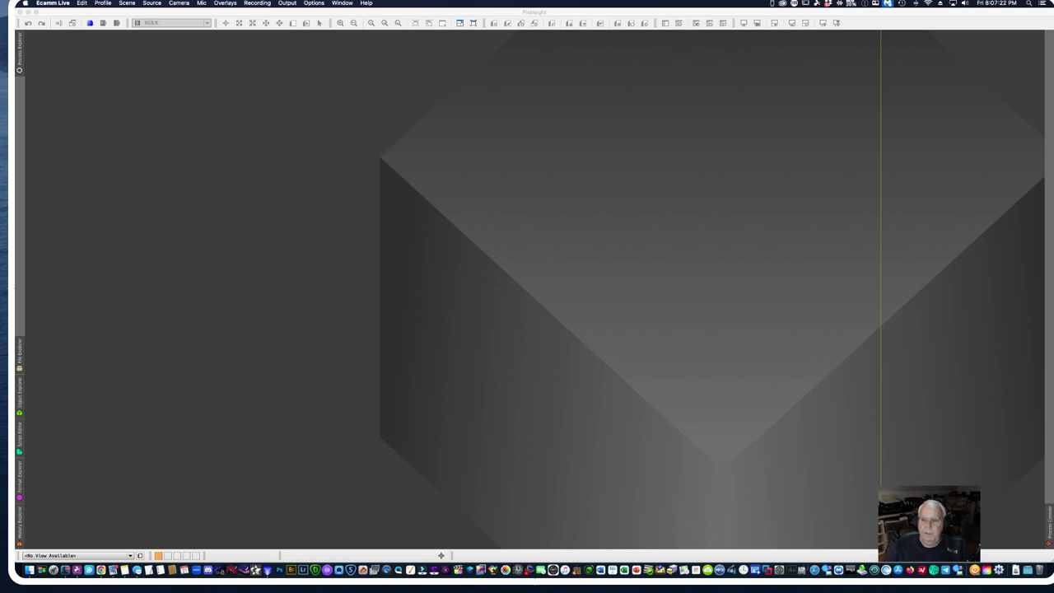
Step: Switch to Finder and open the 2023 folder on the ASTRO V drive
{"action": "left_click", "coordinate": [950, 332]}
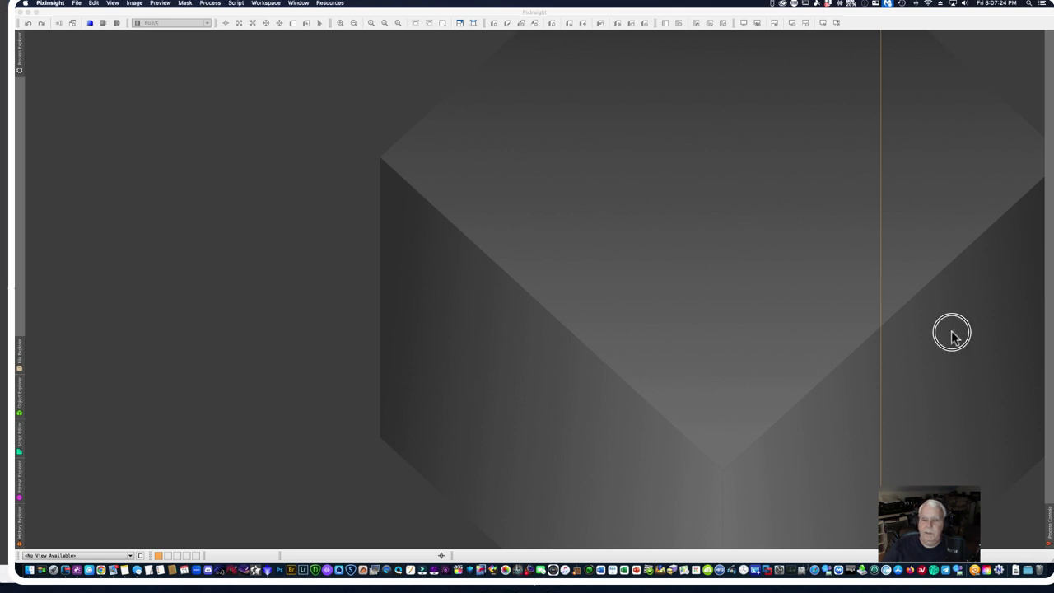
{"action": "left_click", "coordinate": [30, 568]}
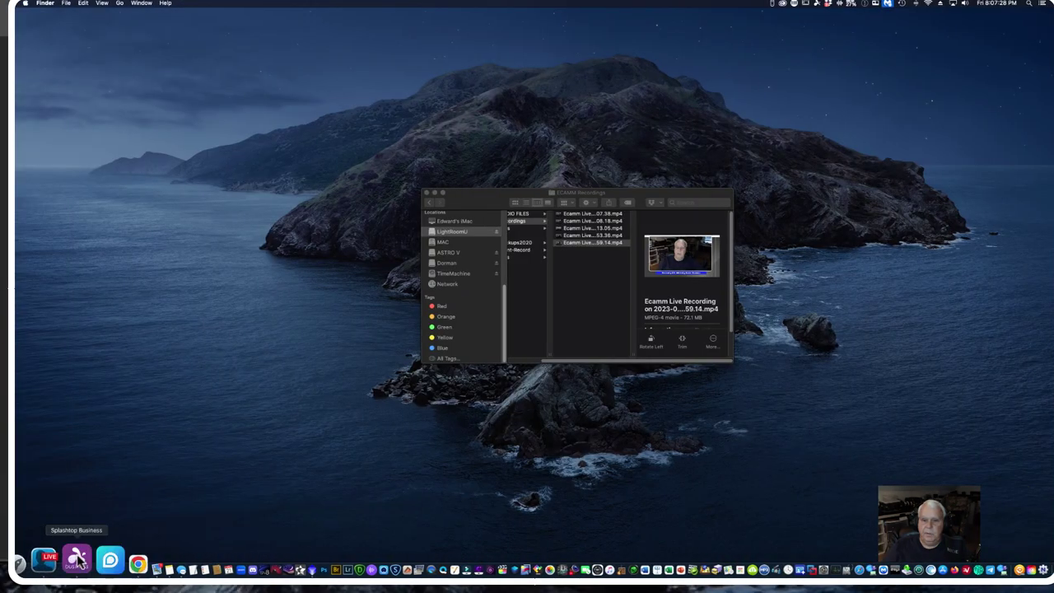
{"action": "left_click_drag", "start_coordinate": [500, 202], "coordinate": [408, 297]}
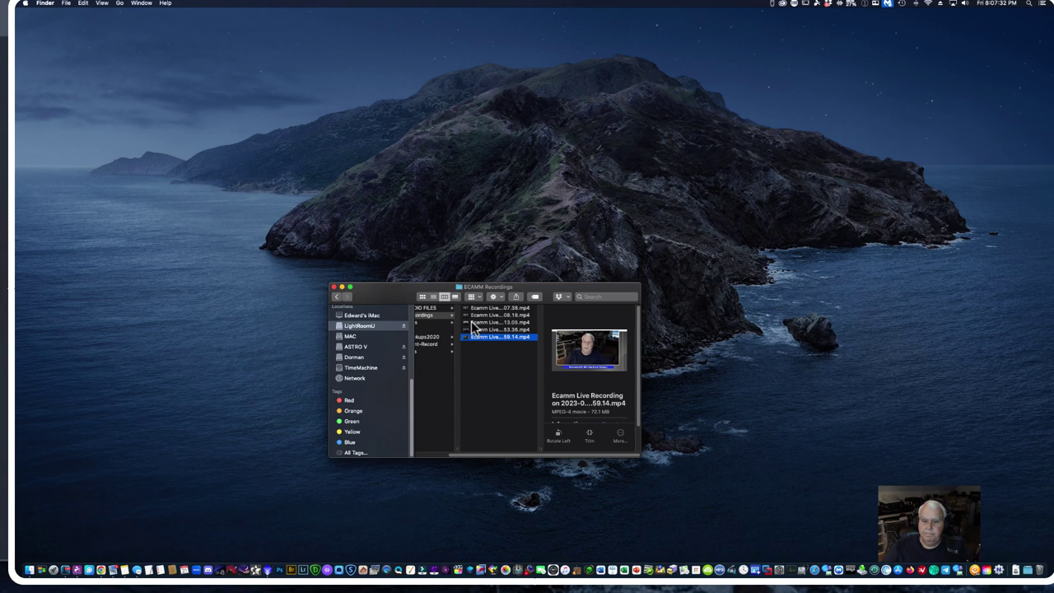
{"action": "left_click_drag", "start_coordinate": [465, 455], "coordinate": [342, 458]}
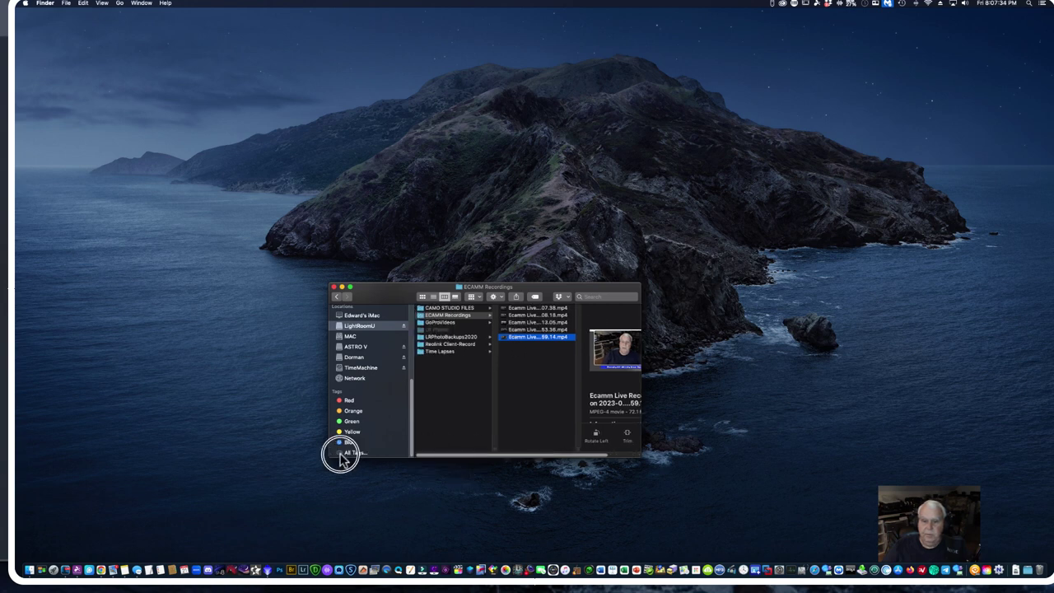
{"action": "left_click", "coordinate": [353, 347]}
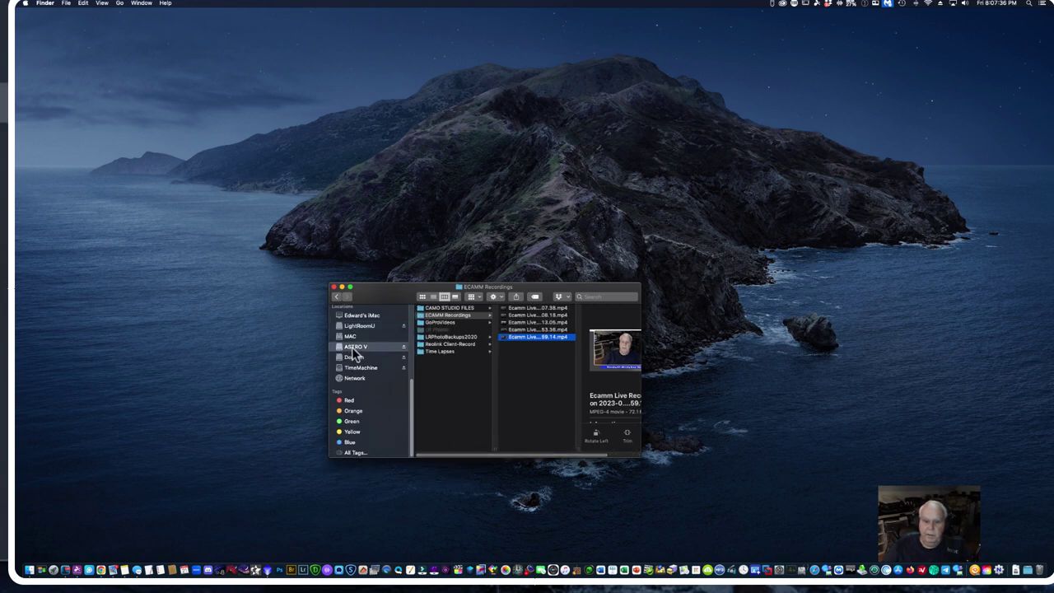
{"action": "left_click", "coordinate": [430, 309]}
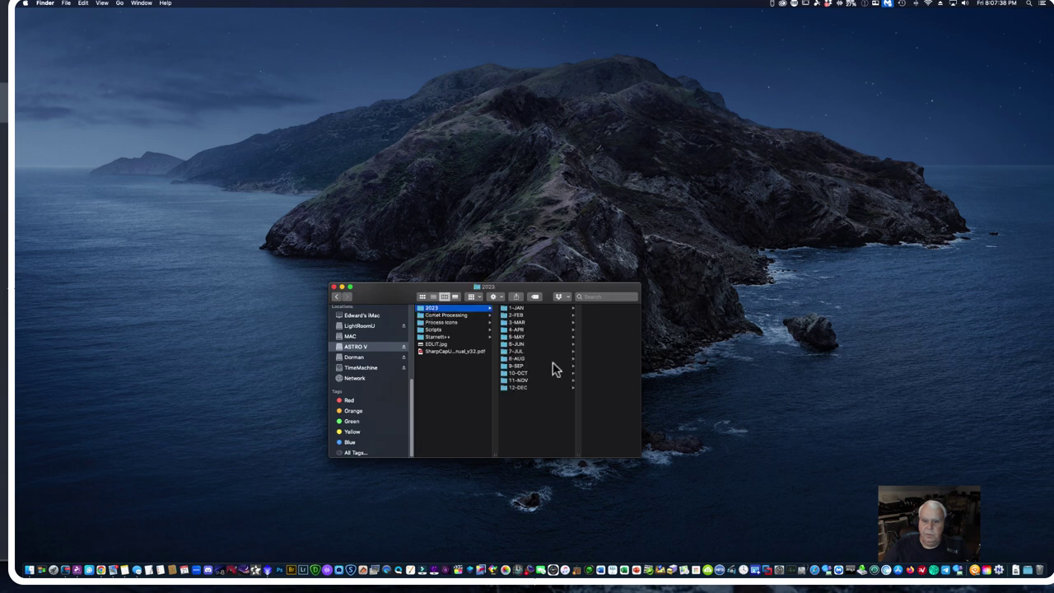
Step: Open the 4-20-23-M51Whirlpool_533MC_EDGE folder inside 4-APR, widening the Finder window to show full folder names
{"action": "left_click", "coordinate": [519, 329]}
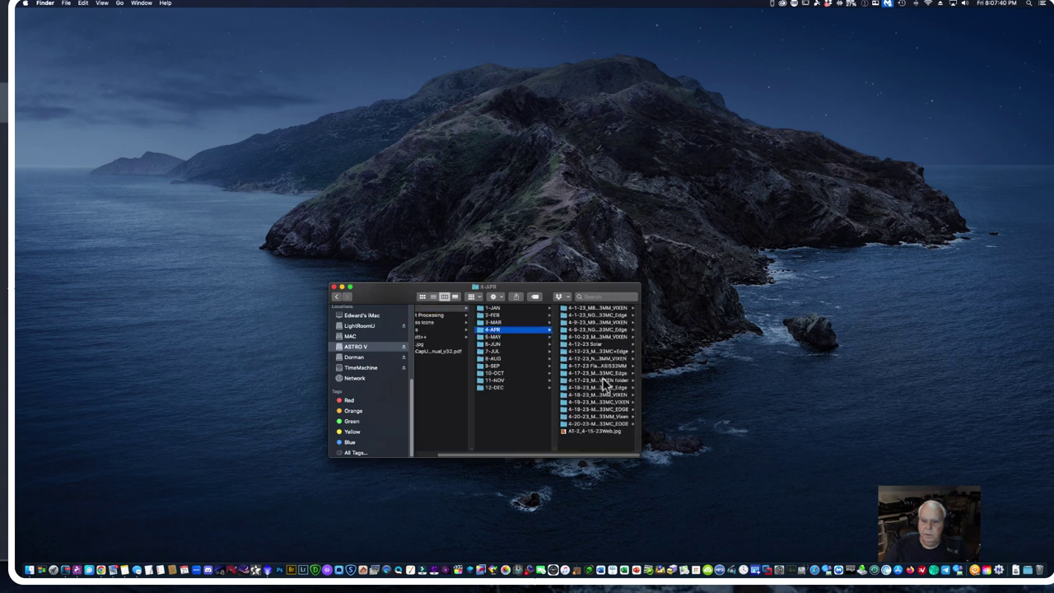
{"action": "left_click_drag", "start_coordinate": [638, 446], "coordinate": [723, 437]}
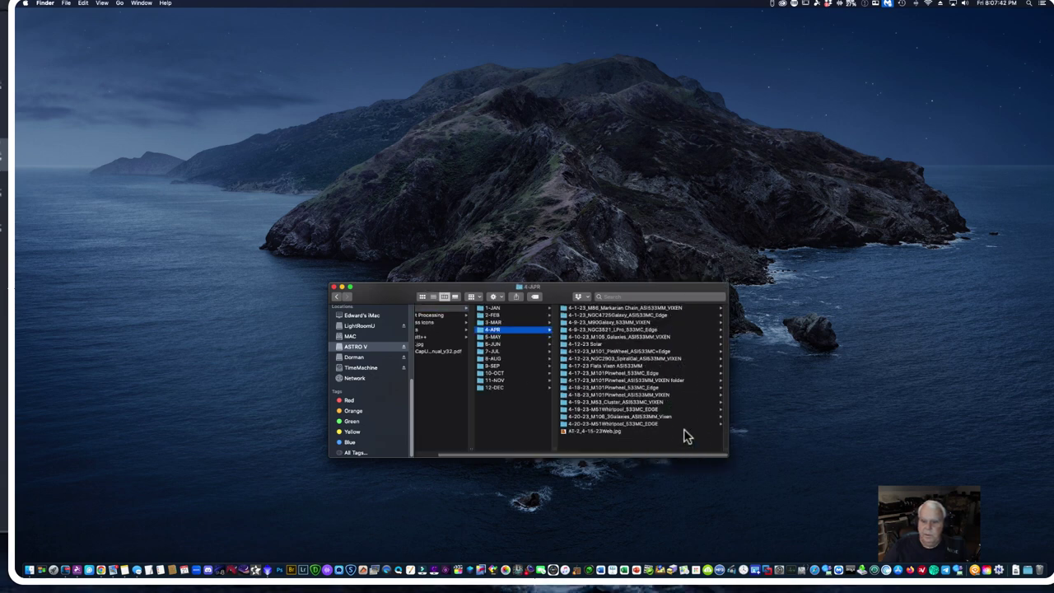
{"action": "left_click", "coordinate": [641, 424]}
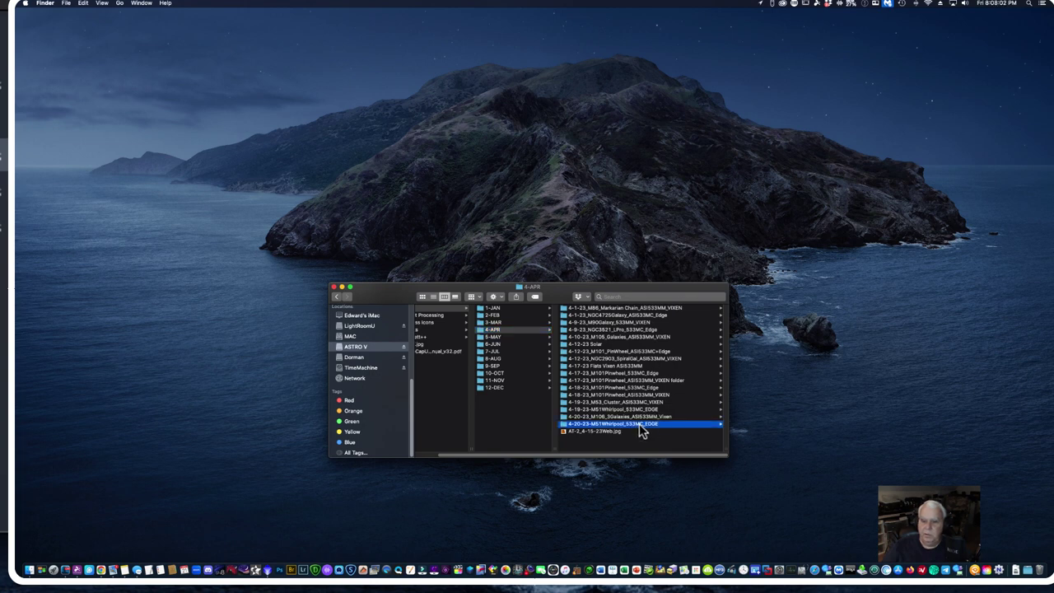
{"action": "left_click_drag", "start_coordinate": [394, 294], "coordinate": [352, 270]}
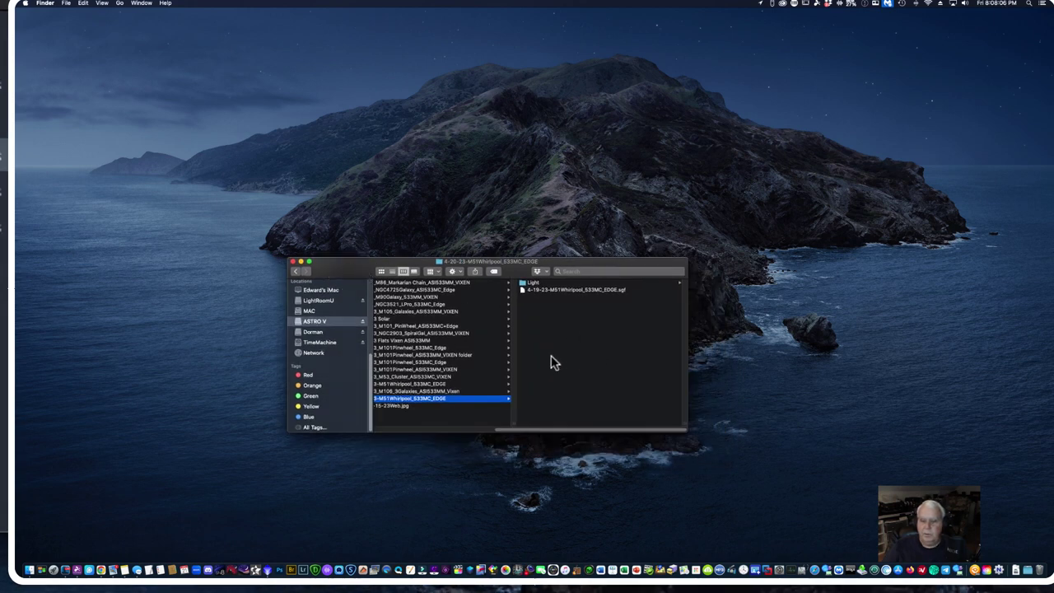
Step: Rename the Light folder inside 4-20-23-M51Whirlpool_533MC_EDGE as Blink
{"action": "left_click", "coordinate": [531, 283]}
{"action": "left_click_drag", "start_coordinate": [557, 430], "coordinate": [465, 434]}
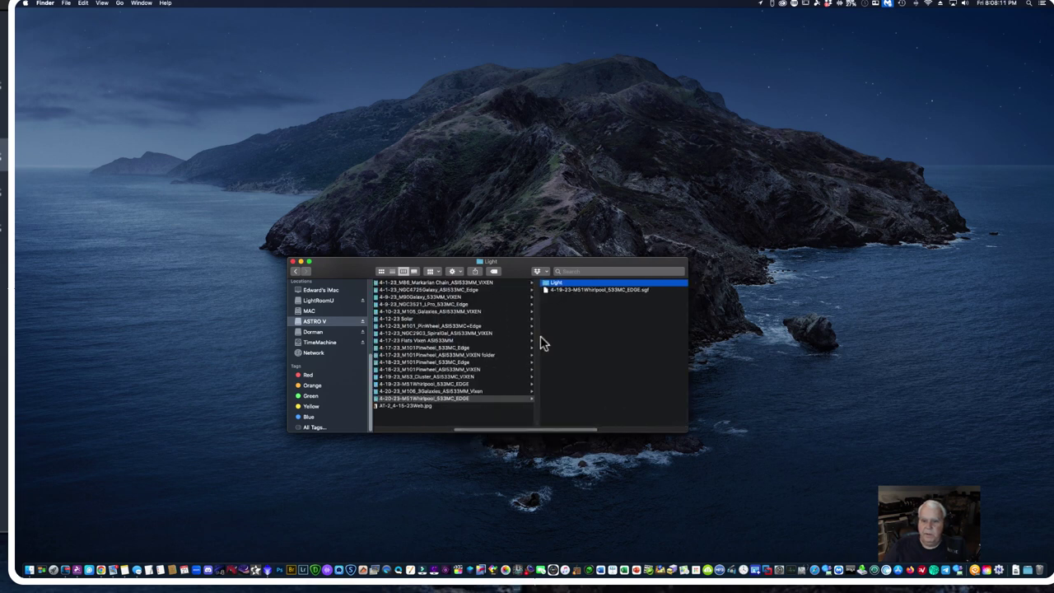
{"action": "right_click", "coordinate": [562, 285]}
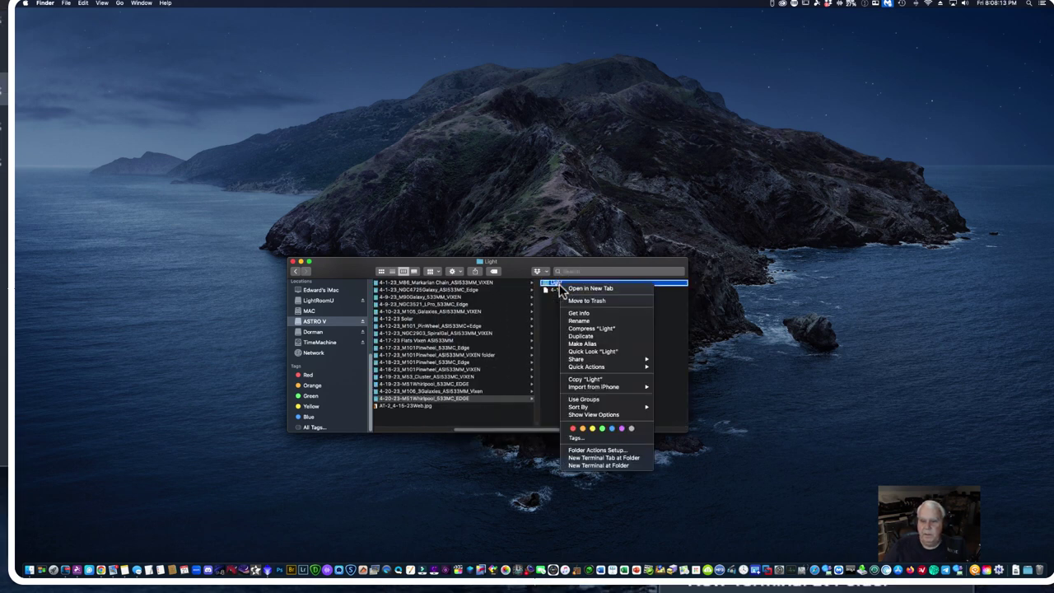
{"action": "left_click", "coordinate": [584, 324]}
{"action": "type", "text": "R"}
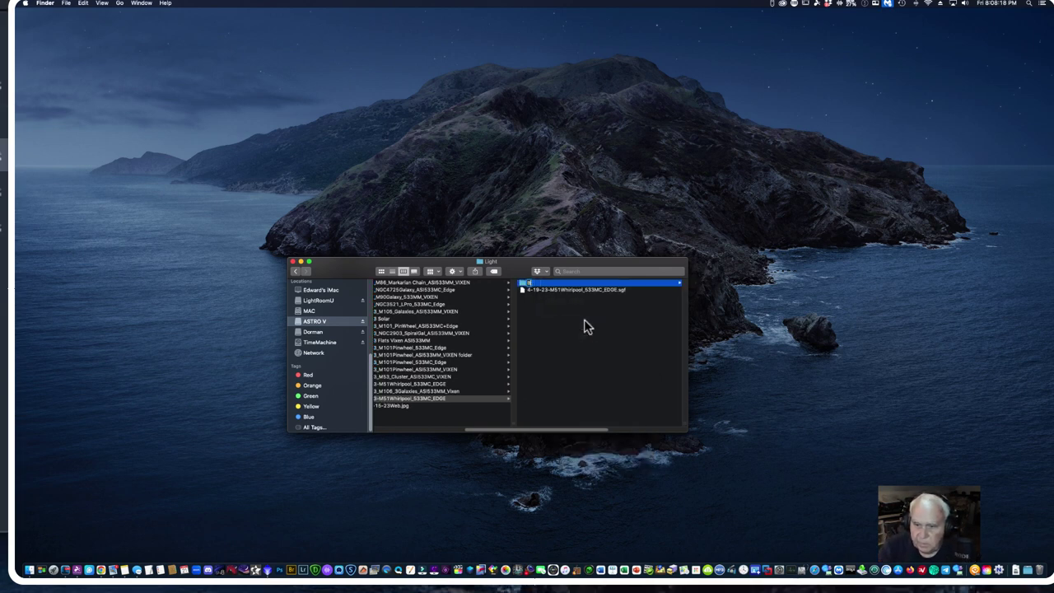
{"action": "type", "text": "aw"}
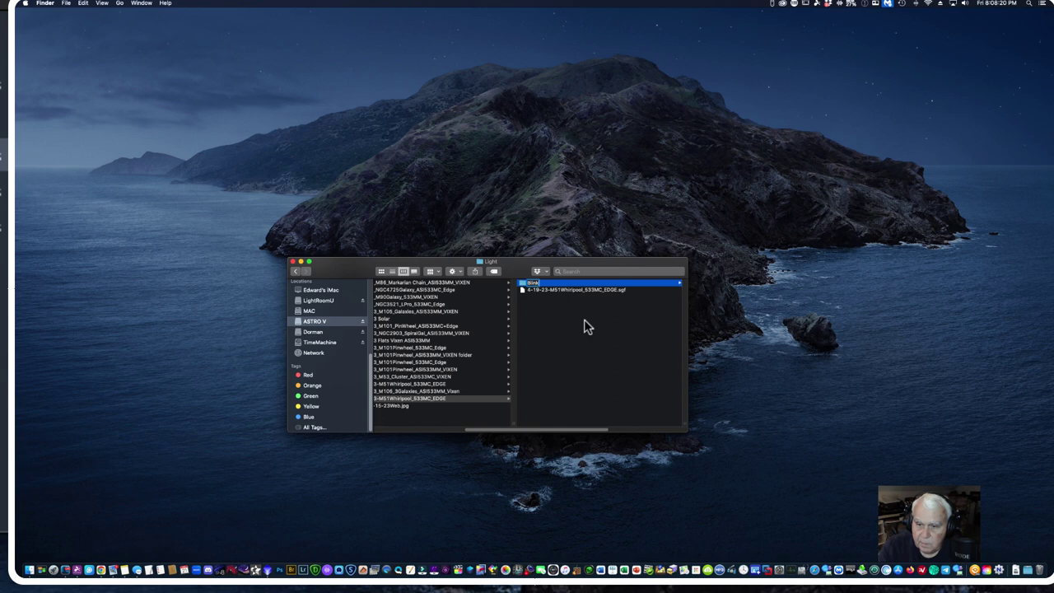
{"action": "key", "text": "Return"}
Step: Create a new folder named SFS beside the Blink folder
{"action": "left_click", "coordinate": [561, 363]}
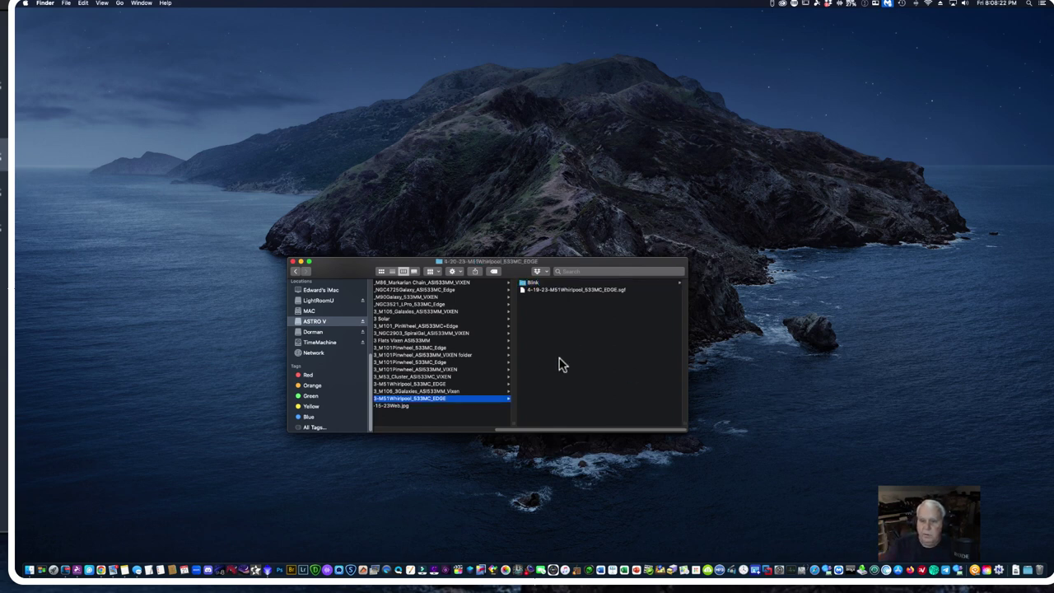
{"action": "right_click", "coordinate": [559, 363]}
{"action": "left_click", "coordinate": [568, 366]}
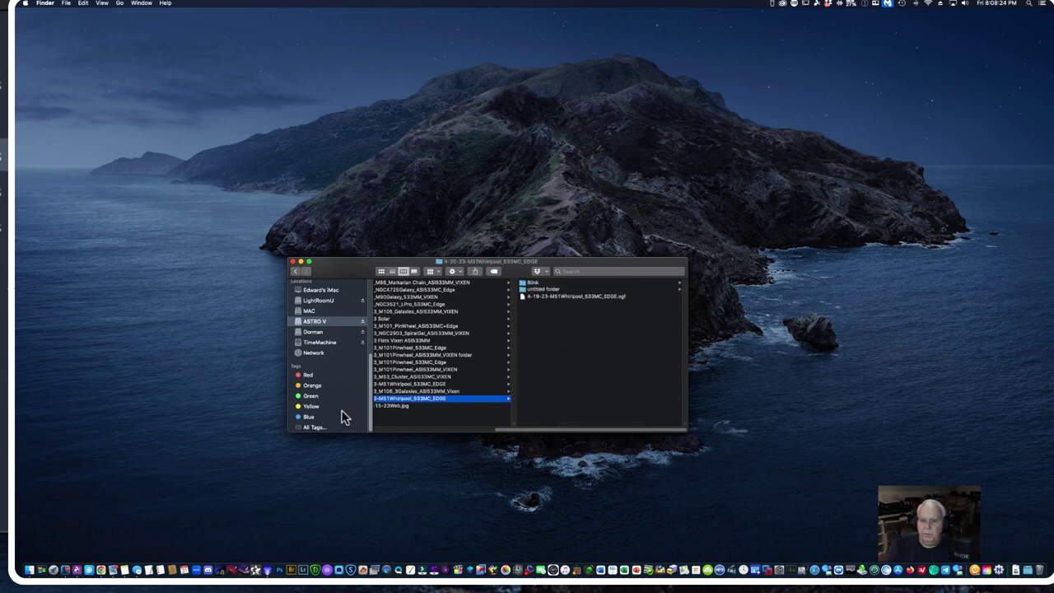
{"action": "type", "text": "as"}
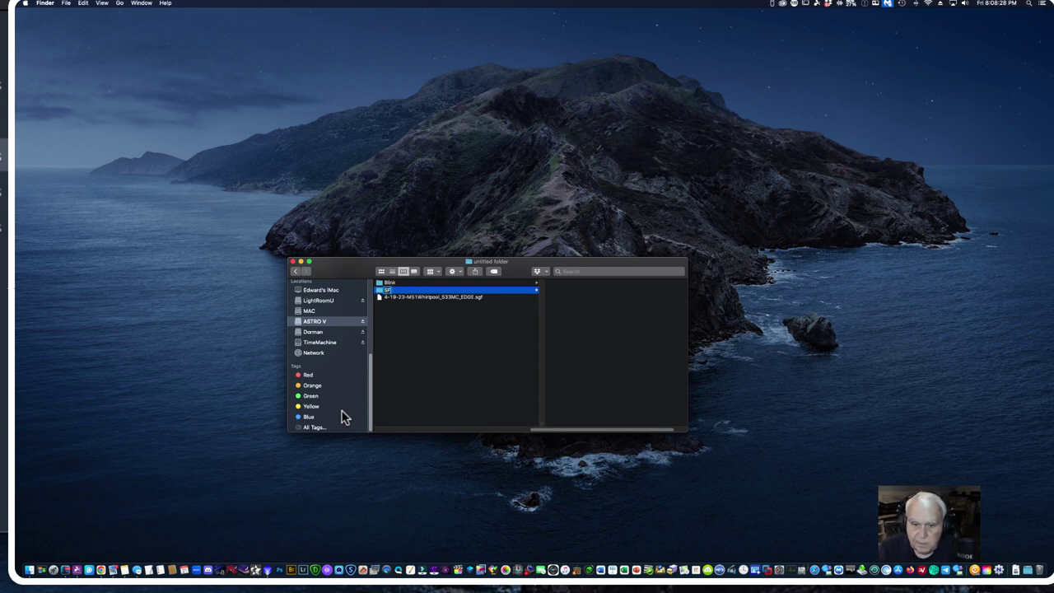
{"action": "key", "text": "Return"}
{"action": "scroll", "coordinate": [348, 424], "scroll_direction": "up", "scroll_amount": 1}
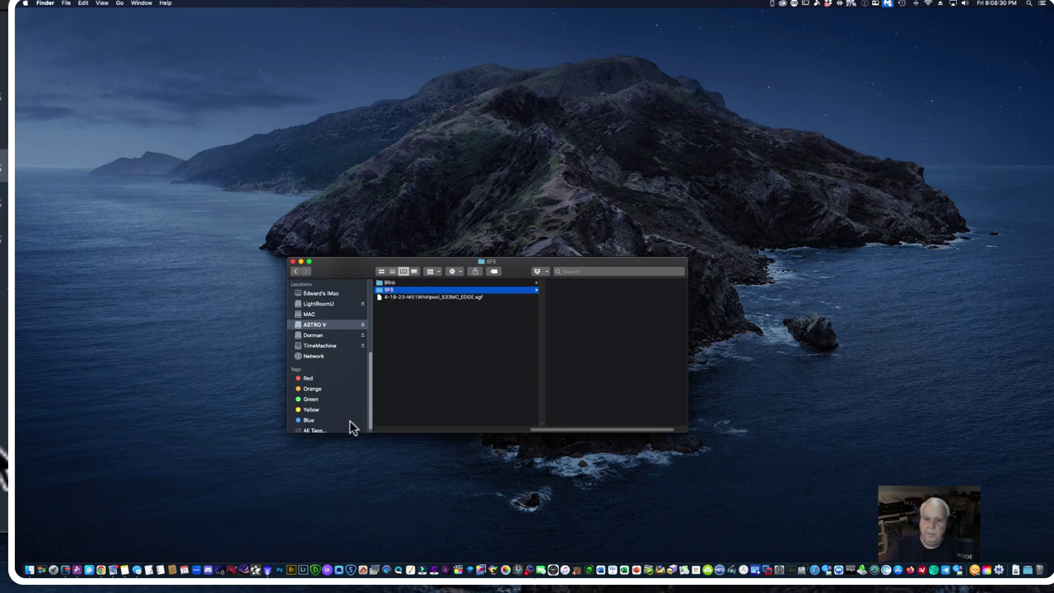
Step: Create another new folder named Light in the 4-20-23-M51Whirlpool_533MC_EDGE folder
{"action": "right_click", "coordinate": [433, 379]}
{"action": "left_click", "coordinate": [407, 381]}
{"action": "left_click", "coordinate": [411, 383]}
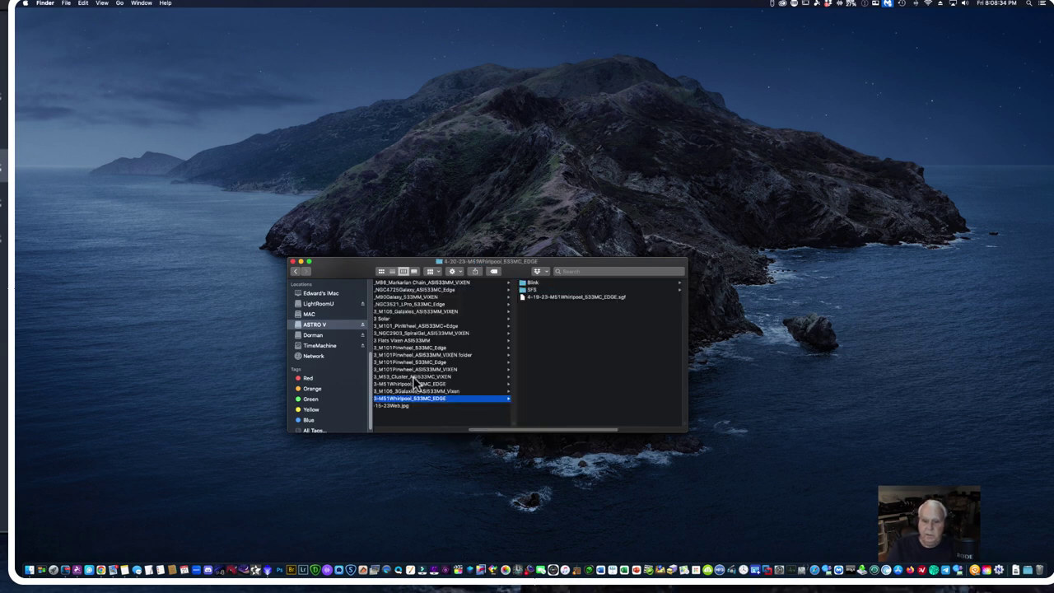
{"action": "right_click", "coordinate": [565, 368]}
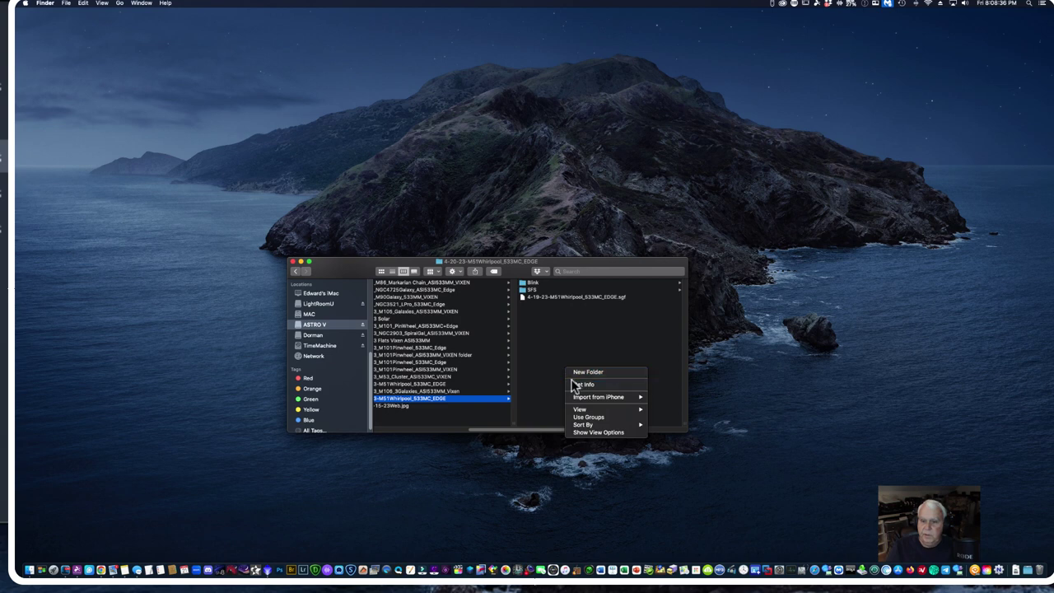
{"action": "left_click", "coordinate": [576, 372]}
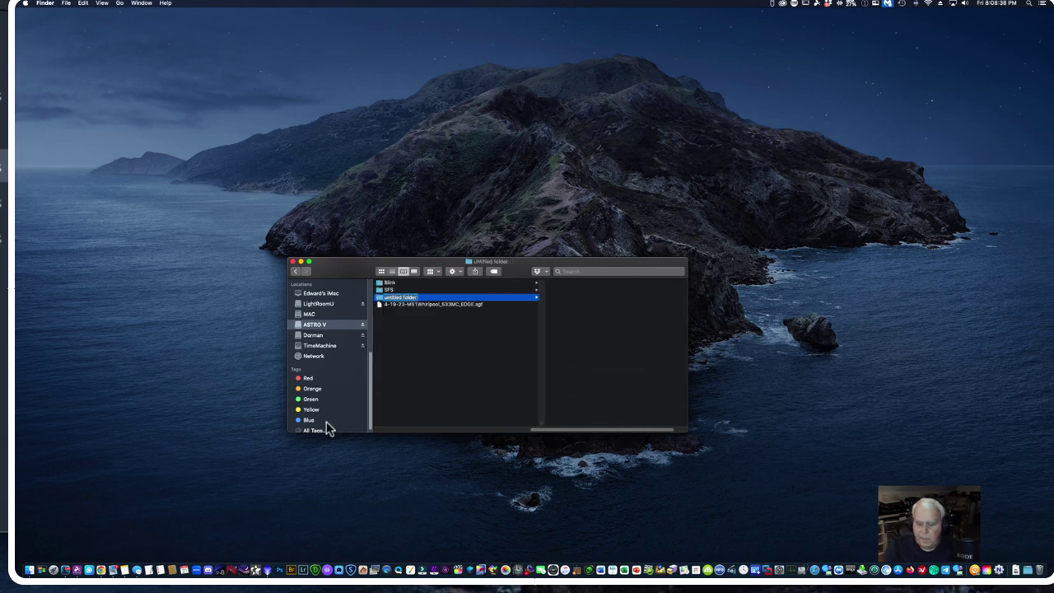
{"action": "type", "text": "Lights"}
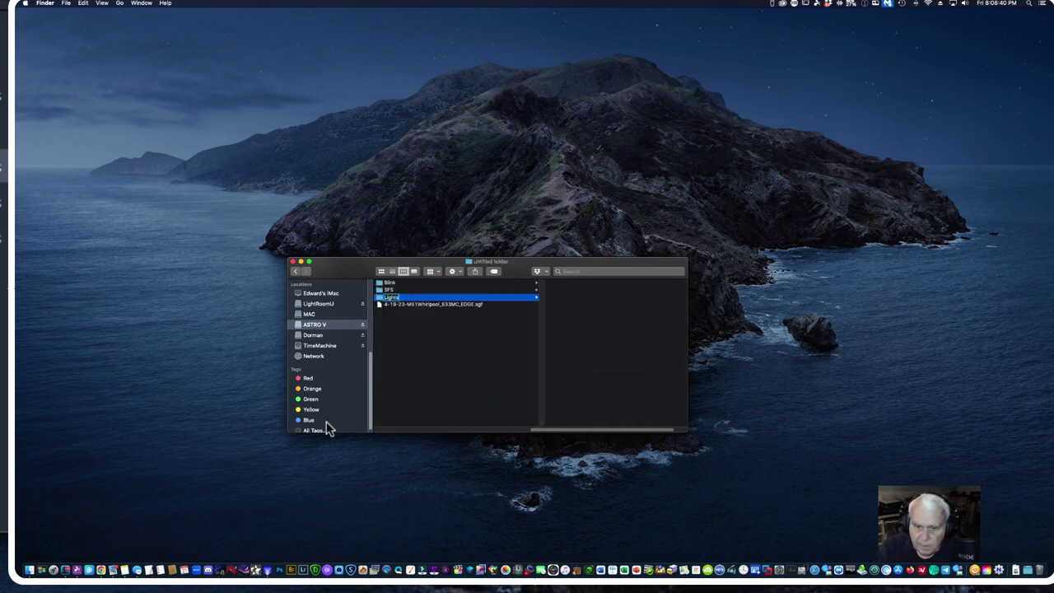
{"action": "key", "text": "Return"}
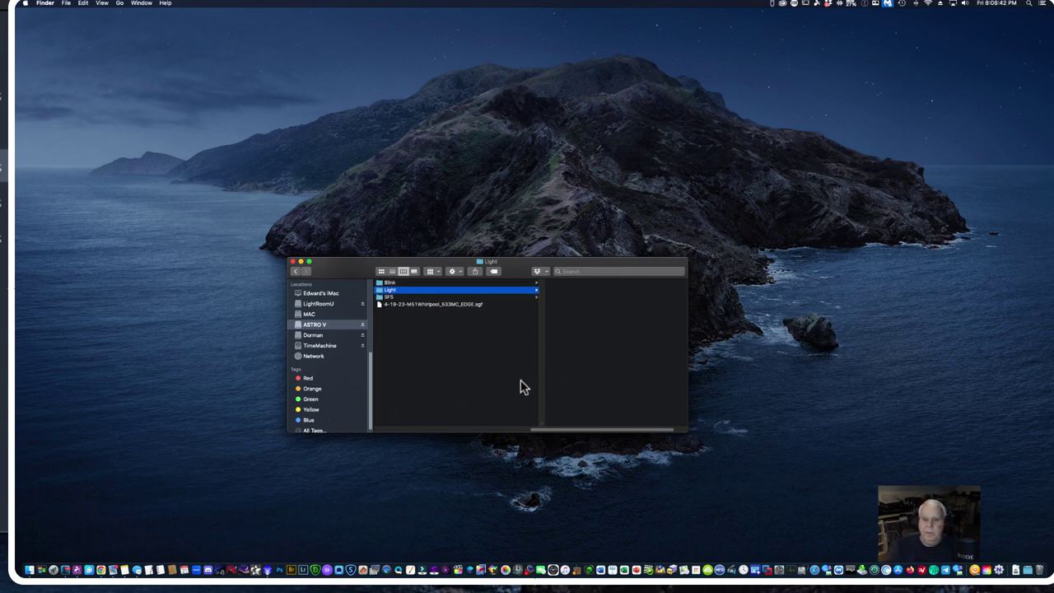
Step: Open the Blink folder and enlarge the Finder window to review its list of FITS frames
{"action": "left_click", "coordinate": [390, 282]}
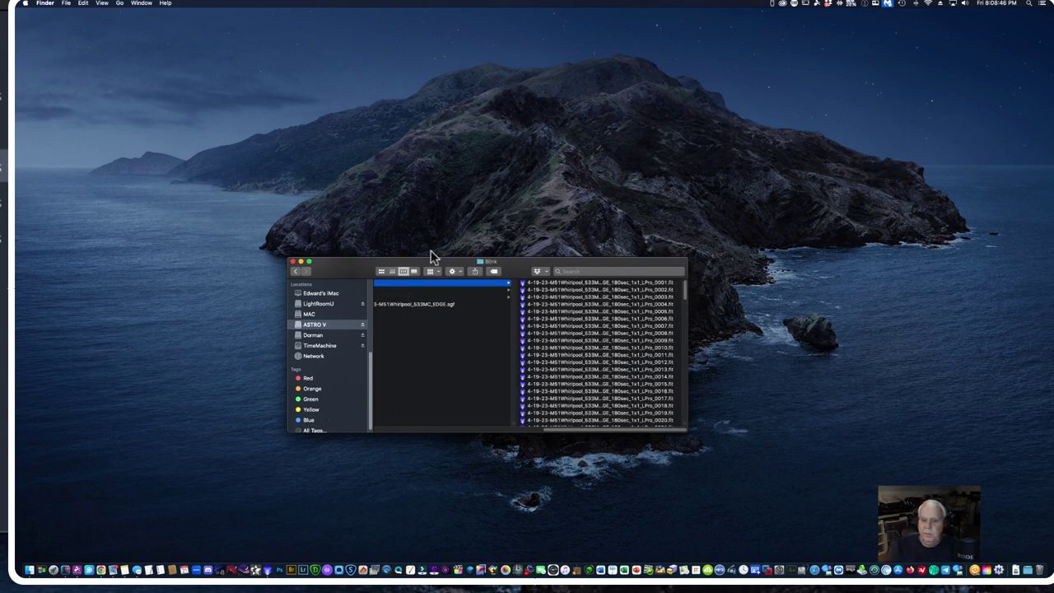
{"action": "left_click_drag", "start_coordinate": [359, 264], "coordinate": [342, 130]}
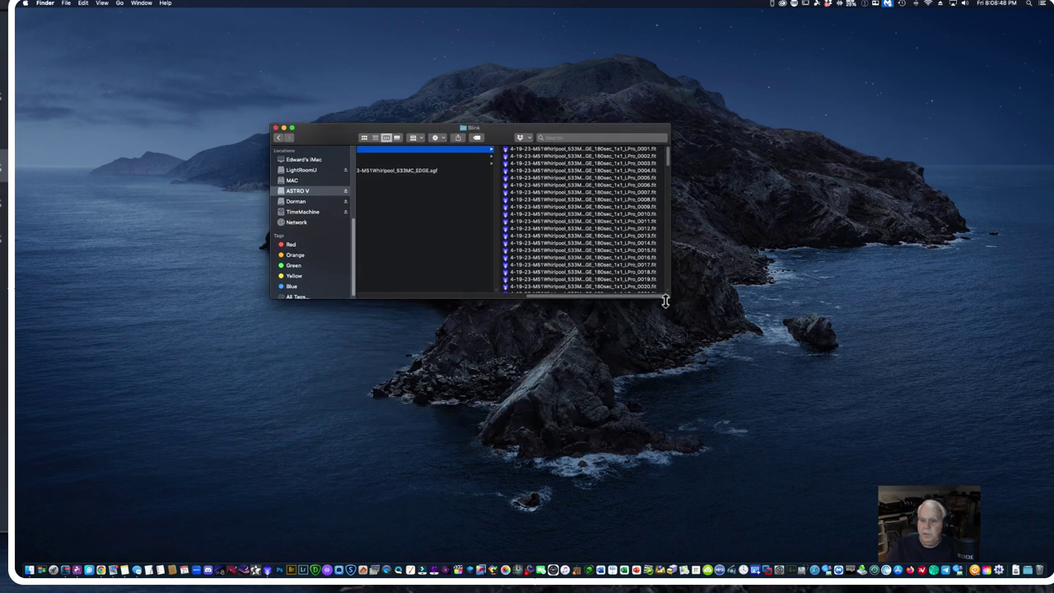
{"action": "left_click_drag", "start_coordinate": [665, 299], "coordinate": [707, 468]}
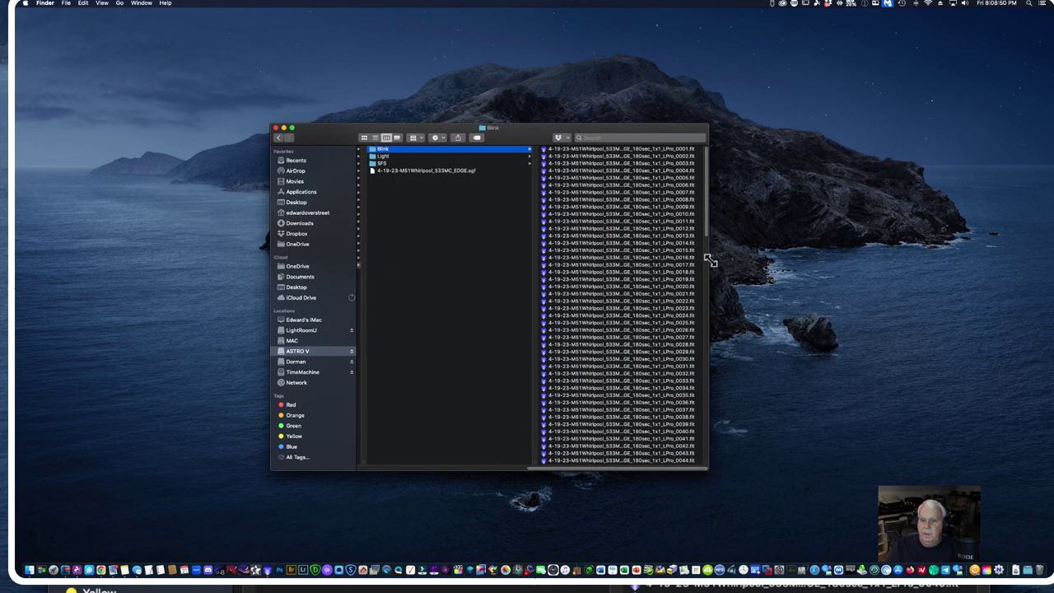
{"action": "left_click_drag", "start_coordinate": [706, 230], "coordinate": [688, 469]}
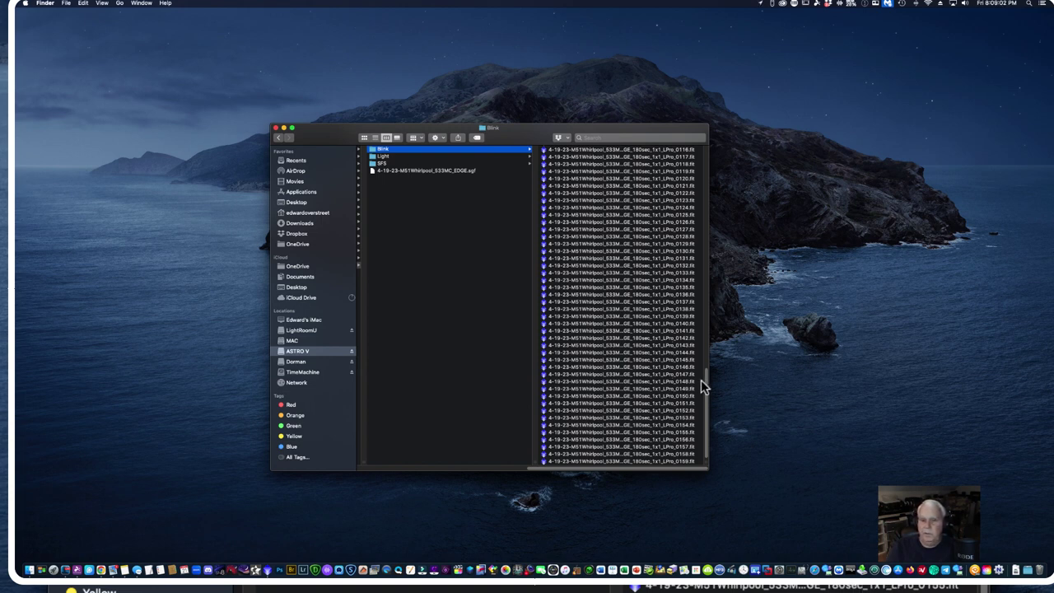
Step: Switch to PixInsight and open the CosmeticCorrection process
{"action": "left_click", "coordinate": [335, 33]}
{"action": "key", "text": "super+Tab"}
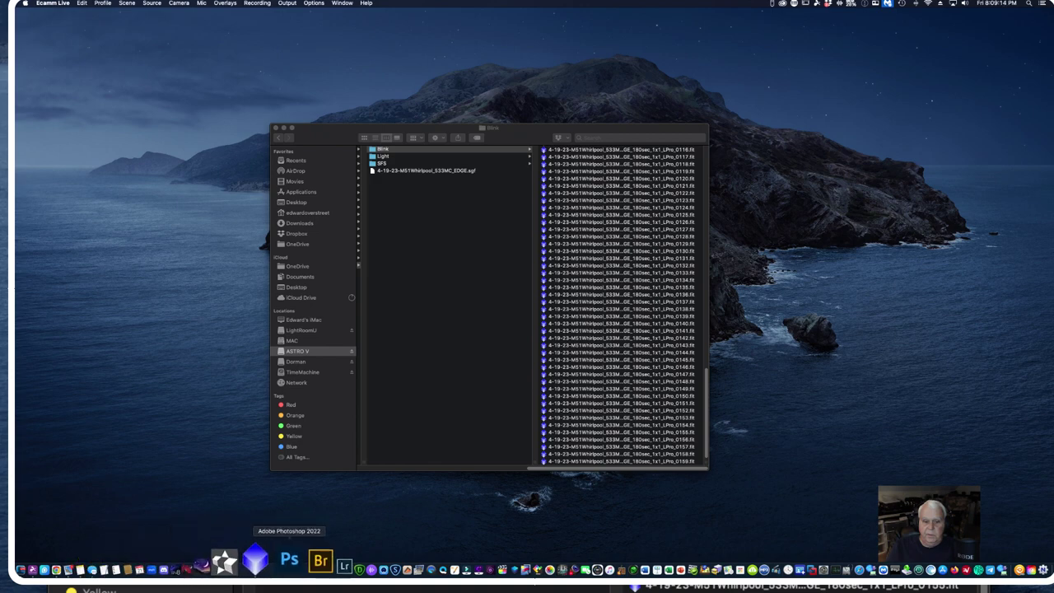
{"action": "left_click", "coordinate": [255, 562]}
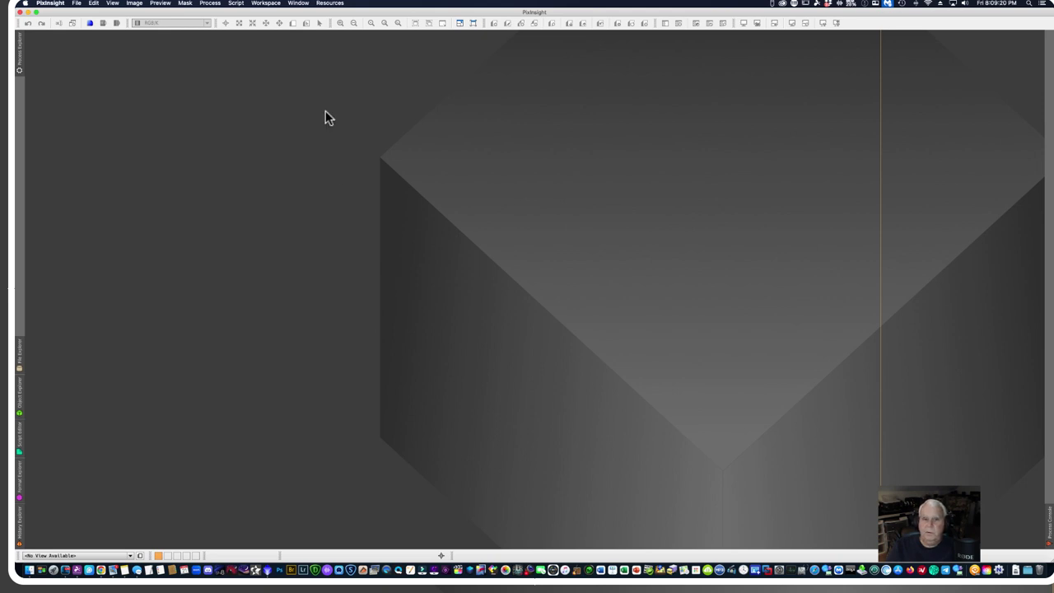
{"action": "left_click", "coordinate": [210, 4]}
{"action": "mouse_move", "coordinate": [219, 14]}
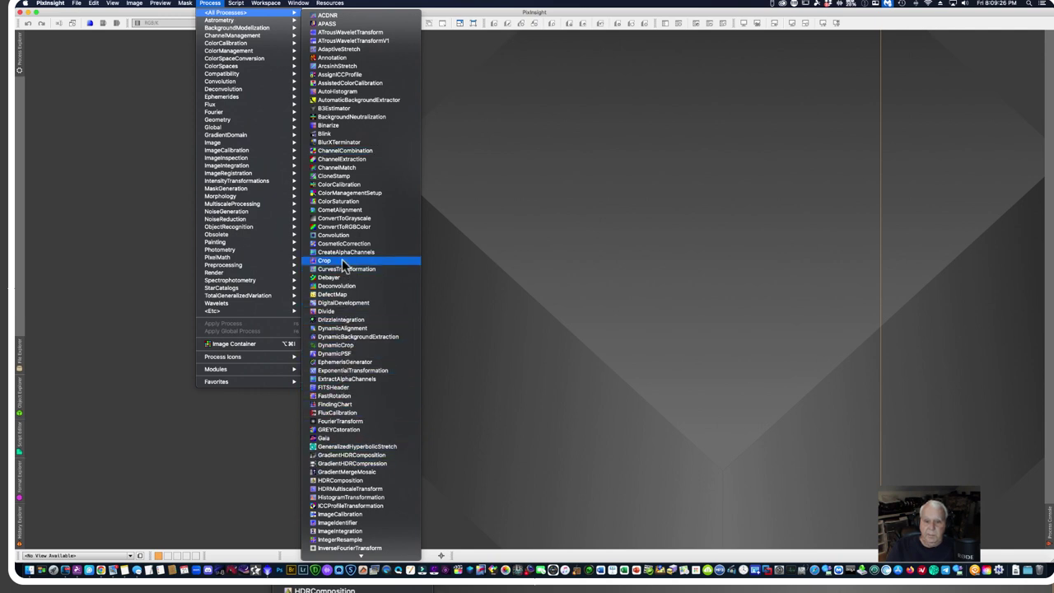
{"action": "left_click", "coordinate": [344, 243]}
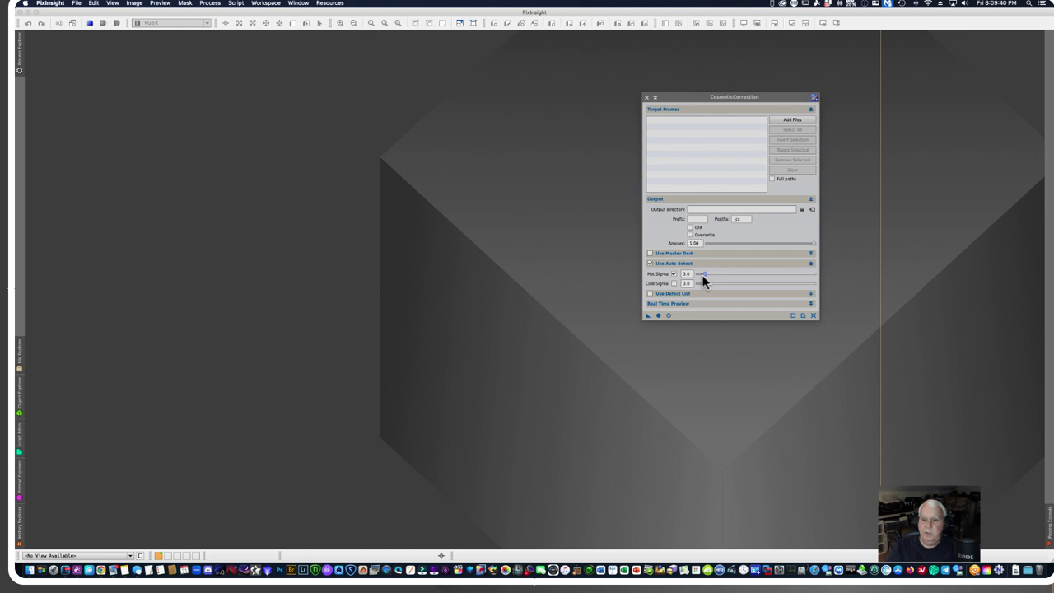
Step: Create a workspace process icon from the CosmeticCorrection settings and set its identifier to CC
{"action": "left_click_drag", "start_coordinate": [647, 318], "coordinate": [461, 356]}
{"action": "right_click", "coordinate": [466, 354]}
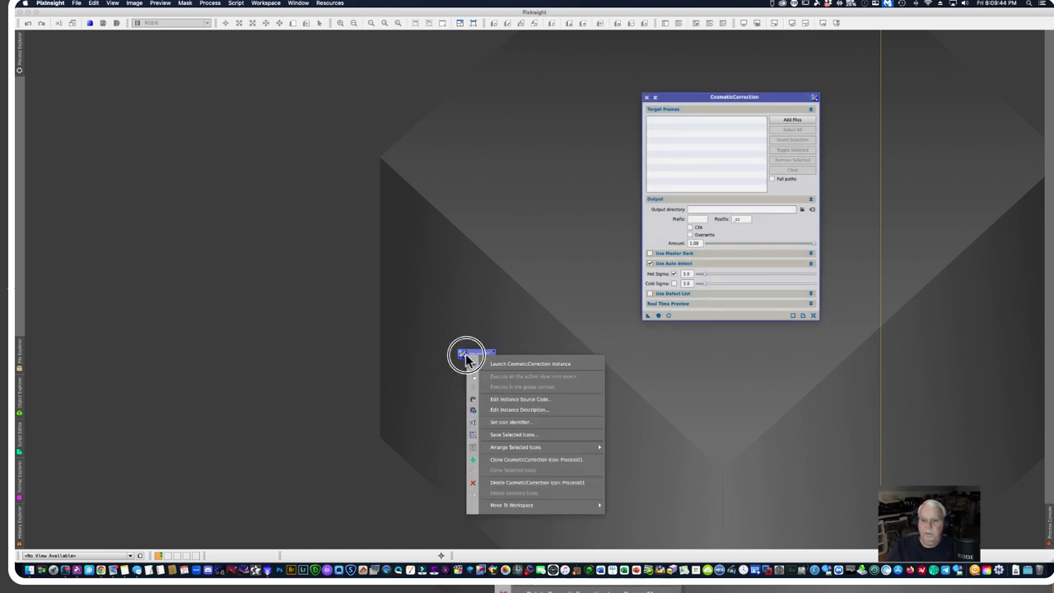
{"action": "left_click", "coordinate": [505, 423]}
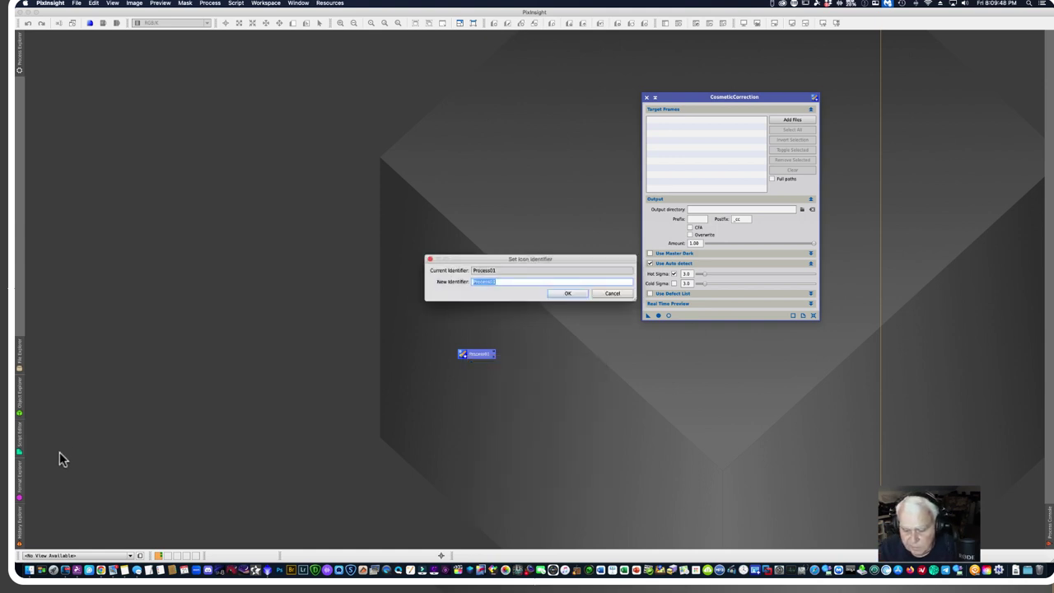
{"action": "type", "text": "CC"}
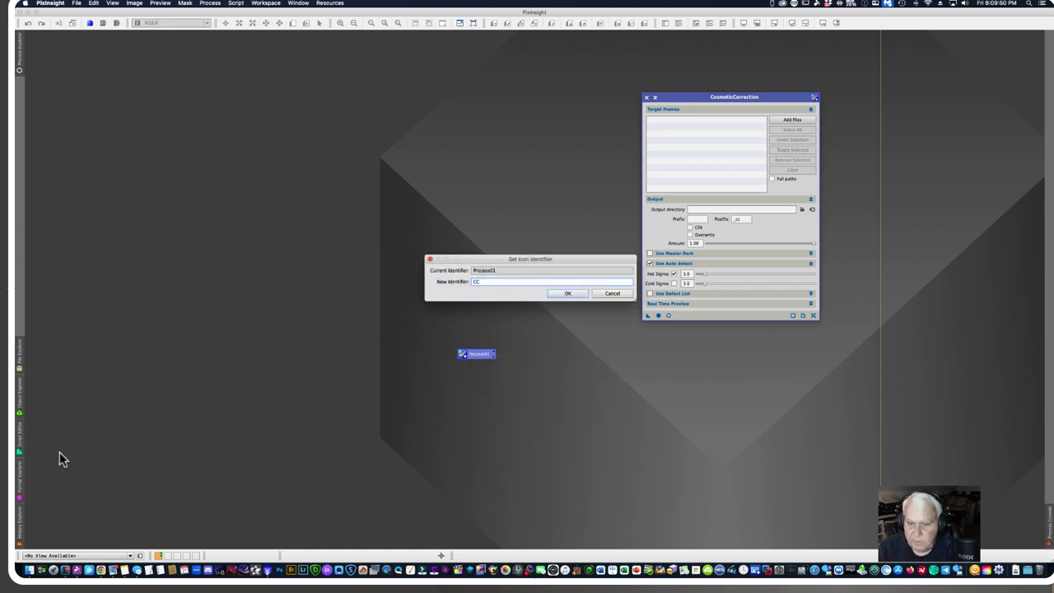
{"action": "key", "text": "Return"}
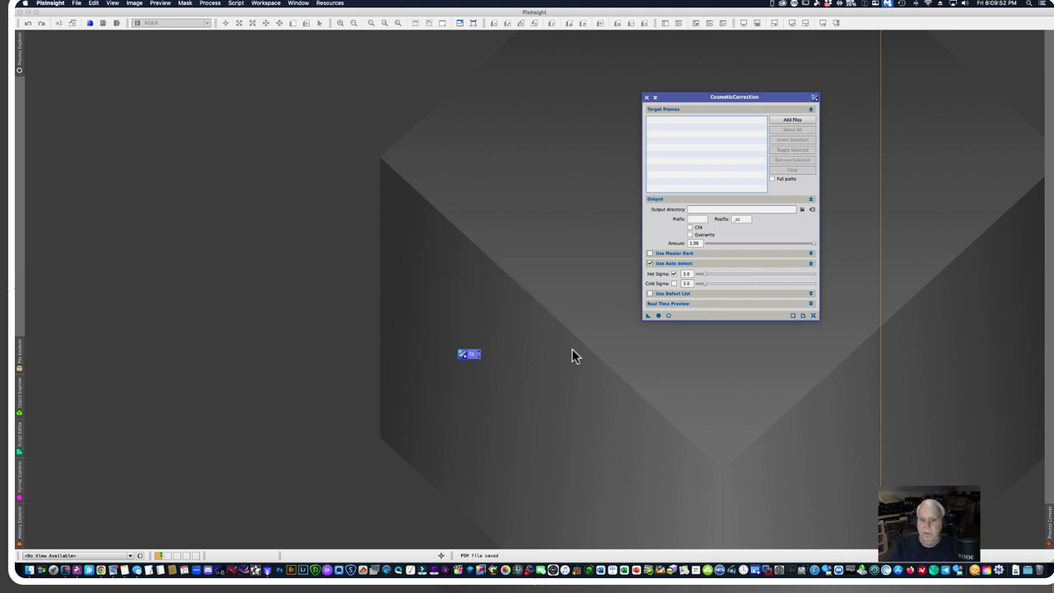
Step: Move the CC process icon to the upper-right area of the workspace and close the CosmeticCorrection window
{"action": "left_click_drag", "start_coordinate": [481, 354], "coordinate": [901, 44]}
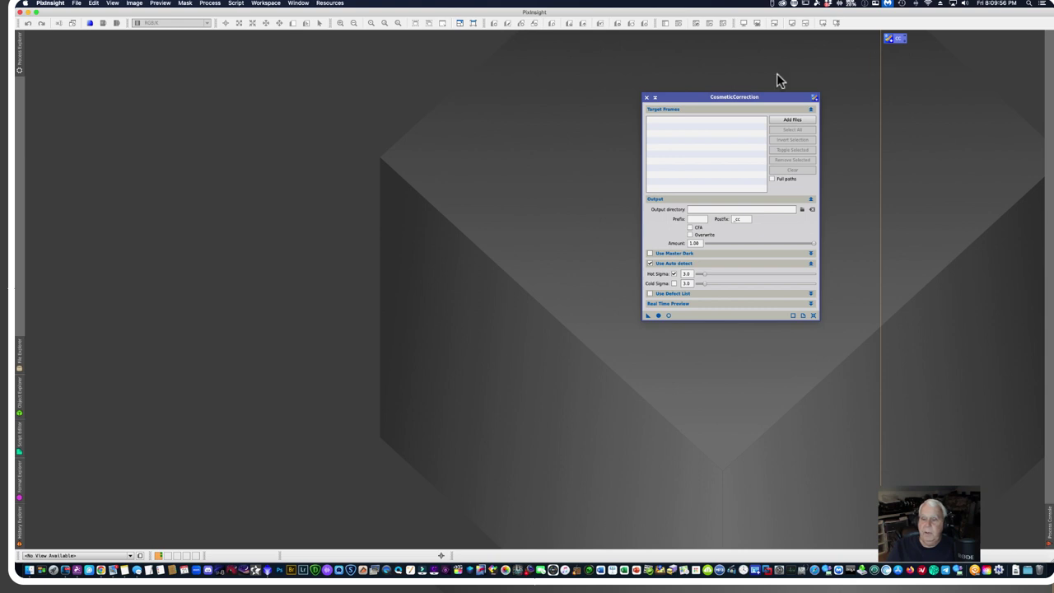
{"action": "left_click", "coordinate": [647, 98]}
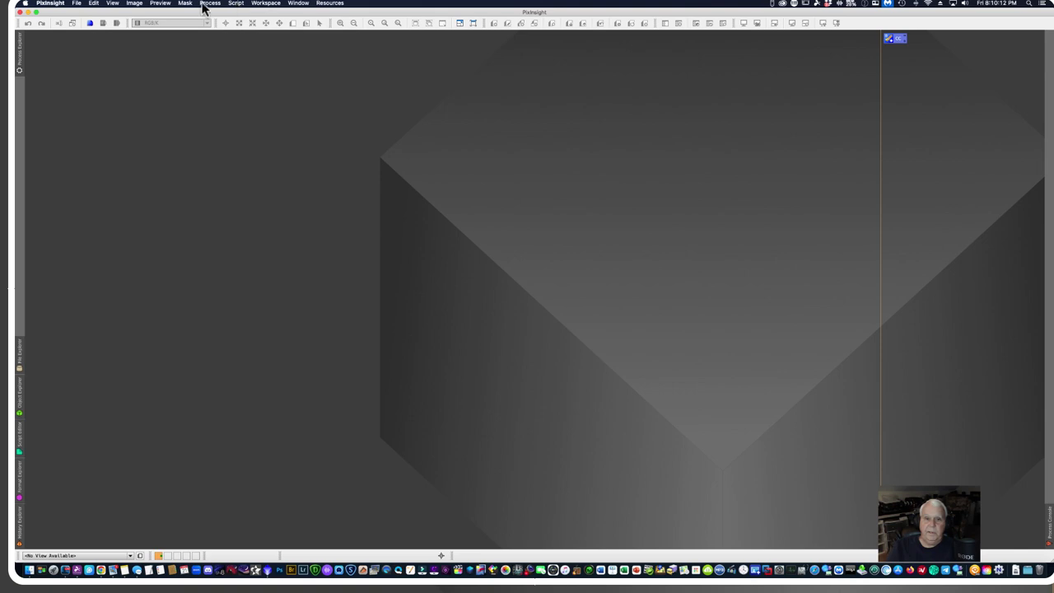
Step: Open the Blink process and load all the M51Whirlpool FITS frames, 0001 to 0159, from the Blink folder
{"action": "left_click", "coordinate": [210, 3]}
{"action": "mouse_move", "coordinate": [219, 13]}
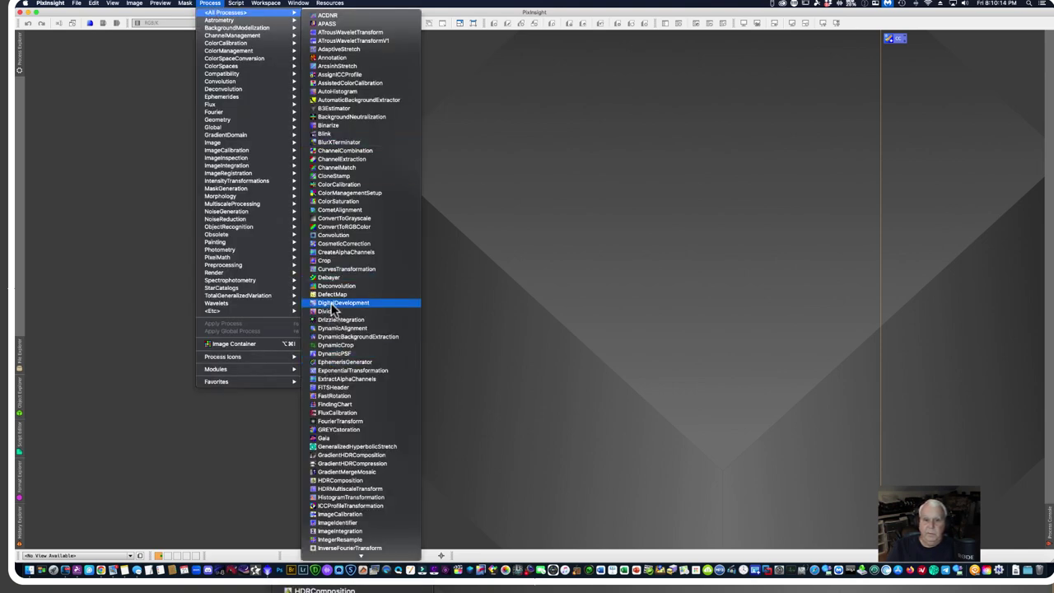
{"action": "left_click", "coordinate": [329, 133]}
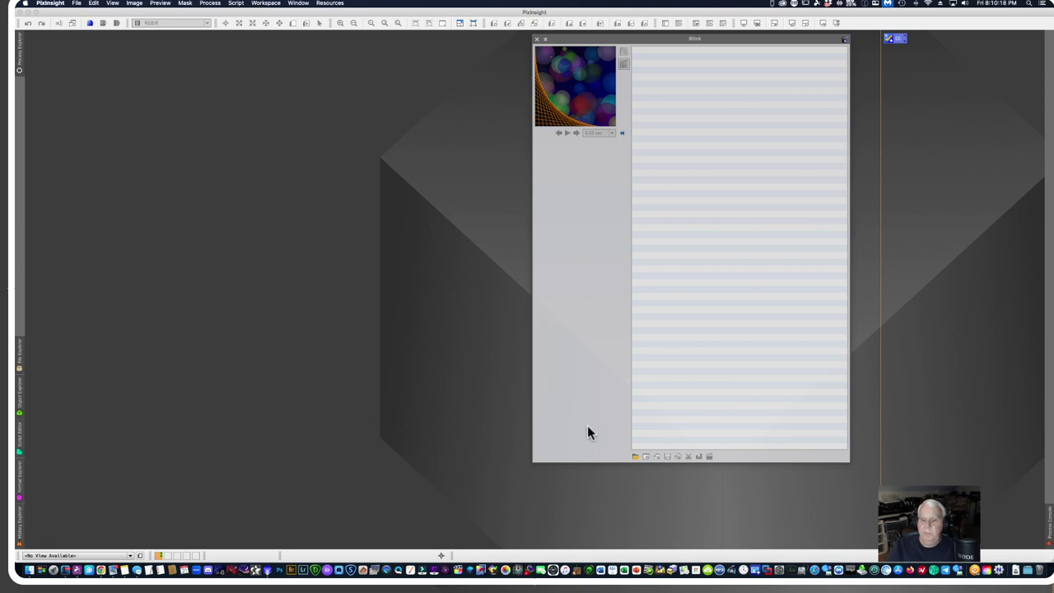
{"action": "left_click", "coordinate": [634, 456]}
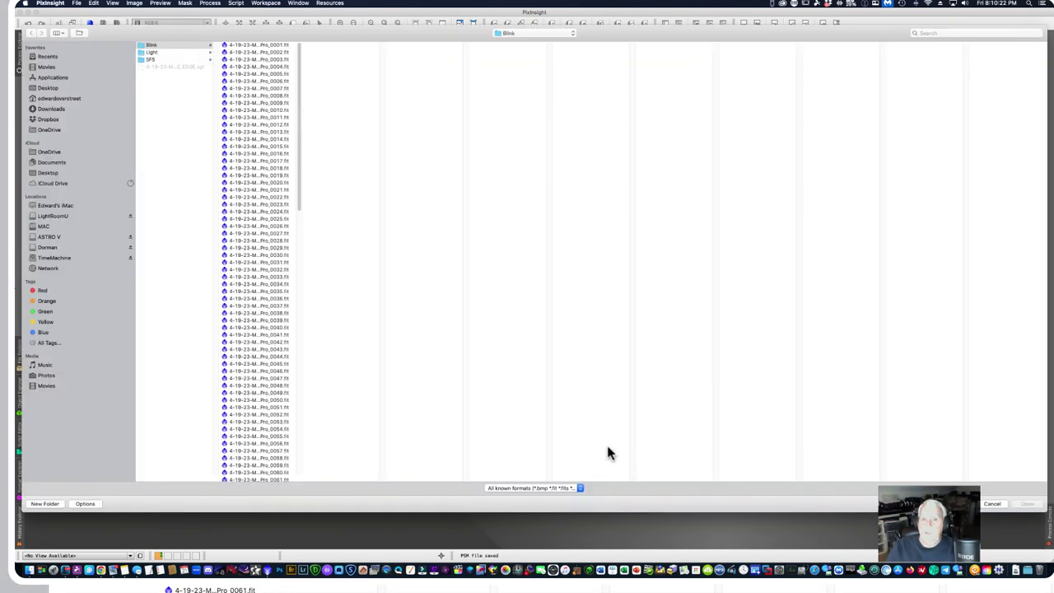
{"action": "left_click_drag", "start_coordinate": [299, 482], "coordinate": [431, 480]}
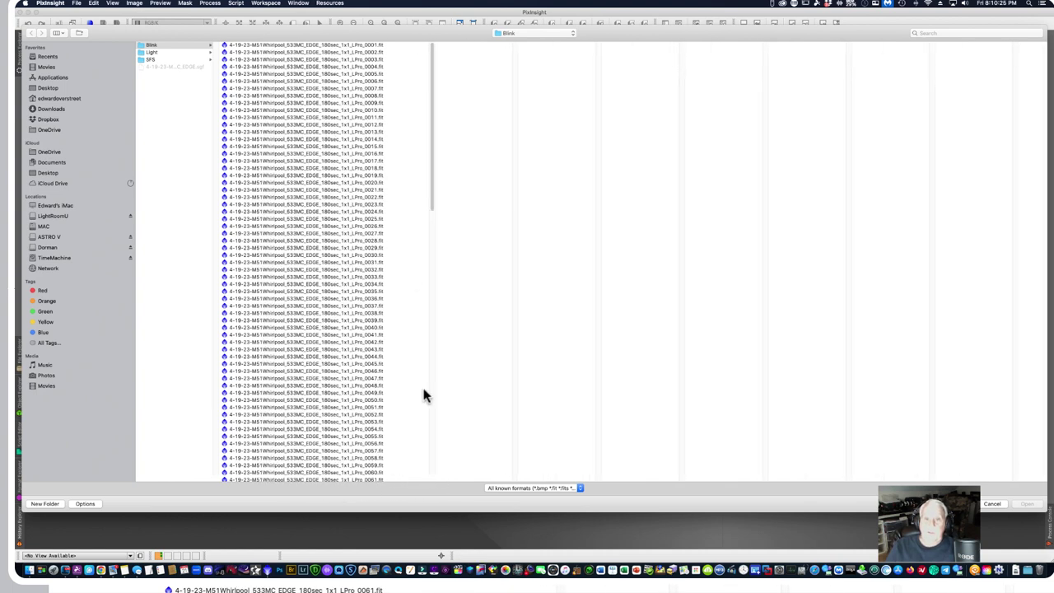
{"action": "left_click", "coordinate": [327, 45]}
{"action": "left_click_drag", "start_coordinate": [433, 52], "coordinate": [466, 353]}
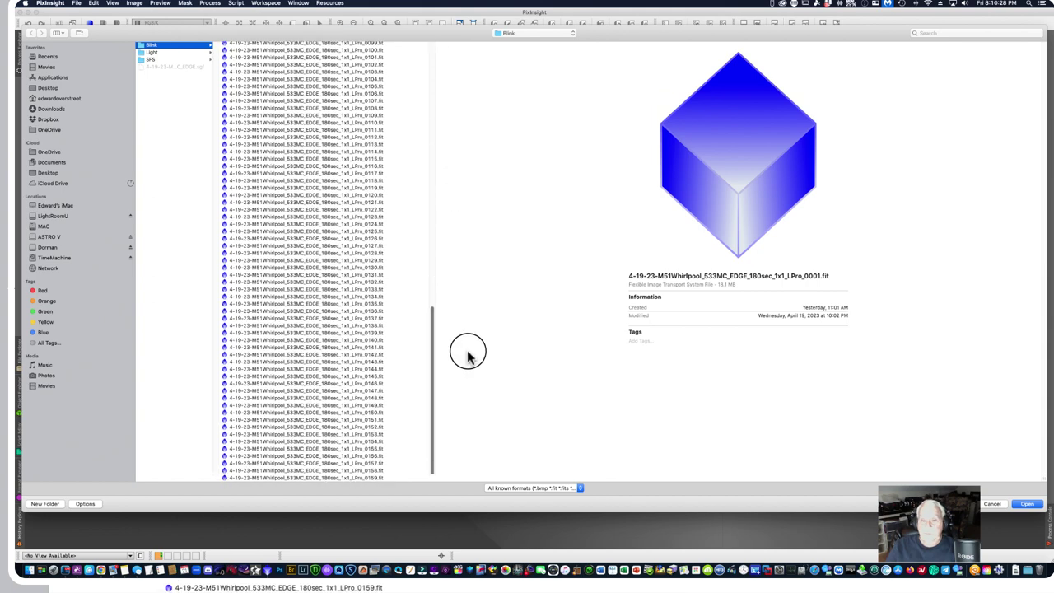
{"action": "left_click", "coordinate": [333, 479], "text": "shift"}
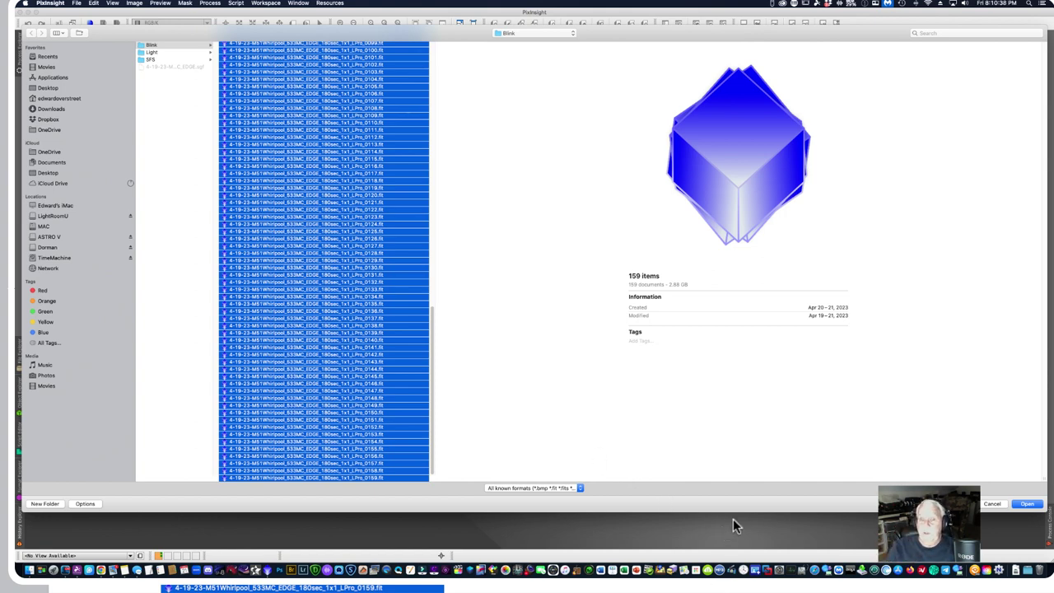
{"action": "left_click", "coordinate": [1023, 508]}
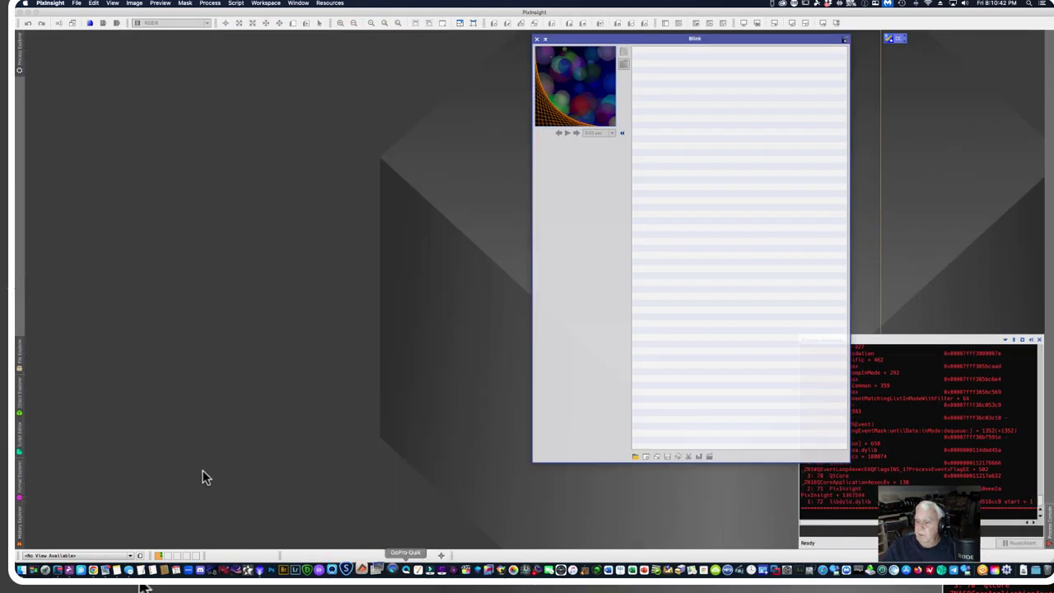
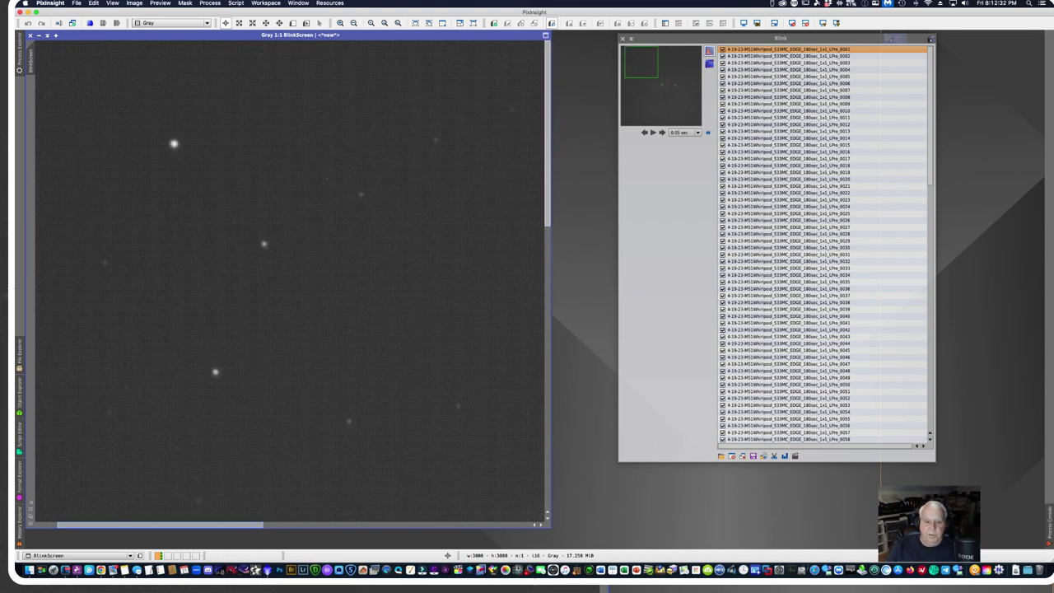
Step: Step through the loaded frames in Blink to inspect each one, and close frame 0108 to reject it
{"action": "left_click_drag", "start_coordinate": [192, 524], "coordinate": [169, 526]}
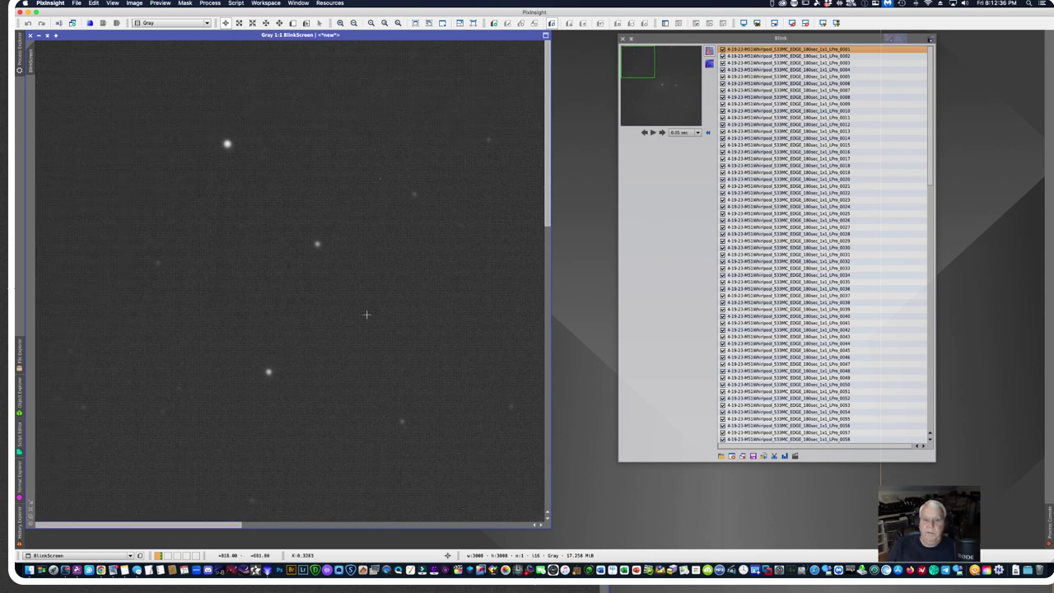
{"action": "left_click", "coordinate": [663, 133]}
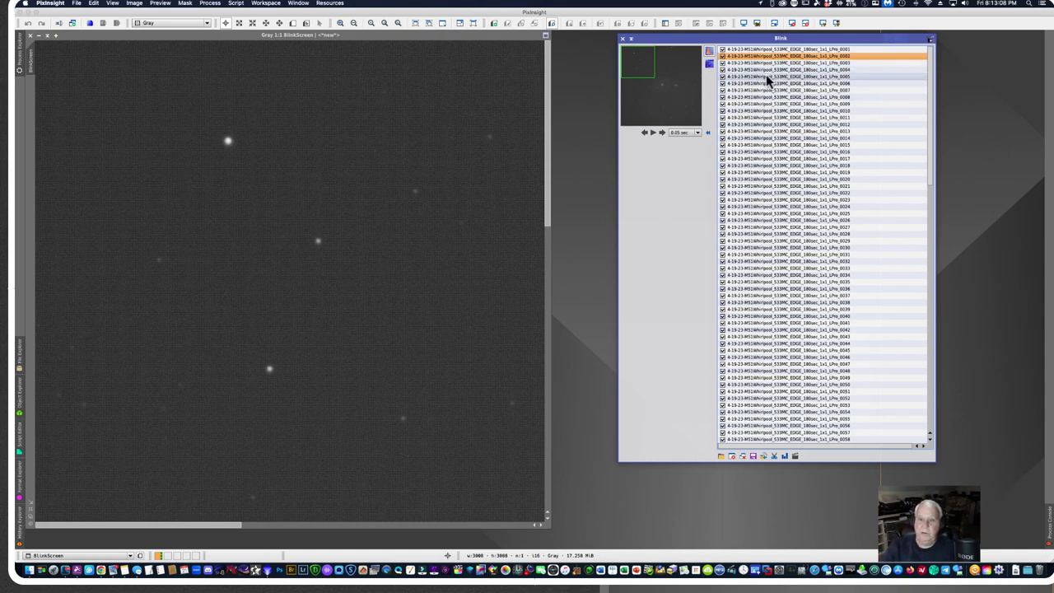
{"action": "key", "text": "Down"}
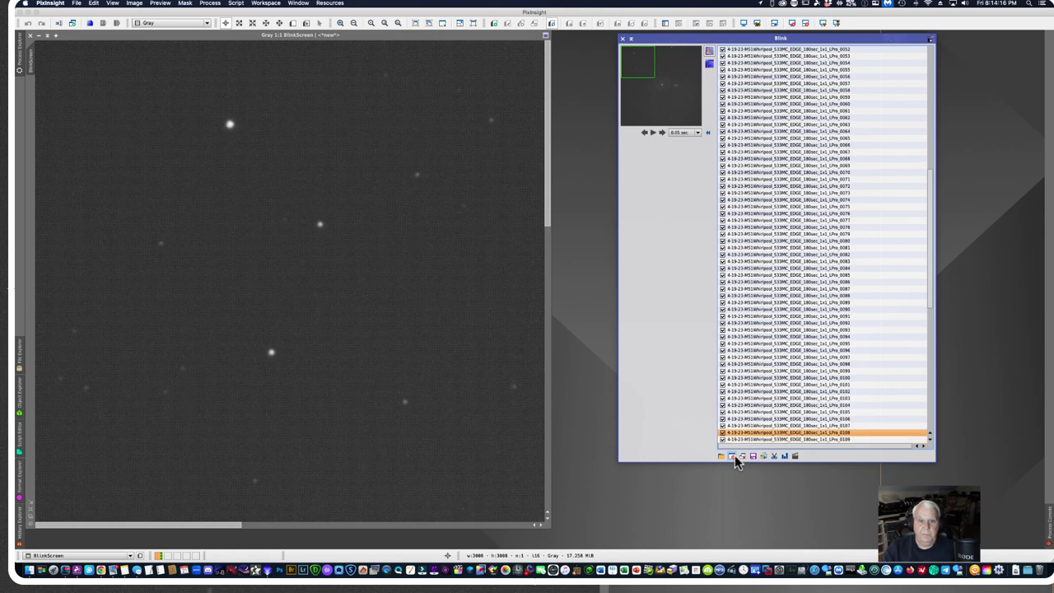
{"action": "key", "text": "Up"}
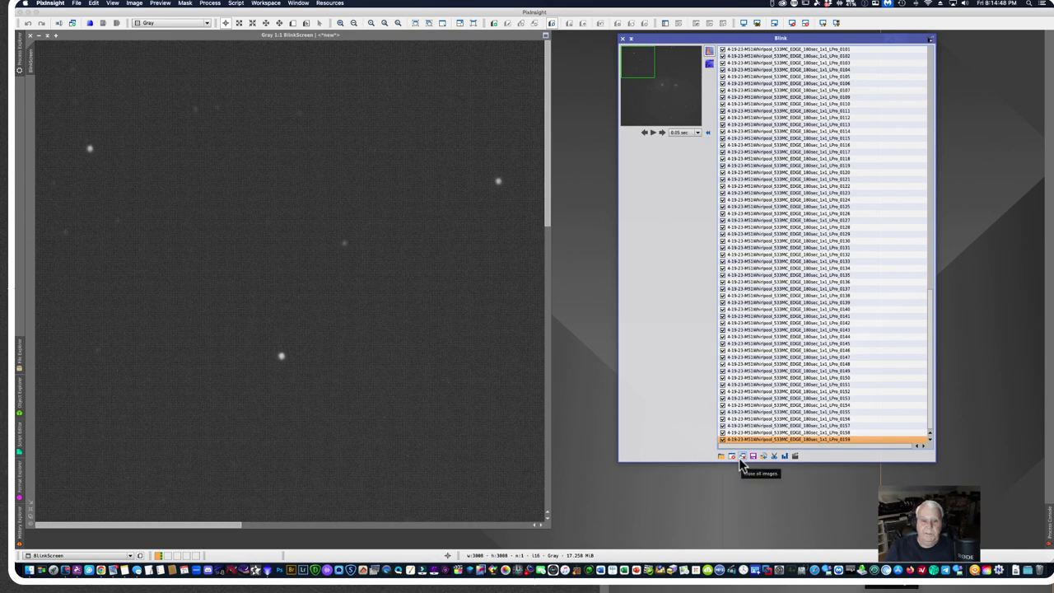
Step: Move all remaining Blink frames to the SFS folder in 4-20-23-M51Whirlpool_533MC_EDGE, and close all images and Blink
{"action": "left_click_drag", "start_coordinate": [932, 362], "coordinate": [926, 69]}
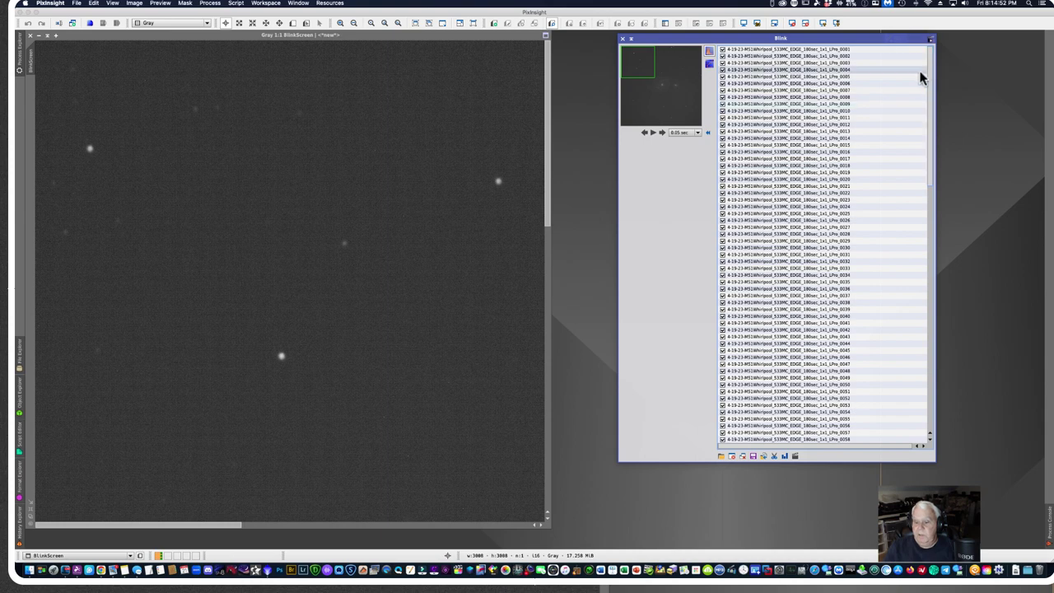
{"action": "left_click", "coordinate": [796, 49]}
{"action": "key", "text": "super+a"}
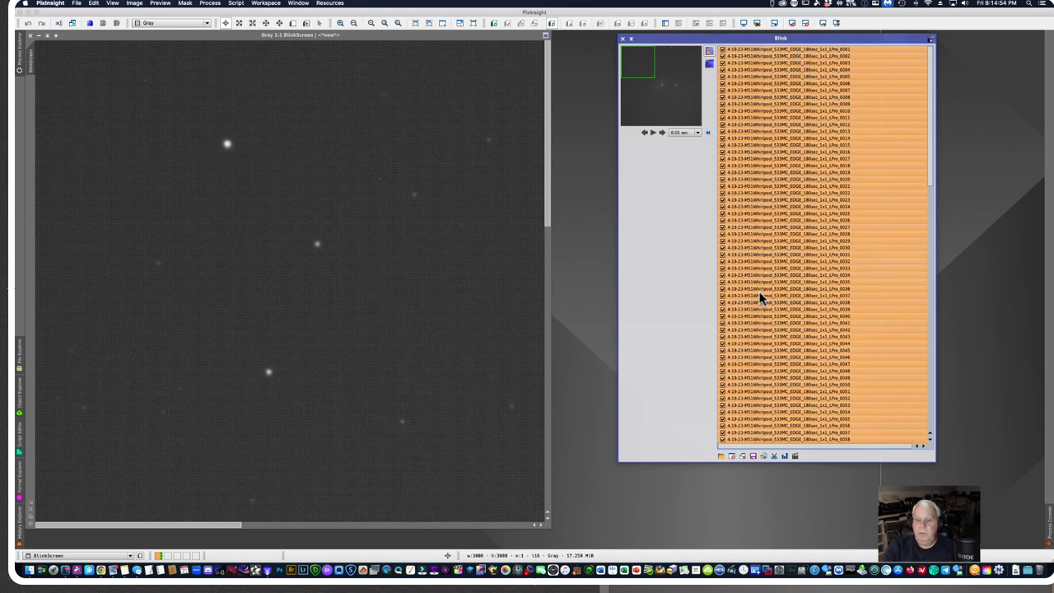
{"action": "left_click", "coordinate": [762, 456]}
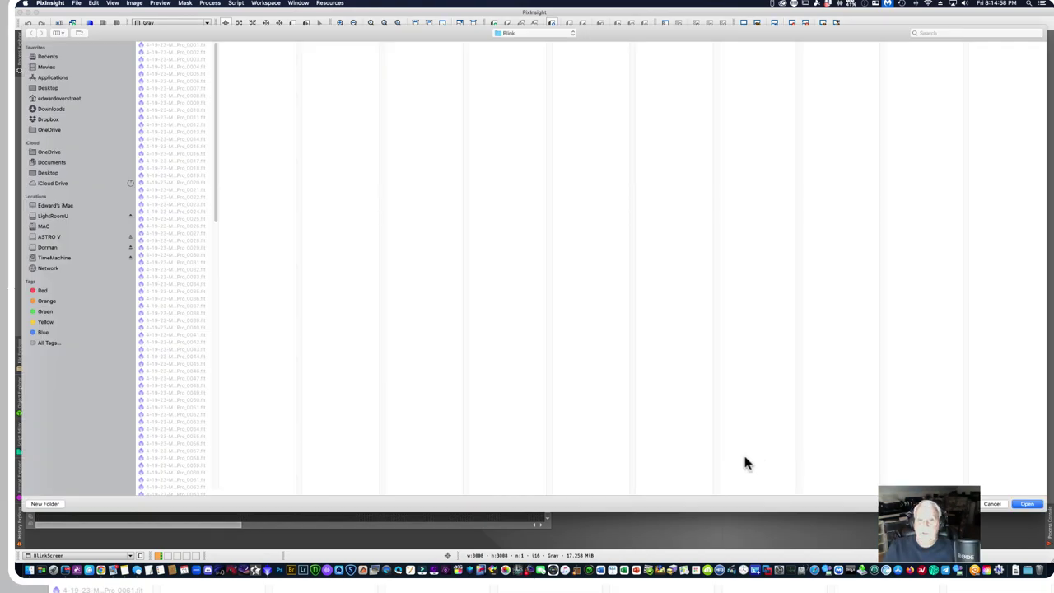
{"action": "left_click", "coordinate": [571, 33]}
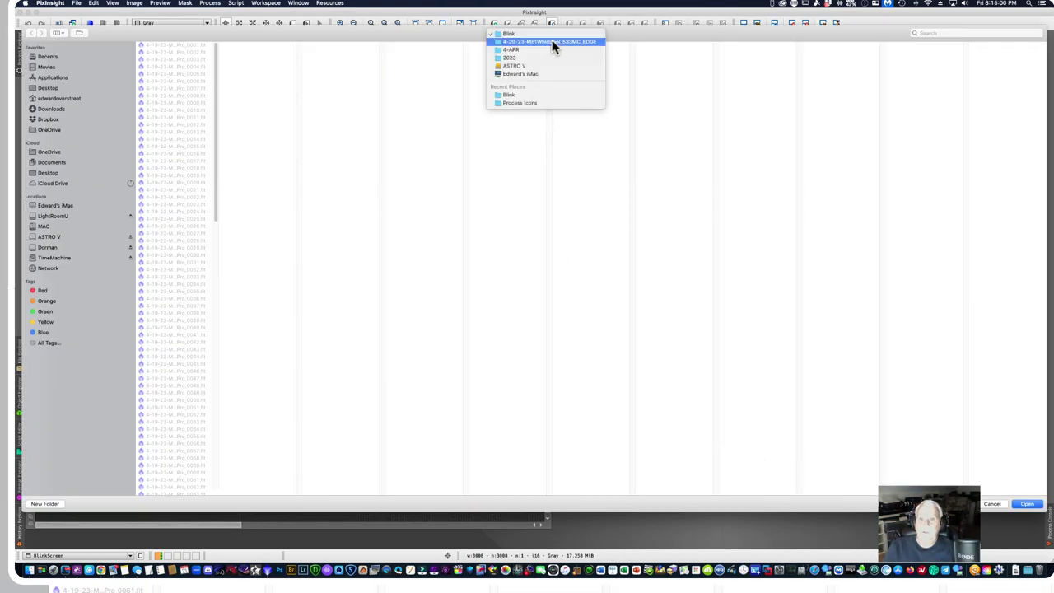
{"action": "left_click", "coordinate": [453, 103]}
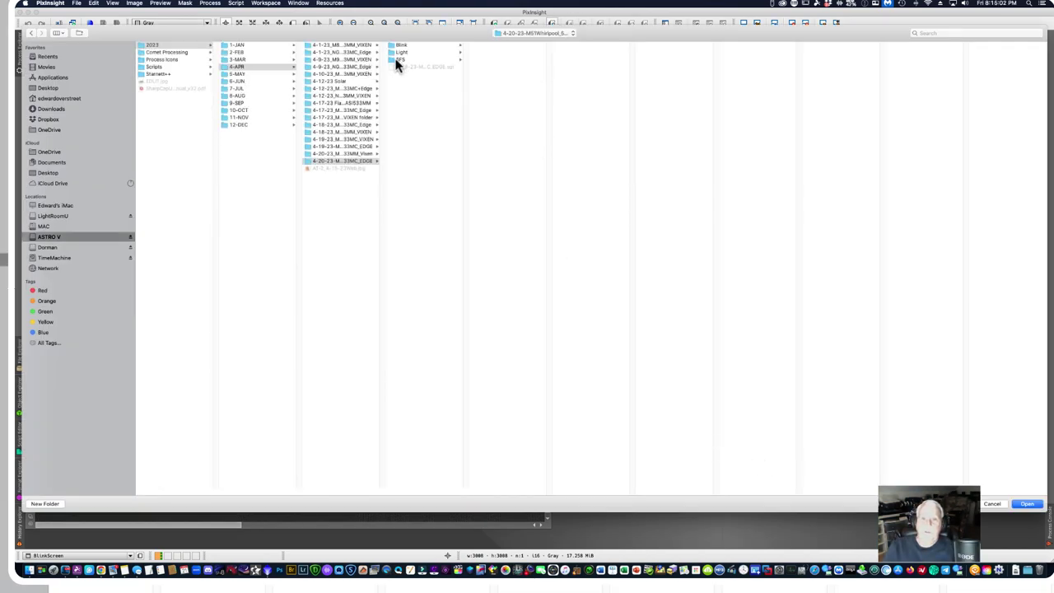
{"action": "left_click", "coordinate": [397, 60]}
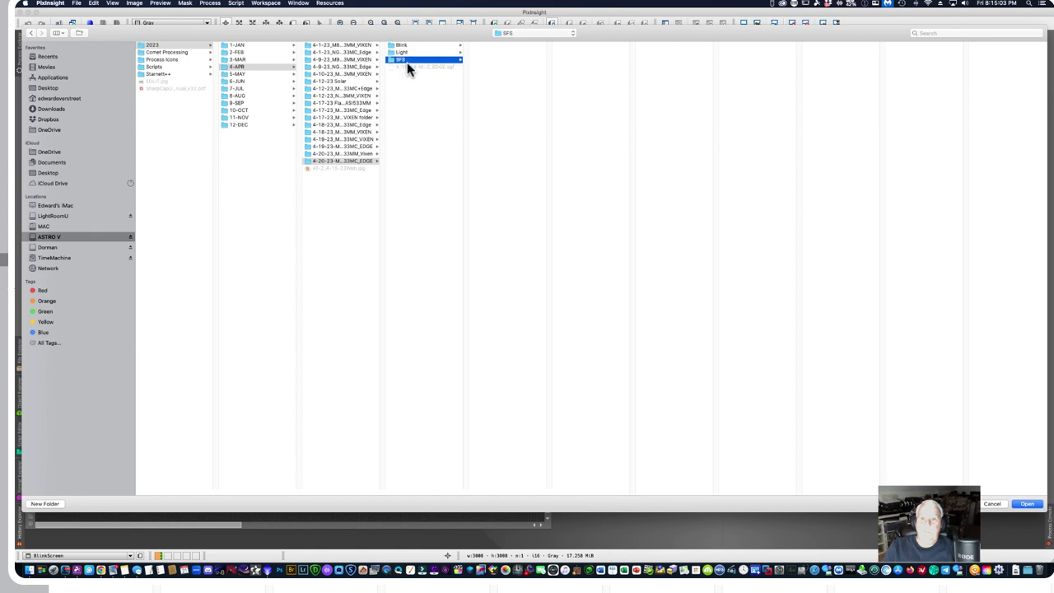
{"action": "left_click", "coordinate": [1026, 504]}
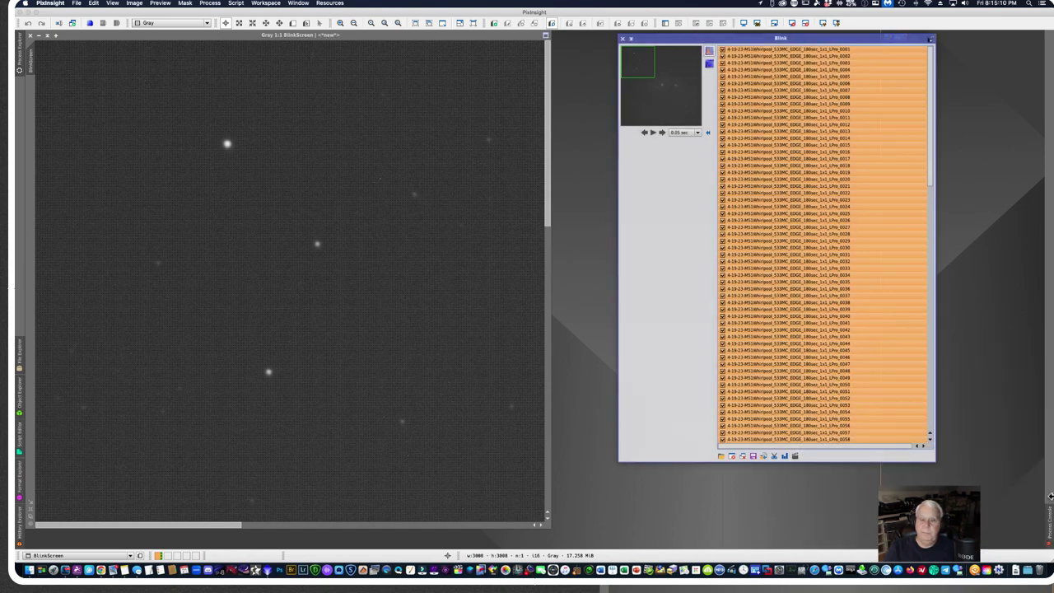
{"action": "left_click", "coordinate": [742, 456]}
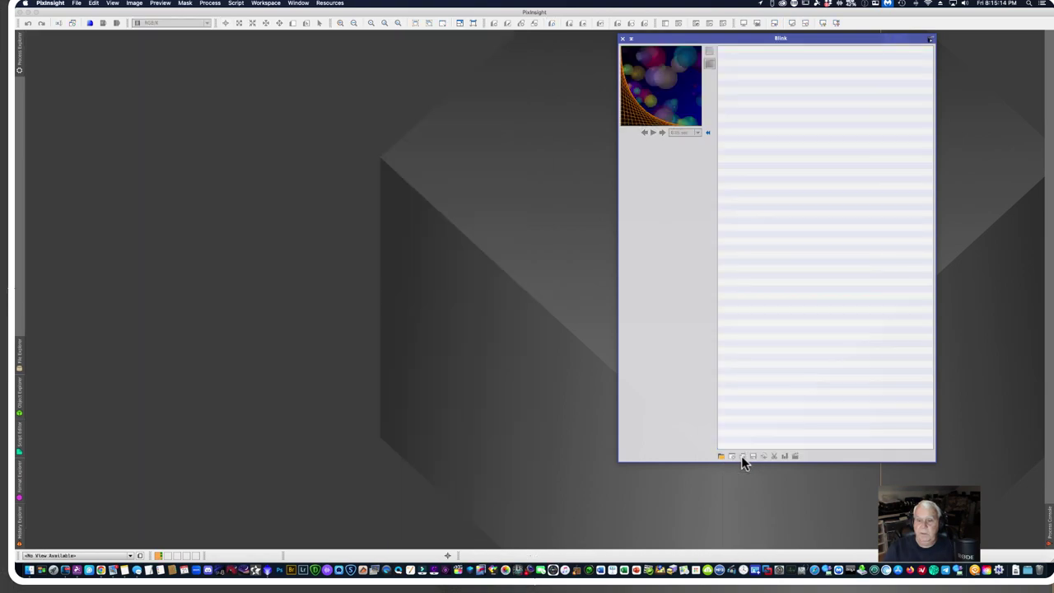
{"action": "left_click", "coordinate": [623, 38]}
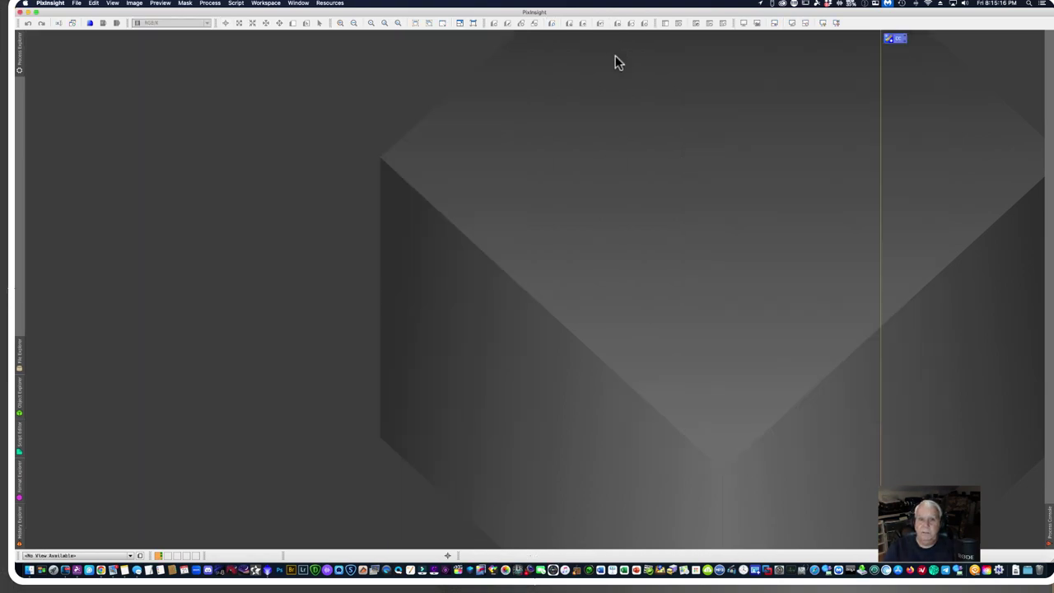
Step: Open the SubframeSelector process and place its main window beside the Measurements window
{"action": "left_click", "coordinate": [210, 3]}
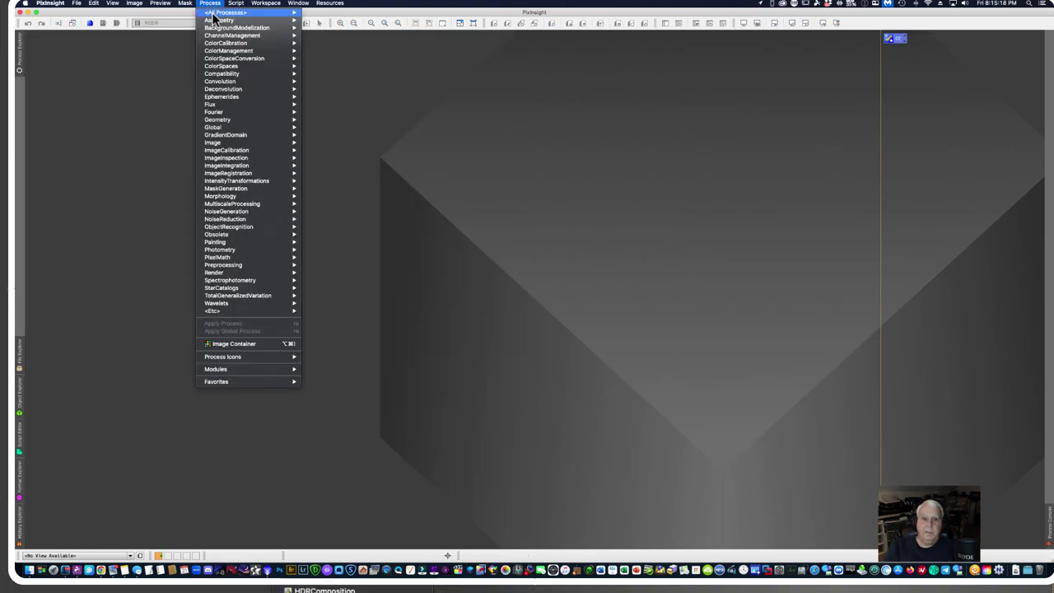
{"action": "mouse_move", "coordinate": [239, 13]}
{"action": "mouse_move", "coordinate": [361, 556]}
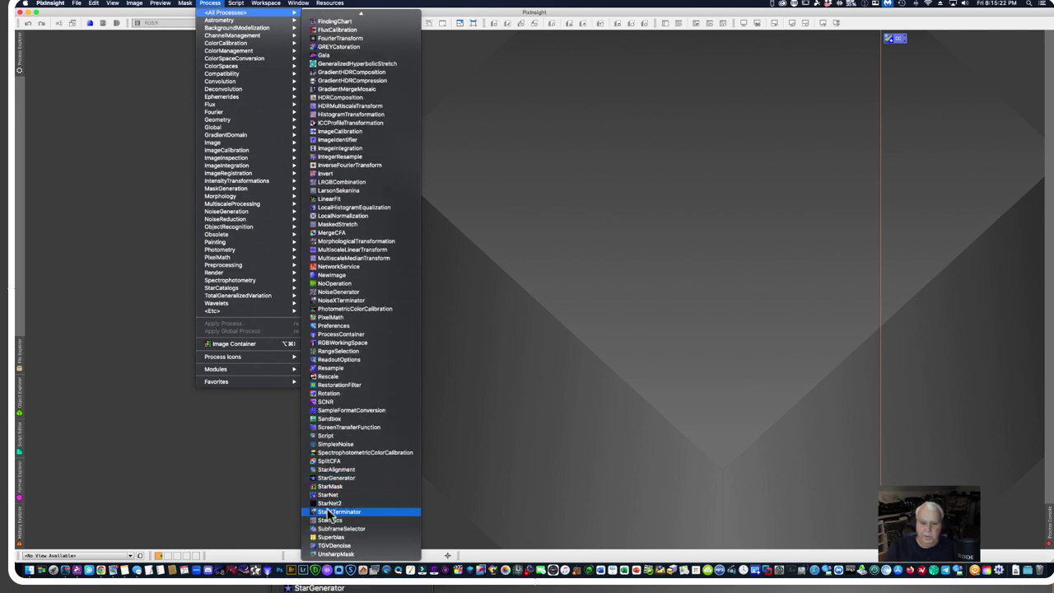
{"action": "left_click", "coordinate": [329, 529]}
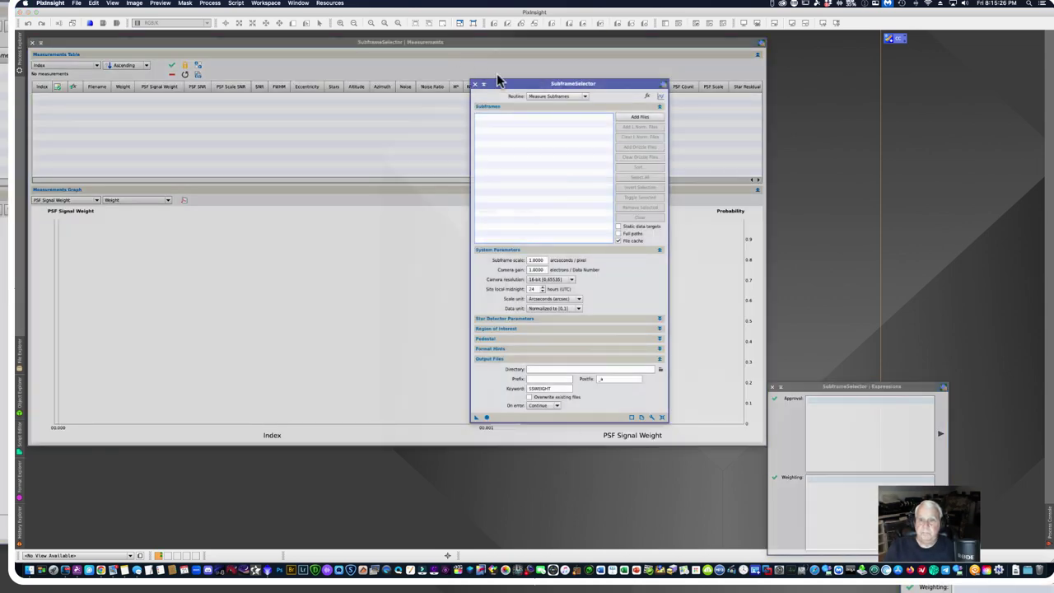
{"action": "left_click_drag", "start_coordinate": [497, 80], "coordinate": [798, 41]}
Step: Add all the M51Whirlpool FITS frames from the SFS folder to SubframeSelector's subframes list
{"action": "left_click", "coordinate": [934, 76]}
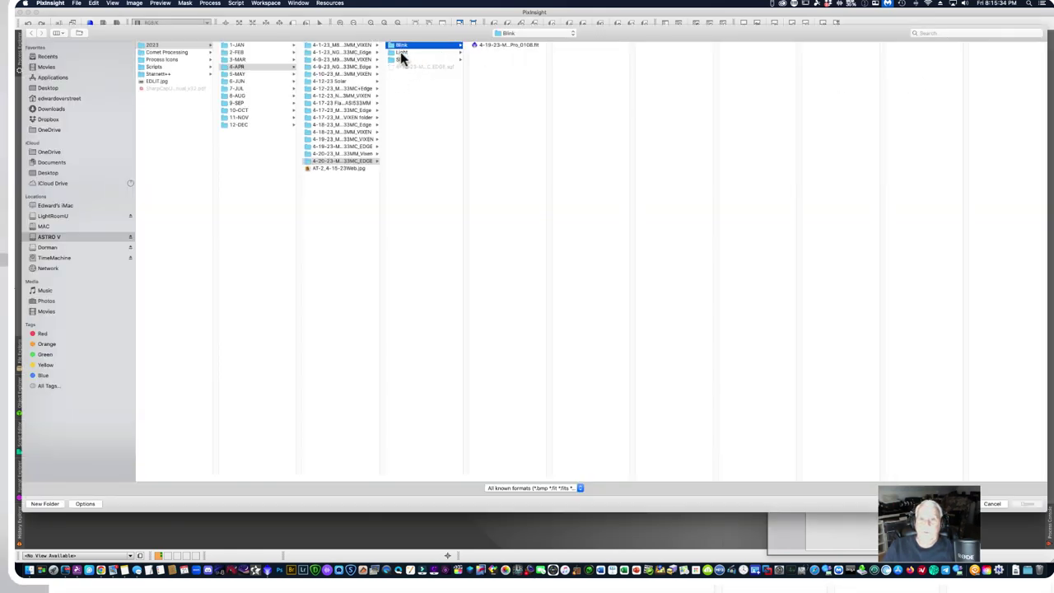
{"action": "left_click", "coordinate": [401, 60]}
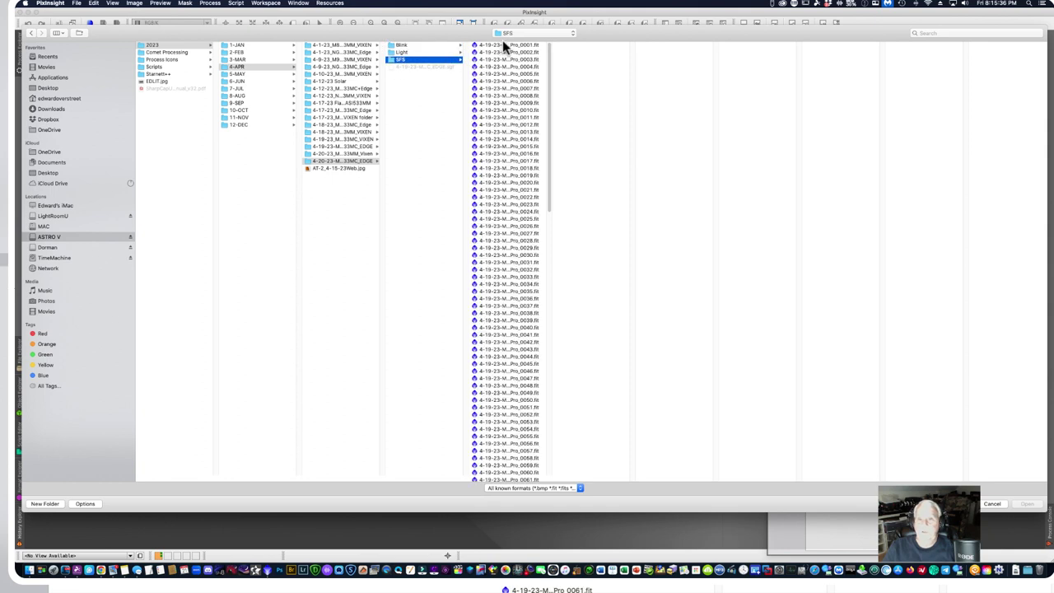
{"action": "left_click", "coordinate": [505, 47]}
{"action": "left_click_drag", "start_coordinate": [549, 103], "coordinate": [559, 351]}
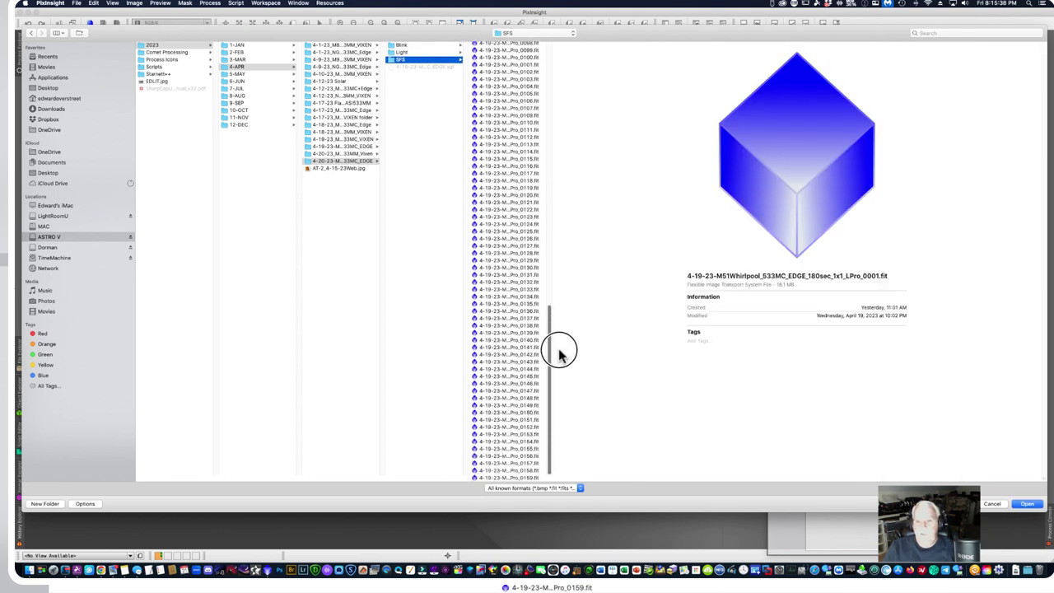
{"action": "left_click", "coordinate": [505, 478], "text": "shift"}
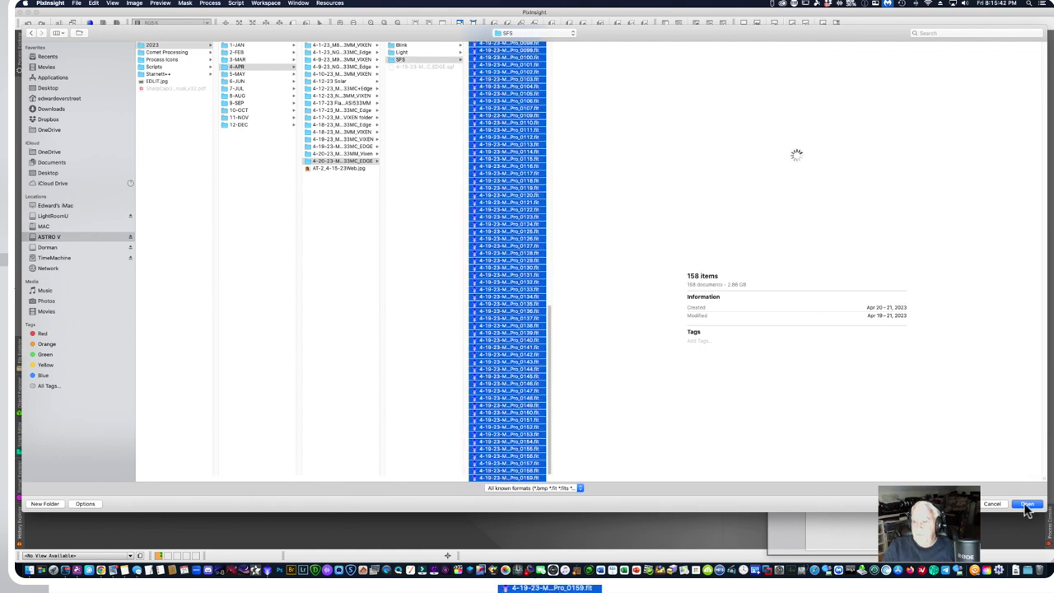
{"action": "left_click", "coordinate": [1027, 504]}
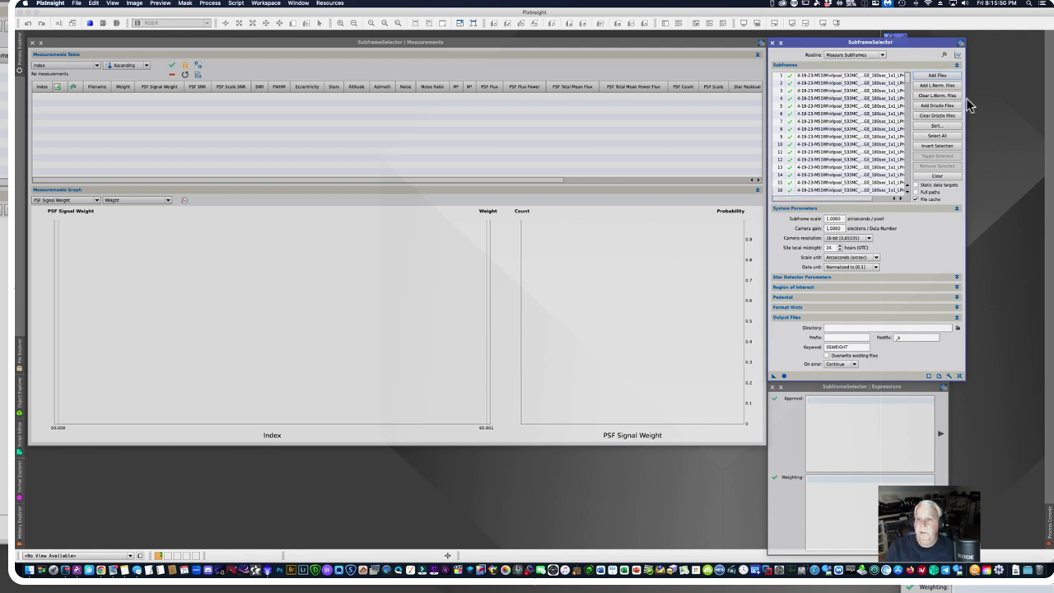
Step: Set SubframeSelector's output directory to the Light folder in 4-20-23-M51Whirlpool_533MC_EDGE
{"action": "left_click", "coordinate": [957, 328]}
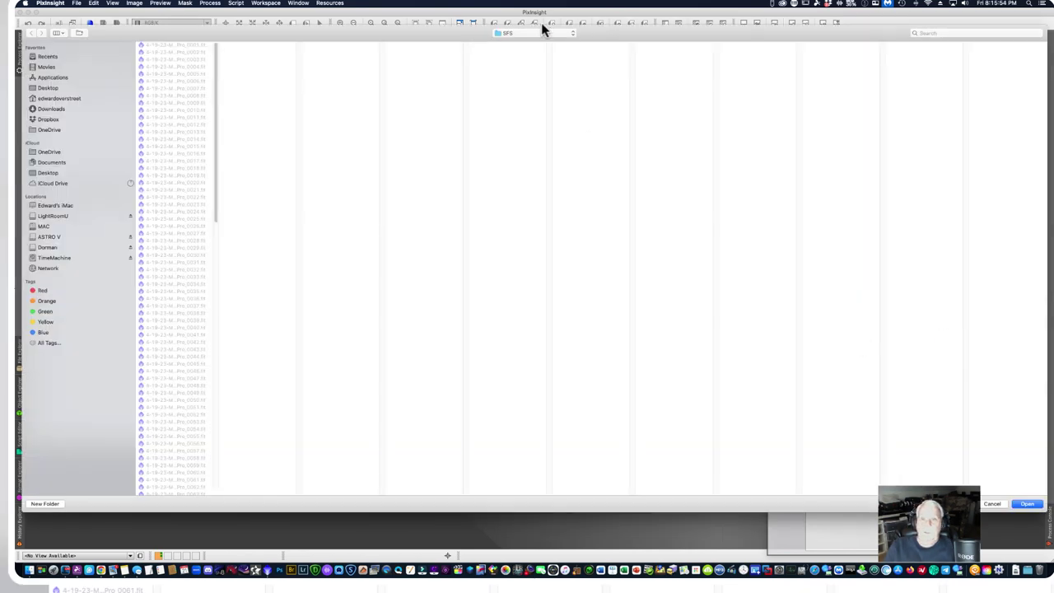
{"action": "left_click", "coordinate": [573, 33]}
{"action": "left_click", "coordinate": [528, 43]}
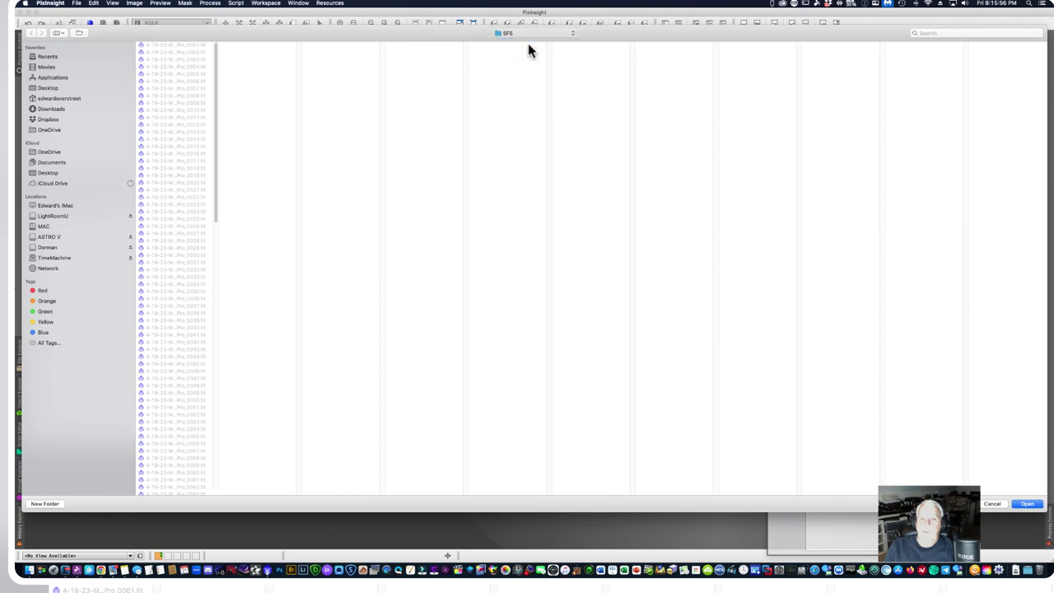
{"action": "left_click", "coordinate": [401, 53]}
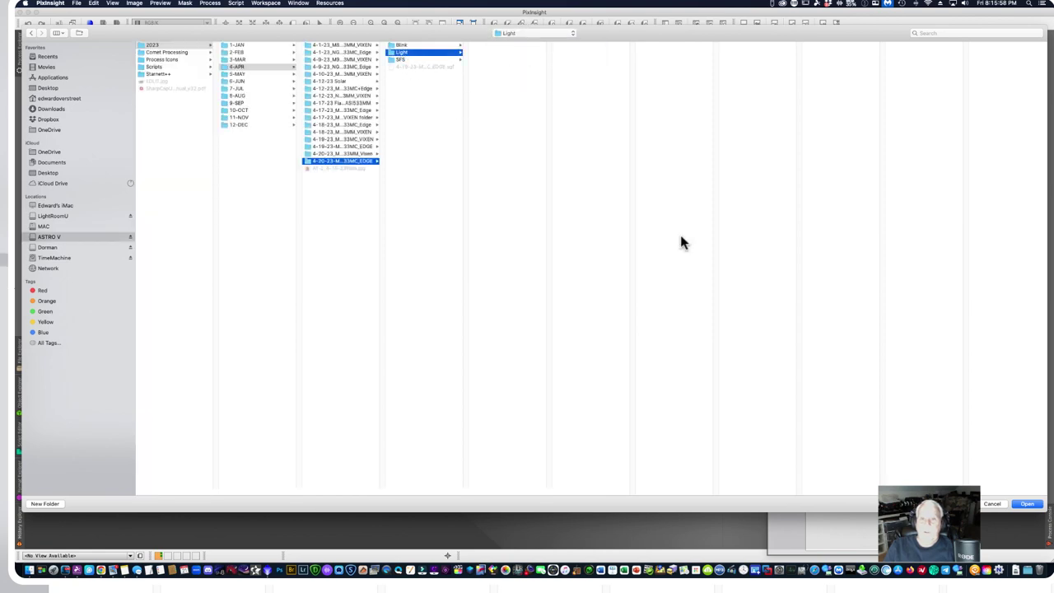
{"action": "left_click", "coordinate": [1028, 506]}
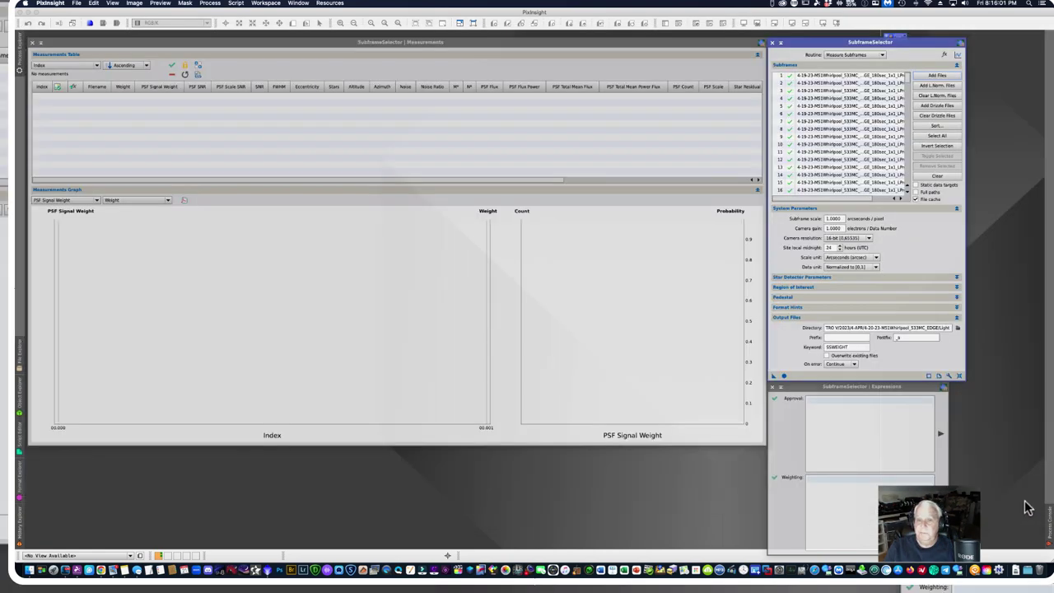
Step: Set SubframeSelector's subframe scale to 0.54, camera gain to 1.2 and camera resolution to 14-bit, and measure the subframes
{"action": "double_click", "coordinate": [840, 216]}
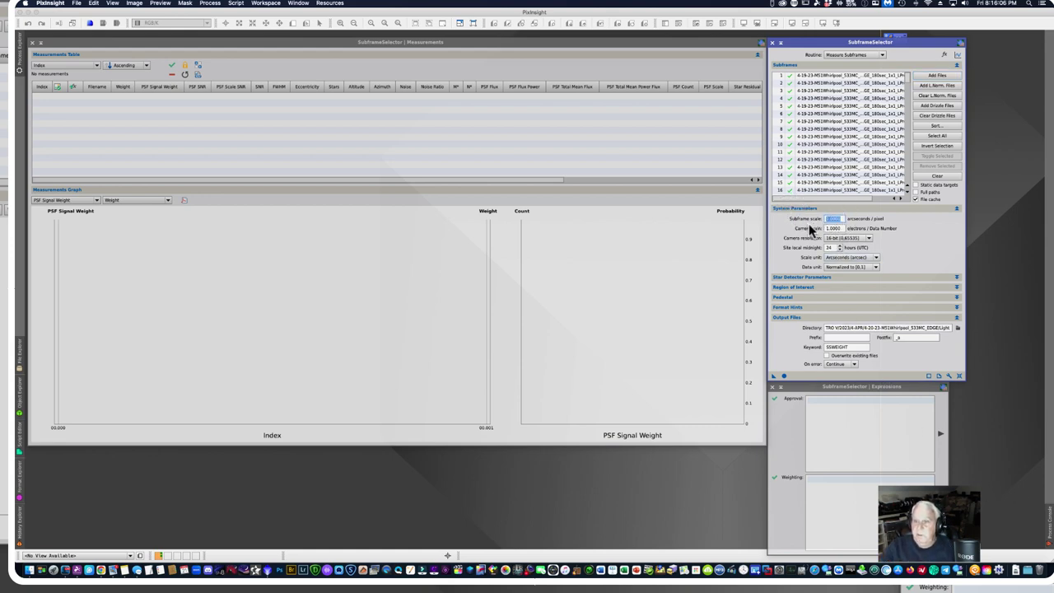
{"action": "type", "text": "54"}
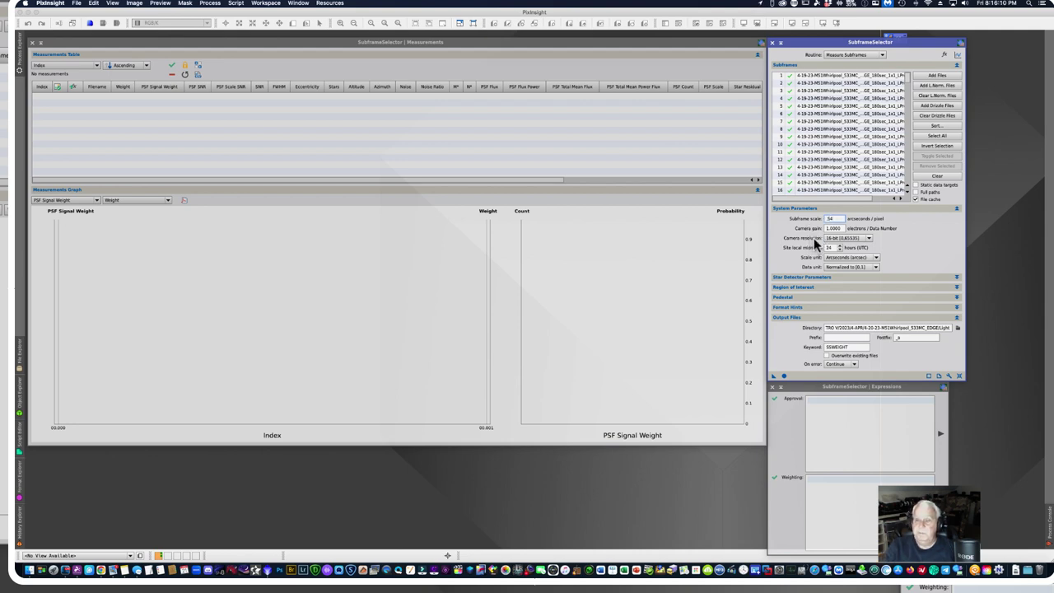
{"action": "left_click", "coordinate": [828, 229]}
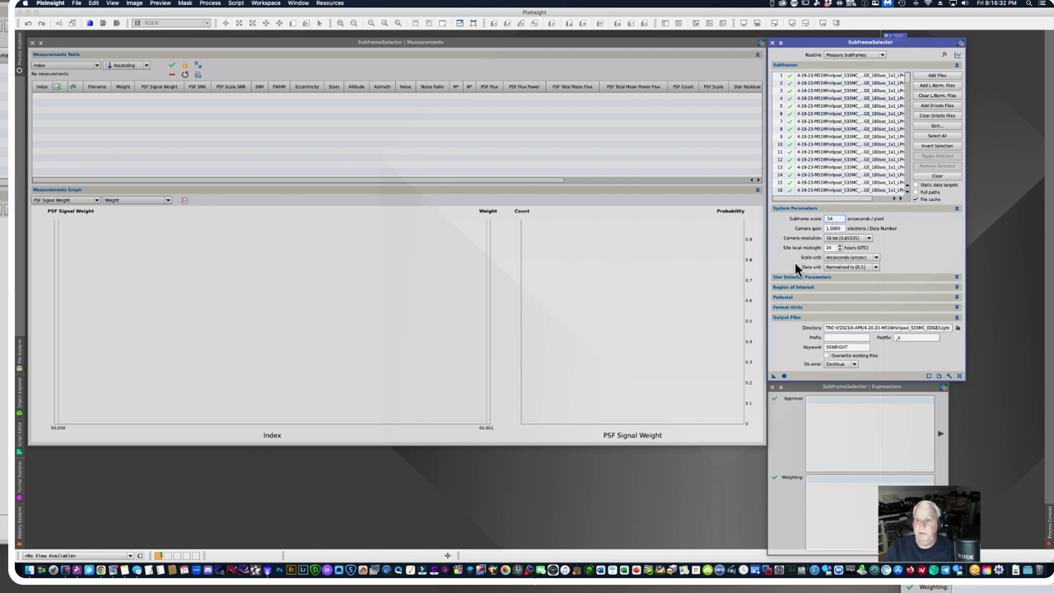
{"action": "key", "text": "Tab"}
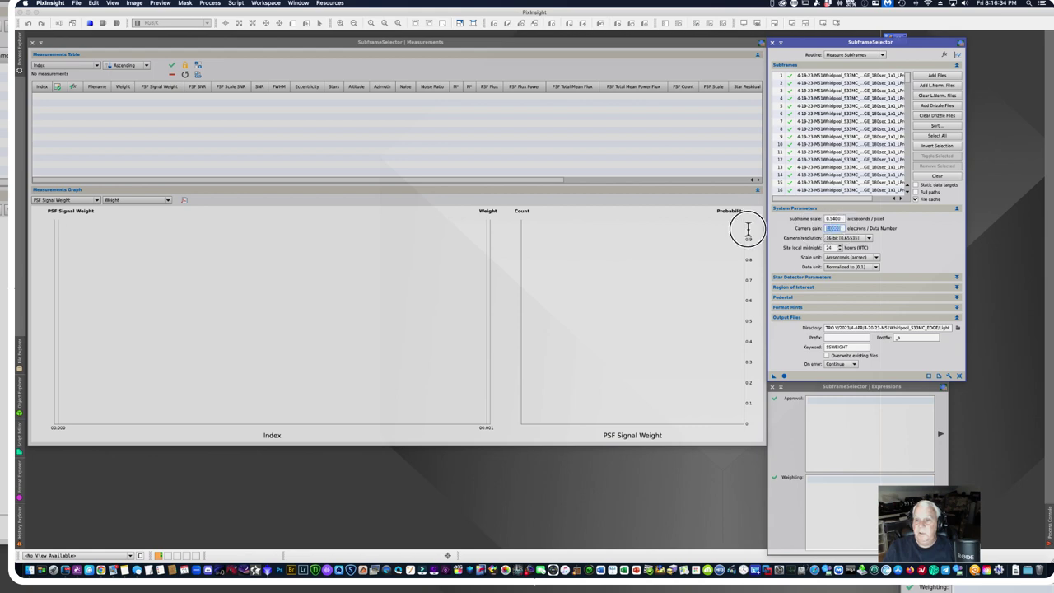
{"action": "type", "text": "1"}
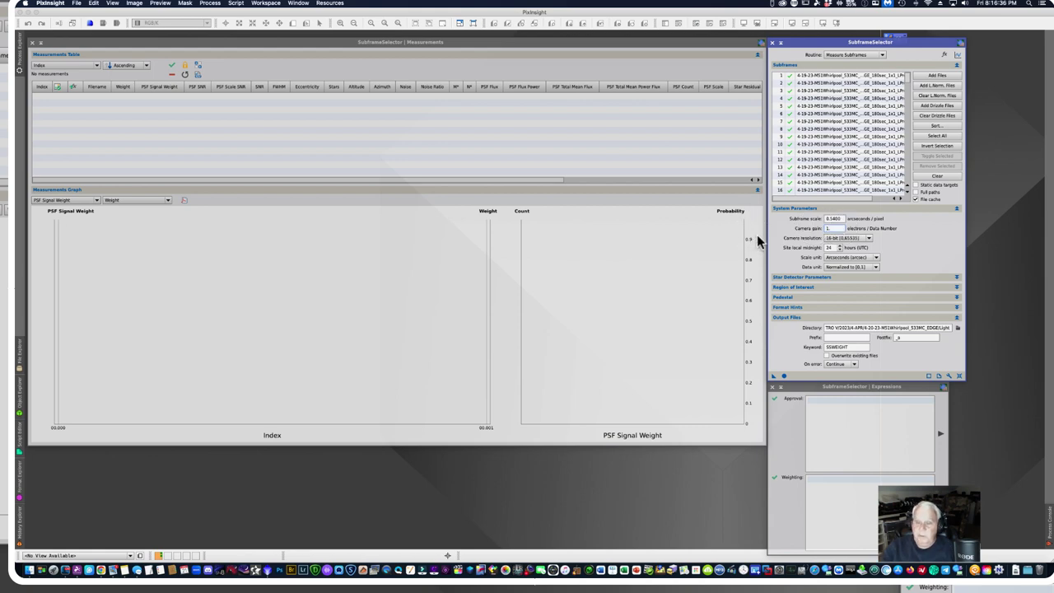
{"action": "type", "text": ".2"}
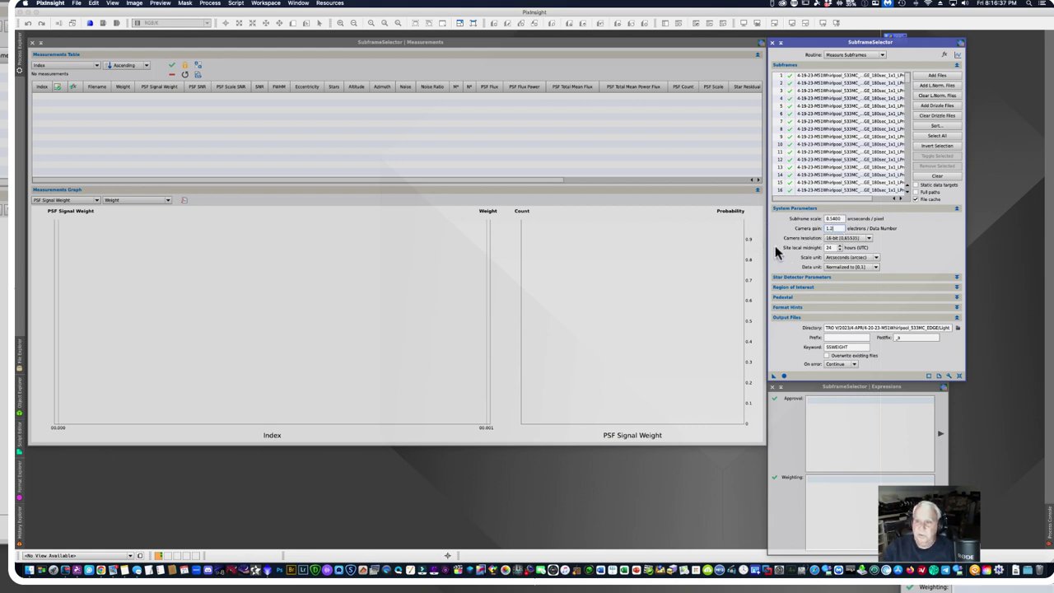
{"action": "left_click", "coordinate": [869, 237]}
{"action": "left_click", "coordinate": [784, 377]}
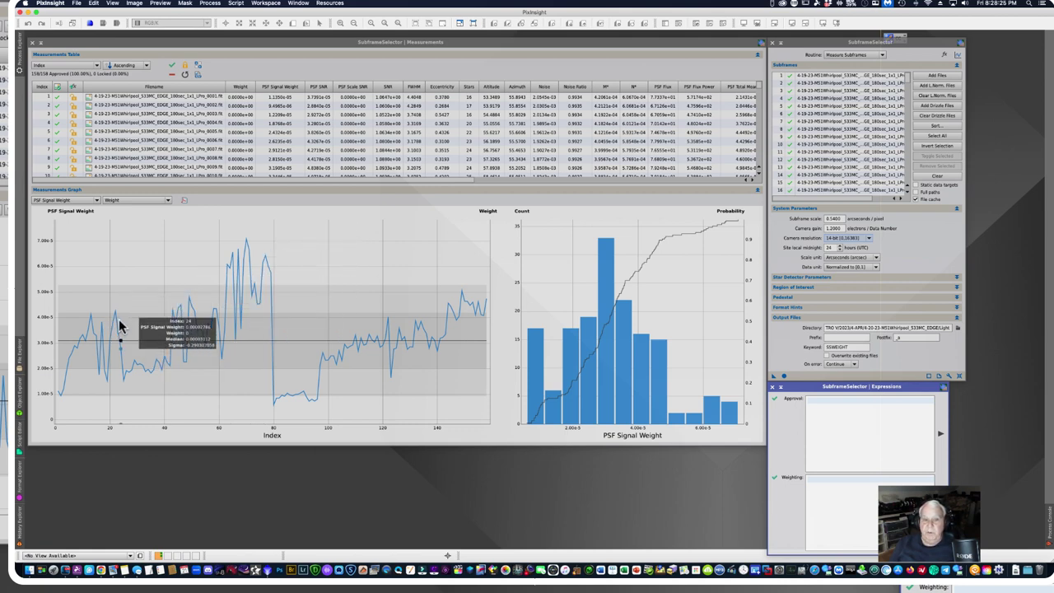
Step: Plot Stars instead of PSF Signal Weight in the measurements graph
{"action": "left_click", "coordinate": [96, 201]}
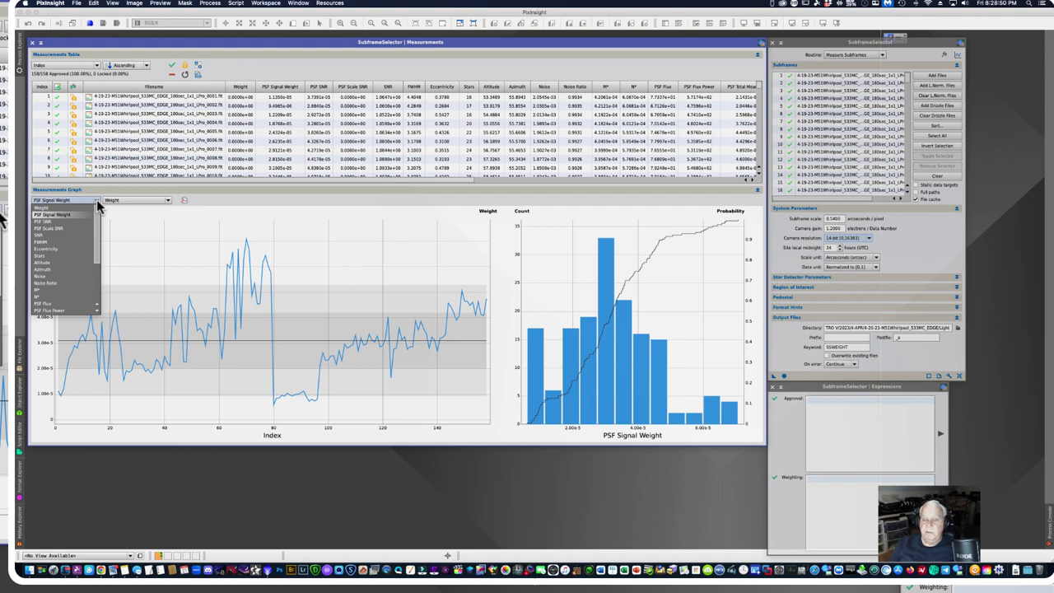
{"action": "left_click", "coordinate": [50, 258]}
{"action": "mouse_move", "coordinate": [53, 259]}
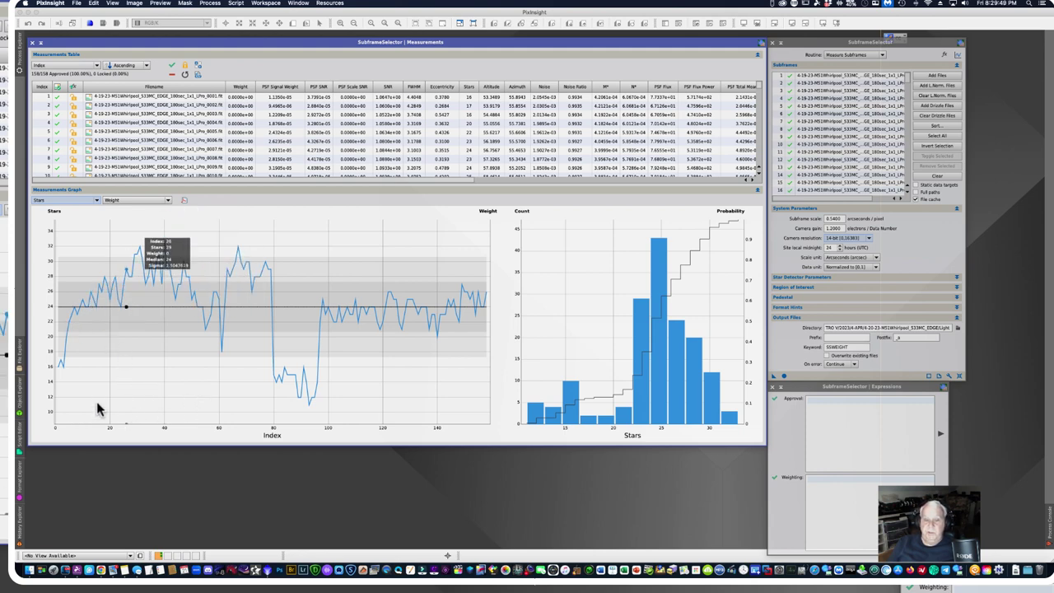
Step: Reject the first three low-star frames on the Stars graph, and set them back to approved
{"action": "left_click", "coordinate": [63, 368]}
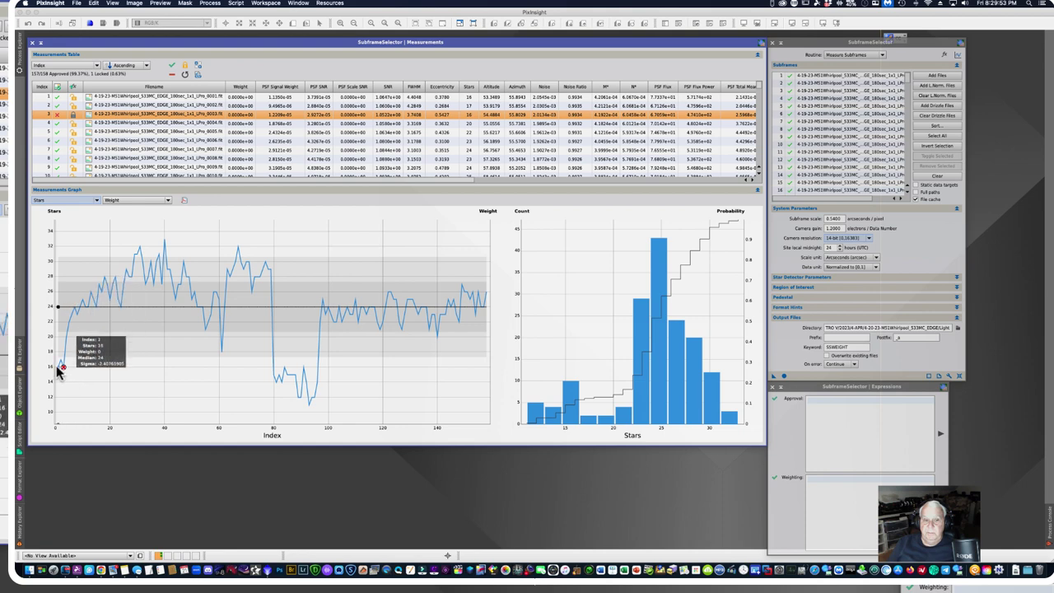
{"action": "left_click", "coordinate": [57, 370]}
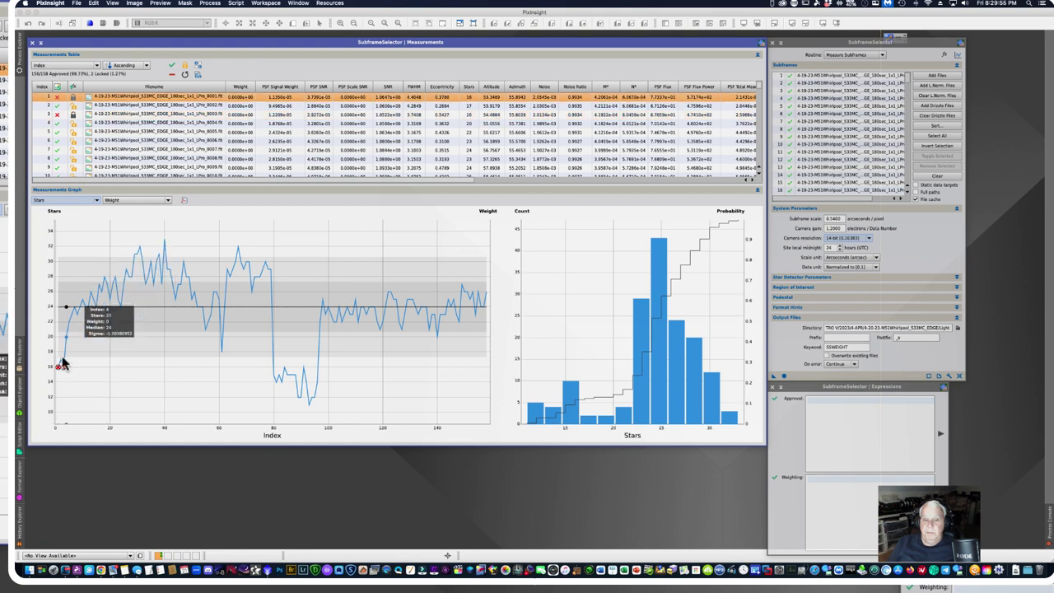
{"action": "left_click", "coordinate": [59, 362]}
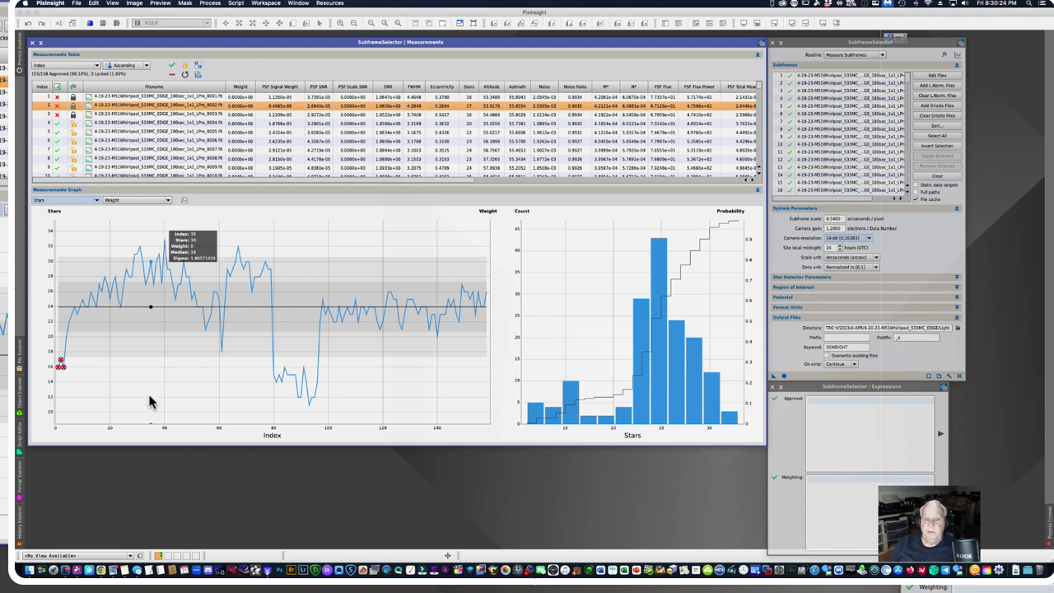
{"action": "left_click", "coordinate": [60, 362]}
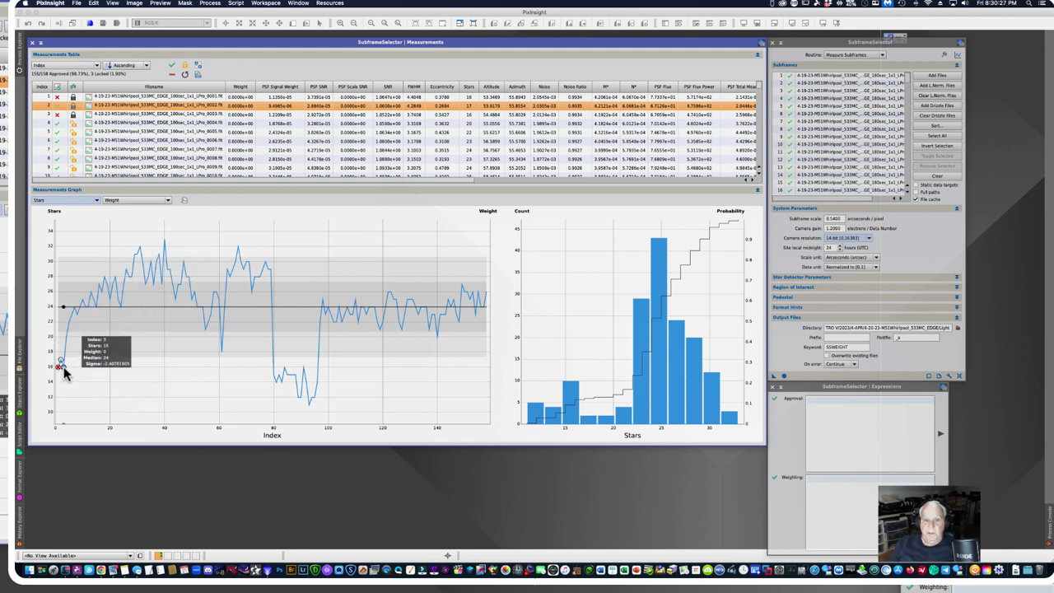
{"action": "left_click", "coordinate": [62, 362]}
{"action": "left_click", "coordinate": [59, 366]}
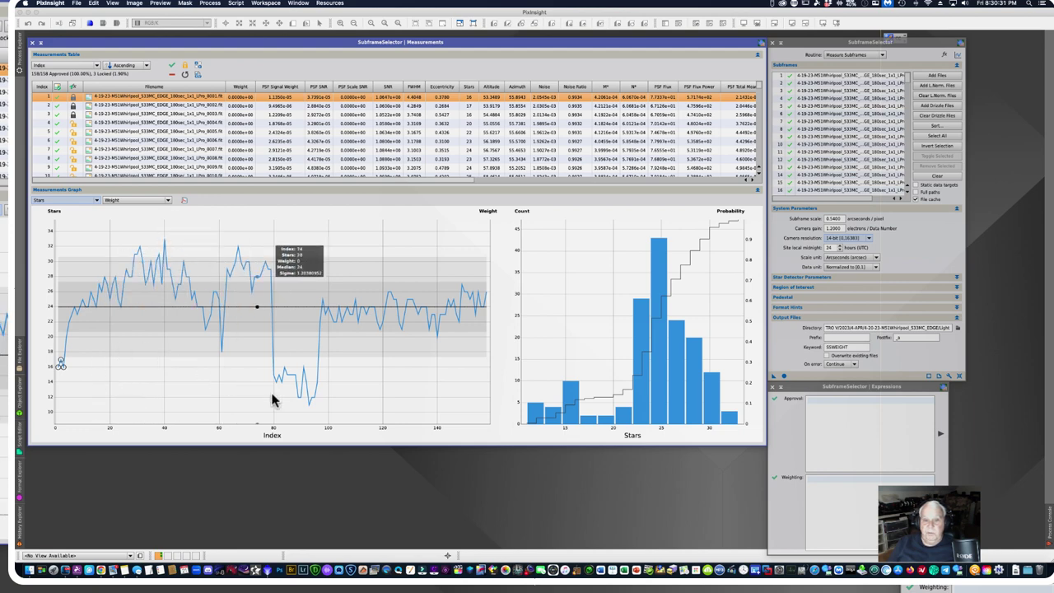
Step: Enter the approval expression Stars > 22 and apply it to the measured frames
{"action": "left_click", "coordinate": [813, 401]}
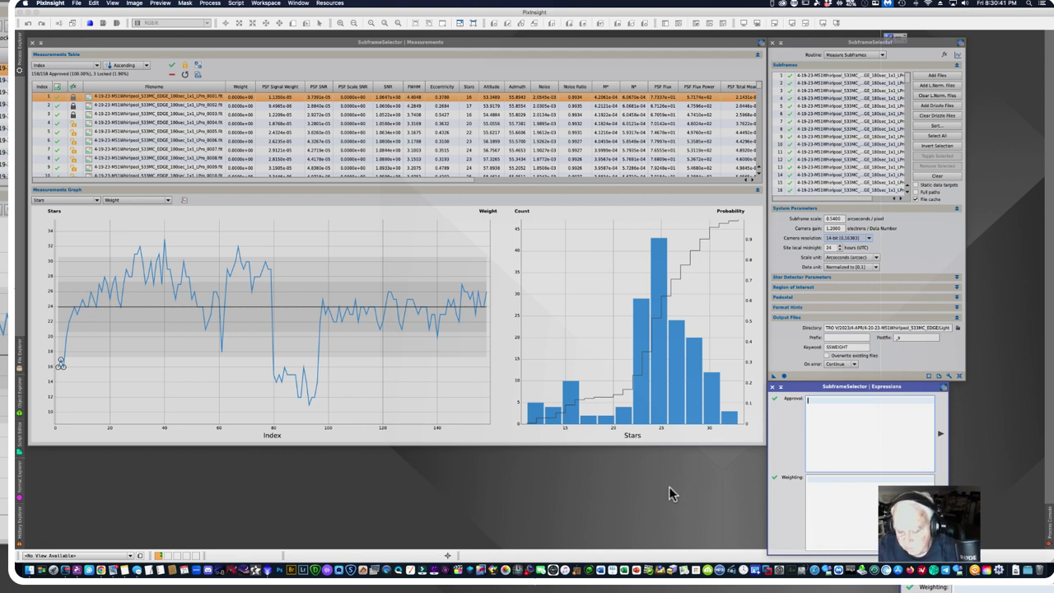
{"action": "type", "text": "F"}
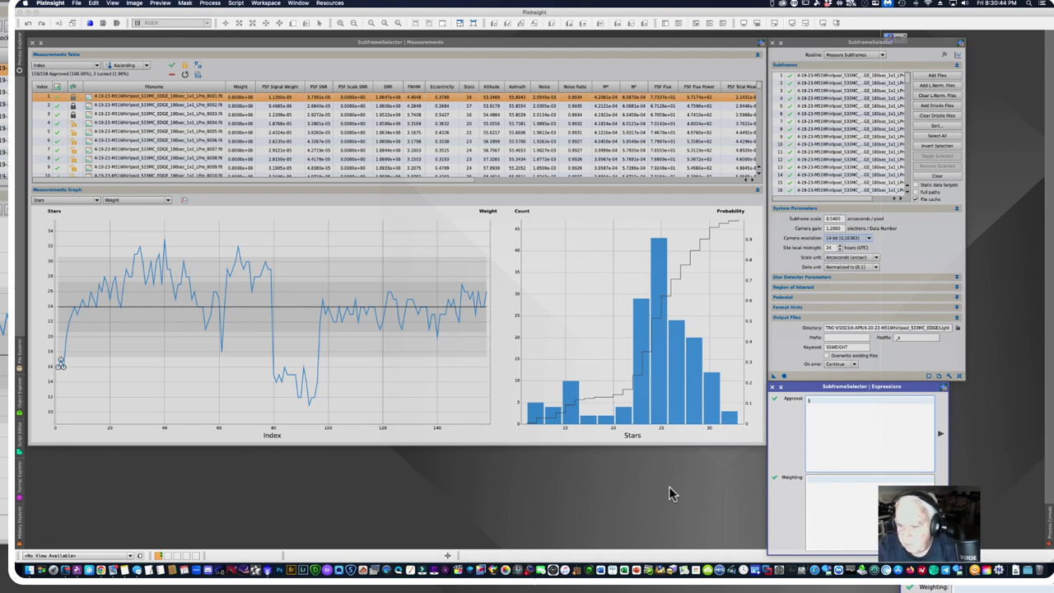
{"action": "key", "text": "BackSpace"}
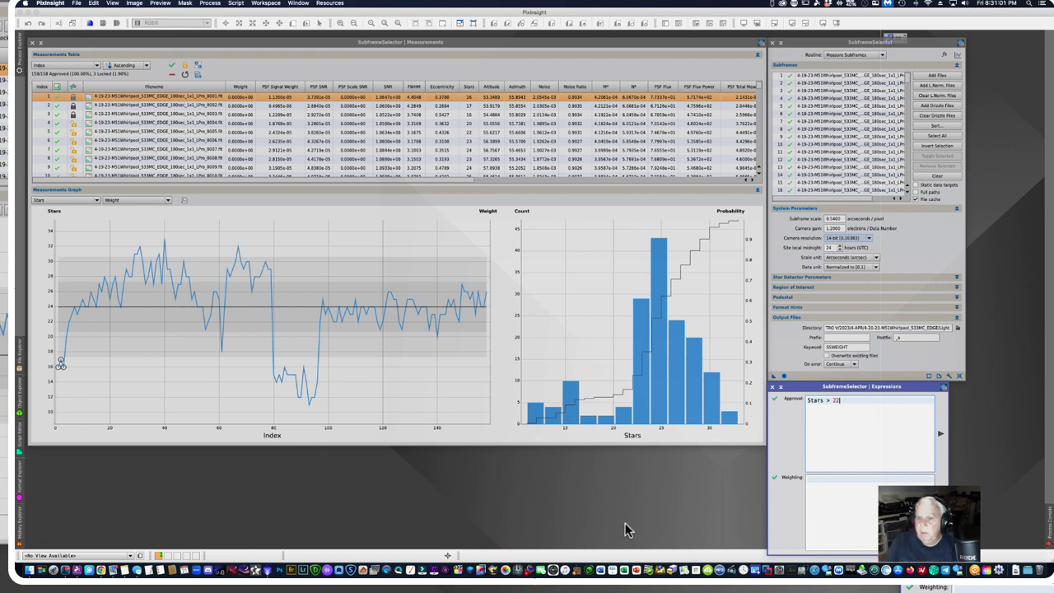
{"action": "left_click", "coordinate": [940, 435]}
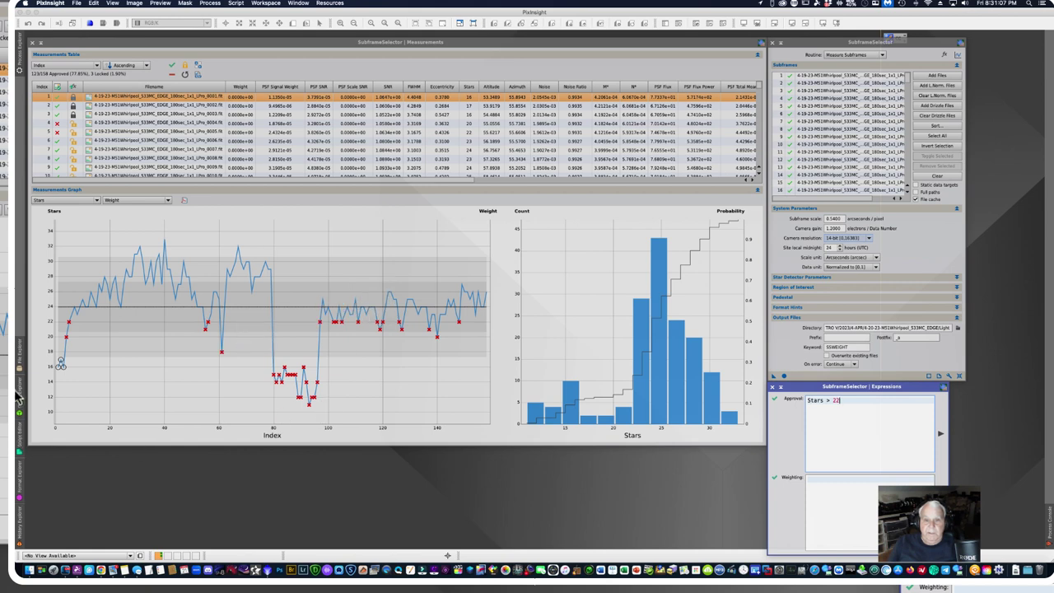
Step: Manually reject the three locked frames at the start of the Stars graph, indexes 1 to 3
{"action": "mouse_move", "coordinate": [53, 333]}
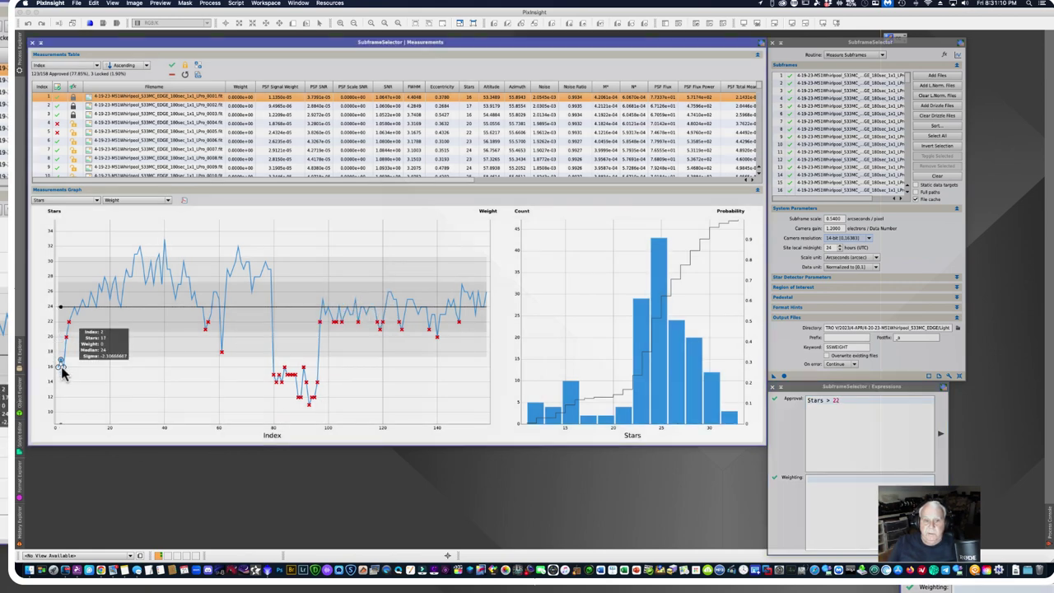
{"action": "left_click", "coordinate": [59, 364]}
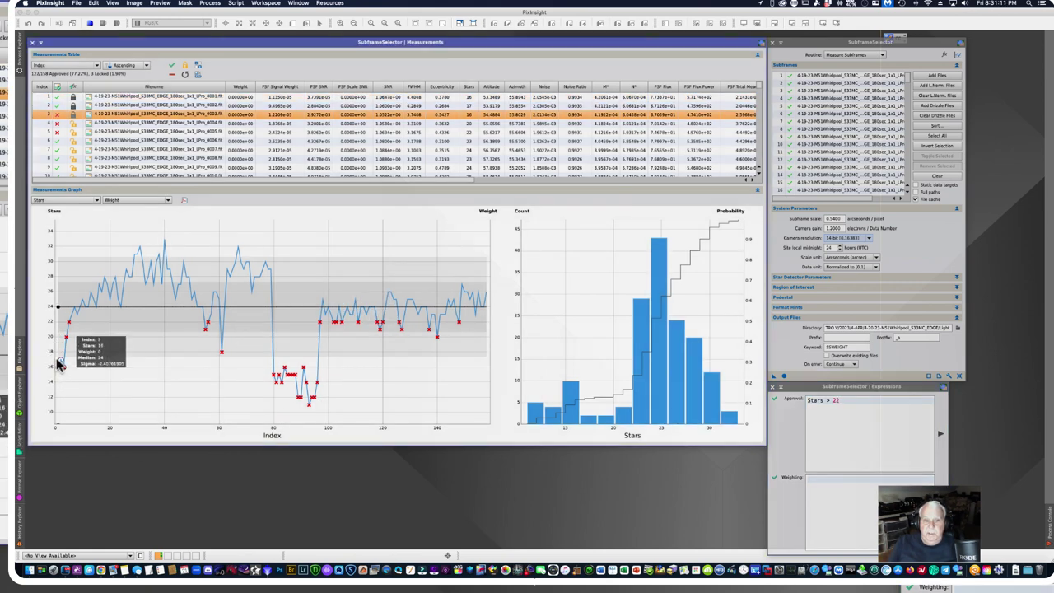
{"action": "left_click", "coordinate": [58, 368]}
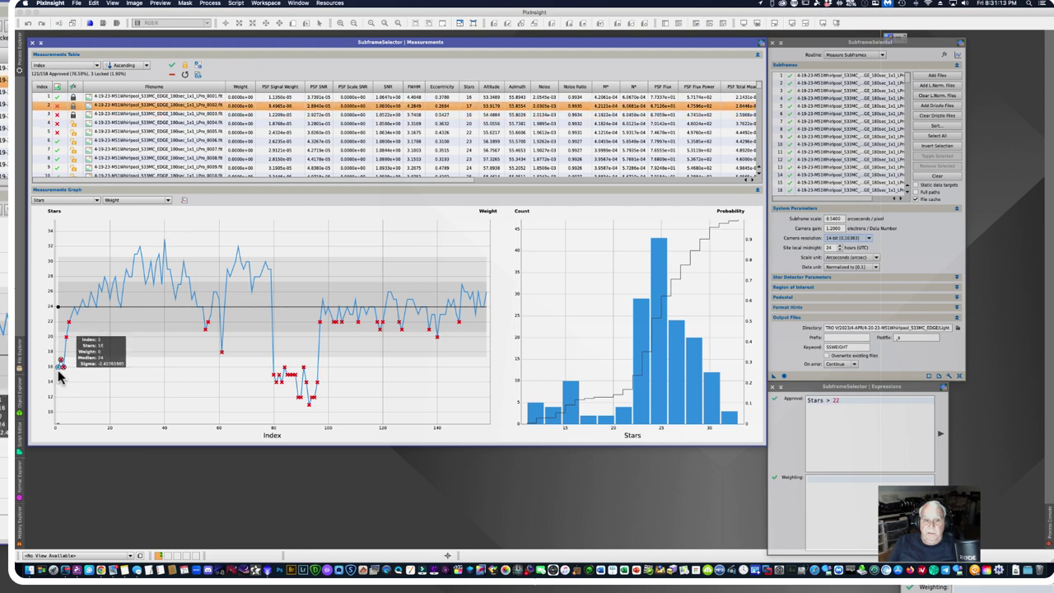
{"action": "left_click", "coordinate": [59, 367]}
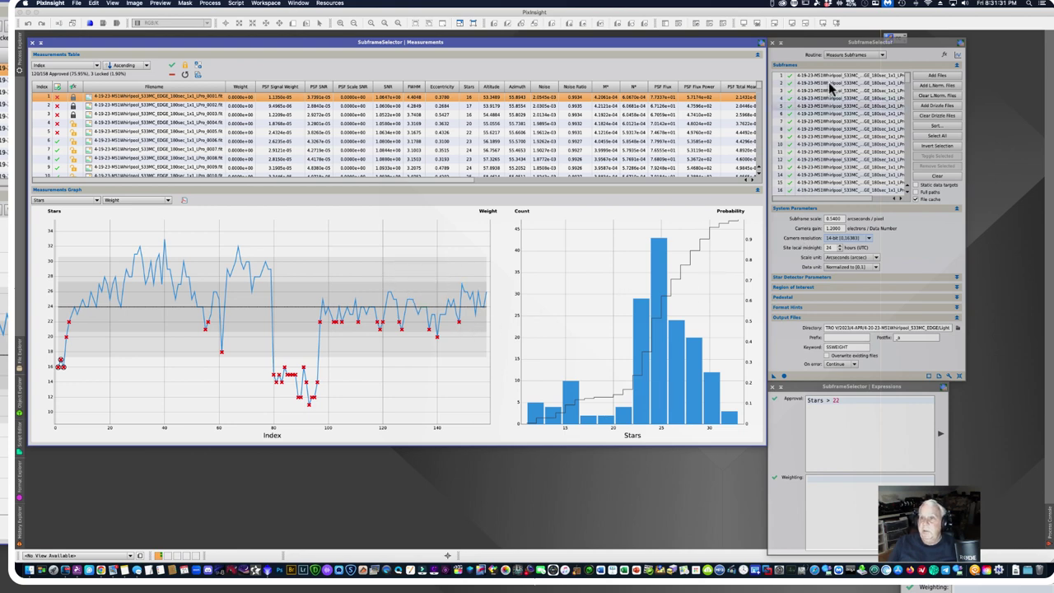
Step: Run SubframeSelector with the Output Subframes routine to write the approved frames, and close the process
{"action": "left_click", "coordinate": [881, 56]}
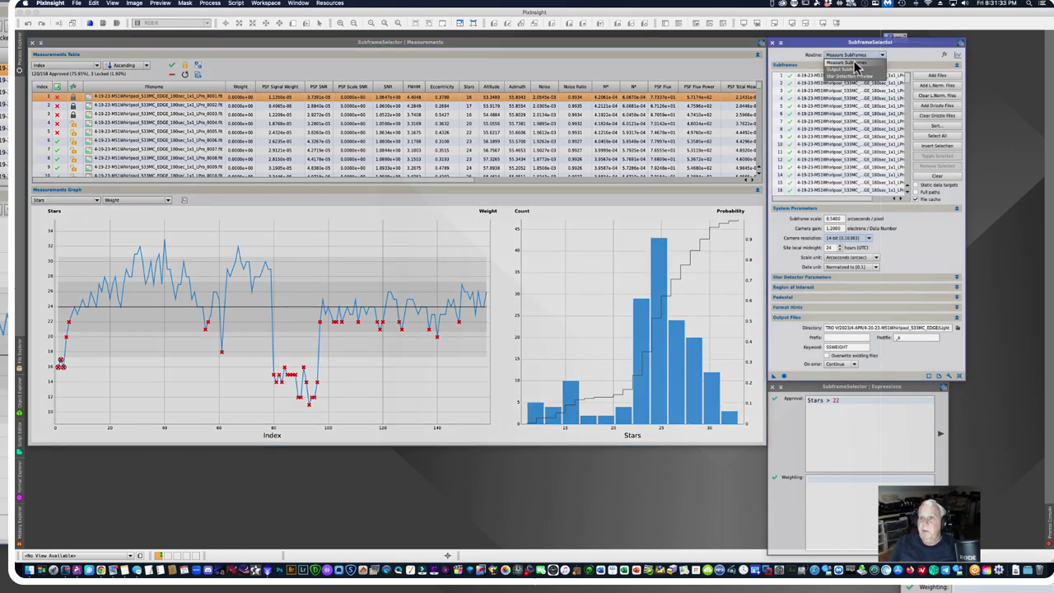
{"action": "left_click", "coordinate": [846, 69]}
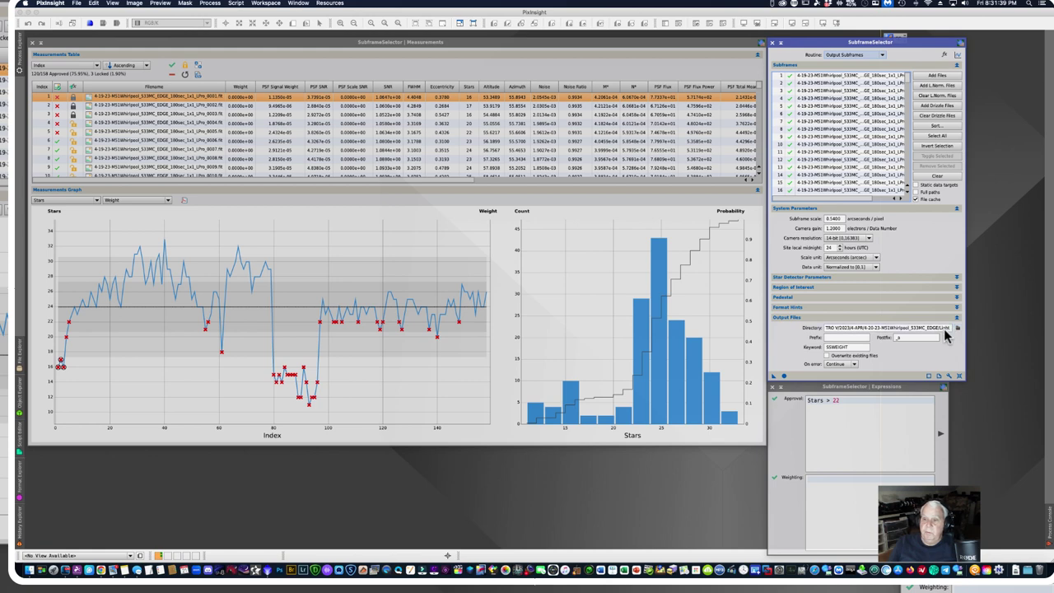
{"action": "left_click", "coordinate": [784, 379]}
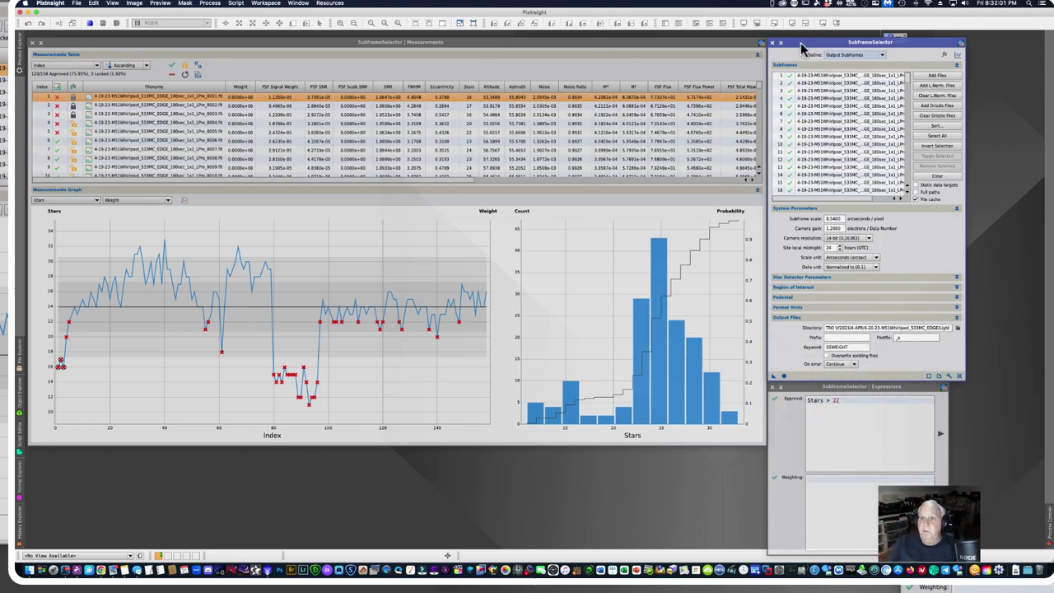
{"action": "left_click", "coordinate": [773, 42]}
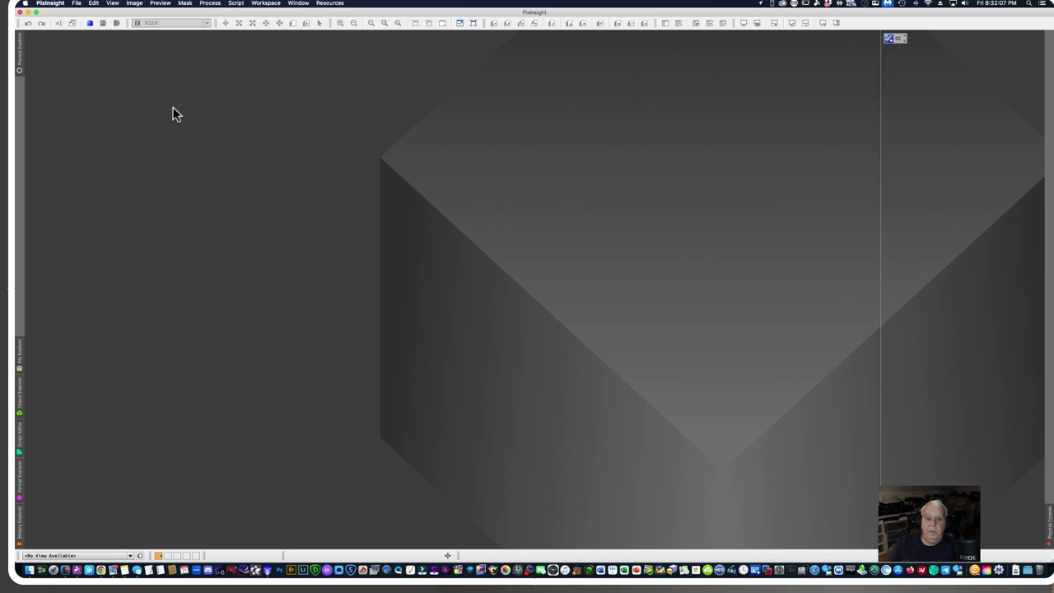
Step: Switch to Finder and select all the frames in the SFS folder to check how many there are
{"action": "left_click", "coordinate": [31, 567]}
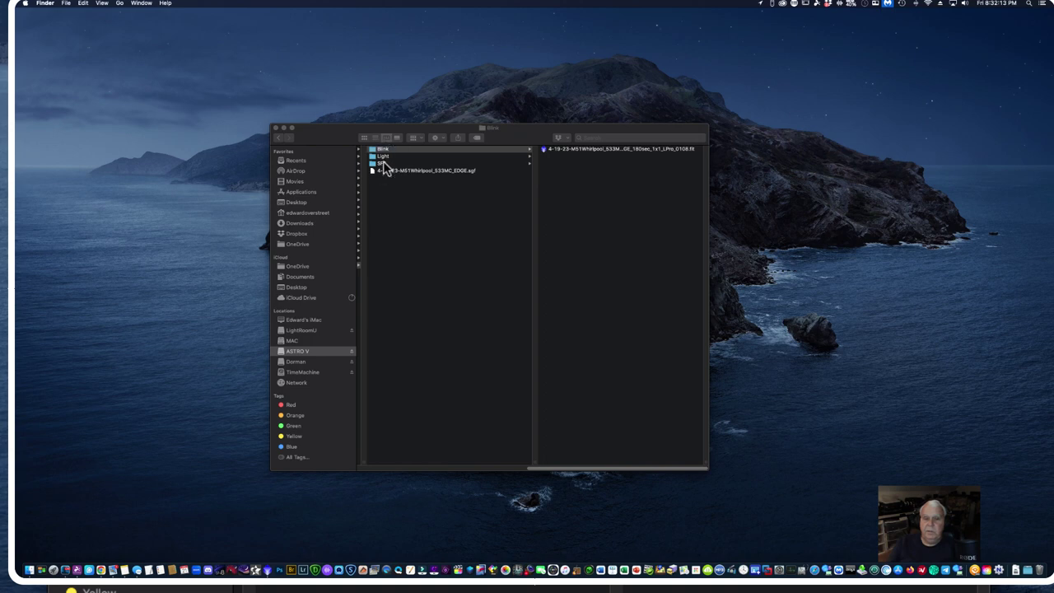
{"action": "left_click", "coordinate": [382, 163]}
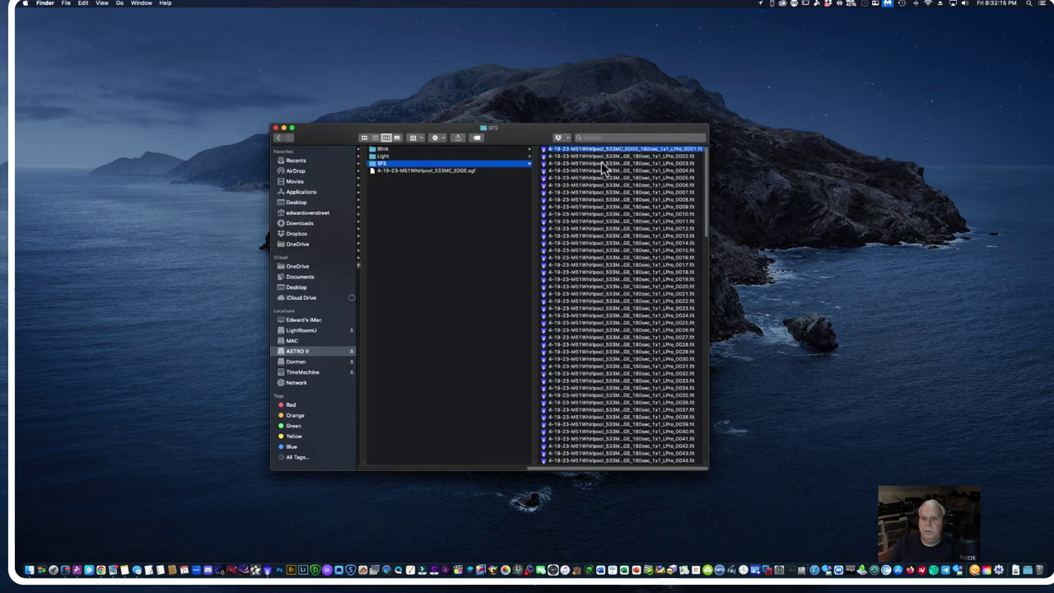
{"action": "left_click", "coordinate": [625, 152]}
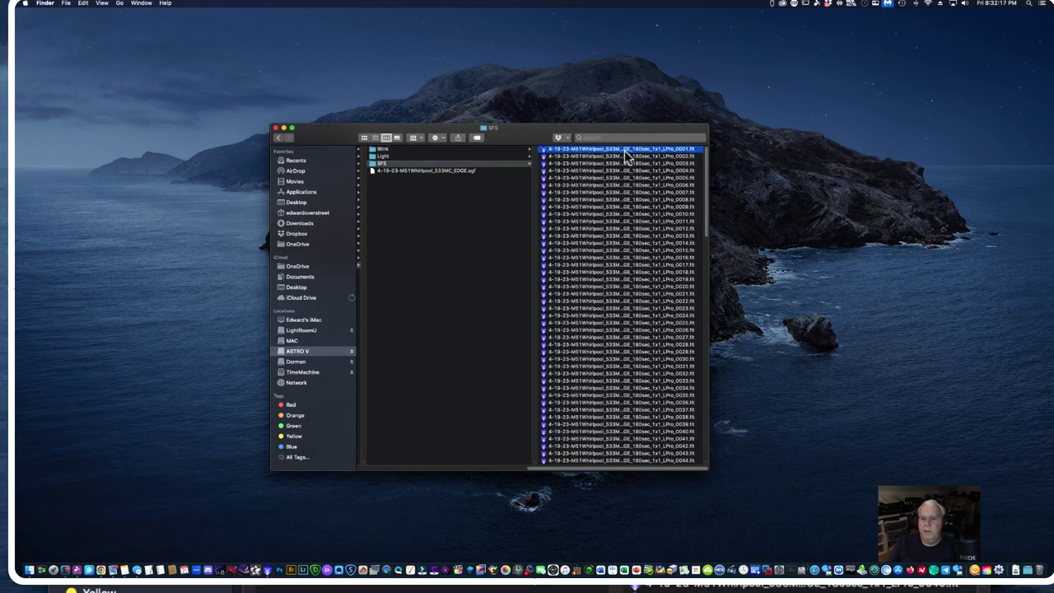
{"action": "left_click_drag", "start_coordinate": [609, 157], "coordinate": [601, 389]}
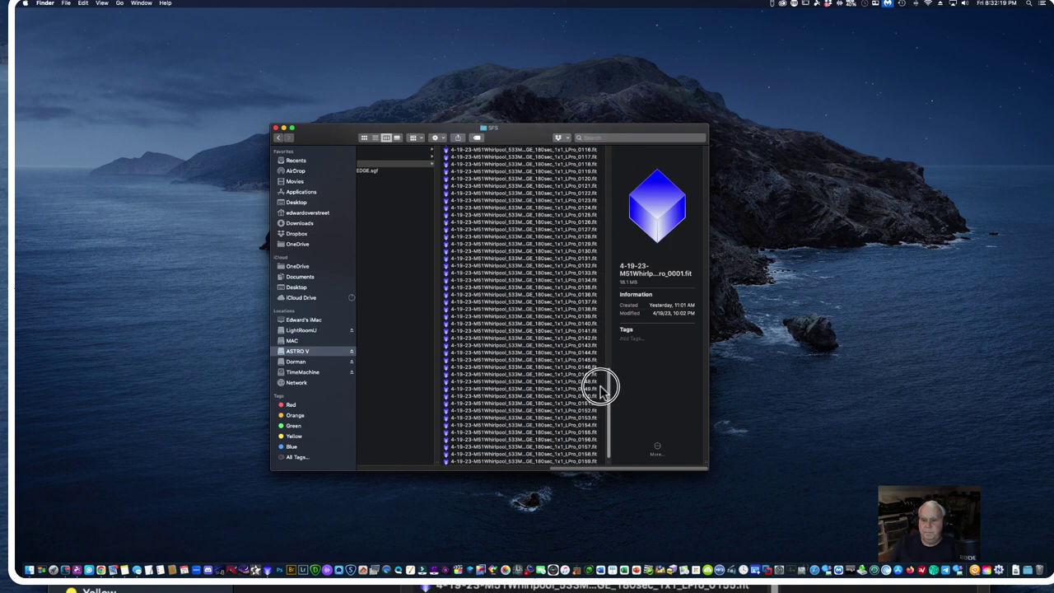
{"action": "left_click", "coordinate": [569, 461], "text": "shift"}
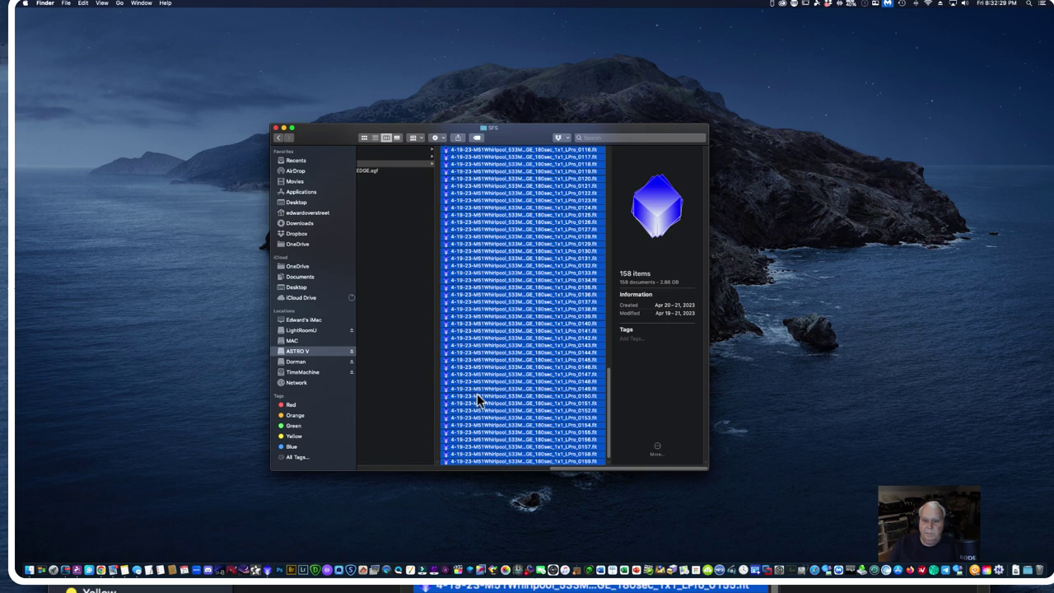
Step: Select all the .xisf frames in the Light folder to check how many there are, and leave the Finder window
{"action": "left_click_drag", "start_coordinate": [590, 469], "coordinate": [504, 471]}
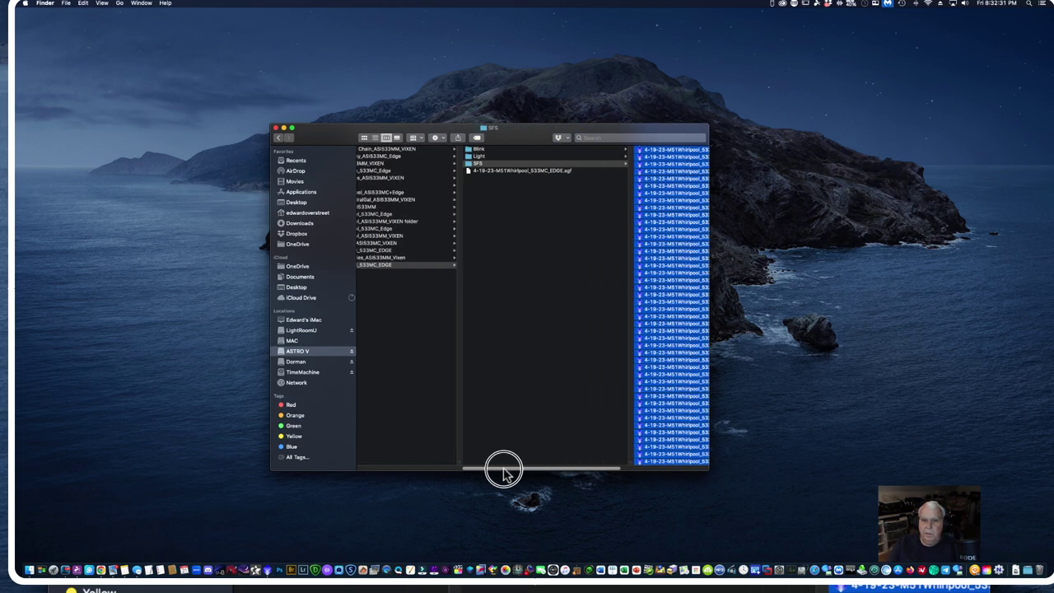
{"action": "left_click", "coordinate": [479, 155]}
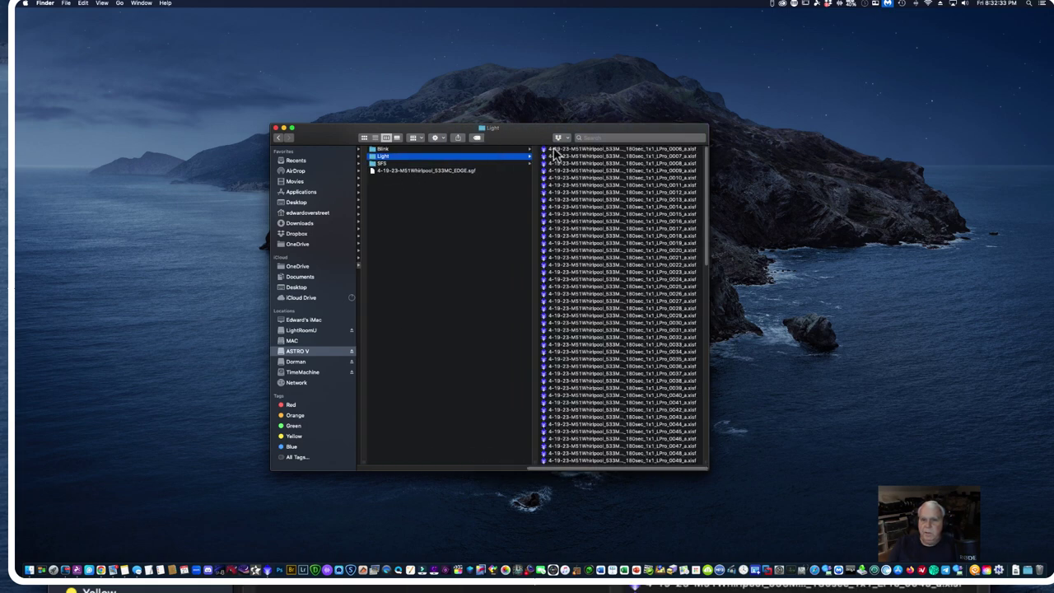
{"action": "left_click", "coordinate": [572, 151]}
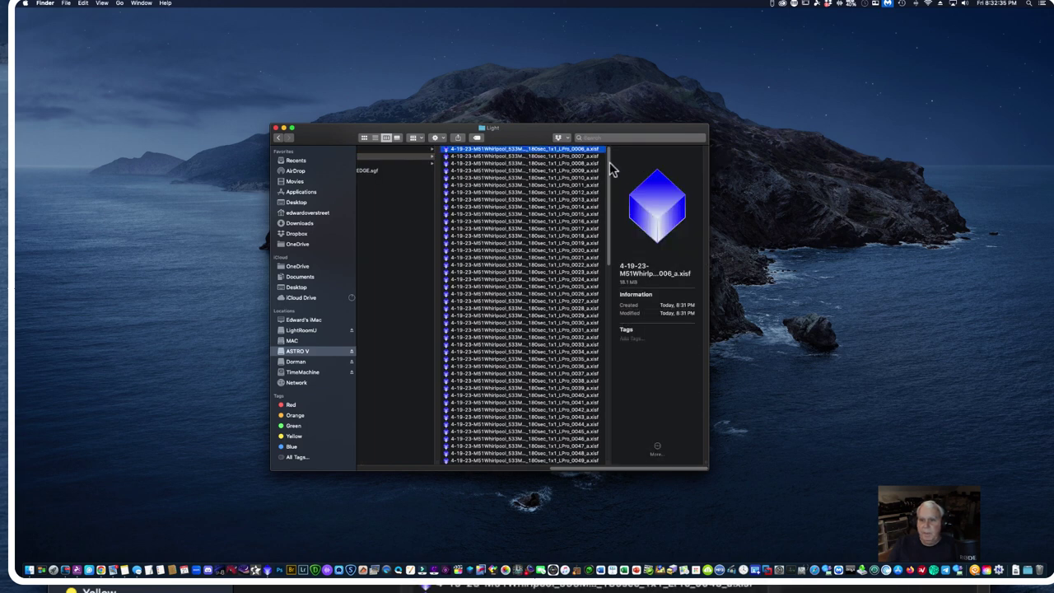
{"action": "left_click_drag", "start_coordinate": [610, 169], "coordinate": [607, 428]}
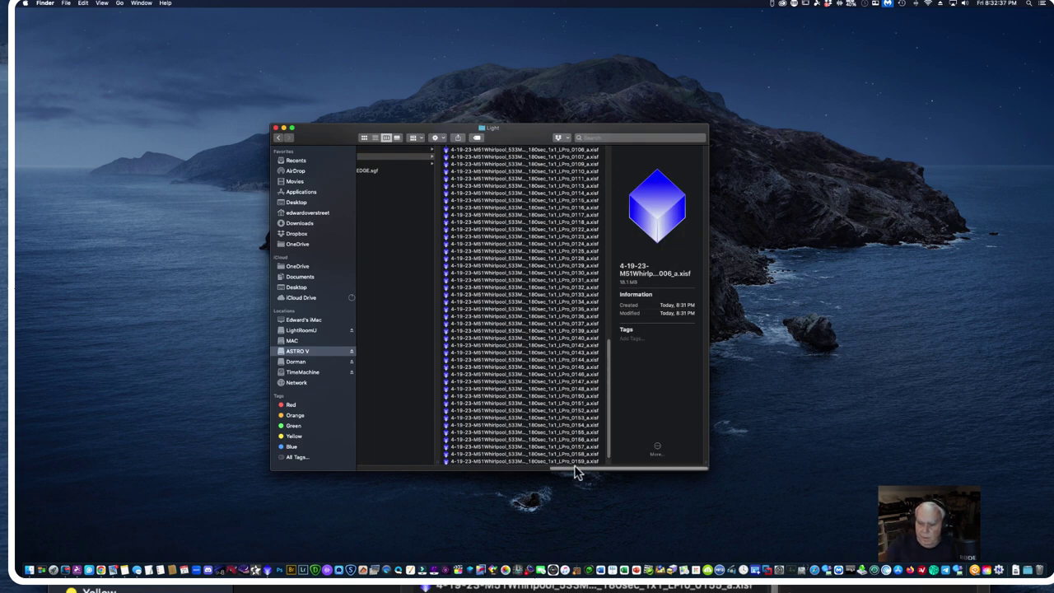
{"action": "left_click", "coordinate": [579, 461], "text": "shift"}
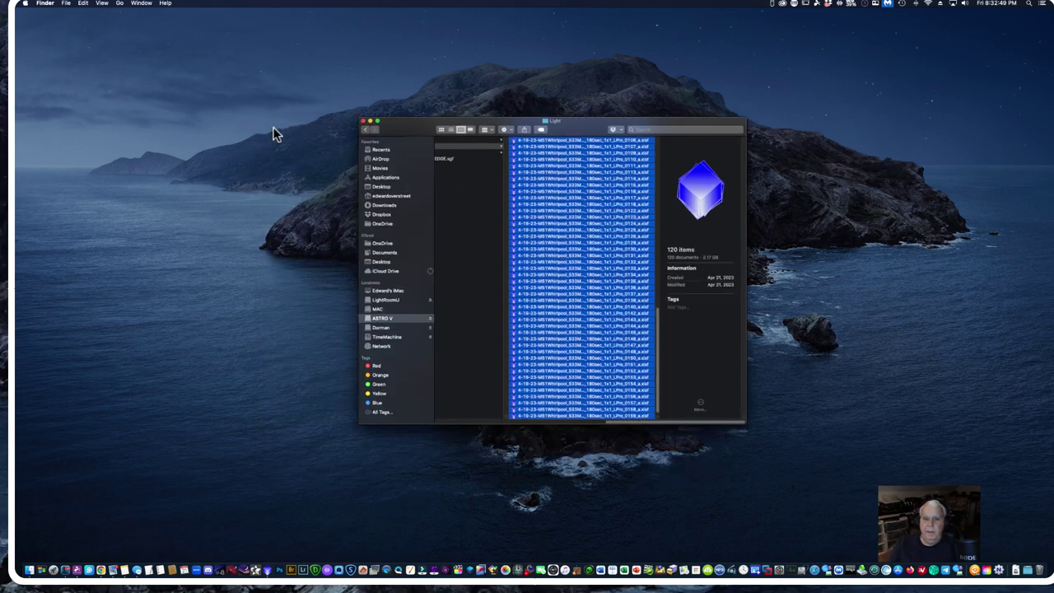
{"action": "left_click", "coordinate": [276, 130]}
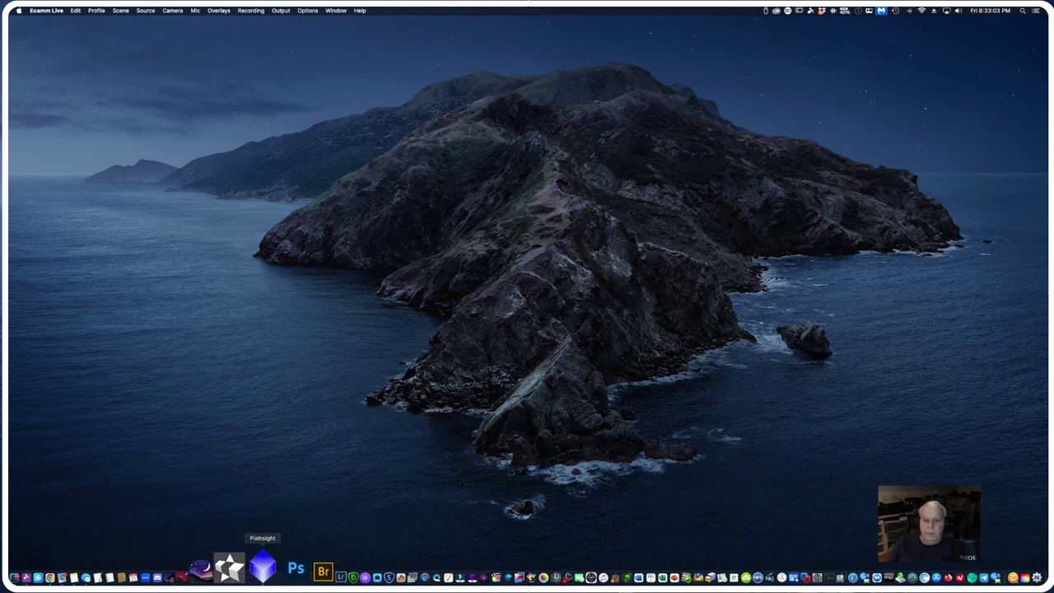
Step: Switch to PixInsight and launch the WeightedBatchPreprocessing script, moving its window clear of the workspace centre
{"action": "left_click", "coordinate": [261, 577]}
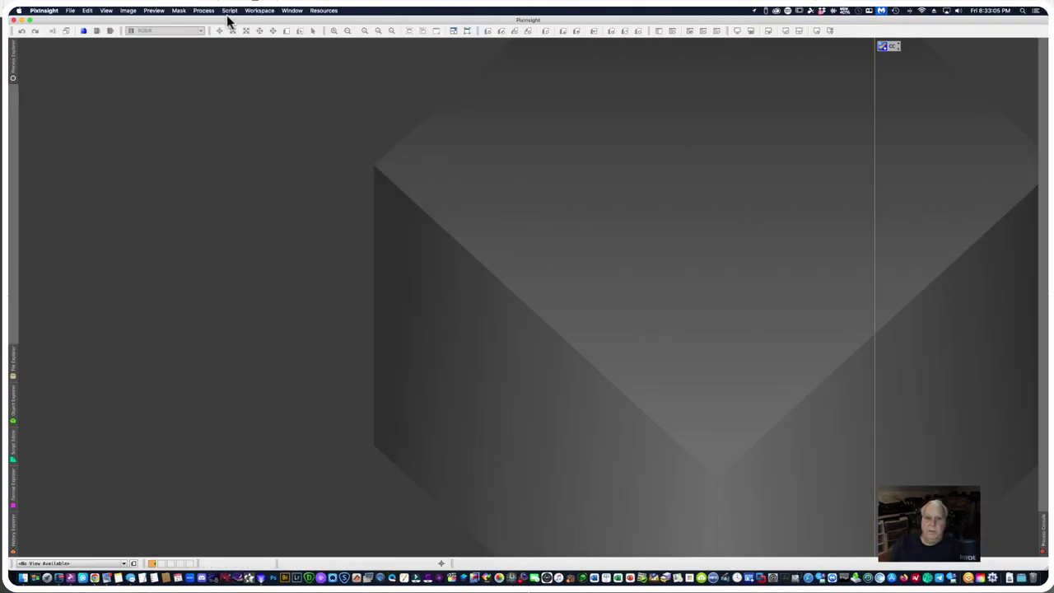
{"action": "left_click", "coordinate": [230, 11]}
{"action": "mouse_move", "coordinate": [239, 21]}
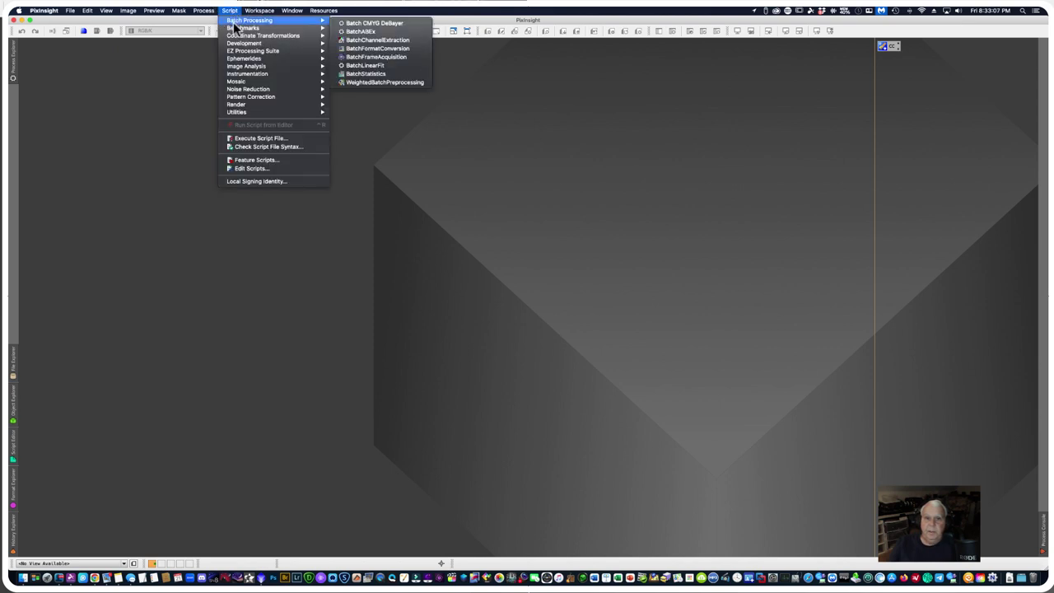
{"action": "left_click", "coordinate": [356, 85]}
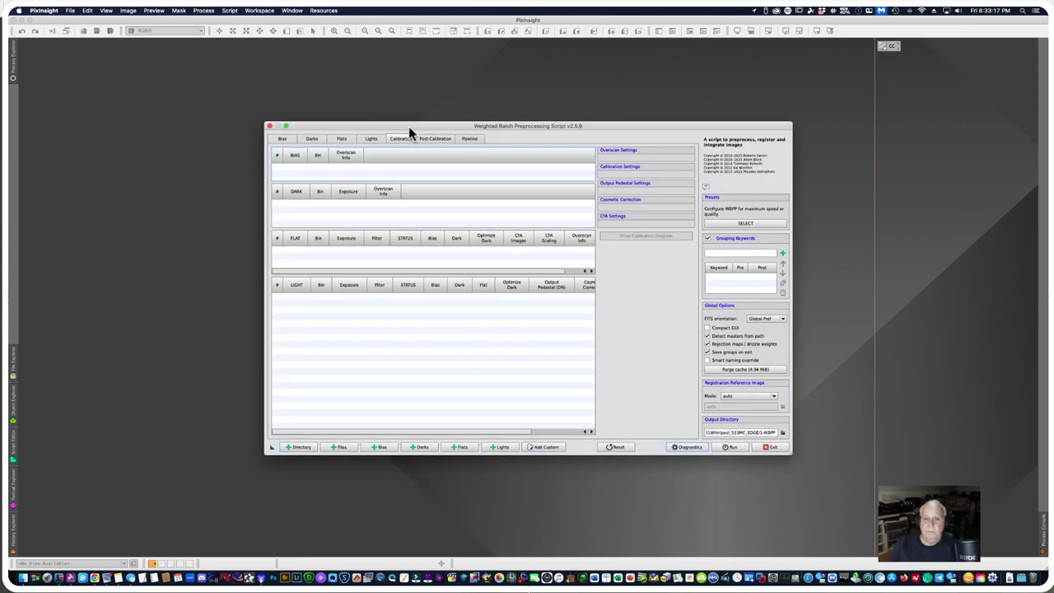
{"action": "left_click_drag", "start_coordinate": [408, 126], "coordinate": [349, 86]}
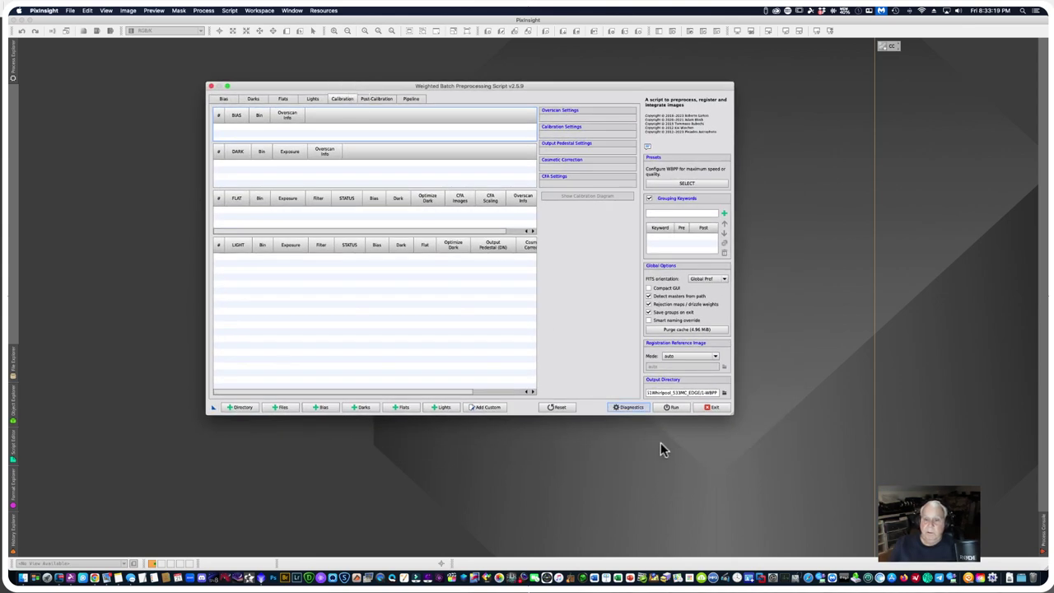
Step: Add all the .xisf frames from the Light folder as lights, and review their post-calibration and calibration settings
{"action": "left_click", "coordinate": [443, 407]}
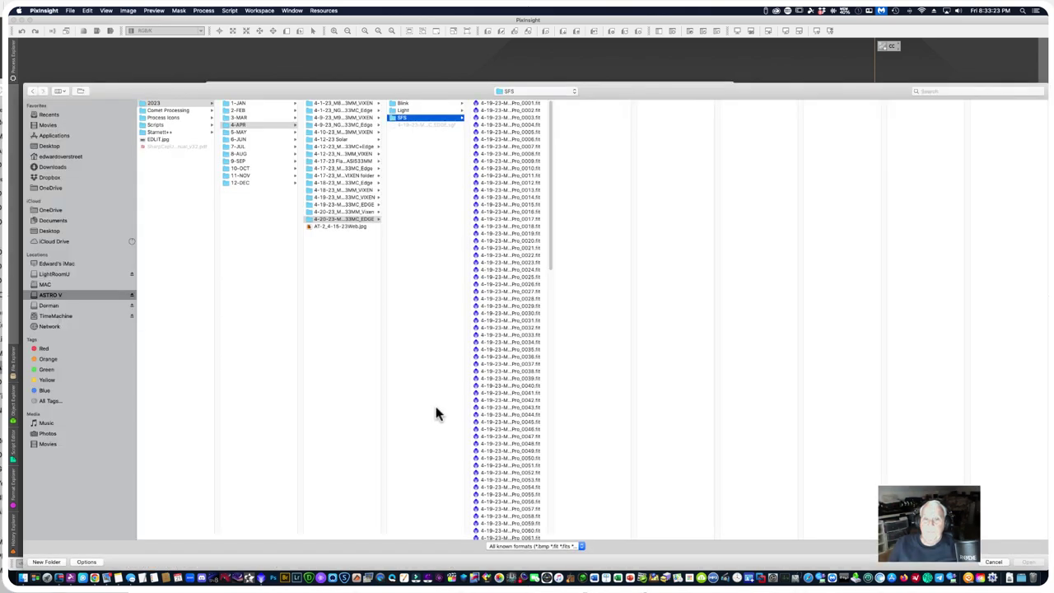
{"action": "left_click", "coordinate": [411, 110]}
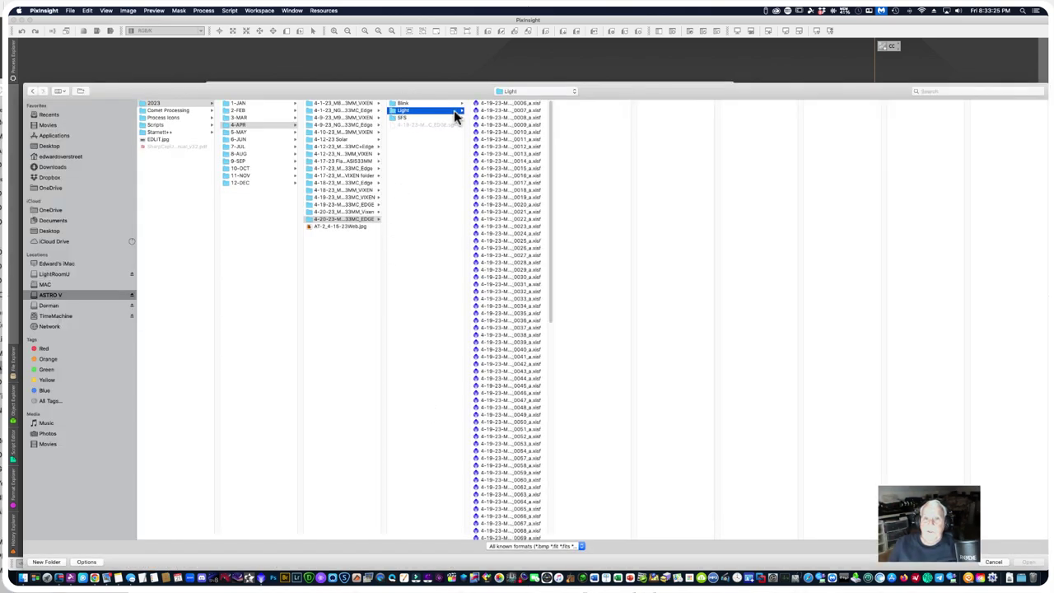
{"action": "left_click", "coordinate": [502, 104]}
{"action": "left_click_drag", "start_coordinate": [548, 134], "coordinate": [541, 478]}
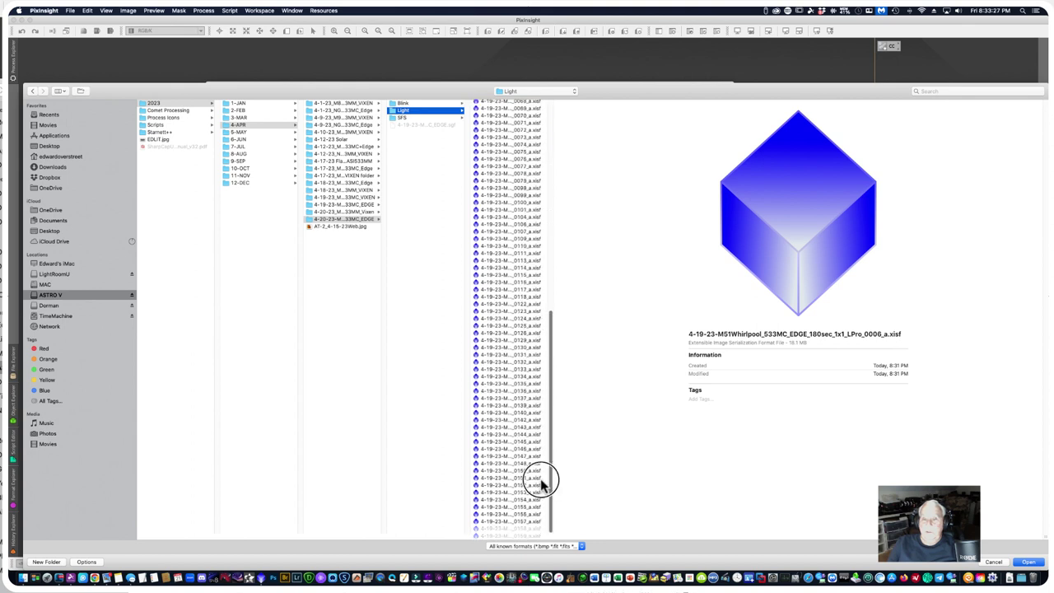
{"action": "left_click", "coordinate": [507, 536], "text": "shift"}
{"action": "left_click", "coordinate": [1028, 562]}
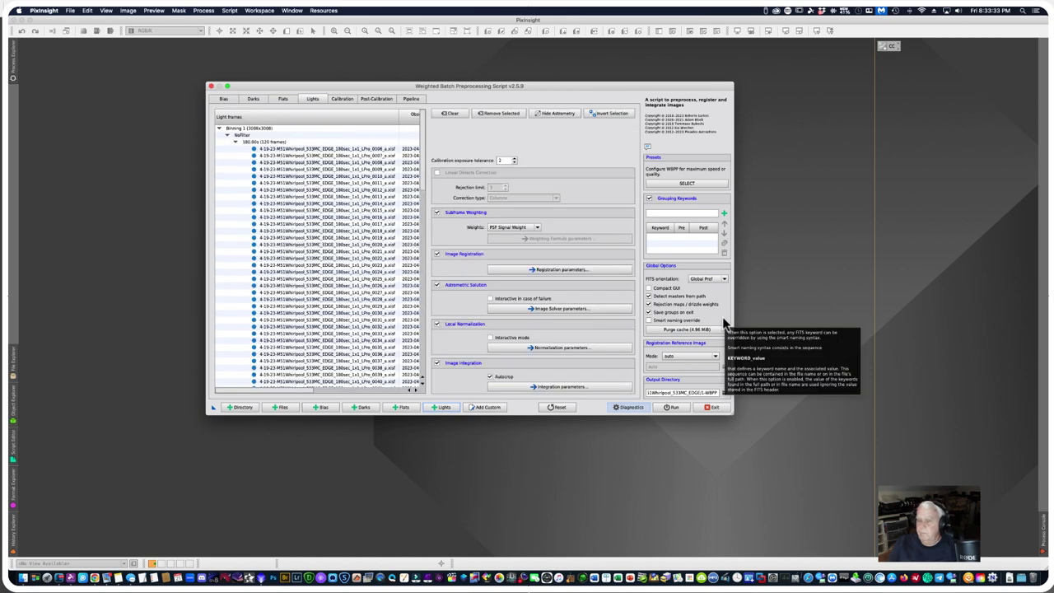
{"action": "left_click", "coordinate": [372, 99]}
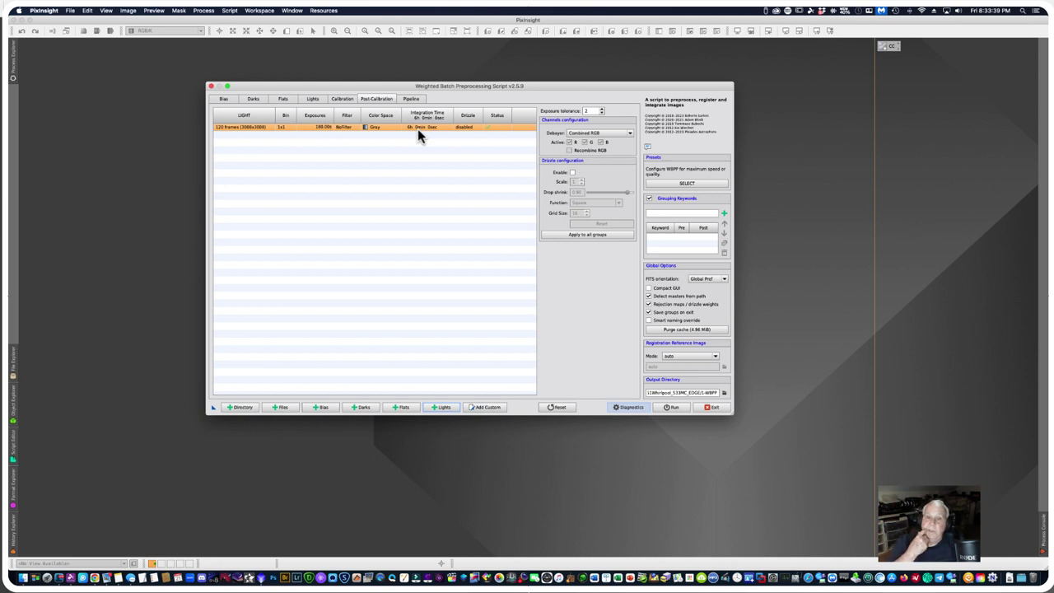
{"action": "left_click", "coordinate": [339, 99]}
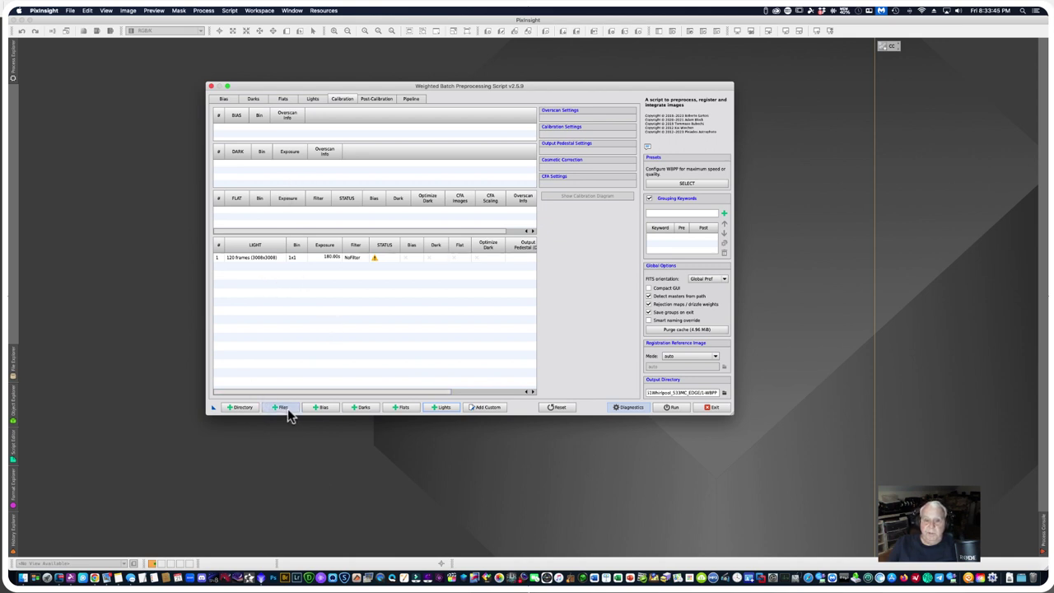
Step: Add all the bias frames from the Bias folder of the 4-18-23 M101 Pinwheel 533MC Edge session
{"action": "left_click", "coordinate": [318, 411]}
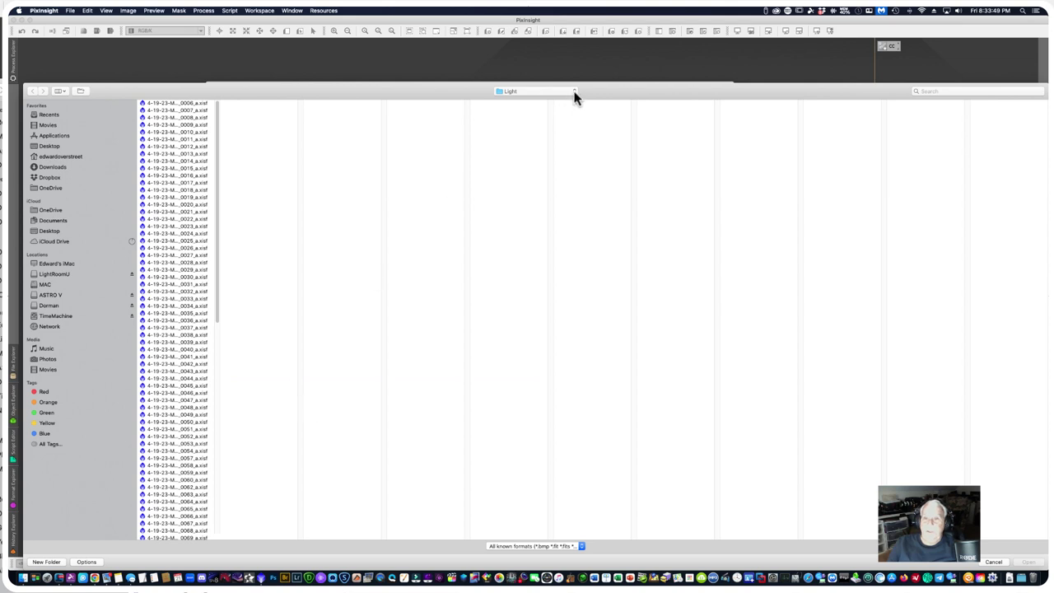
{"action": "left_click", "coordinate": [574, 92]}
{"action": "left_click", "coordinate": [544, 104]}
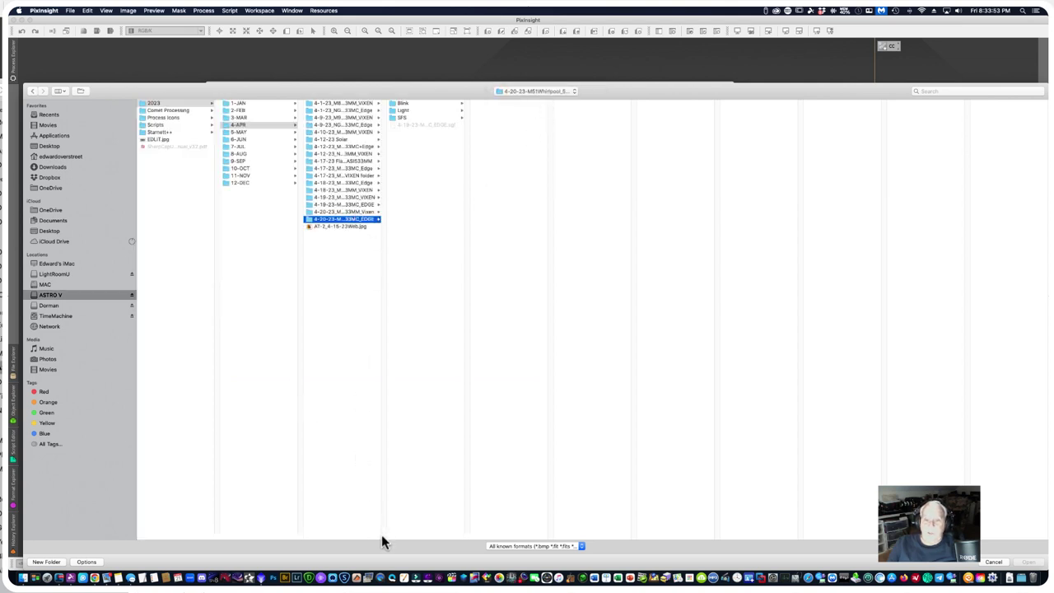
{"action": "left_click", "coordinate": [359, 204]}
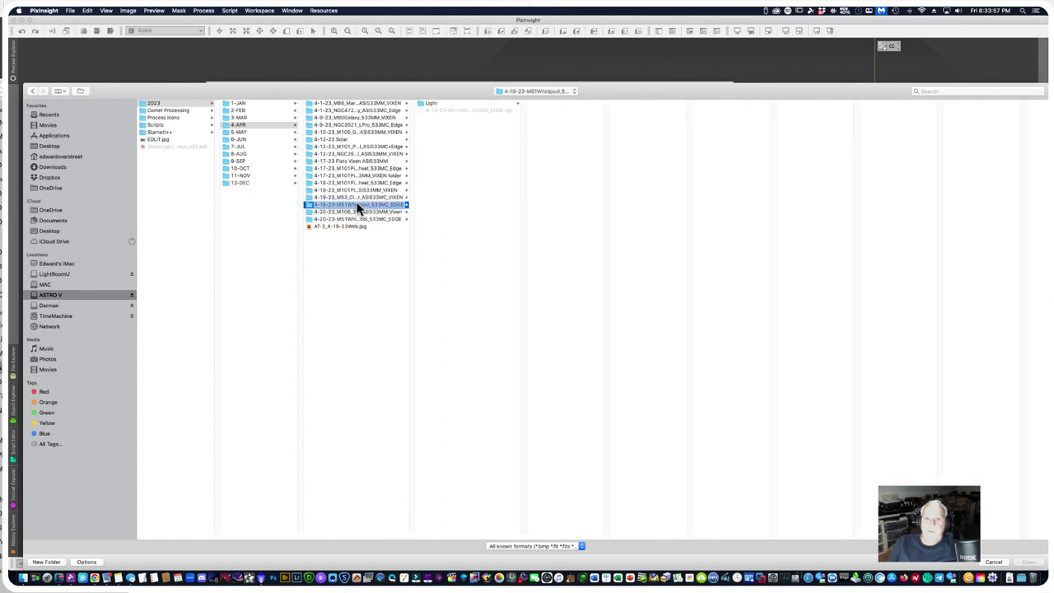
{"action": "left_click", "coordinate": [350, 190]}
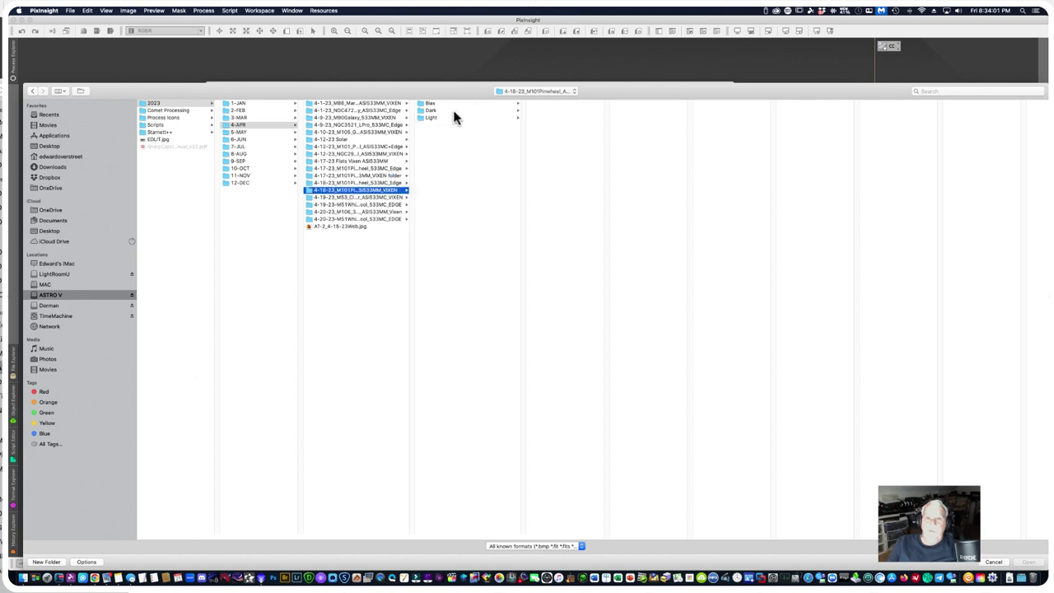
{"action": "left_click", "coordinate": [430, 104]}
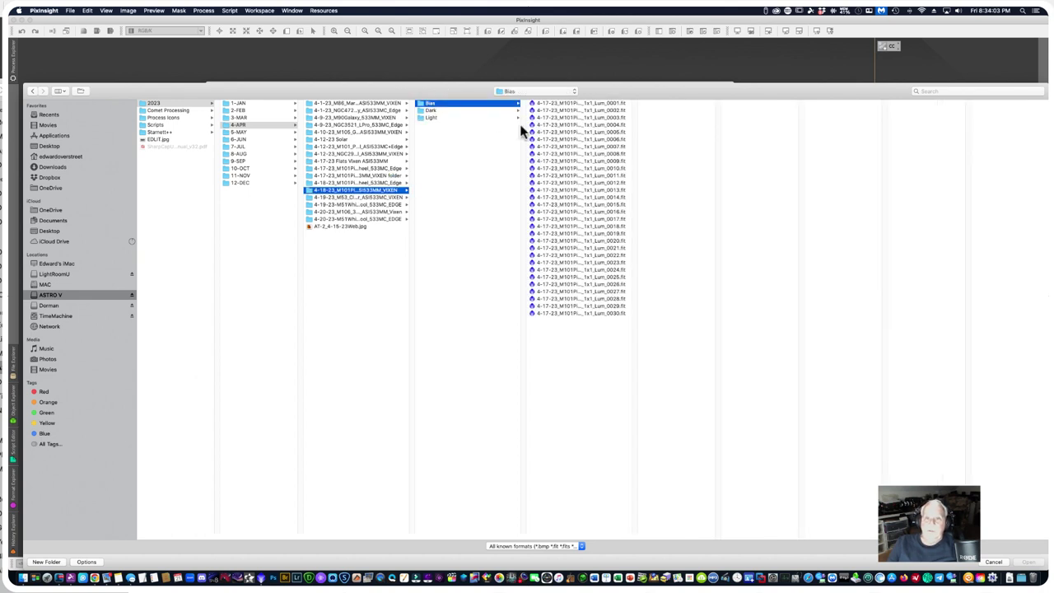
{"action": "left_click", "coordinate": [355, 182]}
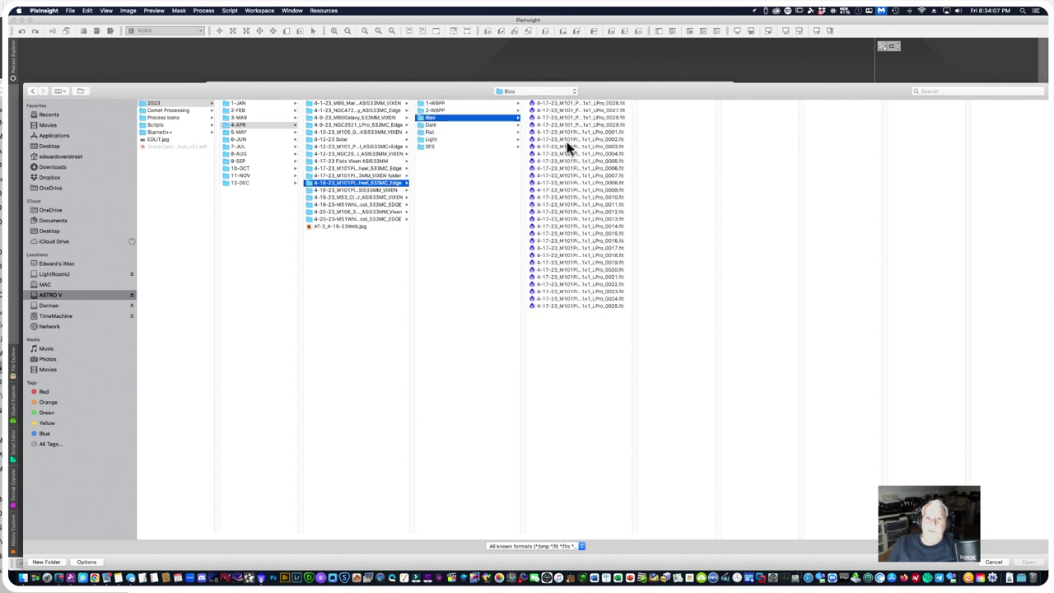
{"action": "left_click", "coordinate": [558, 103]}
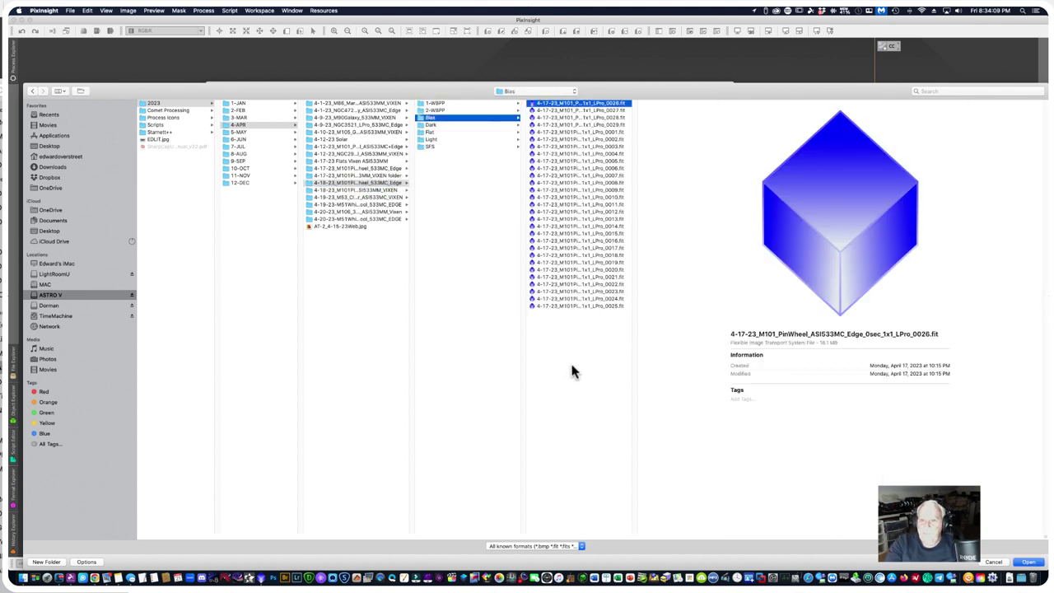
{"action": "left_click", "coordinate": [579, 306], "text": "shift"}
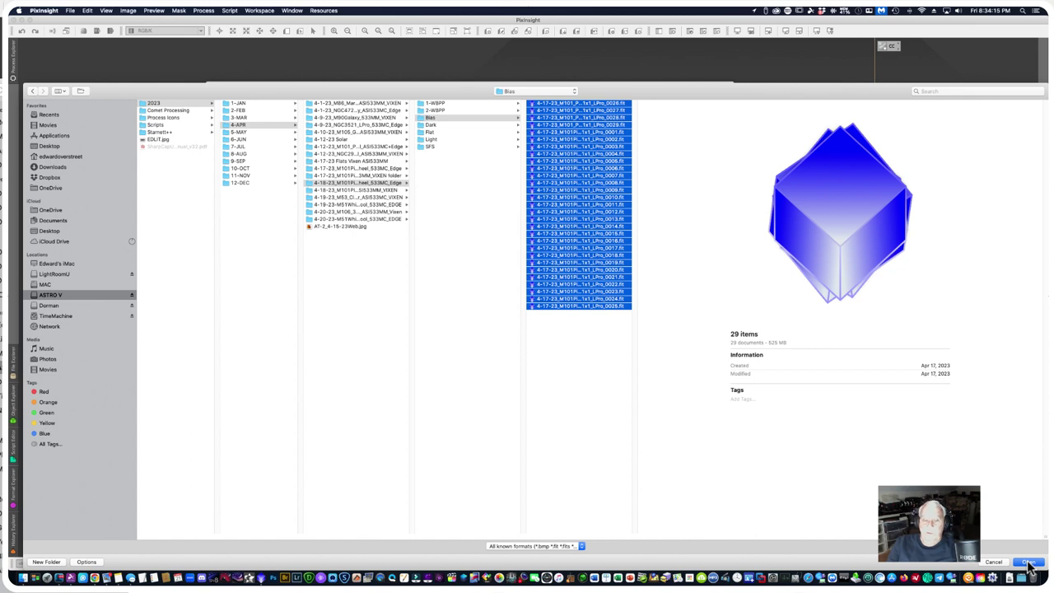
{"action": "left_click", "coordinate": [1028, 562]}
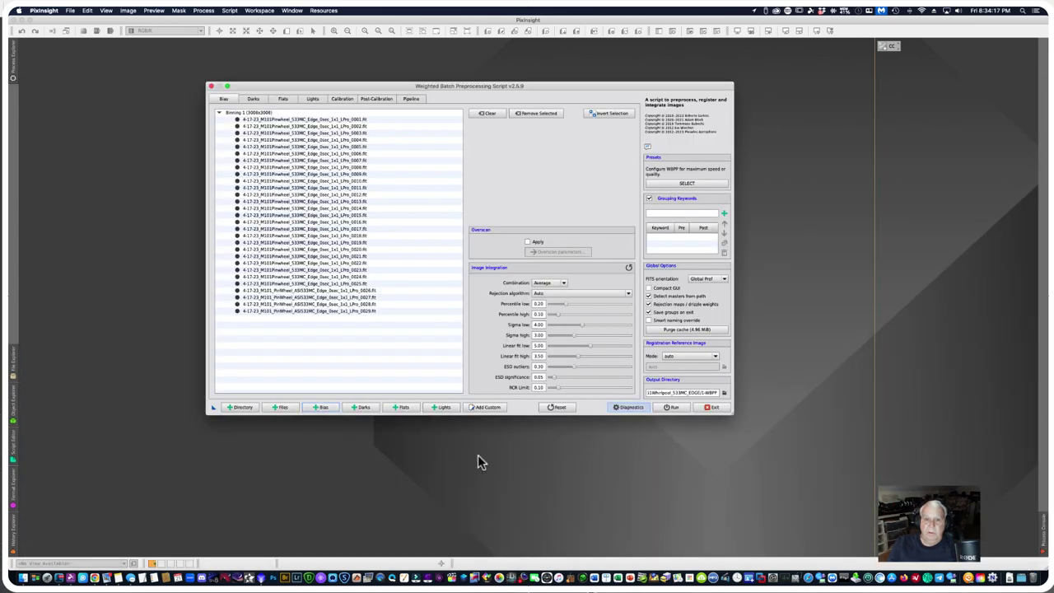
Step: Load all the frames from the 4-18-23 M101 Pinwheel 533MC Edge session's Dark folder as darks, and clear the darks list
{"action": "left_click", "coordinate": [357, 406]}
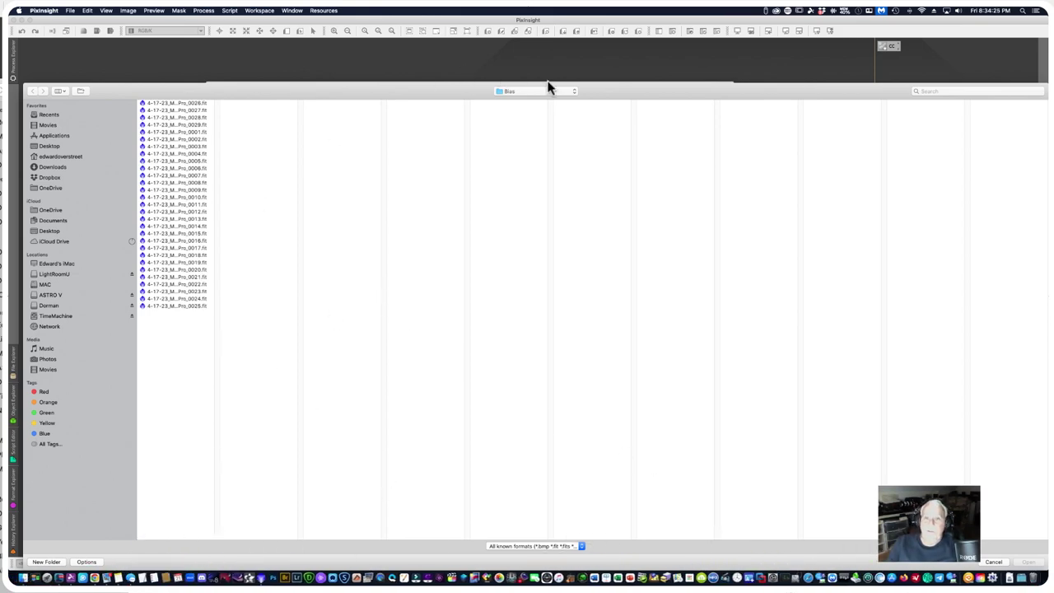
{"action": "left_click", "coordinate": [573, 90]}
{"action": "left_click", "coordinate": [527, 99]}
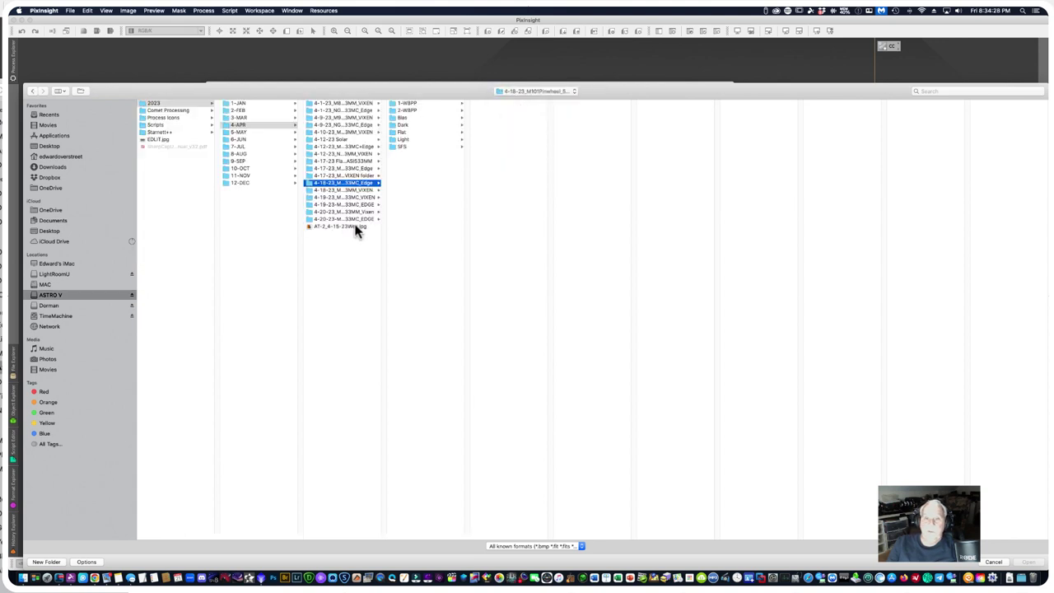
{"action": "left_click", "coordinate": [397, 125]}
{"action": "left_click", "coordinate": [499, 104]}
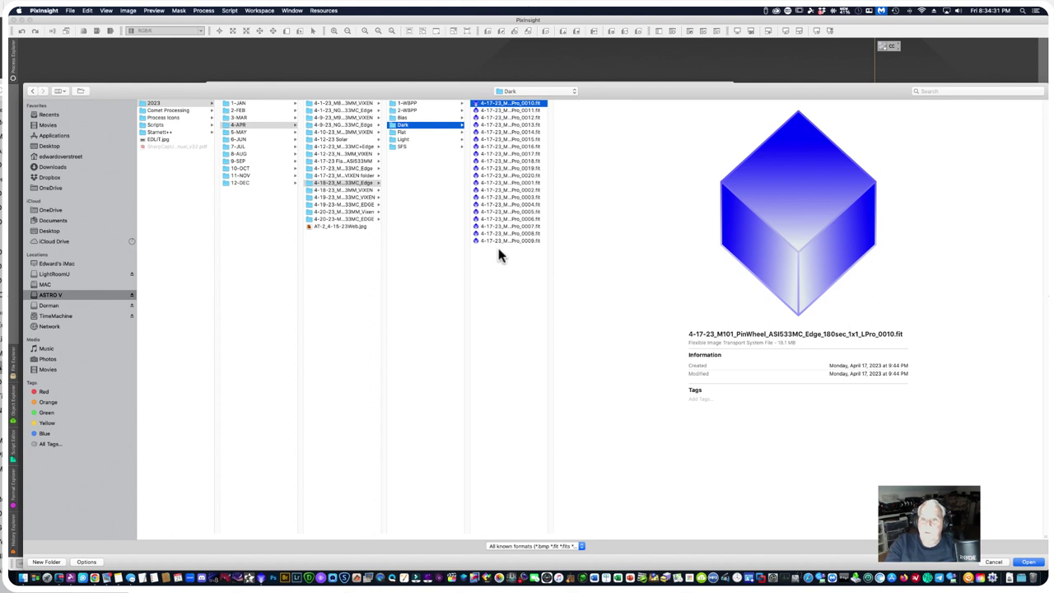
{"action": "left_click", "coordinate": [514, 239], "text": "shift"}
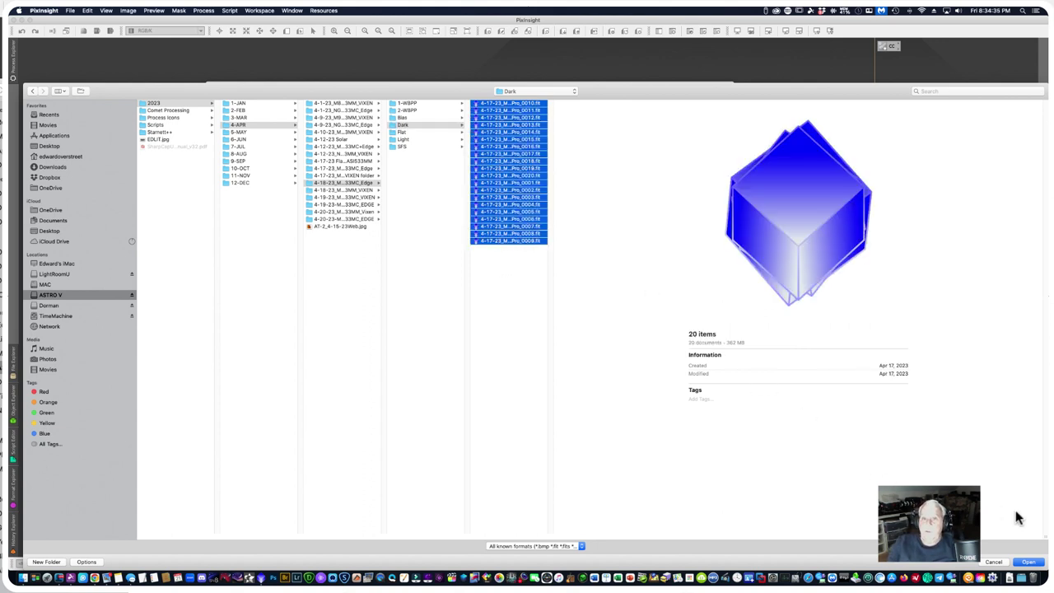
{"action": "left_click", "coordinate": [1029, 562]}
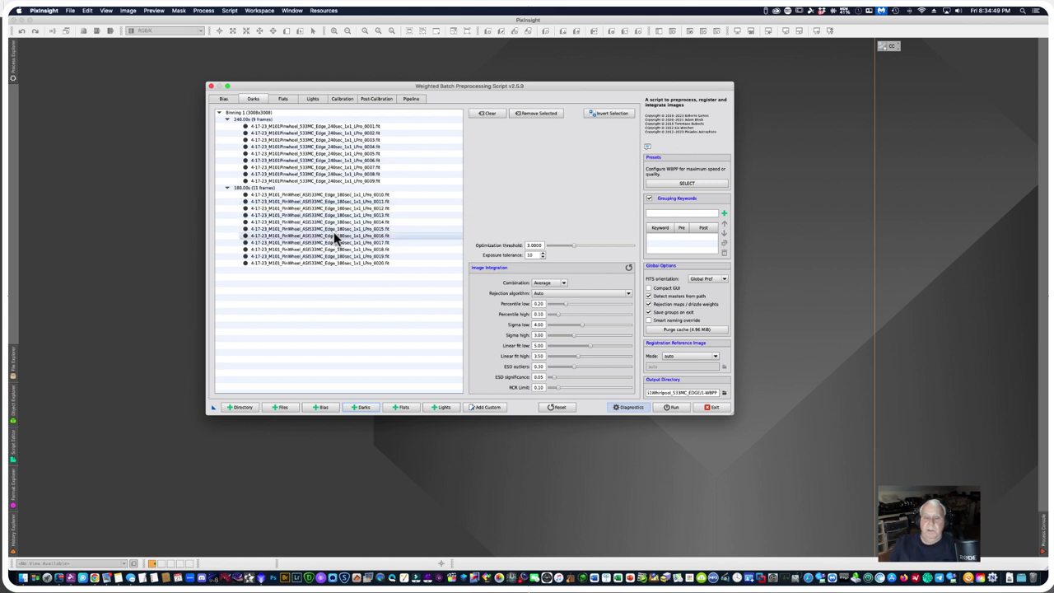
{"action": "mouse_move", "coordinate": [334, 235]}
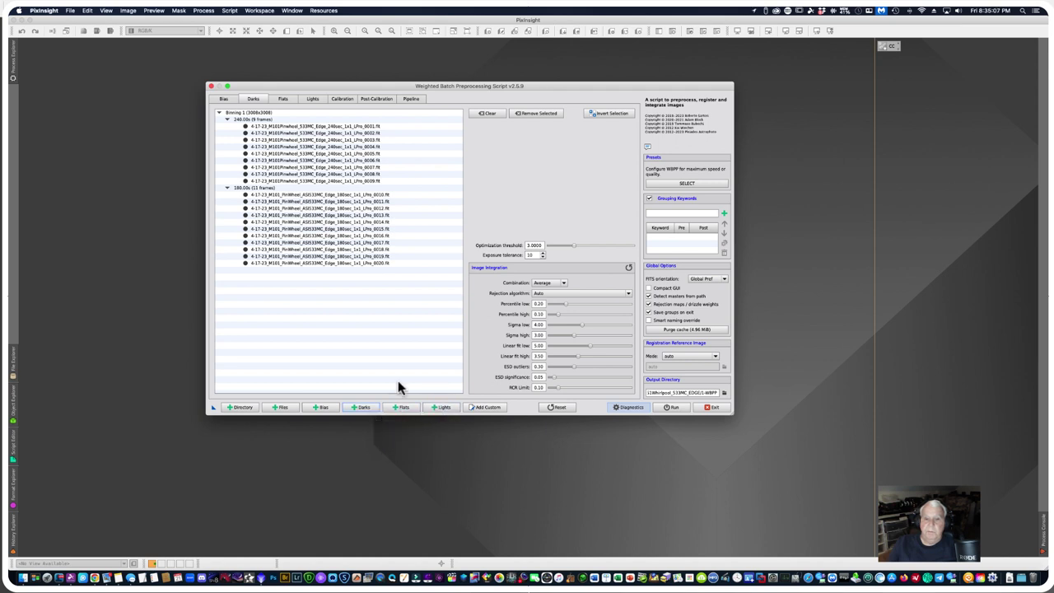
{"action": "left_click", "coordinate": [482, 114]}
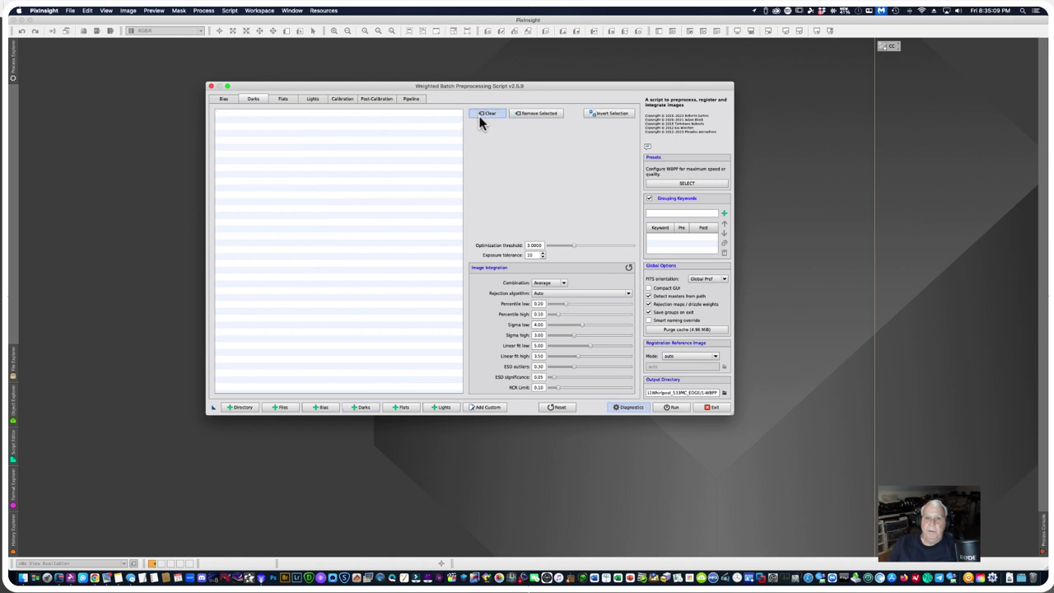
Step: Add masterDark_BIN-1_3008x3008_EXPOSURE-180.00s.xisf from the 1-WBPP master folder of the 4-18-23 M101 Pinwheel session as the dark
{"action": "left_click", "coordinate": [362, 408]}
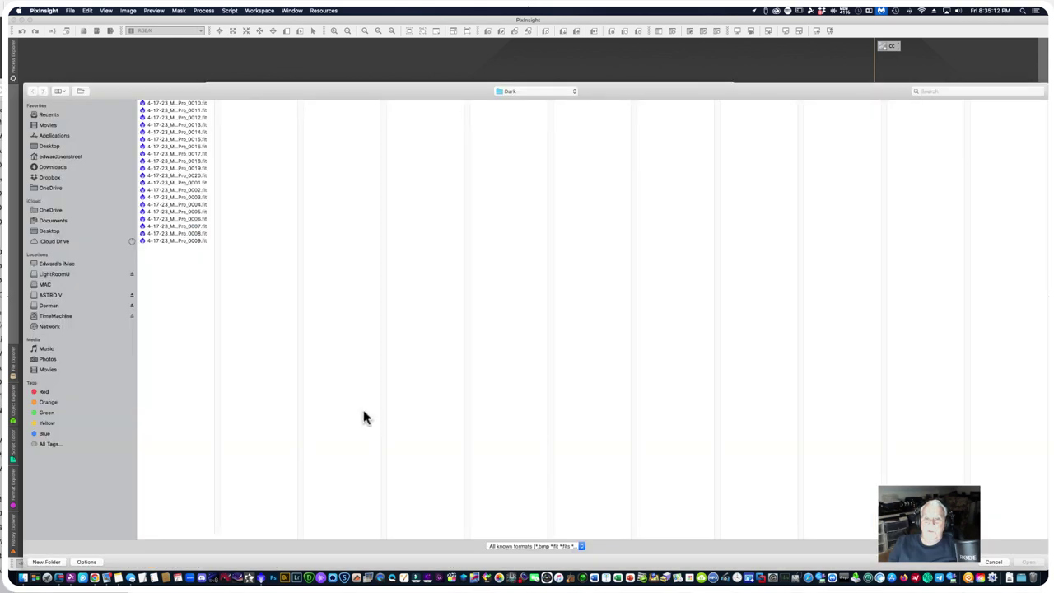
{"action": "left_click", "coordinate": [574, 92]}
{"action": "left_click", "coordinate": [539, 100]}
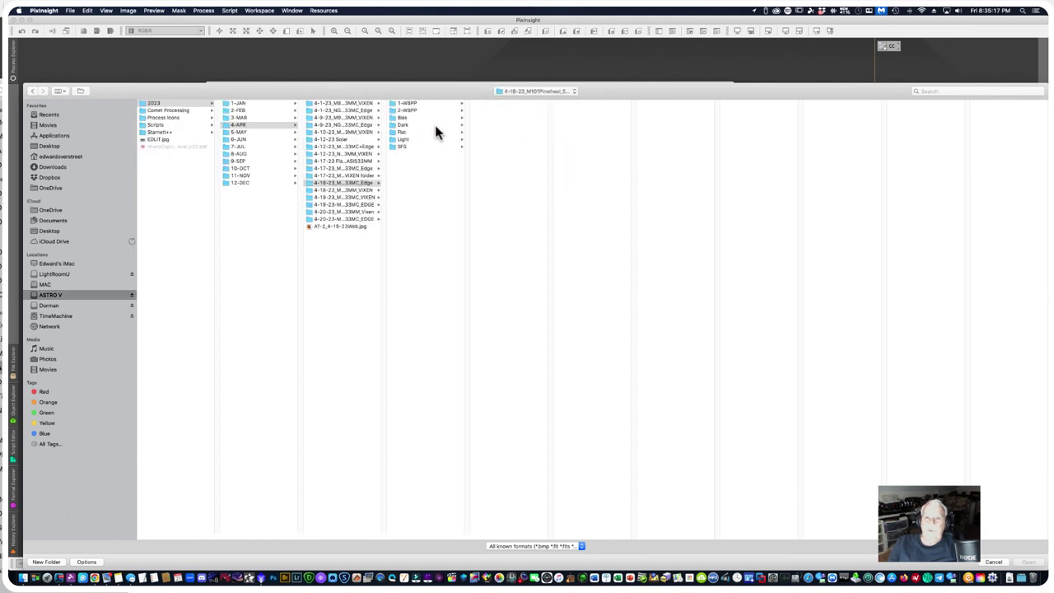
{"action": "left_click", "coordinate": [413, 105]}
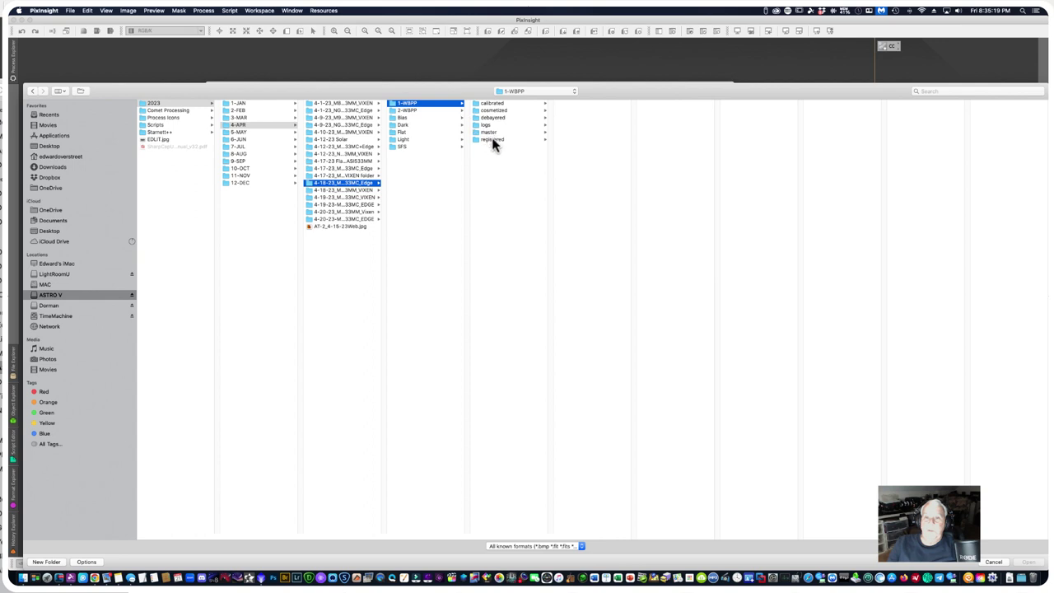
{"action": "left_click", "coordinate": [494, 133]}
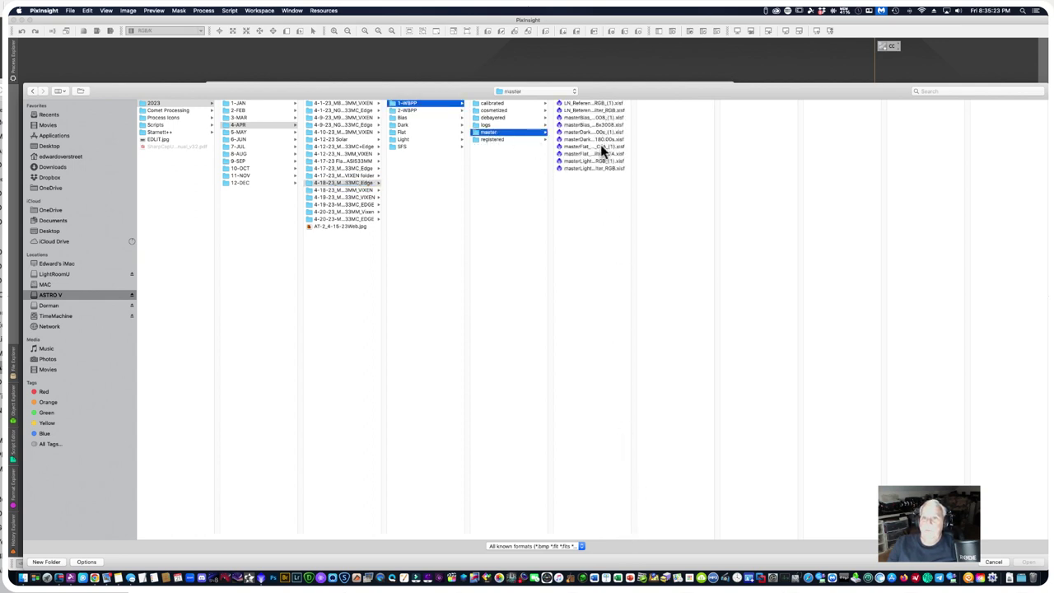
{"action": "left_click", "coordinate": [596, 140]}
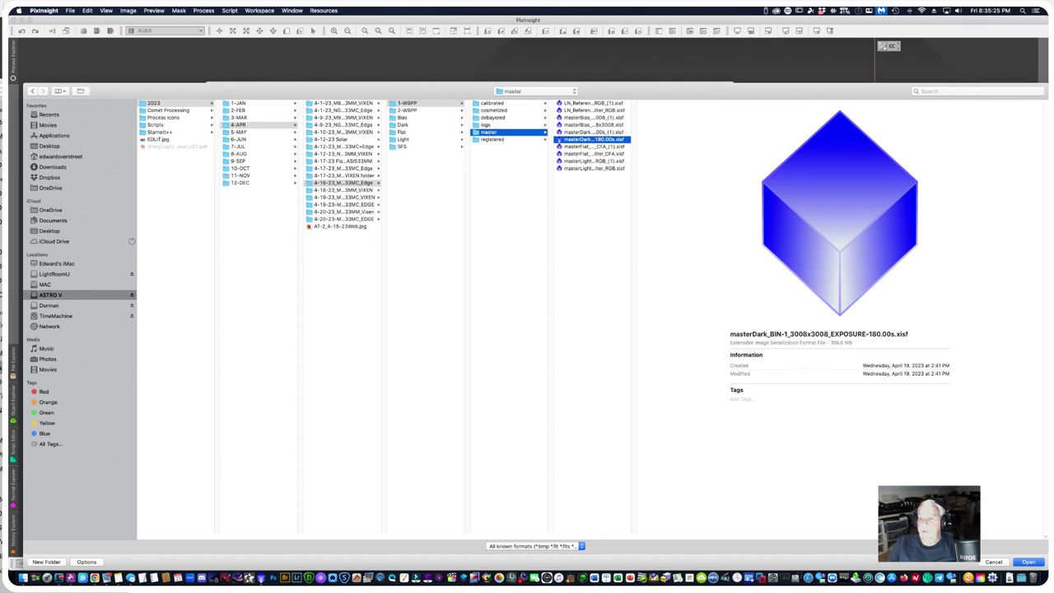
{"action": "left_click", "coordinate": [1031, 562]}
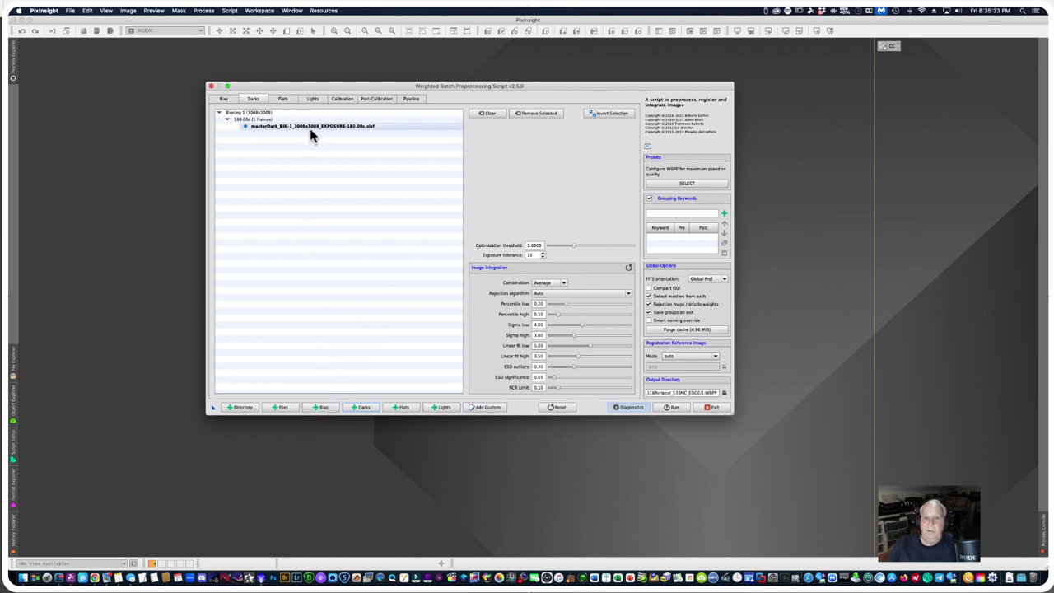
Step: Add masterFlat_BIN-1_3008x3008_FILTER-NoFilter_CFA.xisf from the same session's 1-WBPP master folder as the flat
{"action": "left_click", "coordinate": [401, 407]}
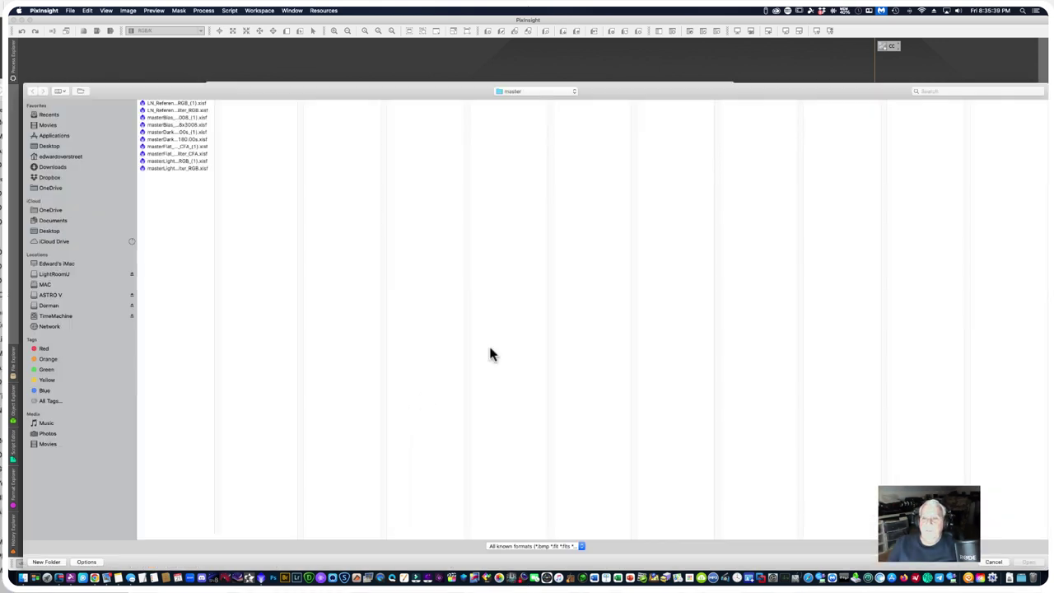
{"action": "left_click", "coordinate": [572, 93]}
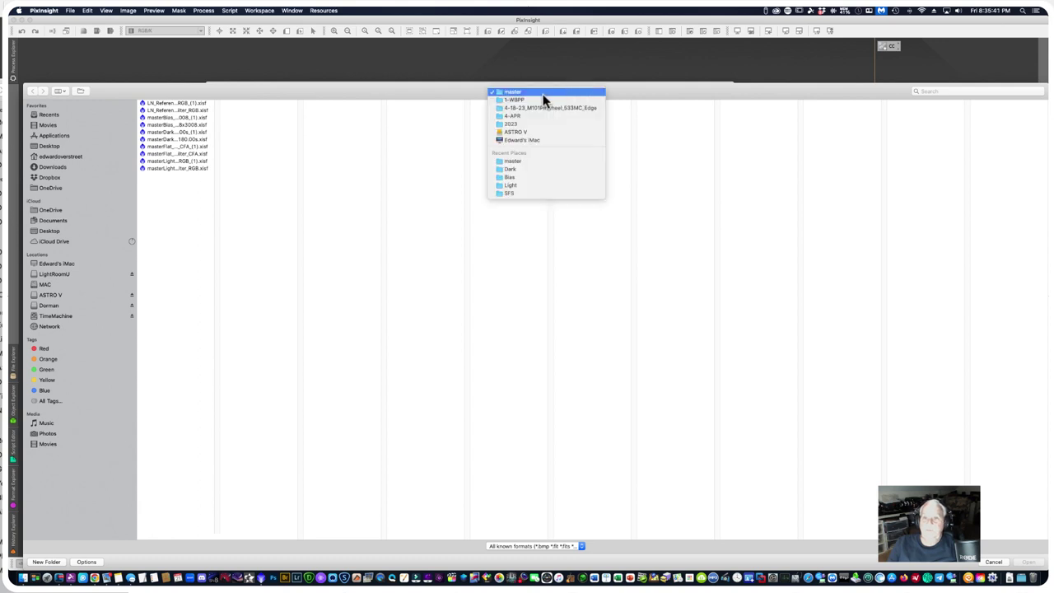
{"action": "left_click", "coordinate": [532, 104]}
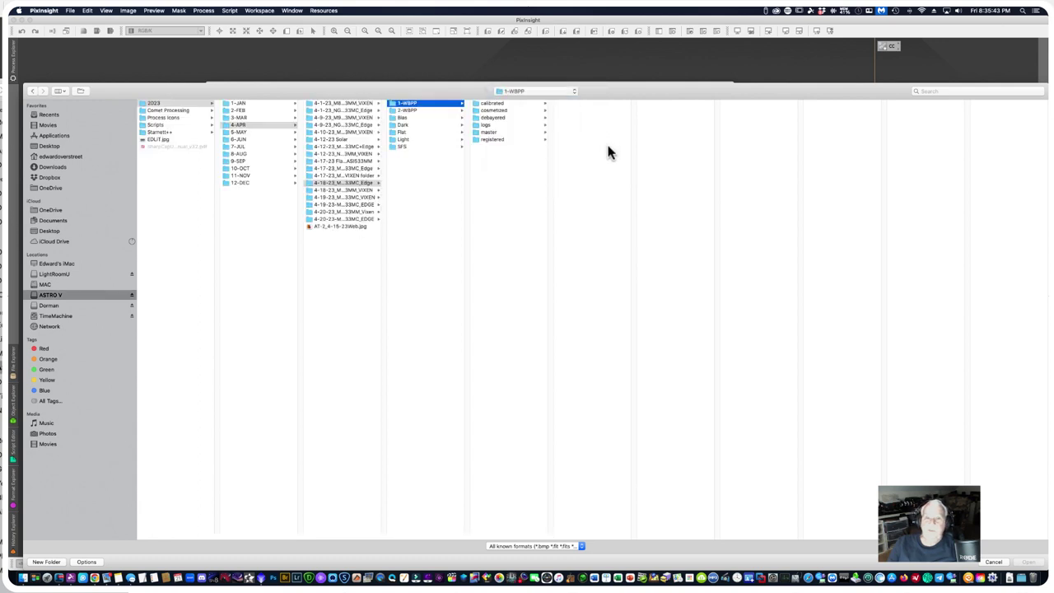
{"action": "left_click", "coordinate": [488, 133]}
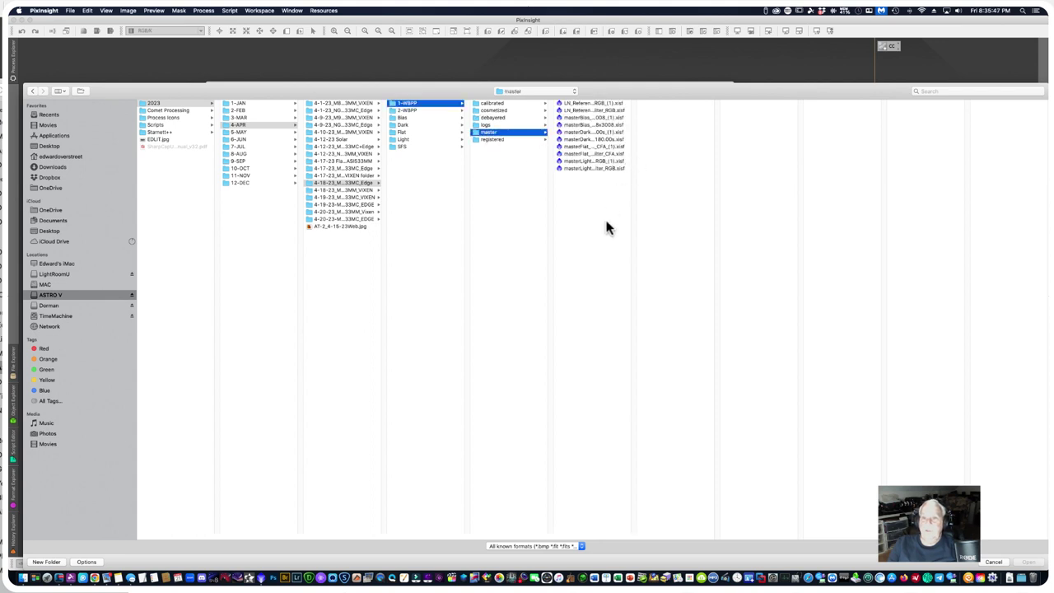
{"action": "left_click_drag", "start_coordinate": [634, 539], "coordinate": [741, 527]}
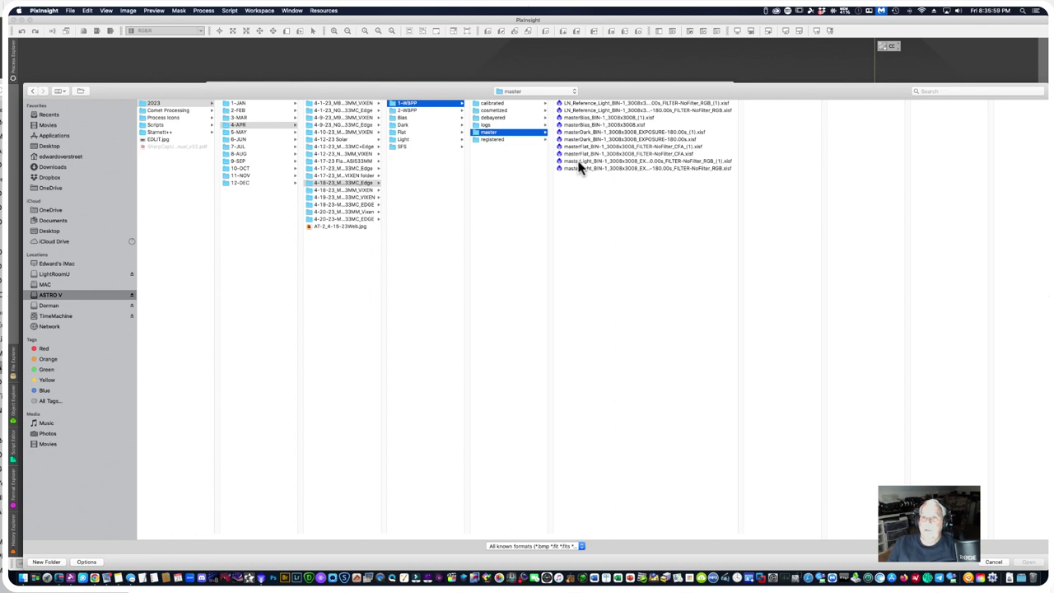
{"action": "left_click", "coordinate": [616, 154]}
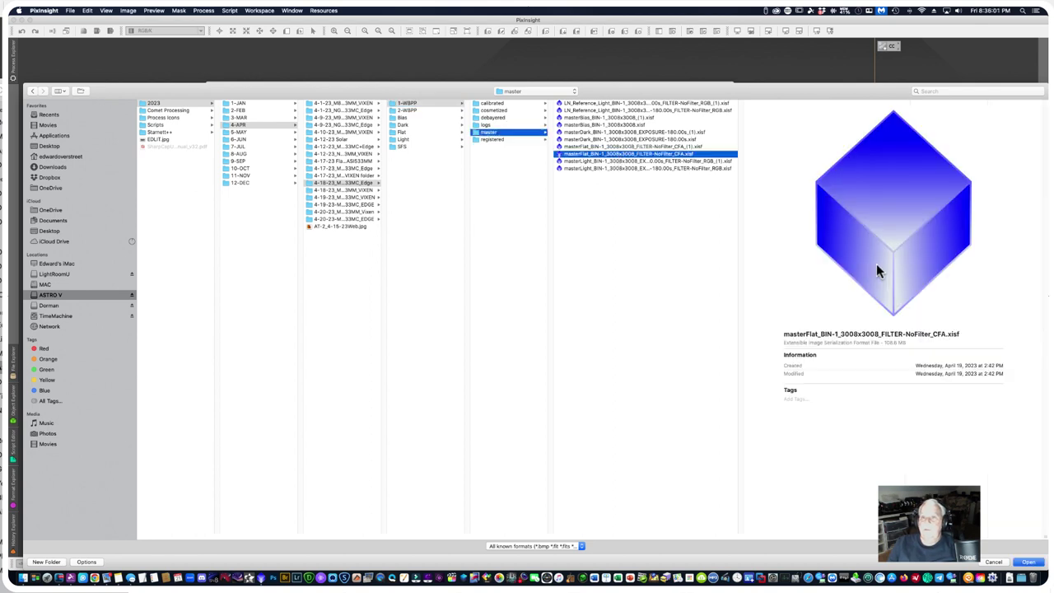
{"action": "left_click", "coordinate": [1029, 562]}
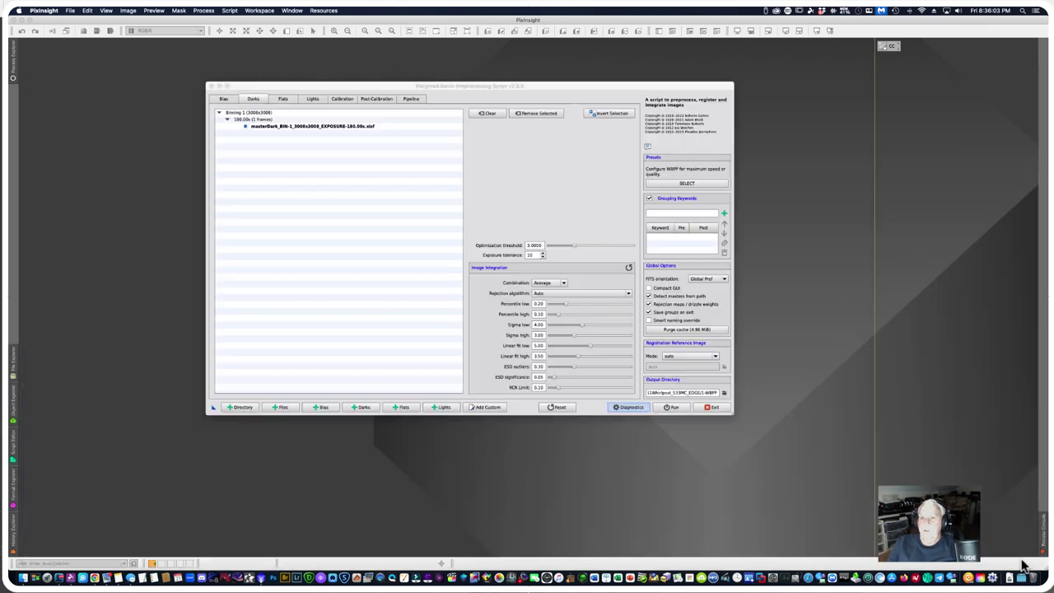
Step: Check the loaded flats and darks, and remove the M101_PinWheel_ASI533MC frames numbered 0026 onward from the bias list
{"action": "left_click", "coordinate": [283, 98]}
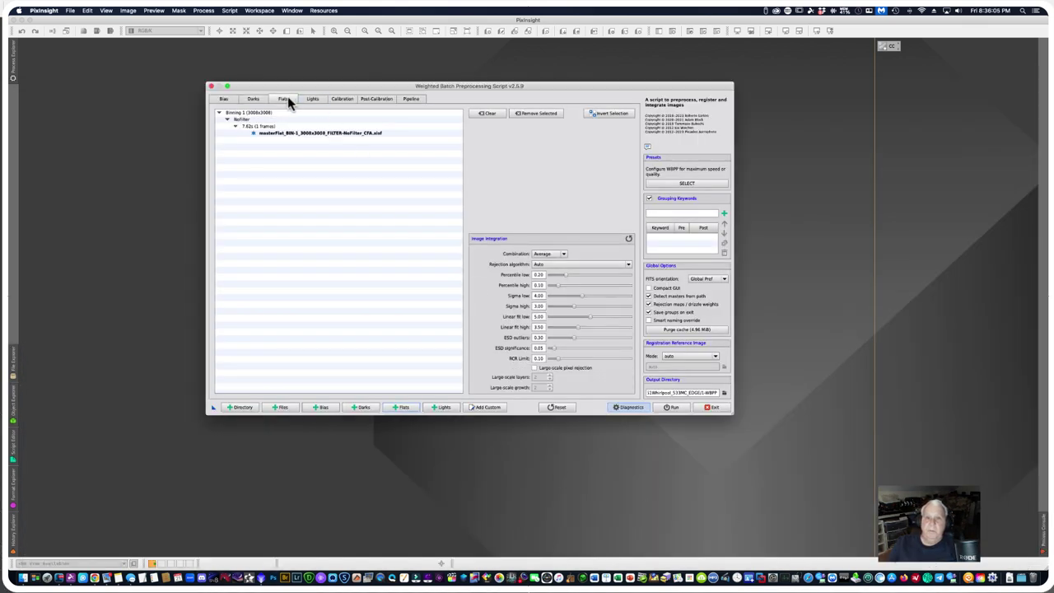
{"action": "left_click", "coordinate": [253, 99]}
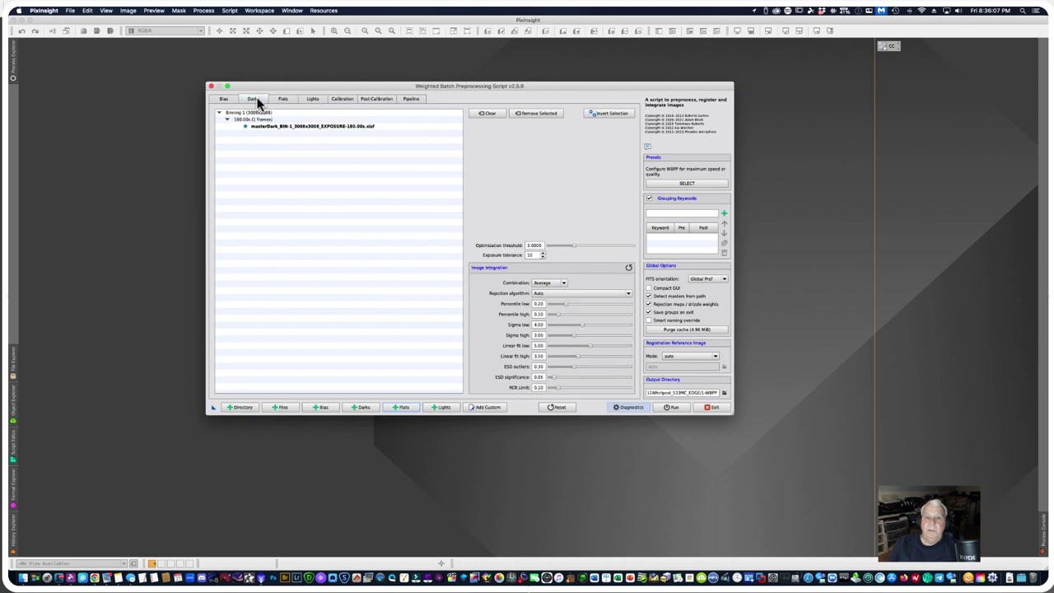
{"action": "left_click", "coordinate": [224, 97]}
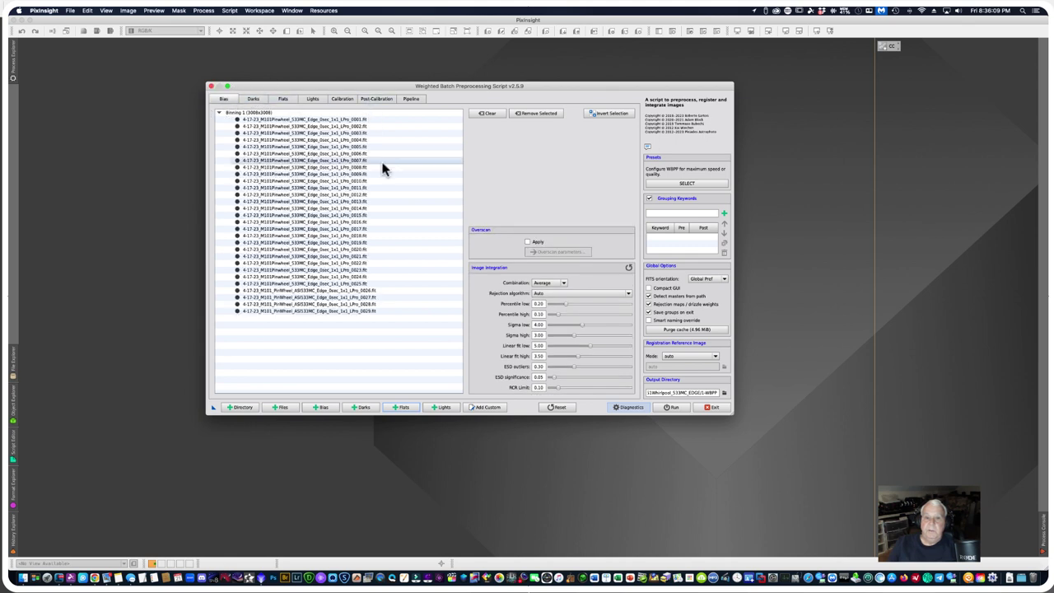
{"action": "left_click", "coordinate": [354, 291]}
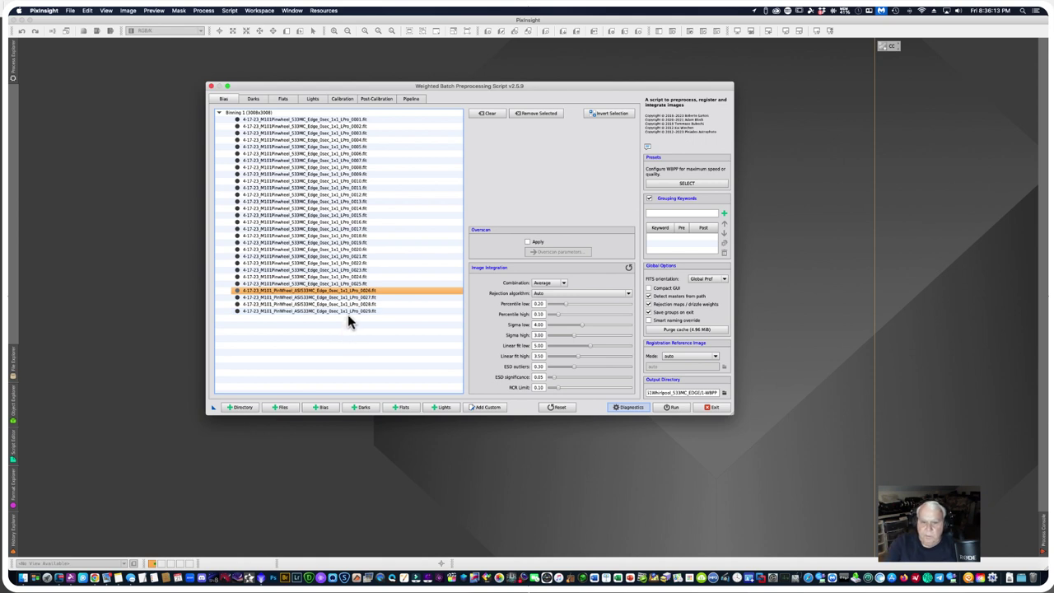
{"action": "left_click", "coordinate": [349, 311], "text": "shift"}
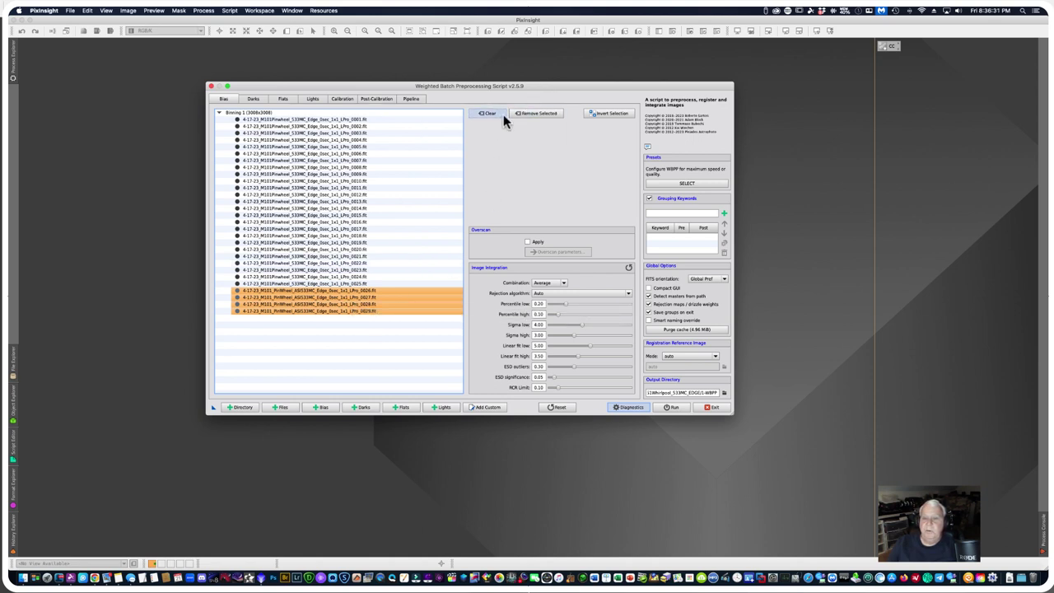
{"action": "left_click", "coordinate": [529, 113]}
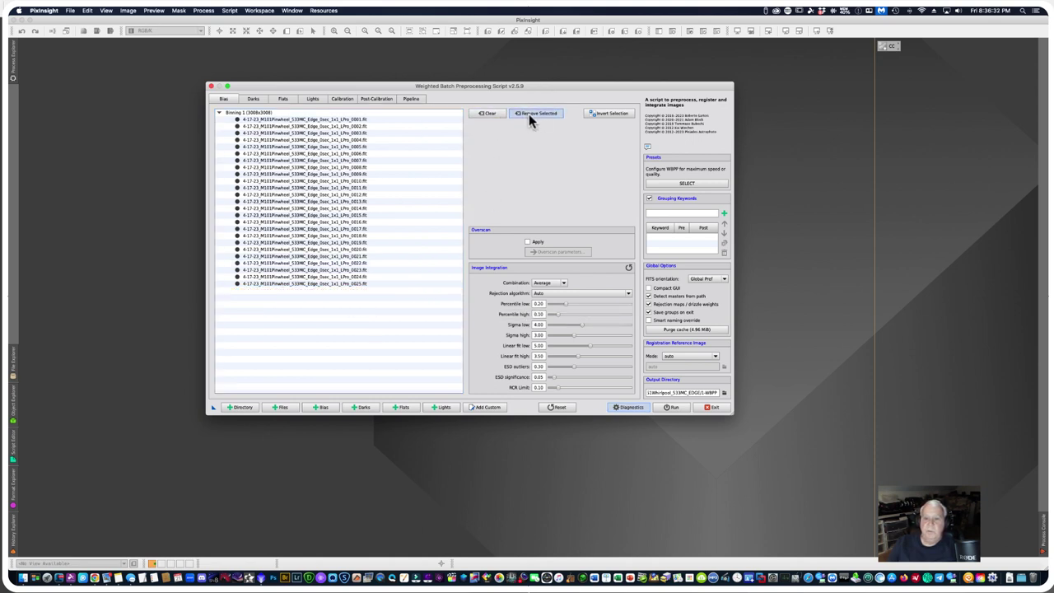
Step: Set the cosmetic correction template of the 180 s light group to CC in the calibration settings
{"action": "left_click", "coordinate": [256, 99]}
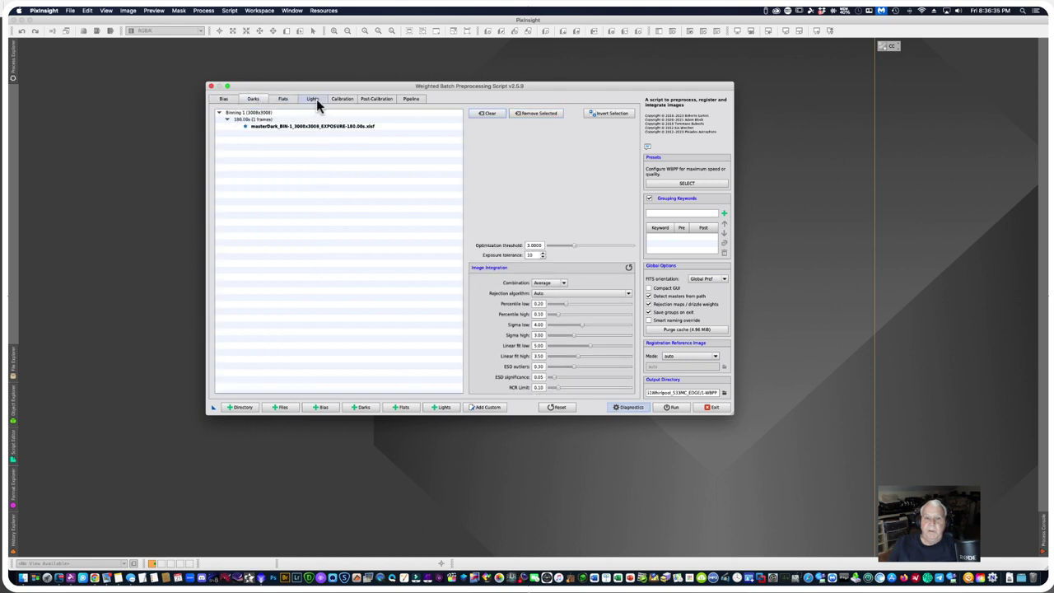
{"action": "left_click", "coordinate": [315, 98]}
{"action": "left_click", "coordinate": [341, 100]}
{"action": "left_click", "coordinate": [317, 258]}
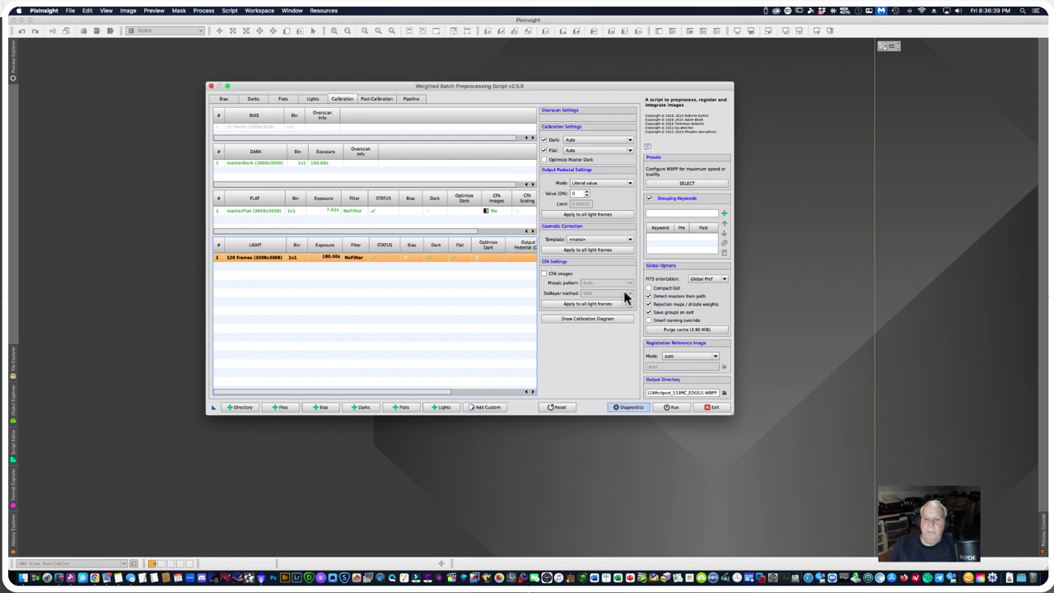
{"action": "left_click", "coordinate": [628, 238]}
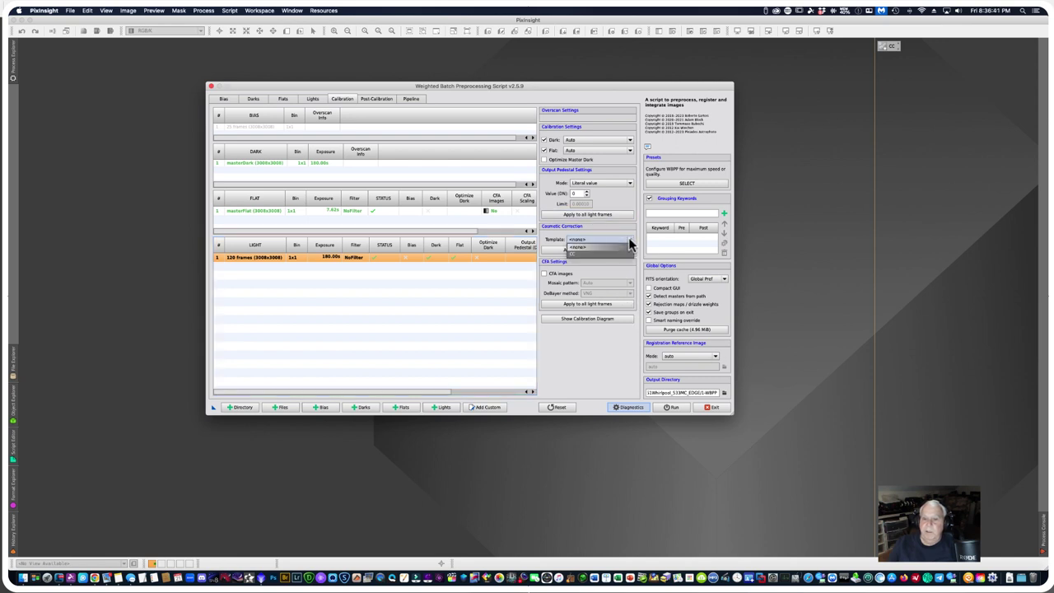
{"action": "left_click", "coordinate": [574, 254]}
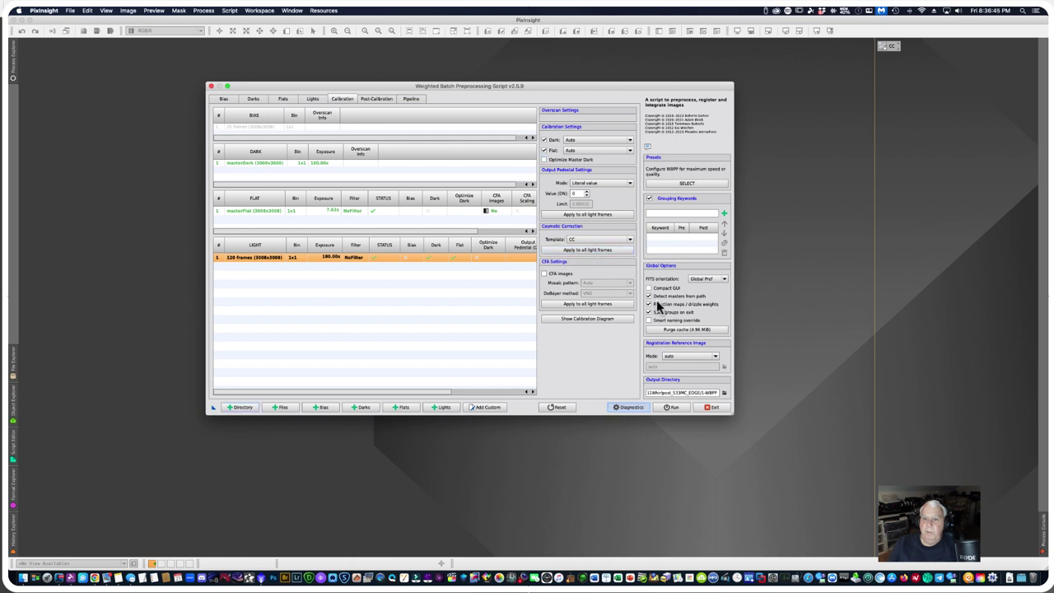
Step: Enable CFA images with the RGGB mosaic pattern for the light group, and try applying the CFA settings to all light frames
{"action": "left_click", "coordinate": [544, 273]}
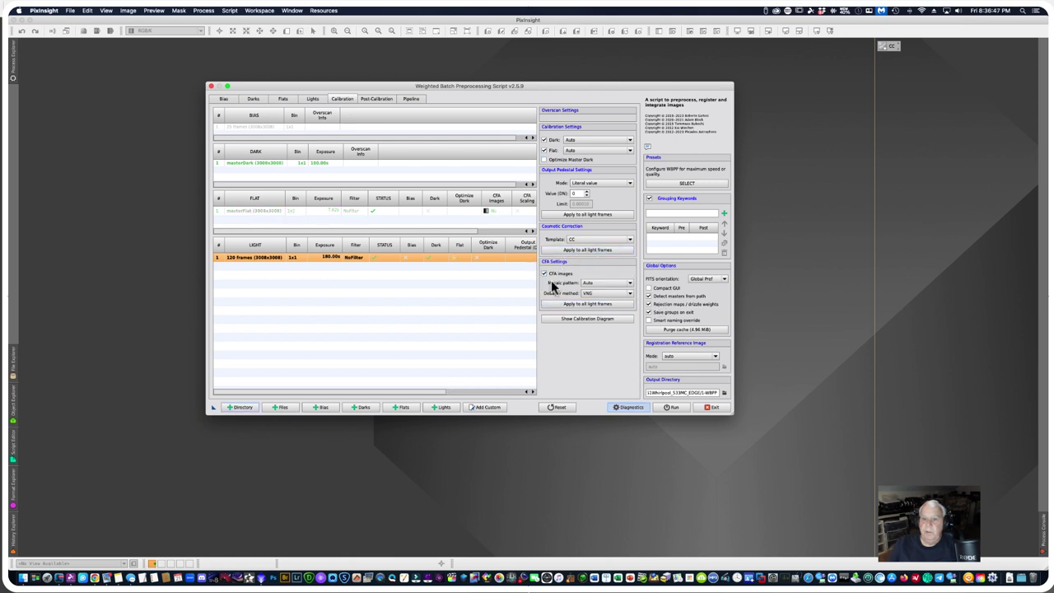
{"action": "left_click", "coordinate": [630, 282]}
{"action": "left_click", "coordinate": [605, 298]}
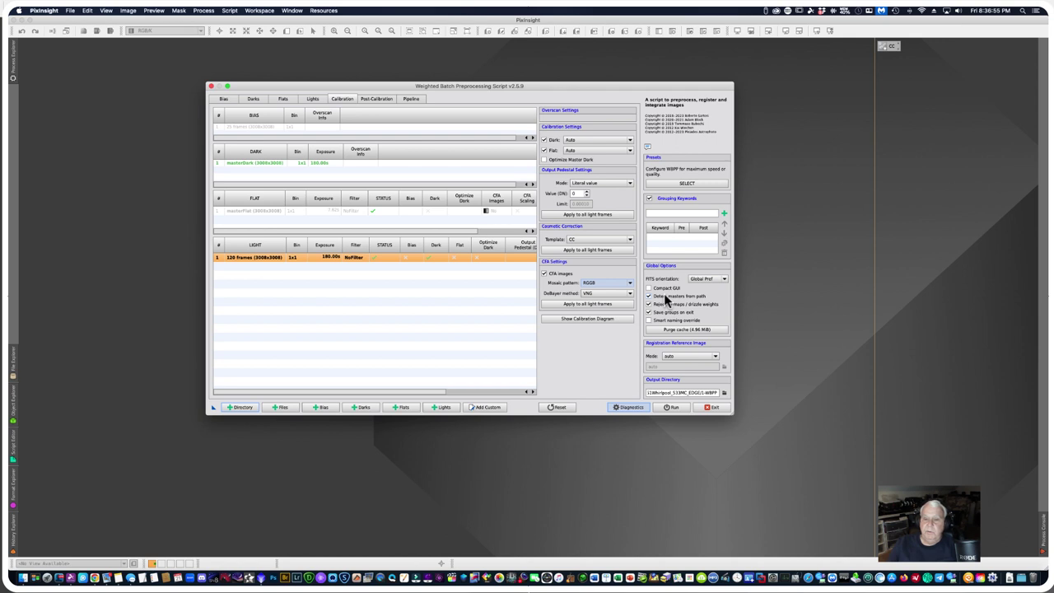
{"action": "mouse_move", "coordinate": [672, 301]}
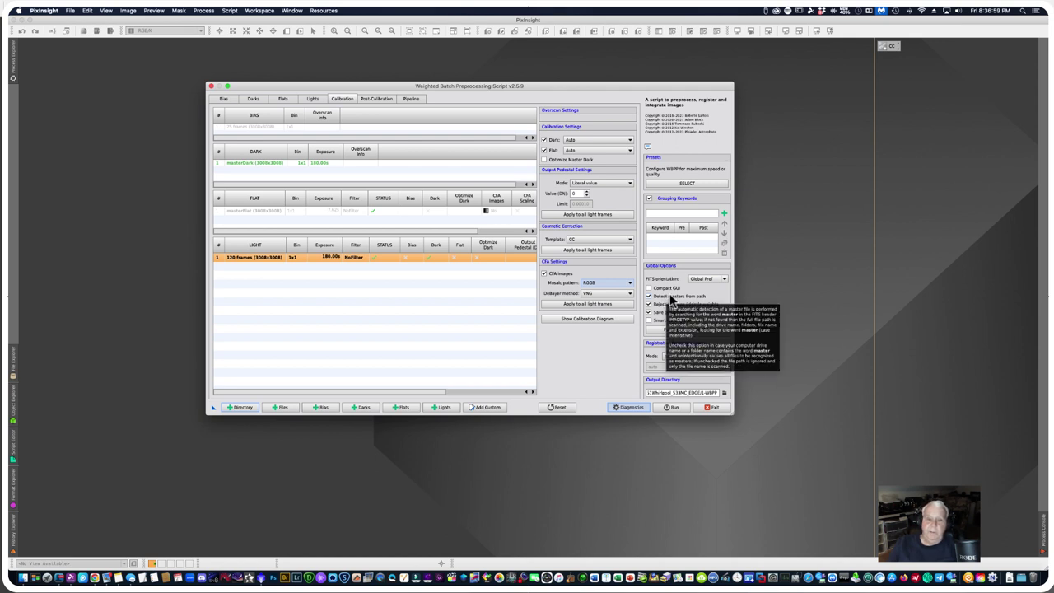
{"action": "left_click", "coordinate": [570, 302]}
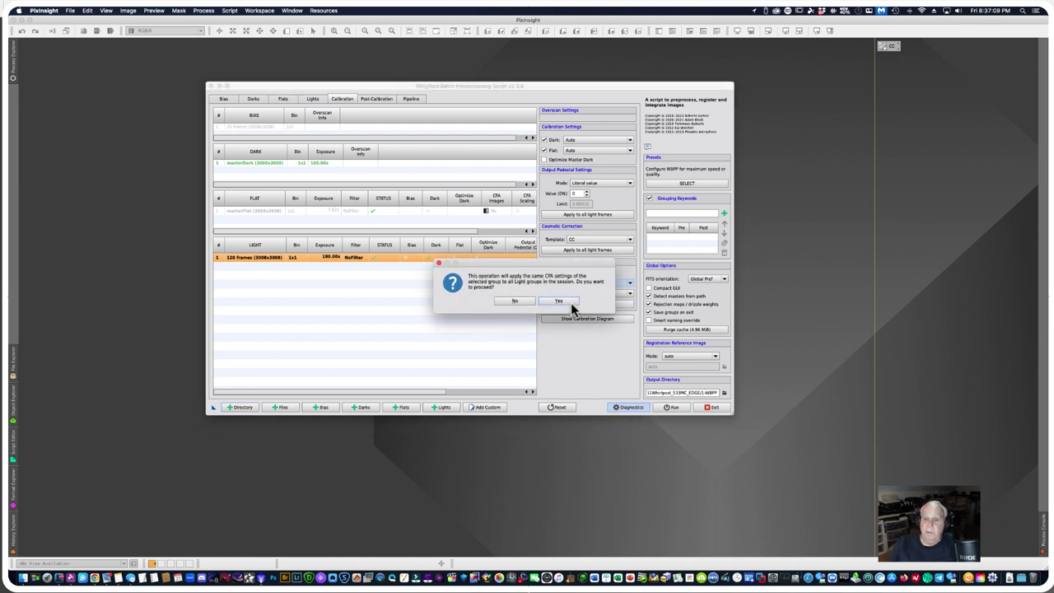
{"action": "left_click", "coordinate": [520, 299]}
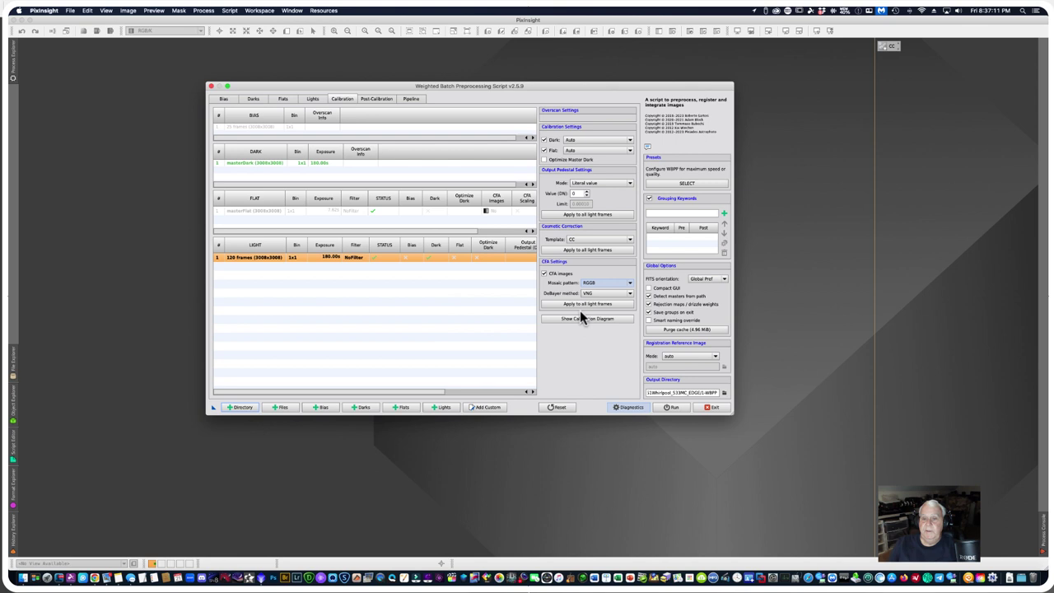
Step: Enable CFA images and separate CFA flat scaling factors for the masterFlat group, and apply the settings to all flat frames
{"action": "left_click", "coordinate": [283, 210]}
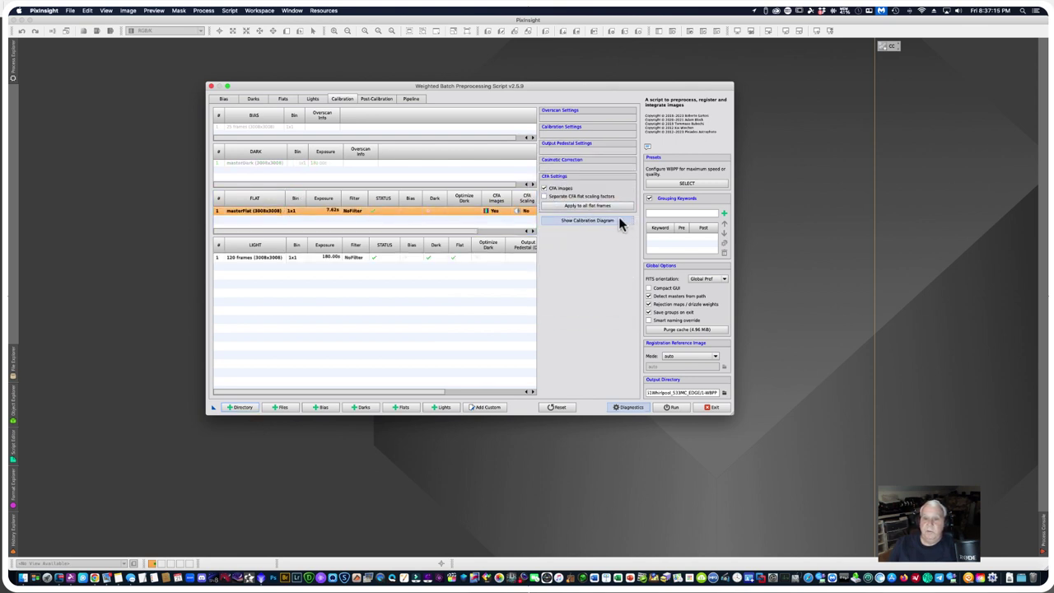
{"action": "left_click", "coordinate": [542, 189]}
{"action": "left_click", "coordinate": [545, 195]}
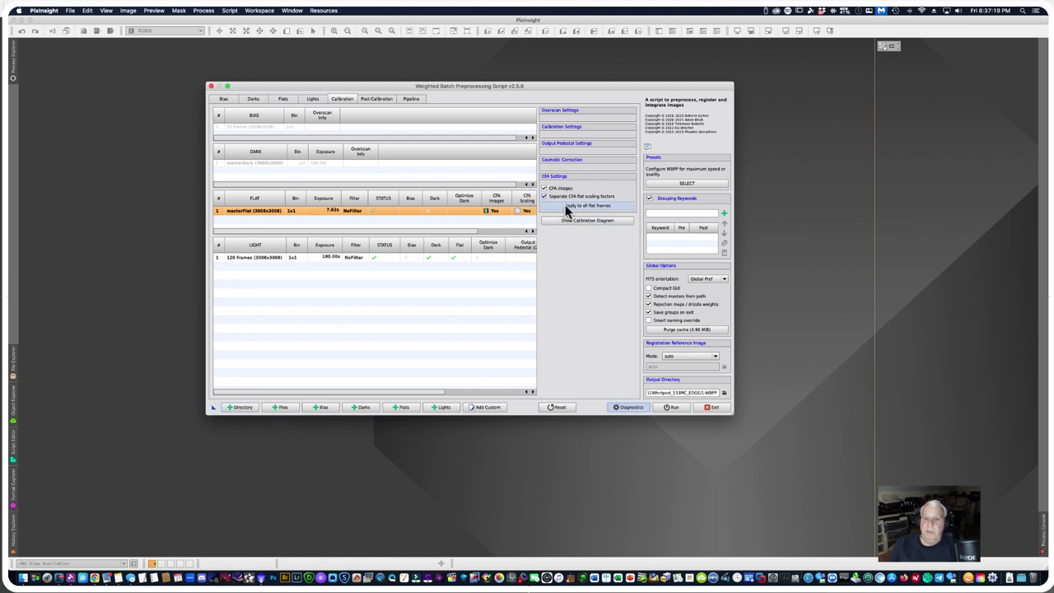
{"action": "left_click", "coordinate": [576, 204]}
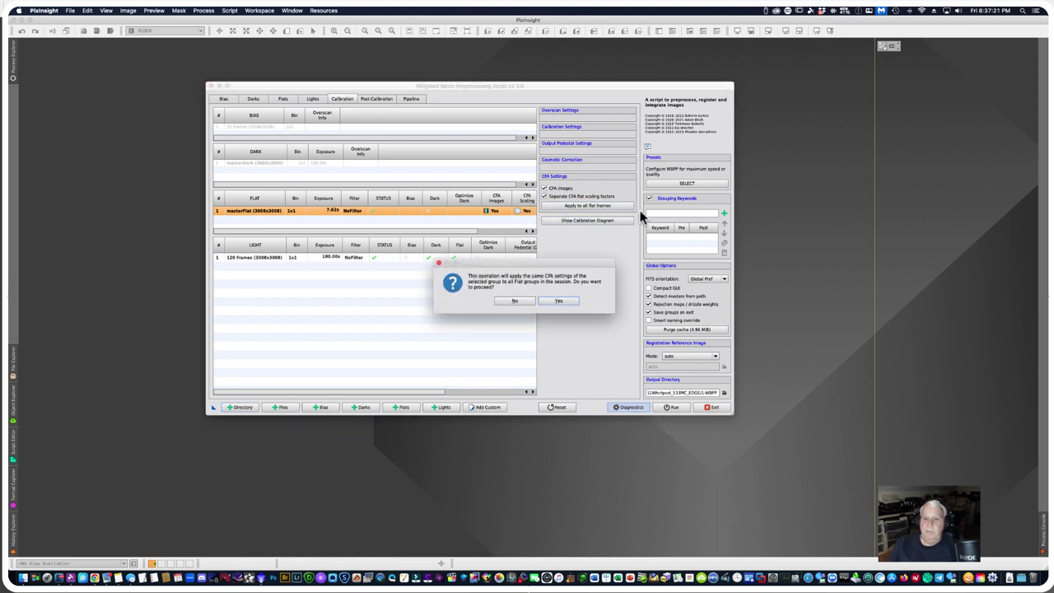
{"action": "left_click", "coordinate": [560, 298]}
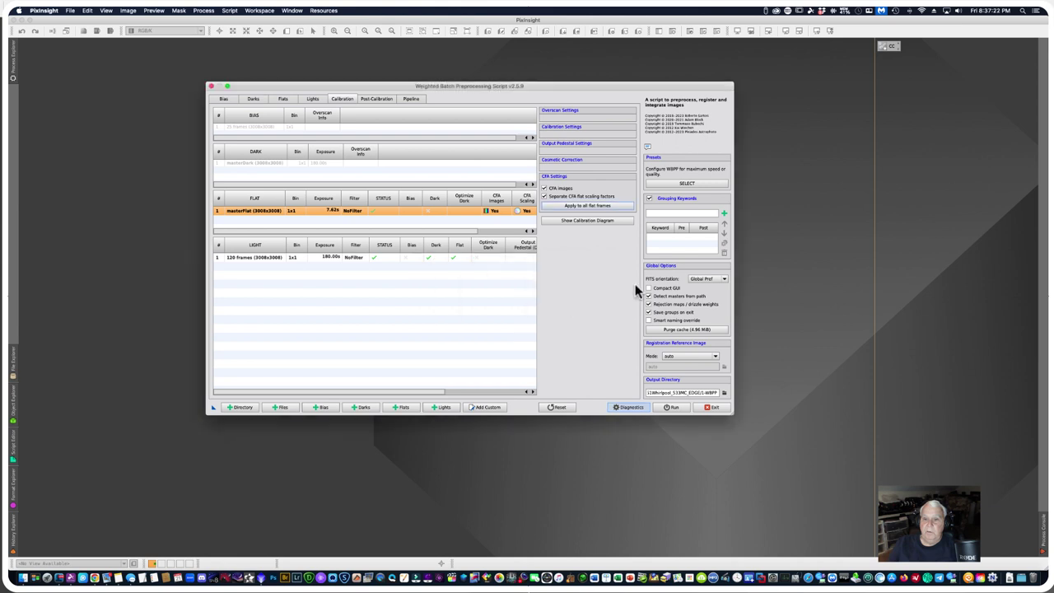
Step: Apply the Maximum quality preset to the preprocessing configuration
{"action": "left_click", "coordinate": [684, 183]}
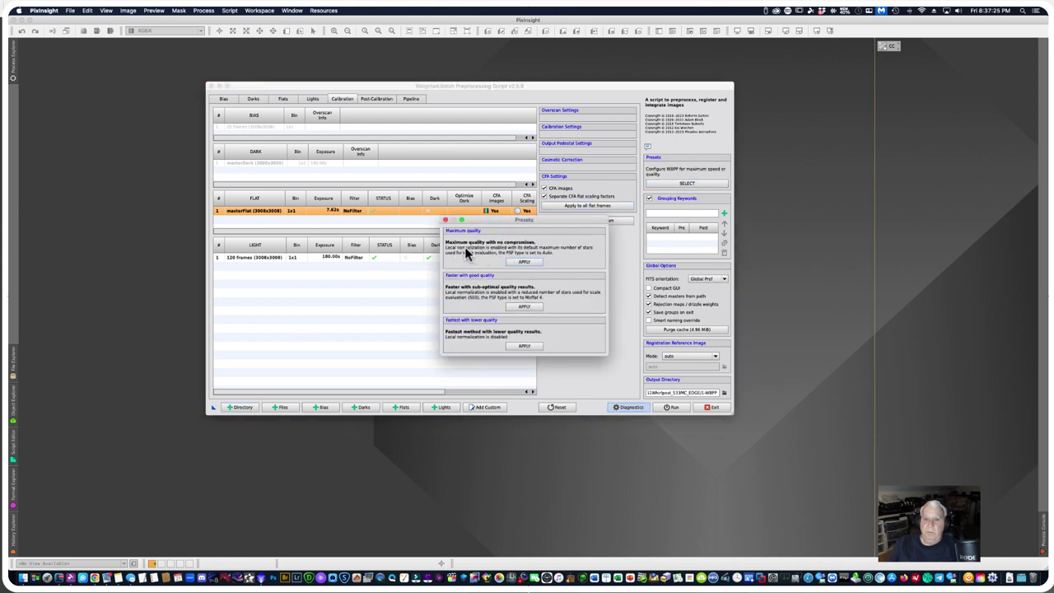
{"action": "left_click", "coordinate": [522, 262]}
{"action": "left_click", "coordinate": [523, 263]}
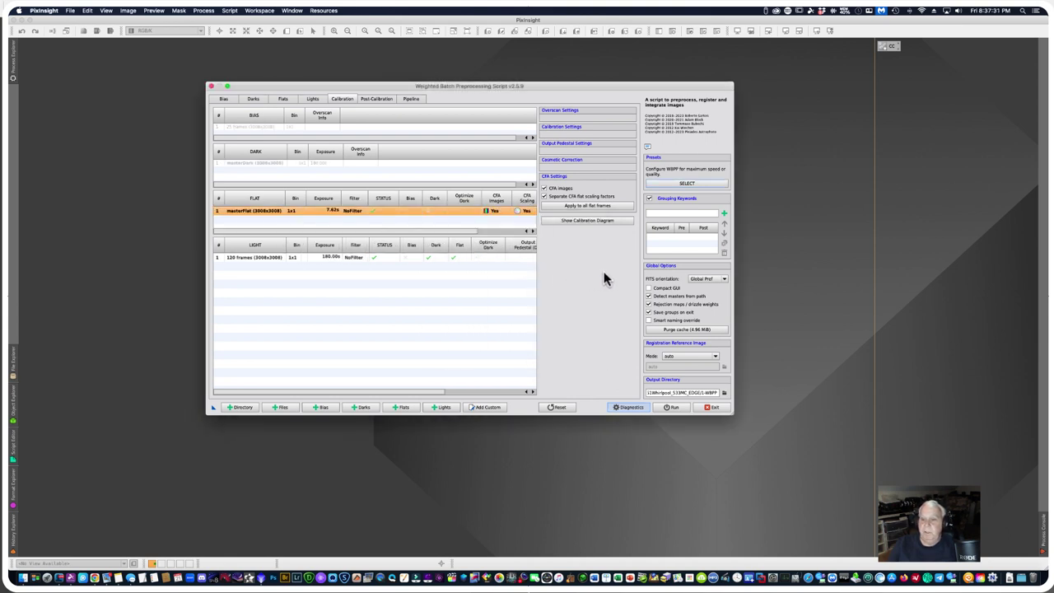
Step: Create a folder named 1-WBPP inside 4-20-23-M51Whirlpool_533MC_EDGE and set it as the output directory
{"action": "left_click", "coordinate": [724, 395]}
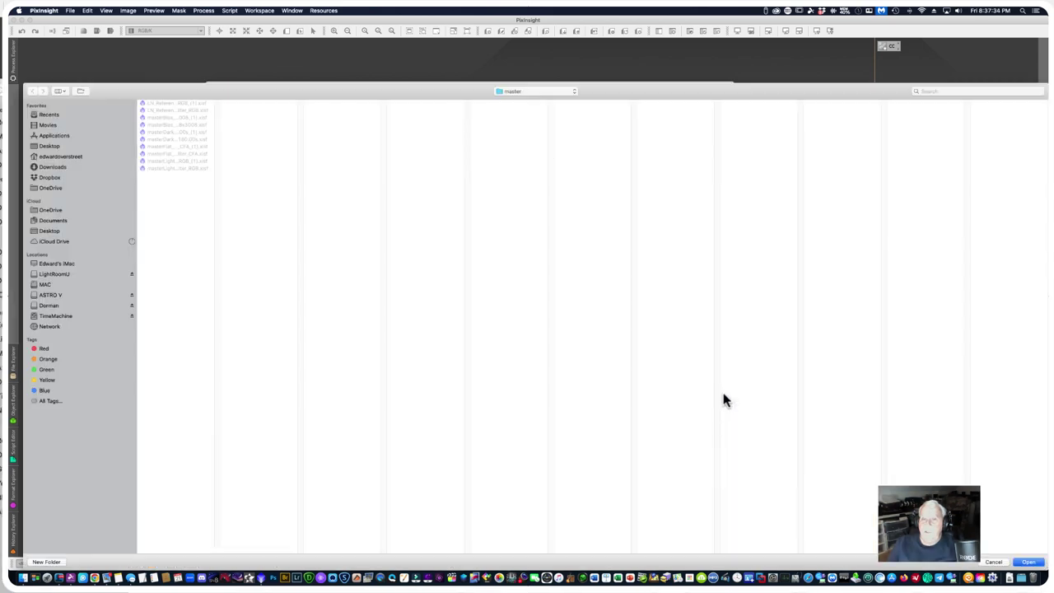
{"action": "left_click", "coordinate": [572, 91]}
{"action": "left_click_drag", "start_coordinate": [543, 115], "coordinate": [510, 118]}
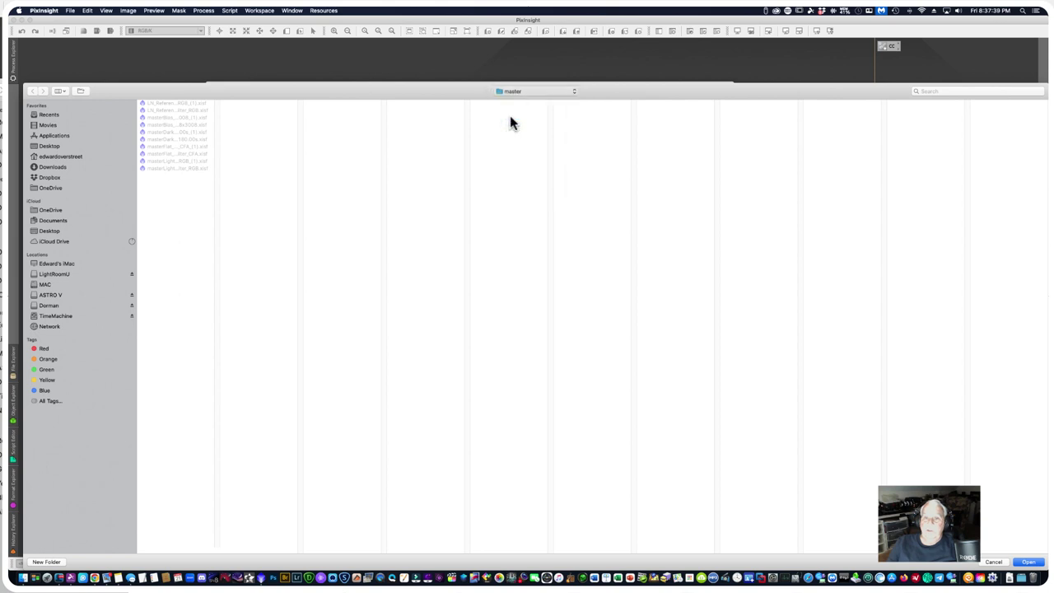
{"action": "left_click", "coordinate": [380, 220]}
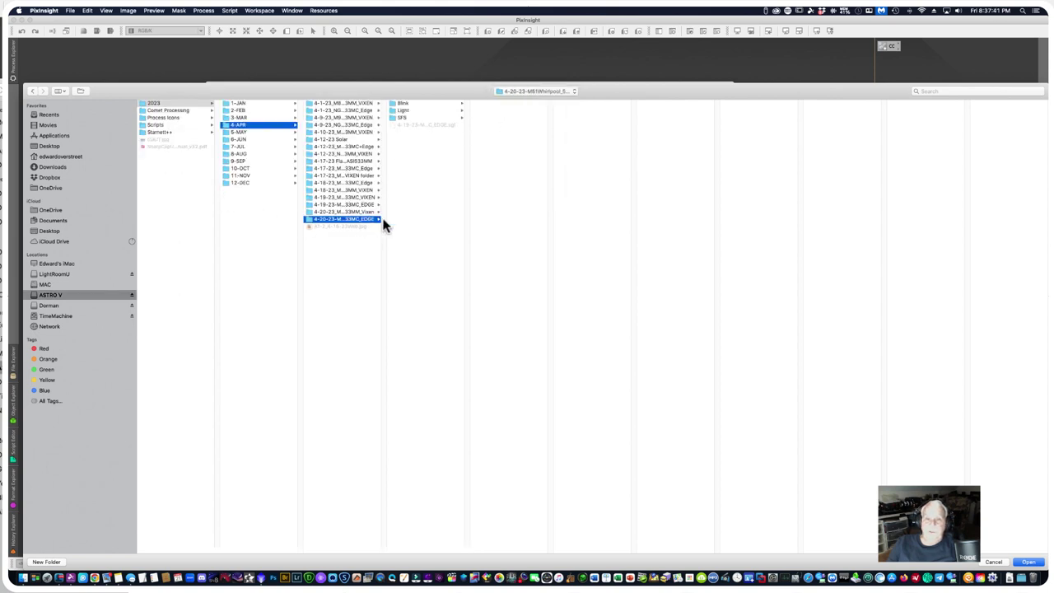
{"action": "left_click", "coordinate": [46, 561]}
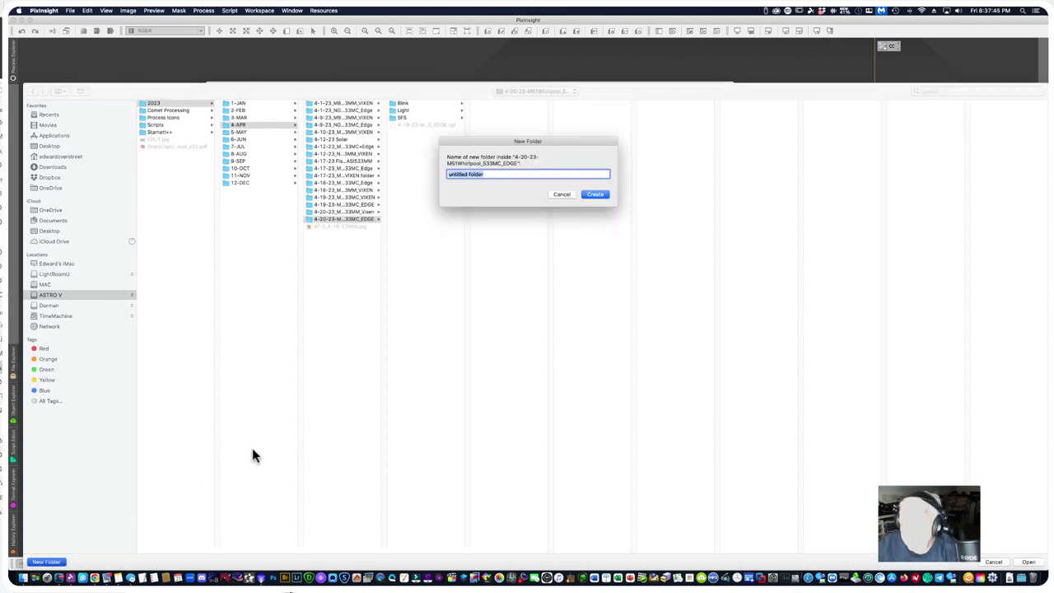
{"action": "type", "text": "1-"}
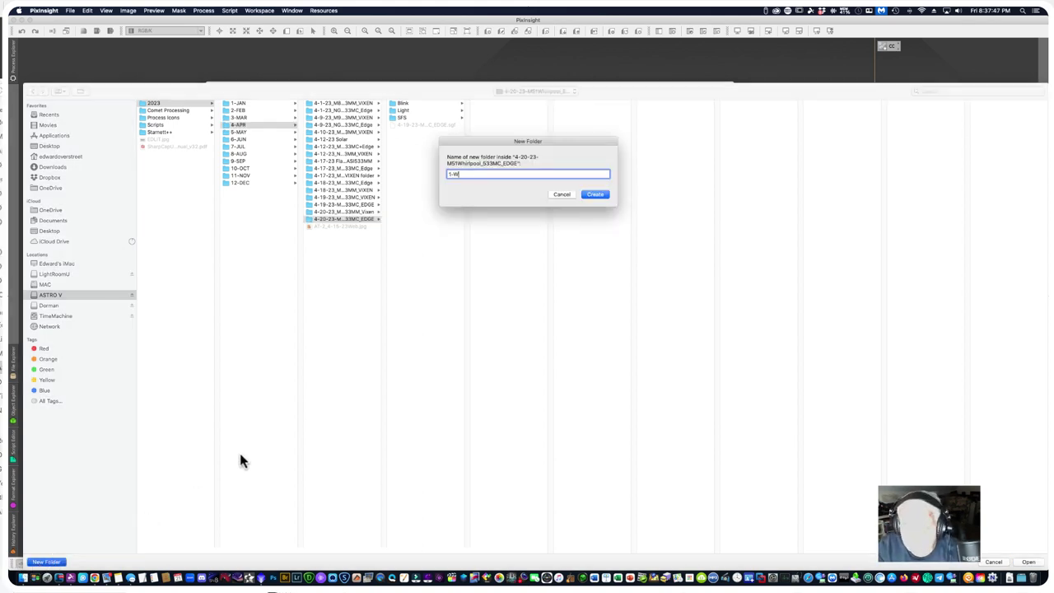
{"action": "type", "text": "WBPP"}
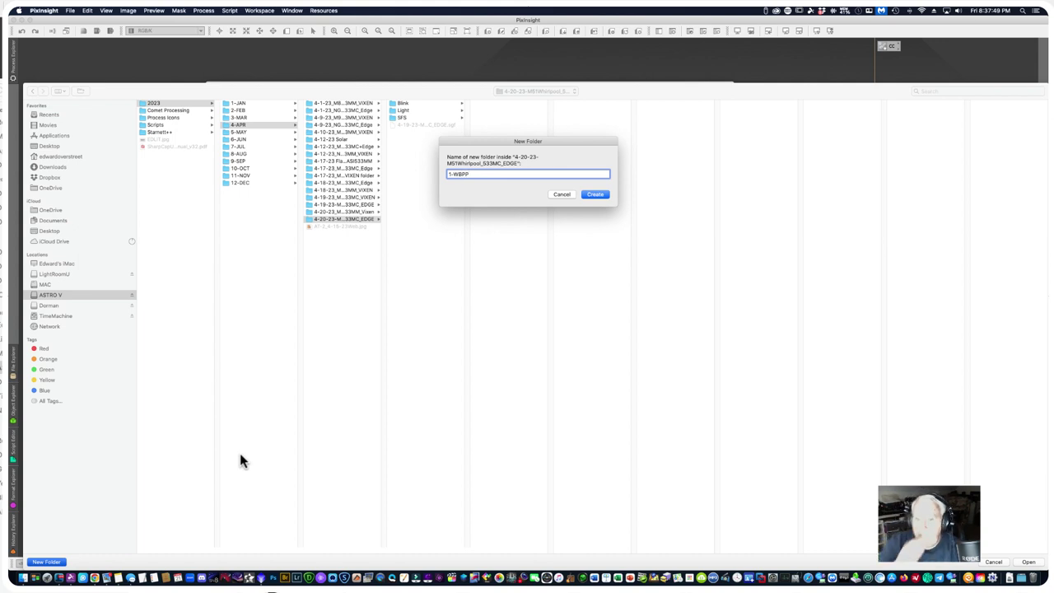
{"action": "left_click", "coordinate": [594, 194]}
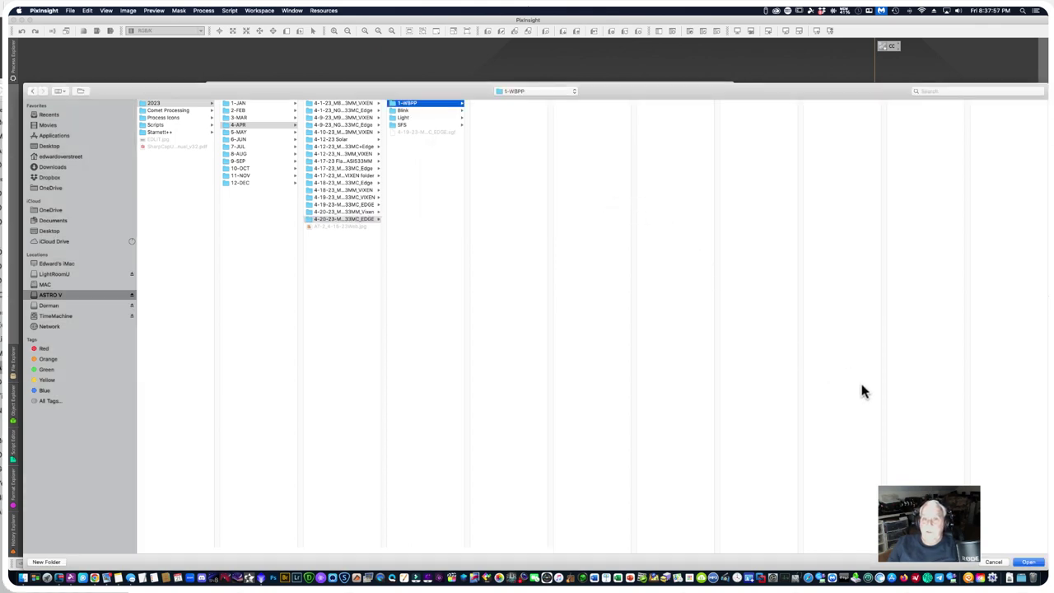
{"action": "left_click", "coordinate": [1029, 562]}
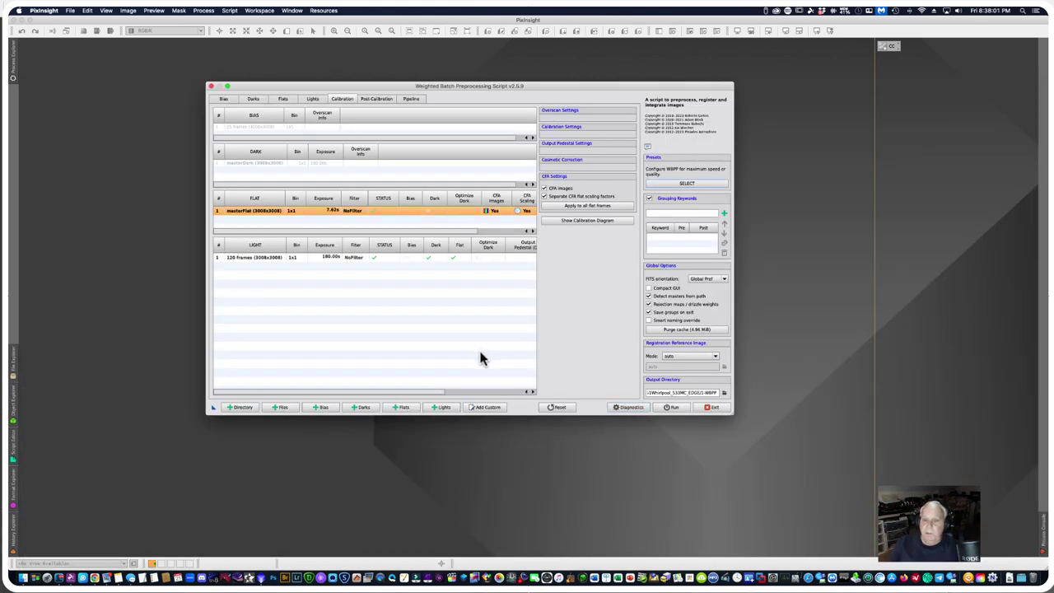
Step: Enable drizzle at scale 1 for the light group in the post-calibration settings, apply it to all groups, and purge the cache
{"action": "left_click", "coordinate": [375, 98]}
{"action": "left_click", "coordinate": [572, 173]}
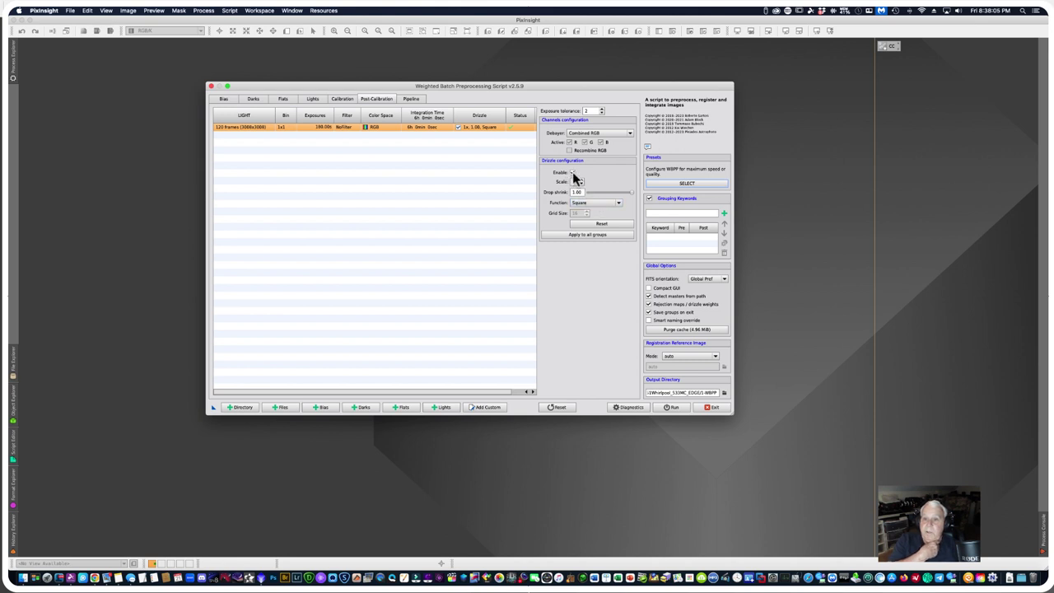
{"action": "left_click", "coordinate": [573, 173]}
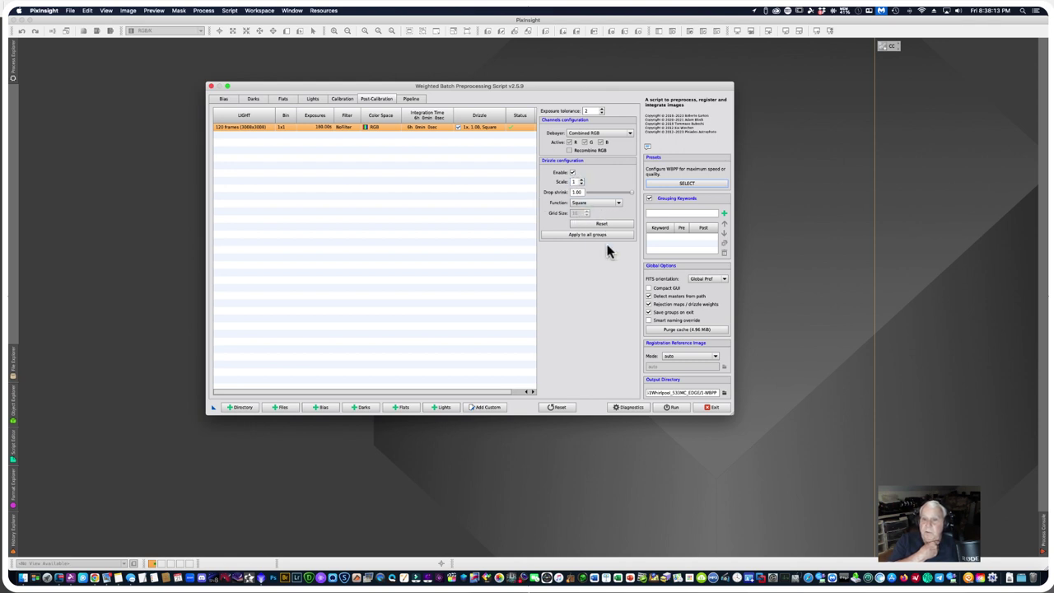
{"action": "left_click", "coordinate": [579, 236]}
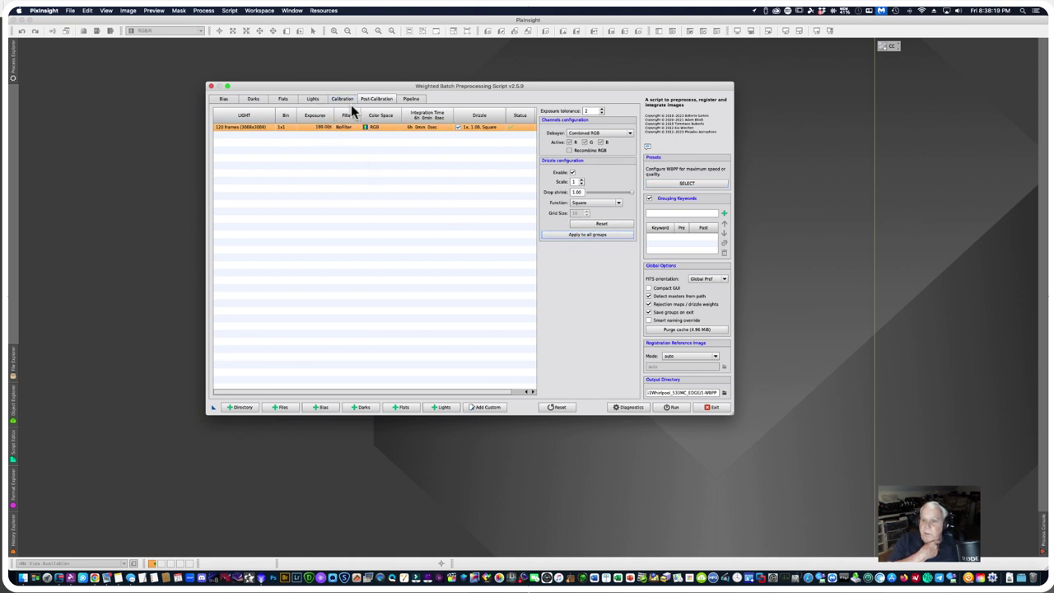
{"action": "left_click", "coordinate": [670, 328]}
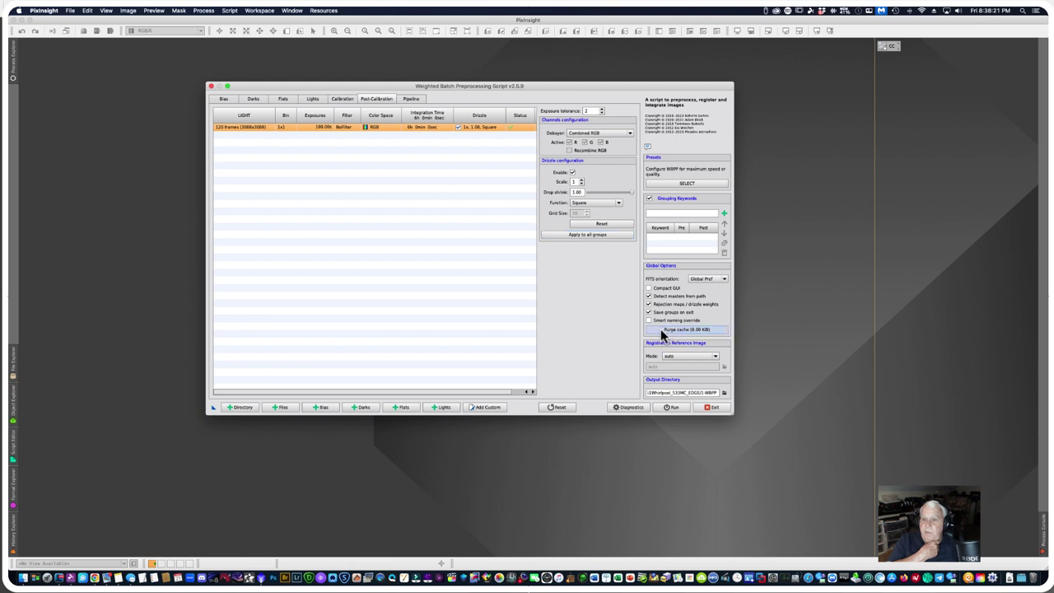
Step: Replace the individual bias frames with masterBias_BIN-1_3008x3008_(1).xisf from the earlier session's master folder
{"action": "left_click", "coordinate": [224, 99]}
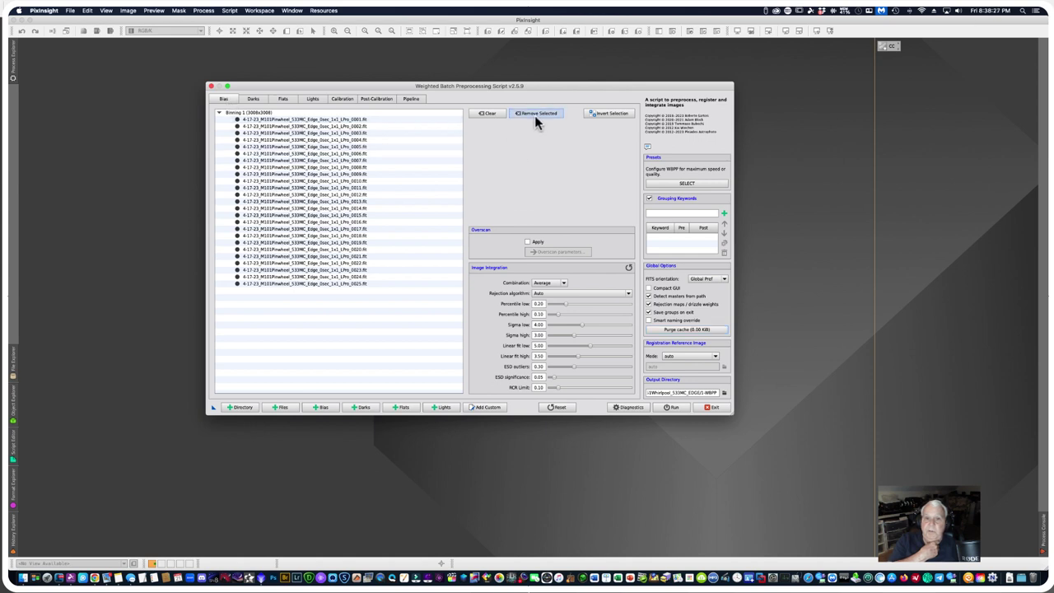
{"action": "left_click", "coordinate": [484, 114]}
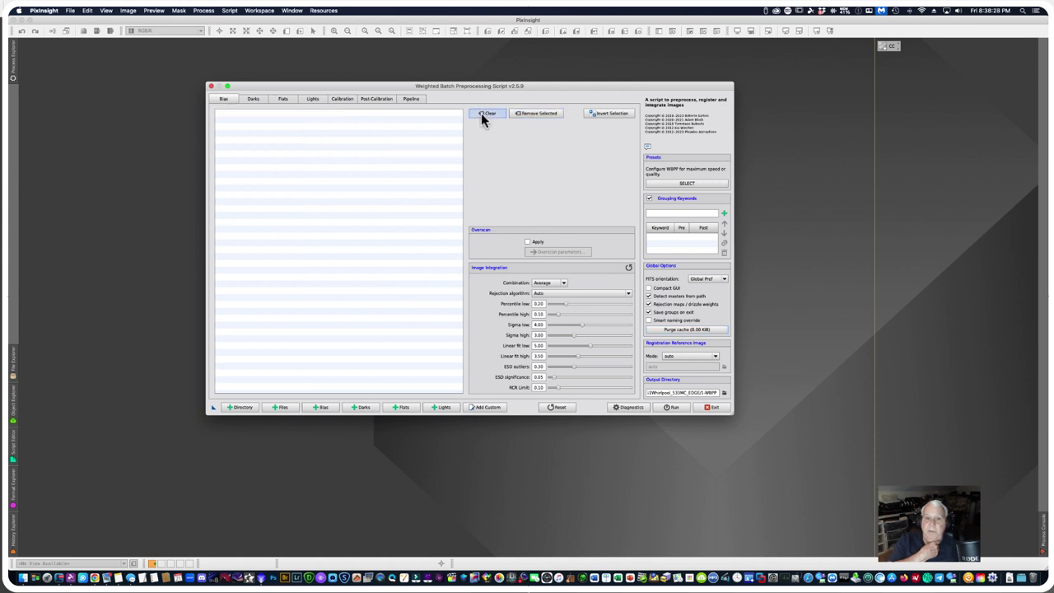
{"action": "left_click", "coordinate": [321, 408]}
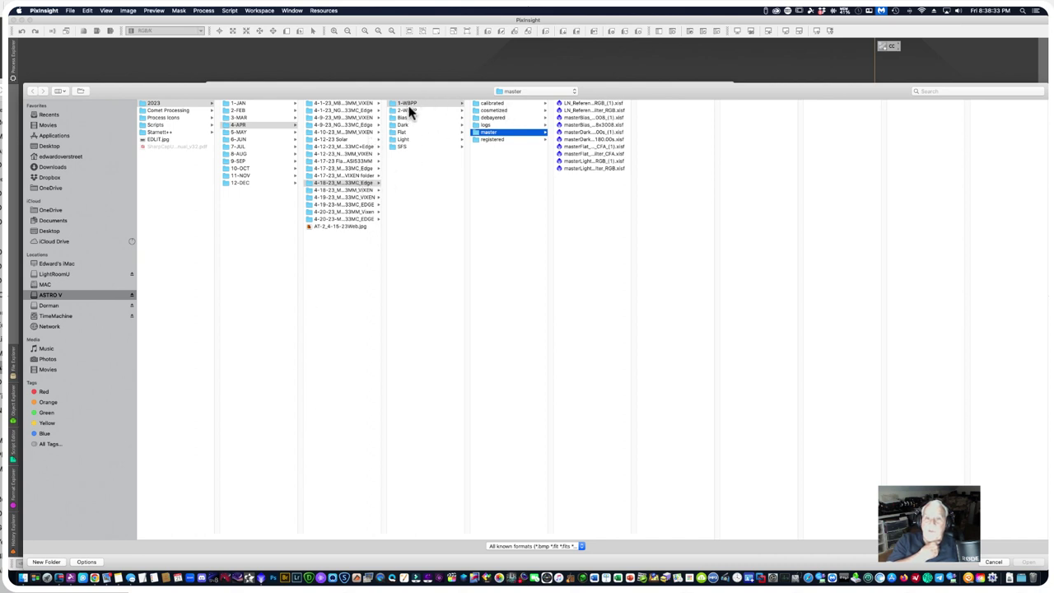
{"action": "left_click", "coordinate": [586, 119]}
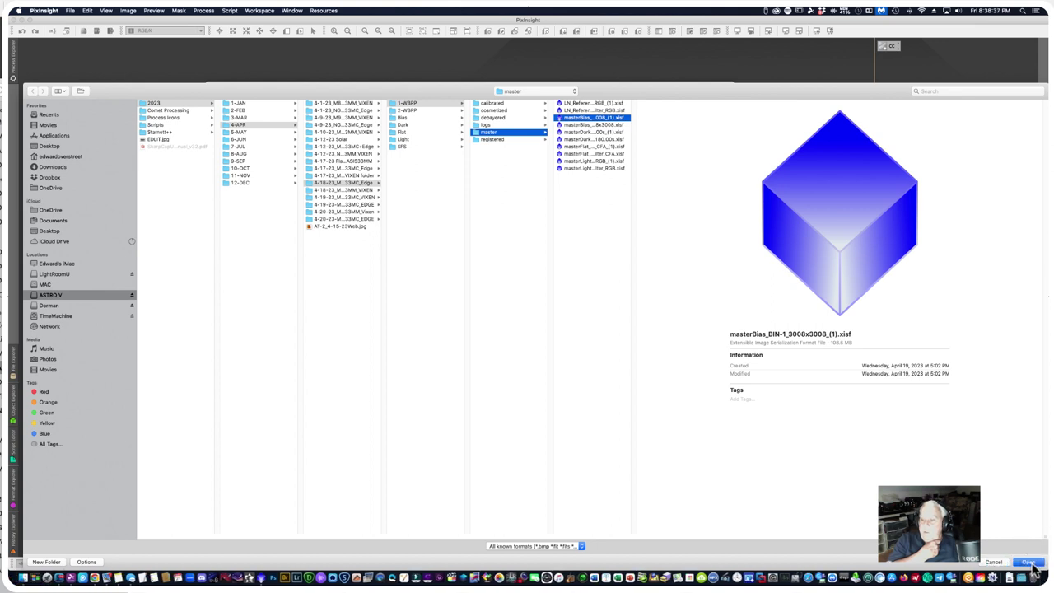
{"action": "left_click", "coordinate": [1029, 562]}
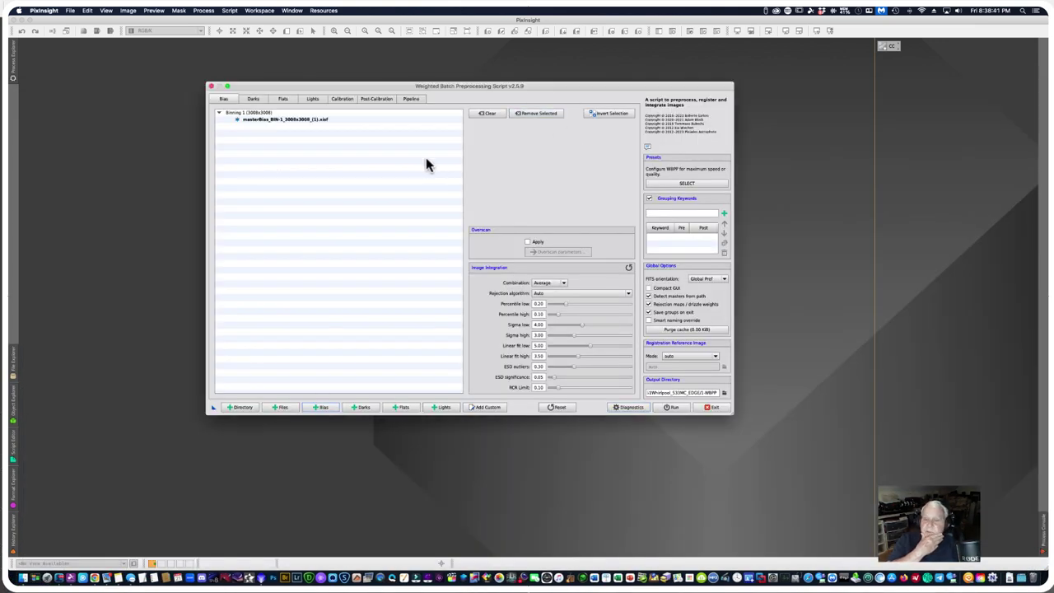
Step: Review the loaded dark, flat and light frames and the calibration settings
{"action": "left_click", "coordinate": [247, 100]}
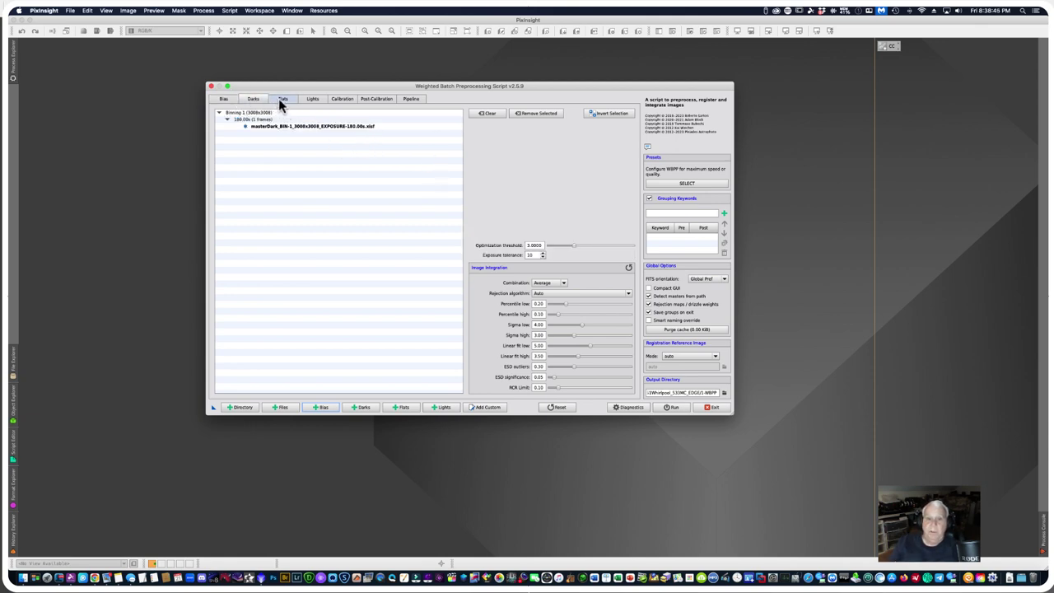
{"action": "left_click", "coordinate": [280, 99]}
{"action": "left_click", "coordinate": [313, 99]}
{"action": "left_click", "coordinate": [336, 99]}
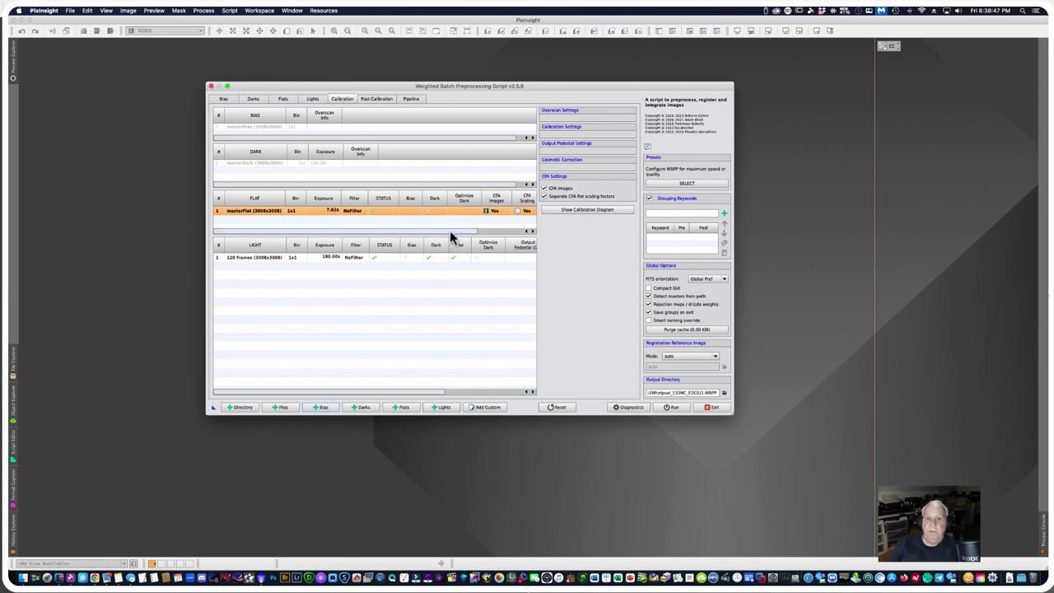
Step: Run the diagnostics check and start the weighted batch preprocessing of the M51 frames
{"action": "left_click", "coordinate": [630, 406]}
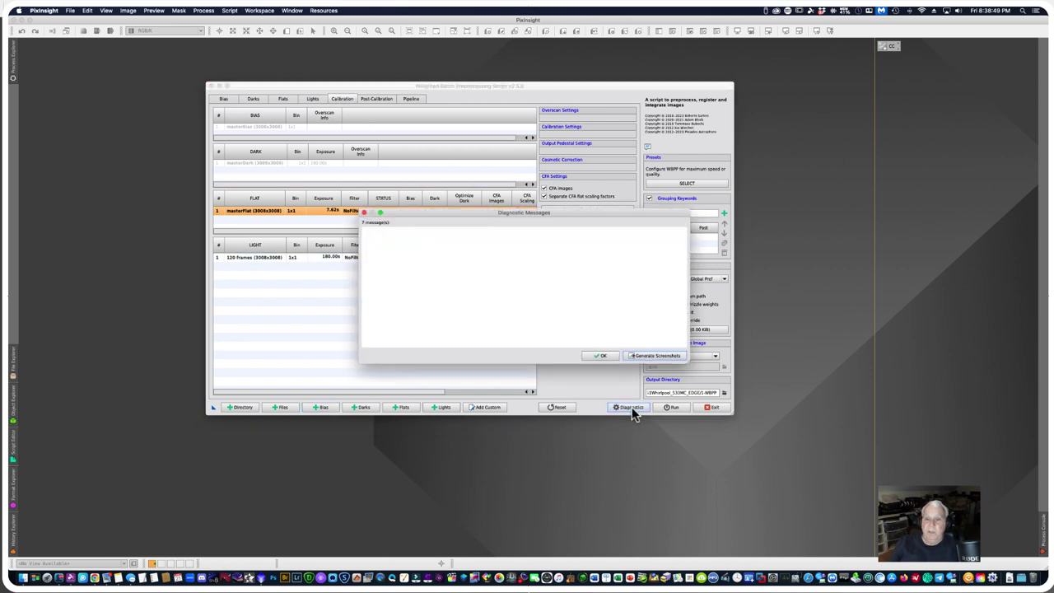
{"action": "left_click", "coordinate": [601, 356]}
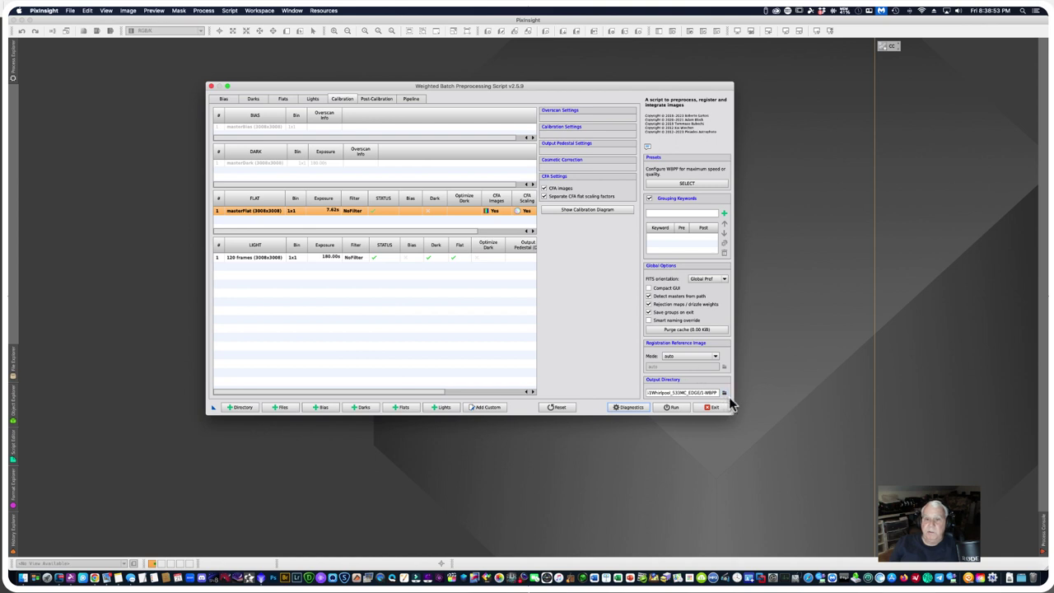
{"action": "left_click", "coordinate": [672, 407]}
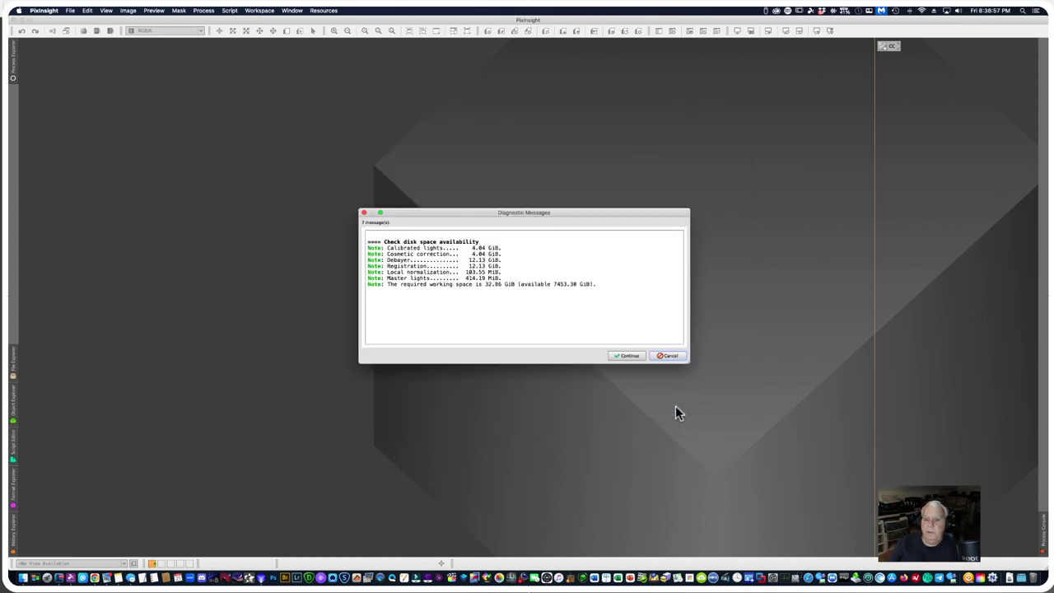
{"action": "left_click", "coordinate": [627, 359]}
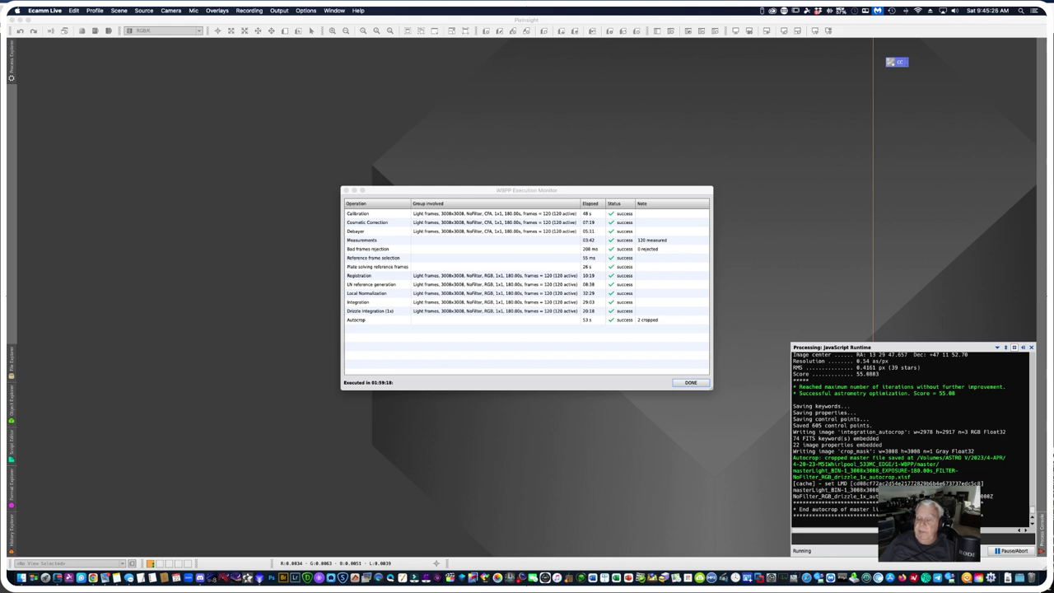
Step: Dismiss the execution monitor and the Smart Report, and exit the Weighted Batch Preprocessing script
{"action": "left_click", "coordinate": [972, 268]}
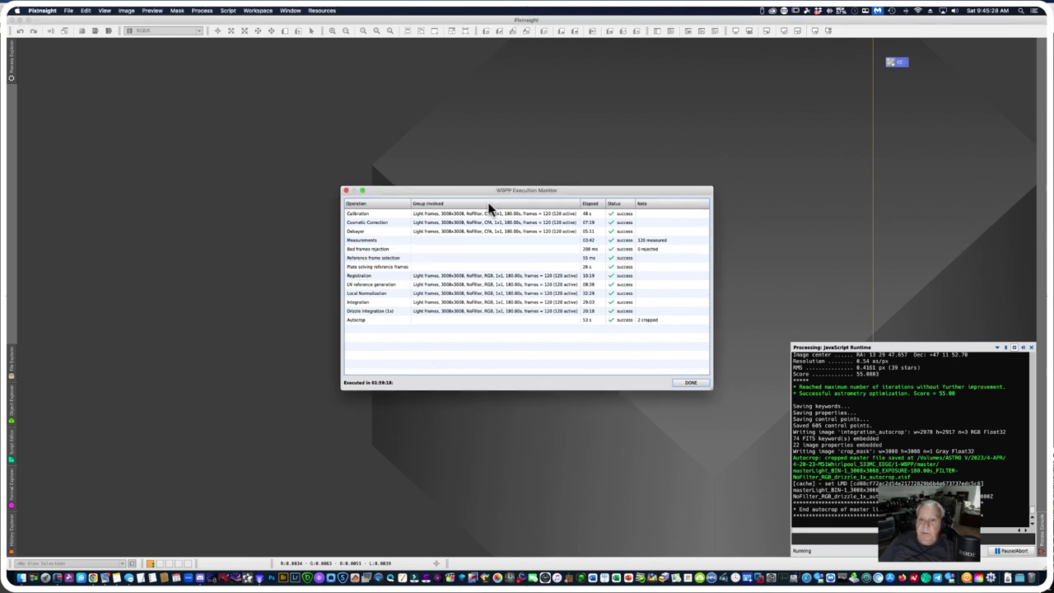
{"action": "left_click_drag", "start_coordinate": [410, 192], "coordinate": [309, 178]}
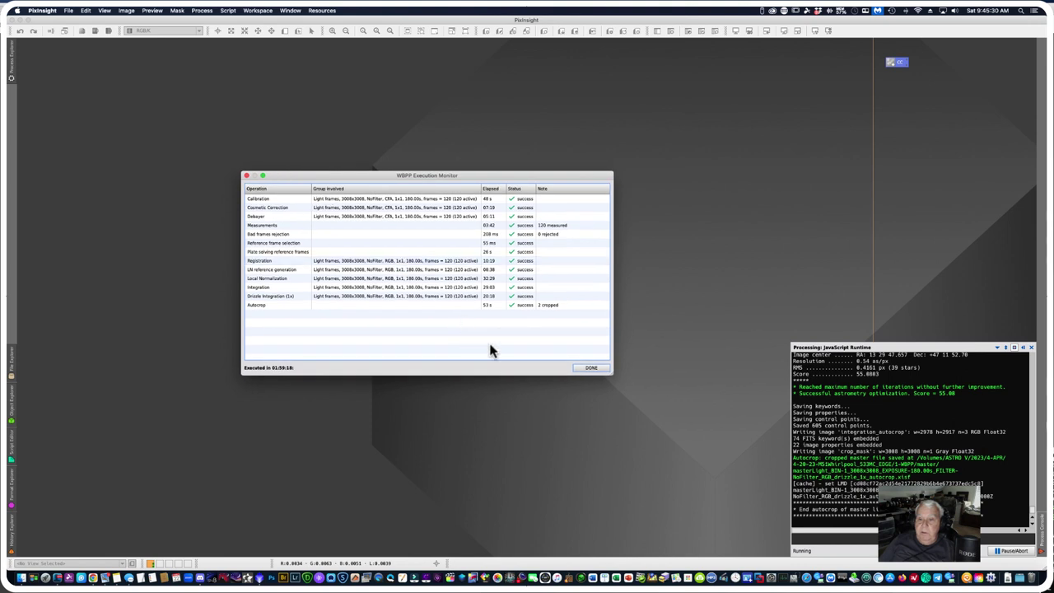
{"action": "left_click", "coordinate": [590, 369]}
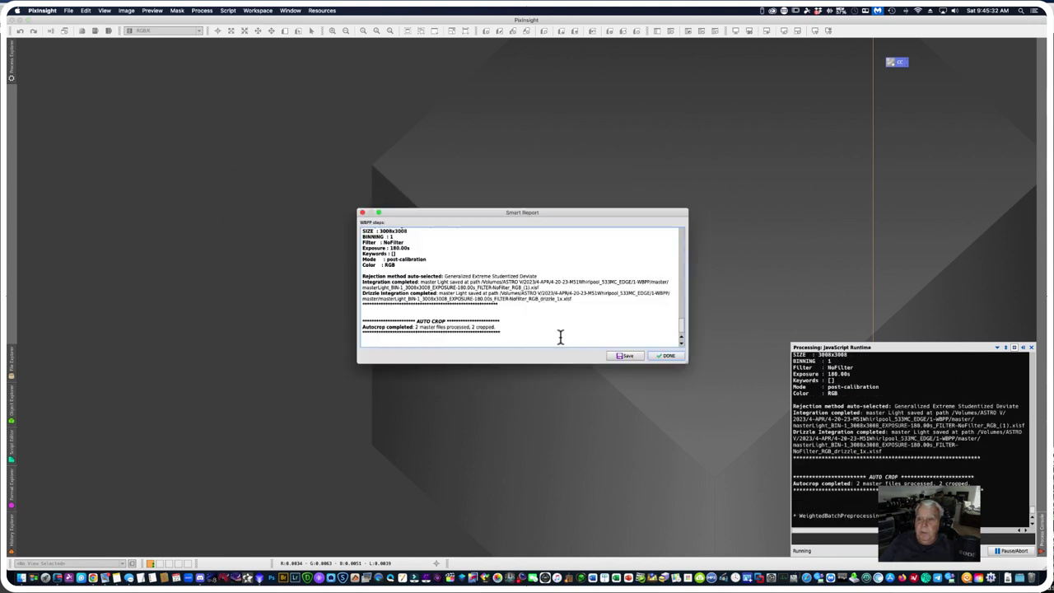
{"action": "left_click", "coordinate": [665, 357]}
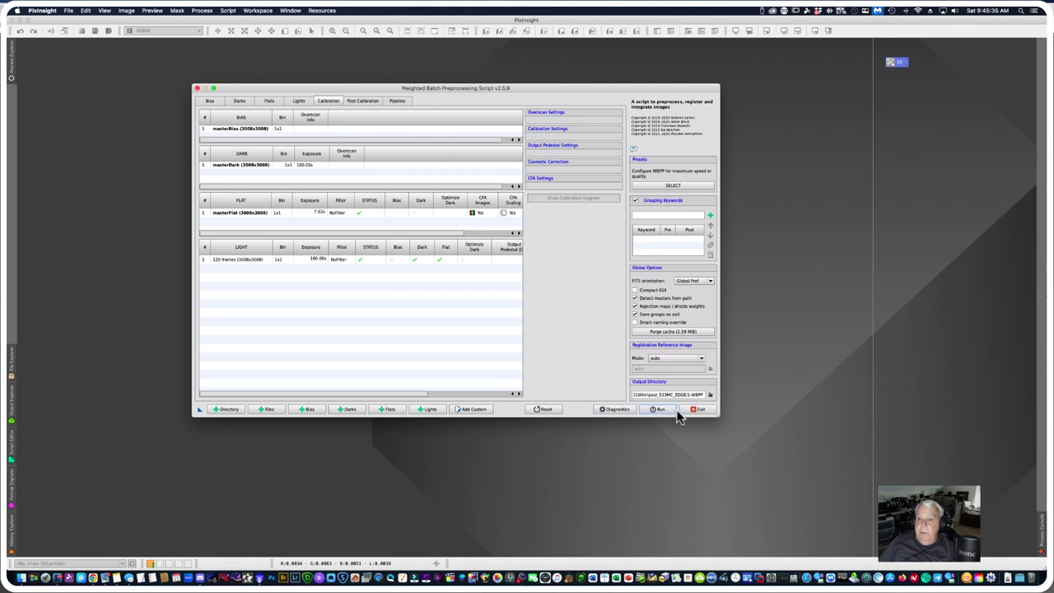
{"action": "left_click", "coordinate": [698, 410]}
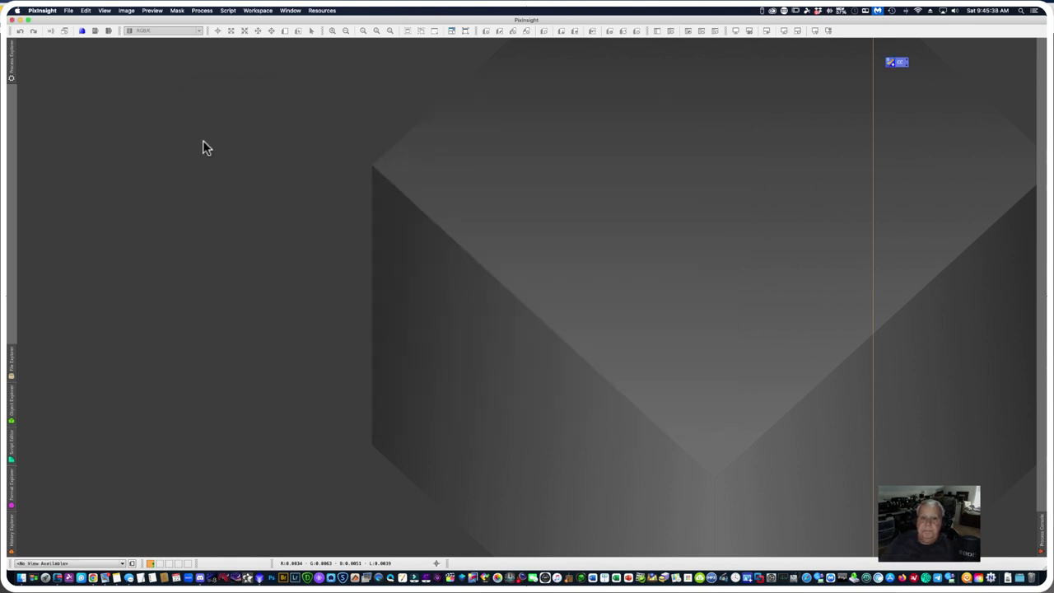
Step: Open the drizzle_1x_autocrop master light from the master folder inside the 4-20-23 M51 session's 1-WBPP output on ASTRO V
{"action": "left_click", "coordinate": [69, 11]}
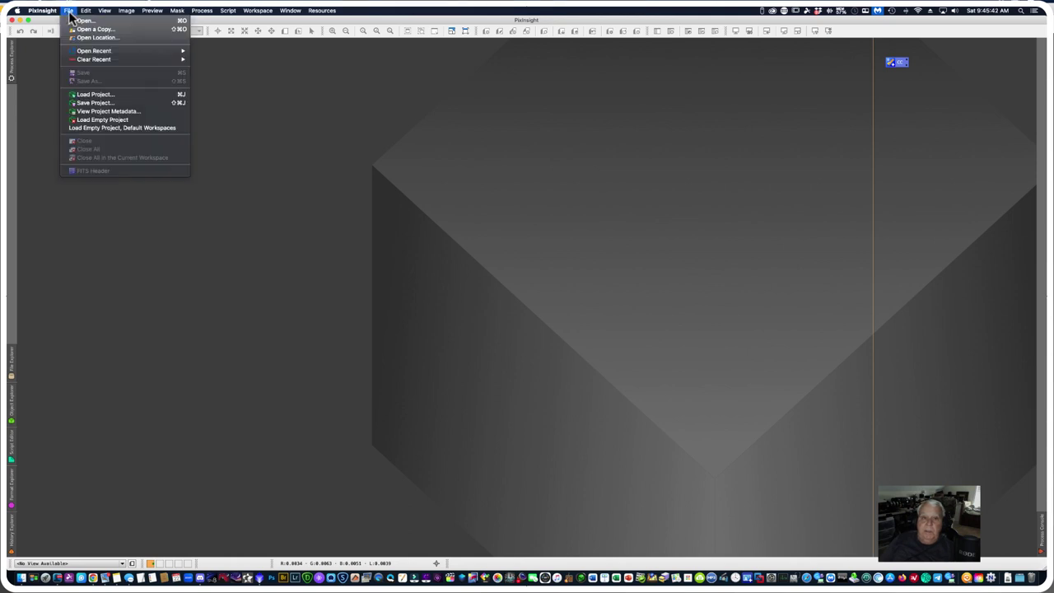
{"action": "left_click", "coordinate": [84, 21]}
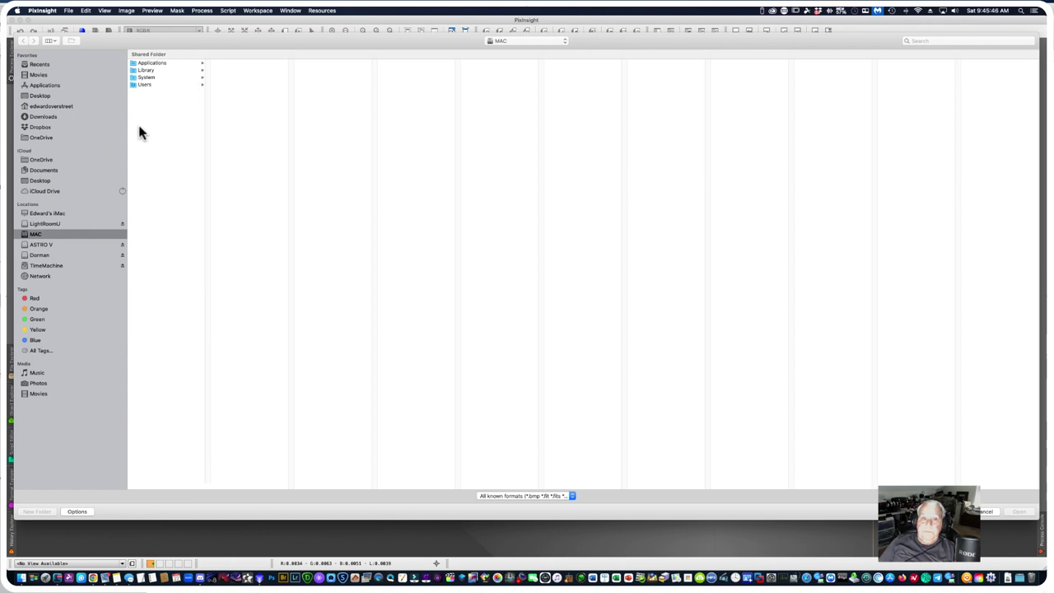
{"action": "left_click", "coordinate": [43, 246]}
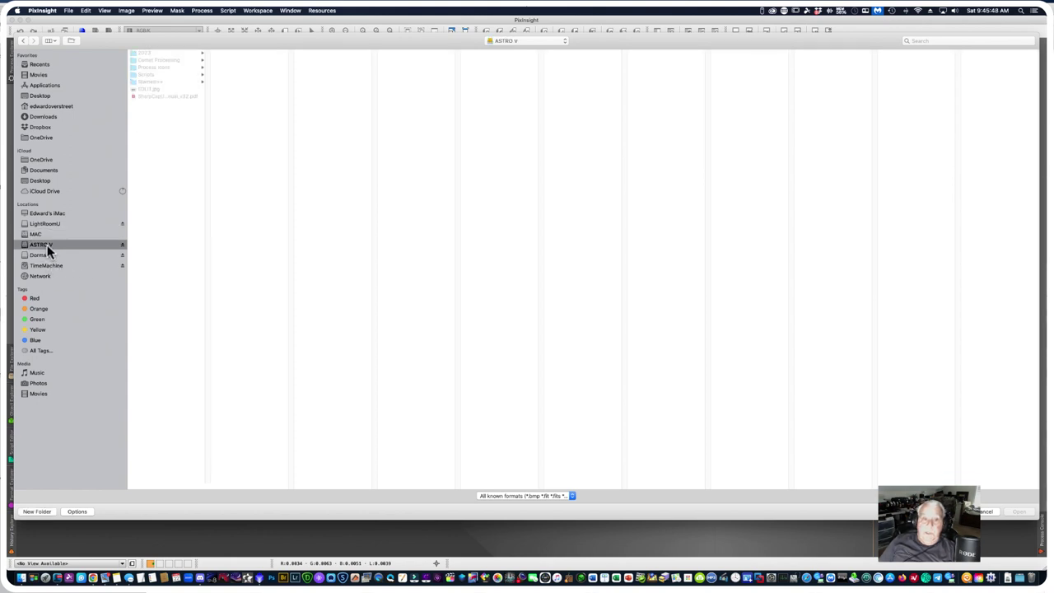
{"action": "left_click", "coordinate": [145, 52]}
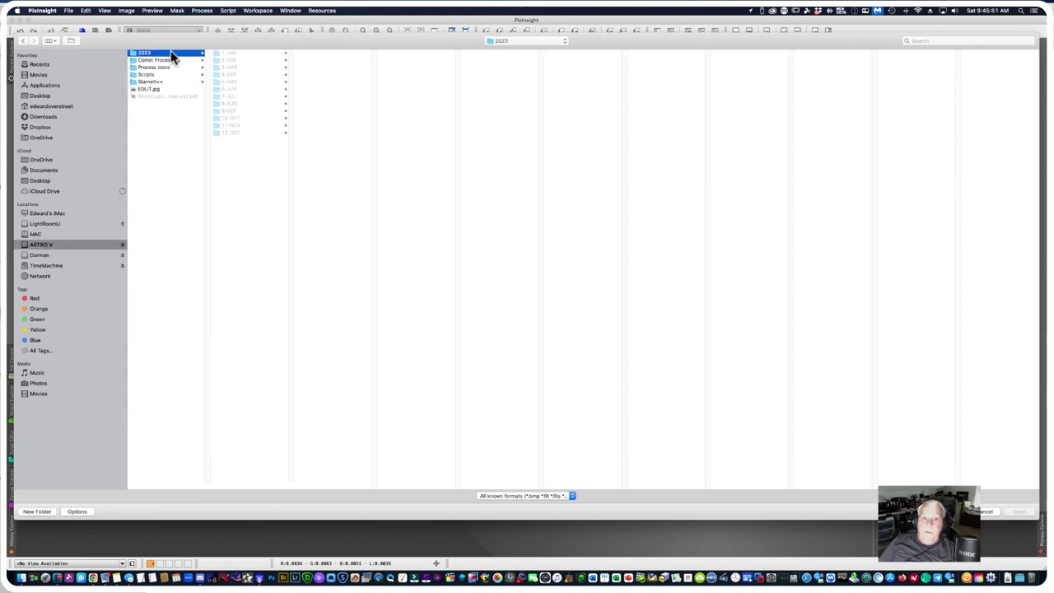
{"action": "left_click", "coordinate": [231, 75]}
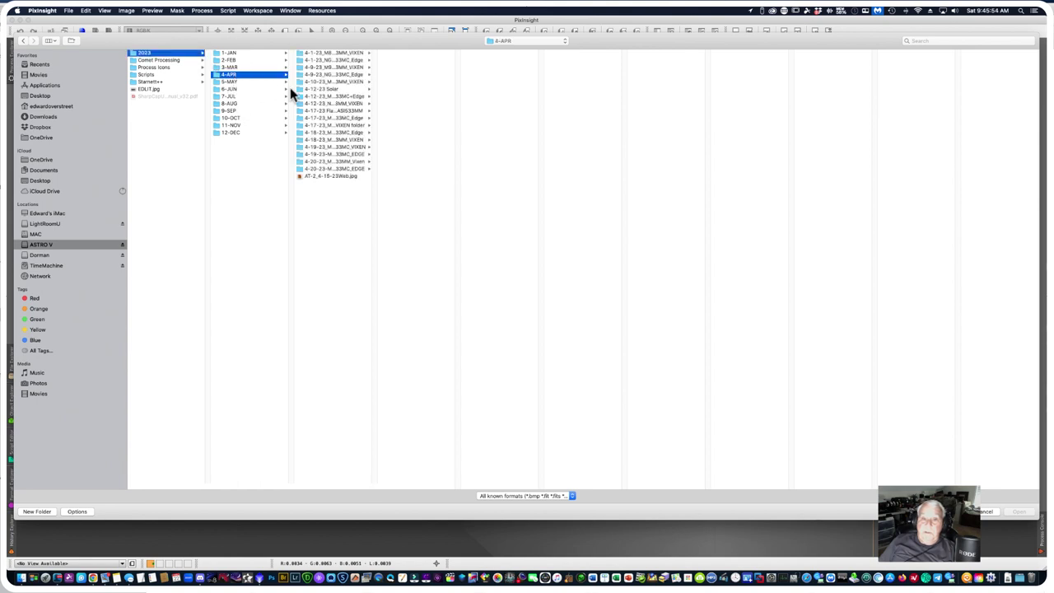
{"action": "left_click", "coordinate": [344, 169]}
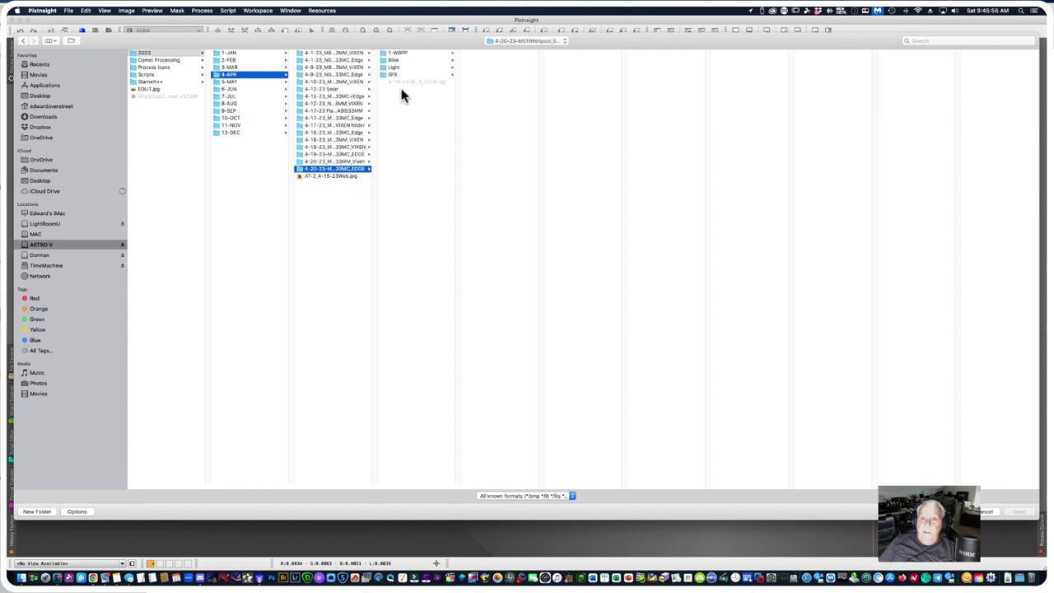
{"action": "left_click", "coordinate": [400, 54]}
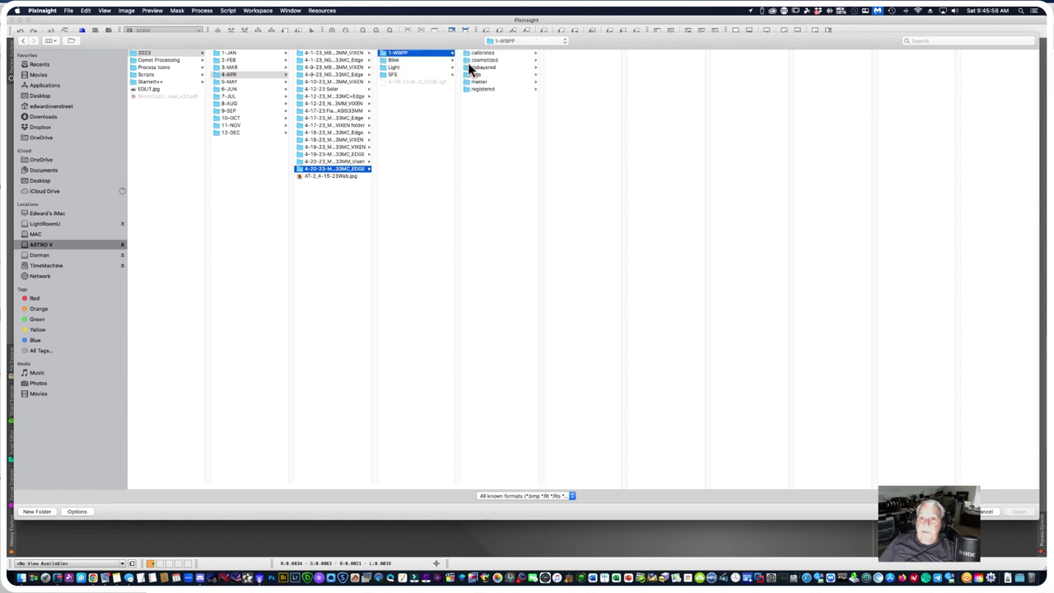
{"action": "left_click", "coordinate": [485, 82]}
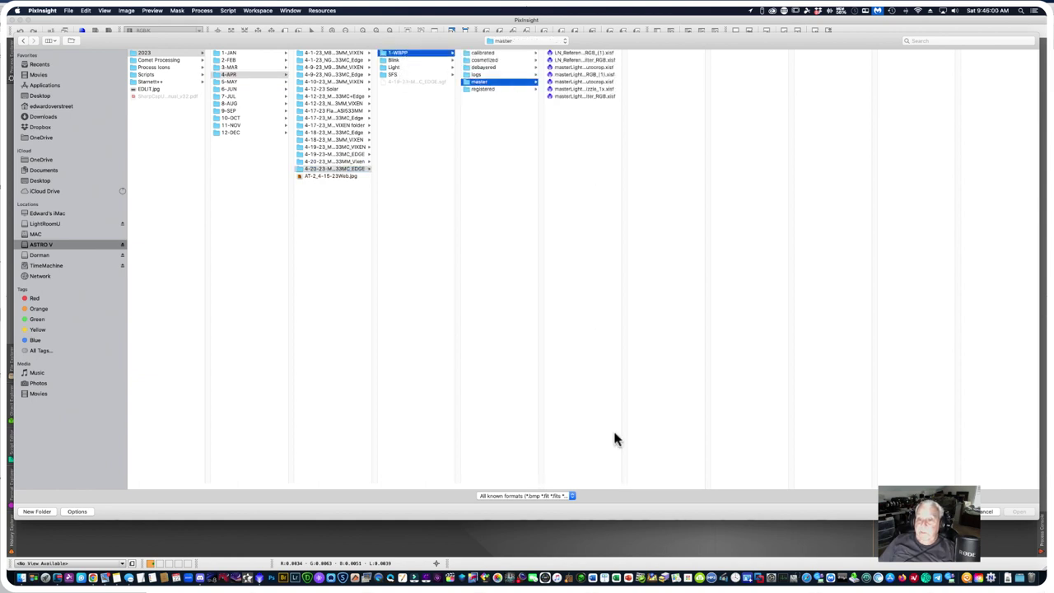
{"action": "left_click_drag", "start_coordinate": [624, 486], "coordinate": [757, 482]}
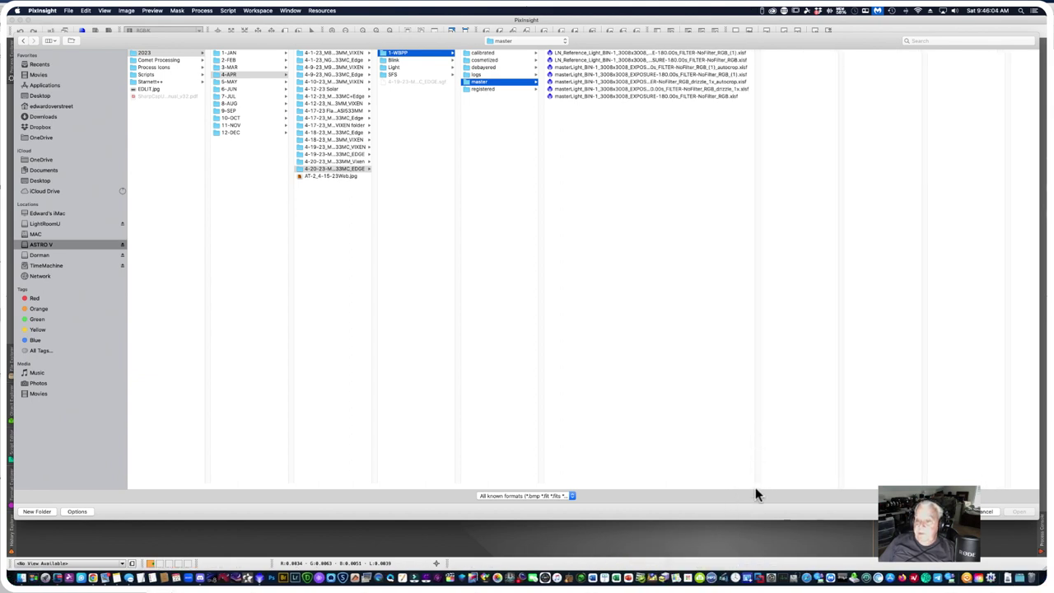
{"action": "left_click_drag", "start_coordinate": [755, 489], "coordinate": [849, 480]}
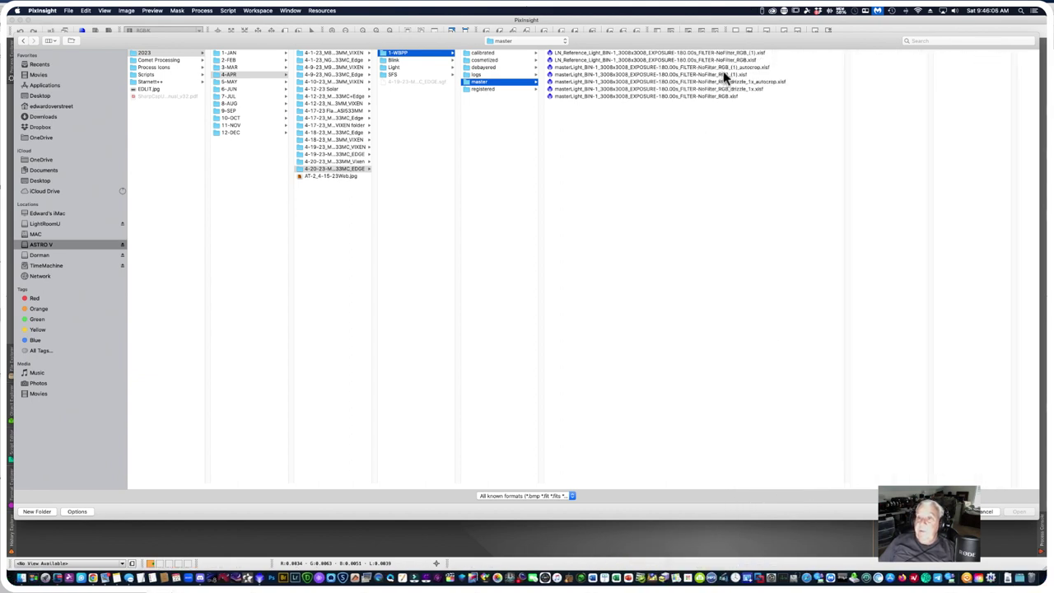
{"action": "left_click", "coordinate": [767, 81]}
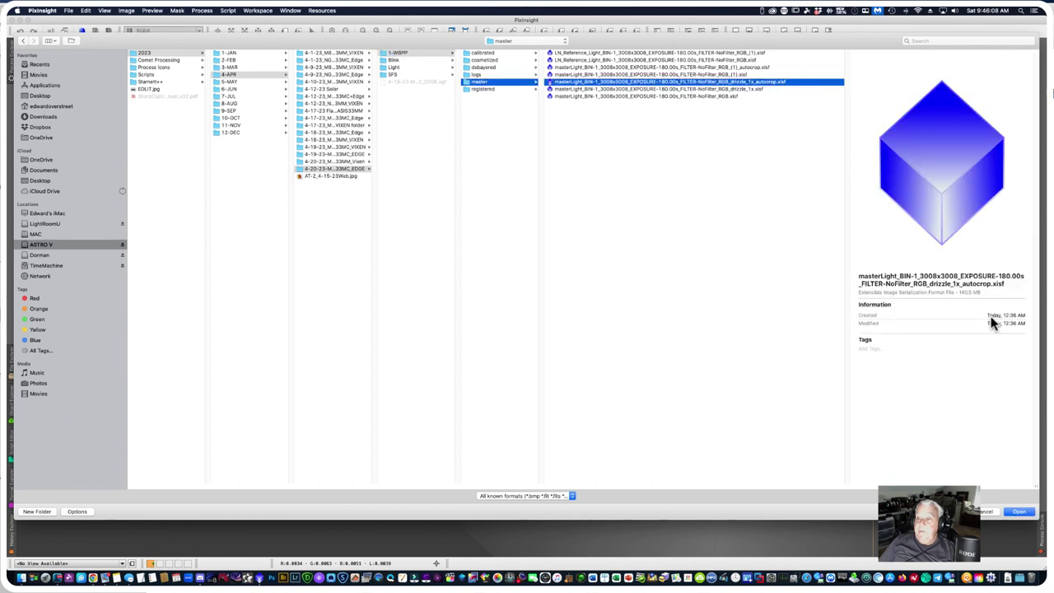
{"action": "left_click", "coordinate": [1017, 511]}
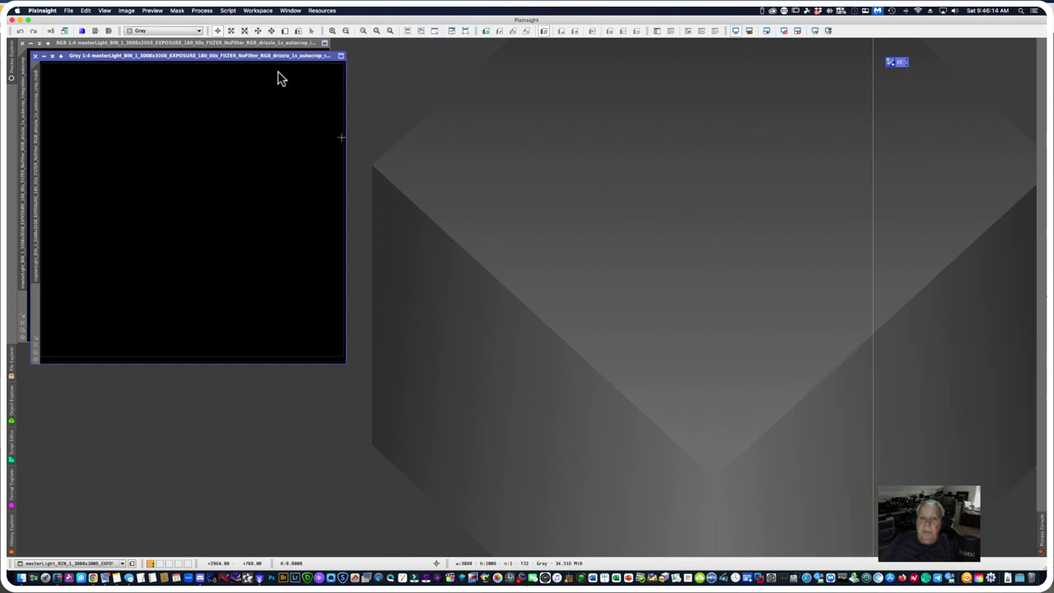
Step: Bring up the ScreenTransferFunction process
{"action": "left_click", "coordinate": [202, 11]}
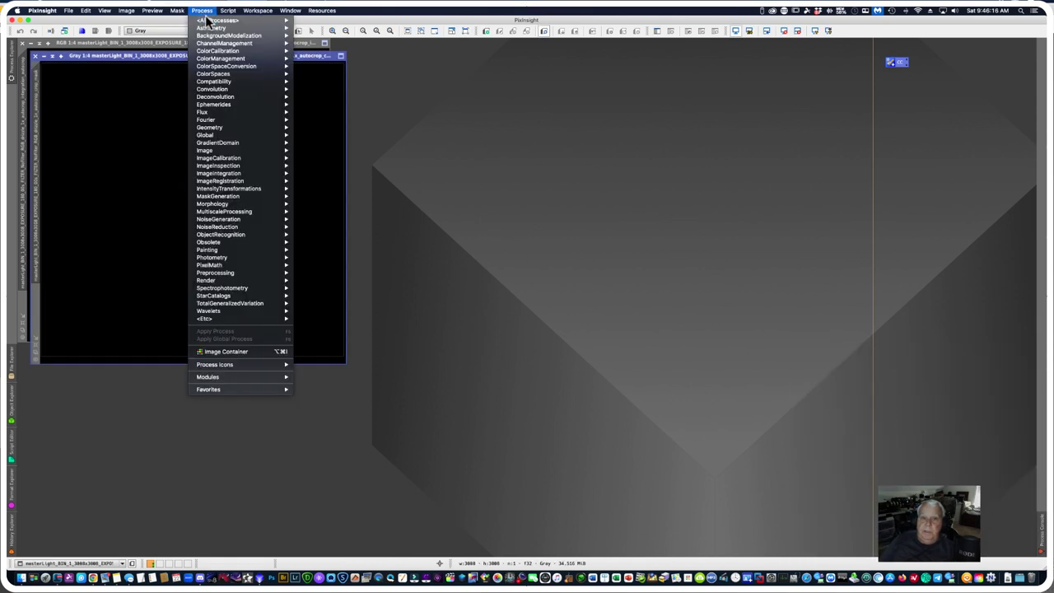
{"action": "mouse_move", "coordinate": [207, 22]}
{"action": "scroll", "coordinate": [333, 490], "scroll_direction": "down", "scroll_amount": 1}
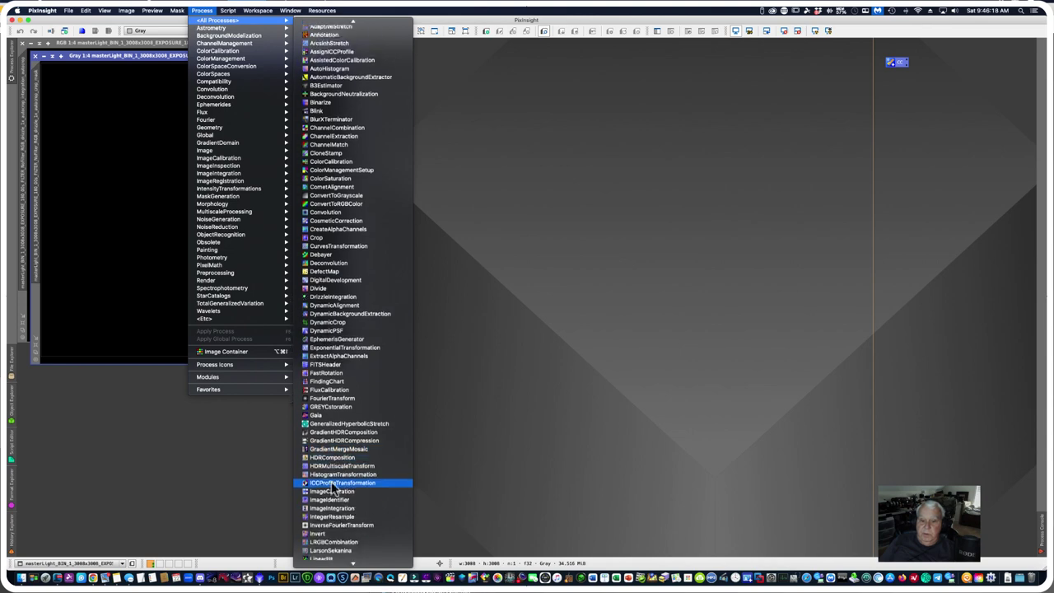
{"action": "scroll", "coordinate": [334, 489], "scroll_direction": "down", "scroll_amount": 10}
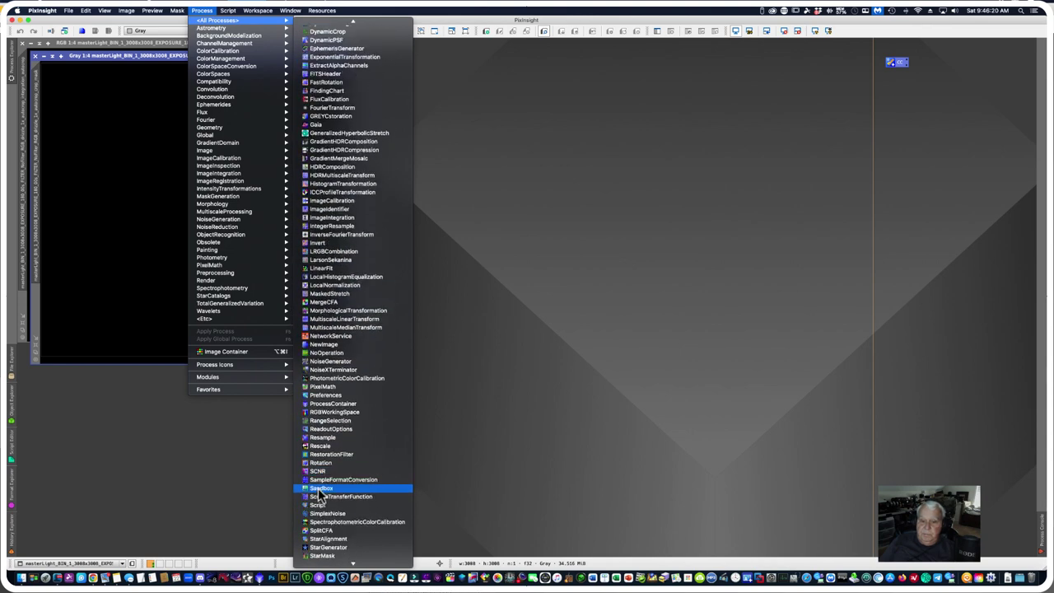
{"action": "scroll", "coordinate": [321, 494], "scroll_direction": "down", "scroll_amount": 3}
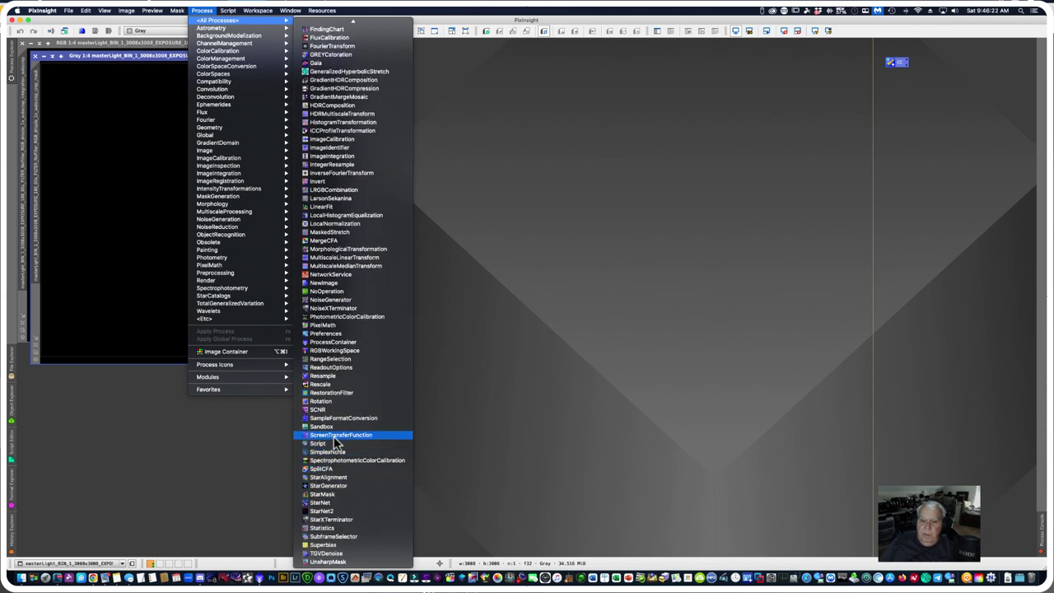
{"action": "left_click", "coordinate": [337, 436]}
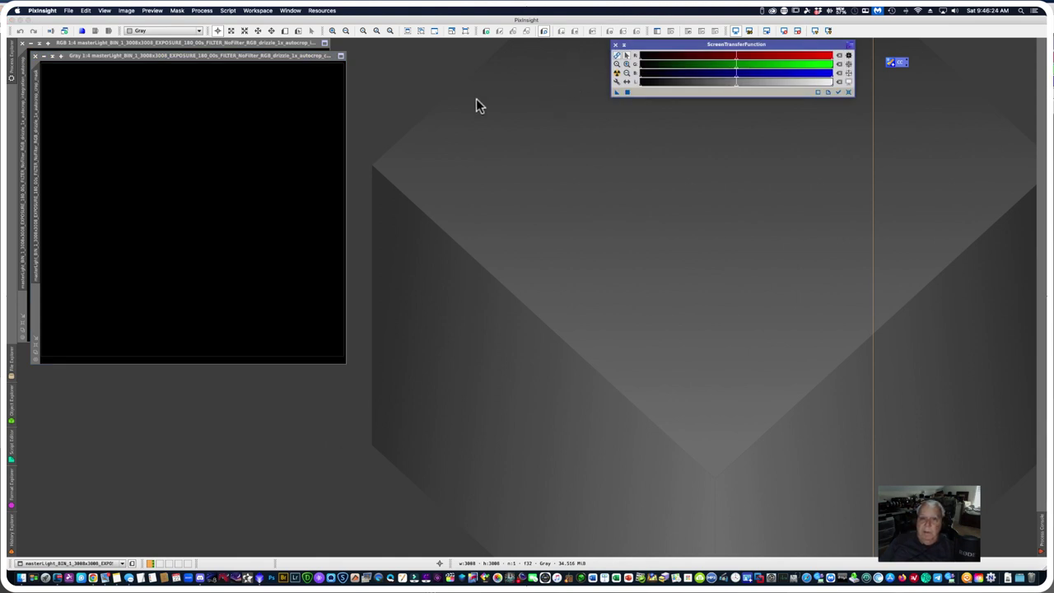
Step: Close the grayscale crop mask image and auto-stretch the RGB master light's display with the RGB channels unlinked
{"action": "left_click_drag", "start_coordinate": [88, 56], "coordinate": [205, 88]}
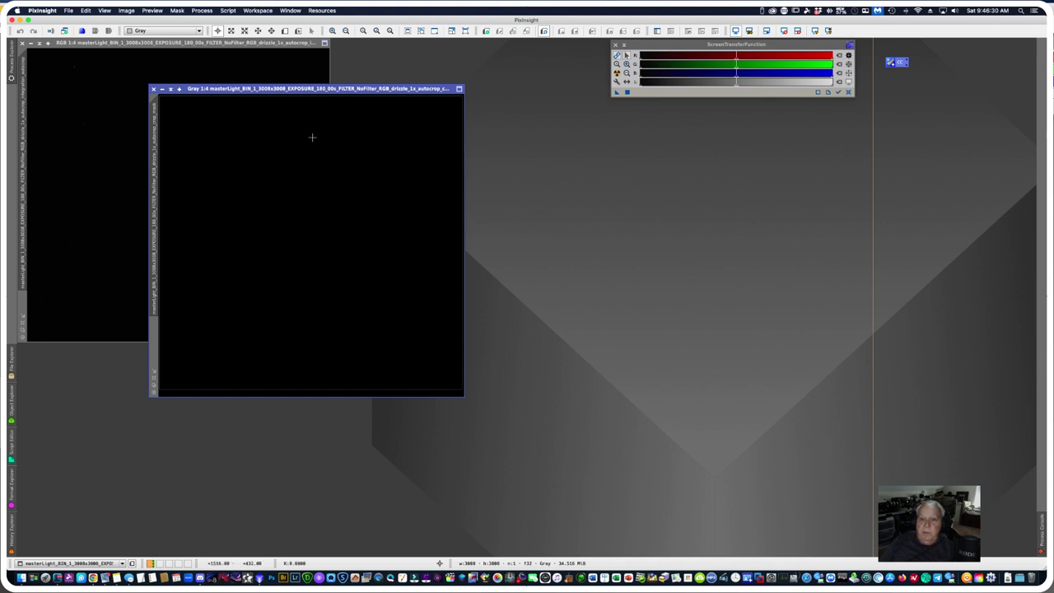
{"action": "left_click", "coordinate": [153, 88]}
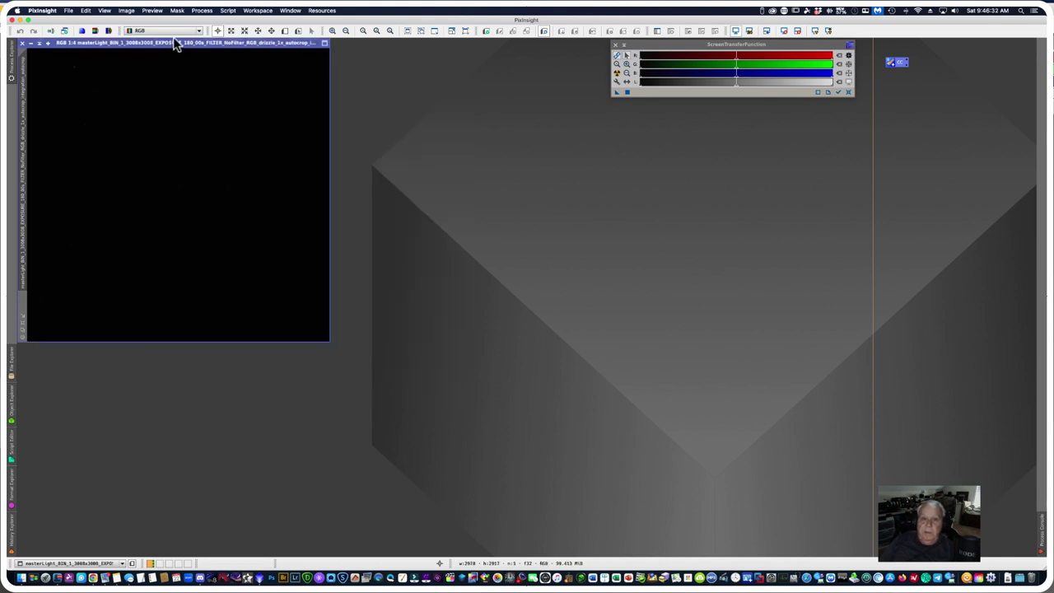
{"action": "left_click_drag", "start_coordinate": [181, 47], "coordinate": [326, 72]}
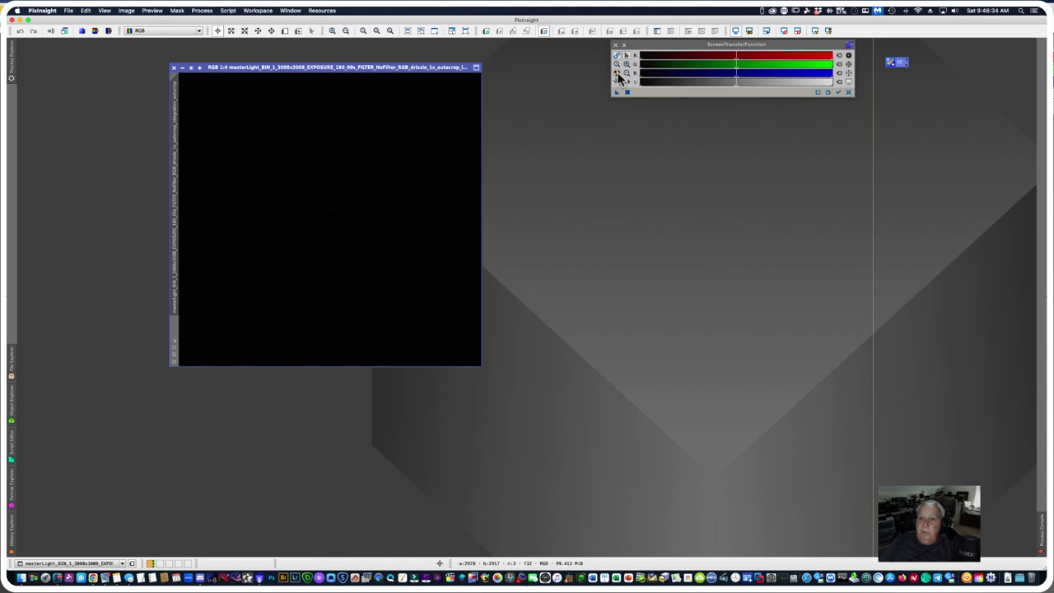
{"action": "left_click", "coordinate": [618, 75]}
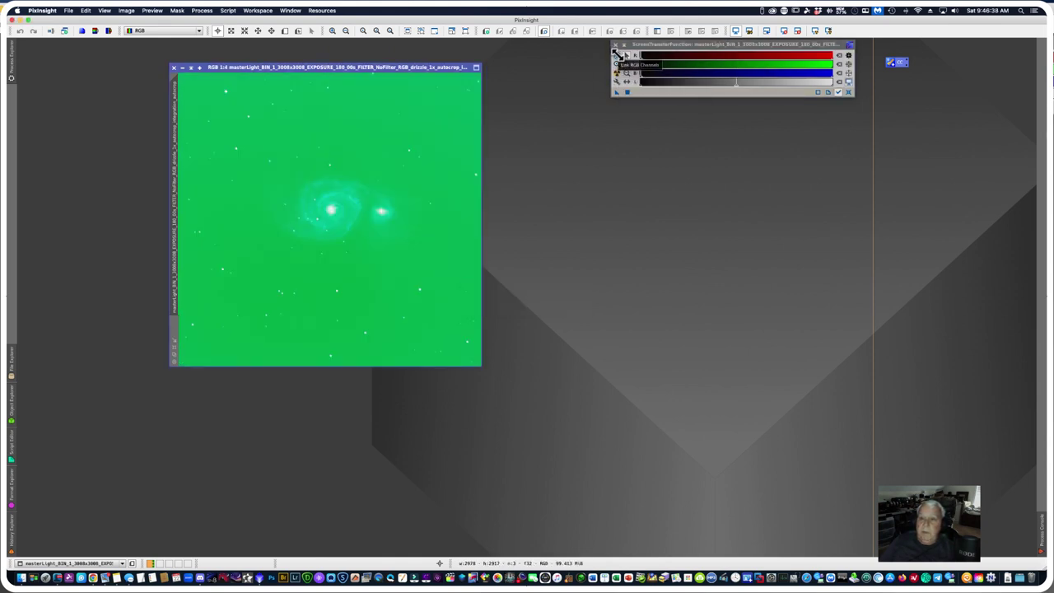
{"action": "left_click", "coordinate": [618, 75]}
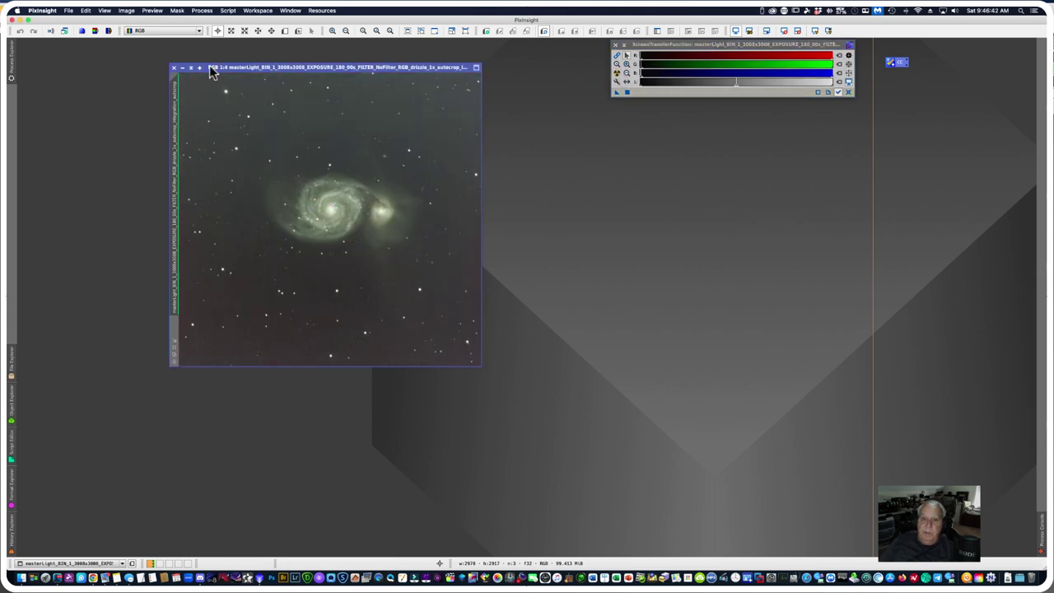
Step: Zoom the M51 image to 1:3, enlarge its window and place it clear of the ScreenTransferFunction window
{"action": "left_click_drag", "start_coordinate": [207, 67], "coordinate": [194, 60]}
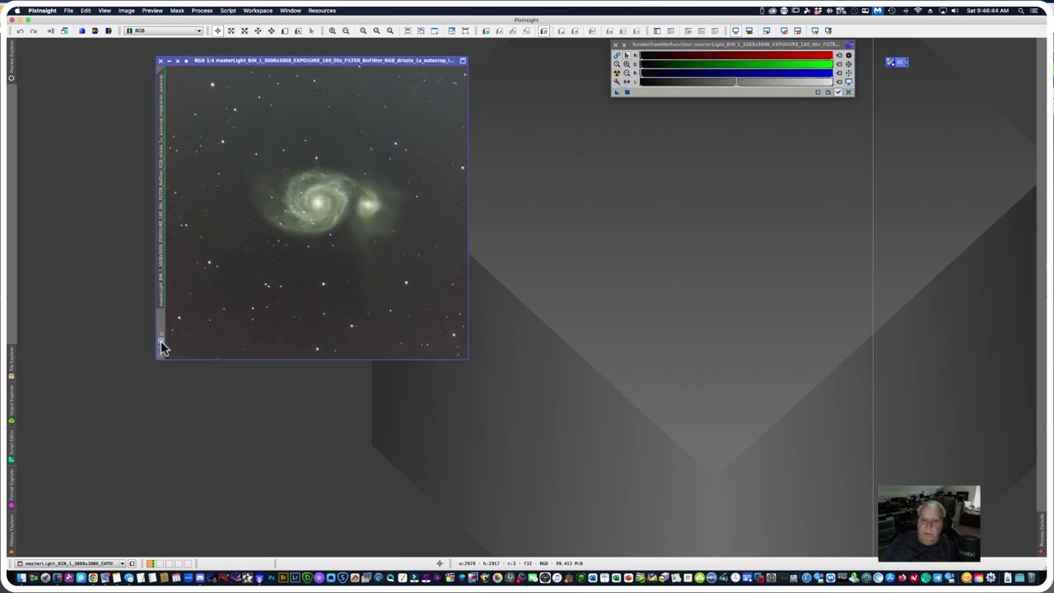
{"action": "key", "text": "ctrl+plus"}
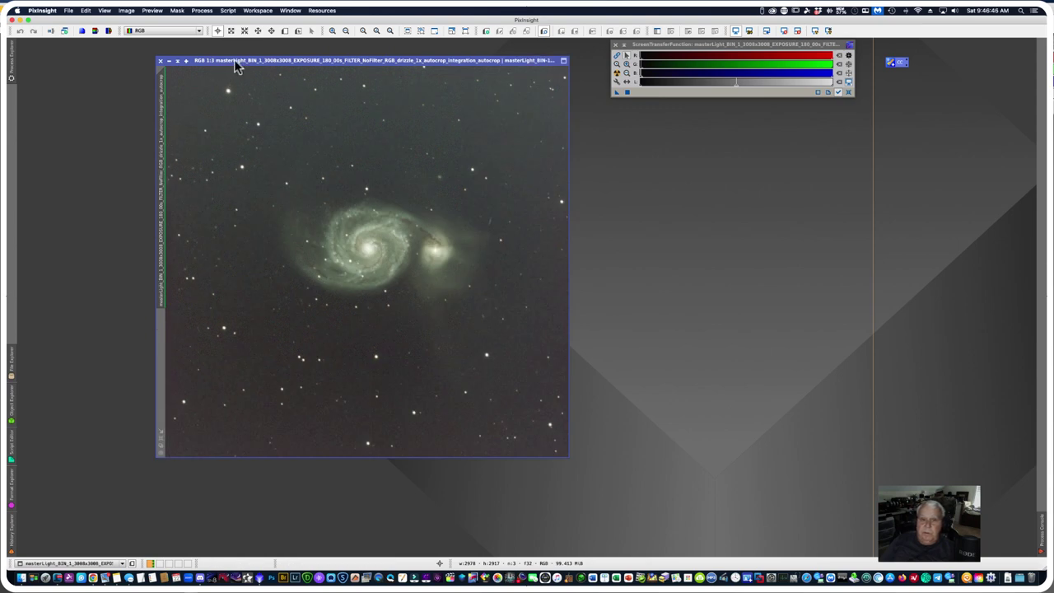
{"action": "left_click_drag", "start_coordinate": [235, 67], "coordinate": [185, 65]}
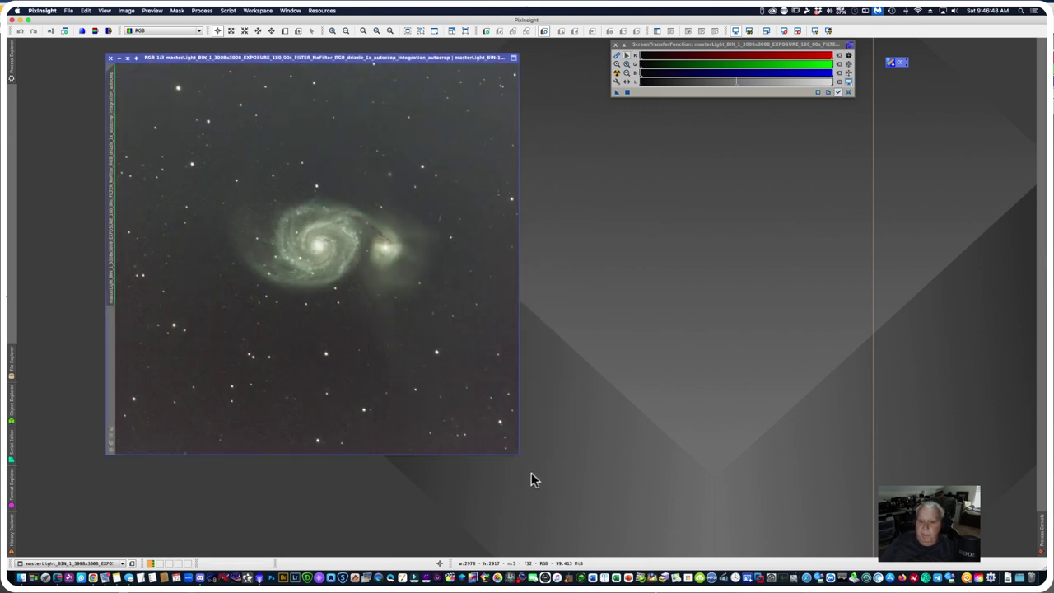
{"action": "left_click_drag", "start_coordinate": [516, 453], "coordinate": [656, 539]}
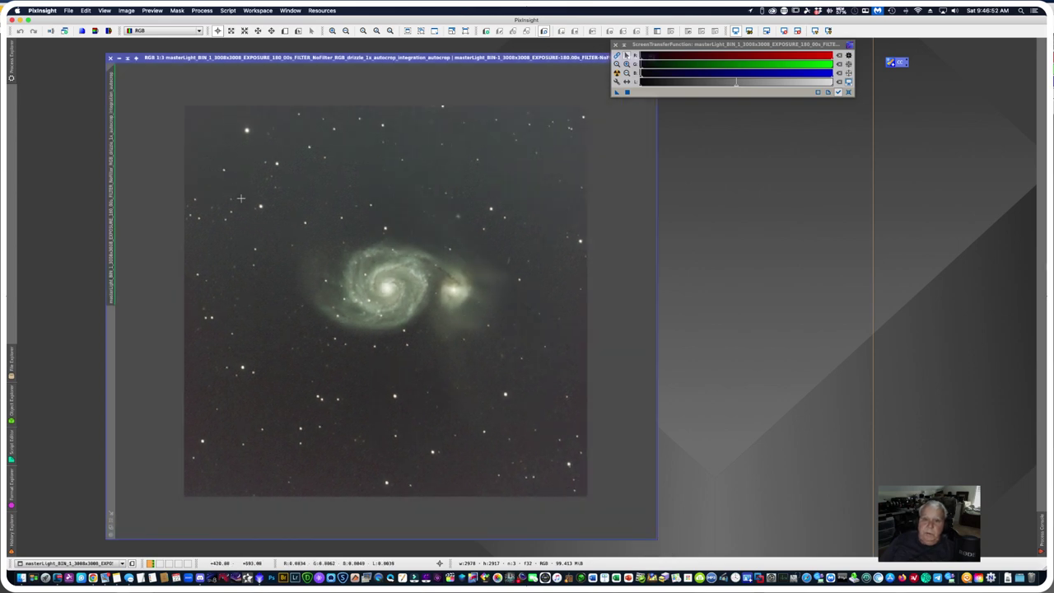
{"action": "left_click_drag", "start_coordinate": [261, 60], "coordinate": [212, 58]}
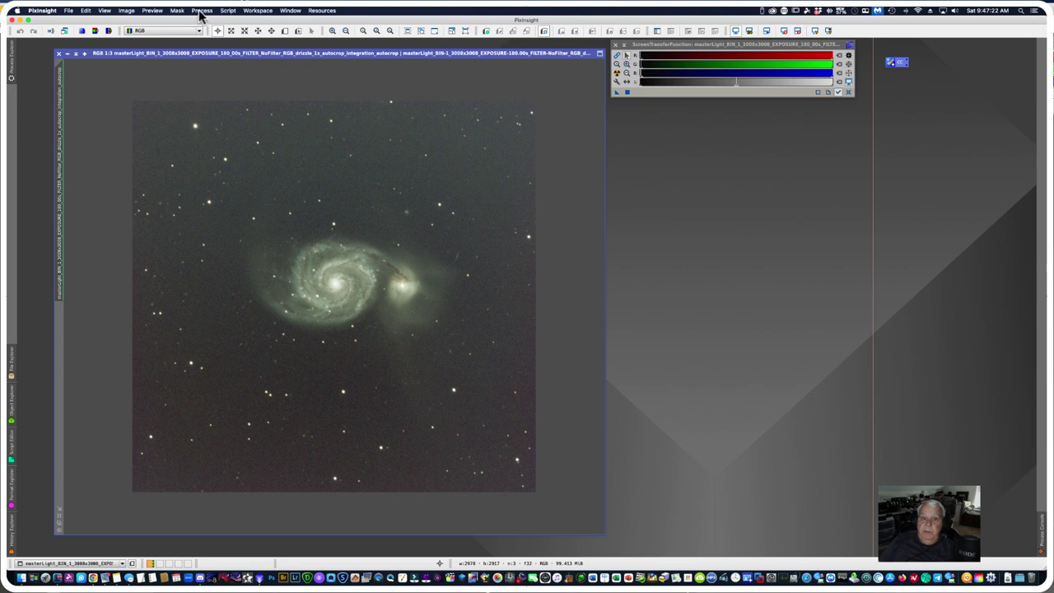
Step: Apply BlurXTerminator to the M51 image with Sharpen Stars 0.50, Adjust Star Halos -0.30, Automatic PSF and Sharpen Nonstellar 0.90, and inspect the galaxy up close
{"action": "left_click", "coordinate": [202, 11]}
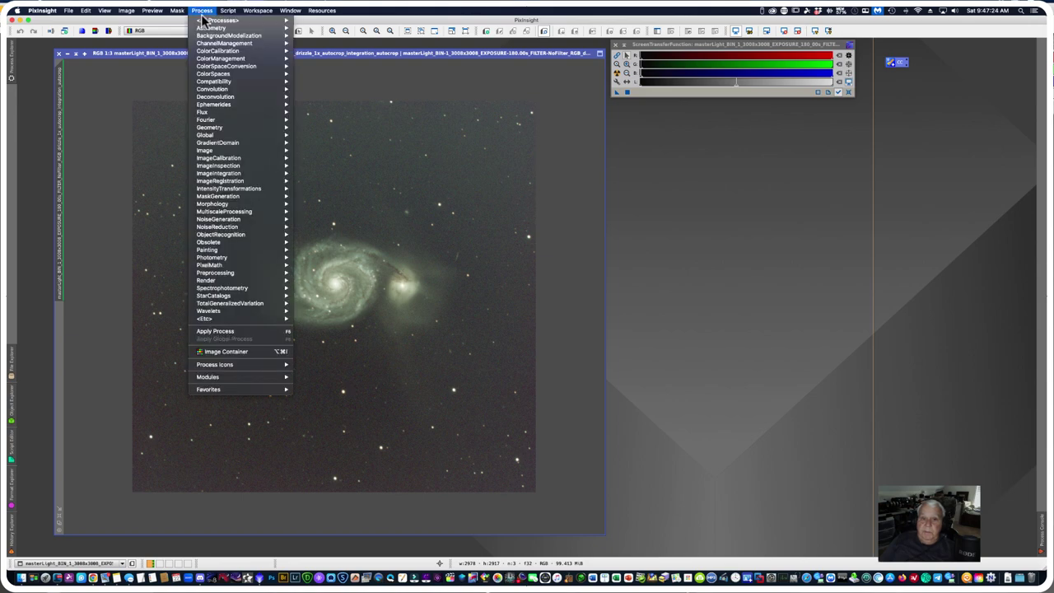
{"action": "mouse_move", "coordinate": [215, 20]}
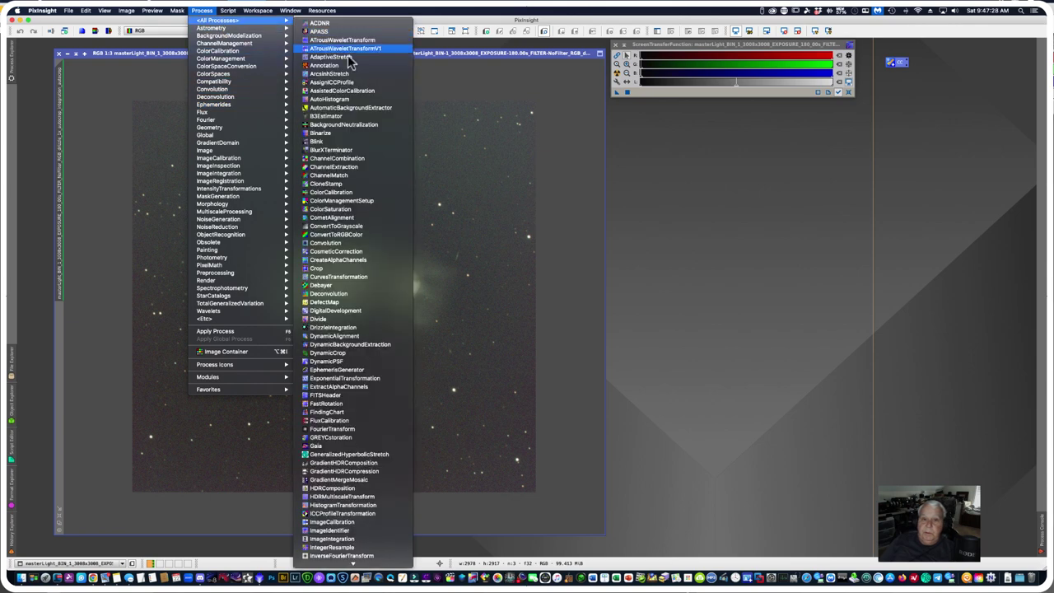
{"action": "left_click", "coordinate": [346, 154]}
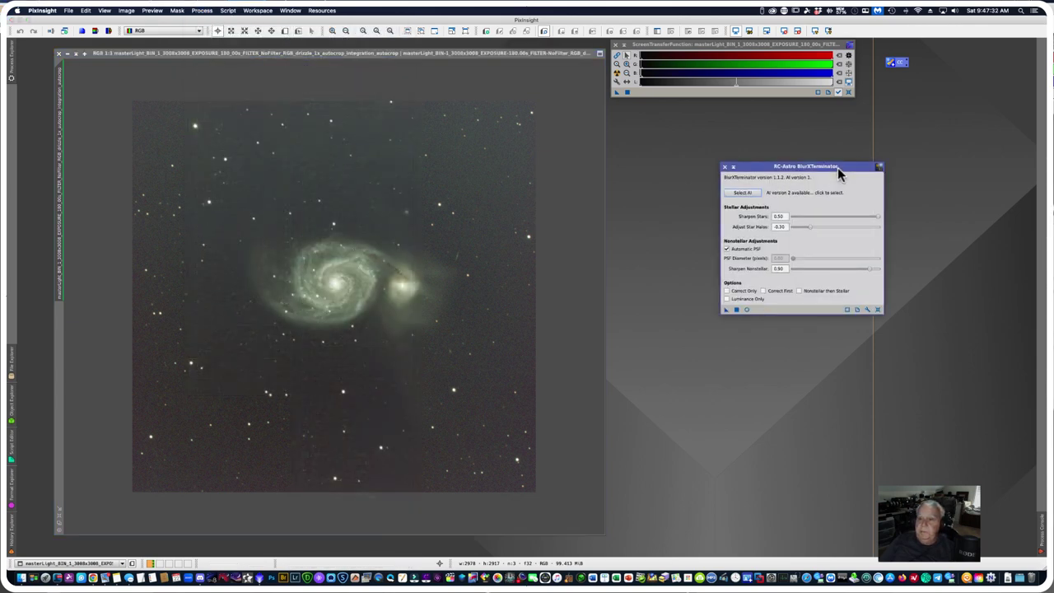
{"action": "left_click_drag", "start_coordinate": [838, 172], "coordinate": [666, 165]}
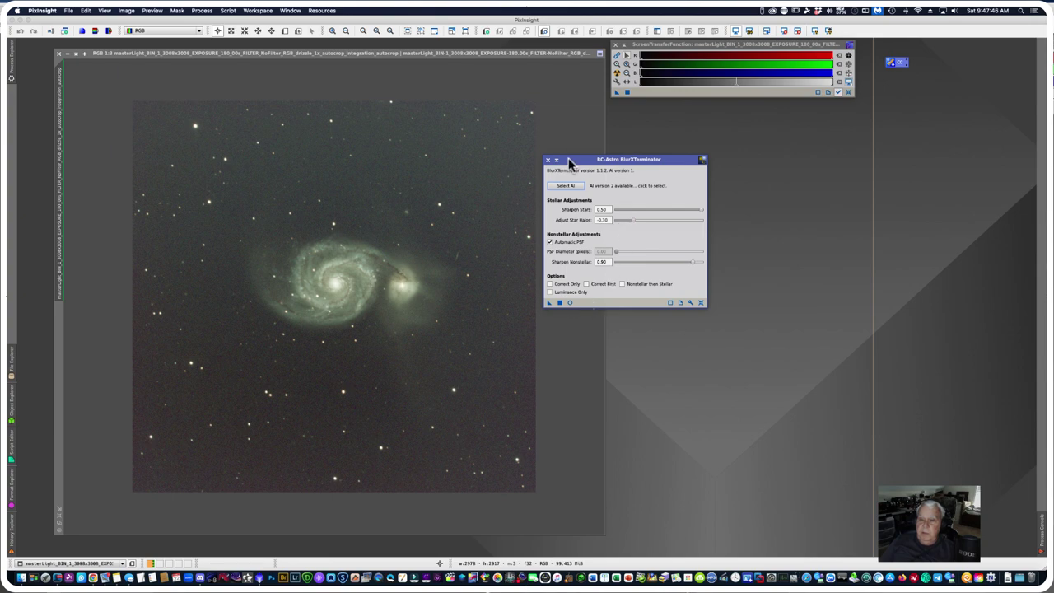
{"action": "left_click_drag", "start_coordinate": [589, 161], "coordinate": [670, 129]}
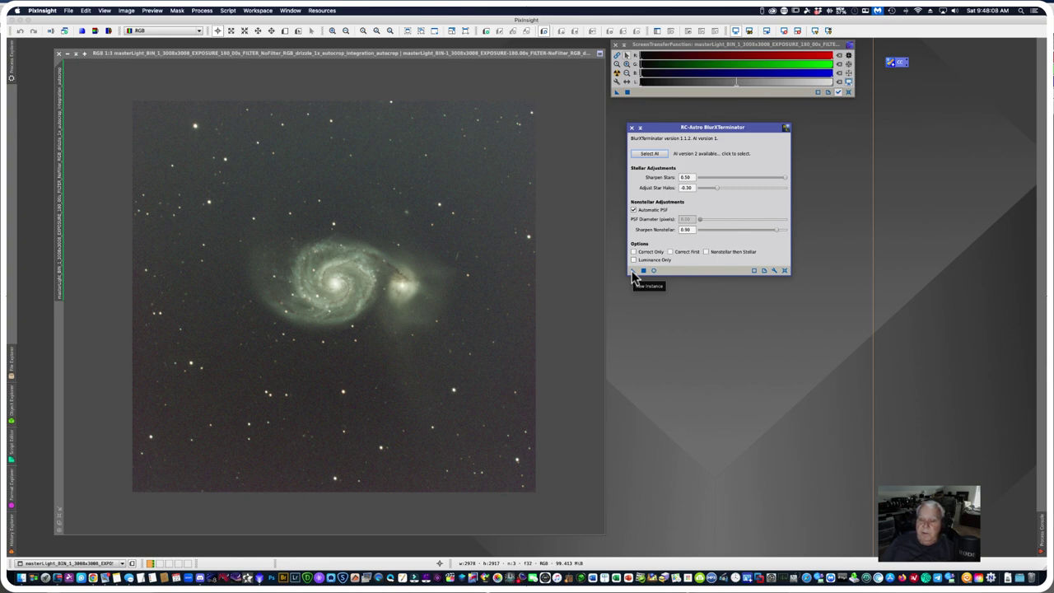
{"action": "left_click_drag", "start_coordinate": [631, 270], "coordinate": [337, 352]}
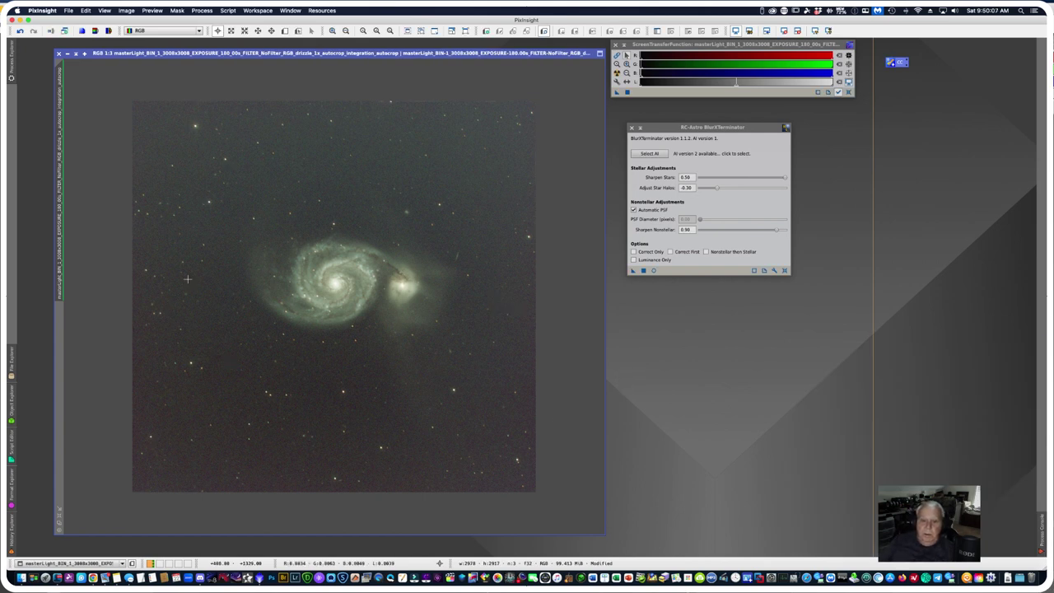
{"action": "scroll", "coordinate": [272, 278], "scroll_direction": "up", "scroll_amount": 2}
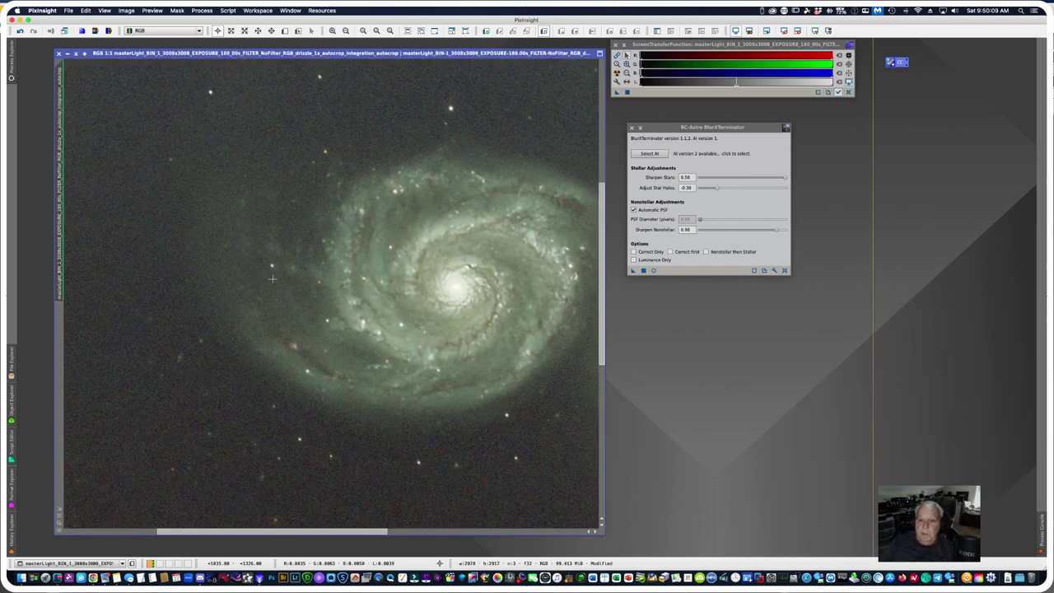
{"action": "scroll", "coordinate": [265, 281], "scroll_direction": "down", "scroll_amount": 1}
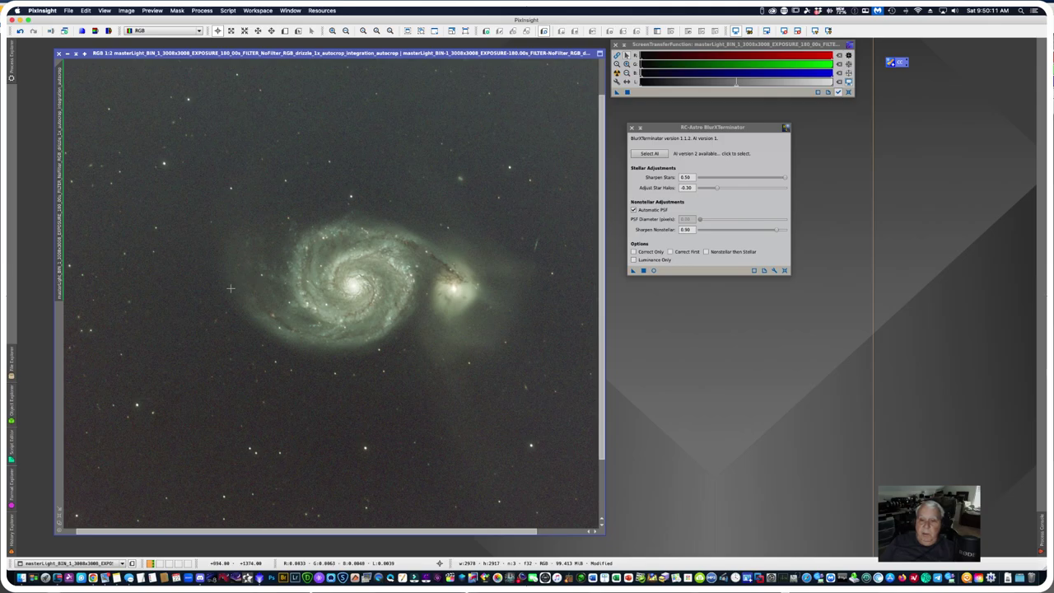
Step: View the M51 image at 1:3, then close and reopen BlurXTerminator and store its settings as a process icon below the CC icon
{"action": "scroll", "coordinate": [230, 288], "scroll_direction": "down", "scroll_amount": 1}
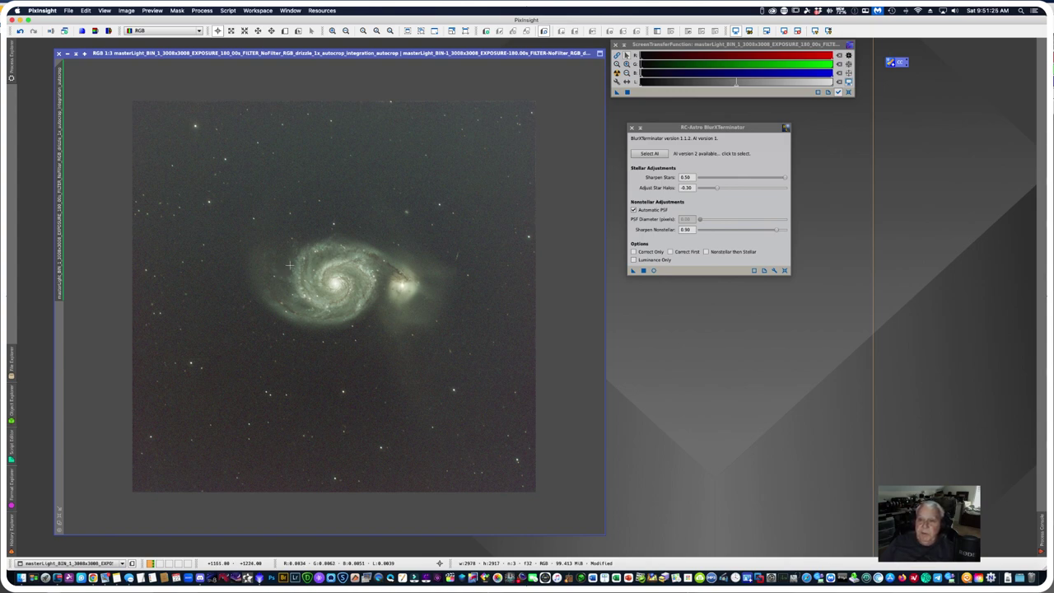
{"action": "left_click", "coordinate": [631, 129]}
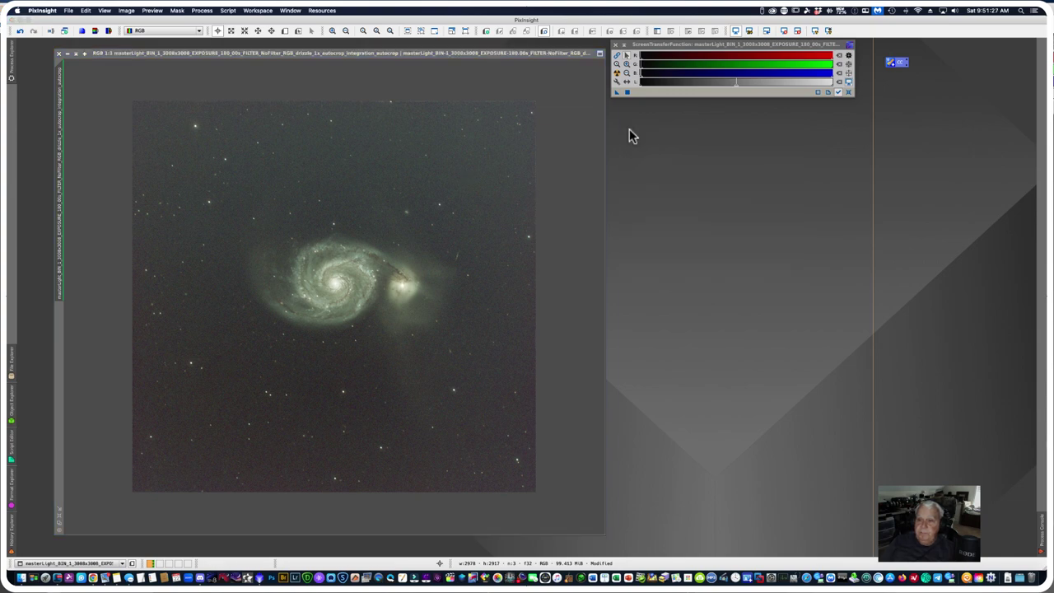
{"action": "left_click", "coordinate": [198, 11]}
{"action": "mouse_move", "coordinate": [212, 20]}
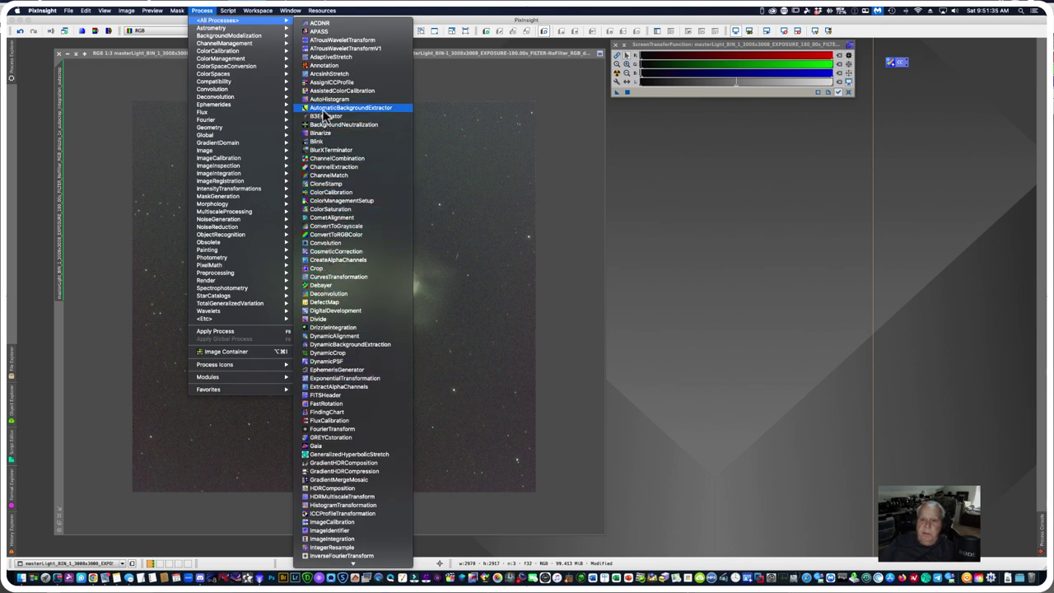
{"action": "left_click", "coordinate": [324, 152]}
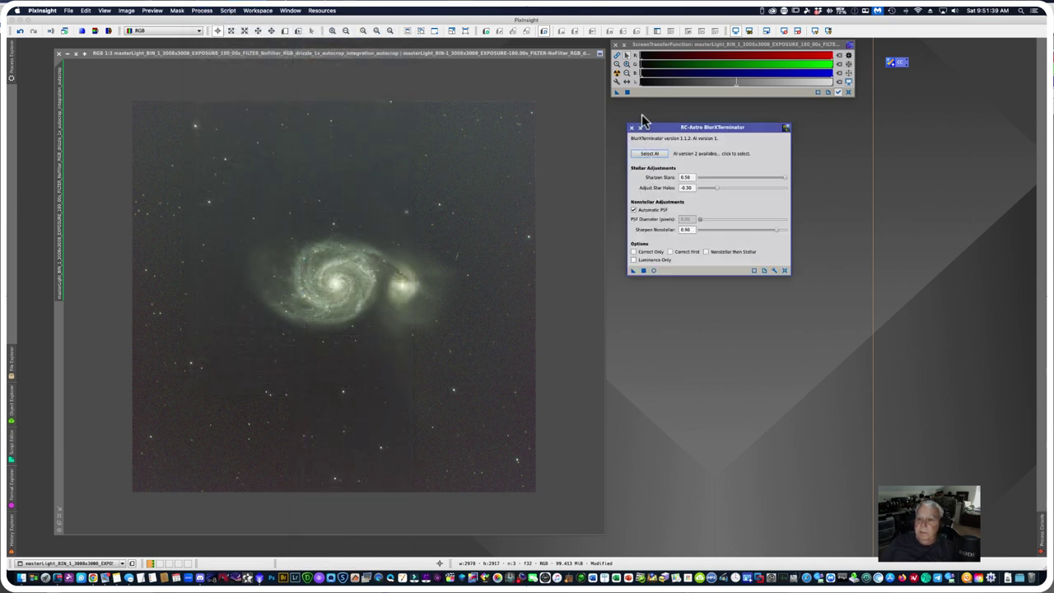
{"action": "left_click_drag", "start_coordinate": [633, 271], "coordinate": [898, 85]}
{"action": "key", "text": "Escape"}
Step: Rename the new BlurXTerminator process icon as Blurex
{"action": "right_click", "coordinate": [897, 85]}
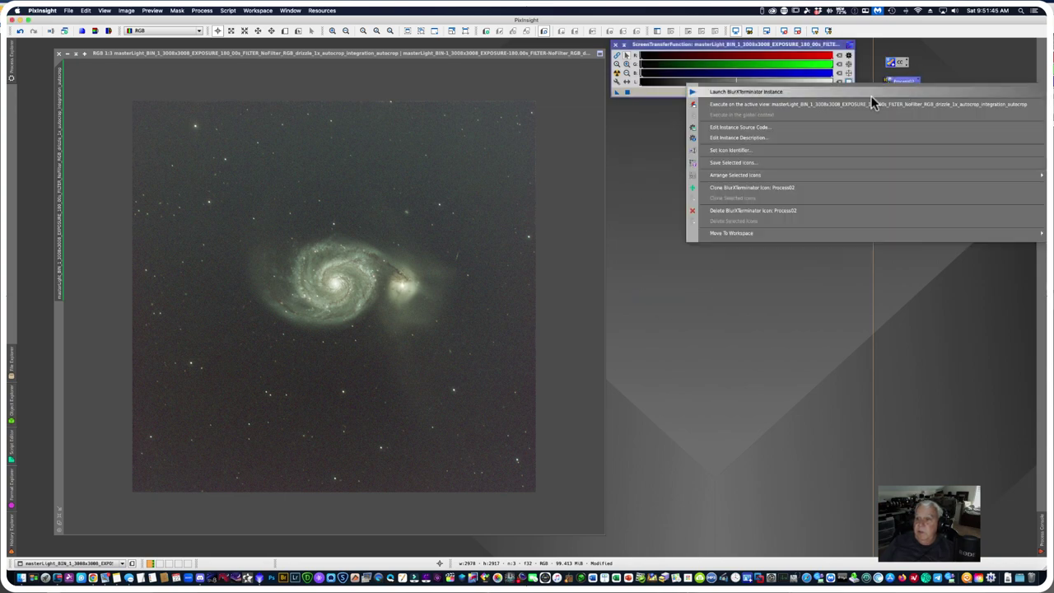
{"action": "left_click", "coordinate": [729, 149]}
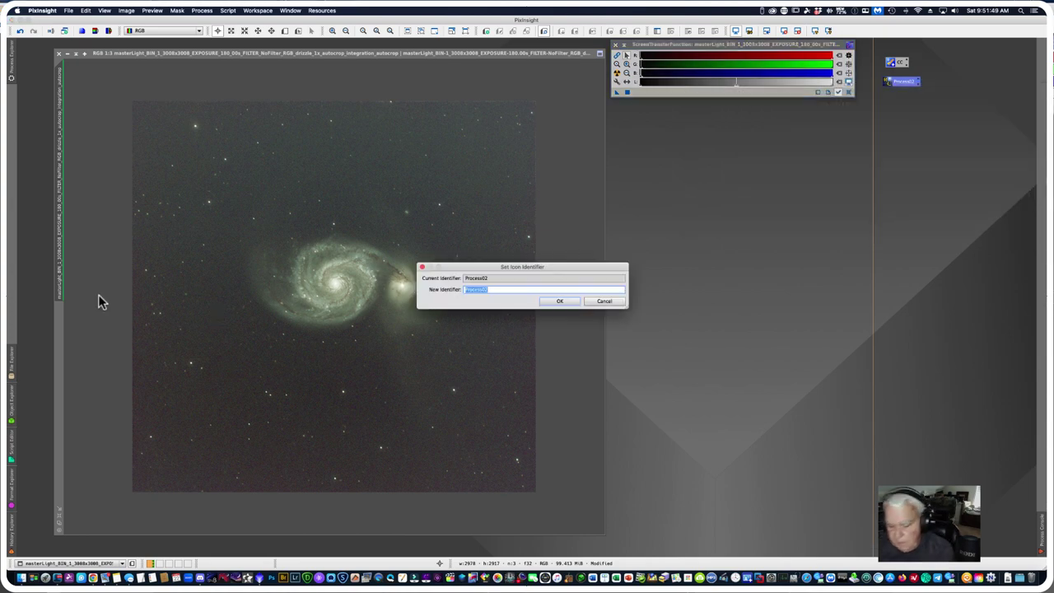
{"action": "type", "text": "BlurE"}
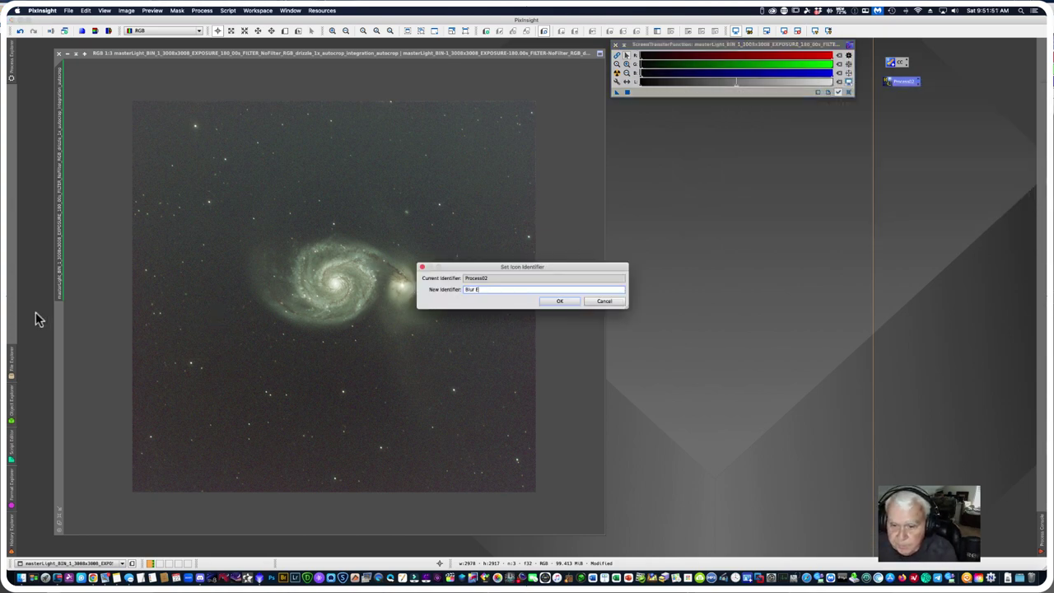
{"action": "type", "text": "x"}
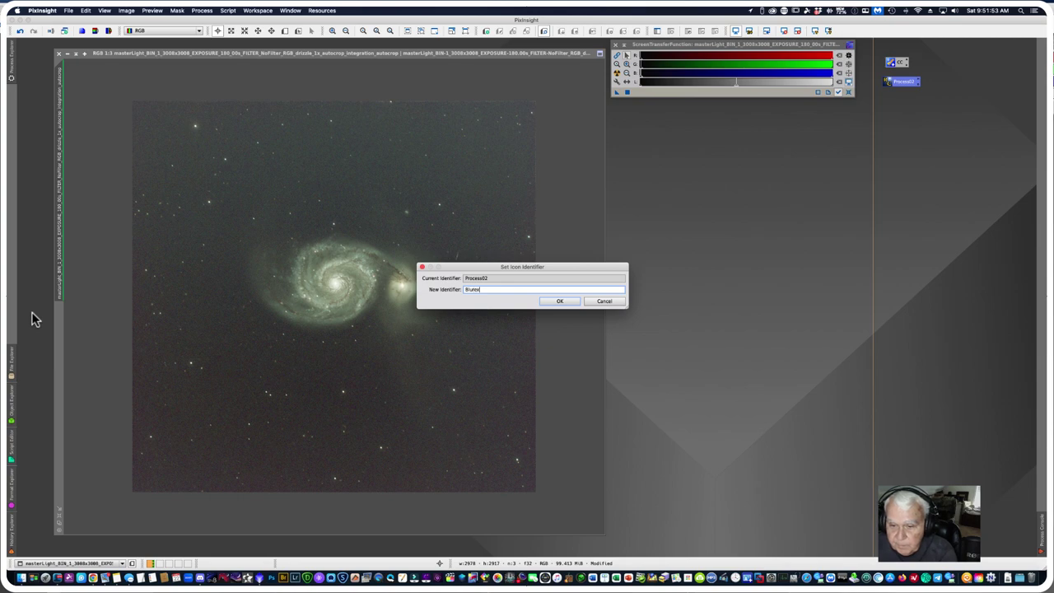
{"action": "key", "text": "Return"}
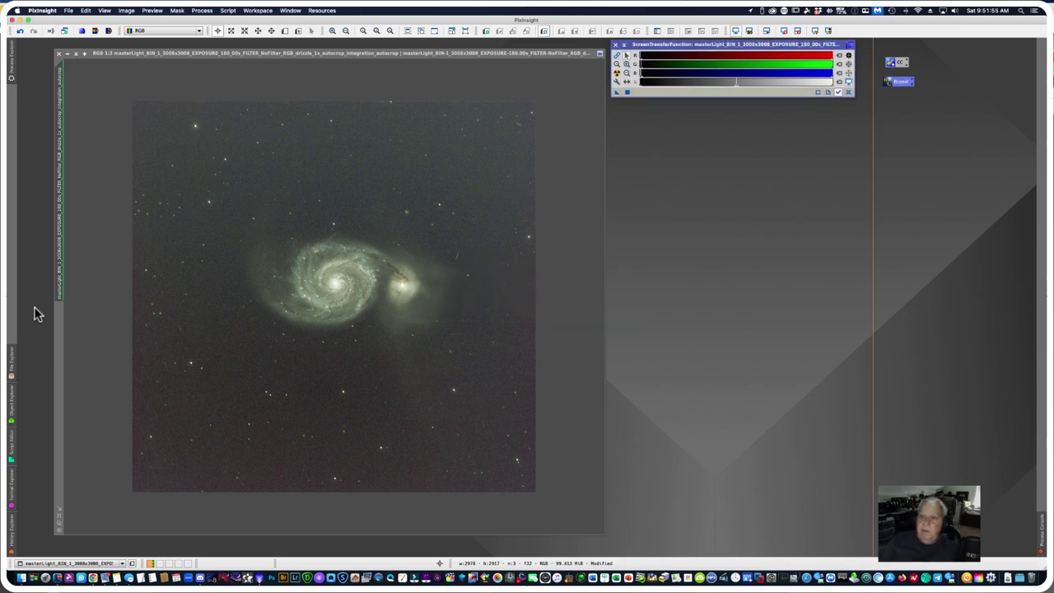
Step: Change the sharpened M51 image's identifier to RGB_BlurX
{"action": "right_click", "coordinate": [69, 193]}
{"action": "left_click", "coordinate": [90, 234]}
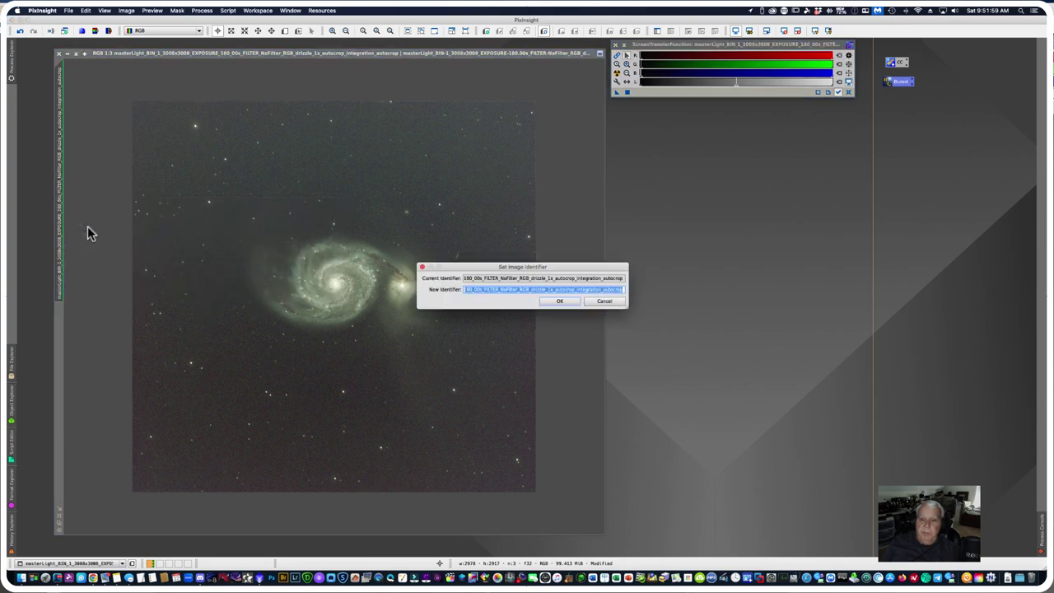
{"action": "type", "text": "RGB"}
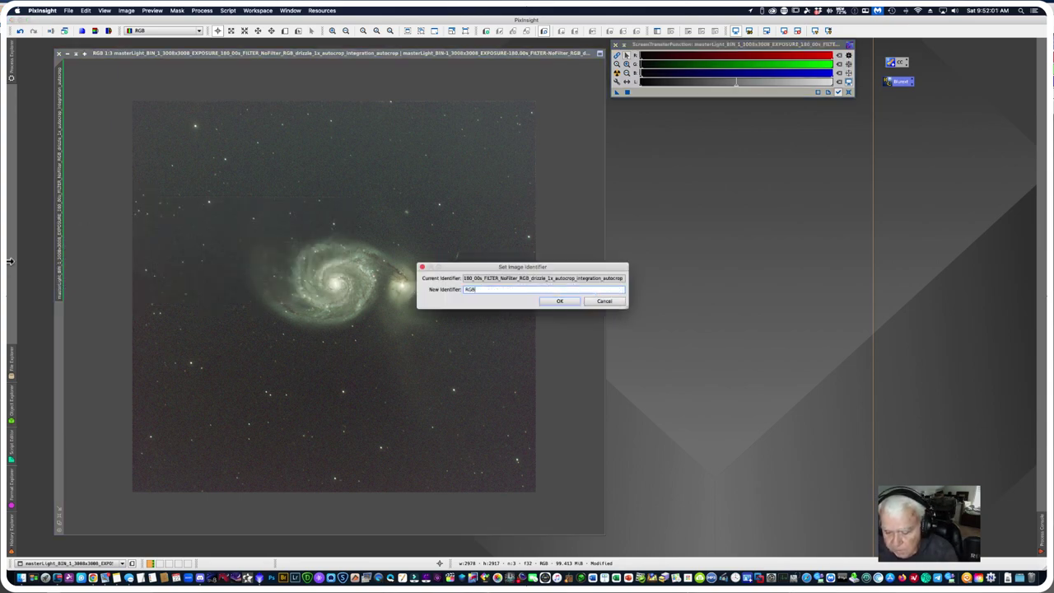
{"action": "type", "text": "urX"}
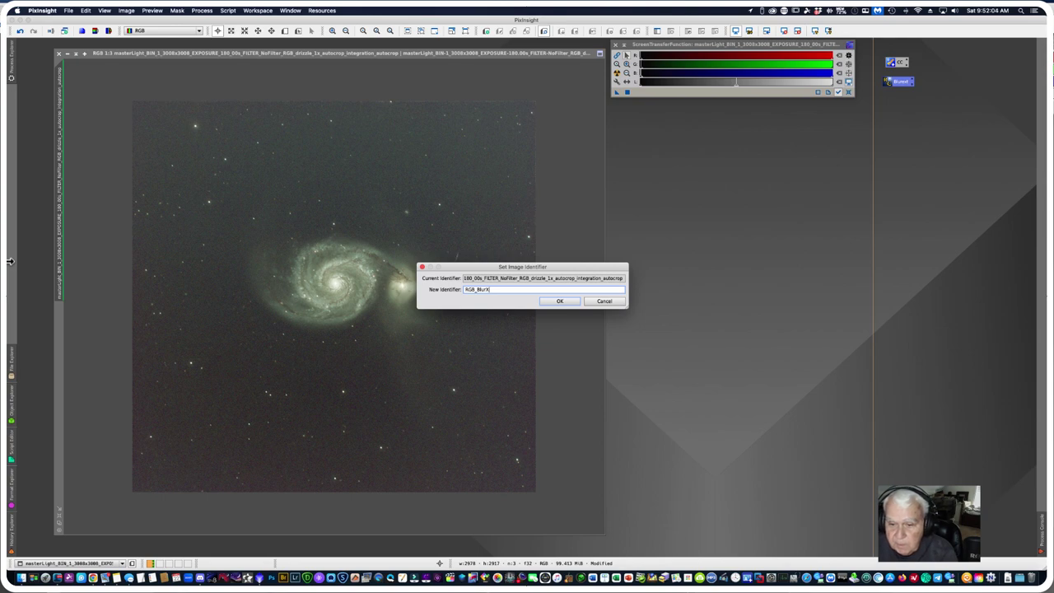
{"action": "key", "text": "Return"}
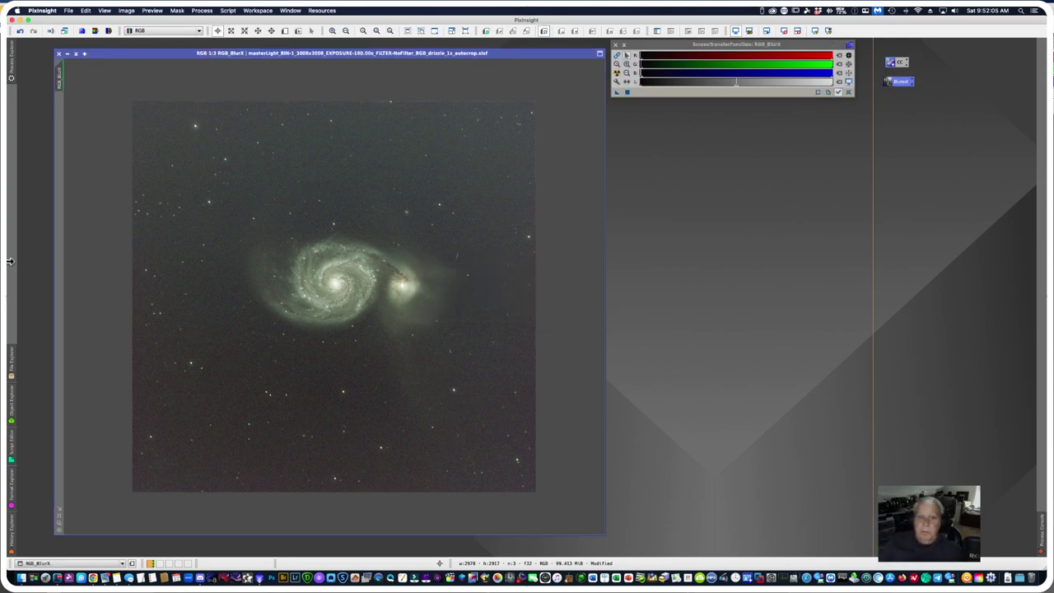
Step: Clone the RGB_BlurX image, park the iconized original below the ScreenTransferFunction window, and show the clone at 1:3
{"action": "left_click_drag", "start_coordinate": [57, 78], "coordinate": [35, 83]}
{"action": "left_click", "coordinate": [66, 52]}
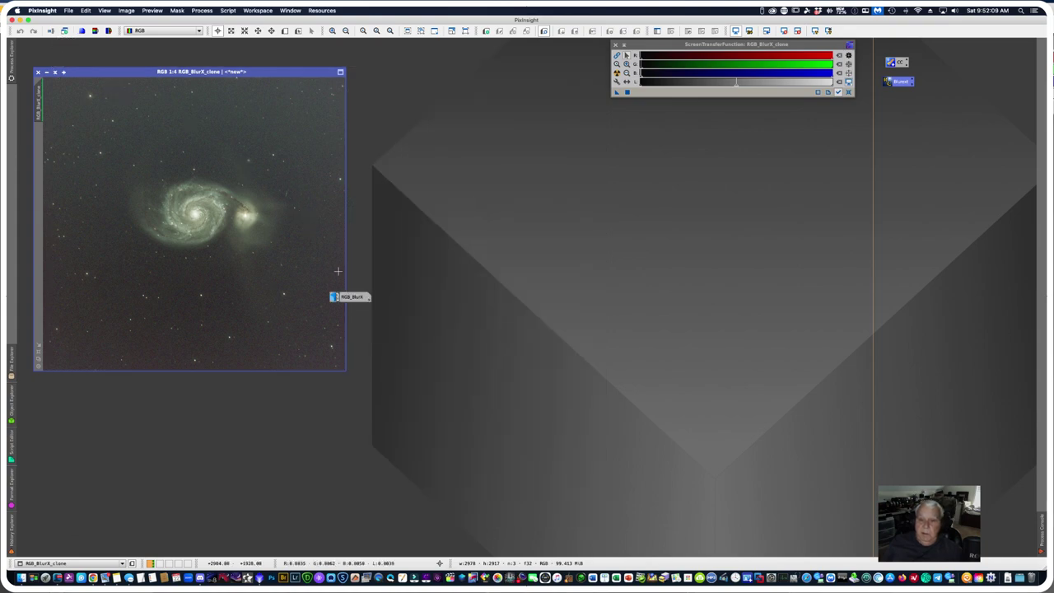
{"action": "left_click_drag", "start_coordinate": [352, 299], "coordinate": [634, 113]}
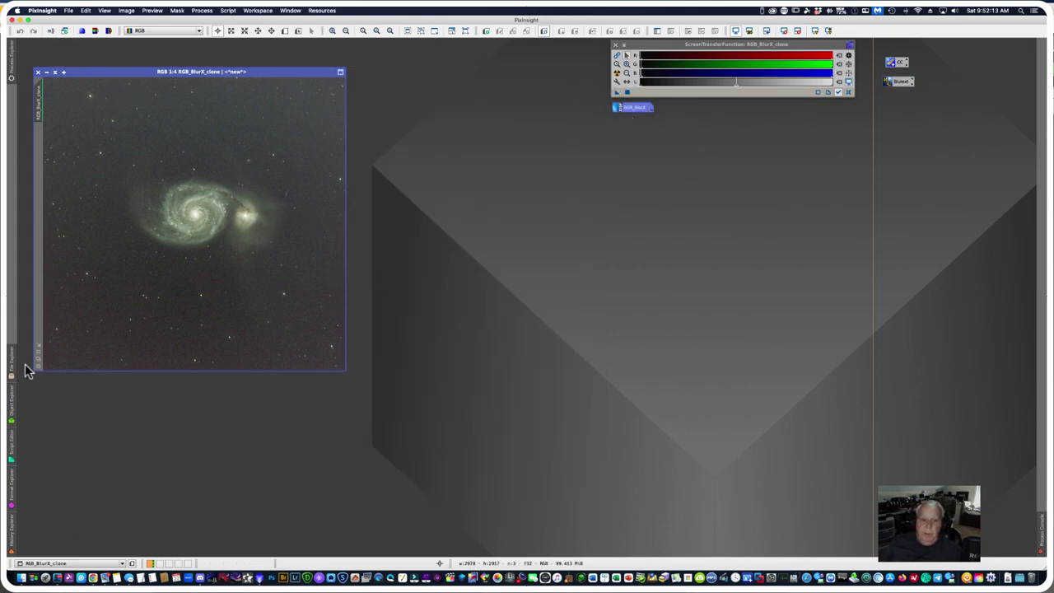
{"action": "key", "text": "super+plus"}
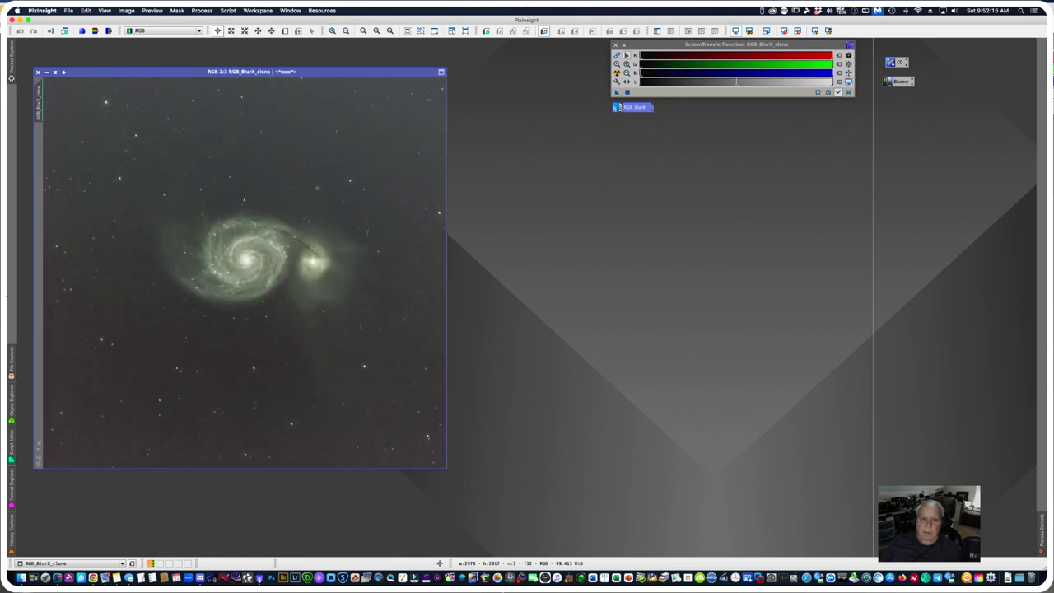
{"action": "left_click_drag", "start_coordinate": [91, 76], "coordinate": [108, 68]}
Step: Save the session as the bundled project M51.pxiproject in the 4-20-23-M51Whirlpool_533MC_EDGE folder
{"action": "left_click", "coordinate": [68, 11]}
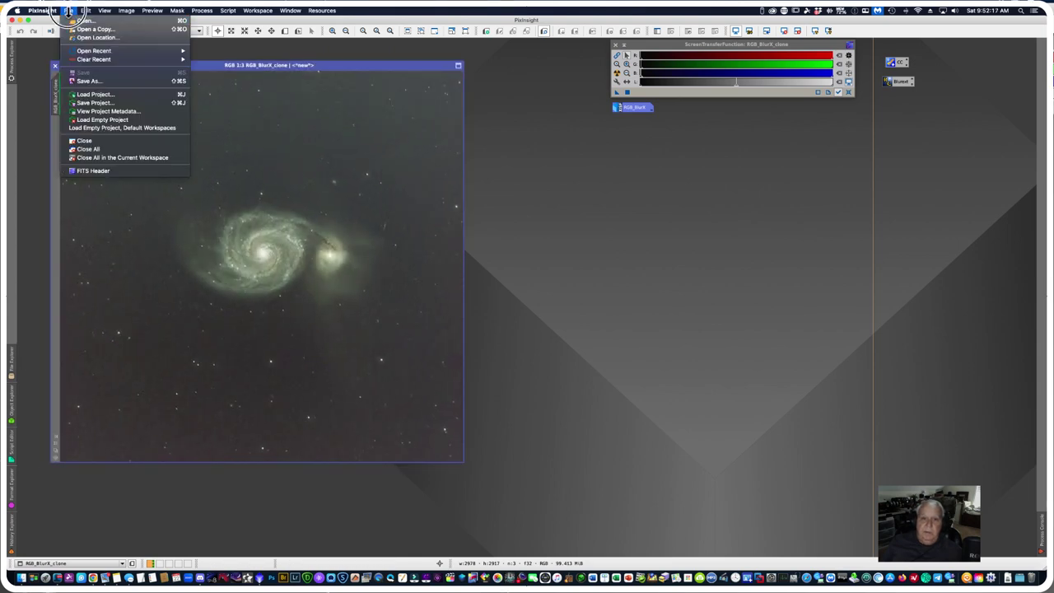
{"action": "left_click", "coordinate": [97, 103]}
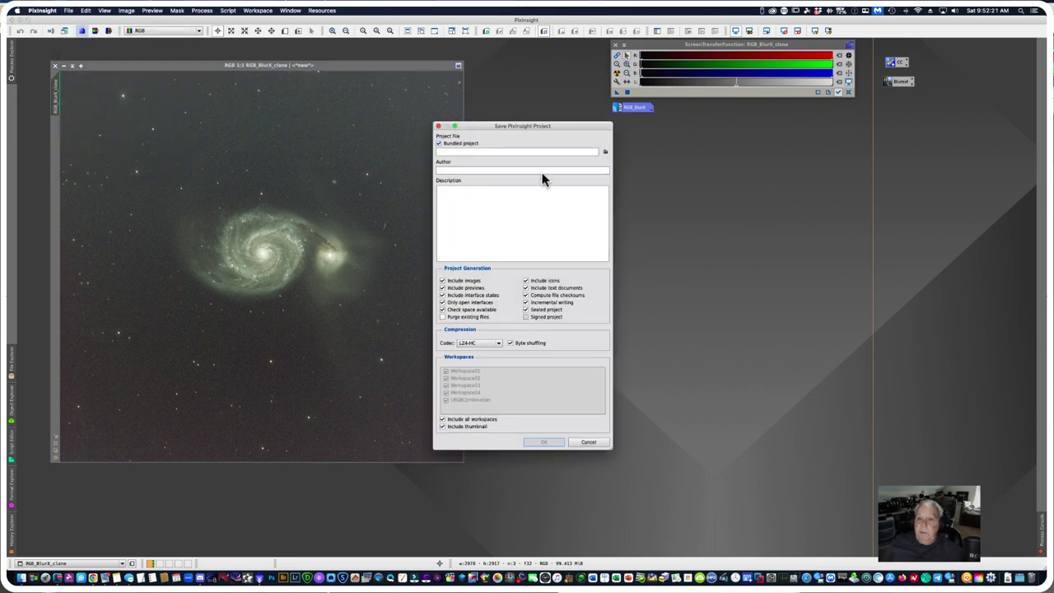
{"action": "left_click", "coordinate": [605, 153]}
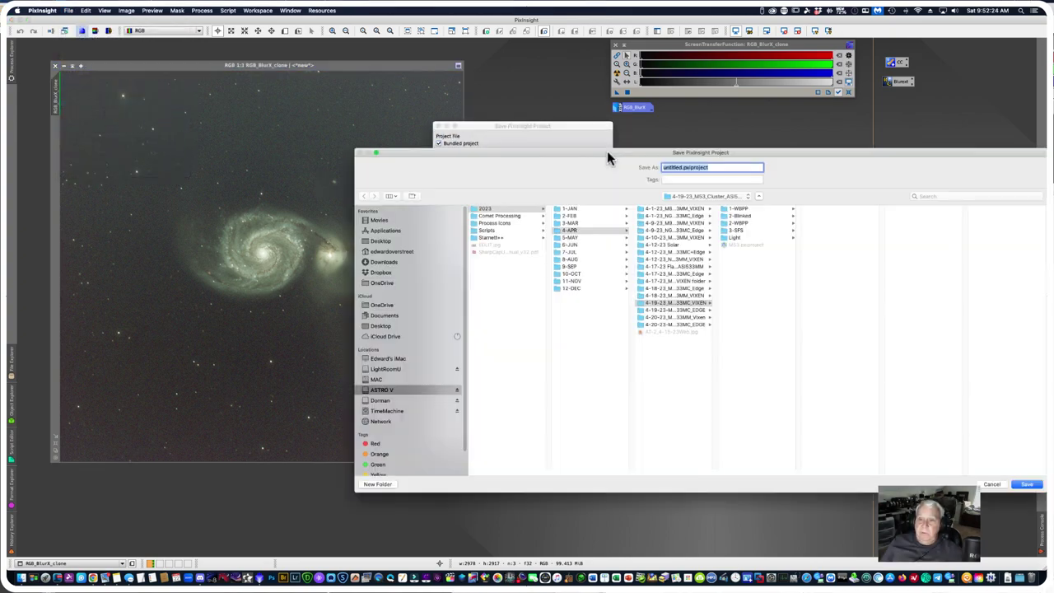
{"action": "left_click", "coordinate": [675, 324]}
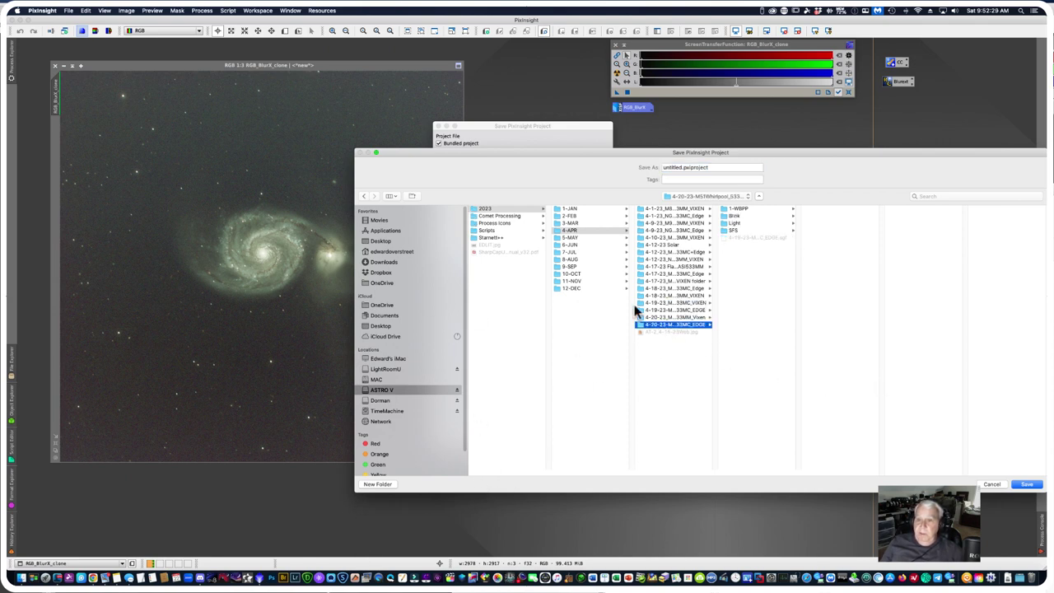
{"action": "double_click", "coordinate": [676, 167]}
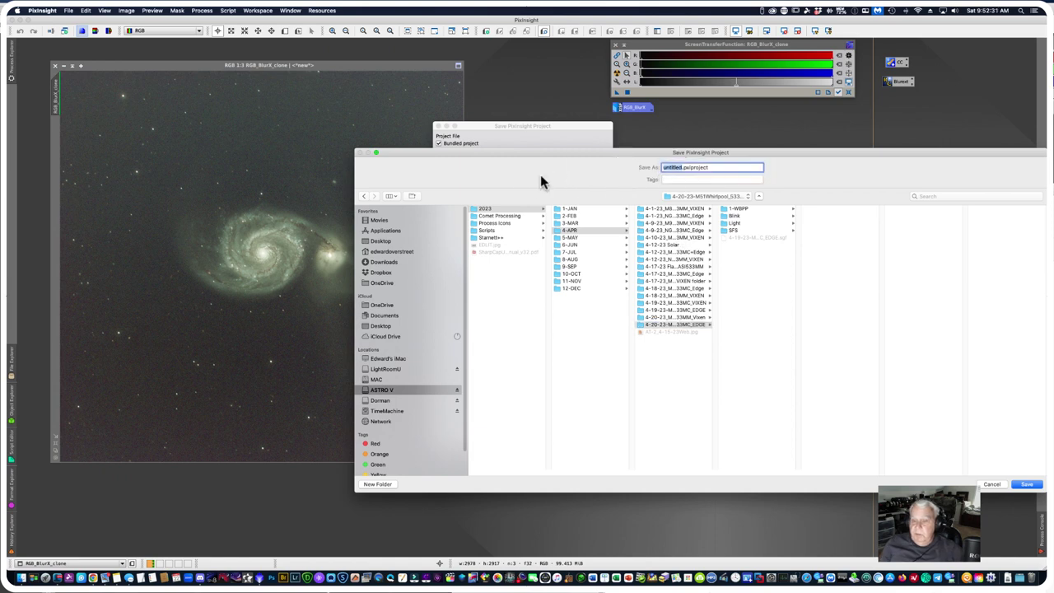
{"action": "type", "text": "M"}
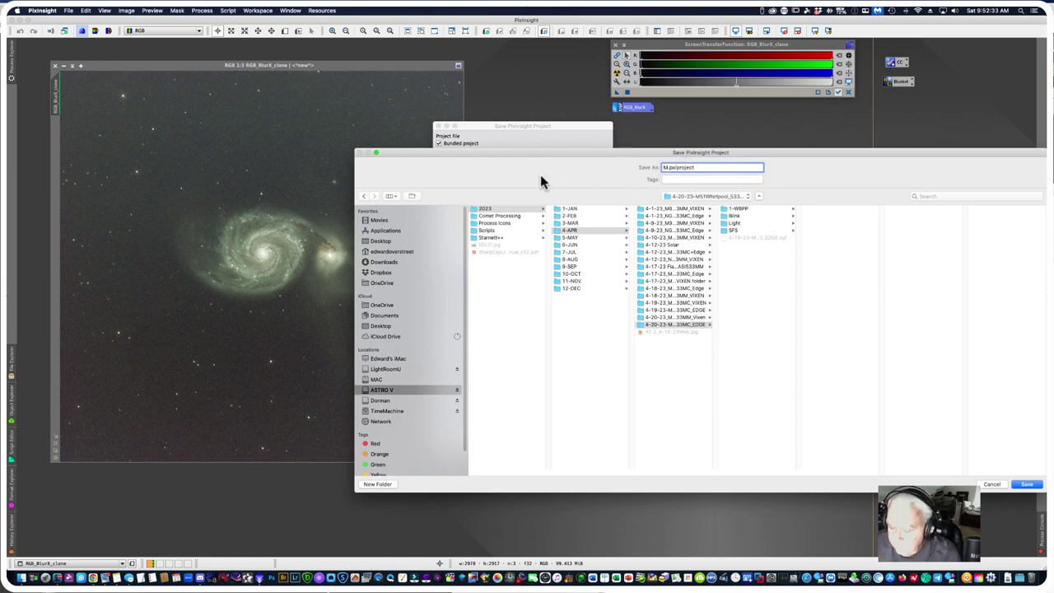
{"action": "type", "text": "51"}
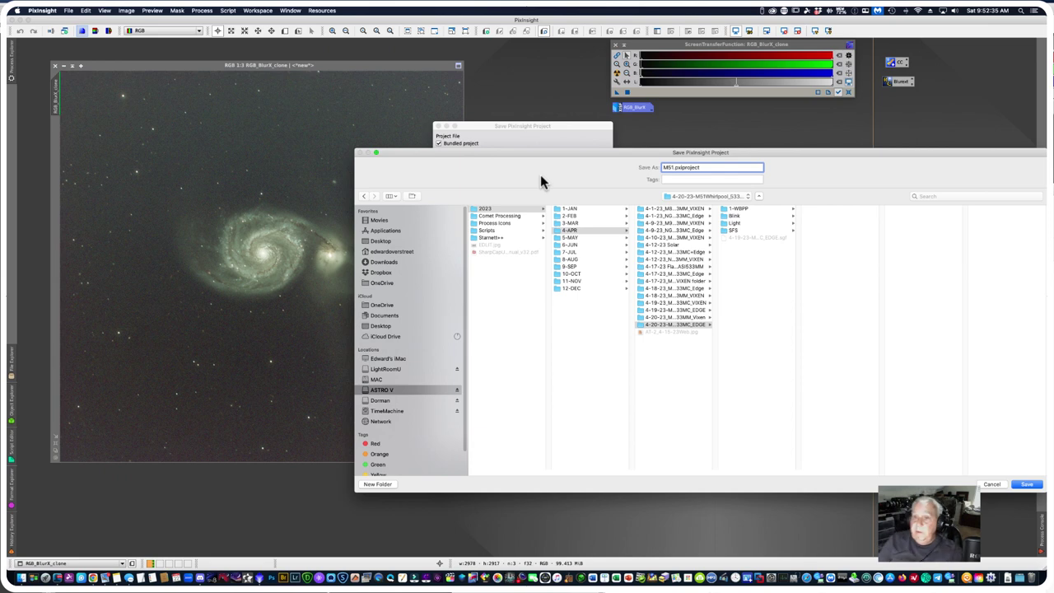
{"action": "left_click", "coordinate": [1025, 486]}
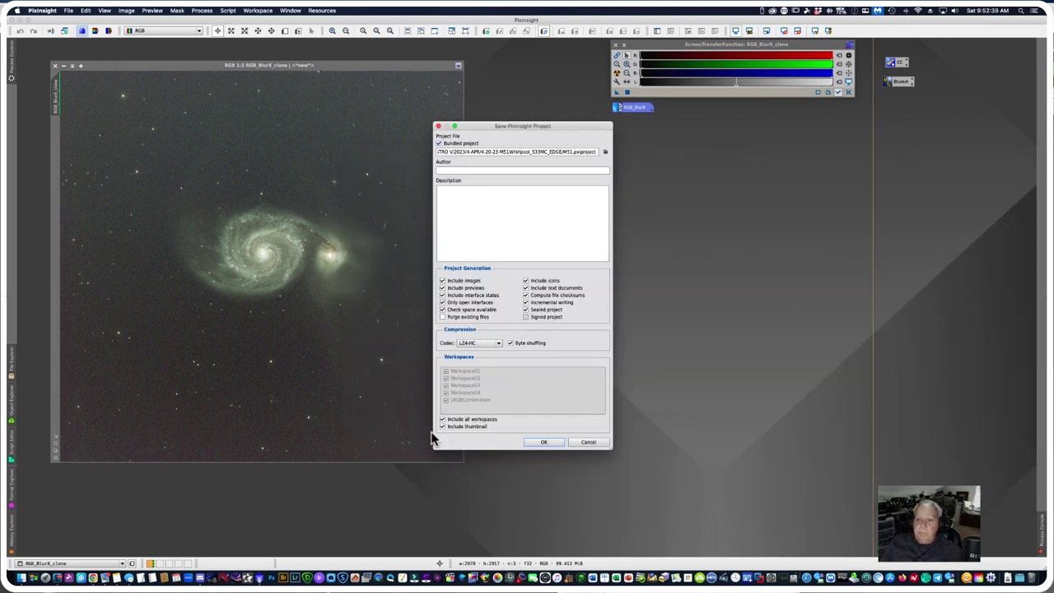
{"action": "left_click", "coordinate": [544, 442]}
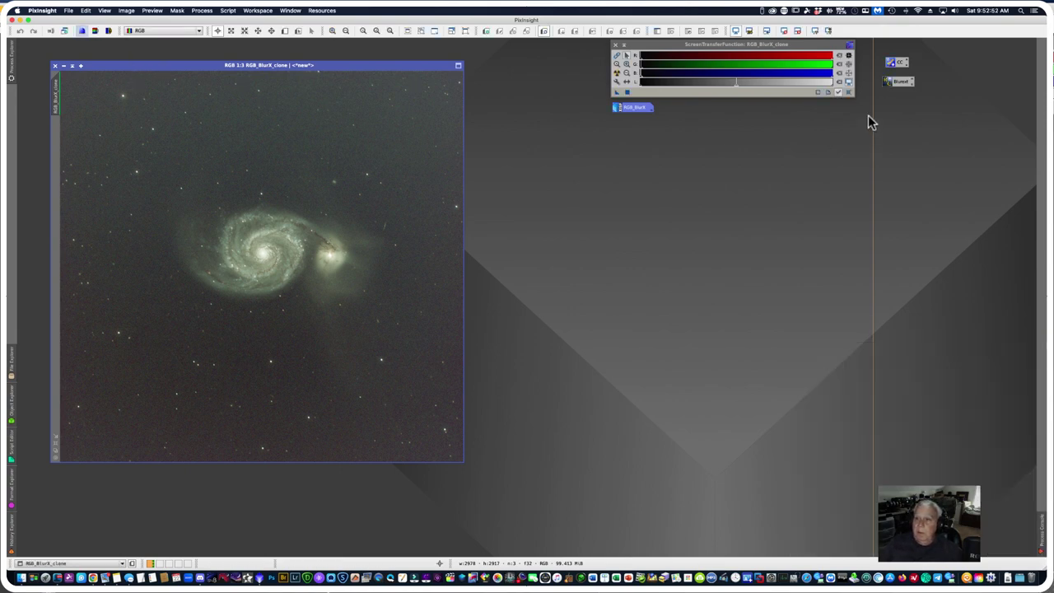
Step: Move the Blurex icon closer to the CC icon, and briefly open and put away the iconized RGB_BlurX image and the stored BlurXTerminator settings
{"action": "left_click_drag", "start_coordinate": [899, 89], "coordinate": [898, 82]}
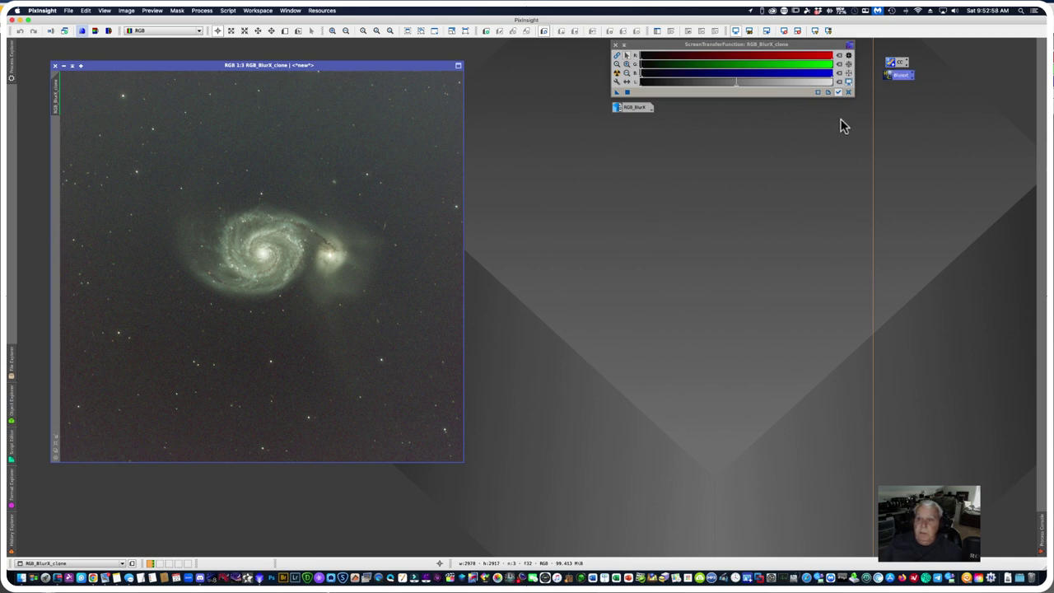
{"action": "double_click", "coordinate": [638, 110]}
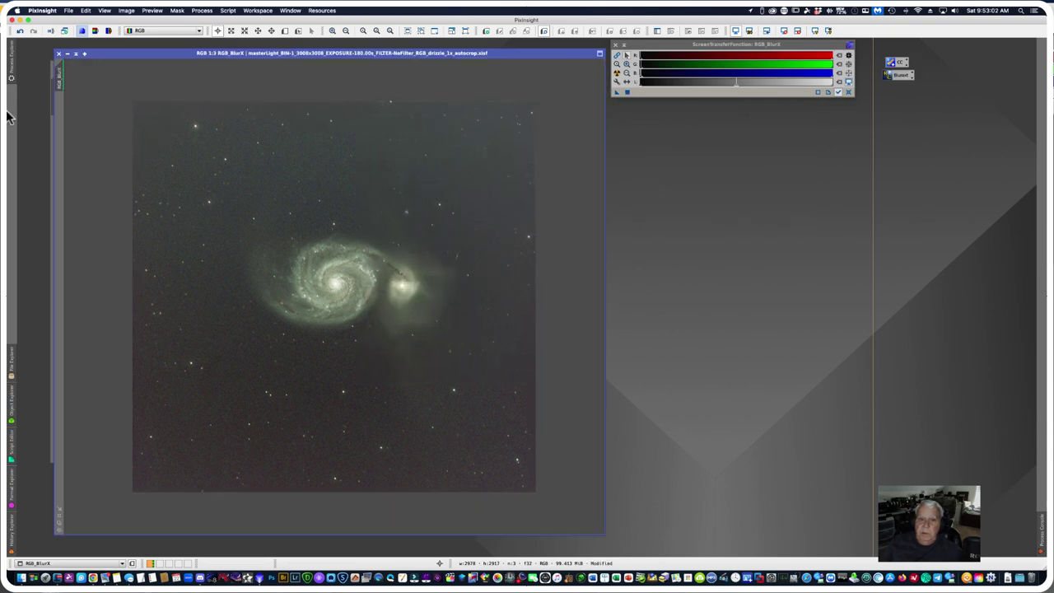
{"action": "left_click", "coordinate": [67, 52]}
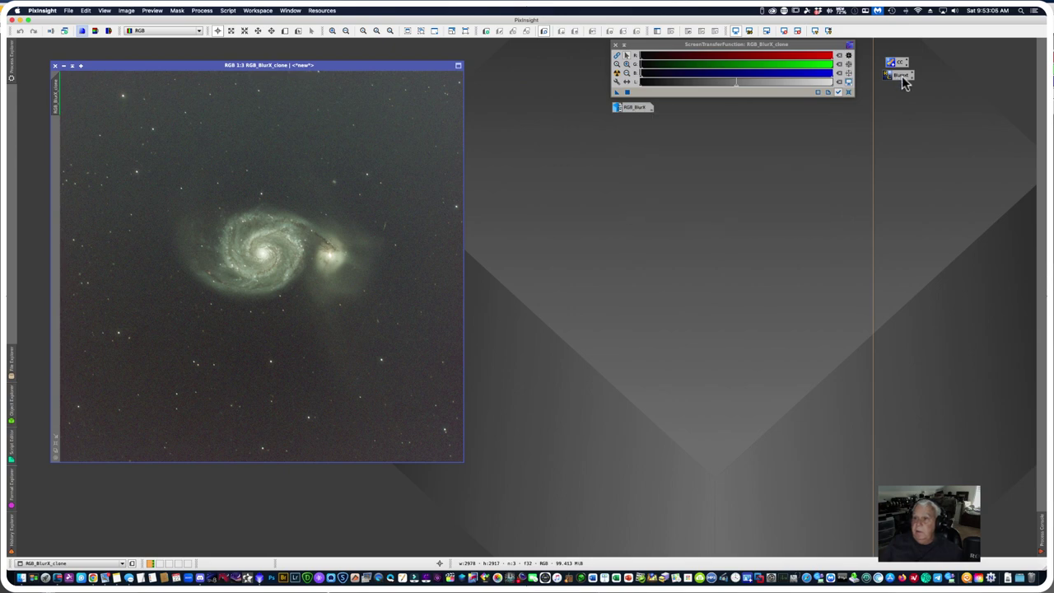
{"action": "left_click", "coordinate": [901, 76]}
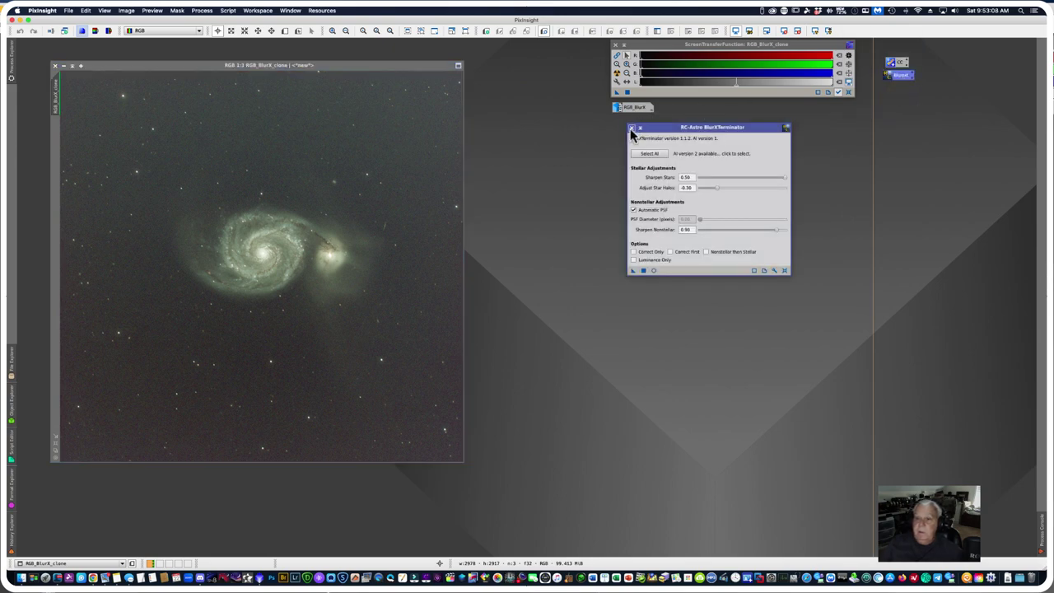
{"action": "left_click", "coordinate": [632, 128]}
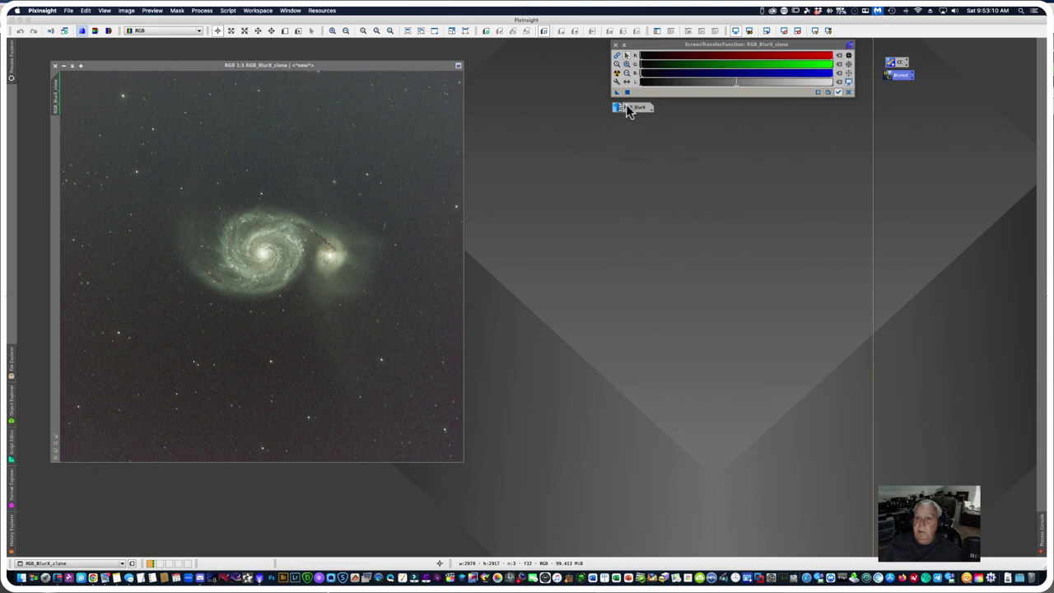
Step: Delete the iconized original RGB_BlurX image, discarding its unsaved data
{"action": "right_click", "coordinate": [629, 110]}
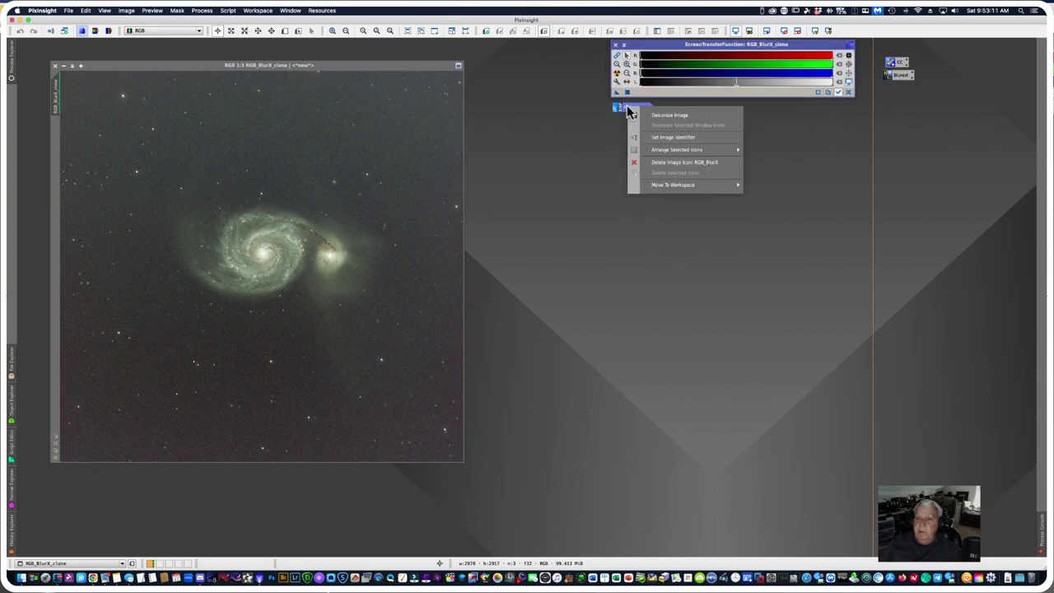
{"action": "left_click", "coordinate": [664, 168]}
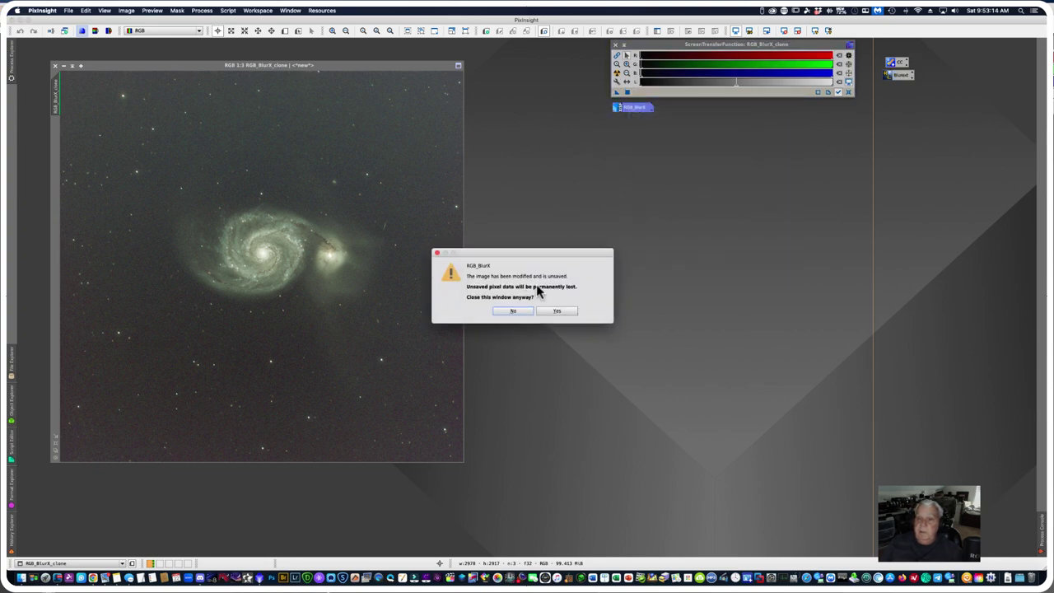
{"action": "left_click", "coordinate": [558, 311]}
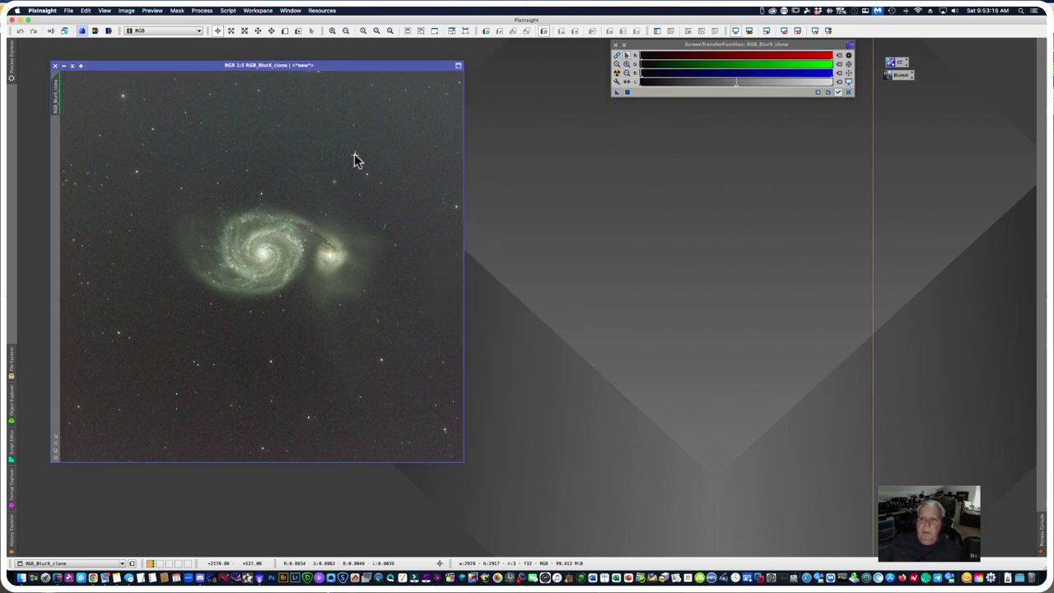
Step: Bring up the DynamicBackgroundExtraction process for the RGB_BlurX_clone image
{"action": "left_click", "coordinate": [204, 12]}
{"action": "mouse_move", "coordinate": [213, 23]}
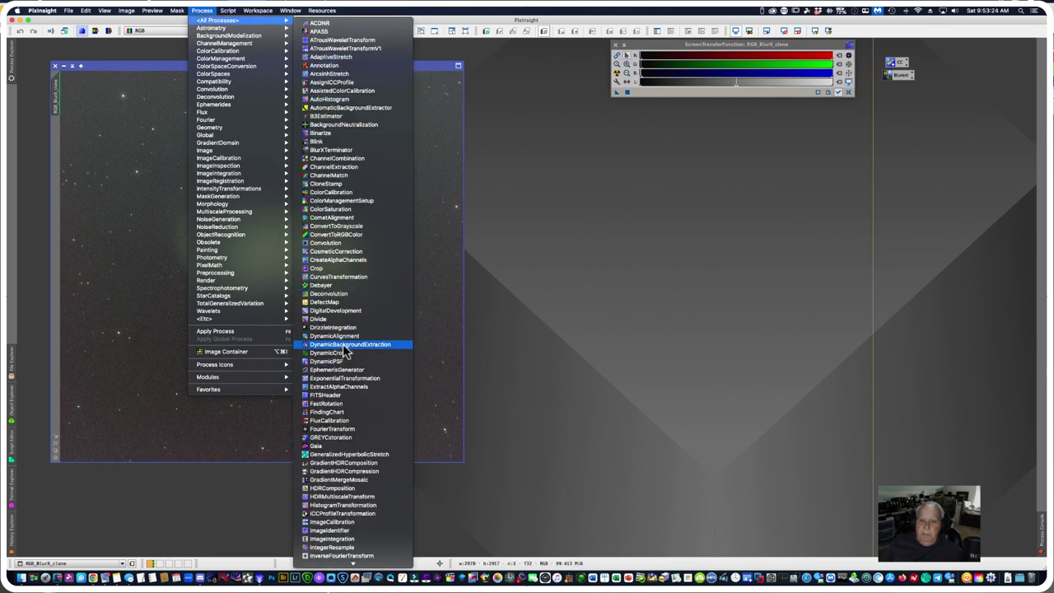
{"action": "left_click", "coordinate": [344, 346]}
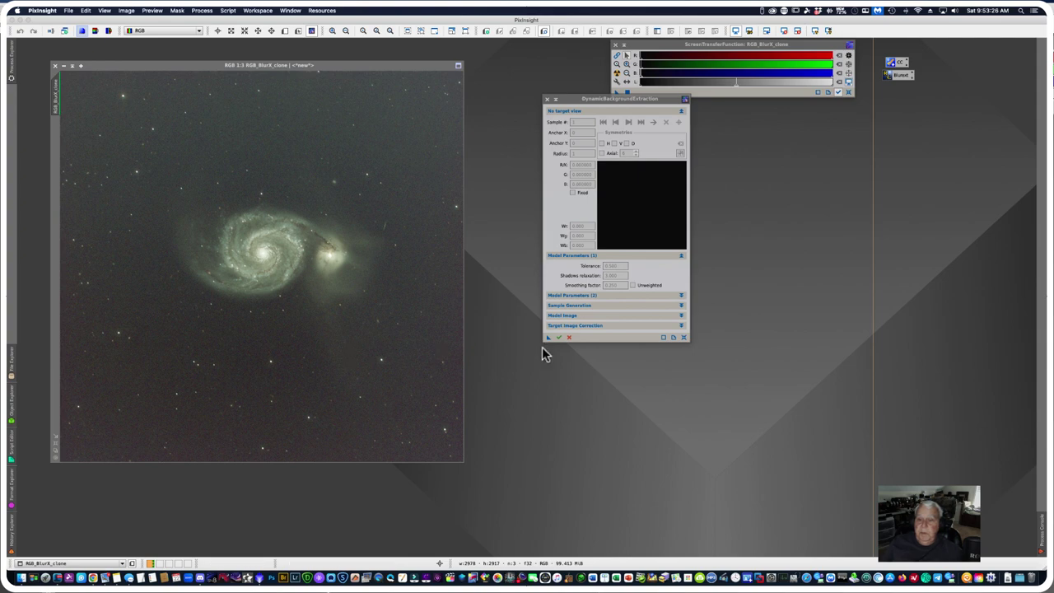
Step: Target the RGB_BlurX_clone image and set the background model's tolerance to 2.0, shadows relaxation to 6.0 and smoothing factor to 0.3
{"action": "left_click_drag", "start_coordinate": [577, 100], "coordinate": [594, 84]}
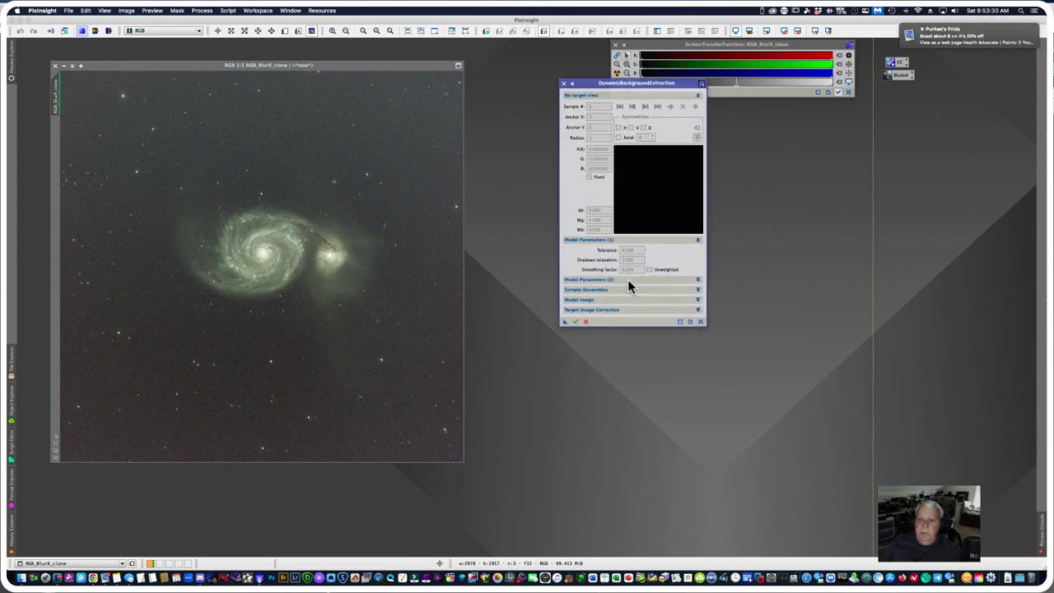
{"action": "left_click", "coordinate": [690, 322]}
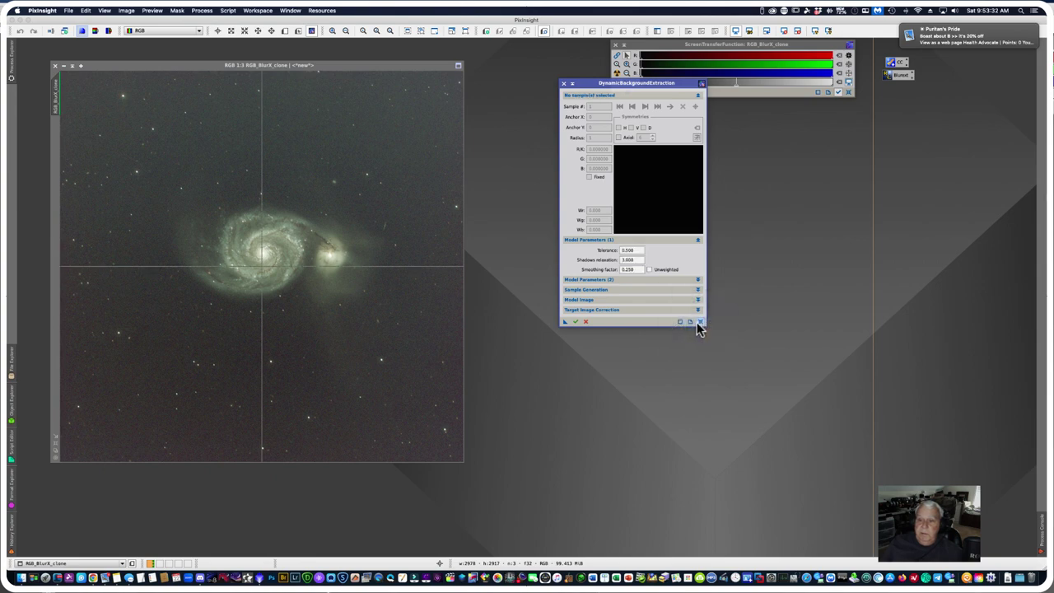
{"action": "double_click", "coordinate": [630, 250]}
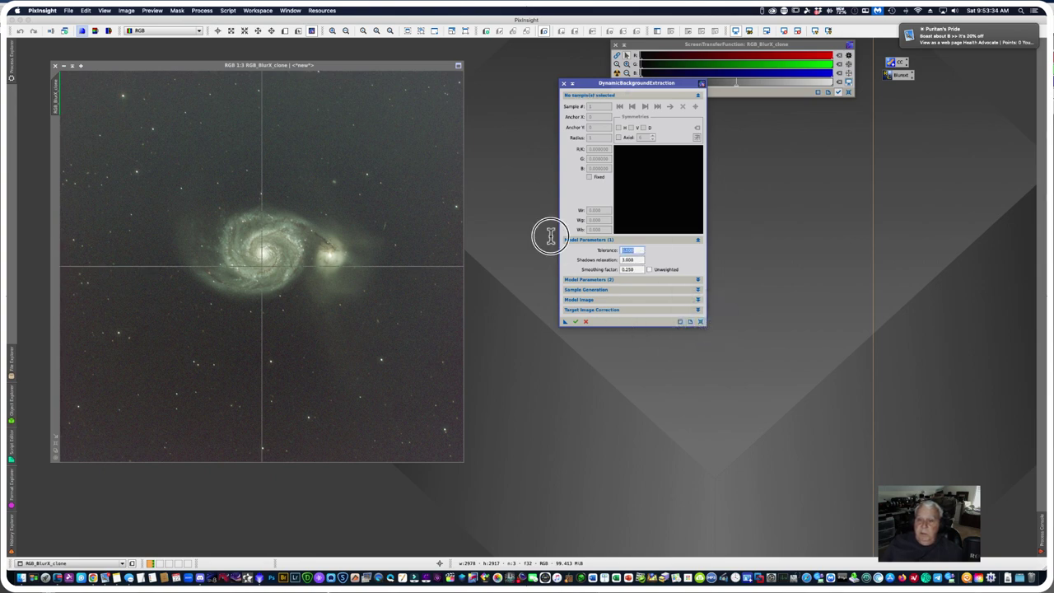
{"action": "type", "text": "2.0"}
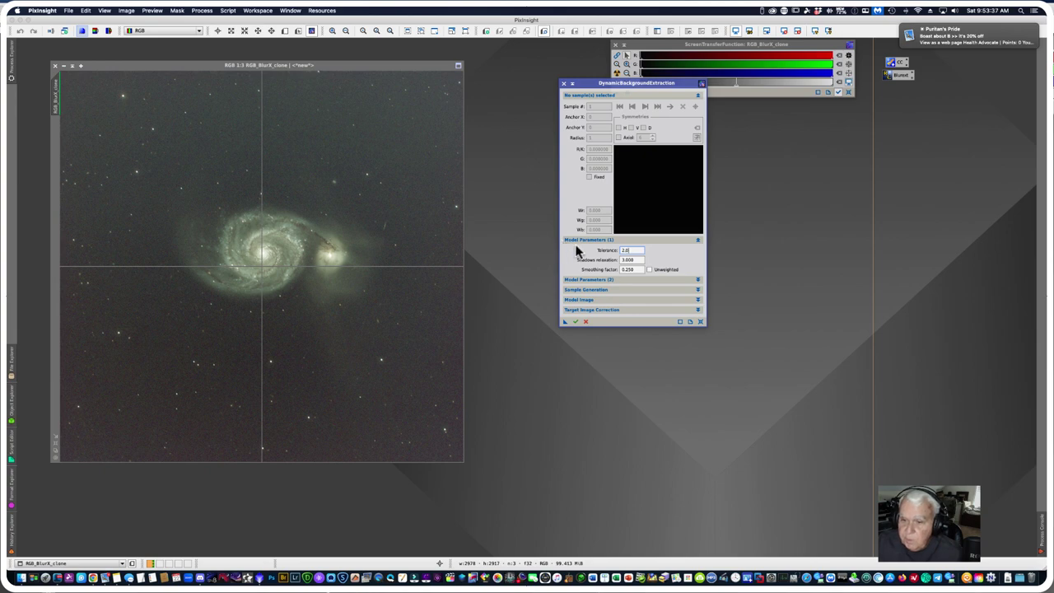
{"action": "key", "text": "Tab"}
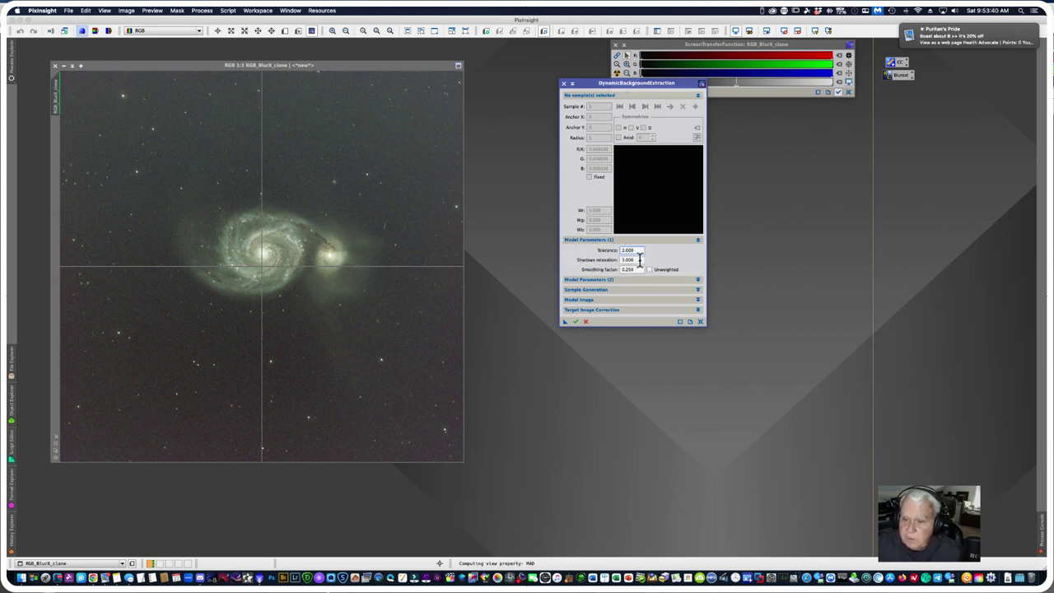
{"action": "type", "text": "6.00"}
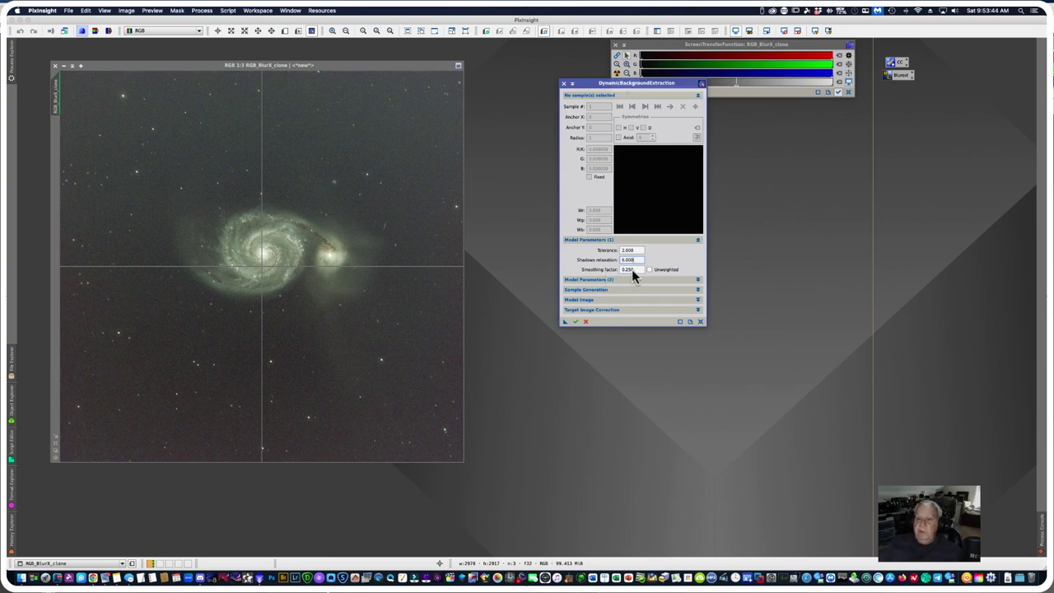
{"action": "left_click", "coordinate": [631, 270]}
{"action": "key", "text": "BackSpace"}
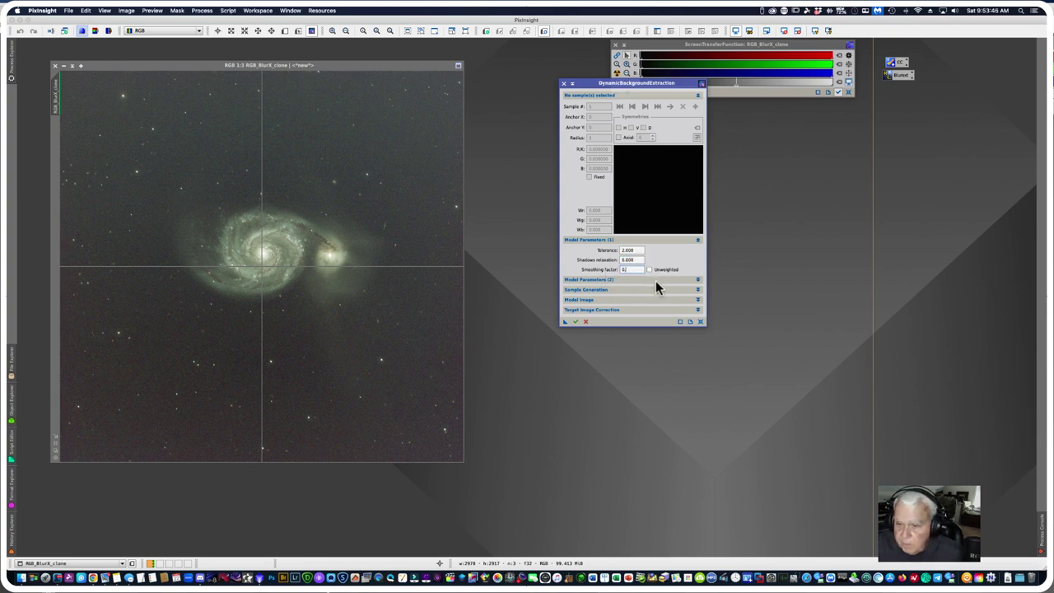
{"action": "type", "text": "3"}
{"action": "key", "text": "Return"}
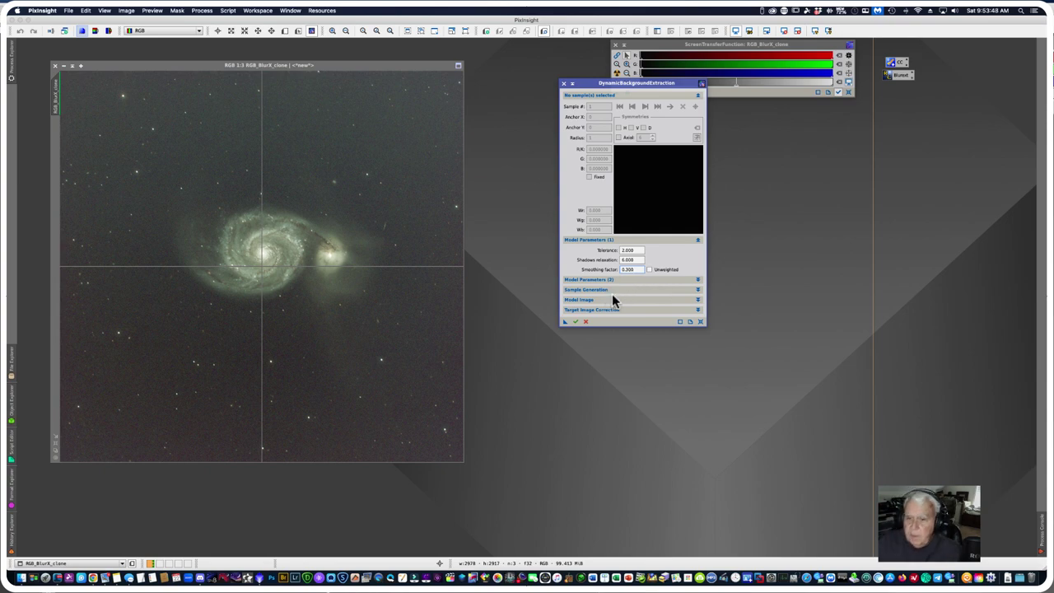
Step: Set the default sample radius to 20 and generate background samples across the image with 10 per row
{"action": "left_click", "coordinate": [698, 280]}
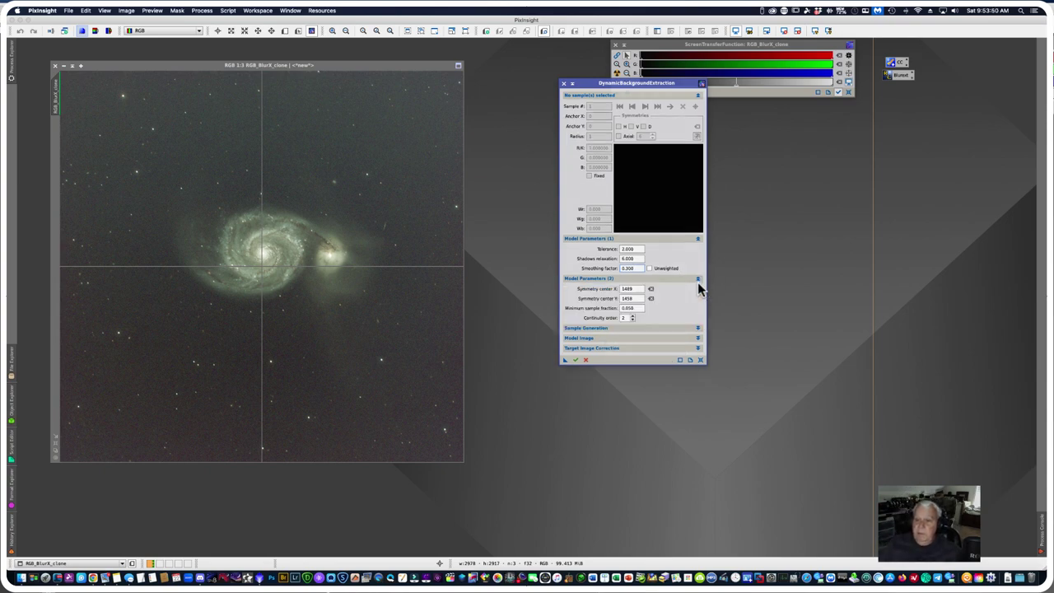
{"action": "left_click", "coordinate": [697, 329]}
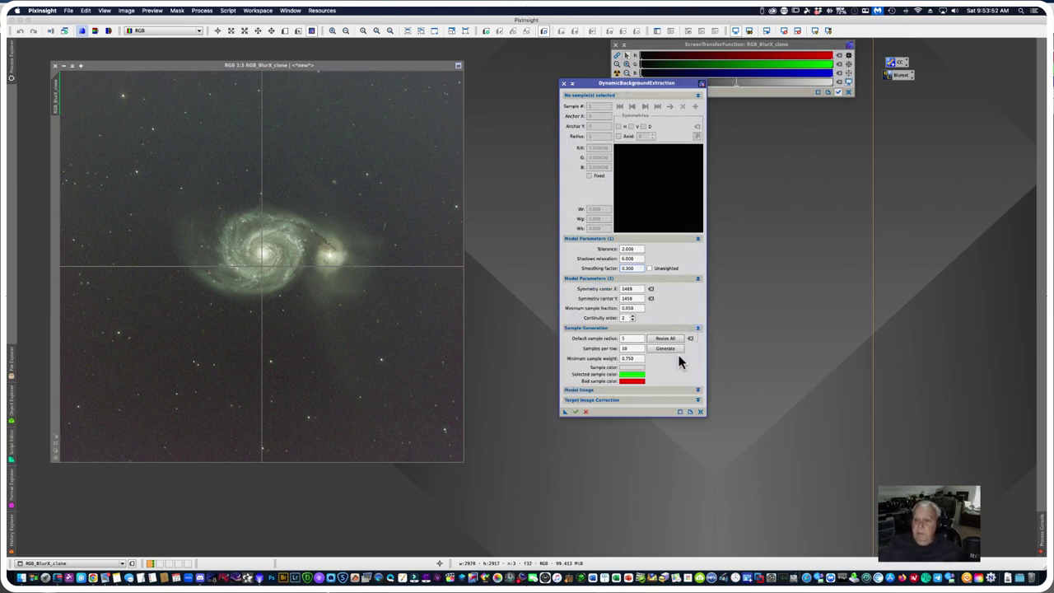
{"action": "double_click", "coordinate": [633, 338]}
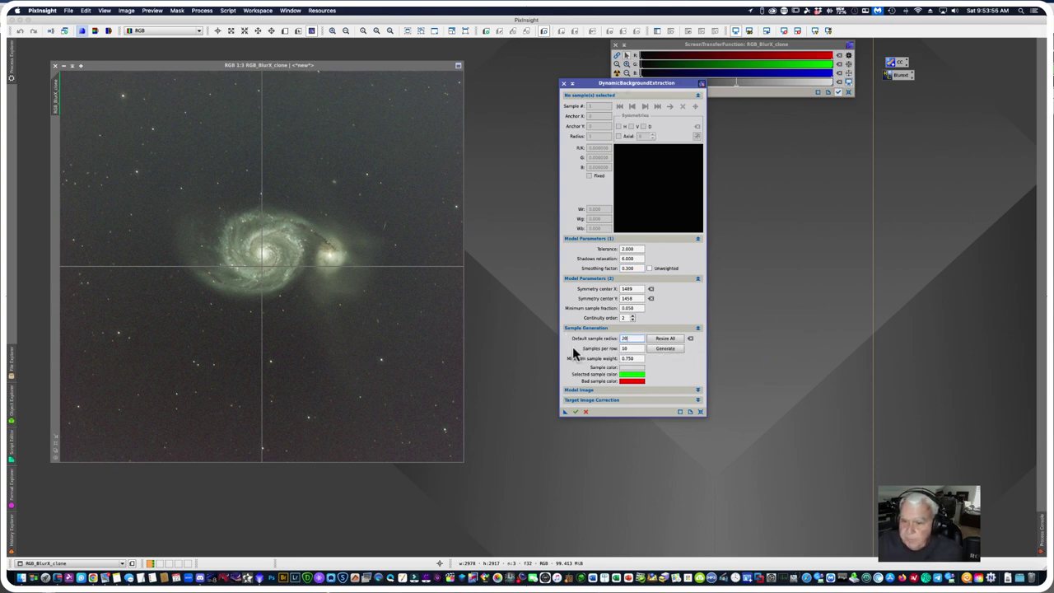
{"action": "left_click", "coordinate": [664, 348]}
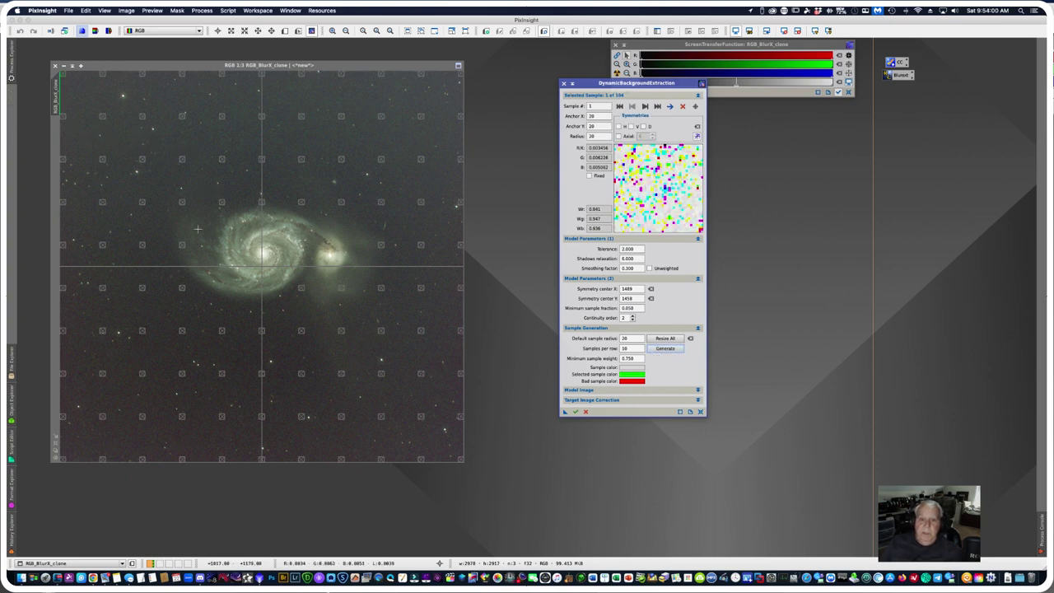
Step: Delete the background samples lying close to the spiral galaxy along its left side and upper edge
{"action": "left_click", "coordinate": [182, 204]}
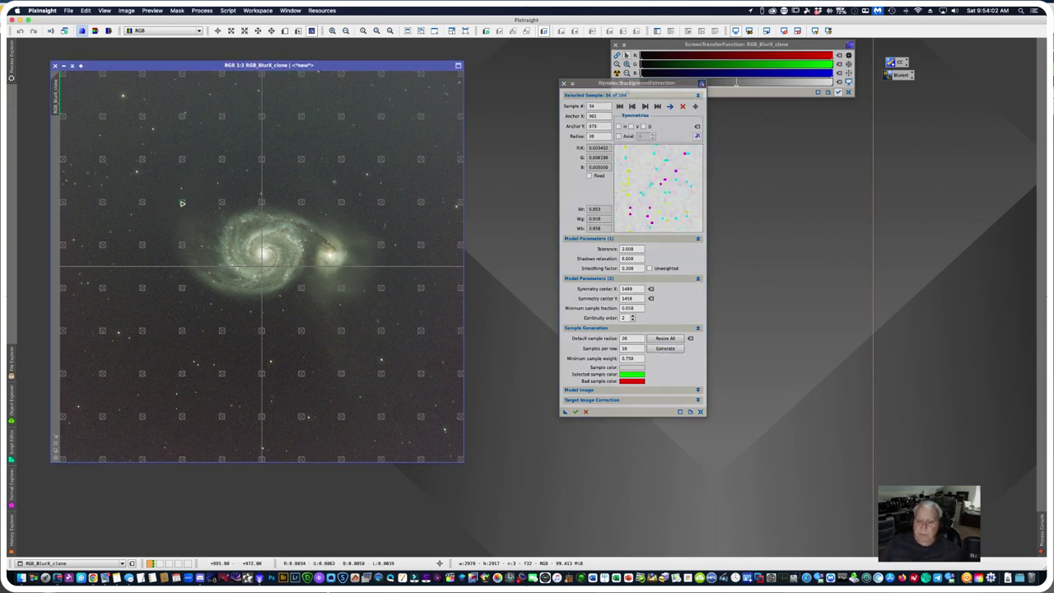
{"action": "left_click", "coordinate": [184, 245]}
{"action": "left_click_drag", "start_coordinate": [183, 244], "coordinate": [182, 330]}
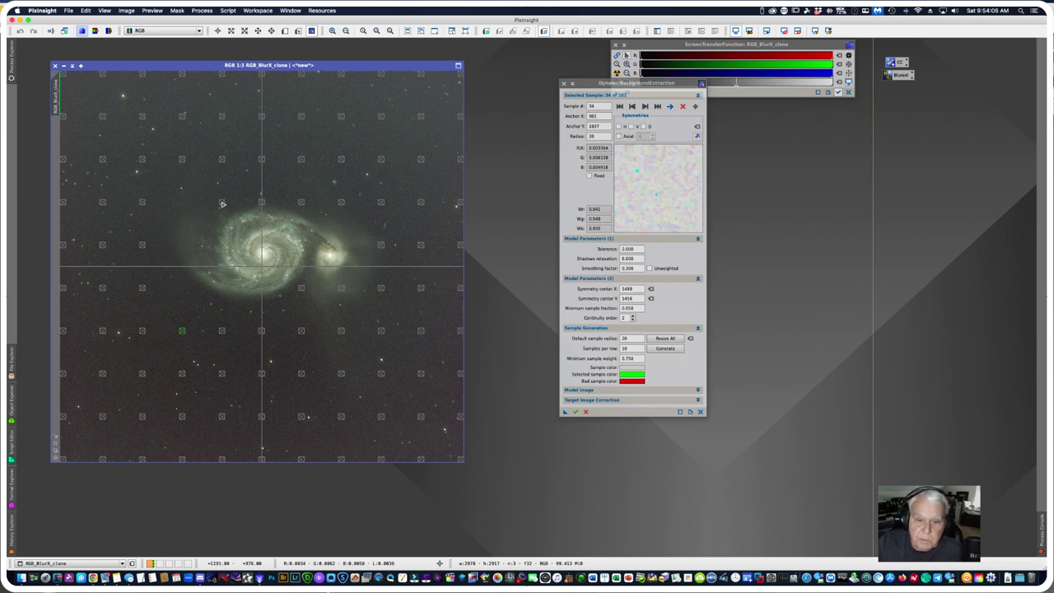
{"action": "left_click", "coordinate": [222, 330]}
{"action": "left_click", "coordinate": [262, 204]}
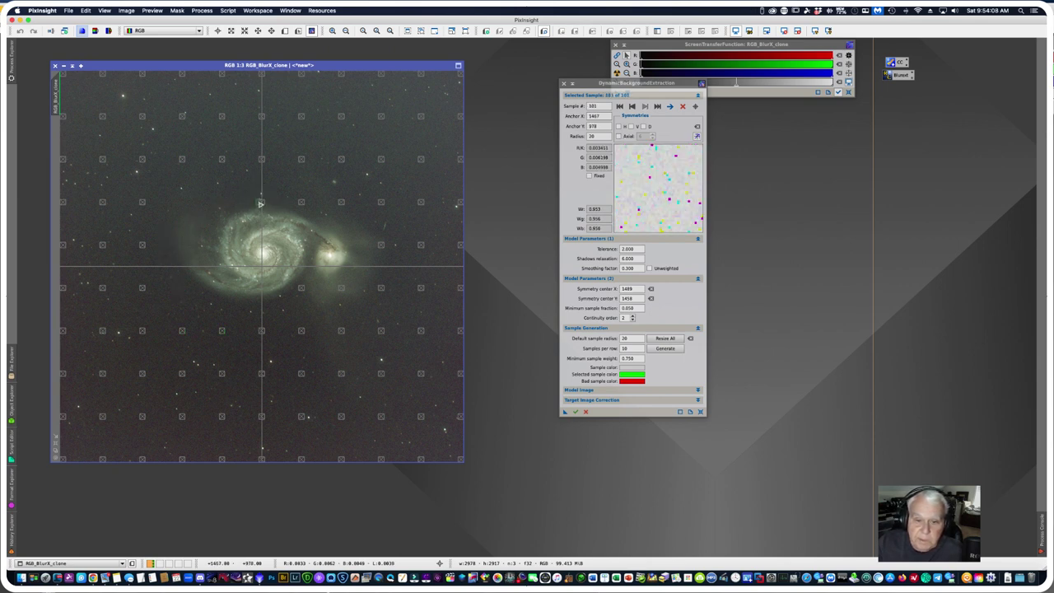
{"action": "key", "text": "Delete"}
{"action": "left_click", "coordinate": [301, 202]}
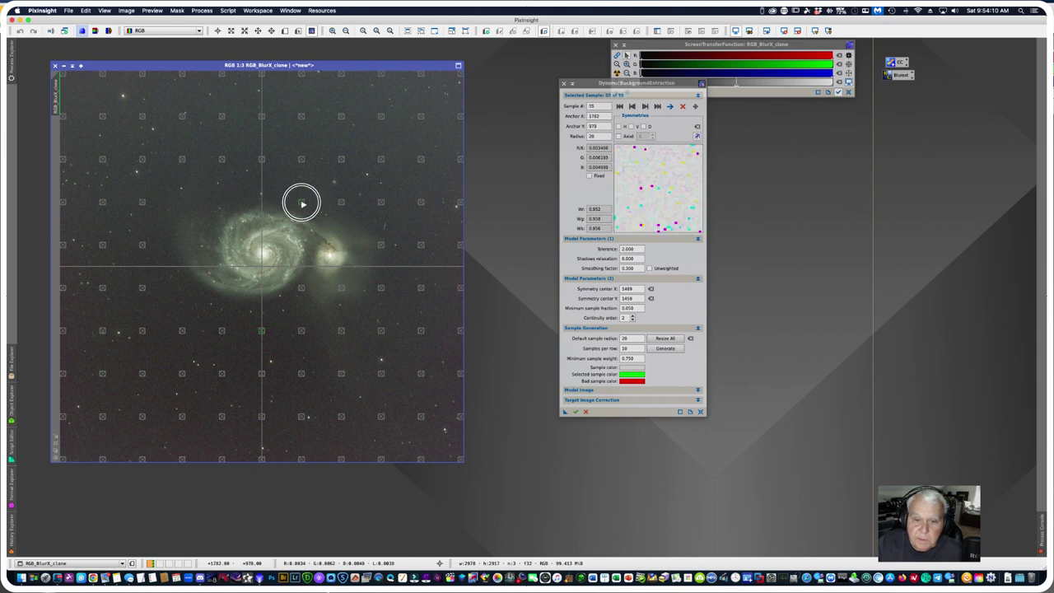
{"action": "key", "text": "Delete"}
Step: Delete the background samples around the companion galaxy and in the faint glow just beneath it
{"action": "left_click", "coordinate": [341, 287]}
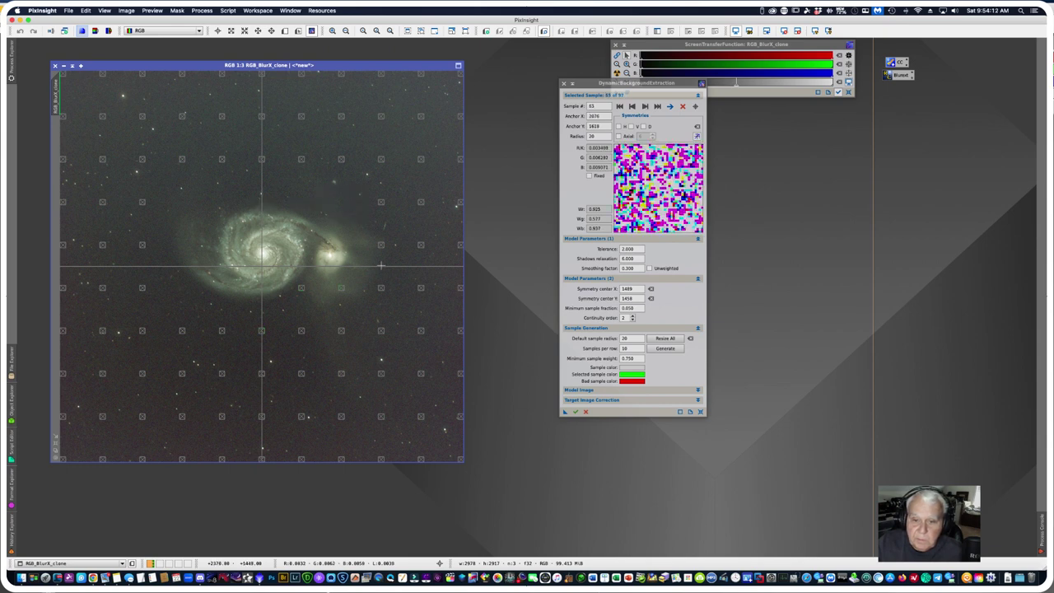
{"action": "key", "text": "Delete"}
{"action": "left_click", "coordinate": [381, 286]}
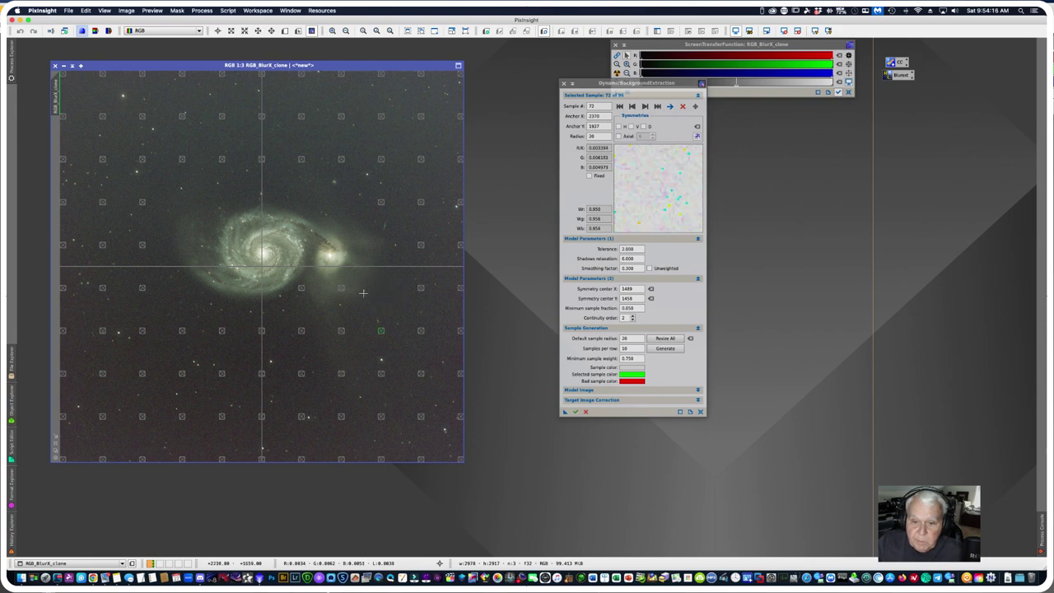
{"action": "left_click", "coordinate": [341, 291]}
{"action": "key", "text": "Delete"}
{"action": "key", "text": "Delete"}
{"action": "left_click", "coordinate": [342, 330]}
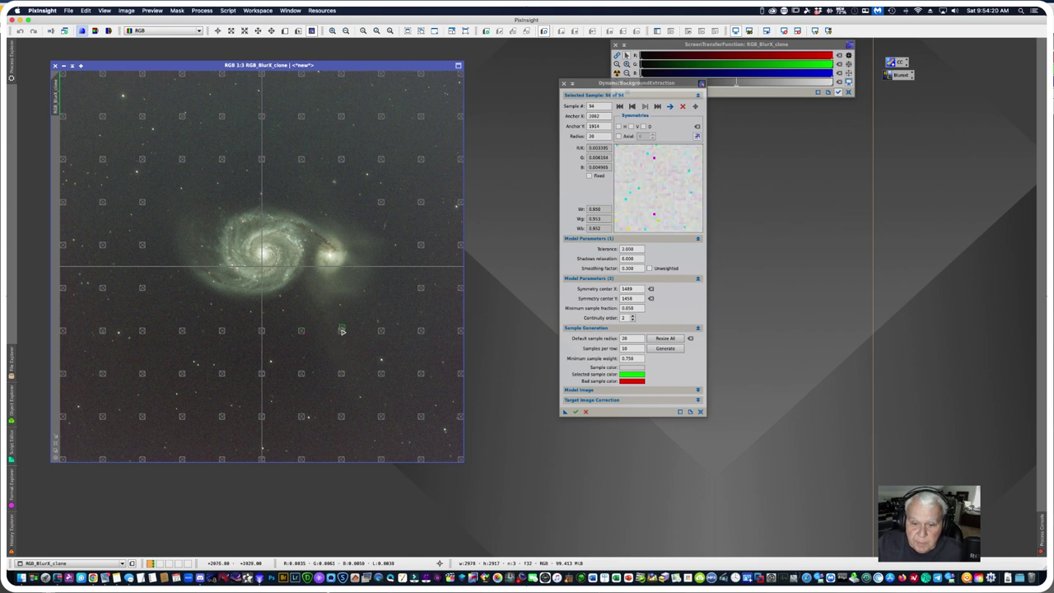
{"action": "left_click_drag", "start_coordinate": [342, 331], "coordinate": [343, 335]}
{"action": "key", "text": "Delete"}
Step: Delete the remaining samples in the faint halo below the galaxy pair, and select the lower sample at the image's right edge for inspection
{"action": "left_click", "coordinate": [300, 333]}
{"action": "left_click", "coordinate": [301, 332]}
{"action": "key", "text": "Delete"}
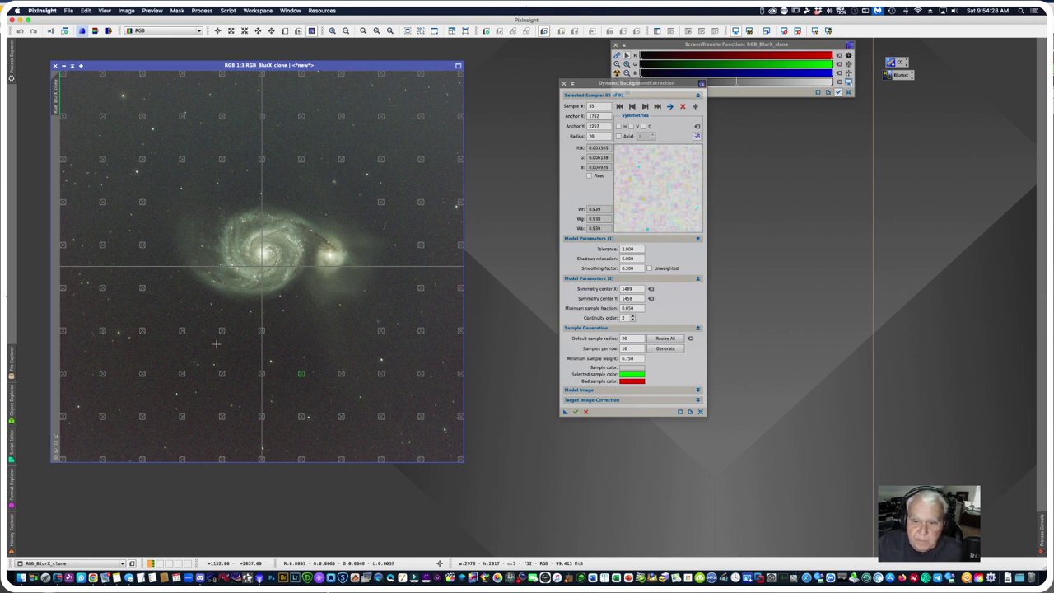
{"action": "left_click", "coordinate": [382, 331]}
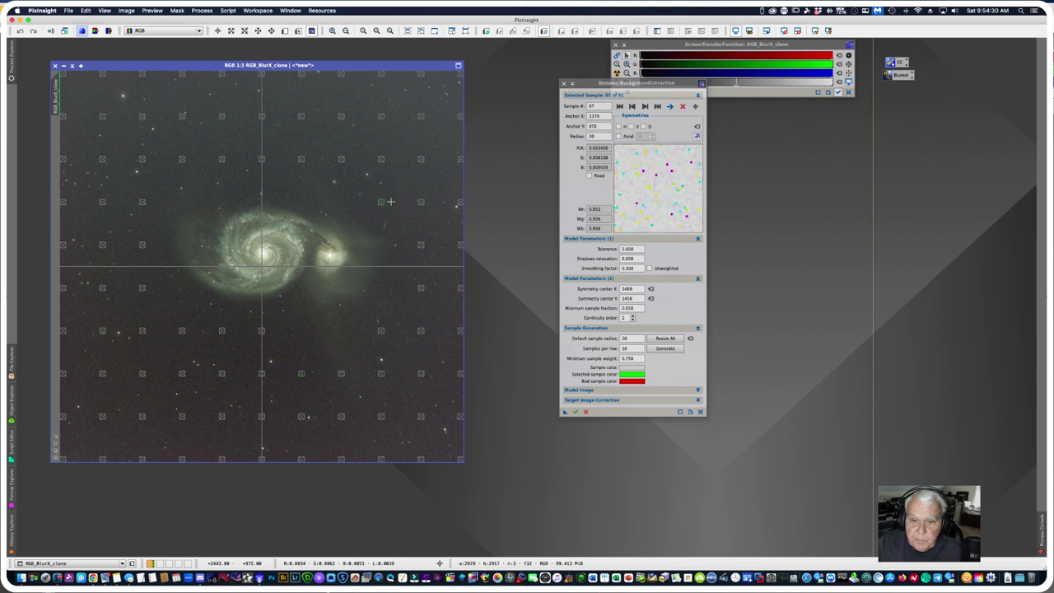
{"action": "left_click", "coordinate": [380, 331]}
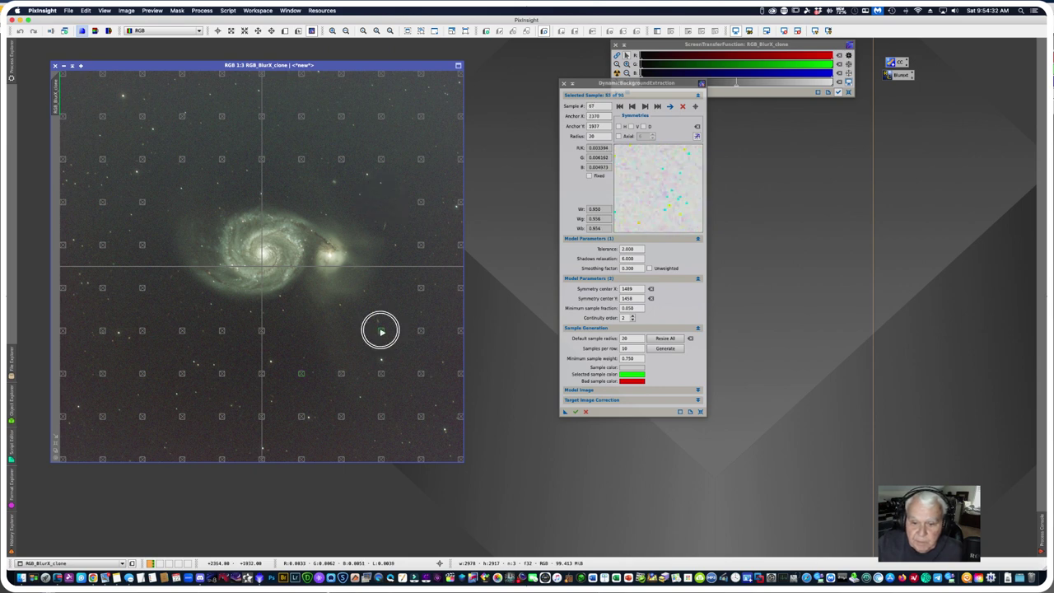
{"action": "key", "text": "Delete"}
{"action": "left_click", "coordinate": [341, 374]}
{"action": "key", "text": "Delete"}
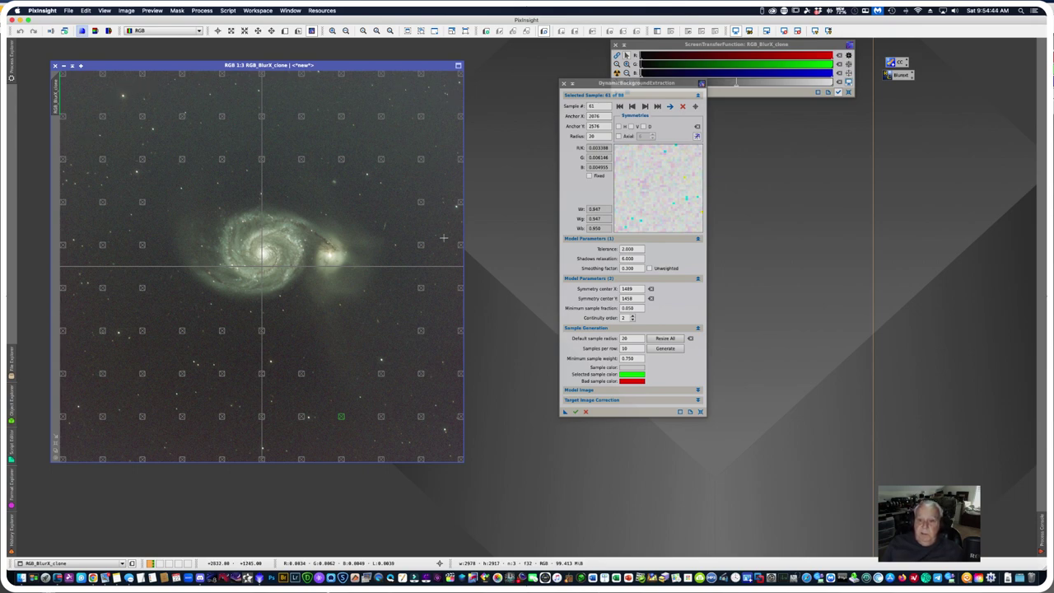
{"action": "left_click", "coordinate": [460, 413]}
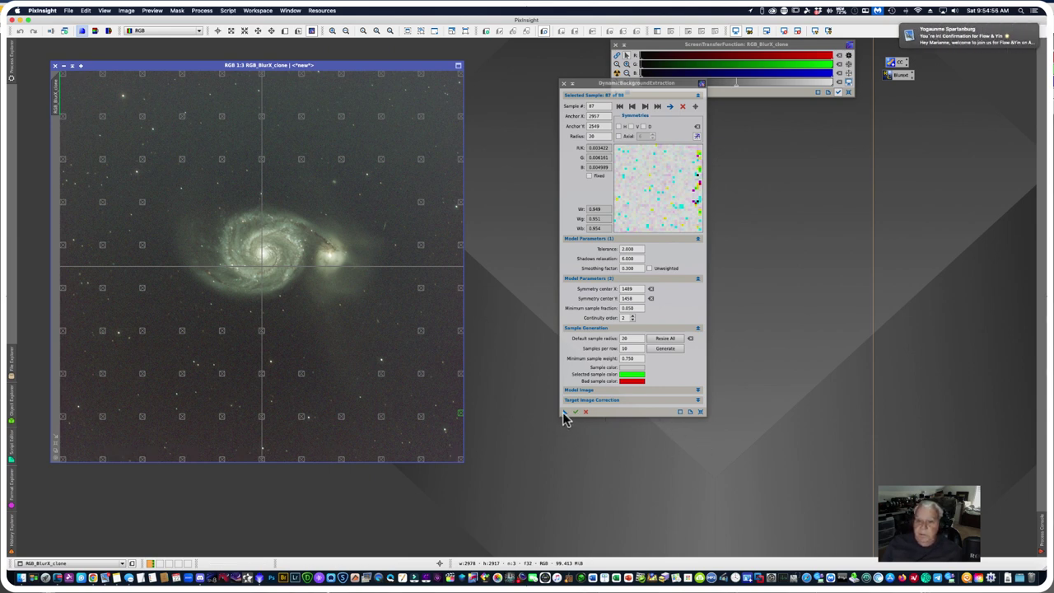
Step: Save the background extraction settings as a process icon named DBE and place it beneath the Blurext icon
{"action": "left_click_drag", "start_coordinate": [564, 414], "coordinate": [550, 463]}
{"action": "right_click", "coordinate": [550, 463]}
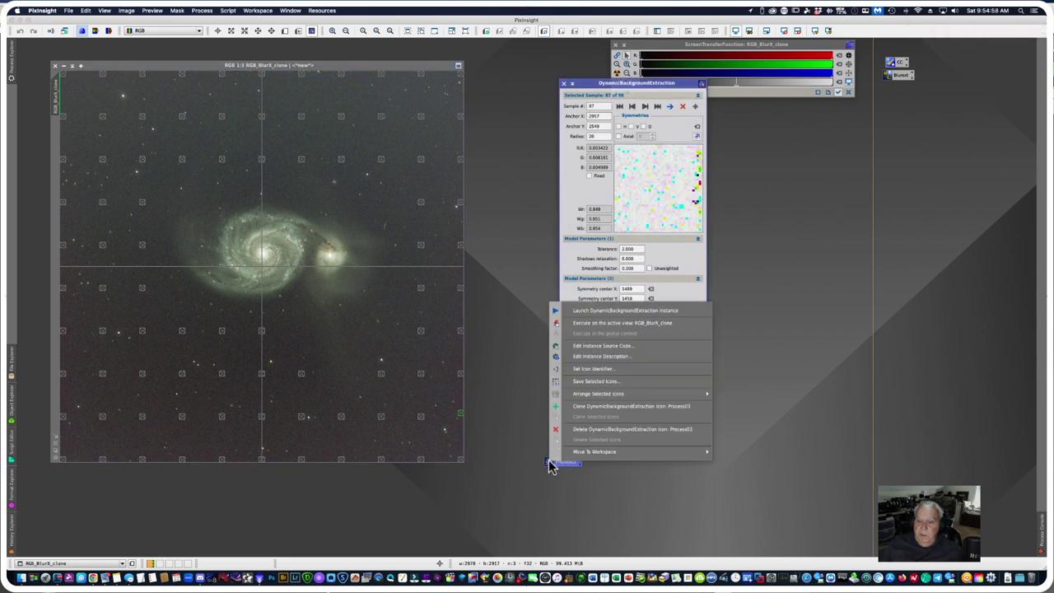
{"action": "left_click", "coordinate": [578, 370]}
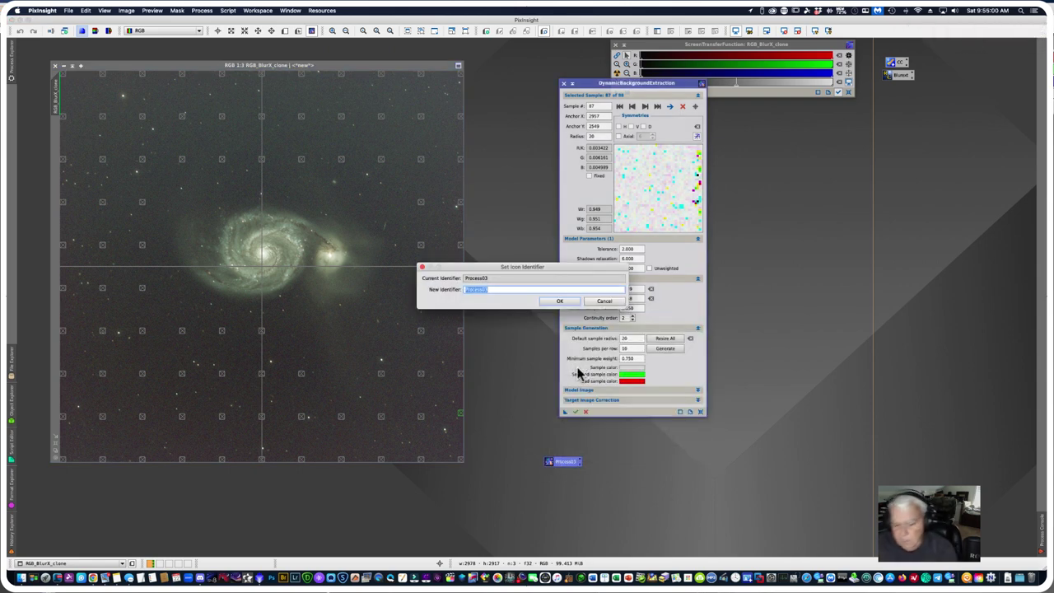
{"action": "type", "text": "DBEd"}
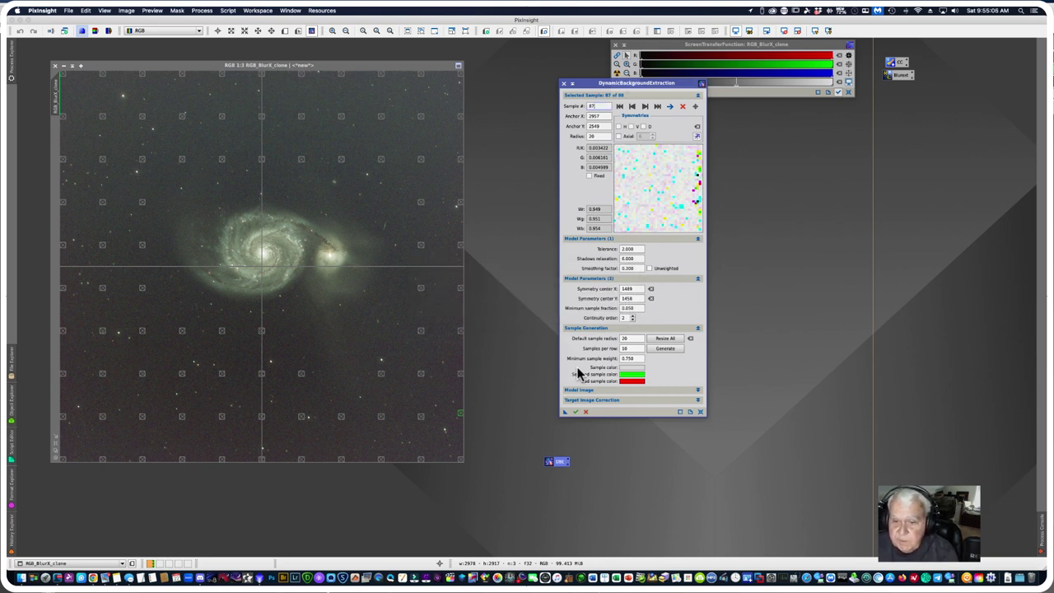
{"action": "type", "text": "E"}
{"action": "key", "text": "Return"}
{"action": "left_click_drag", "start_coordinate": [558, 461], "coordinate": [899, 89]}
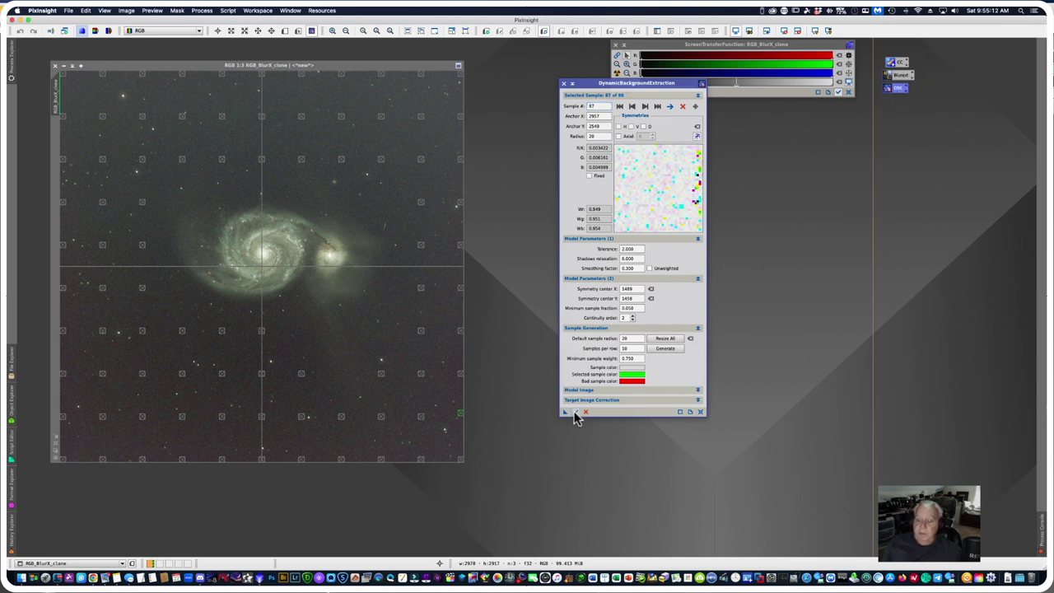
Step: Set the target image correction to Division with Replace target image enabled, run the background extraction, and move its window clear of ScreenTransferFunction
{"action": "left_click", "coordinate": [698, 400]}
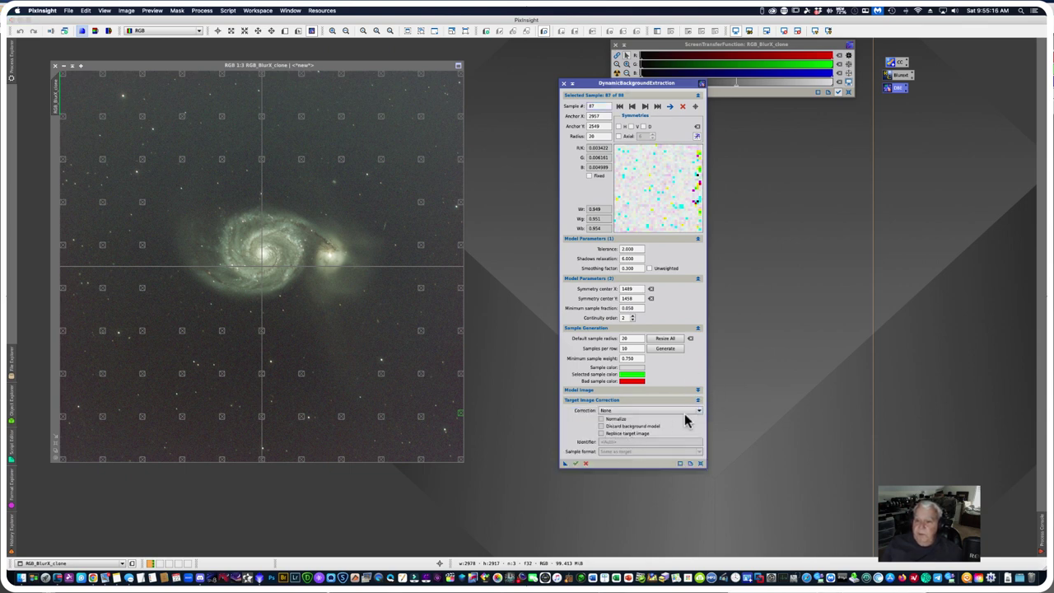
{"action": "left_click", "coordinate": [699, 410]}
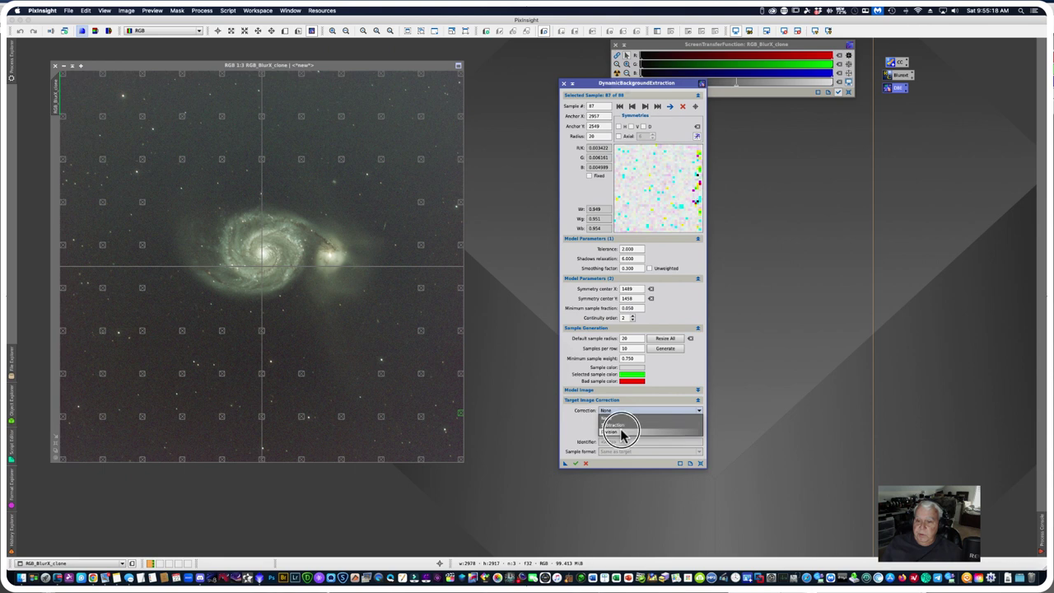
{"action": "left_click", "coordinate": [619, 432]}
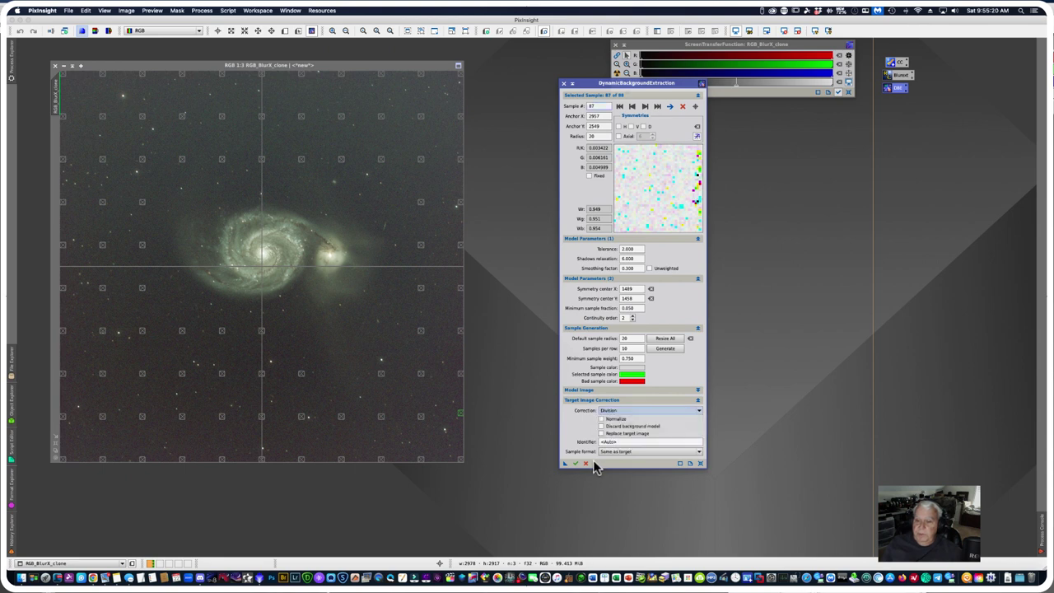
{"action": "left_click", "coordinate": [601, 433]}
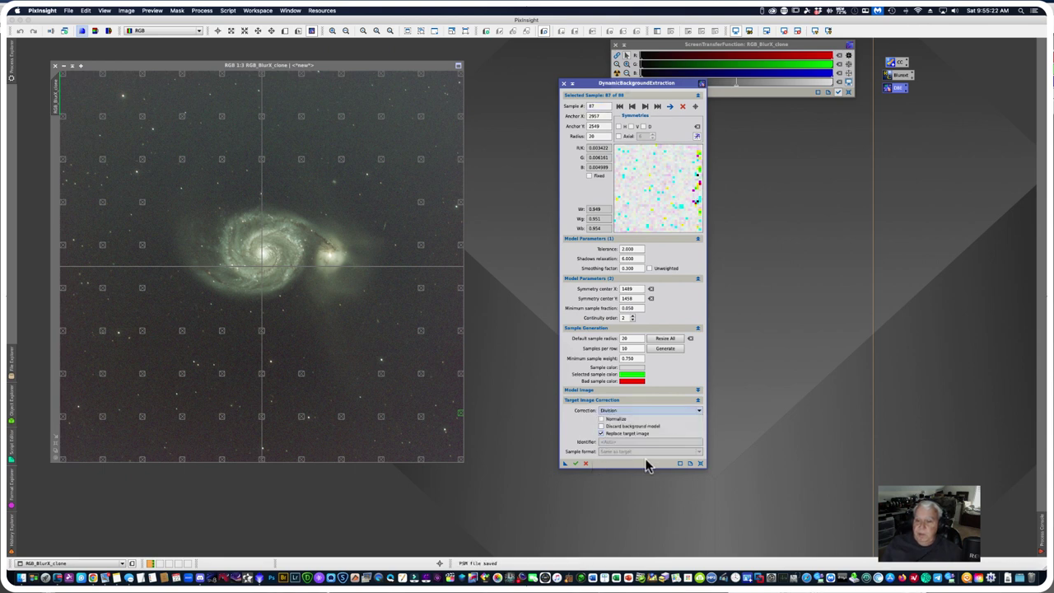
{"action": "left_click", "coordinate": [576, 464]}
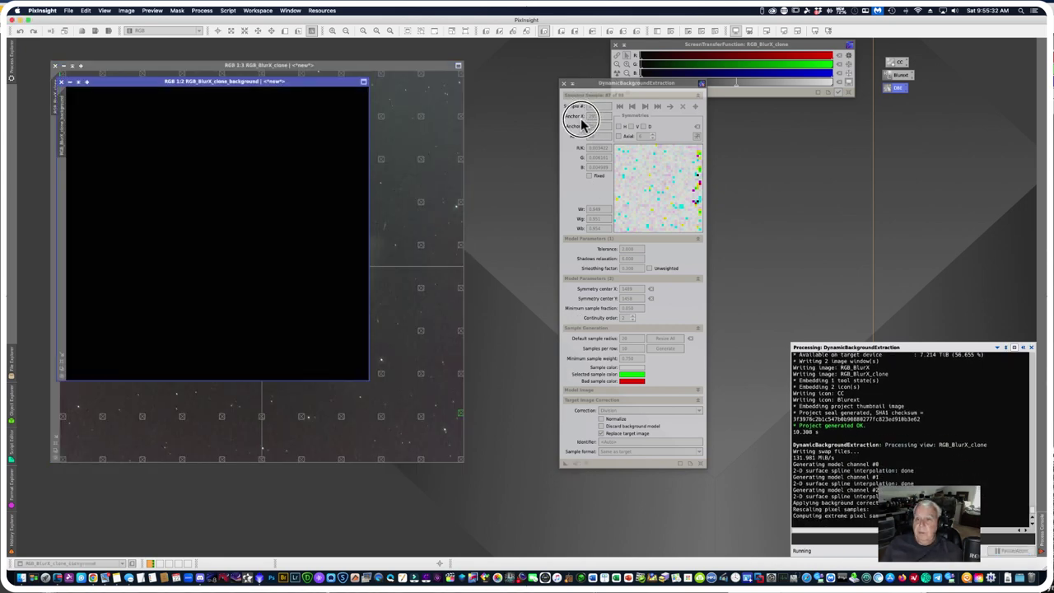
{"action": "left_click", "coordinate": [579, 138]}
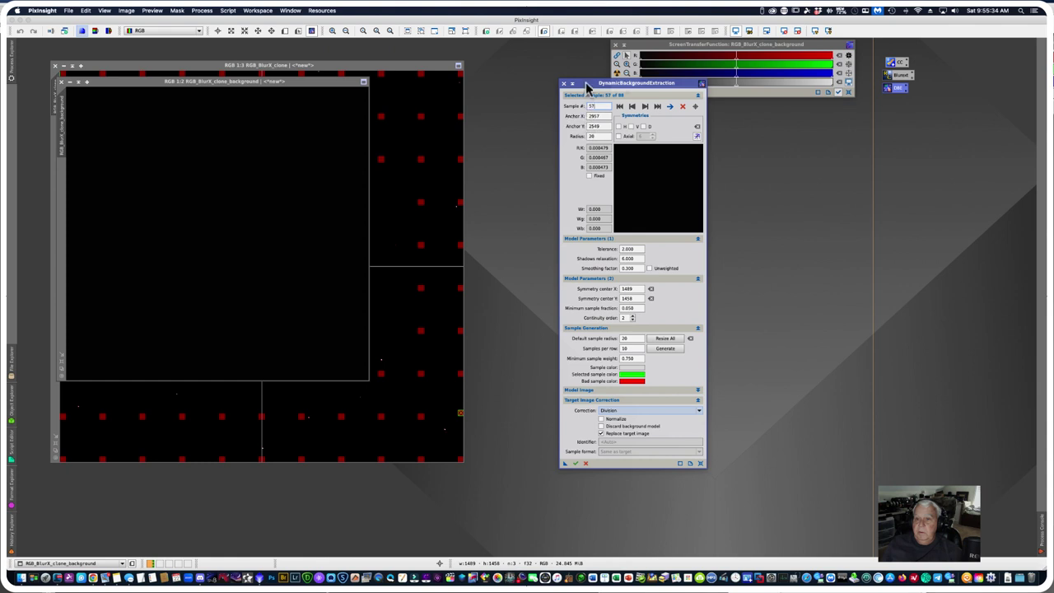
{"action": "left_click_drag", "start_coordinate": [587, 83], "coordinate": [576, 118]}
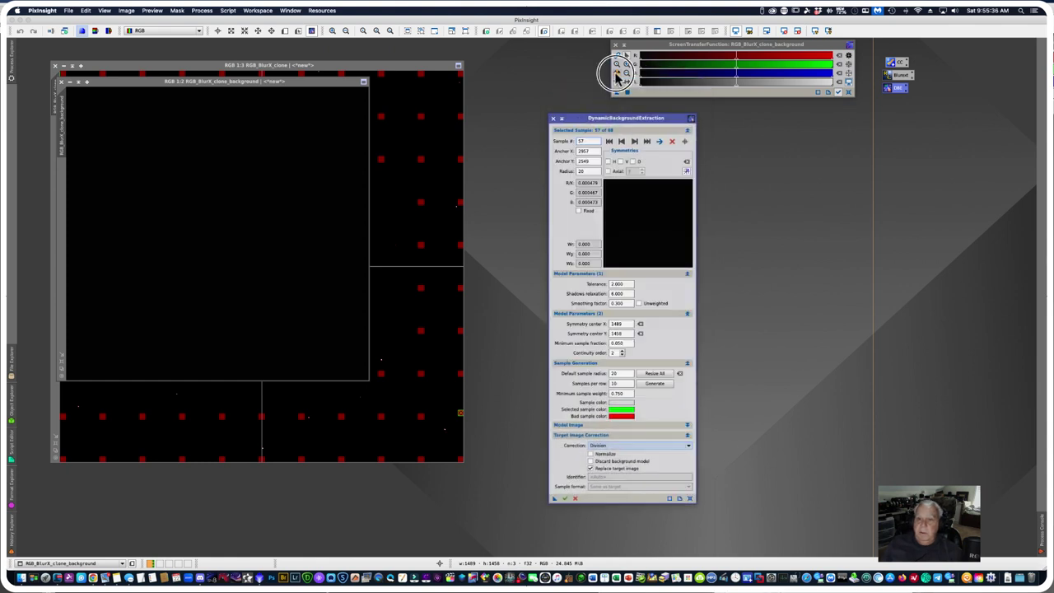
Step: Auto-stretch the extracted background model and close it, then auto-stretch the corrected image's display and end the background extraction session
{"action": "left_click", "coordinate": [616, 72]}
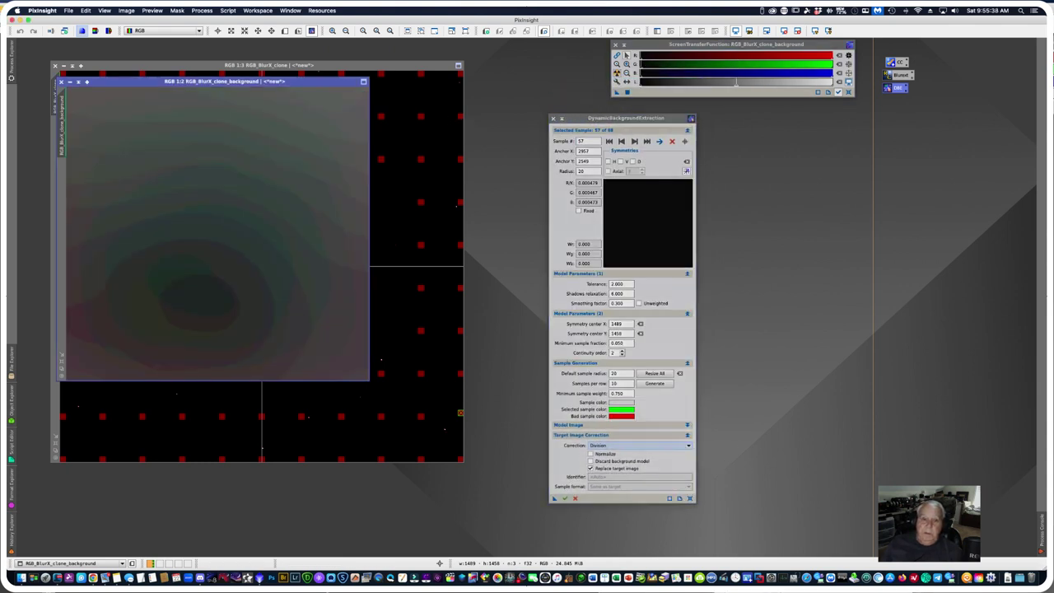
{"action": "left_click", "coordinate": [62, 85]}
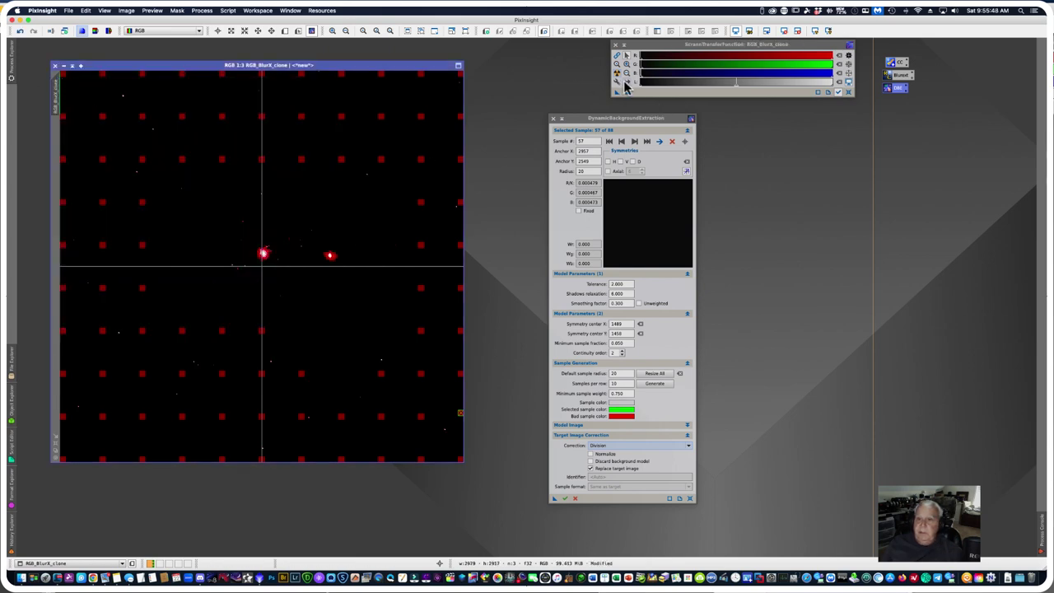
{"action": "left_click", "coordinate": [617, 73]}
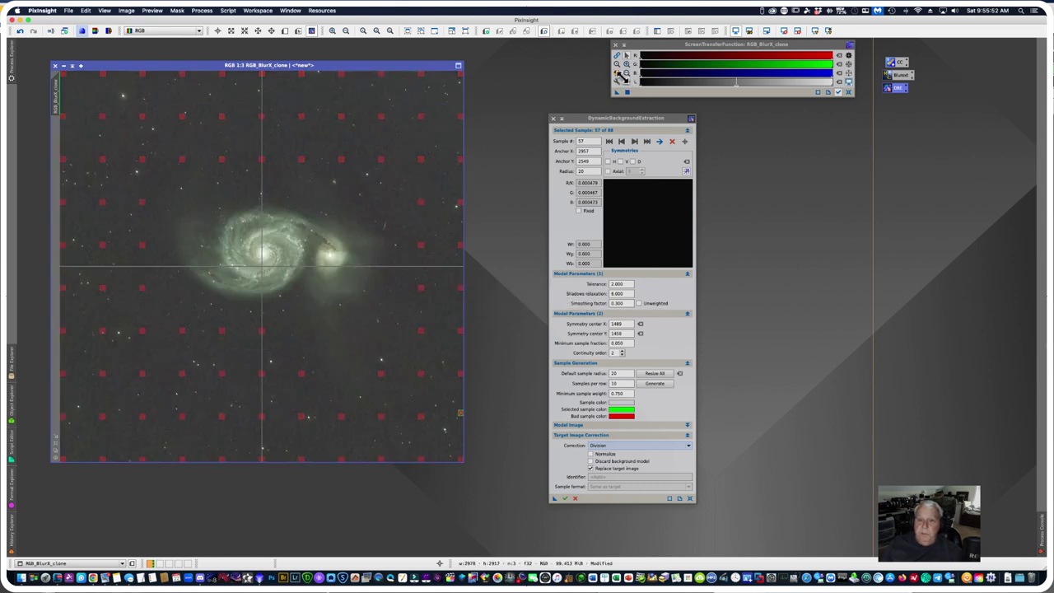
{"action": "left_click", "coordinate": [553, 119]}
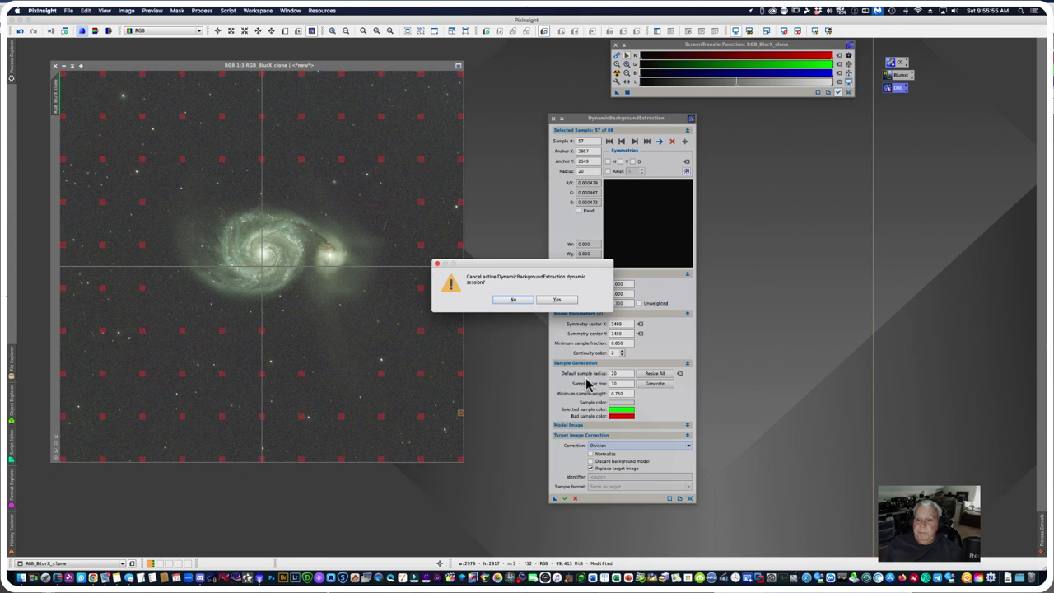
{"action": "left_click", "coordinate": [565, 301]}
Step: Reopen DynamicBackgroundExtraction from the saved DBE process icon and set the target image correction to Subtraction
{"action": "double_click", "coordinate": [896, 88]}
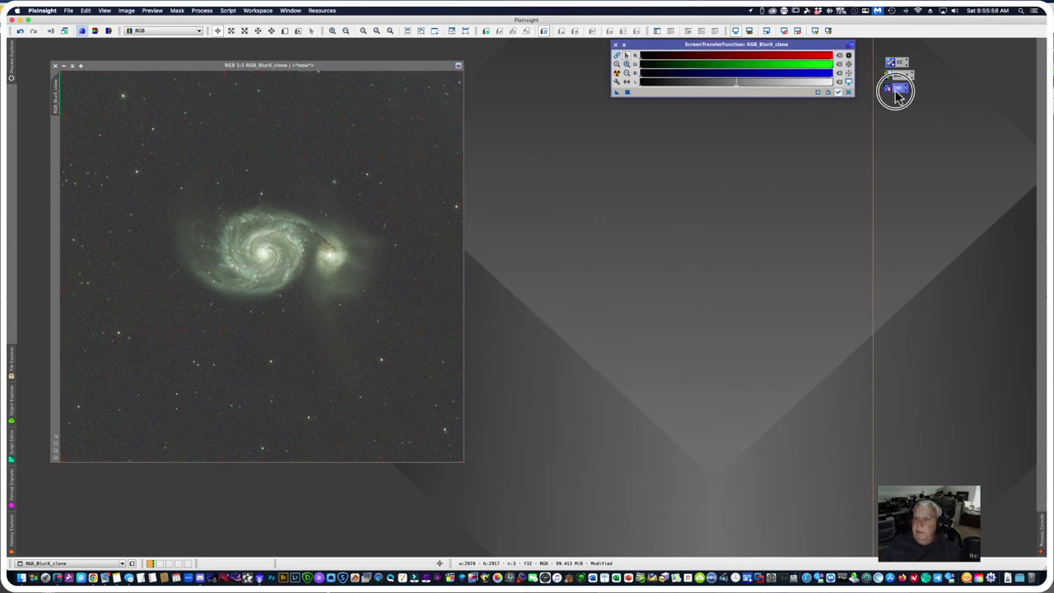
{"action": "left_click_drag", "start_coordinate": [578, 114], "coordinate": [555, 98]}
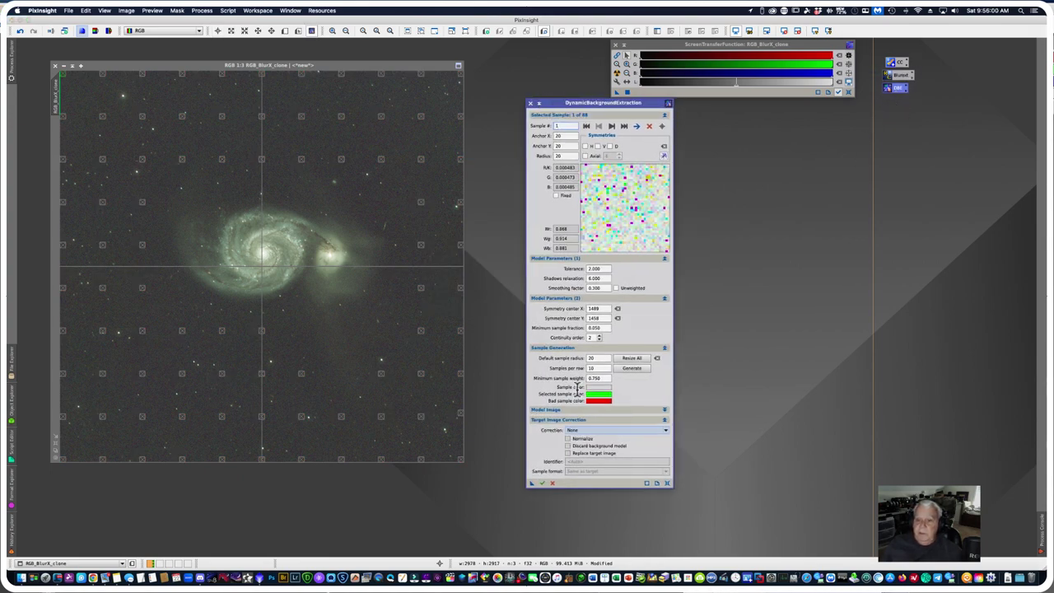
{"action": "left_click", "coordinate": [666, 430]}
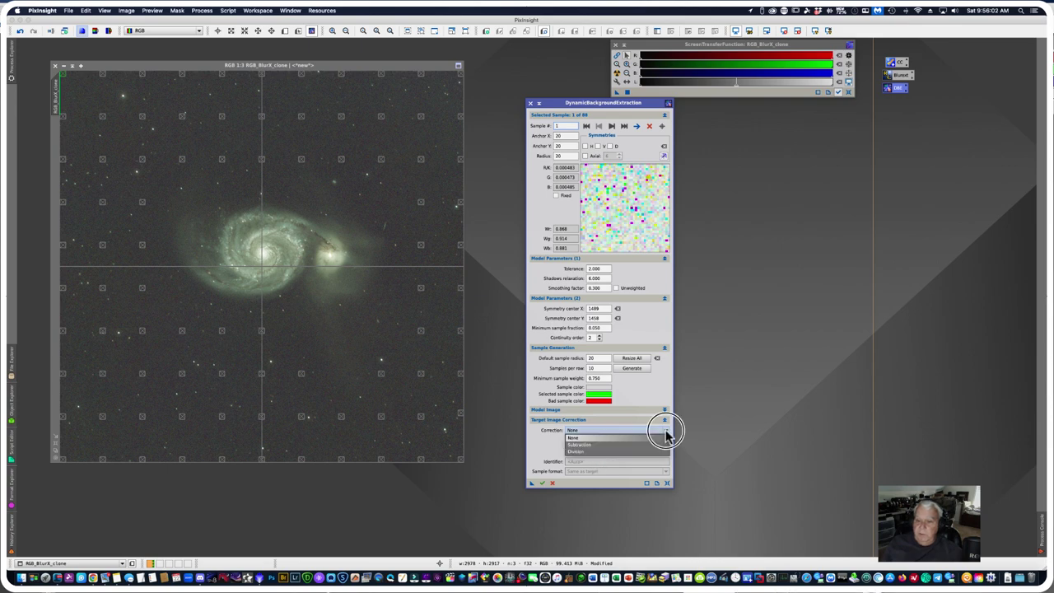
{"action": "left_click", "coordinate": [588, 445]}
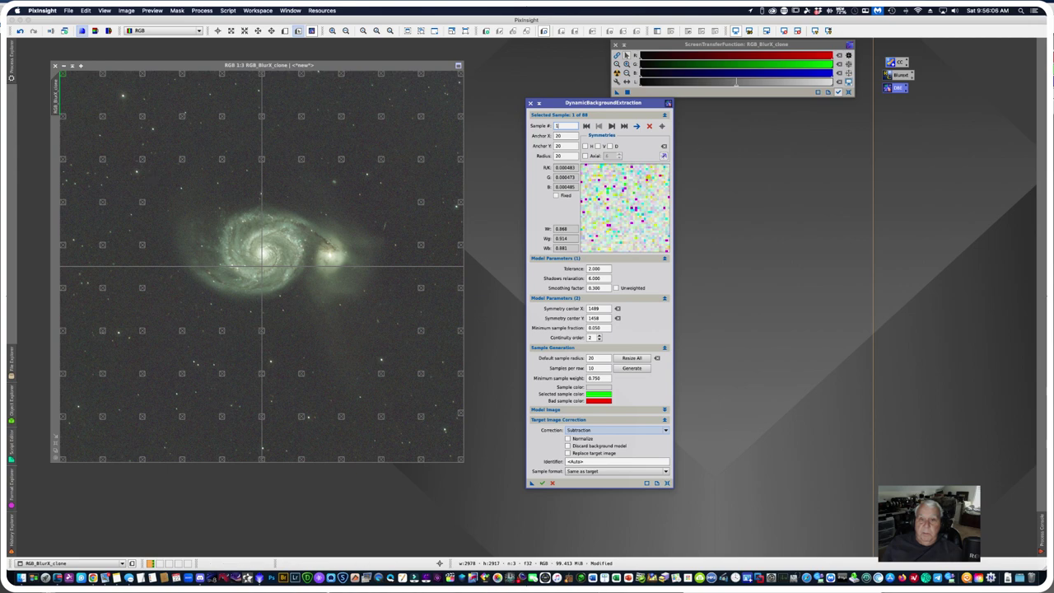
Step: Try the subtraction extraction without replacing the target image, and discard the corrected copy and background model
{"action": "left_click", "coordinate": [541, 483]}
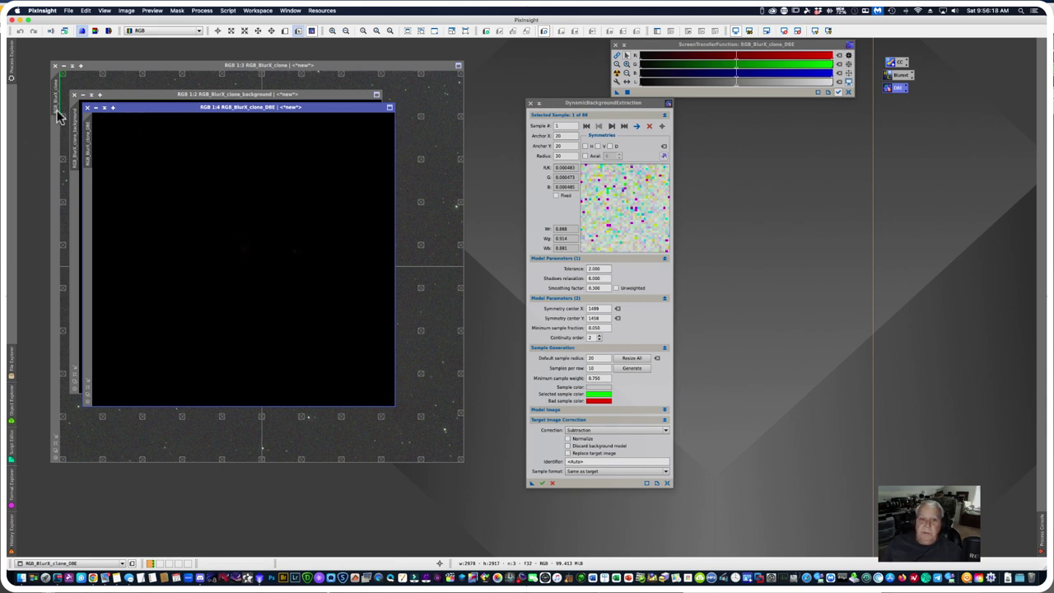
{"action": "left_click", "coordinate": [88, 107]}
{"action": "left_click", "coordinate": [74, 95]}
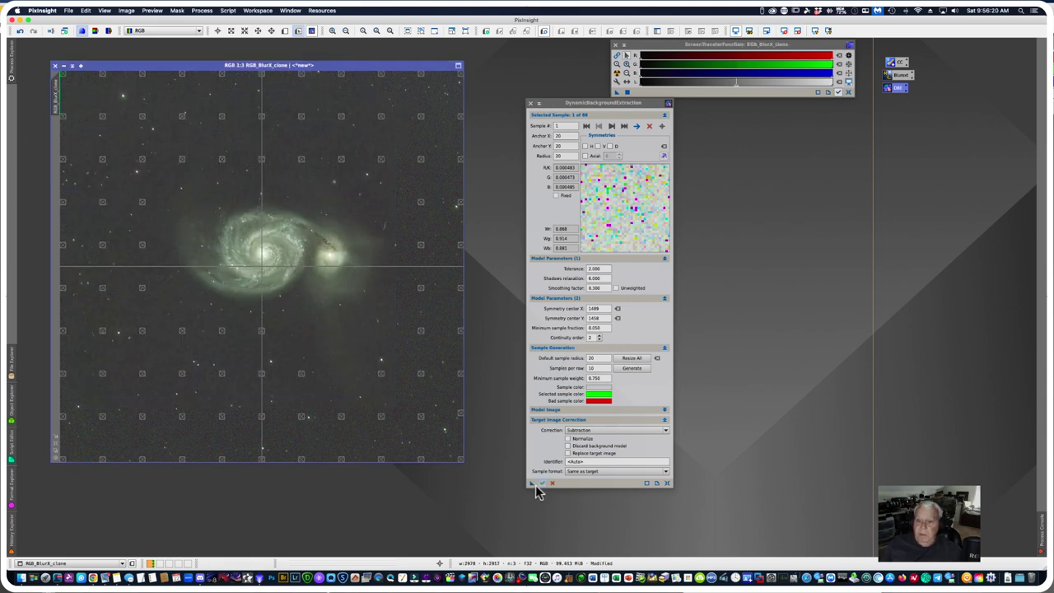
Step: Run the subtraction with Replace target image enabled, check the background model with an auto-stretch, and close it and the extraction session
{"action": "left_click", "coordinate": [568, 453]}
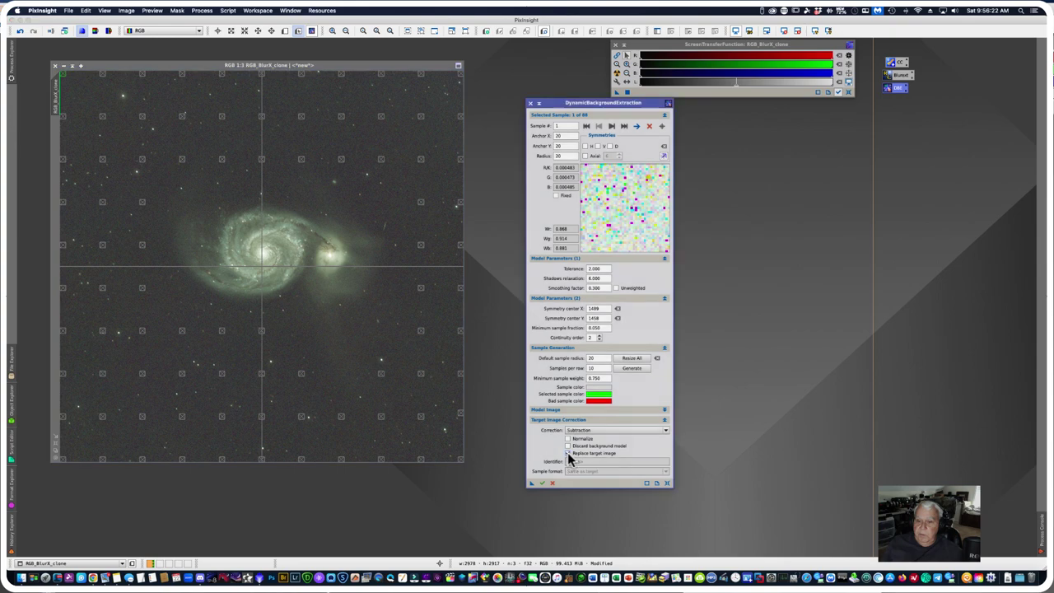
{"action": "left_click", "coordinate": [542, 483]}
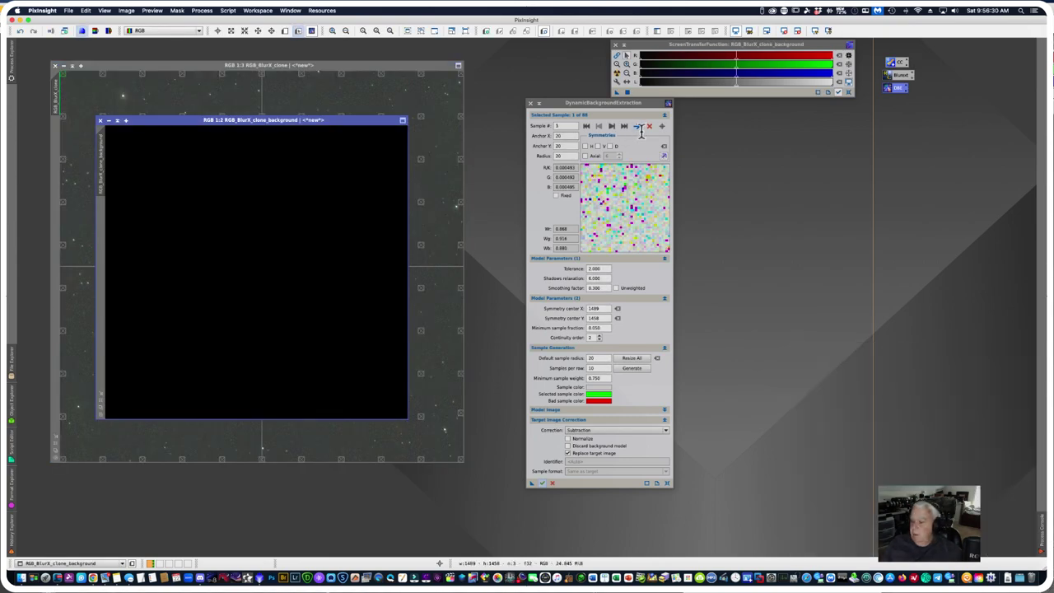
{"action": "left_click", "coordinate": [617, 73]}
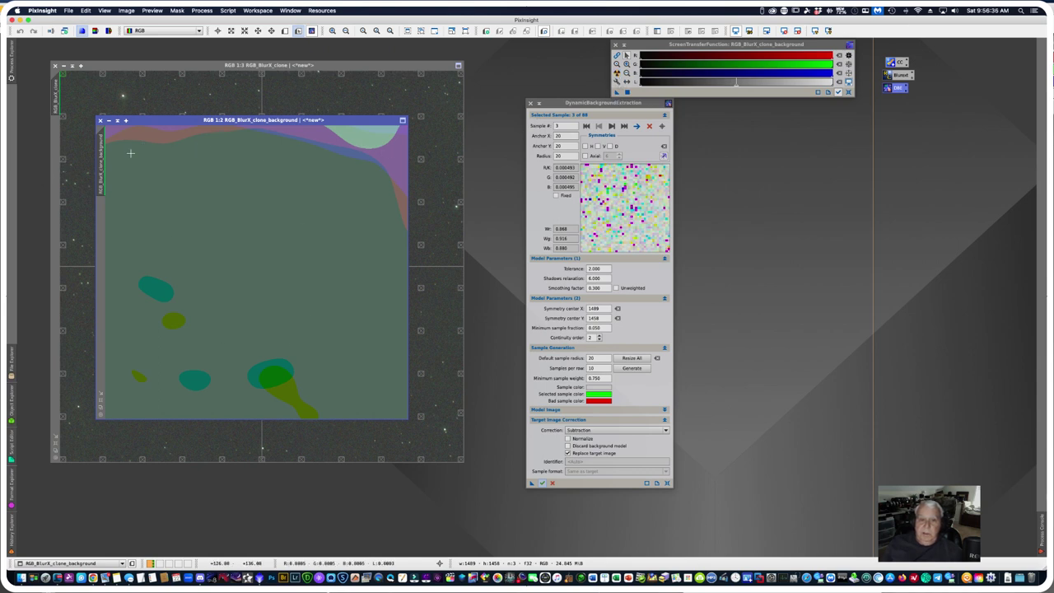
{"action": "left_click", "coordinate": [99, 120]}
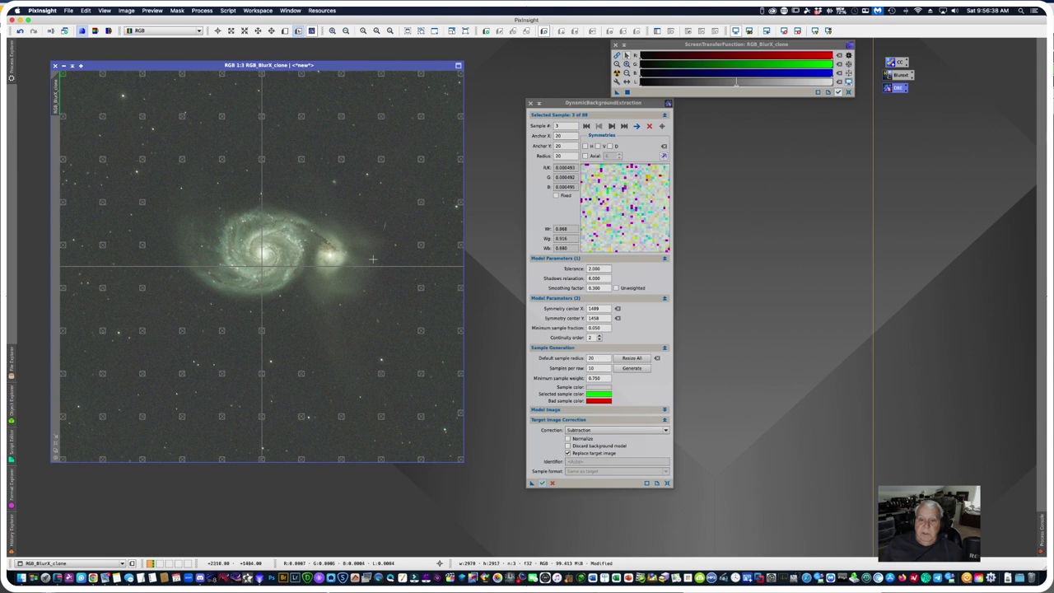
{"action": "left_click", "coordinate": [530, 105]}
{"action": "left_click", "coordinate": [553, 302]}
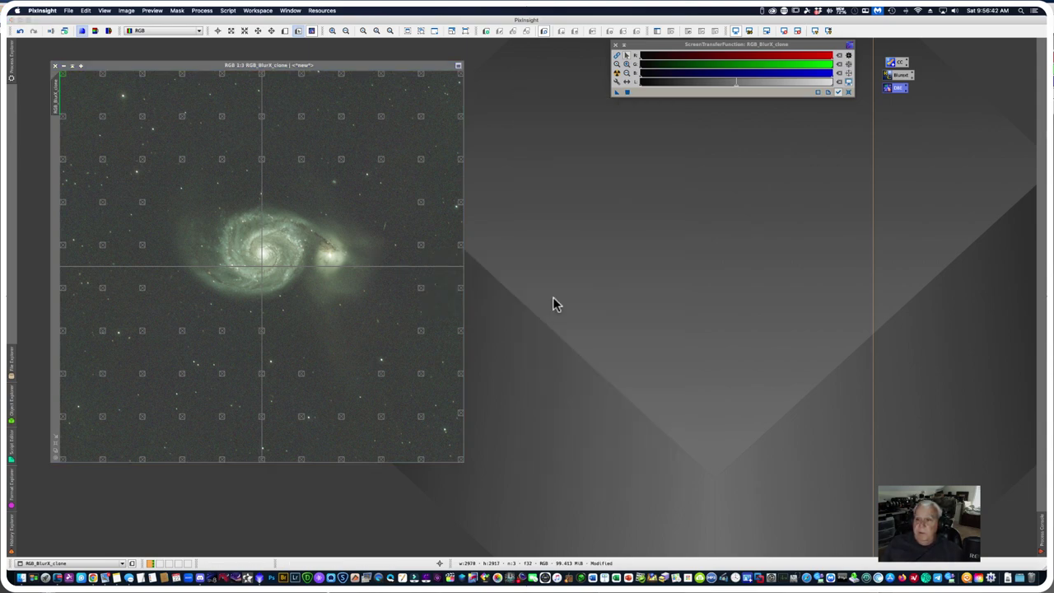
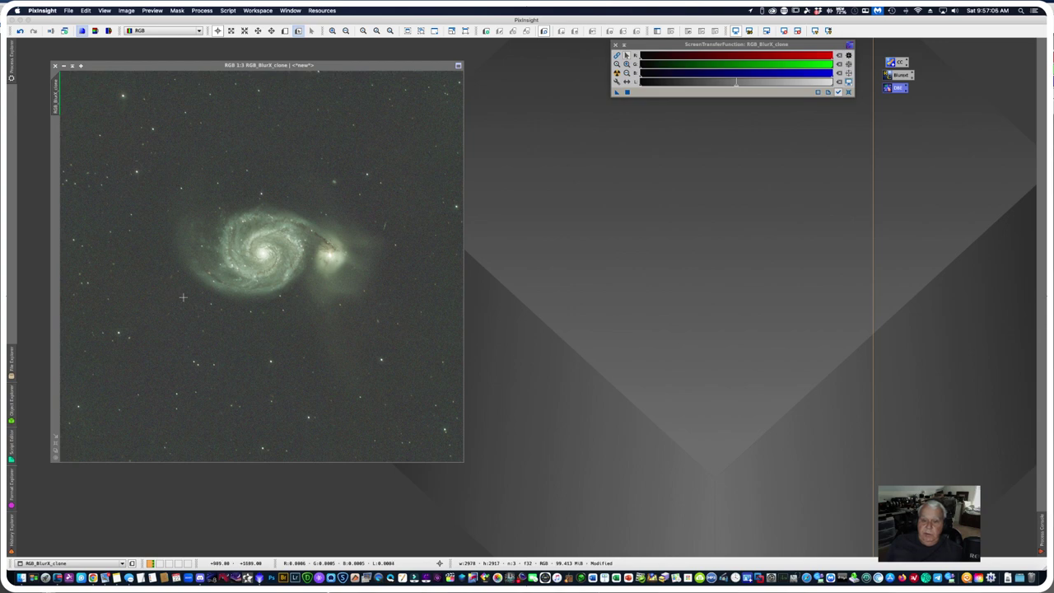
Step: Inspect the corrected galaxy pair and surrounding background at several zoom levels
{"action": "scroll", "coordinate": [242, 352], "scroll_direction": "up", "scroll_amount": 2}
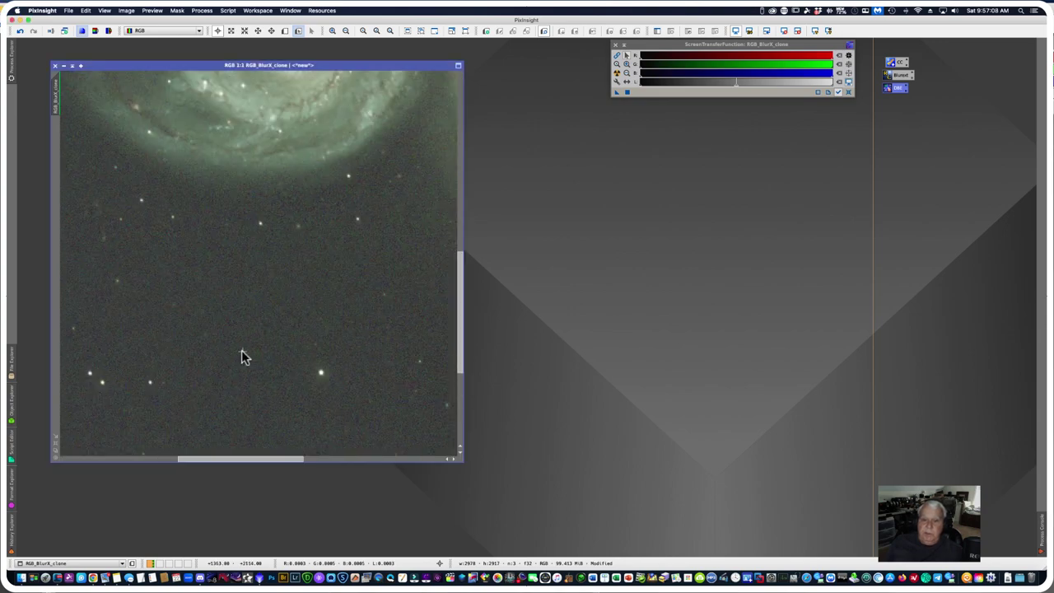
{"action": "scroll", "coordinate": [242, 350], "scroll_direction": "down", "scroll_amount": 1}
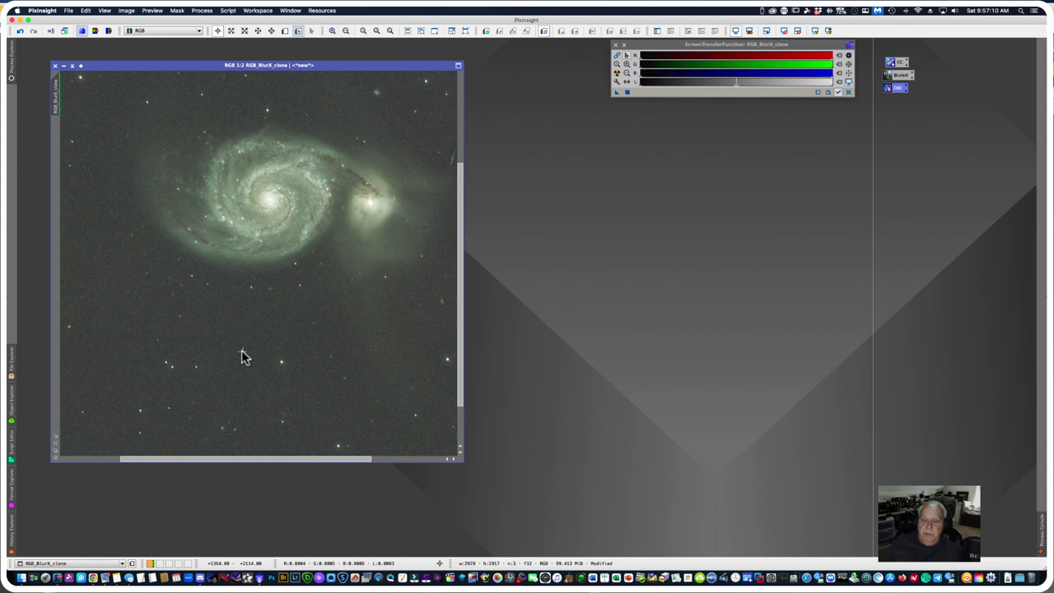
{"action": "scroll", "coordinate": [243, 356], "scroll_direction": "down", "scroll_amount": 1}
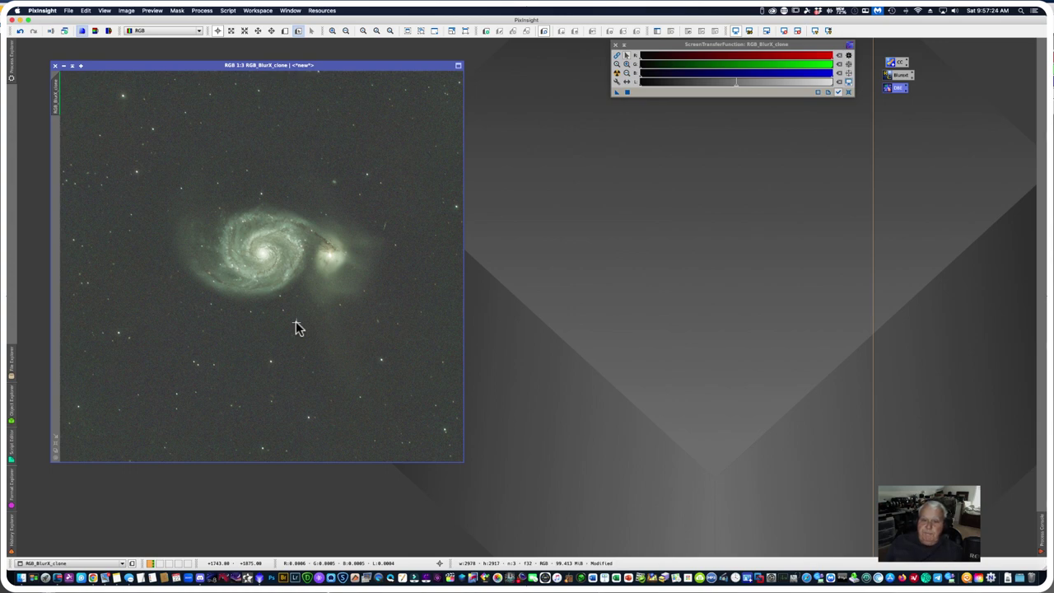
{"action": "scroll", "coordinate": [297, 328], "scroll_direction": "up", "scroll_amount": 1}
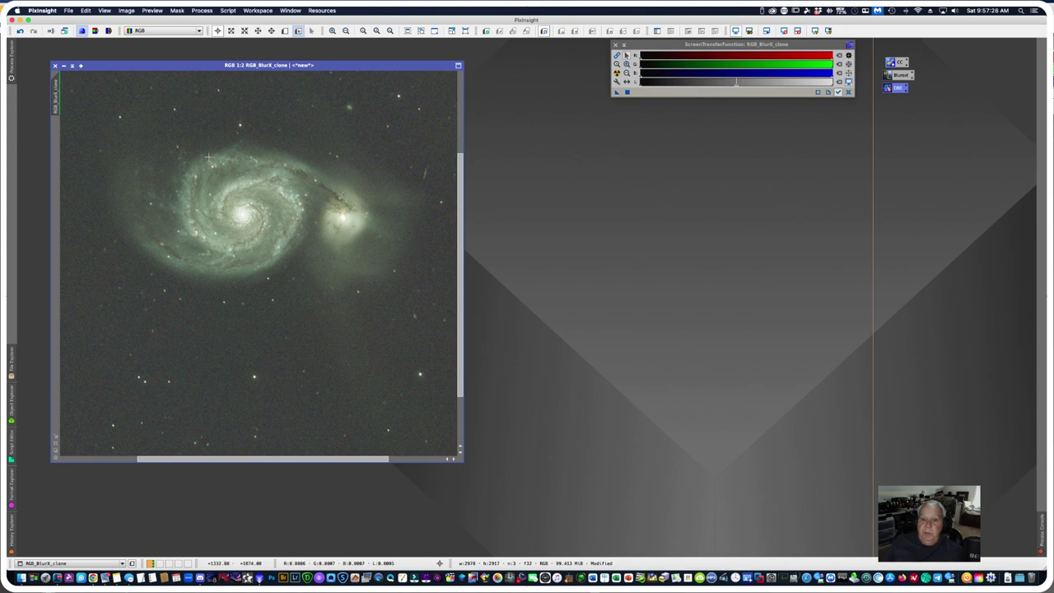
{"action": "scroll", "coordinate": [209, 164], "scroll_direction": "down", "scroll_amount": 2}
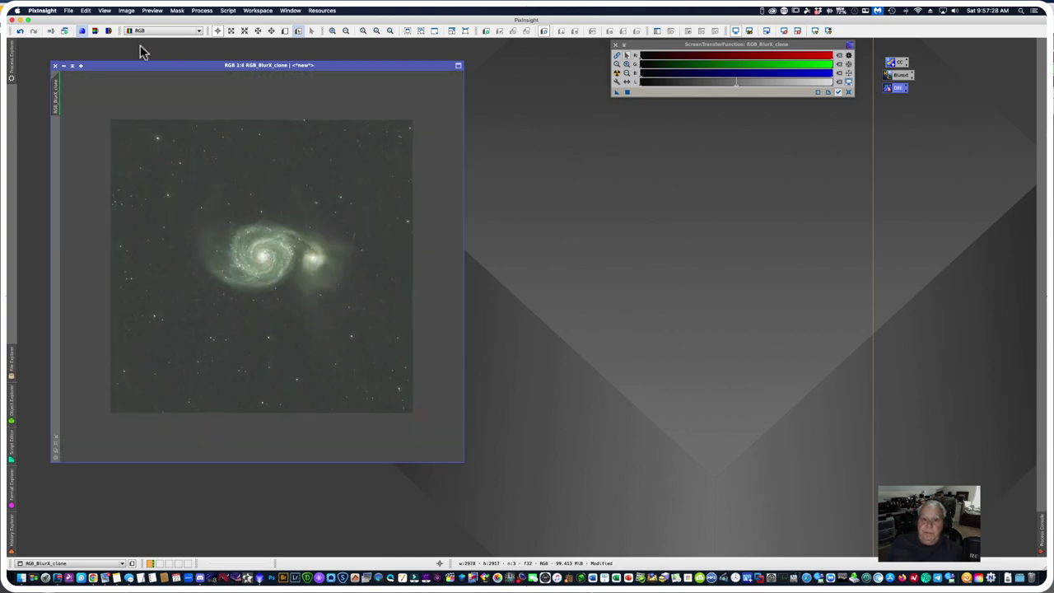
Step: Change the corrected image's identifier to RGB_BlurX_DBE
{"action": "left_click_drag", "start_coordinate": [150, 70], "coordinate": [236, 71]}
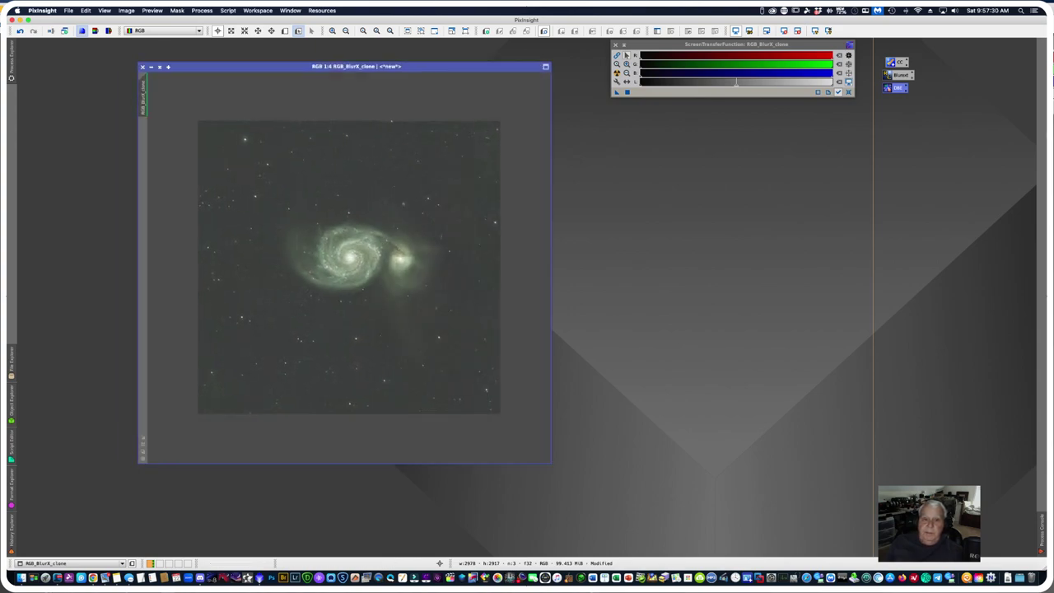
{"action": "right_click", "coordinate": [144, 96]}
{"action": "left_click", "coordinate": [160, 130]}
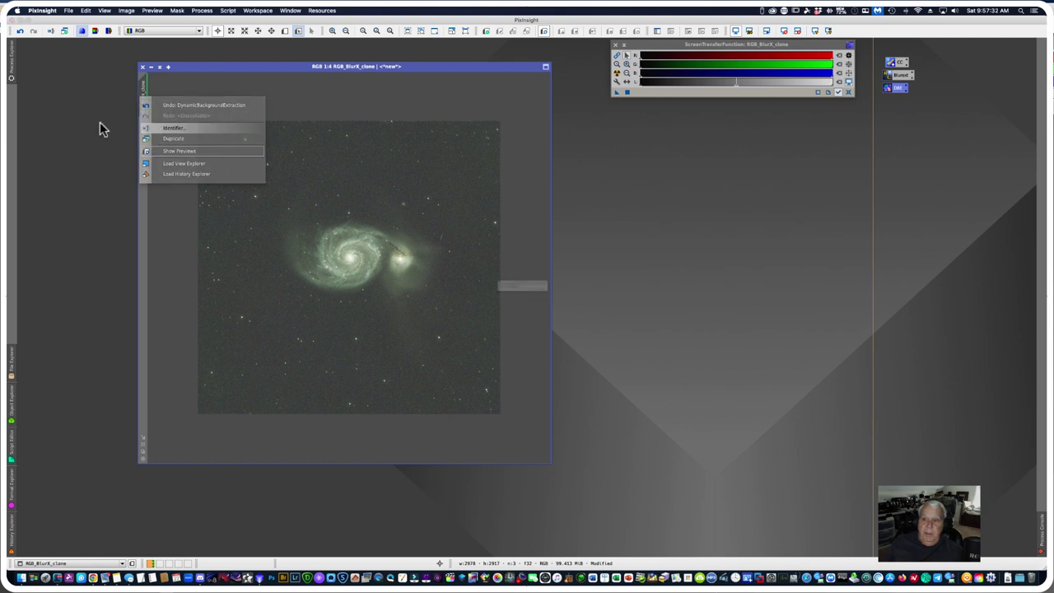
{"action": "key", "text": "Right"}
{"action": "key", "text": "BackSpace"}
{"action": "key", "text": "BackSpace"}
{"action": "key", "text": "BackSpace"}
{"action": "key", "text": "BackSpace"}
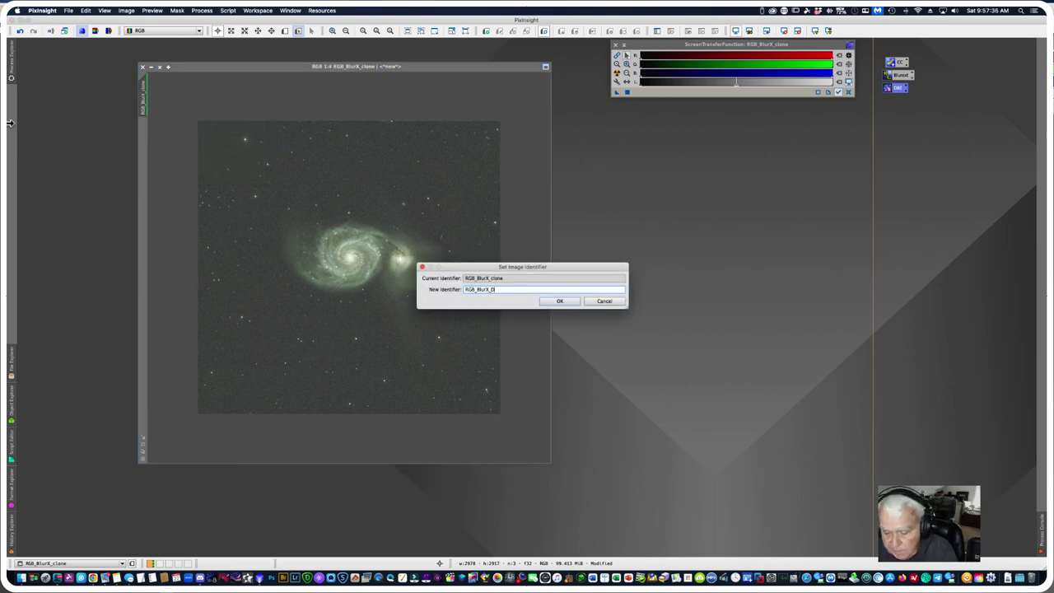
{"action": "key", "text": "BackSpace"}
{"action": "type", "text": "DBE"}
{"action": "key", "text": "Return"}
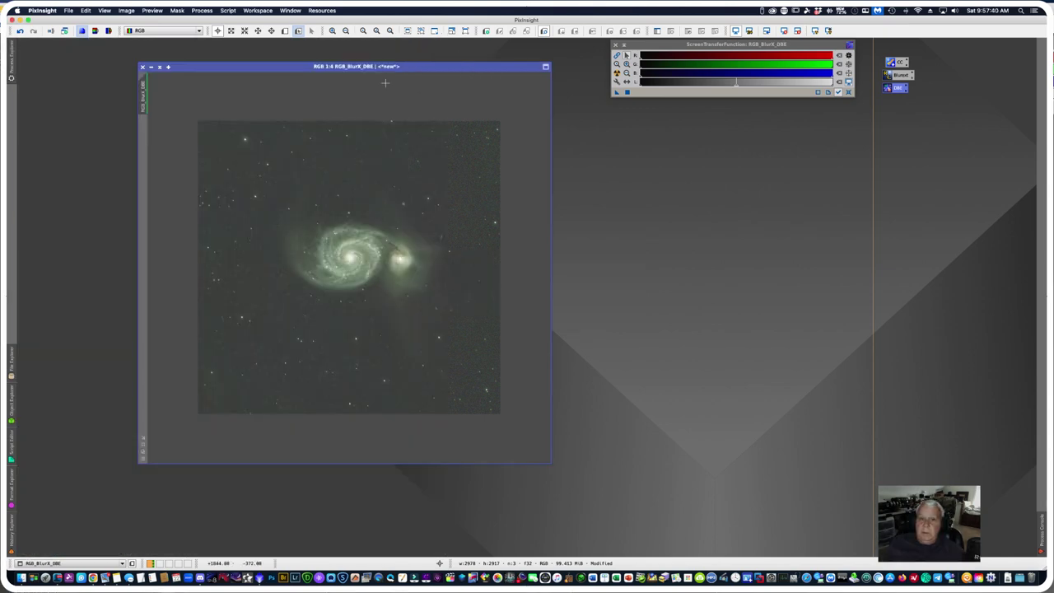
Step: Duplicate the RGB_BlurX_DBE image, then iconify the original and place its icon beneath the DBE process icon
{"action": "left_click_drag", "start_coordinate": [149, 100], "coordinate": [130, 80]}
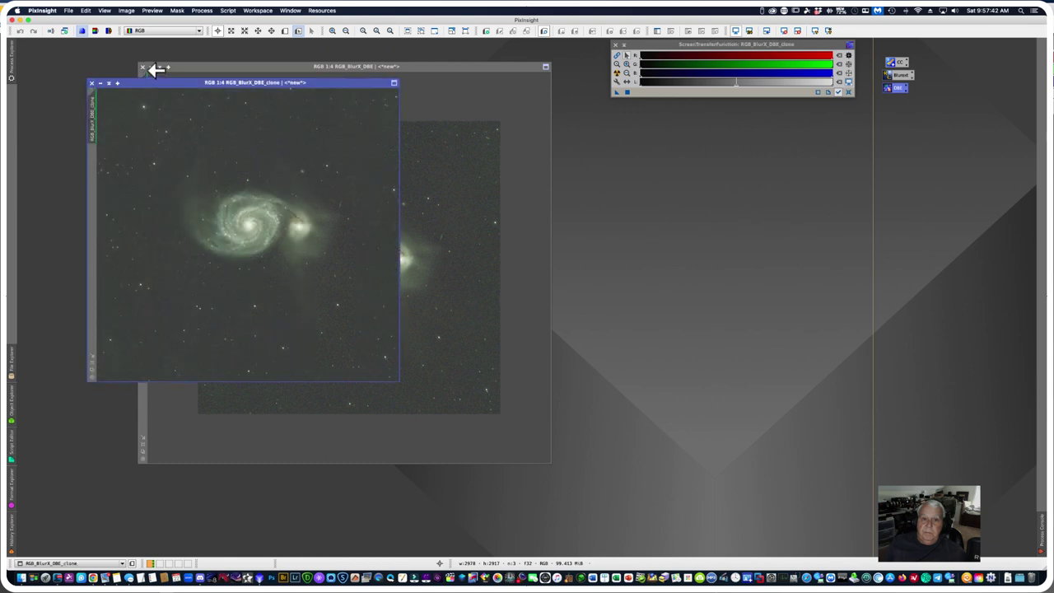
{"action": "left_click", "coordinate": [150, 68]}
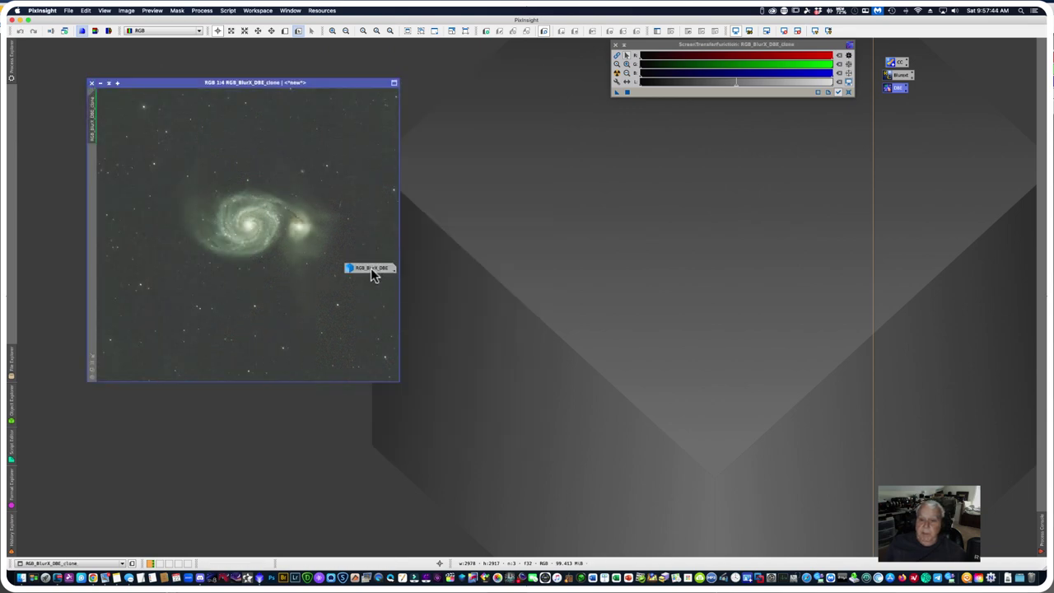
{"action": "mouse_move", "coordinate": [371, 275]}
{"action": "left_mouse_down"}
{"action": "mouse_move", "coordinate": [918, 110]}
{"action": "mouse_move", "coordinate": [911, 104]}
{"action": "left_mouse_up"}
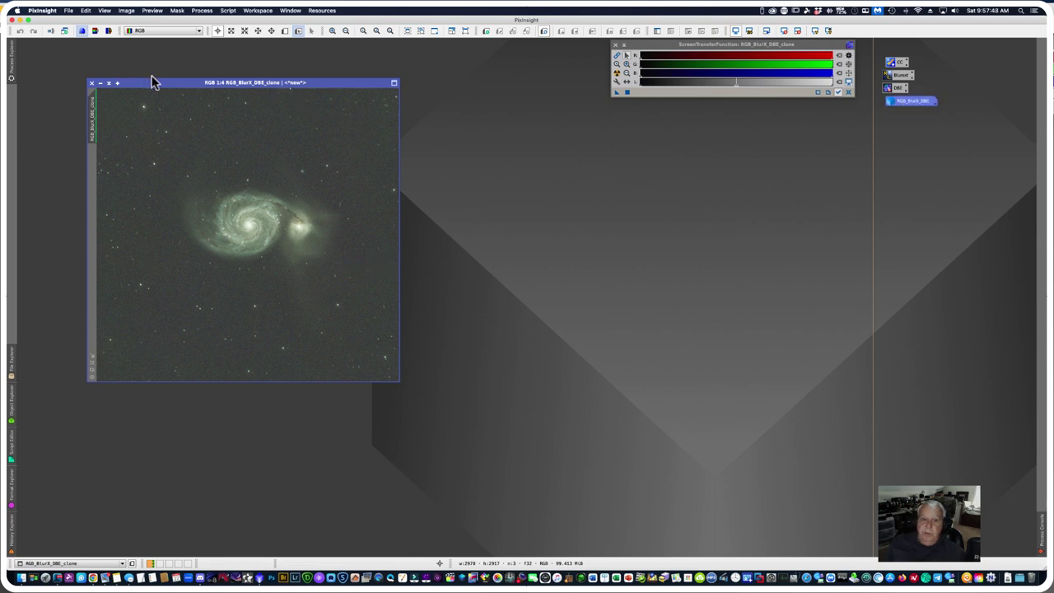
Step: Enlarge the cloned image's window to show it at 1:3 with a margin, and position it clear of ScreenTransferFunction
{"action": "left_click_drag", "start_coordinate": [153, 82], "coordinate": [155, 73]}
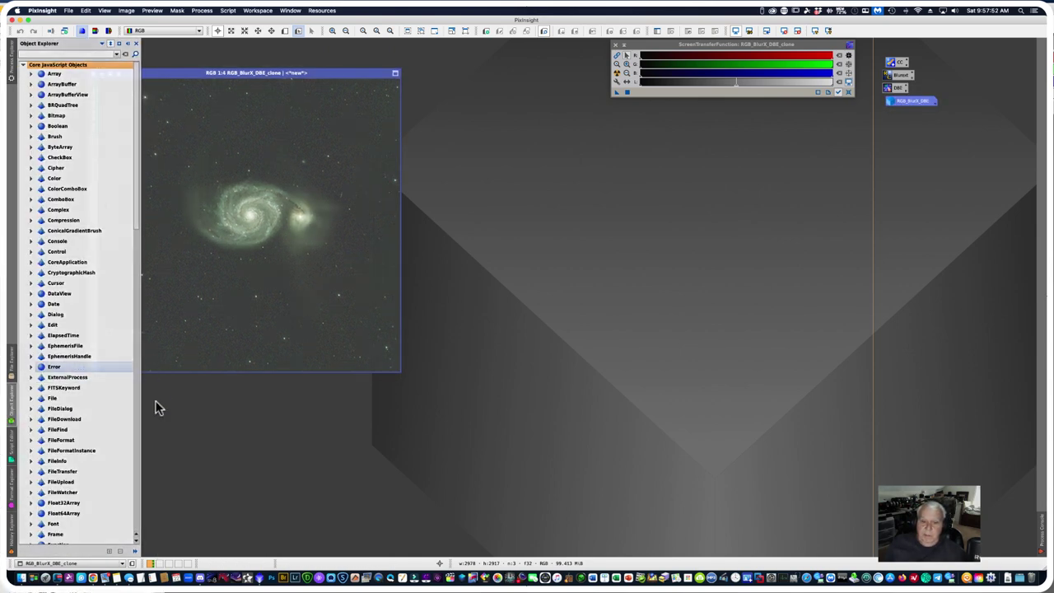
{"action": "left_click", "coordinate": [93, 358]}
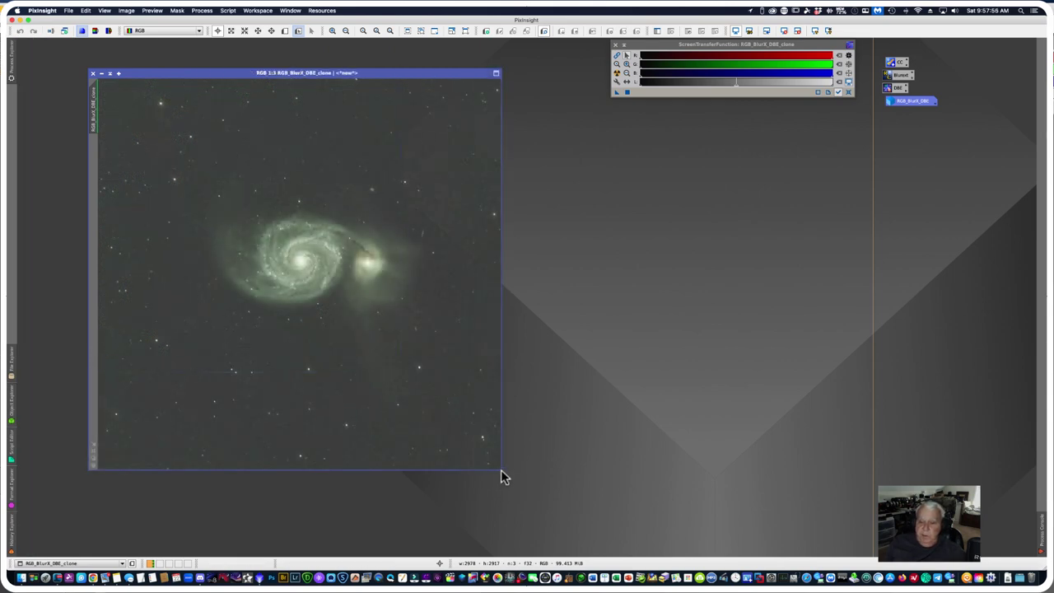
{"action": "left_click_drag", "start_coordinate": [502, 476], "coordinate": [602, 524]}
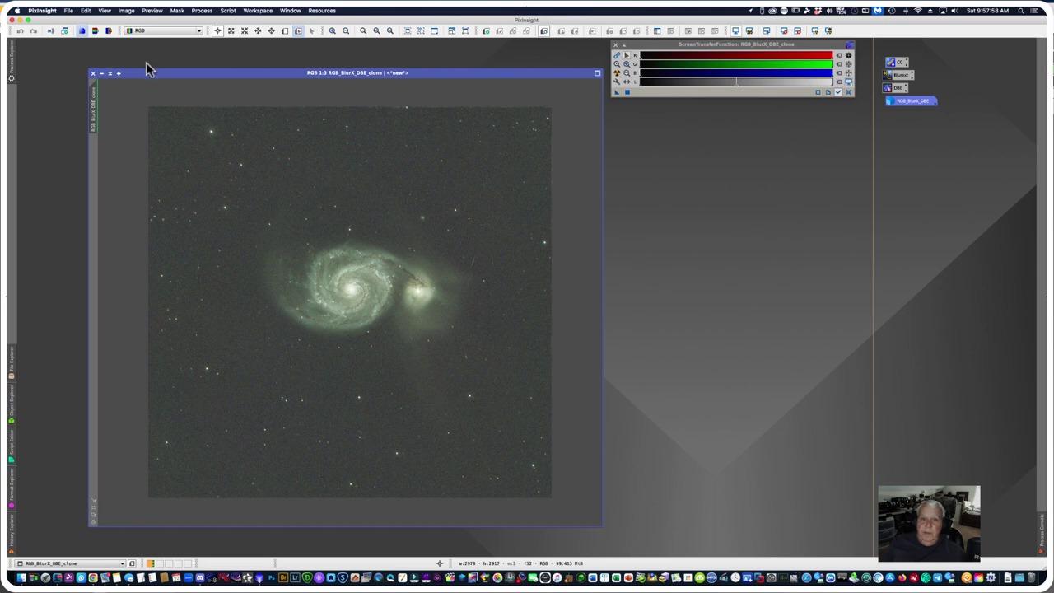
{"action": "left_click_drag", "start_coordinate": [160, 75], "coordinate": [146, 60]}
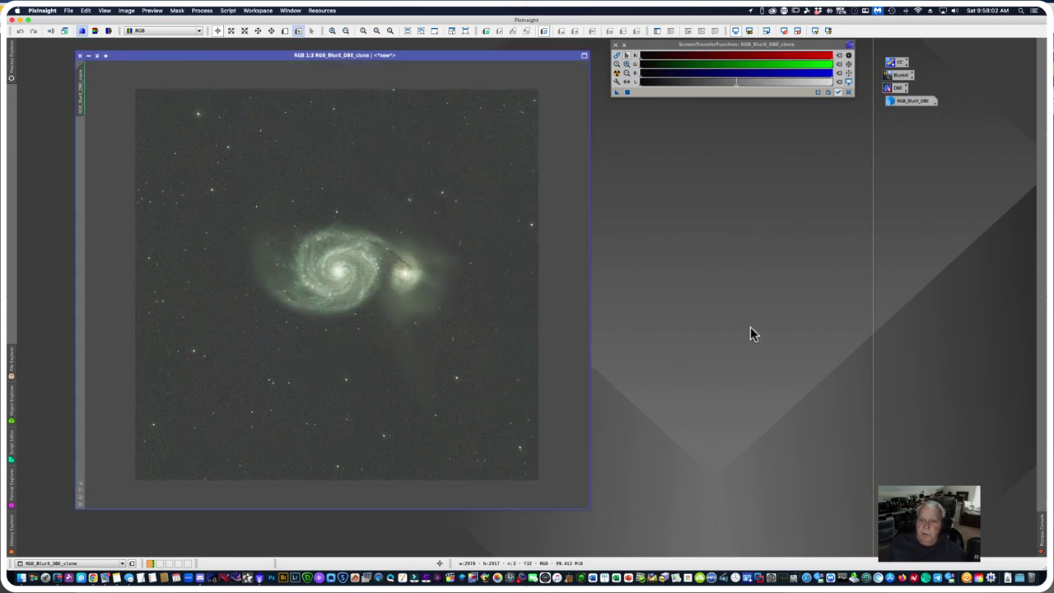
{"action": "left_click", "coordinate": [720, 327]}
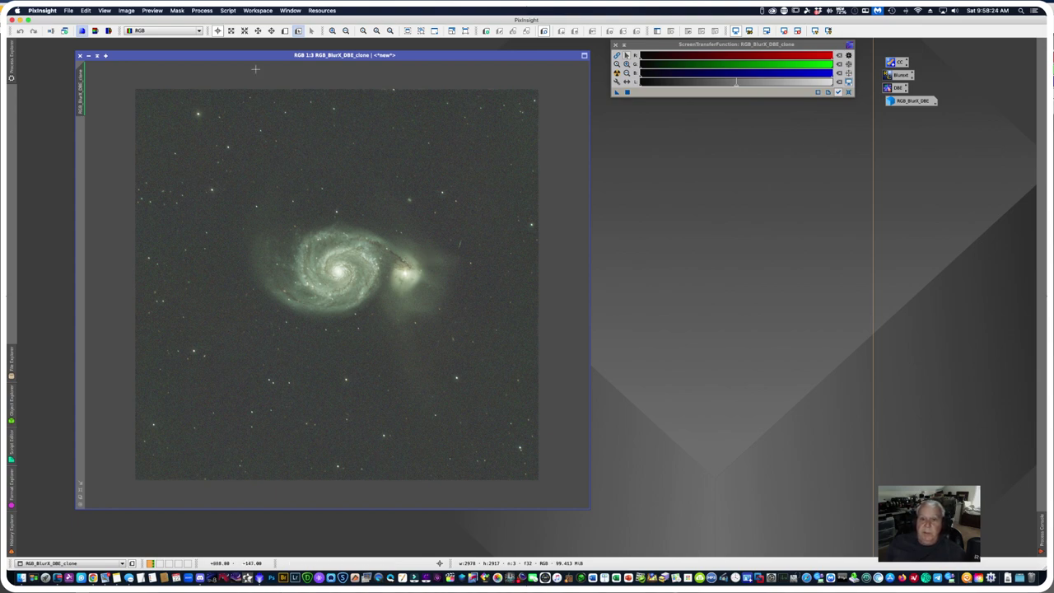
Step: Open the SpectrophotometricColorCalibration process
{"action": "left_click", "coordinate": [201, 11]}
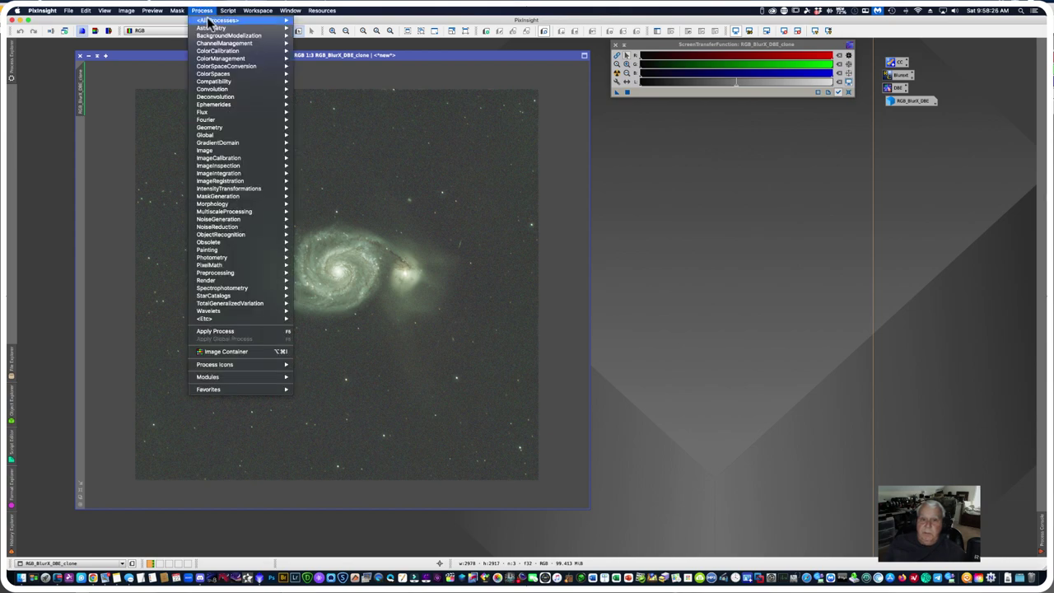
{"action": "mouse_move", "coordinate": [216, 20]}
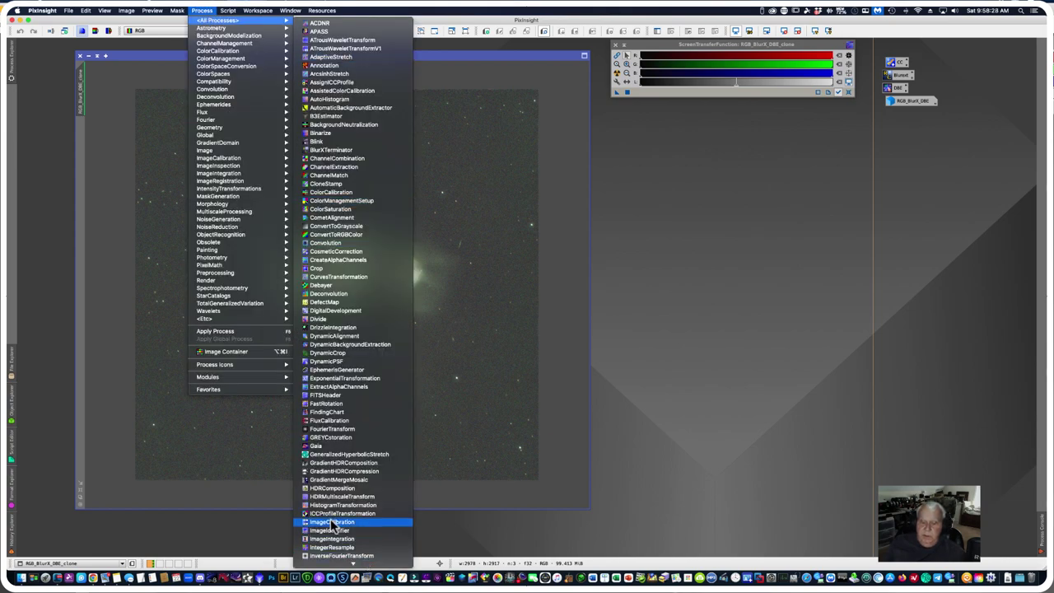
{"action": "scroll", "coordinate": [332, 524], "scroll_direction": "down", "scroll_amount": 10}
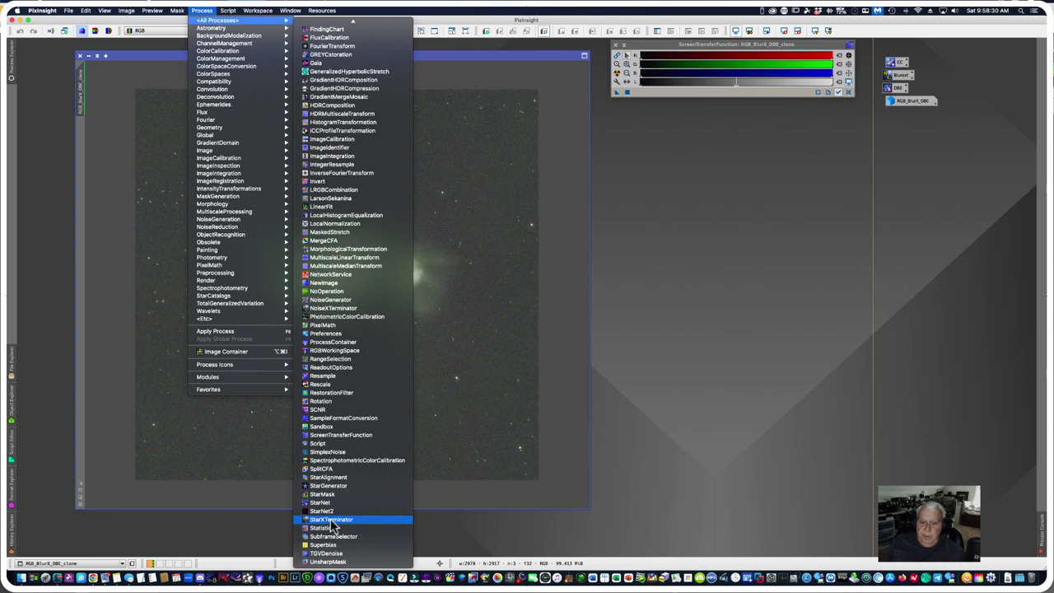
{"action": "left_click", "coordinate": [333, 463]}
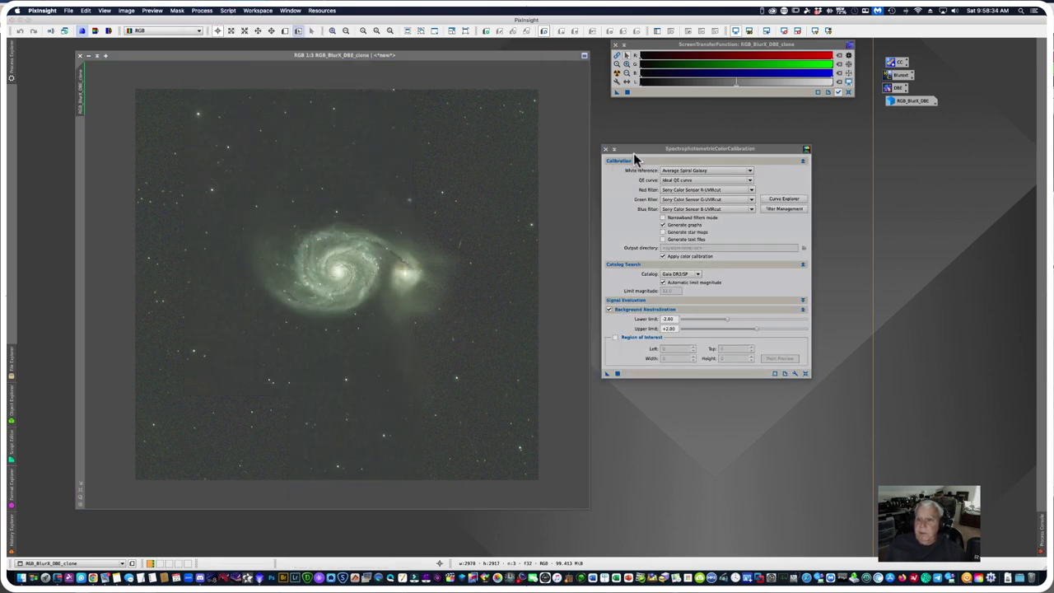
{"action": "left_click", "coordinate": [635, 150]}
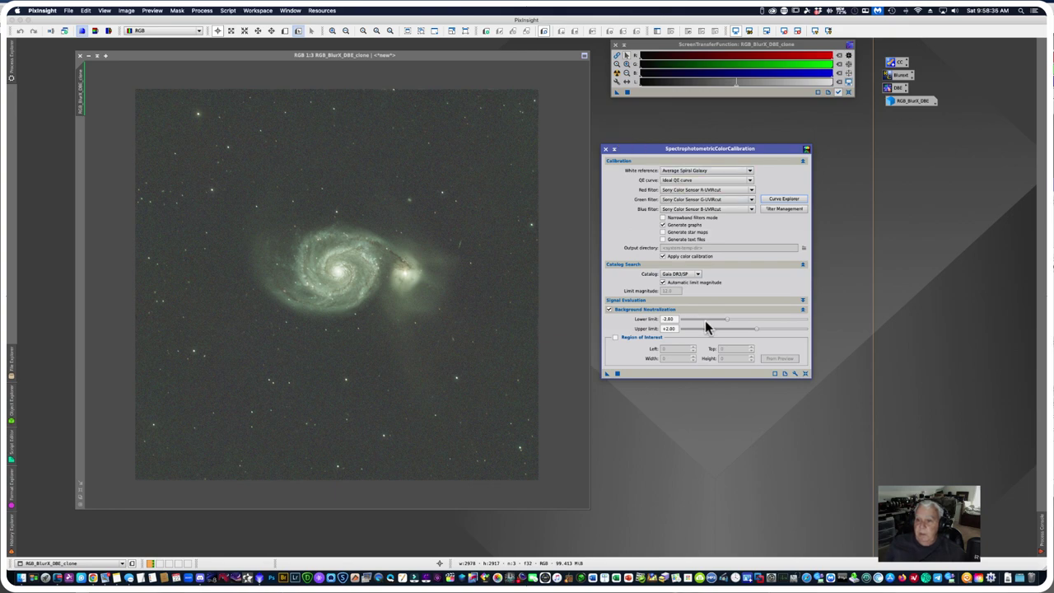
{"action": "left_click", "coordinate": [706, 366]}
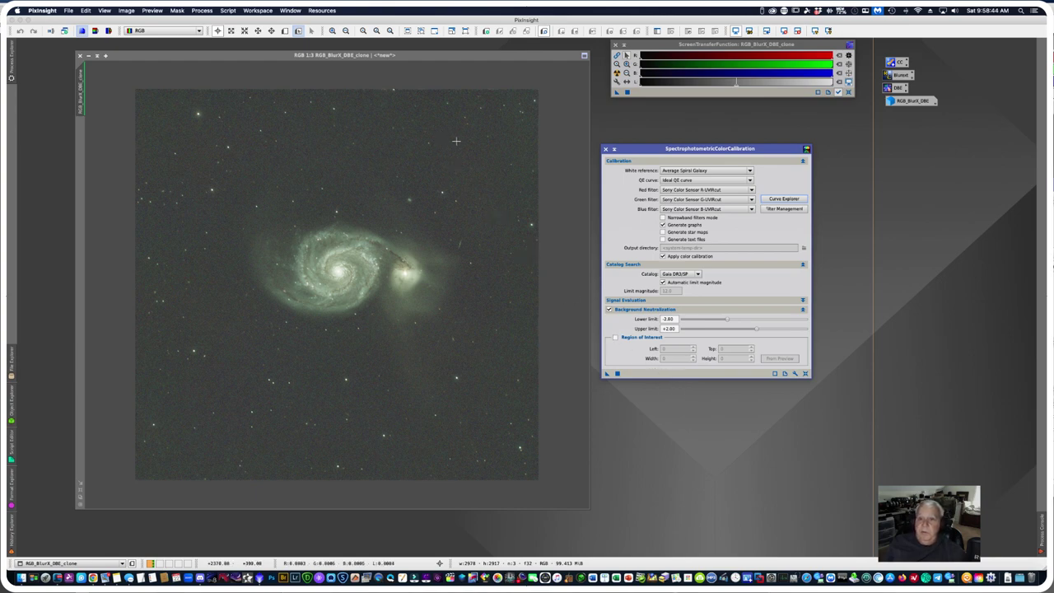
Step: Draw a preview of about 387 × 225 pixels over the empty sky background above the main galaxy
{"action": "left_click", "coordinate": [284, 31]}
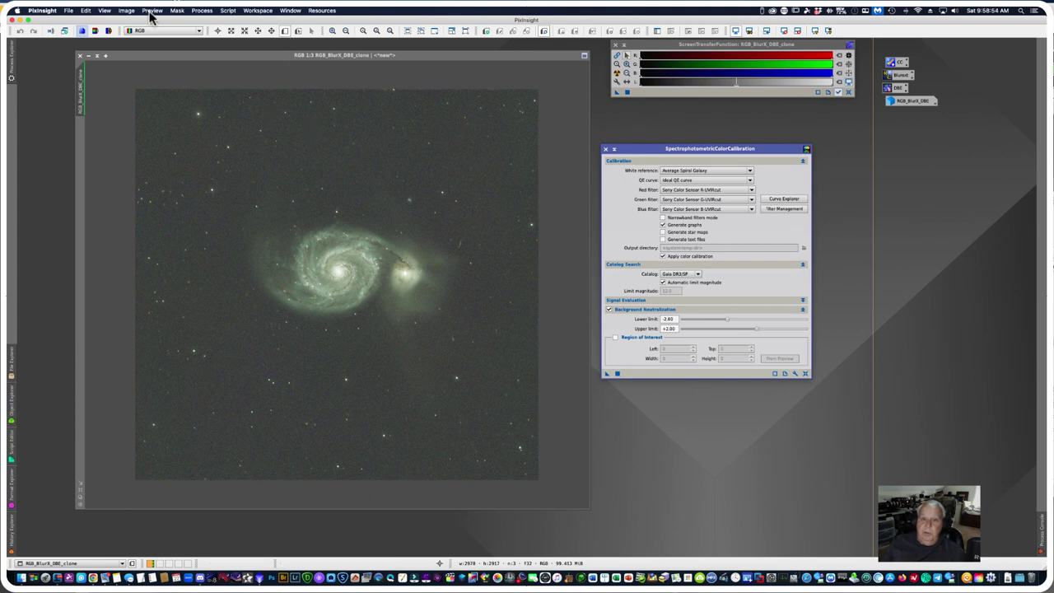
{"action": "left_click", "coordinate": [285, 32]}
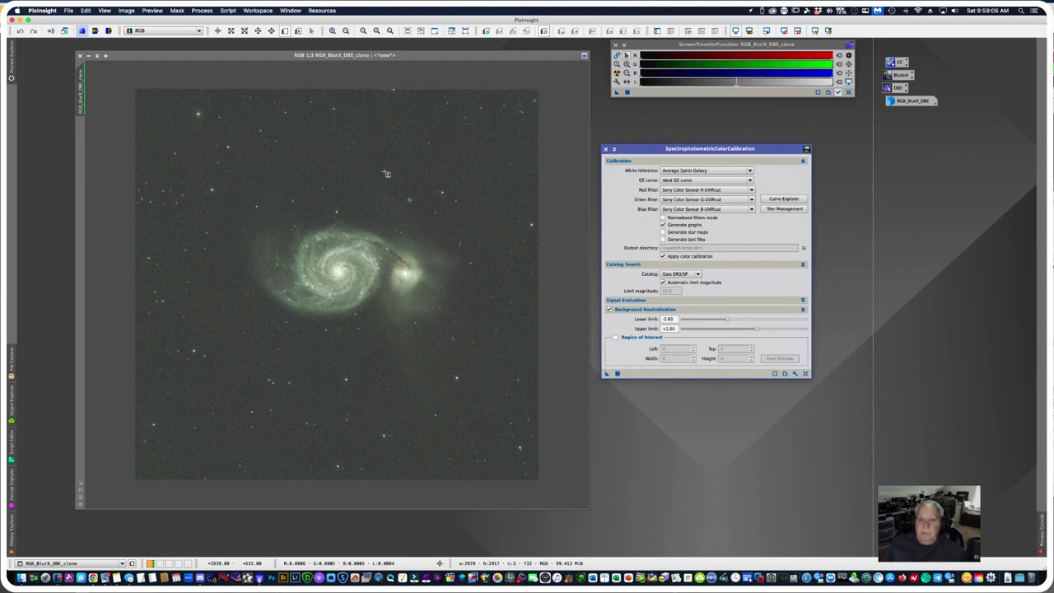
{"action": "left_click_drag", "start_coordinate": [314, 154], "coordinate": [354, 163]}
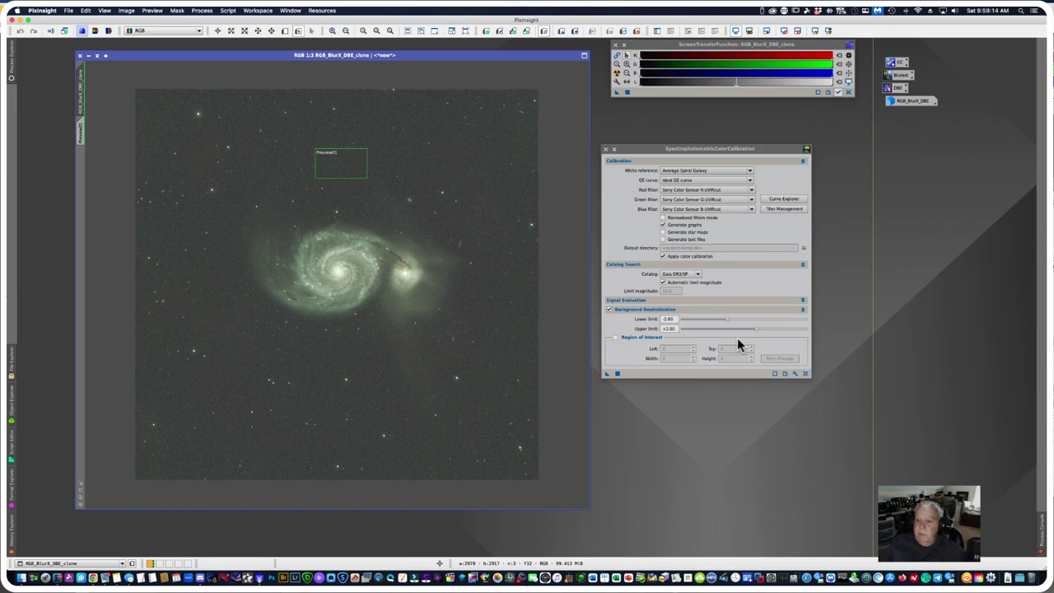
Step: Enable the region of interest for background neutralization and take its coordinates from Preview01 of the cloned image
{"action": "left_click", "coordinate": [616, 341]}
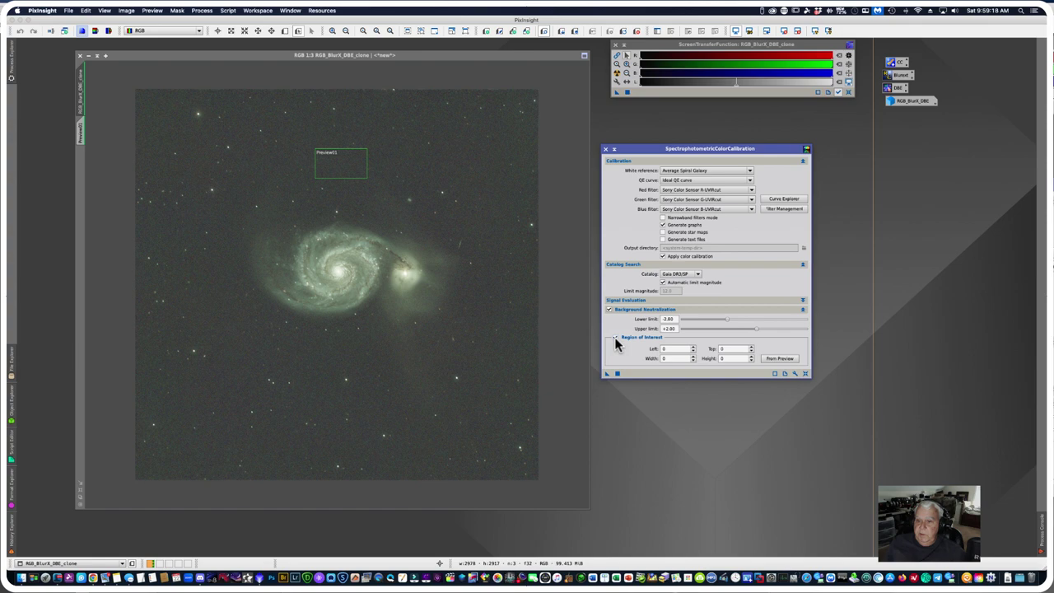
{"action": "left_click", "coordinate": [771, 363]}
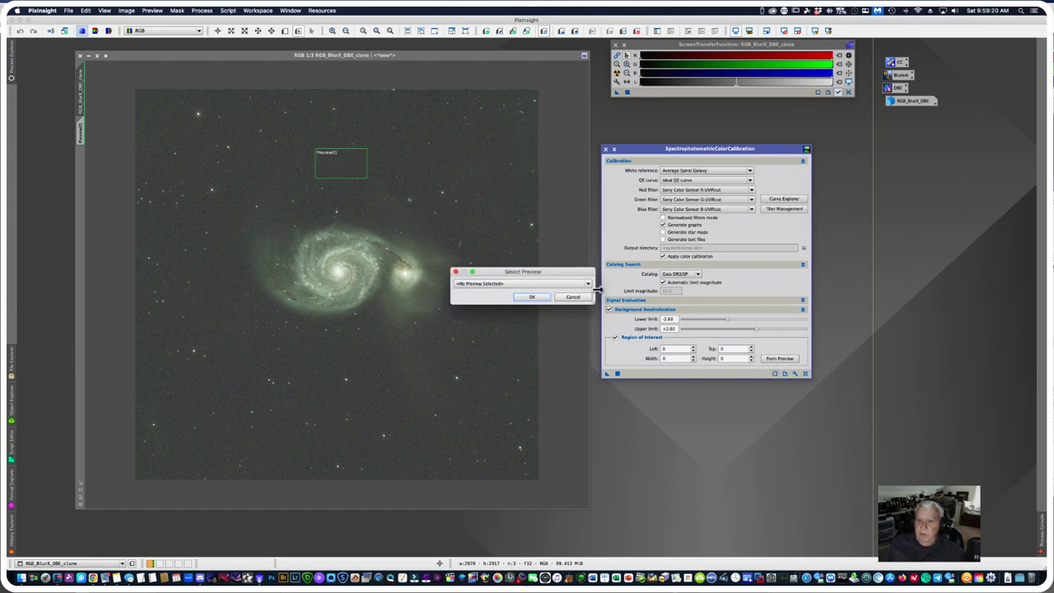
{"action": "left_click", "coordinate": [586, 284]}
{"action": "left_click", "coordinate": [488, 299]}
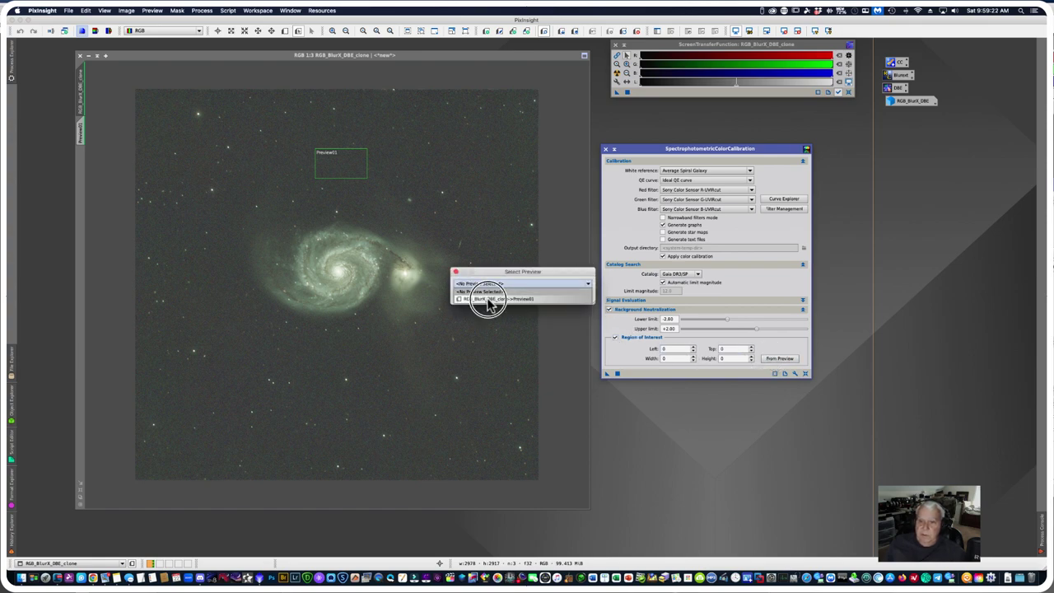
{"action": "left_click", "coordinate": [524, 297]}
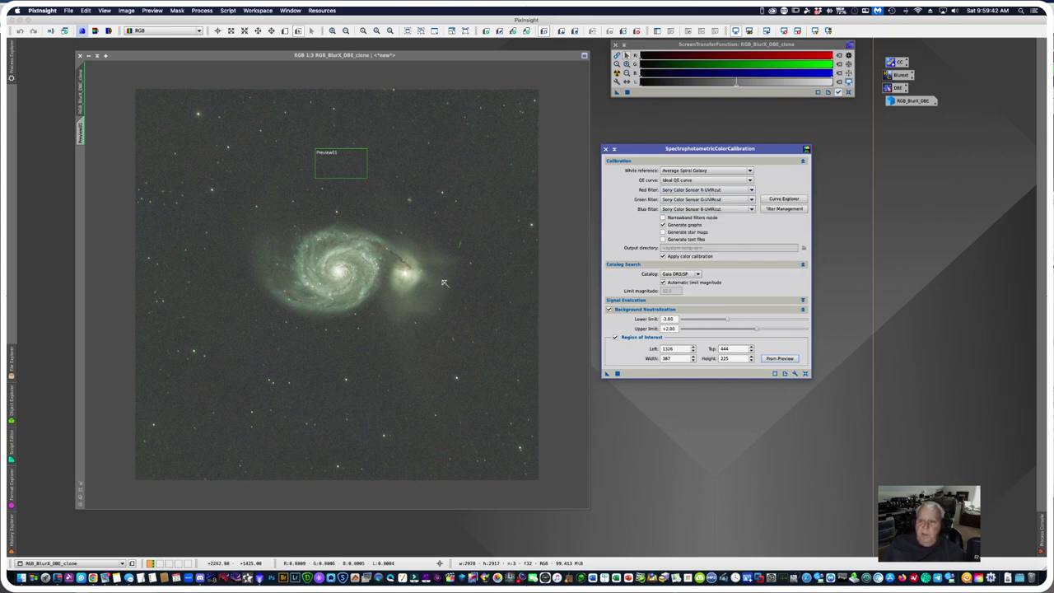
Step: Calibrate the cloned image's colour with the Sony IMX411/455/461/533/571 QE curve, and close the resulting white balance graphs
{"action": "left_click", "coordinate": [749, 181]}
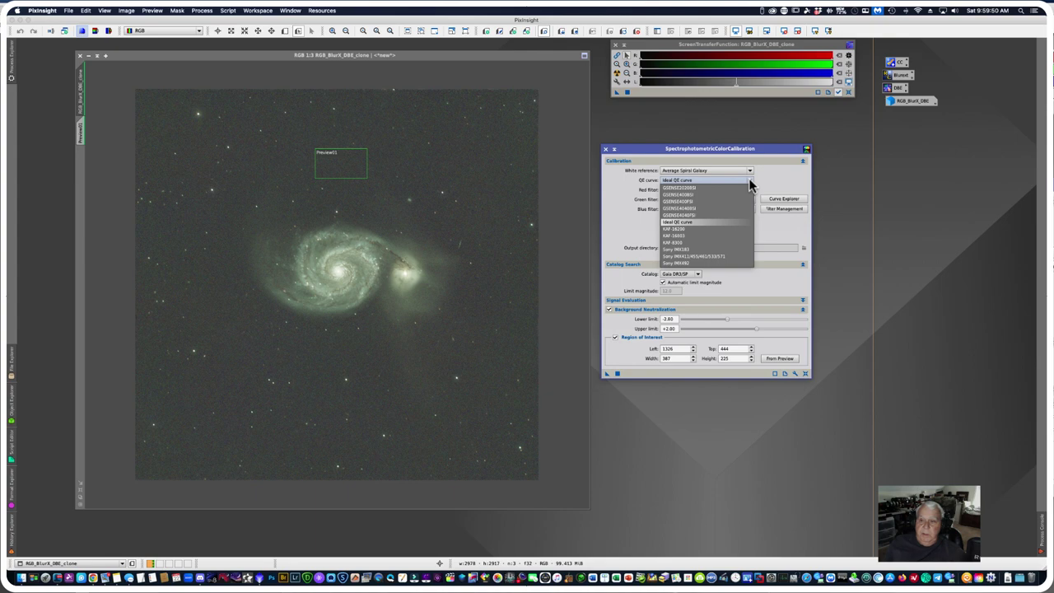
{"action": "left_click", "coordinate": [712, 260]}
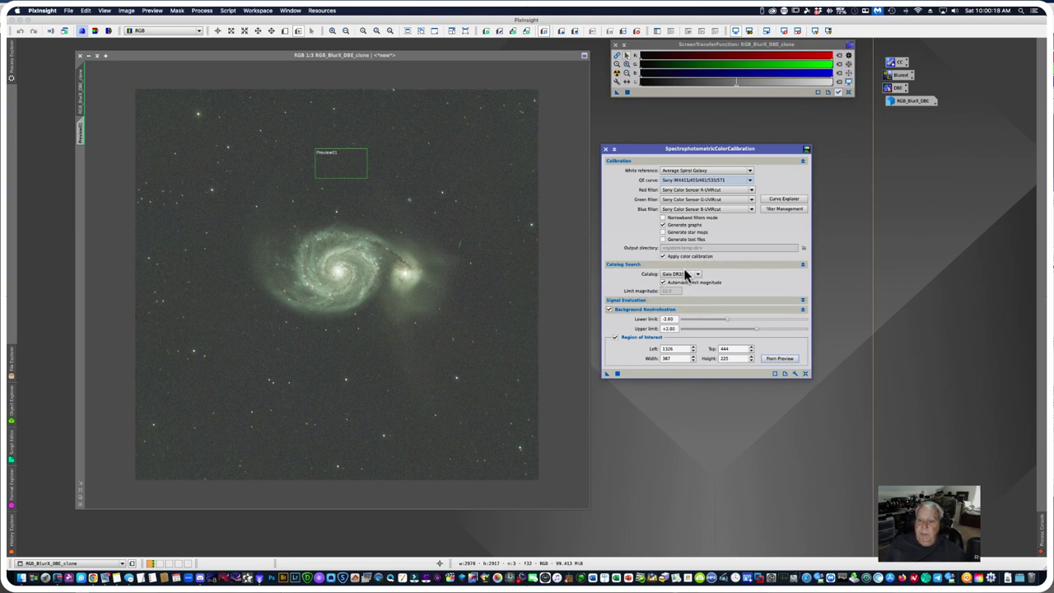
{"action": "left_click", "coordinate": [606, 375]}
{"action": "left_click_drag", "start_coordinate": [606, 374], "coordinate": [345, 370]}
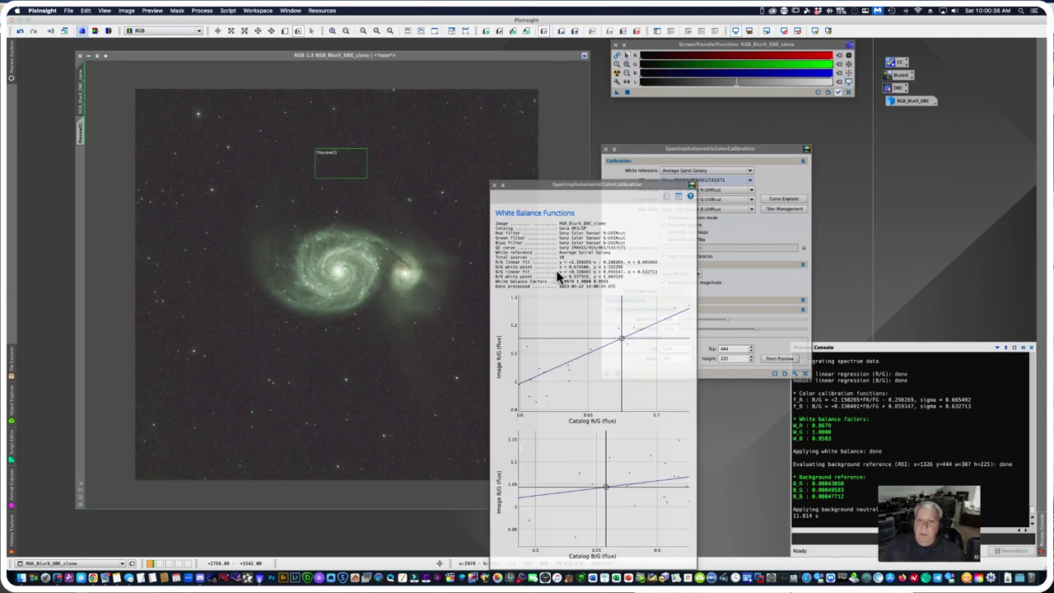
{"action": "left_click_drag", "start_coordinate": [532, 184], "coordinate": [504, 141]}
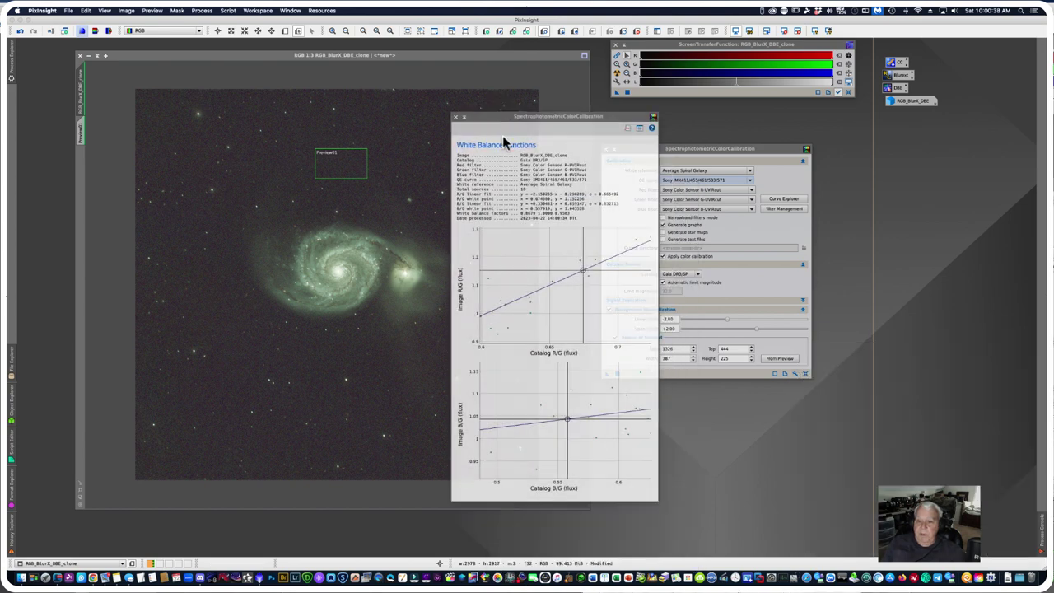
{"action": "left_click", "coordinate": [455, 119]}
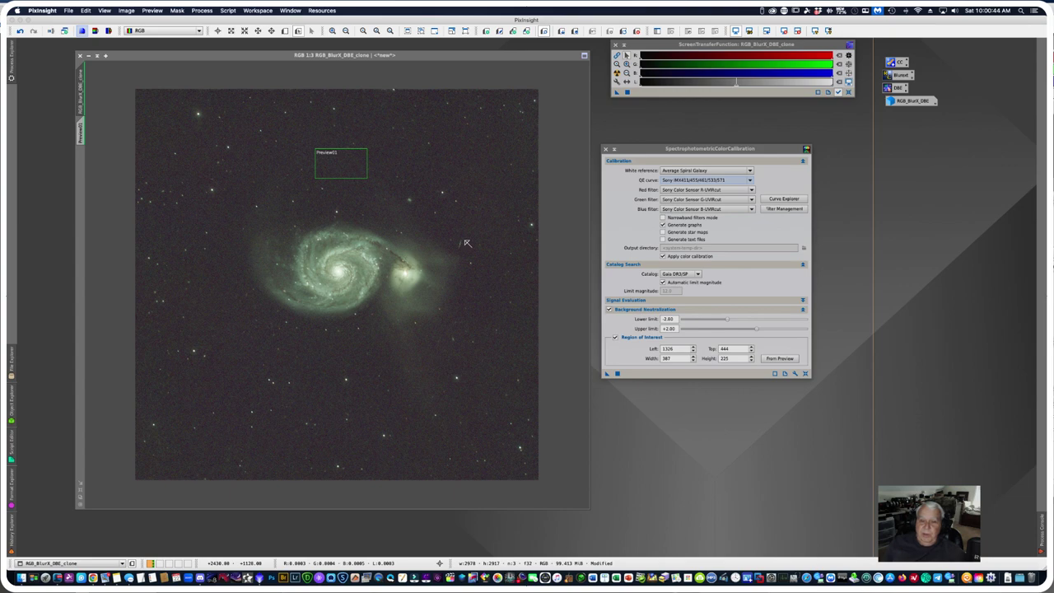
Step: Recompute the automatic screen stretch of the colour-calibrated image and delete its background preview
{"action": "left_click", "coordinate": [617, 72]}
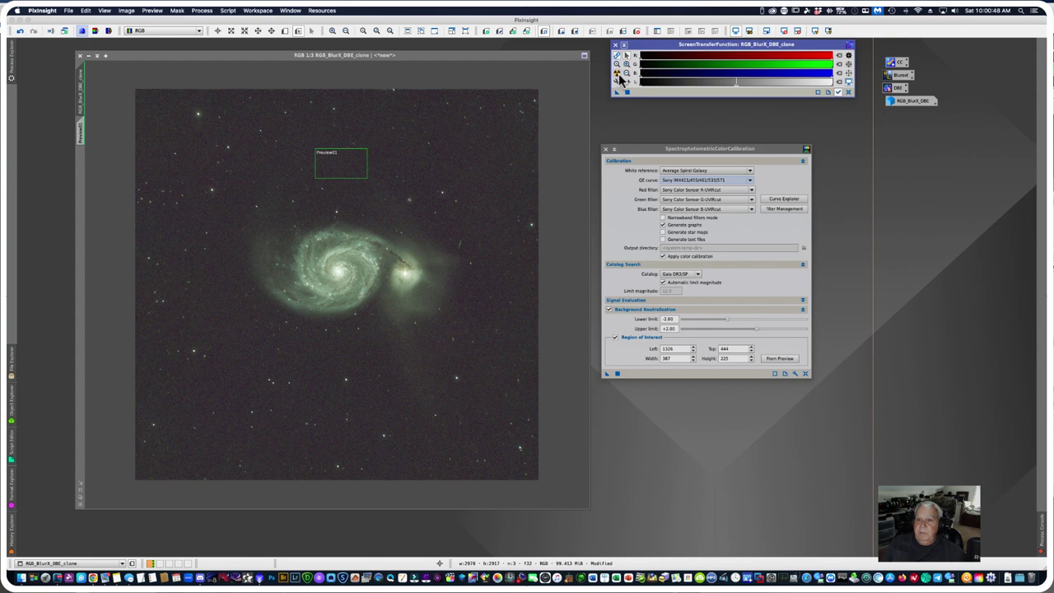
{"action": "left_click", "coordinate": [617, 76]}
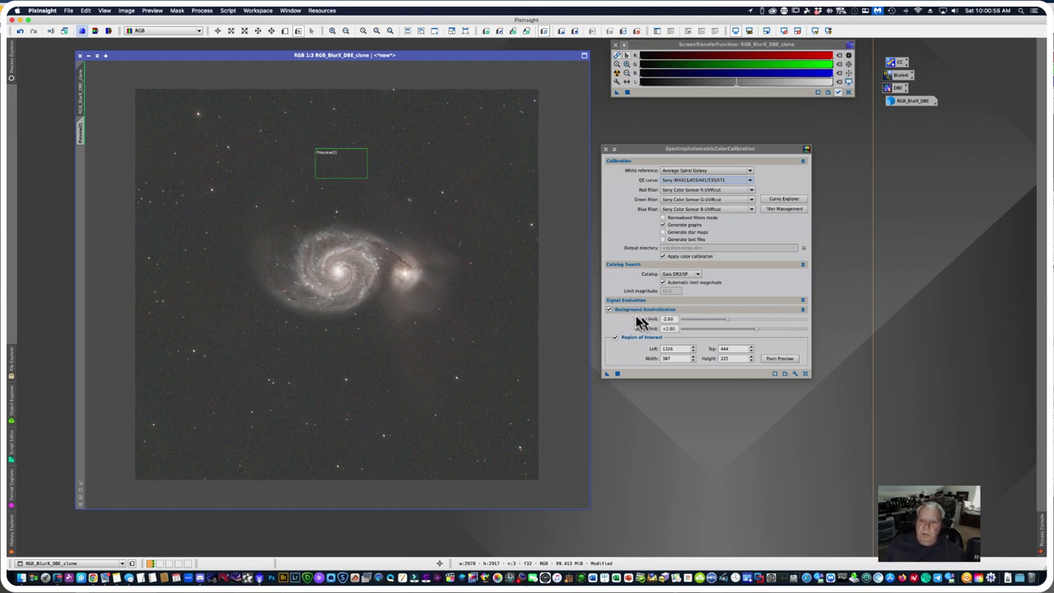
{"action": "mouse_move", "coordinate": [638, 322]}
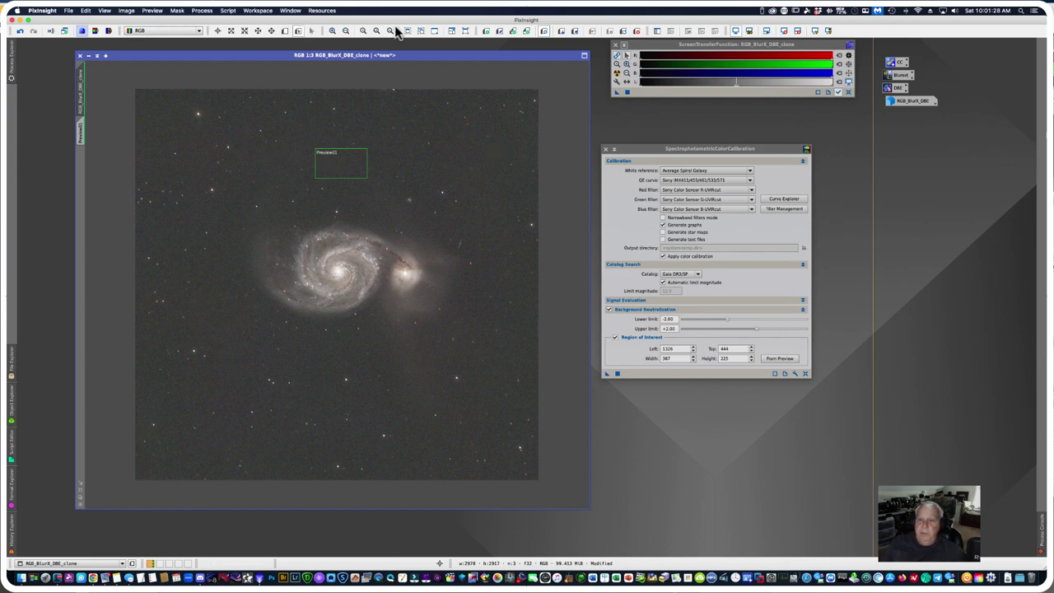
{"action": "left_click", "coordinate": [637, 34]}
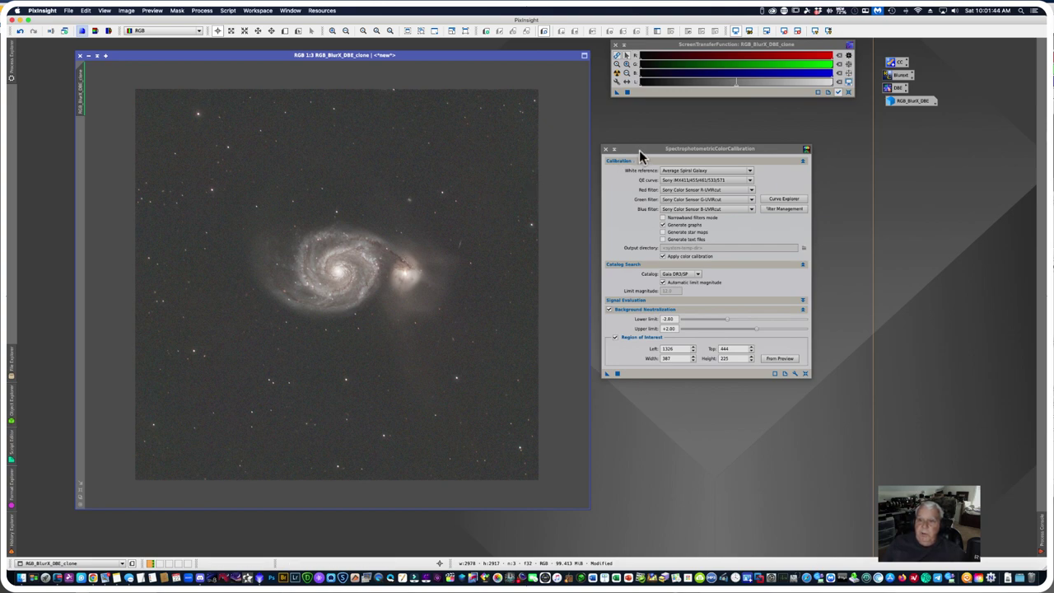
Step: Save the SpectrophotometricColorCalibration settings as a process icon named SPCC on the workspace
{"action": "left_click_drag", "start_coordinate": [639, 149], "coordinate": [650, 136]}
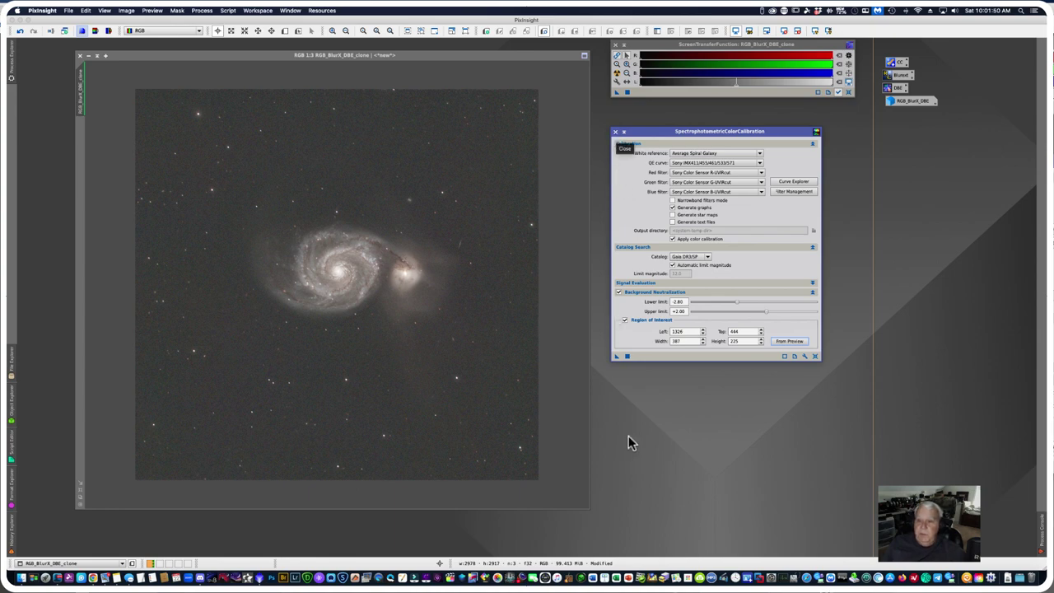
{"action": "left_click_drag", "start_coordinate": [615, 357], "coordinate": [620, 420]}
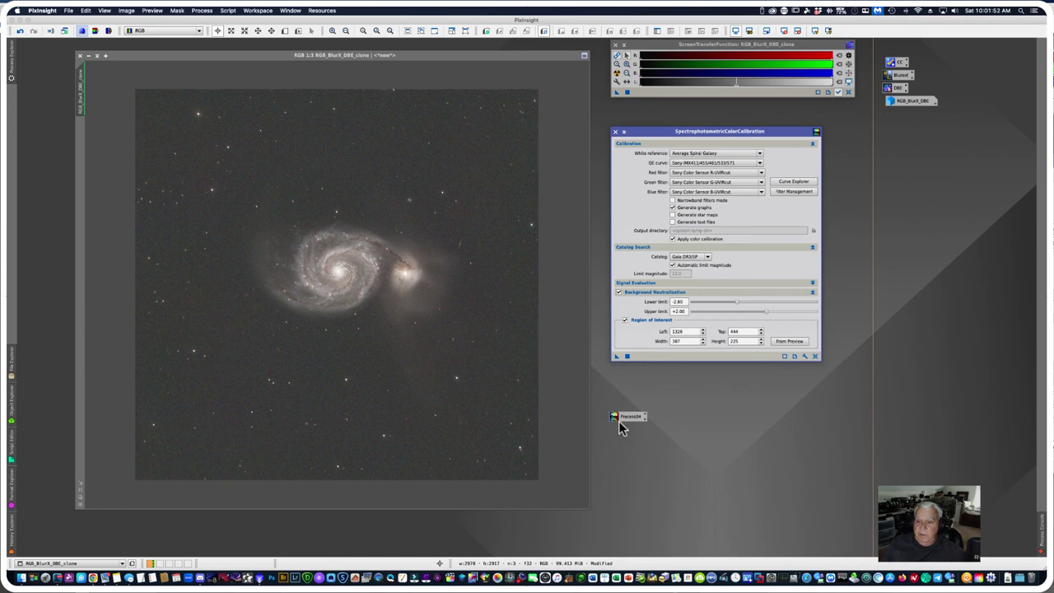
{"action": "right_click", "coordinate": [623, 419]}
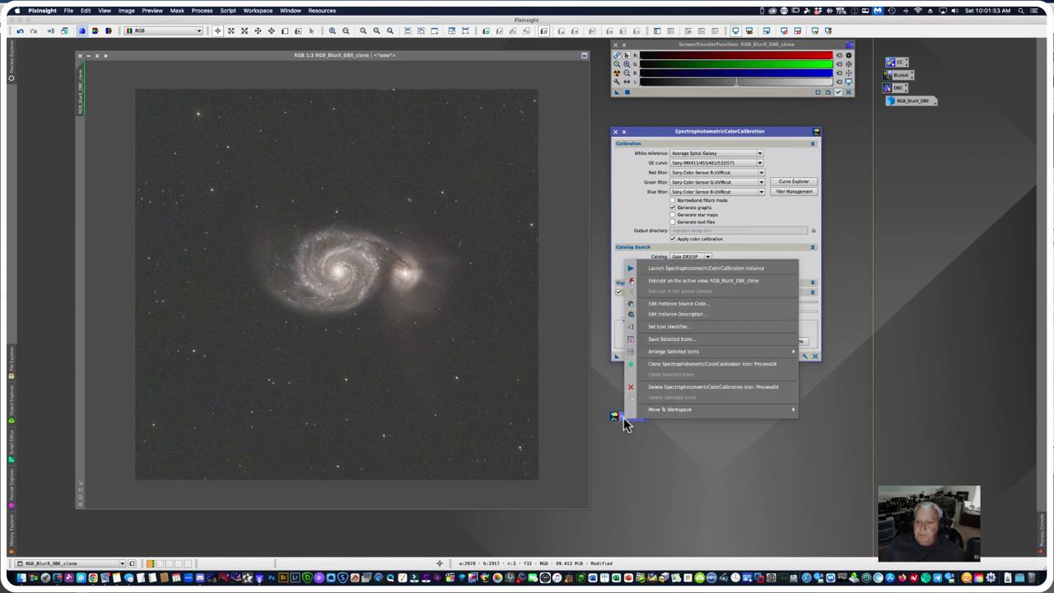
{"action": "left_click", "coordinate": [662, 328]}
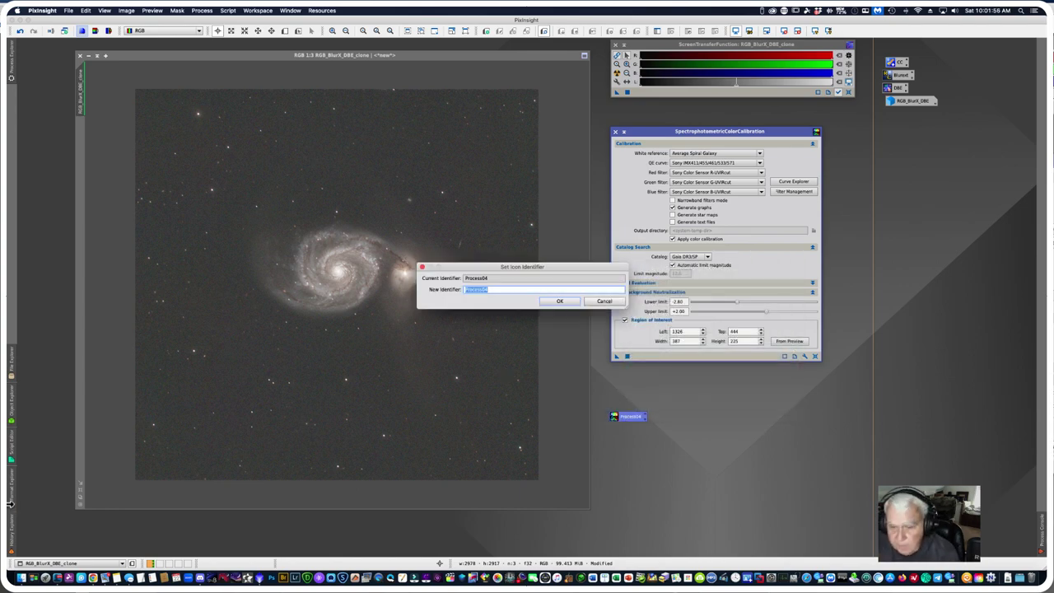
{"action": "type", "text": "SPCC"}
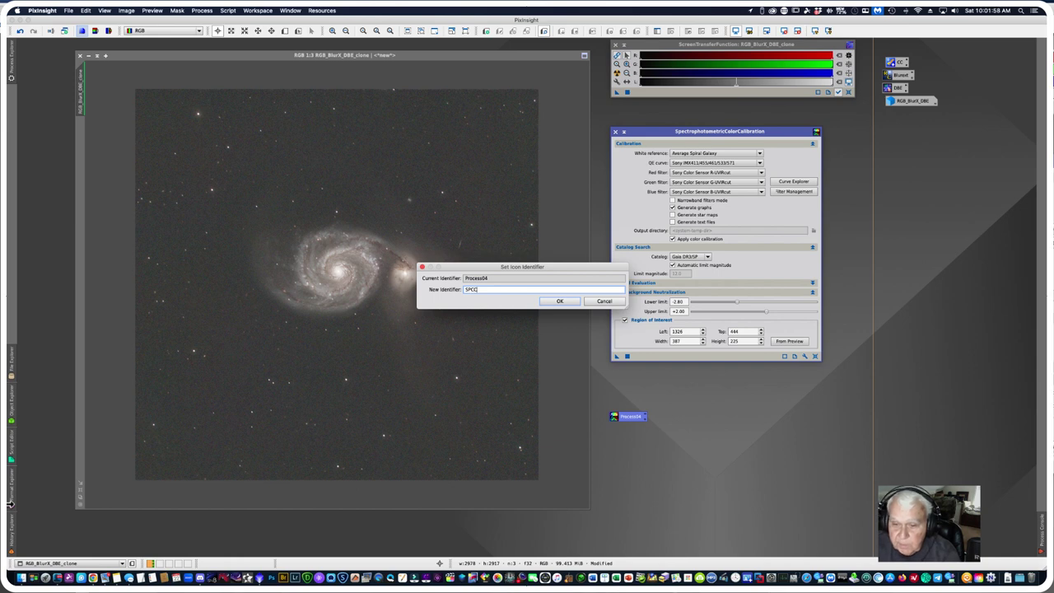
{"action": "key", "text": "Return"}
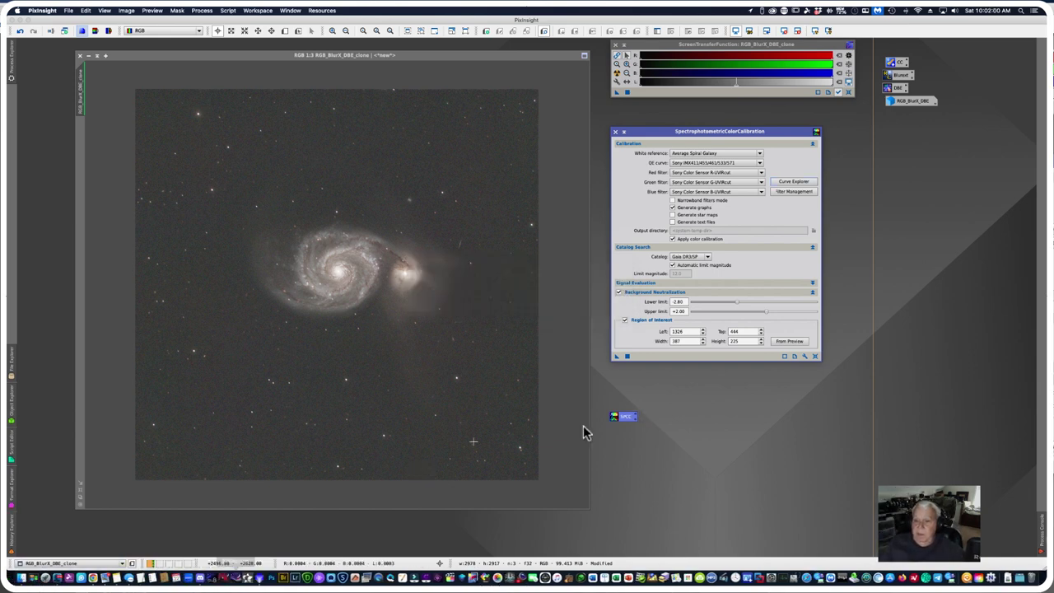
Step: Place the SPCC icon with the other saved icons, left-align them all, and close the SpectrophotometricColorCalibration window
{"action": "left_click_drag", "start_coordinate": [627, 417], "coordinate": [906, 122]}
{"action": "left_click_drag", "start_coordinate": [880, 49], "coordinate": [931, 133]}
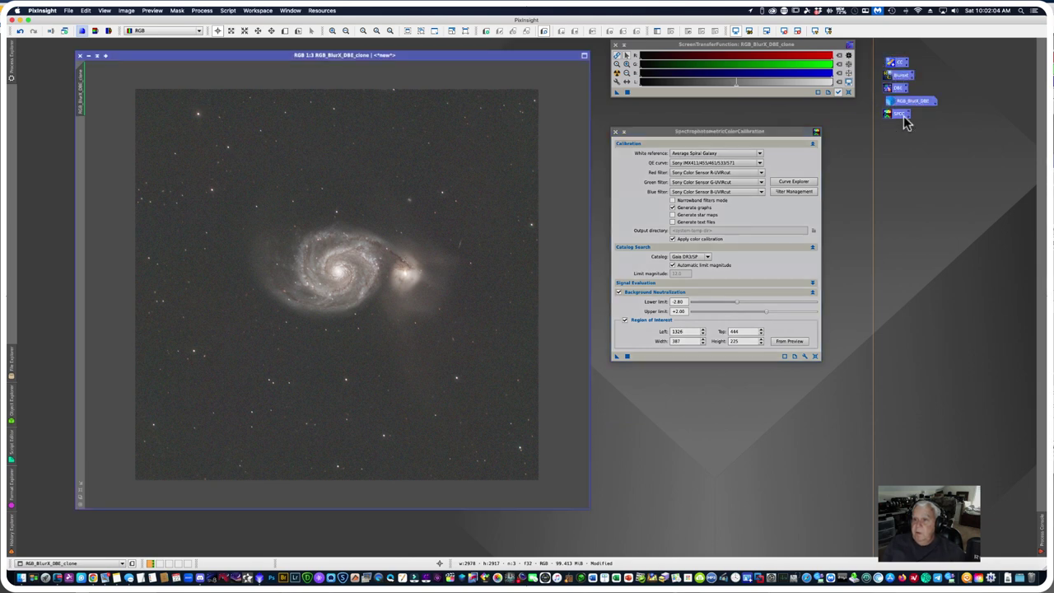
{"action": "right_click", "coordinate": [891, 93]}
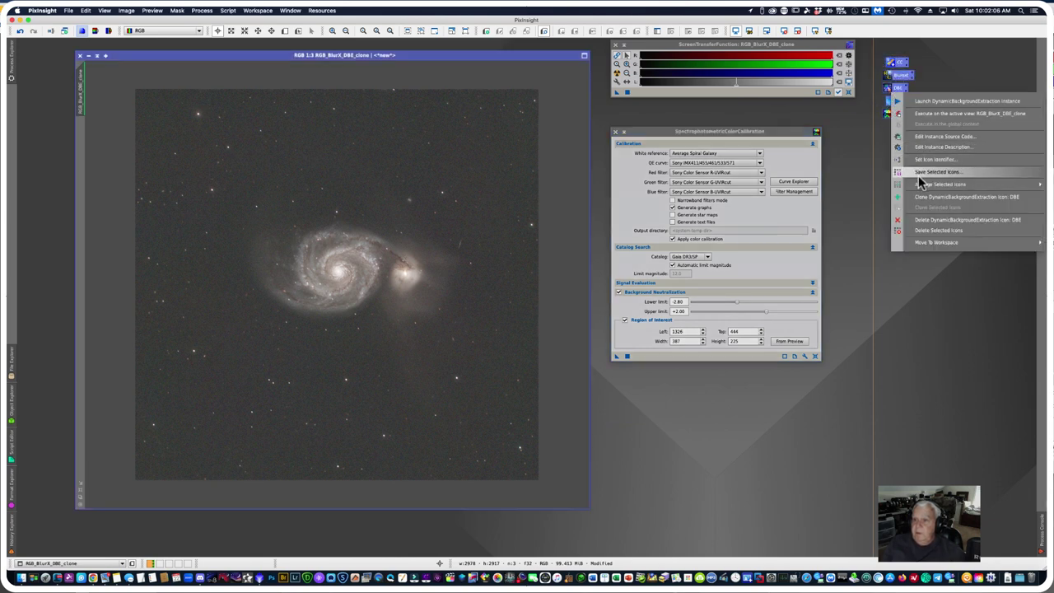
{"action": "mouse_move", "coordinate": [923, 184]}
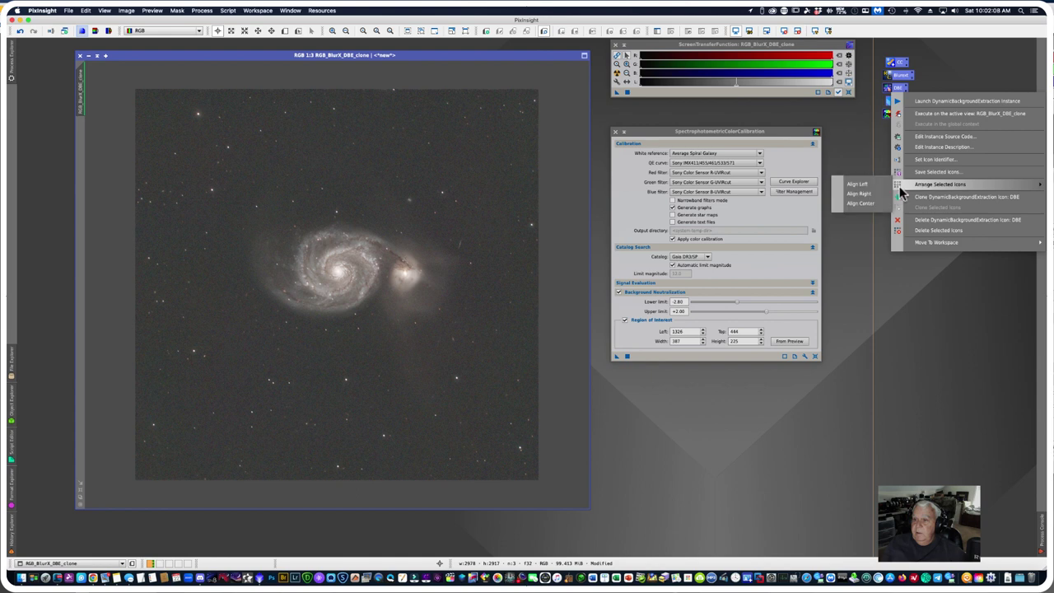
{"action": "left_click", "coordinate": [876, 185]}
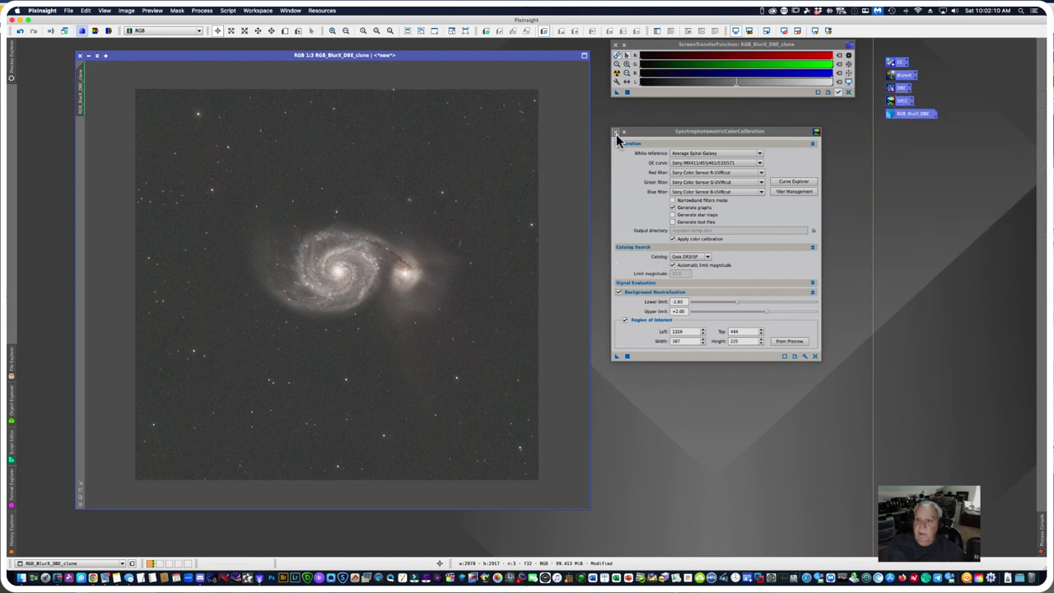
{"action": "left_click", "coordinate": [615, 132]}
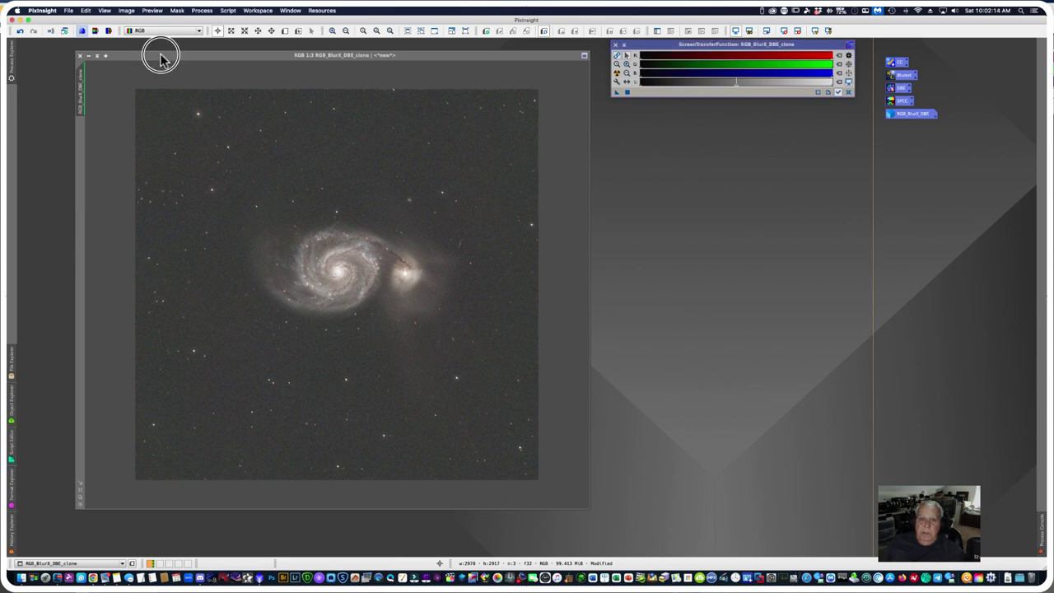
Step: Reposition the colour-calibrated image's window and change the image identifier to RGB_BlurX_DBE_SPCC
{"action": "left_click_drag", "start_coordinate": [156, 55], "coordinate": [216, 74]}
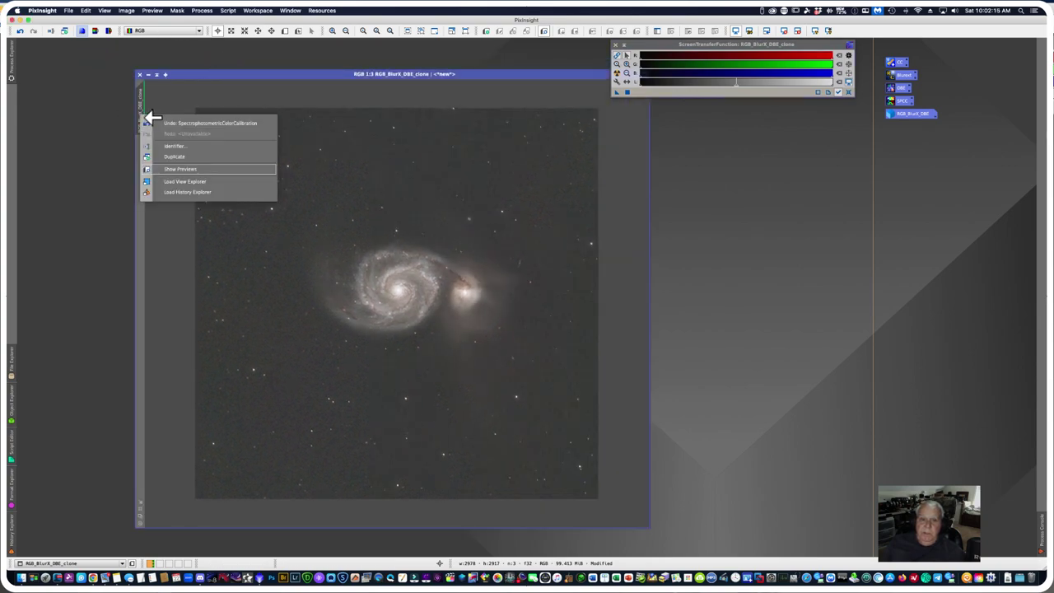
{"action": "left_click", "coordinate": [173, 146]}
{"action": "key", "text": "Right"}
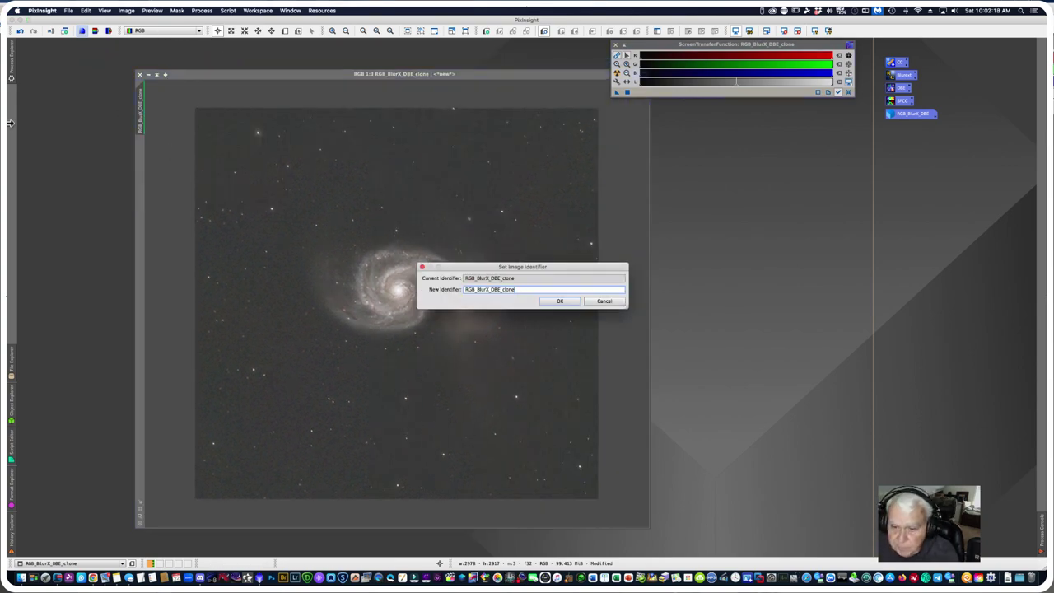
{"action": "key", "text": "BackSpace"}
{"action": "key", "text": "BackSpace"}
{"action": "key", "text": "BackSpace"}
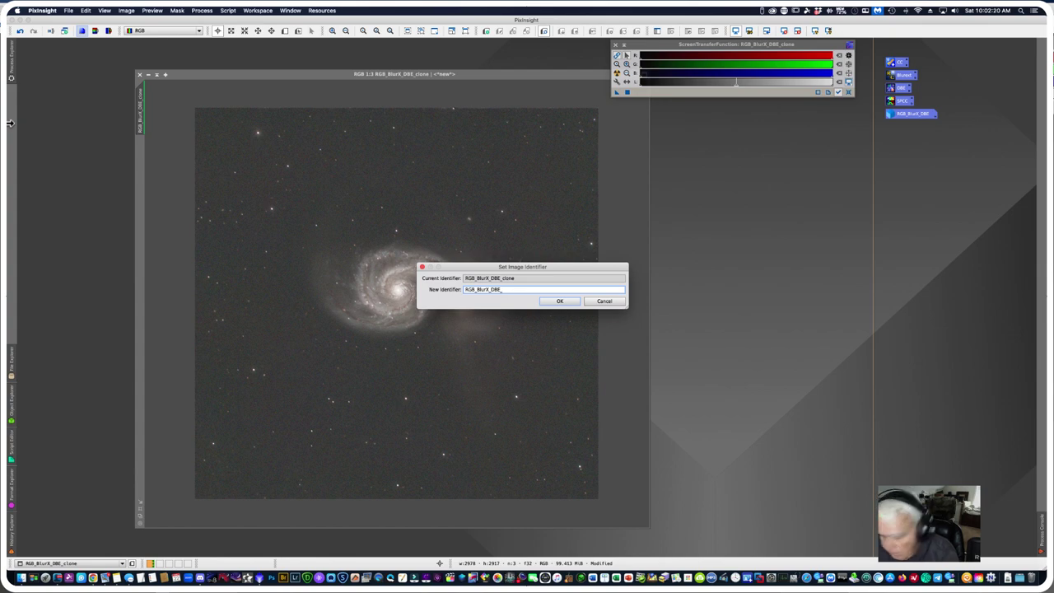
{"action": "type", "text": "SPCC"}
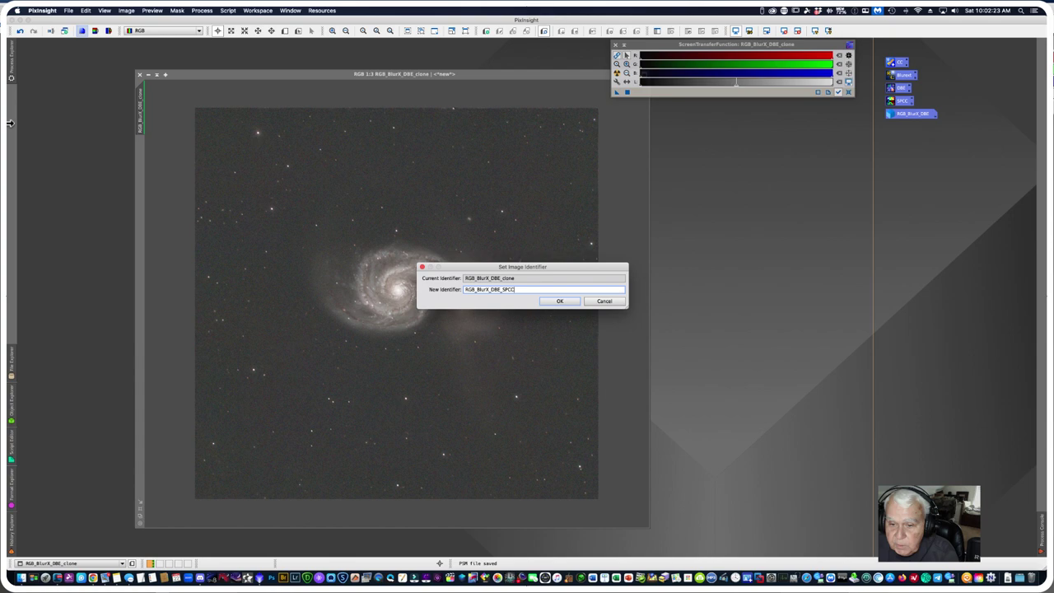
{"action": "key", "text": "Return"}
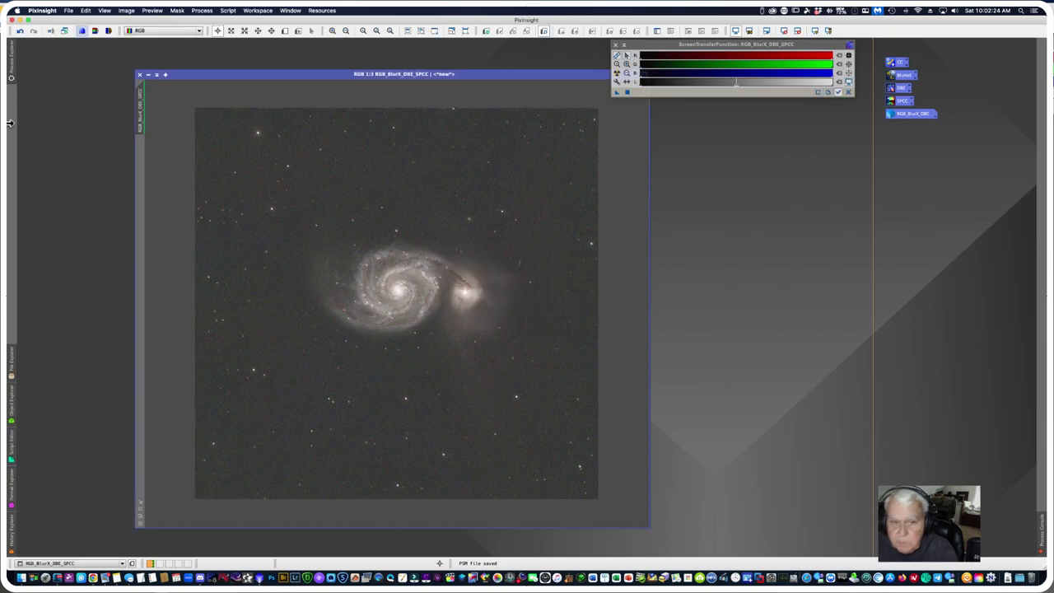
Step: Clone the RGB_BlurX_DBE_SPCC image, iconize the original, and stack its icon beneath the RGB_BlurX_DBE icon under the ScreenTransferFunction window
{"action": "left_click_drag", "start_coordinate": [146, 136], "coordinate": [146, 87]}
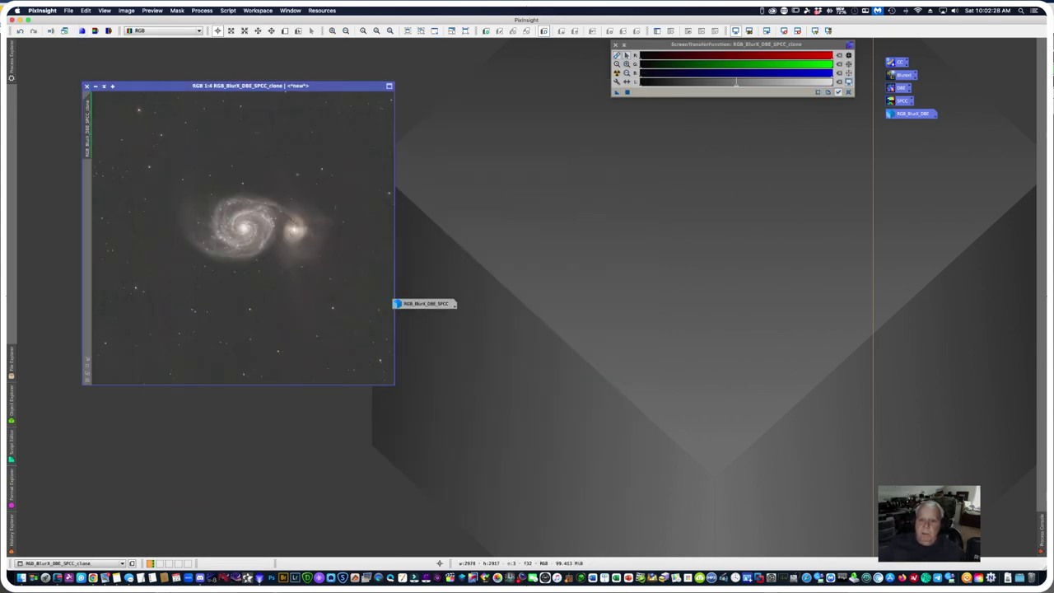
{"action": "left_click_drag", "start_coordinate": [425, 307], "coordinate": [640, 112]}
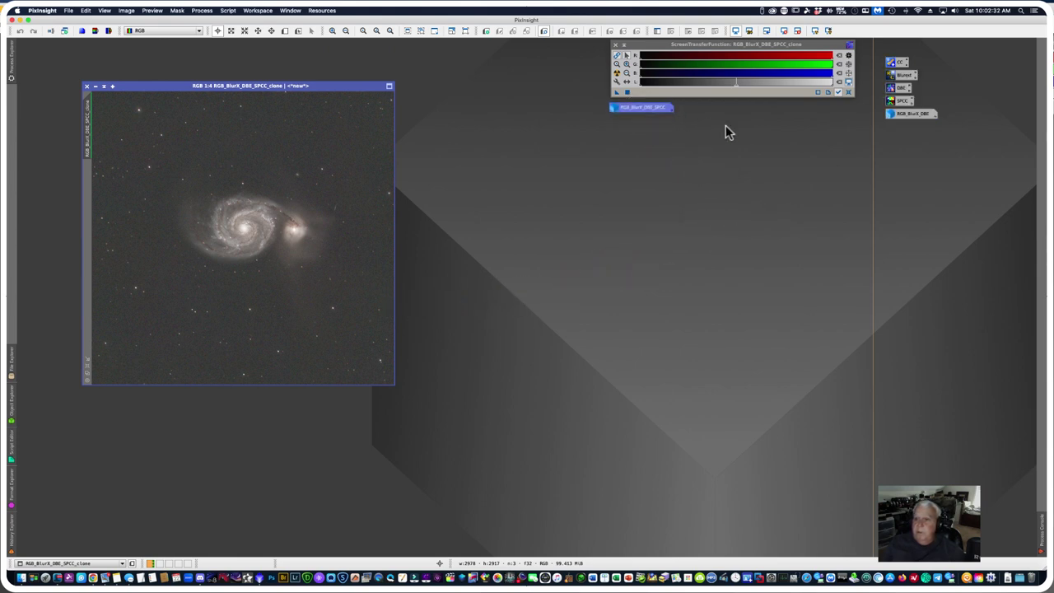
{"action": "left_click_drag", "start_coordinate": [895, 122], "coordinate": [635, 176]}
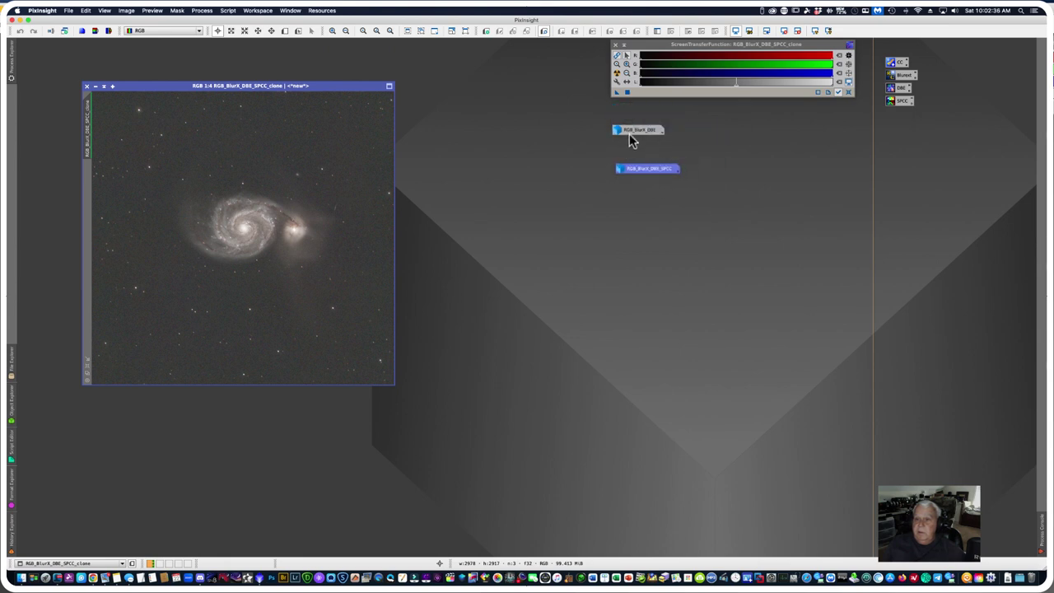
{"action": "left_click", "coordinate": [631, 134]}
{"action": "mouse_move", "coordinate": [632, 138]}
{"action": "left_mouse_down"}
{"action": "mouse_move", "coordinate": [632, 115]}
{"action": "mouse_move", "coordinate": [634, 125]}
{"action": "left_mouse_up"}
{"action": "left_click_drag", "start_coordinate": [634, 168], "coordinate": [628, 130]}
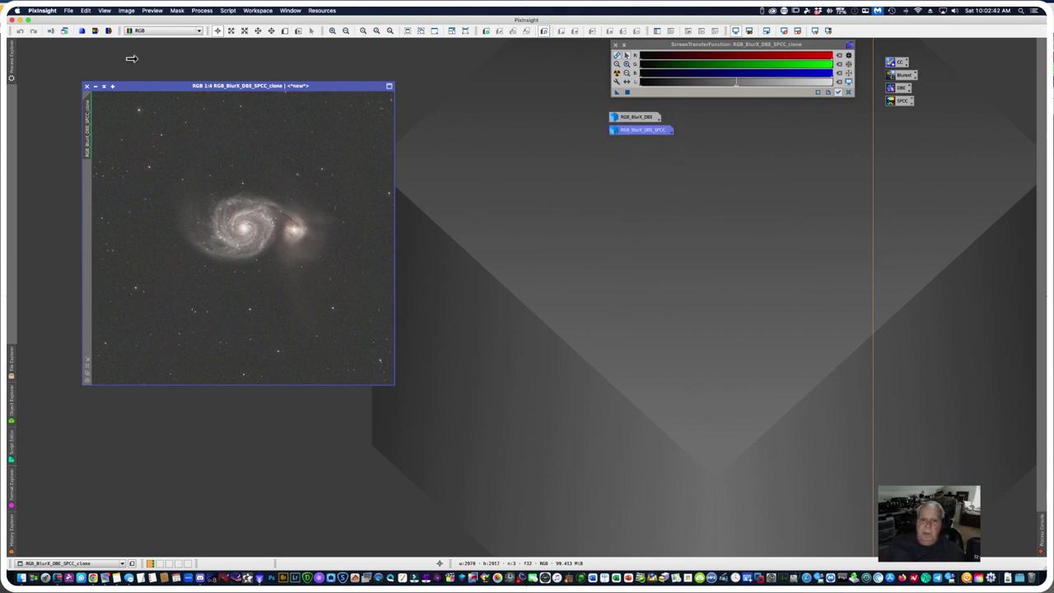
Step: Reposition and enlarge the cloned image's window, and bring up the file and project commands
{"action": "left_click_drag", "start_coordinate": [128, 87], "coordinate": [132, 74]}
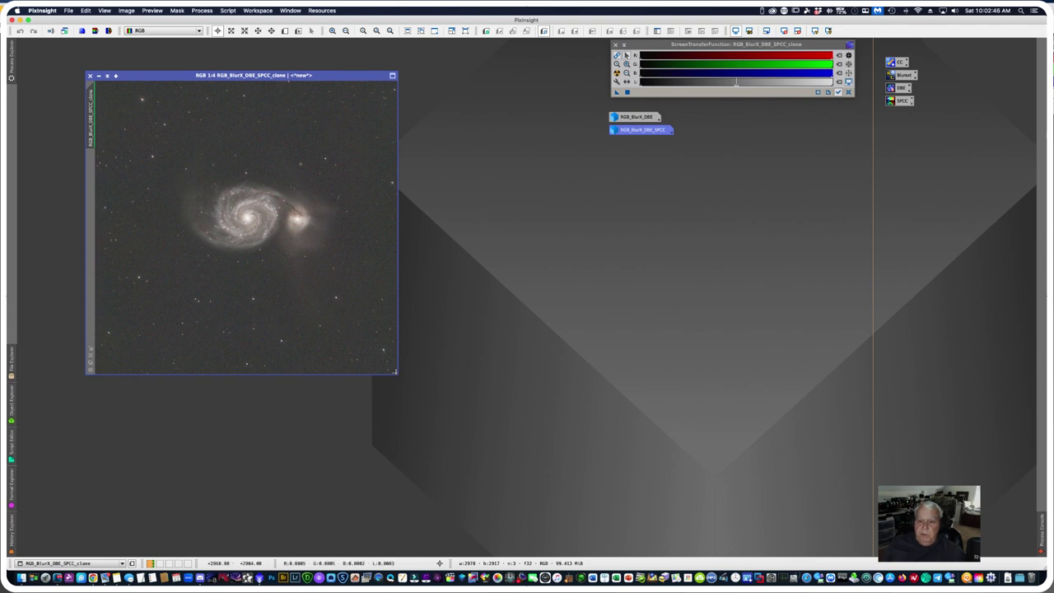
{"action": "left_click_drag", "start_coordinate": [395, 373], "coordinate": [415, 398]}
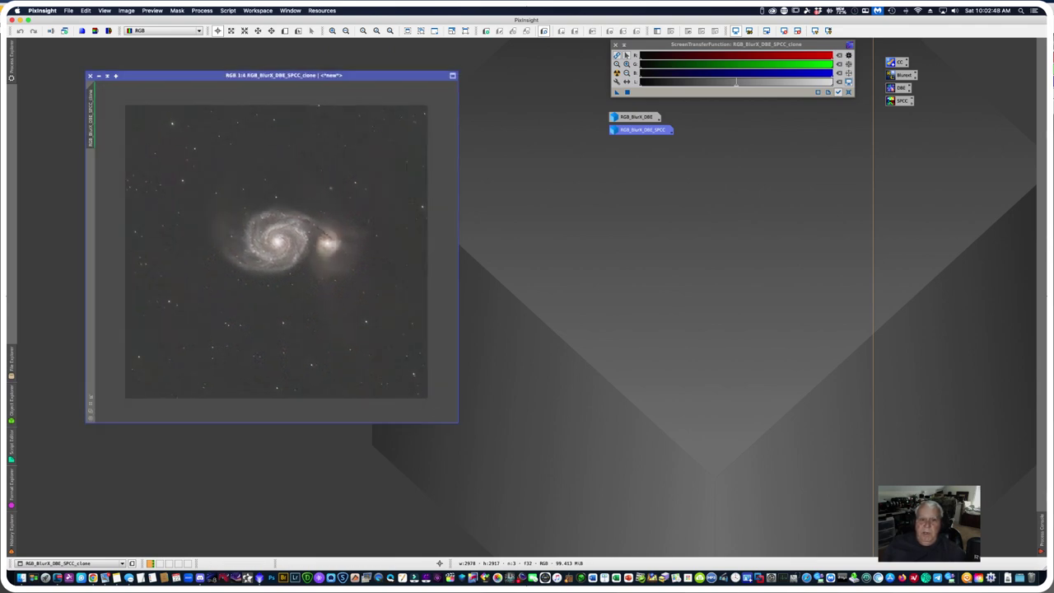
{"action": "left_click", "coordinate": [72, 12]}
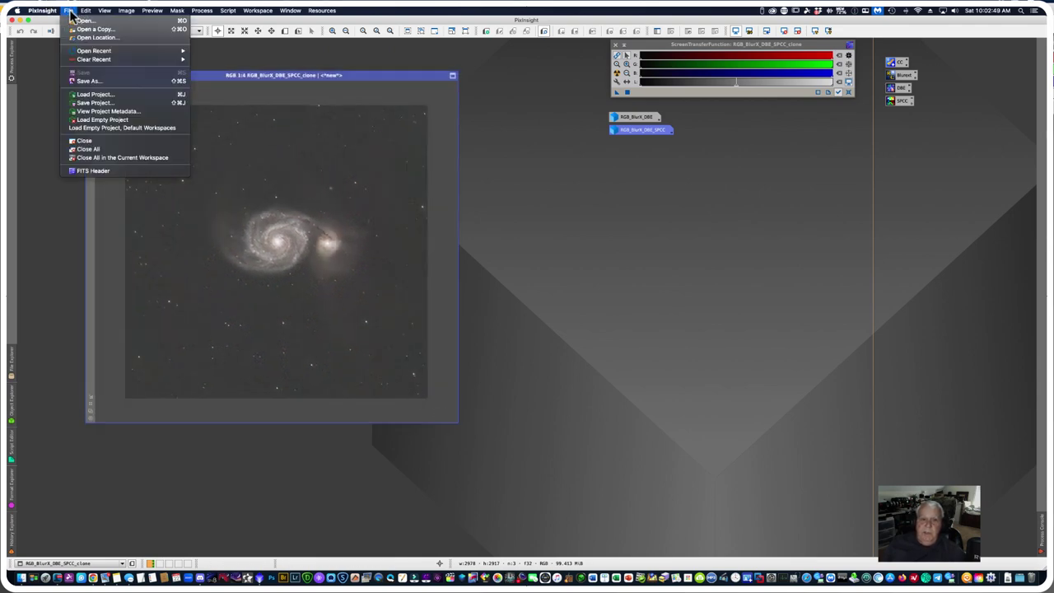
Step: Save the project as M51.pxiproject, overwriting the existing file
{"action": "left_click", "coordinate": [84, 102]}
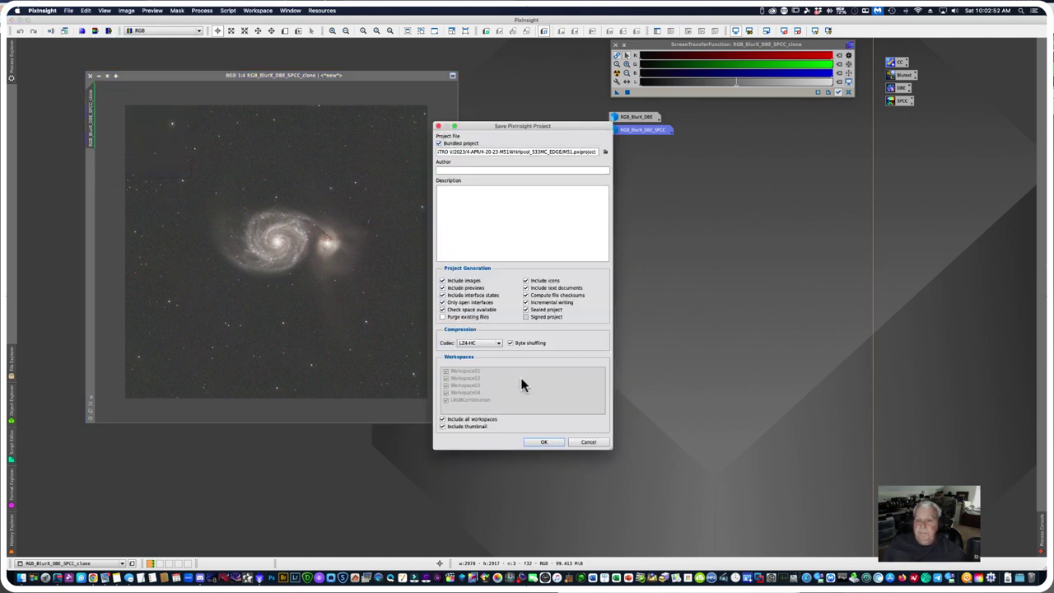
{"action": "left_click", "coordinate": [545, 443]}
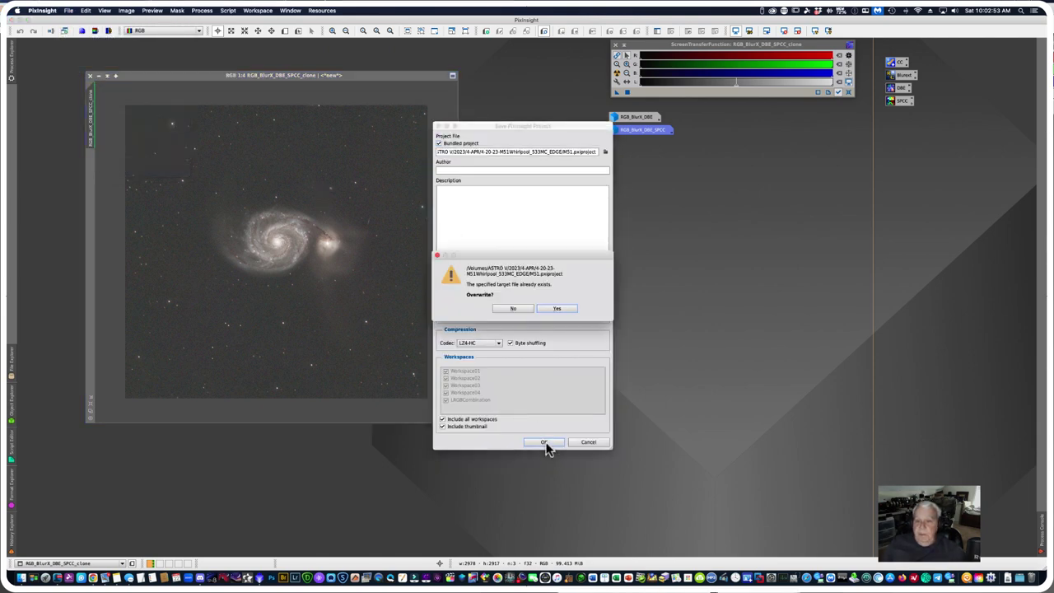
{"action": "left_click", "coordinate": [557, 310]}
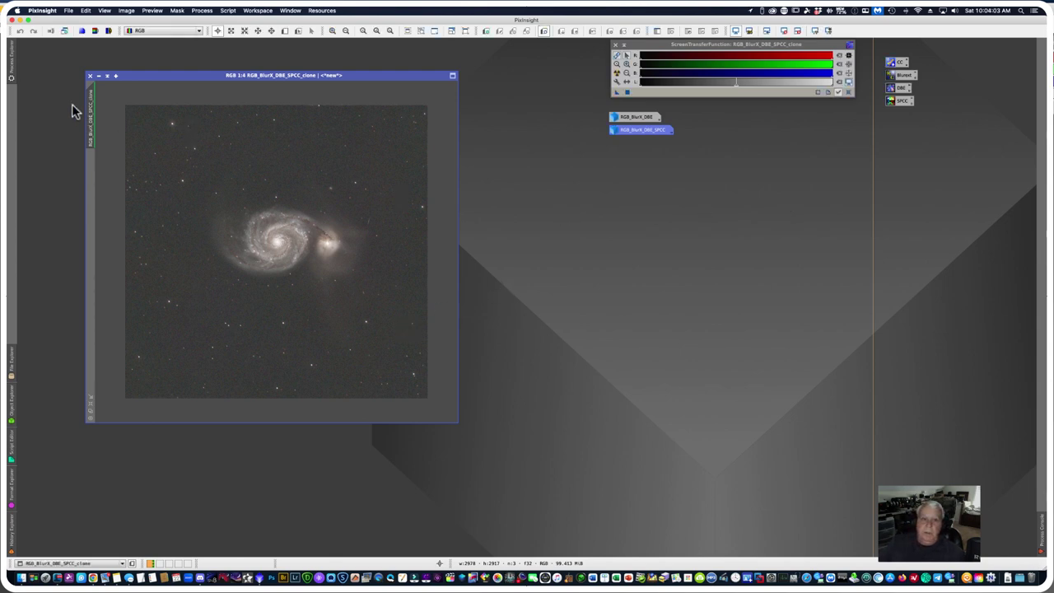
Step: Duplicate the RGB_BlurX_DBE_SPCC_clone image and arrange the copy beside the original
{"action": "left_click_drag", "start_coordinate": [142, 76], "coordinate": [116, 58]}
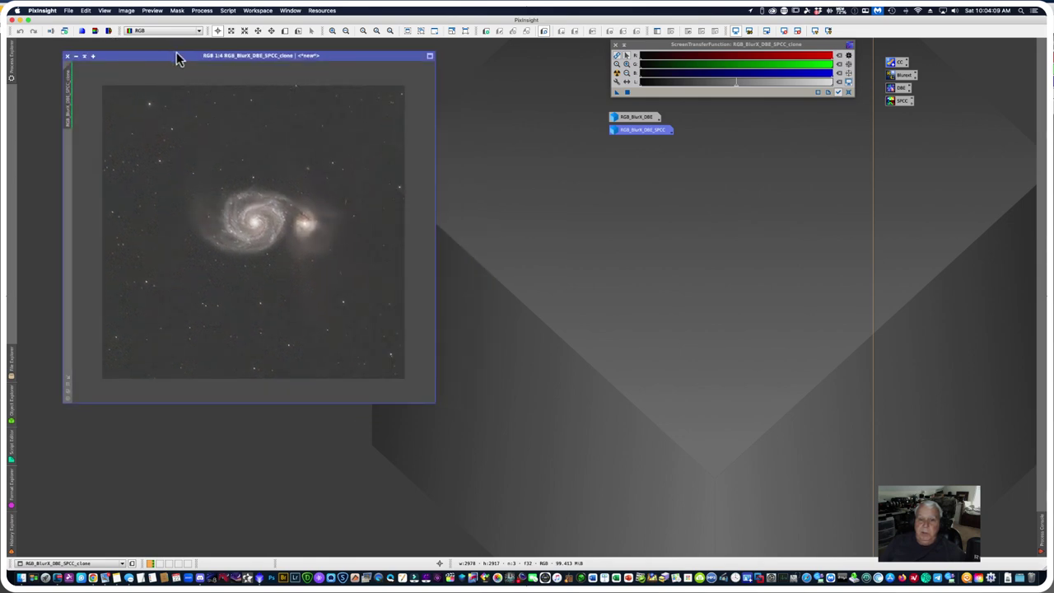
{"action": "left_click_drag", "start_coordinate": [177, 57], "coordinate": [297, 71]}
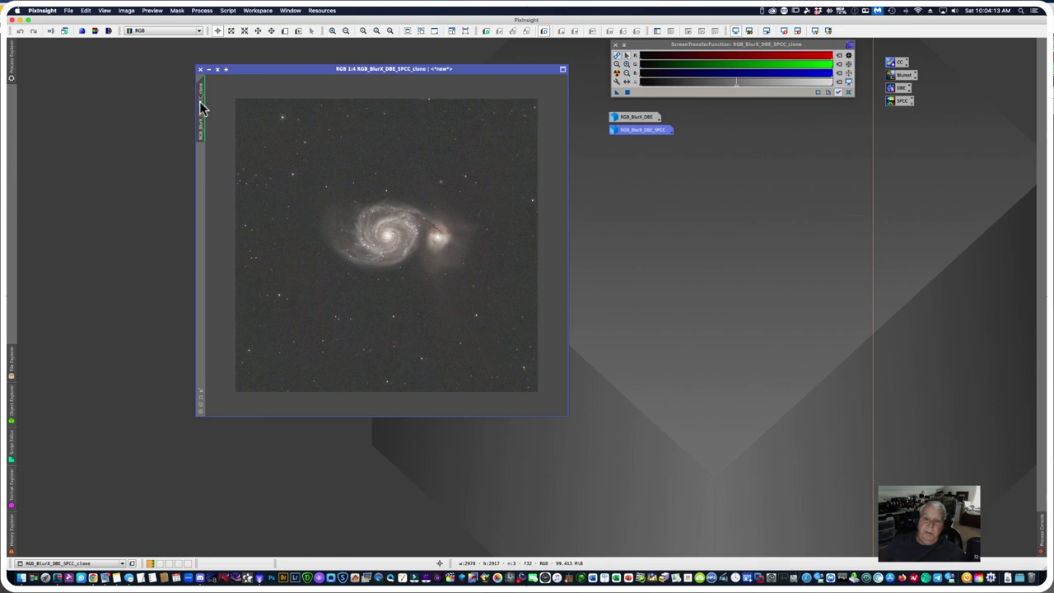
{"action": "left_click_drag", "start_coordinate": [202, 108], "coordinate": [85, 94]}
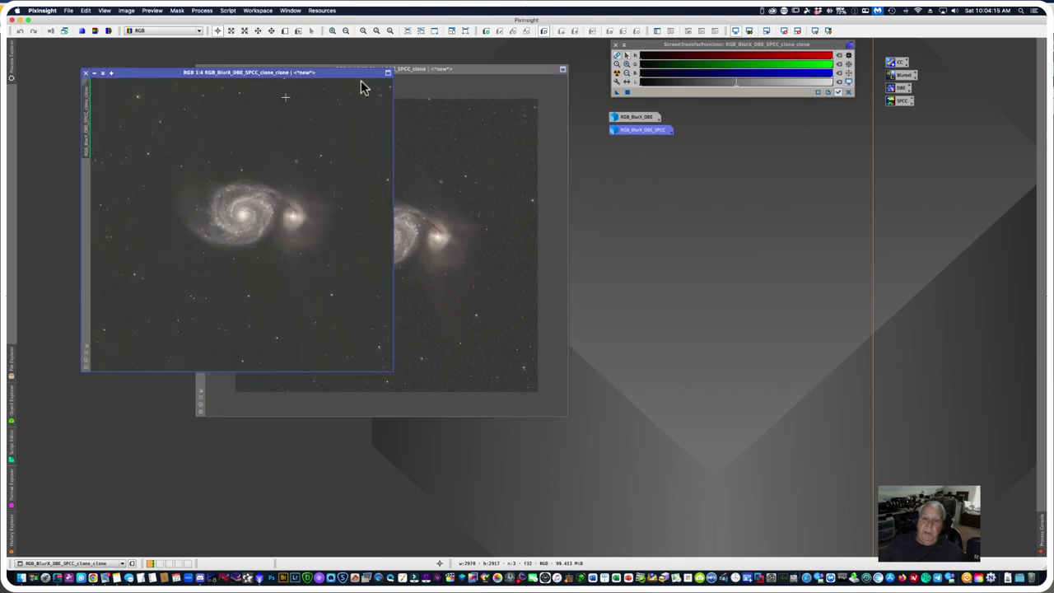
{"action": "left_click", "coordinate": [455, 68]}
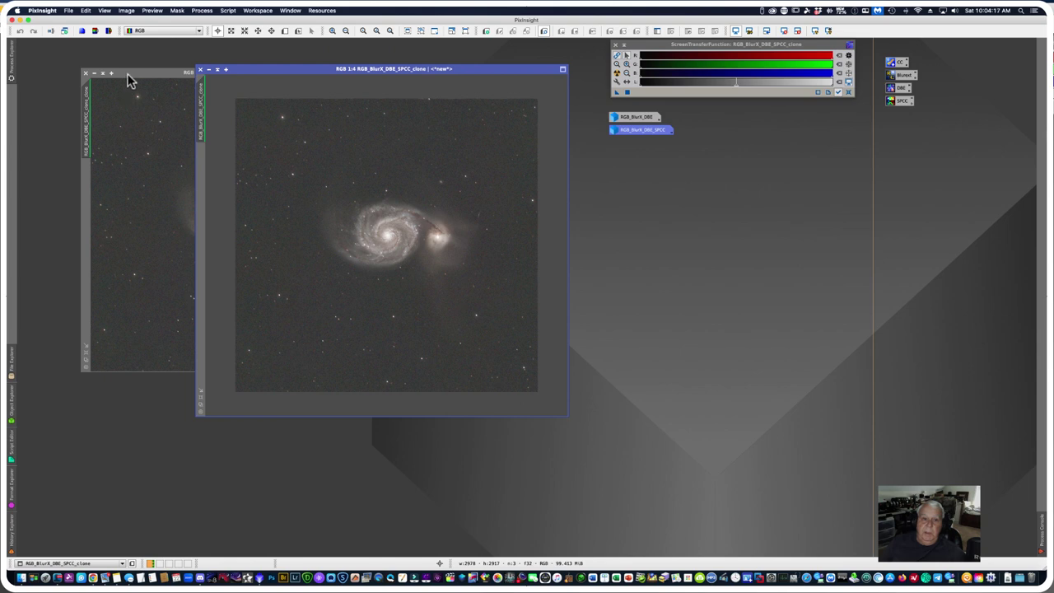
{"action": "left_click_drag", "start_coordinate": [127, 74], "coordinate": [79, 70]}
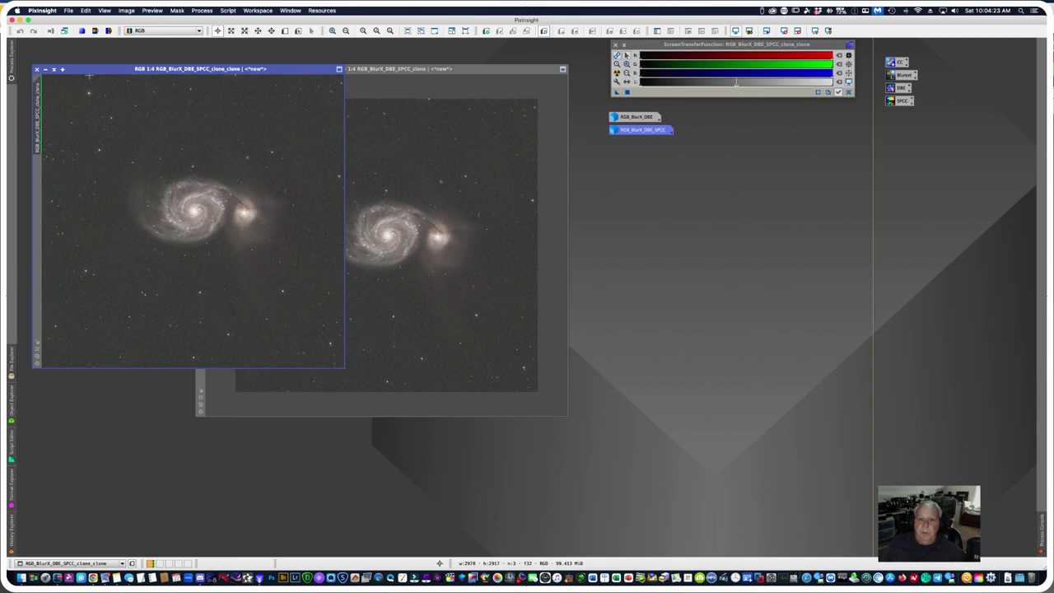
Step: Run the EZ Soft Stretch script on RGB_BlurX_DBE_SPCC_clone_clone with target median 0.20, expand low 0.05 and aggressiveness 5.00
{"action": "left_click", "coordinate": [227, 10]}
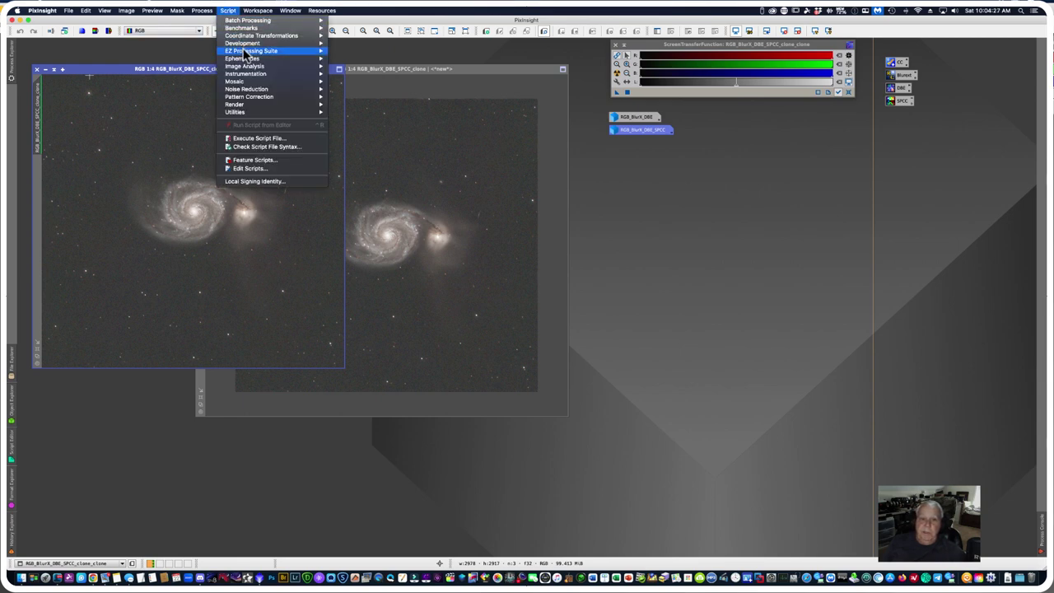
{"action": "mouse_move", "coordinate": [244, 53]}
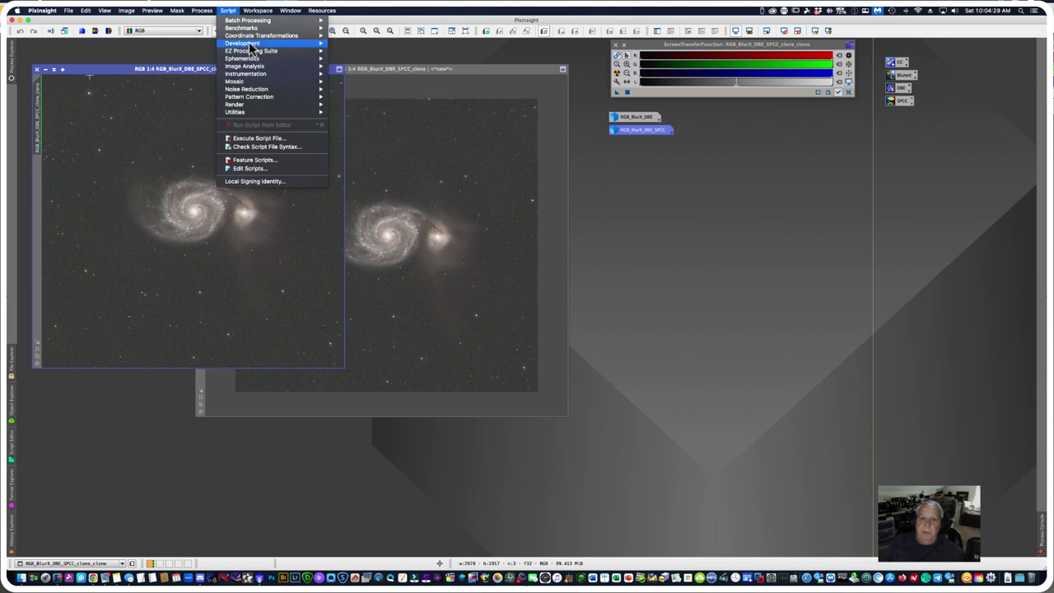
{"action": "mouse_move", "coordinate": [277, 51]}
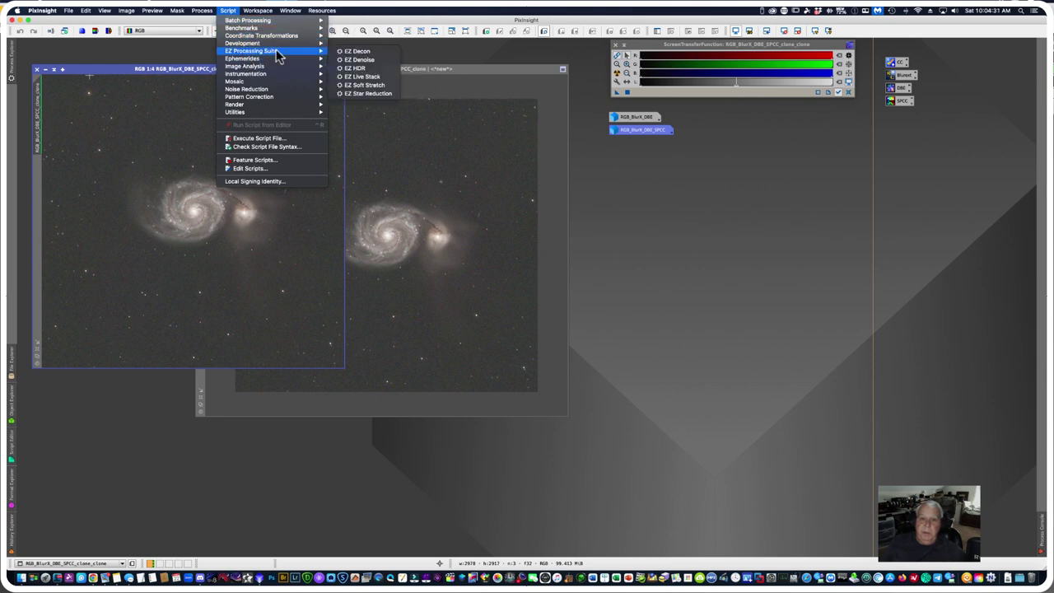
{"action": "left_click", "coordinate": [365, 85]}
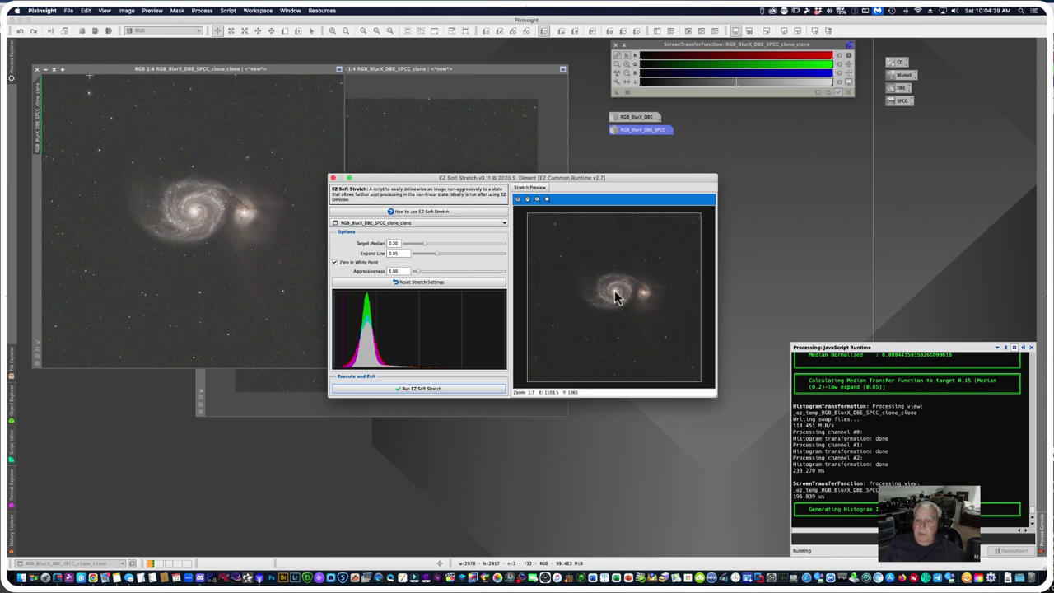
{"action": "left_click", "coordinate": [416, 388]}
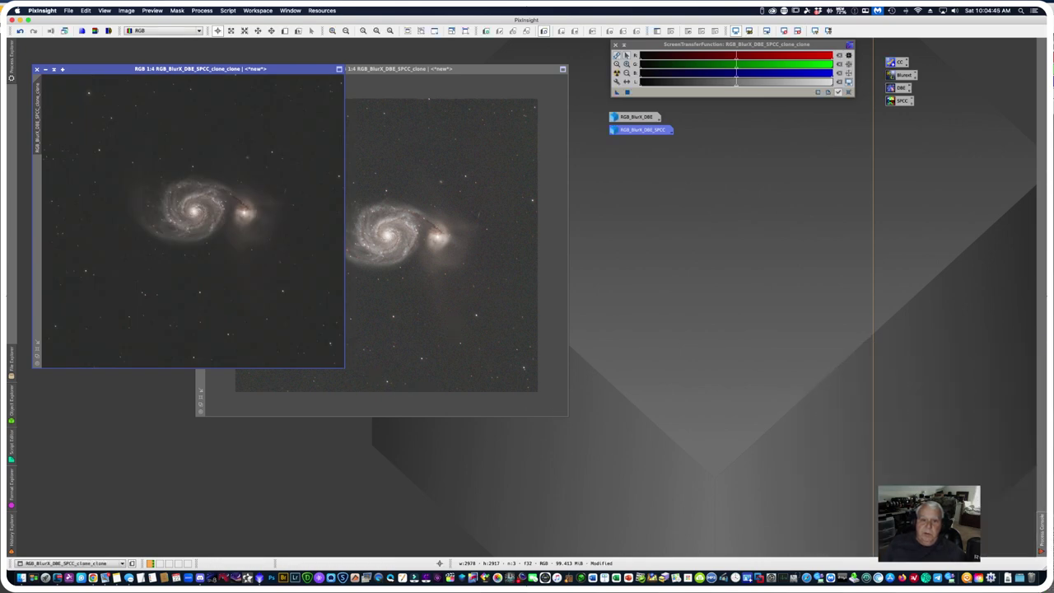
Step: Change the stretched image's identifier to RGB_BlurX_DBE_SPCC_EZstretch
{"action": "left_click_drag", "start_coordinate": [73, 71], "coordinate": [115, 98]}
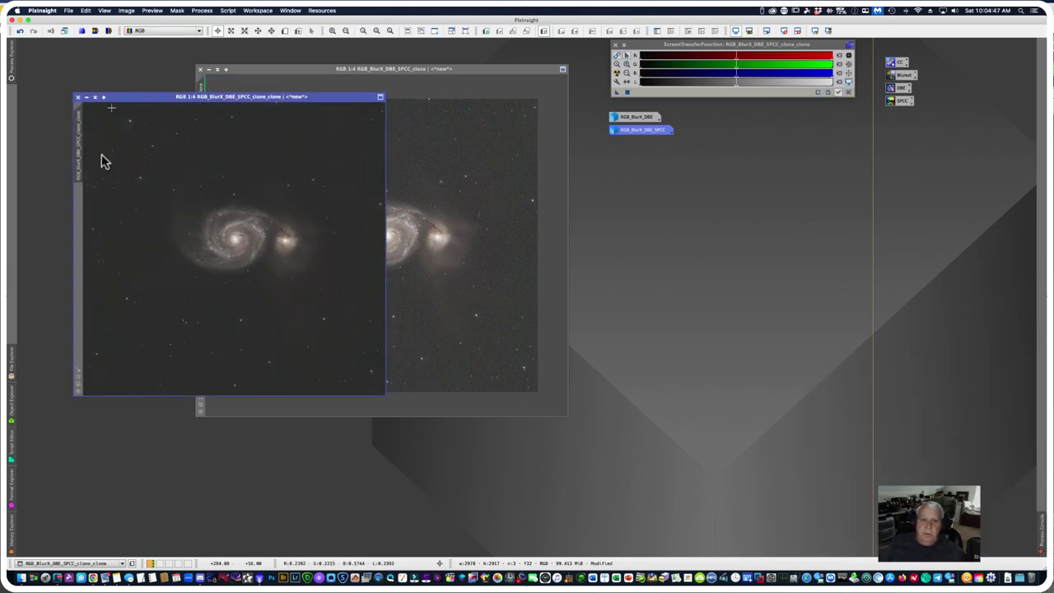
{"action": "right_click", "coordinate": [86, 156]}
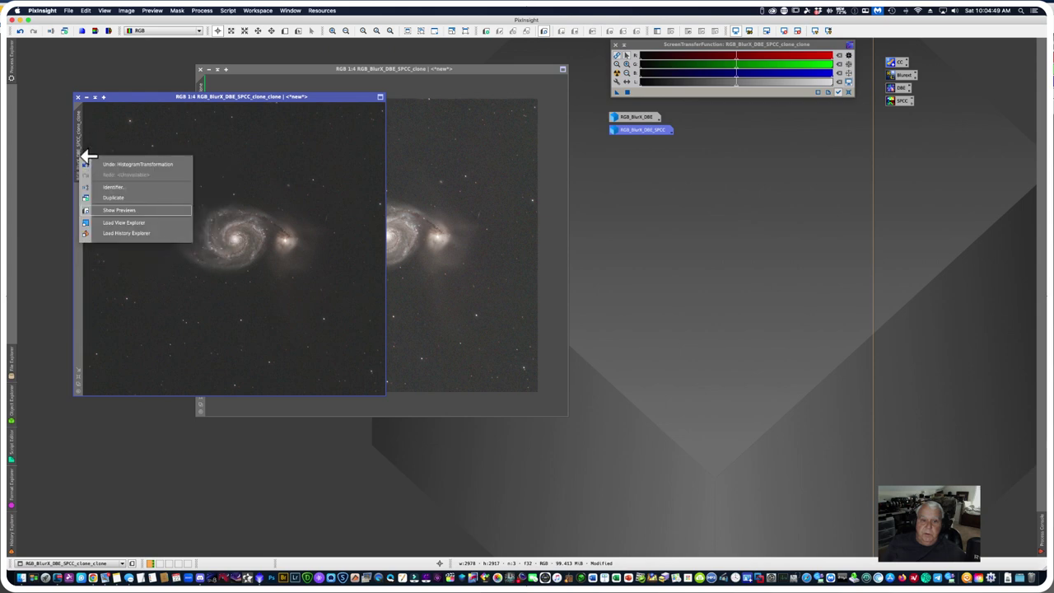
{"action": "left_click", "coordinate": [106, 187]}
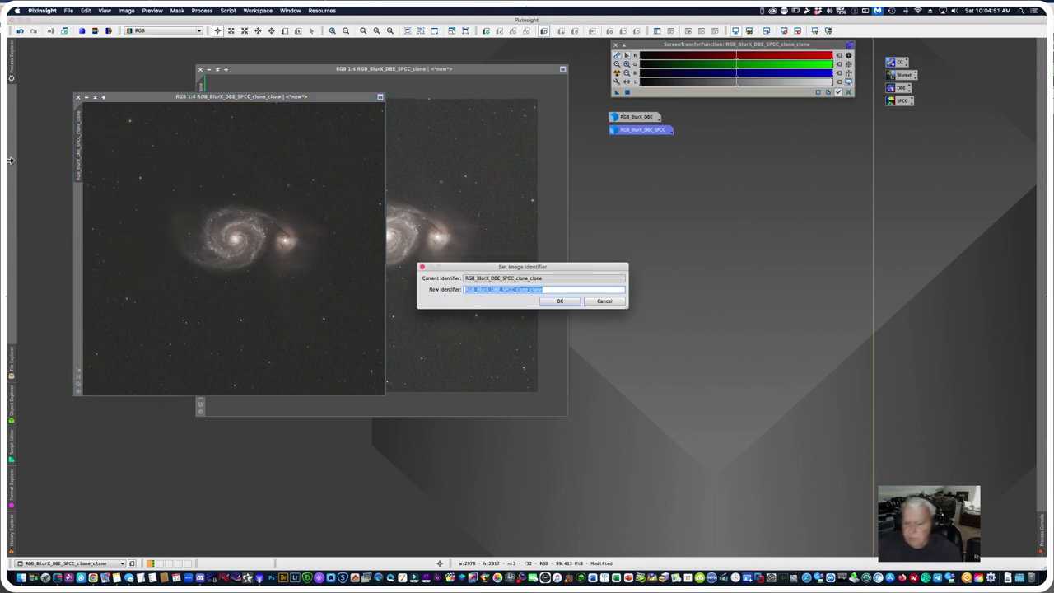
{"action": "key", "text": "Right"}
{"action": "key", "text": "BackSpace"}
{"action": "key", "text": "BackSpace"}
{"action": "key", "text": "BackSpace"}
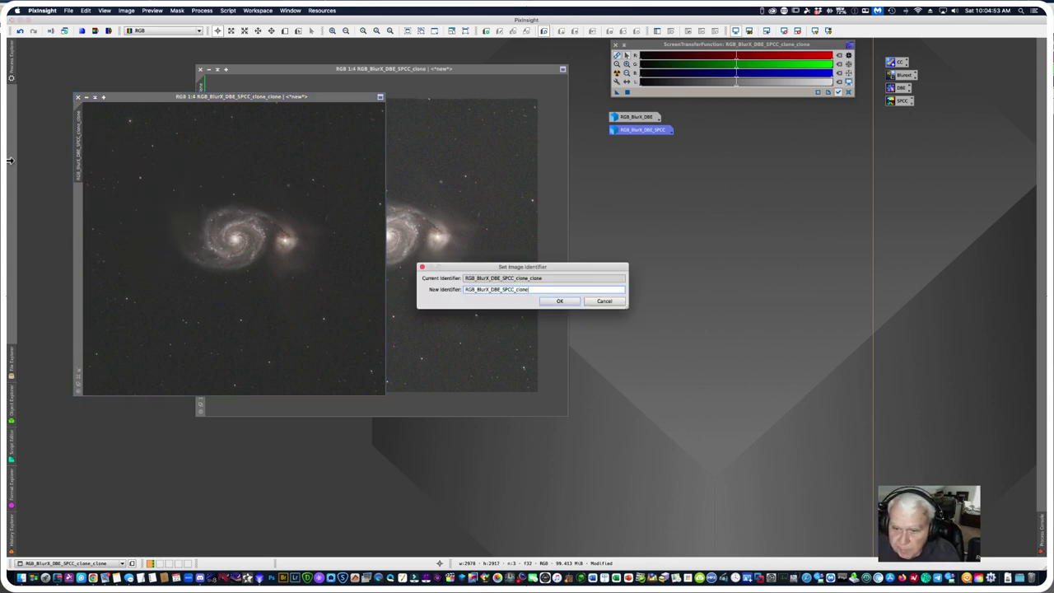
{"action": "key", "text": "BackSpace"}
{"action": "type", "text": "EZStretch"}
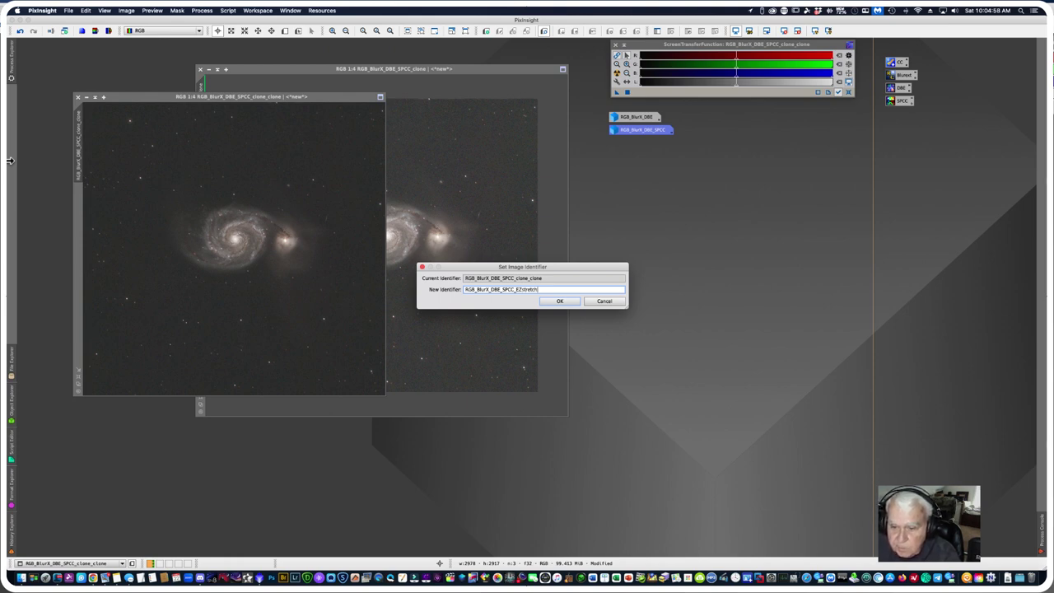
{"action": "key", "text": "Return"}
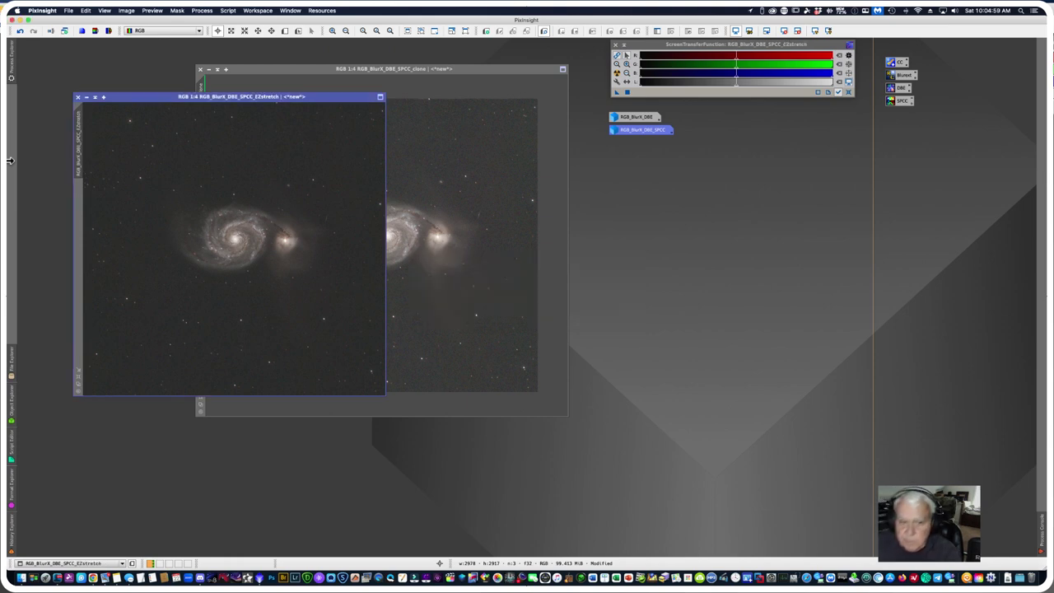
Step: Iconize the EZ-stretched image, park its icon in a free corner of the workspace and reposition the remaining clone window
{"action": "left_click", "coordinate": [85, 97]}
{"action": "mouse_move", "coordinate": [251, 251]}
{"action": "left_mouse_down"}
{"action": "mouse_move", "coordinate": [195, 209]}
{"action": "mouse_move", "coordinate": [58, 57]}
{"action": "left_mouse_up"}
{"action": "left_click_drag", "start_coordinate": [278, 71], "coordinate": [251, 68]}
Step: Open HistogramTransformation beside the image and select RGB_BlurX_DBE_SPCC_clone as its view
{"action": "left_click", "coordinate": [201, 10]}
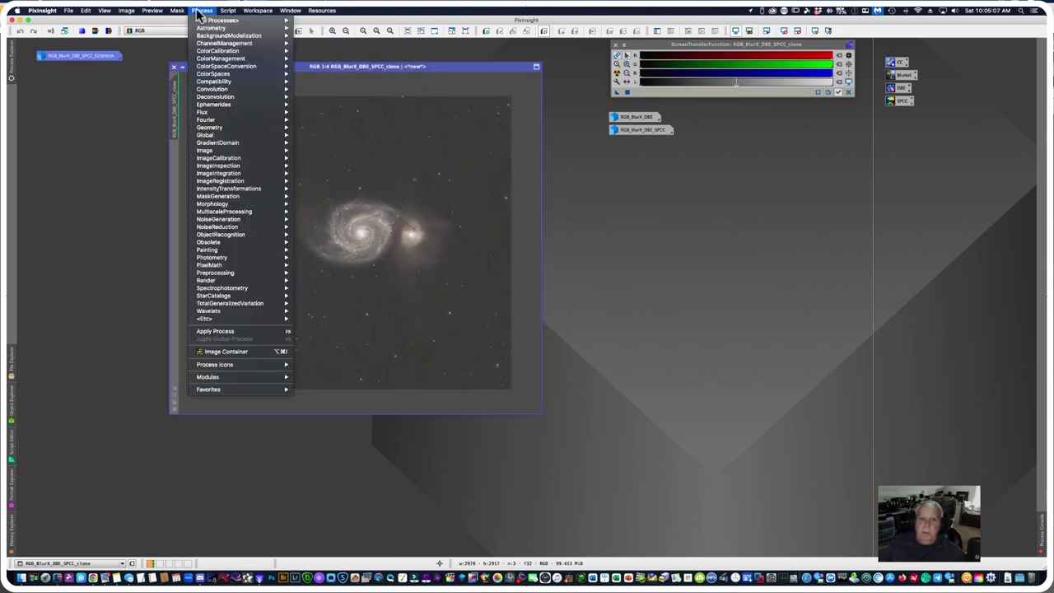
{"action": "mouse_move", "coordinate": [207, 20]}
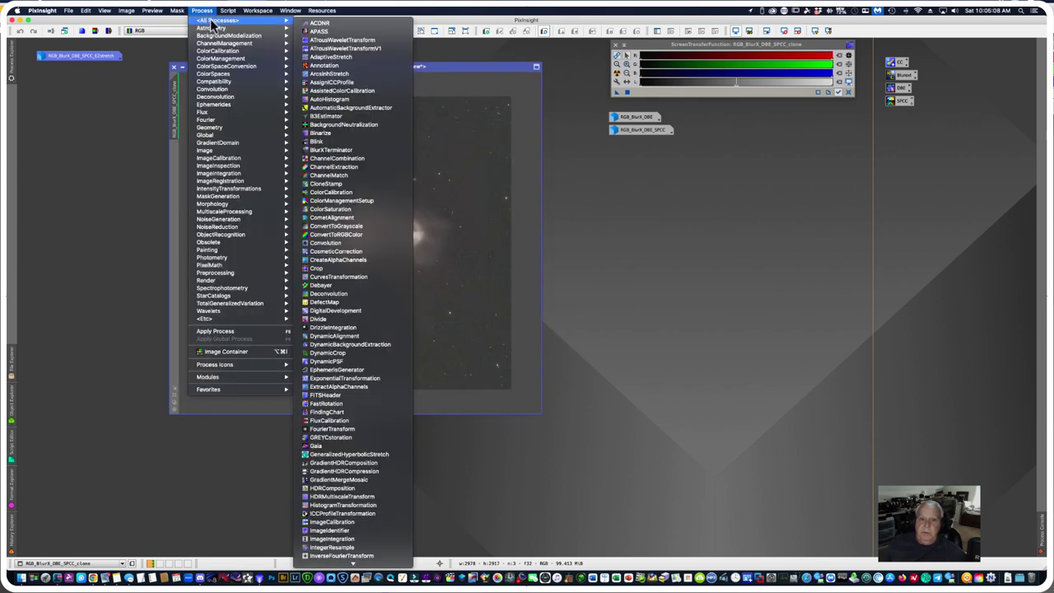
{"action": "left_click", "coordinate": [346, 506]}
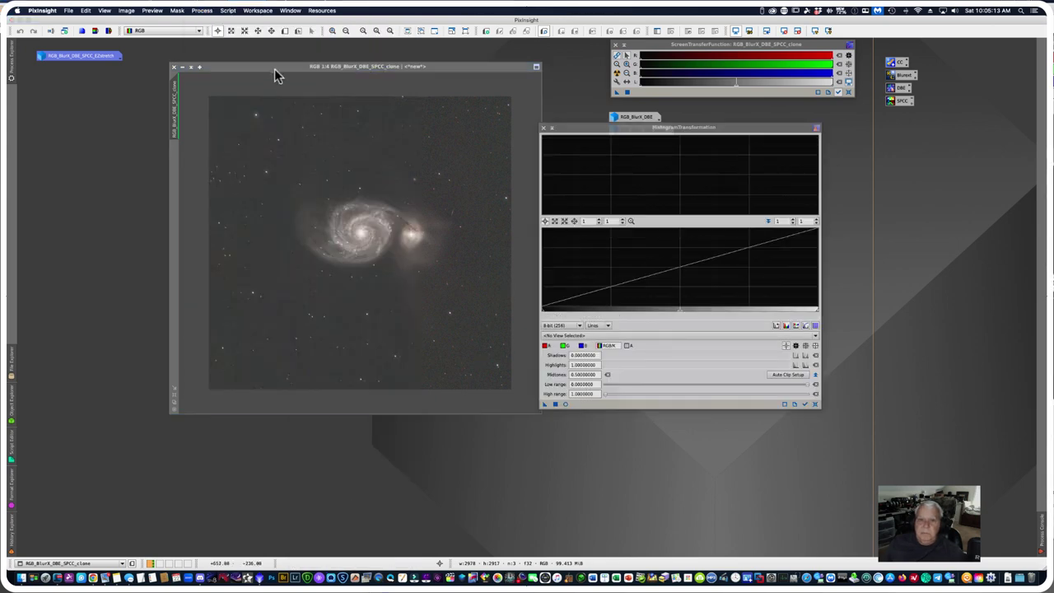
{"action": "left_click_drag", "start_coordinate": [277, 75], "coordinate": [177, 107]}
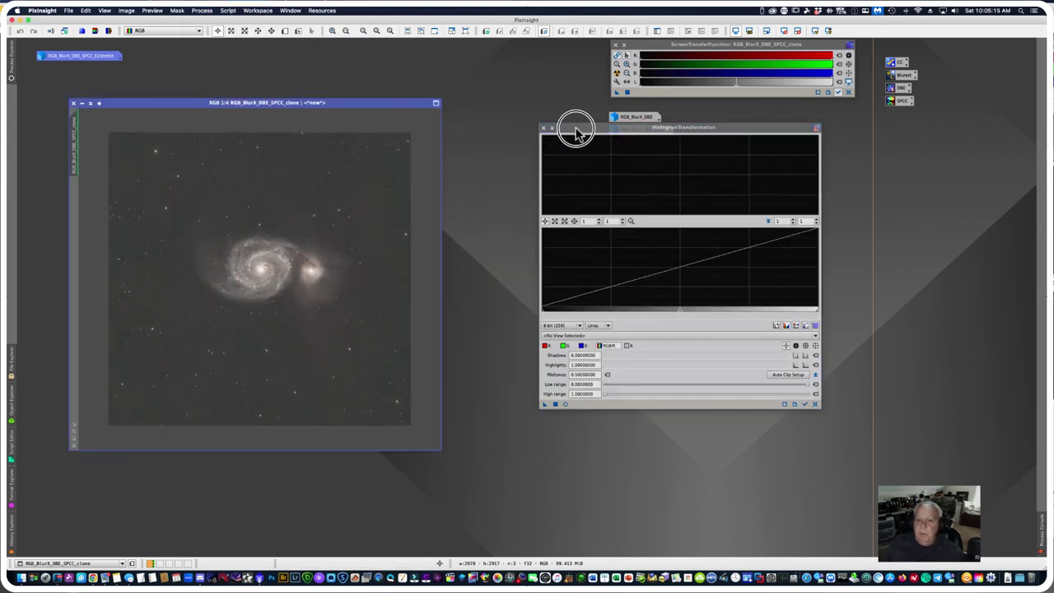
{"action": "left_click_drag", "start_coordinate": [576, 131], "coordinate": [489, 112]}
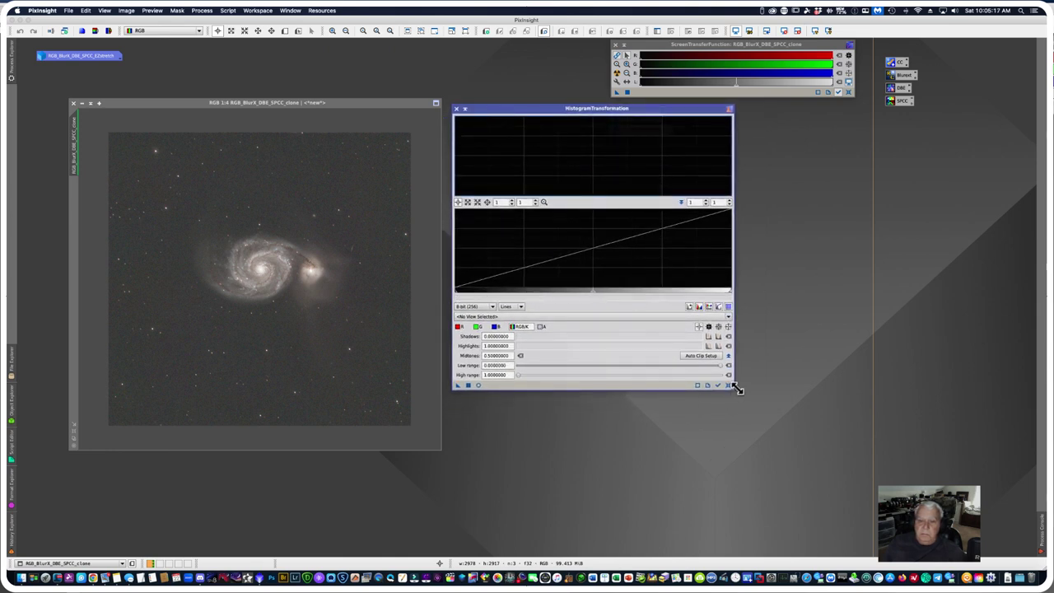
{"action": "left_click", "coordinate": [728, 316]}
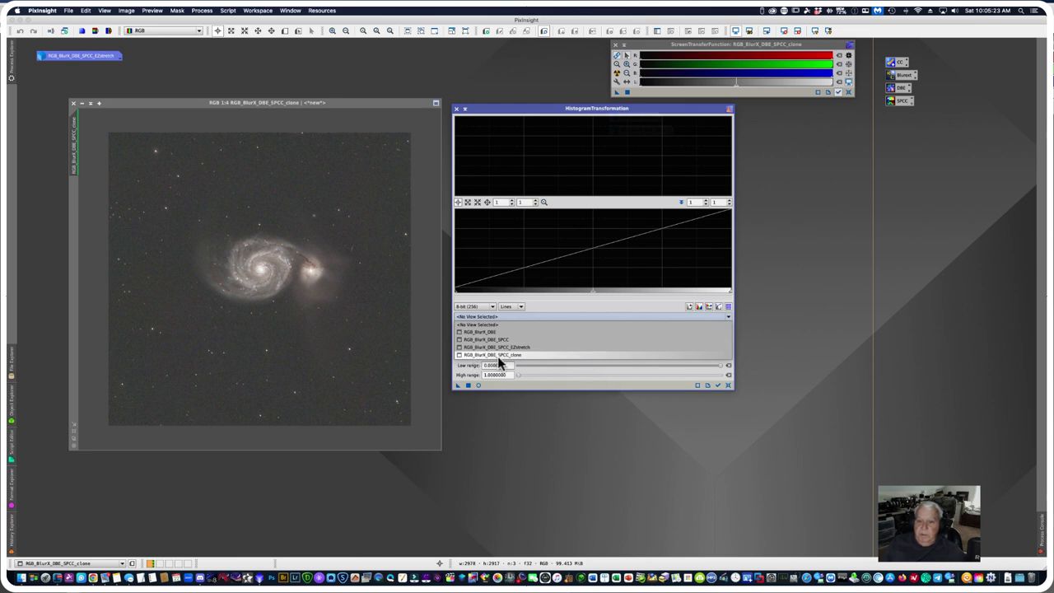
{"action": "left_click", "coordinate": [499, 355]}
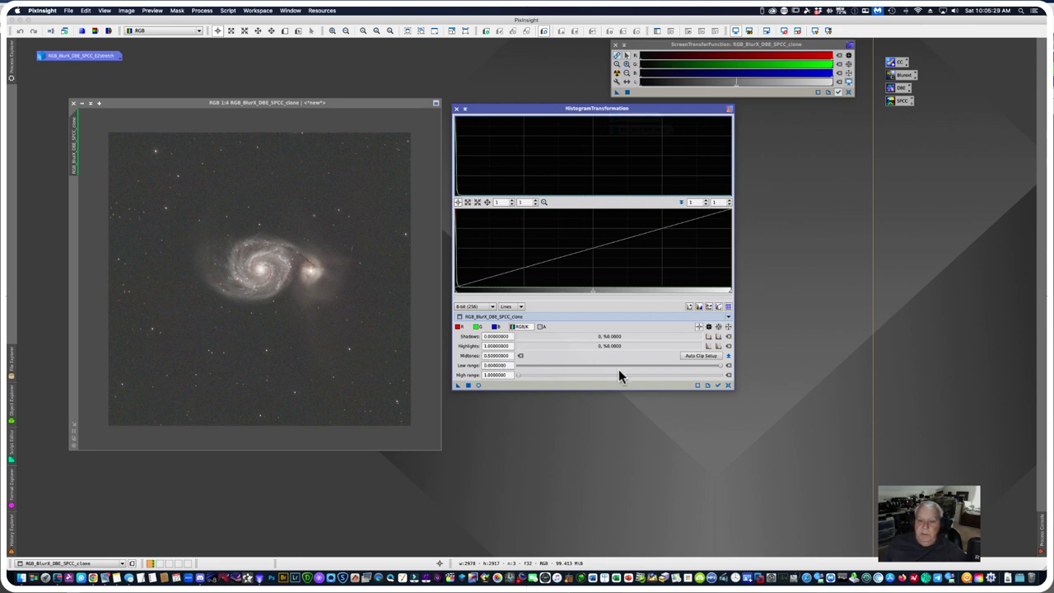
Step: Reset the clone's screen transfer function and open a real-time preview for HistogramTransformation, keeping its window clear of the preview
{"action": "left_click", "coordinate": [848, 90]}
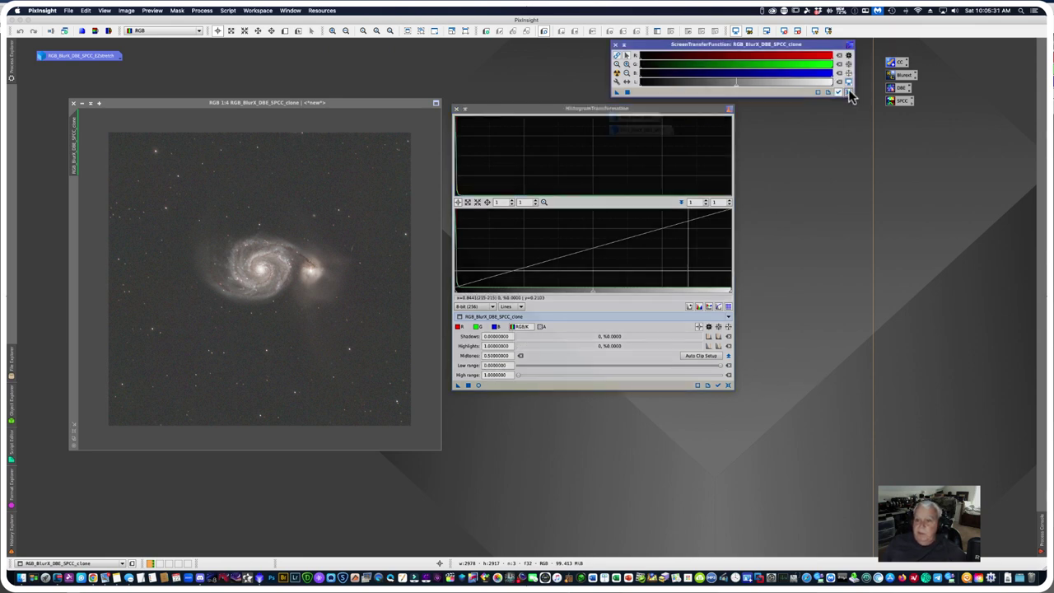
{"action": "left_click", "coordinate": [478, 385]}
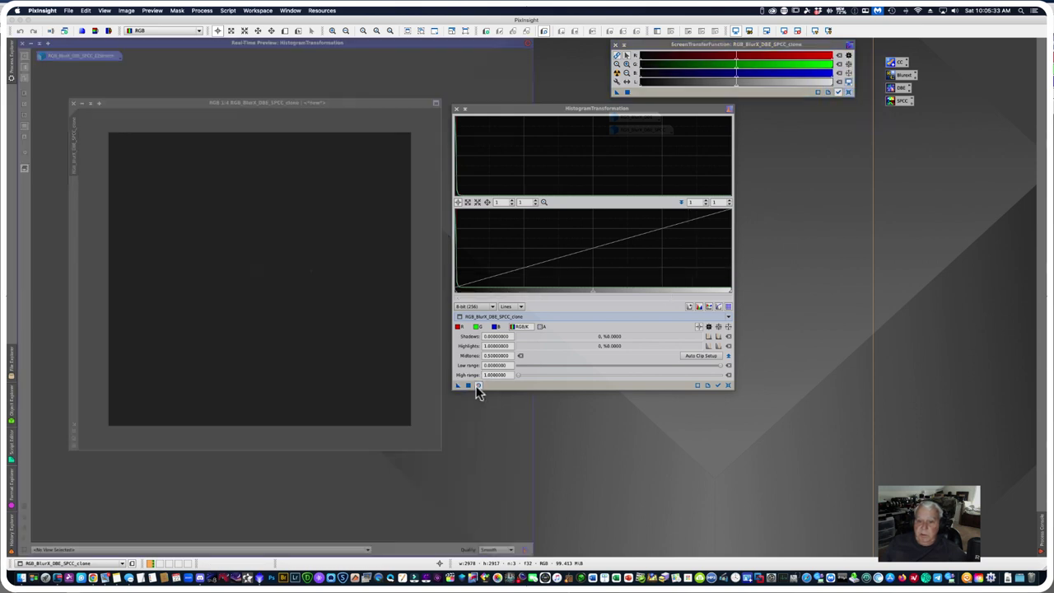
{"action": "left_click_drag", "start_coordinate": [506, 109], "coordinate": [597, 57]}
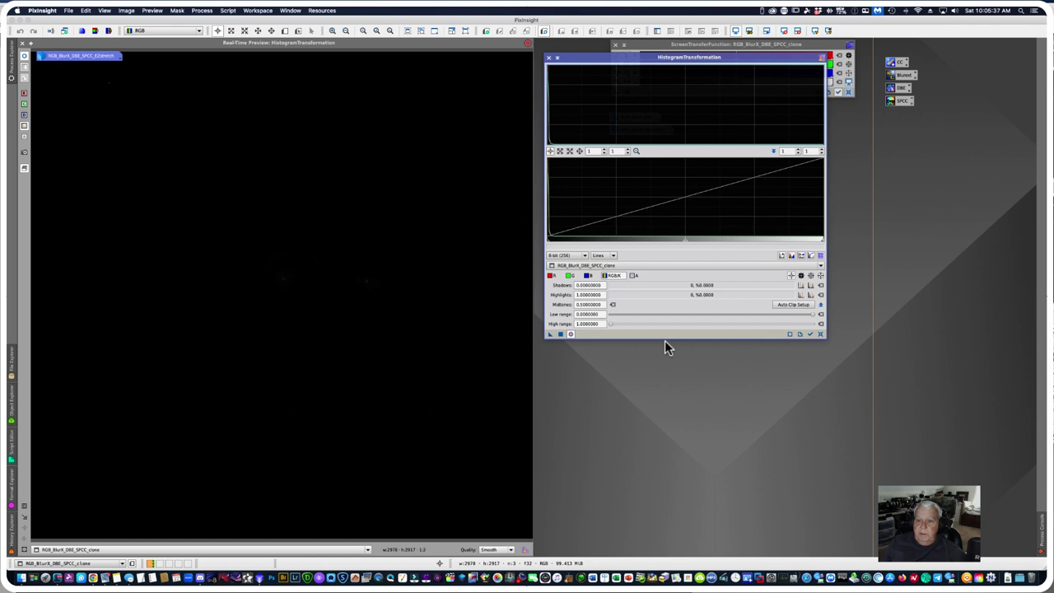
Step: Apply a first histogram stretch to the clone with midtones at about 0.051, and reset the HistogramTransformation parameters
{"action": "left_click_drag", "start_coordinate": [685, 247], "coordinate": [562, 245]}
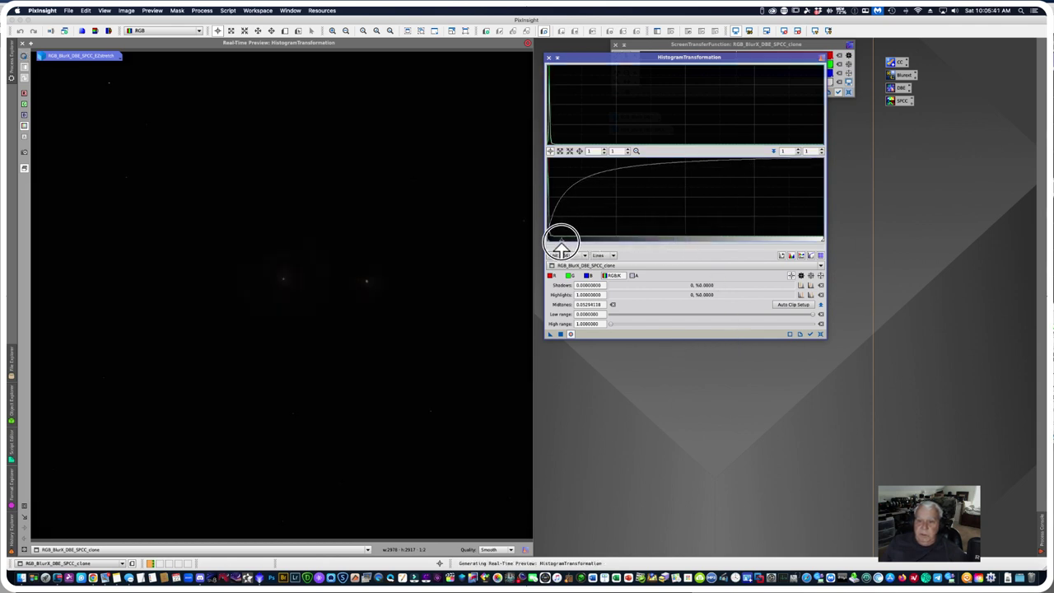
{"action": "left_click", "coordinate": [559, 334]}
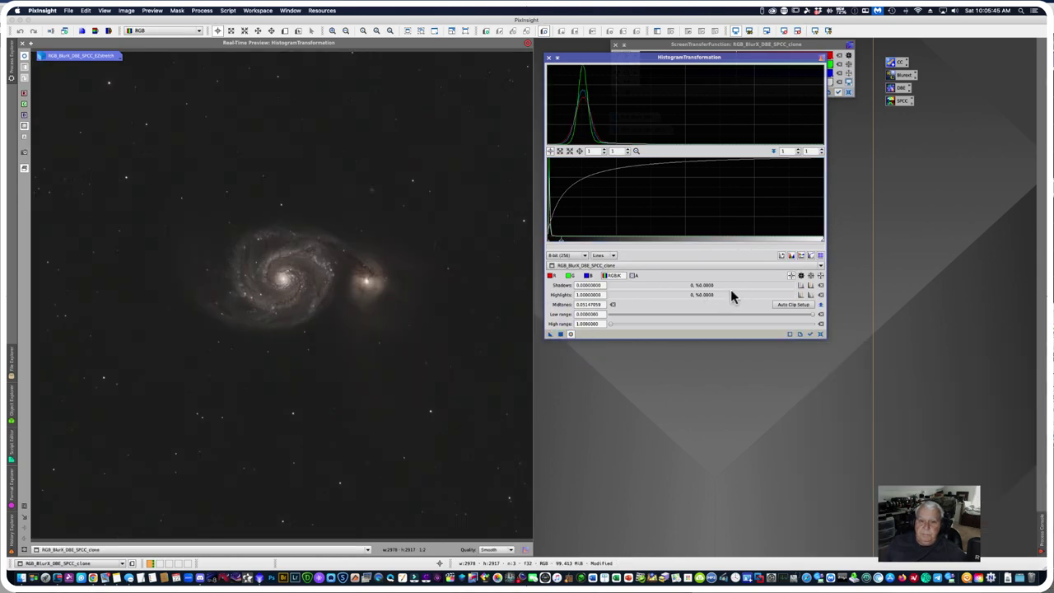
{"action": "left_click", "coordinate": [820, 334]}
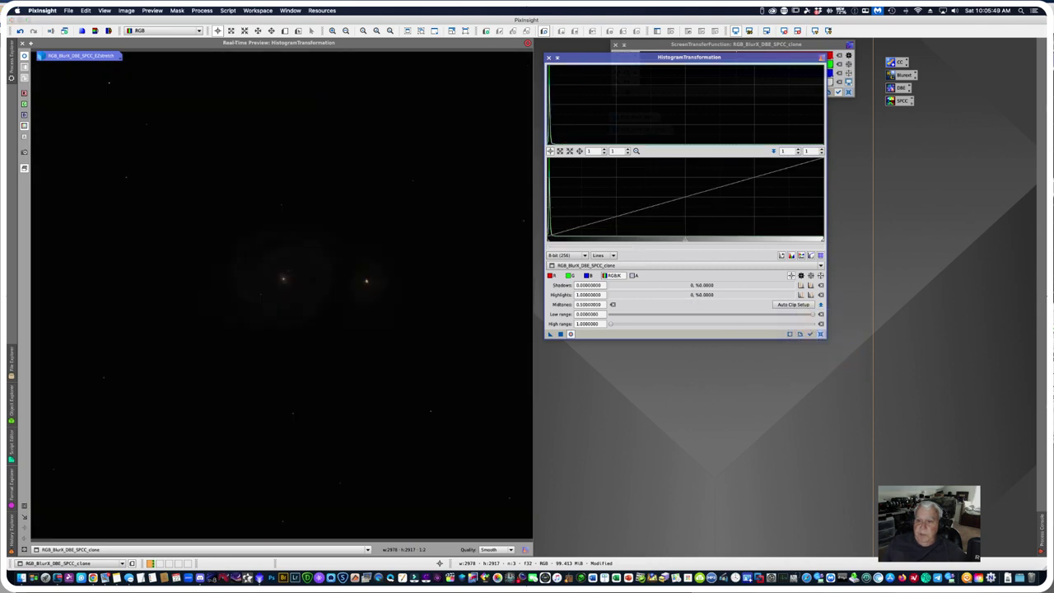
Step: Apply a second histogram stretch to the clone with midtones at about 0.081
{"action": "left_click_drag", "start_coordinate": [683, 241], "coordinate": [568, 243]}
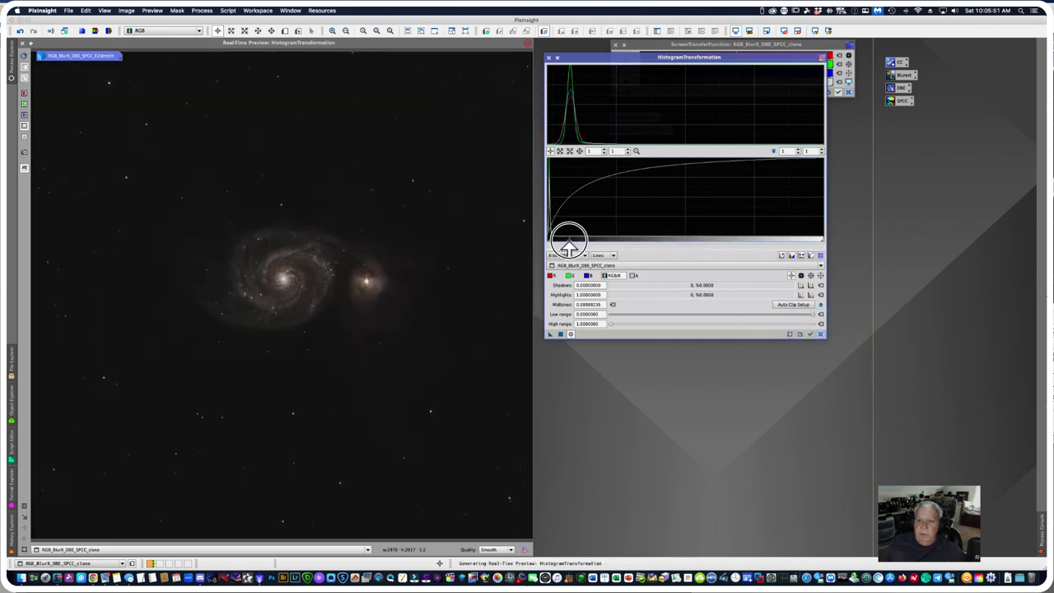
{"action": "left_click", "coordinate": [809, 333]}
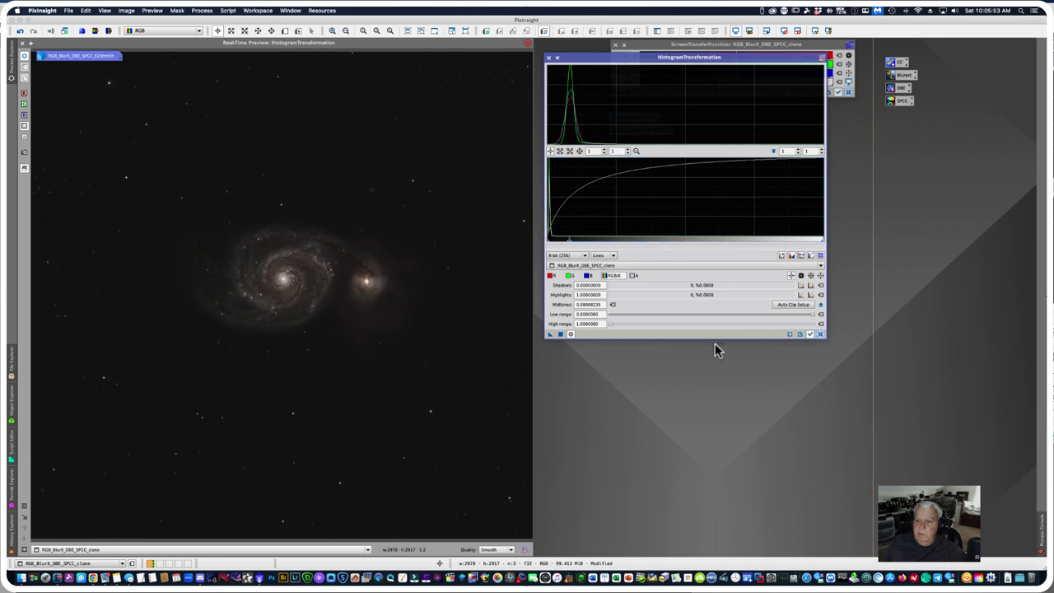
{"action": "left_click", "coordinate": [560, 334]}
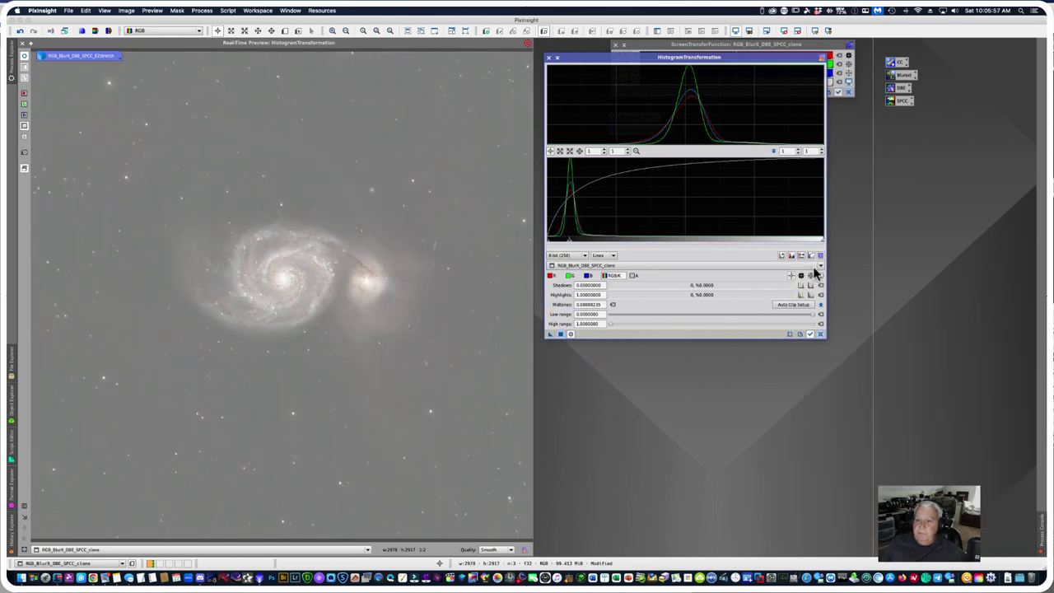
Step: Reset the HistogramTransformation parameters and apply a third histogram stretch to the clone with midtones at about 0.185
{"action": "left_click", "coordinate": [819, 334]}
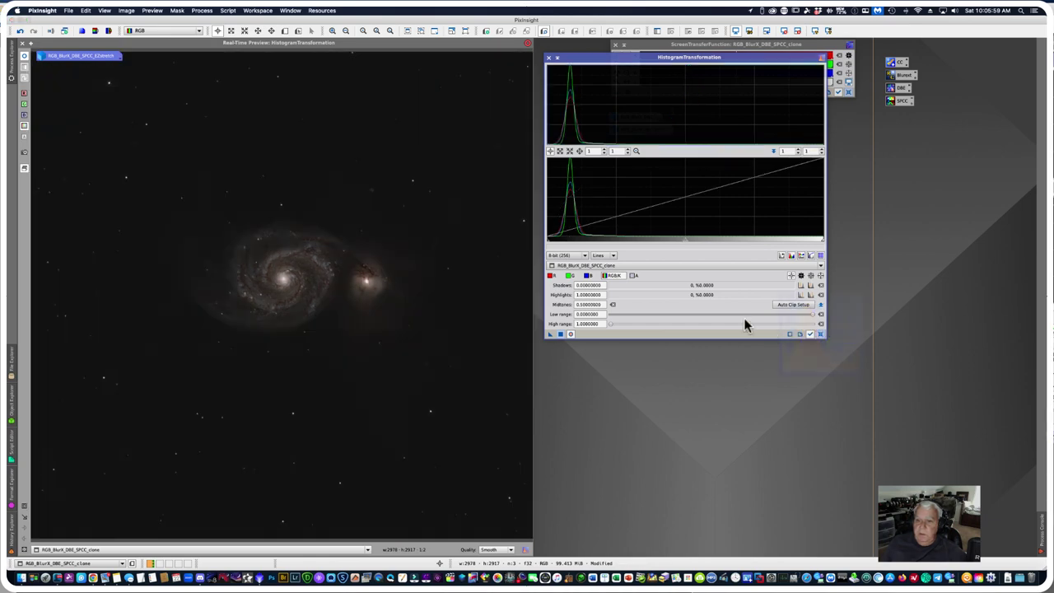
{"action": "left_click_drag", "start_coordinate": [685, 246], "coordinate": [599, 239]}
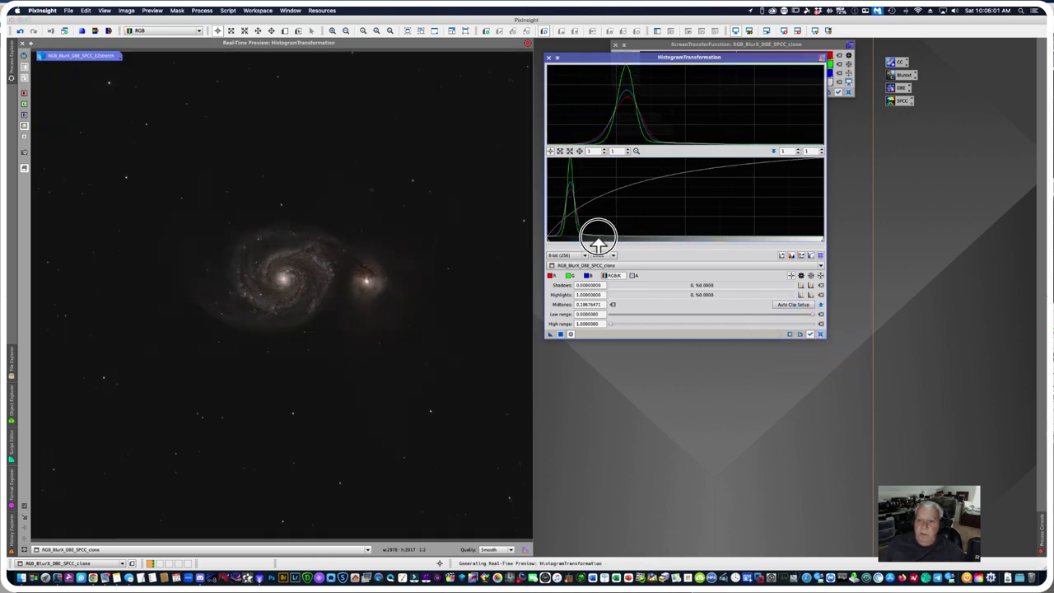
{"action": "left_click", "coordinate": [561, 334]}
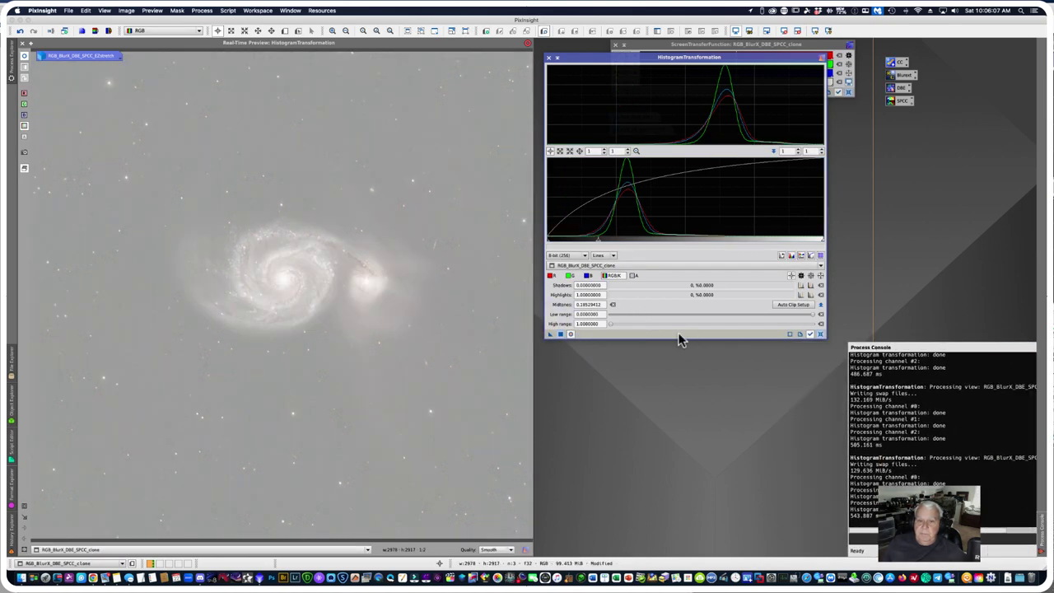
Step: Reset the HistogramTransformation parameters and adjust the shadows to about 0.099 and the midtones to about 0.540 for the clone
{"action": "left_click", "coordinate": [820, 334]}
{"action": "left_click_drag", "start_coordinate": [546, 245], "coordinate": [584, 240]}
{"action": "left_click_drag", "start_coordinate": [707, 242], "coordinate": [712, 240]}
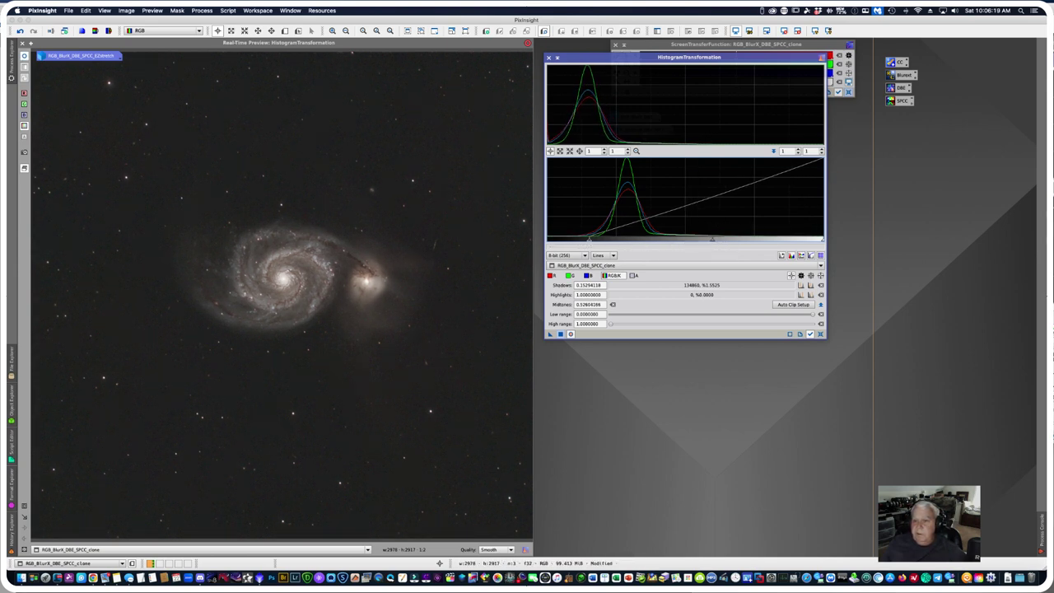
{"action": "left_click_drag", "start_coordinate": [713, 241], "coordinate": [709, 241]}
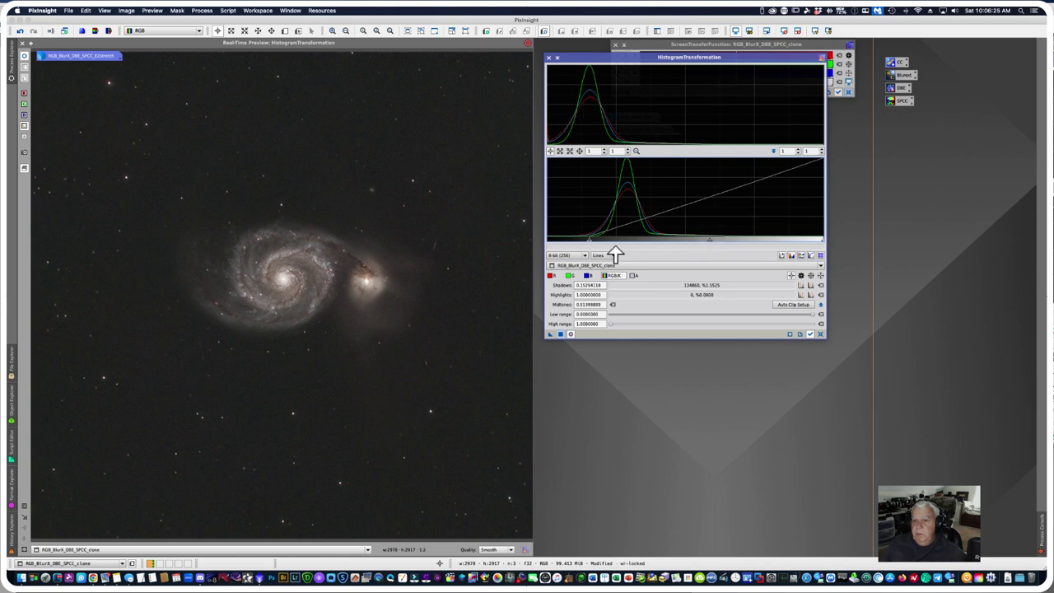
{"action": "left_click_drag", "start_coordinate": [589, 241], "coordinate": [575, 240]}
{"action": "left_click_drag", "start_coordinate": [703, 241], "coordinate": [710, 240]}
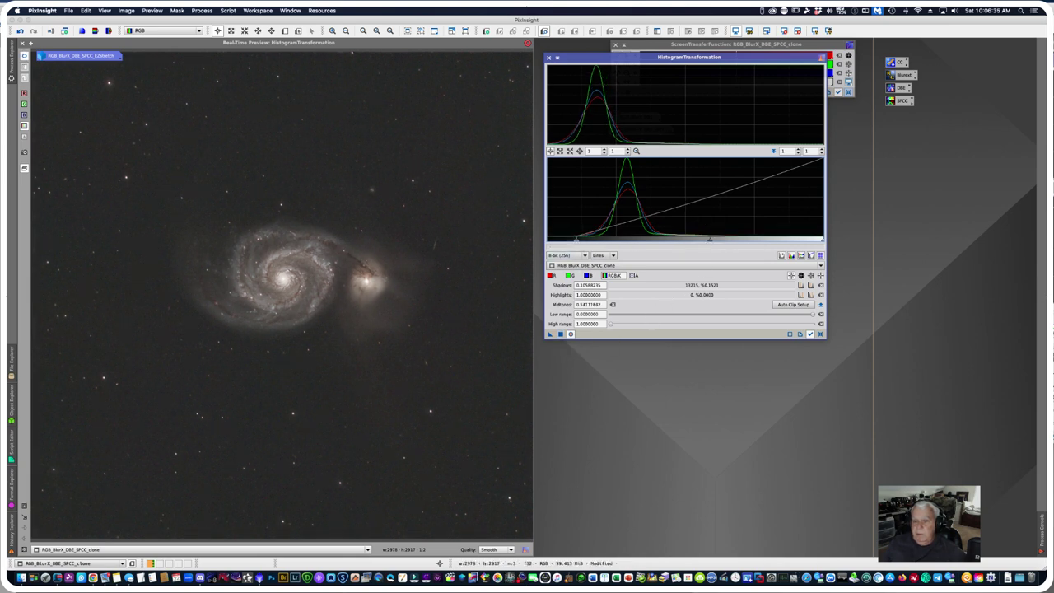
{"action": "left_click_drag", "start_coordinate": [576, 240], "coordinate": [564, 238]}
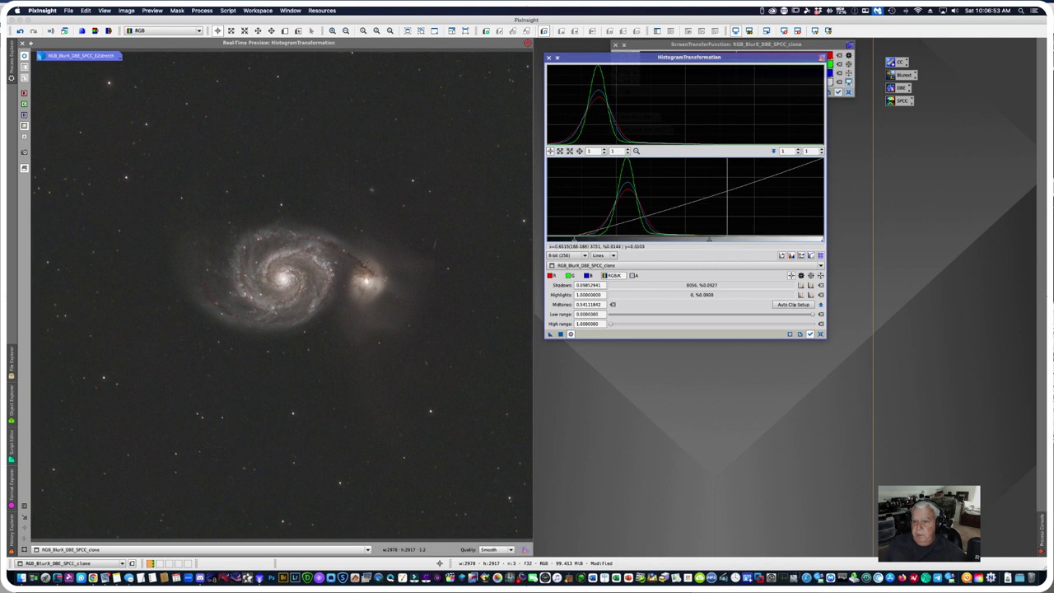
{"action": "left_click_drag", "start_coordinate": [708, 247], "coordinate": [708, 242]}
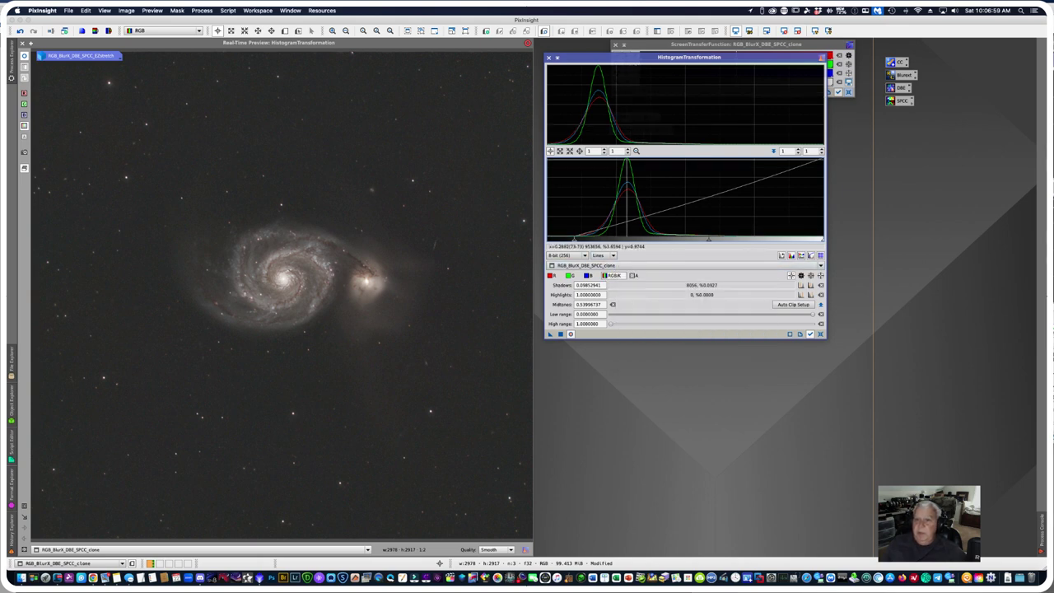
Step: Refine the clone's histogram shadows to about 0.075 and midtones to about 0.617, and apply the transformation
{"action": "left_click", "coordinate": [626, 150]}
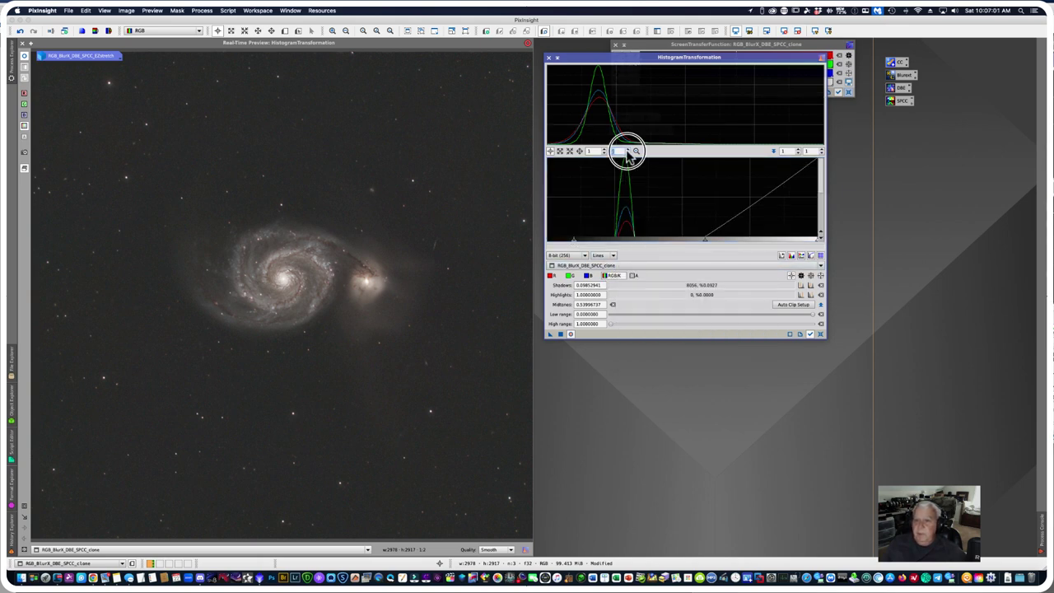
{"action": "left_click", "coordinate": [626, 153]}
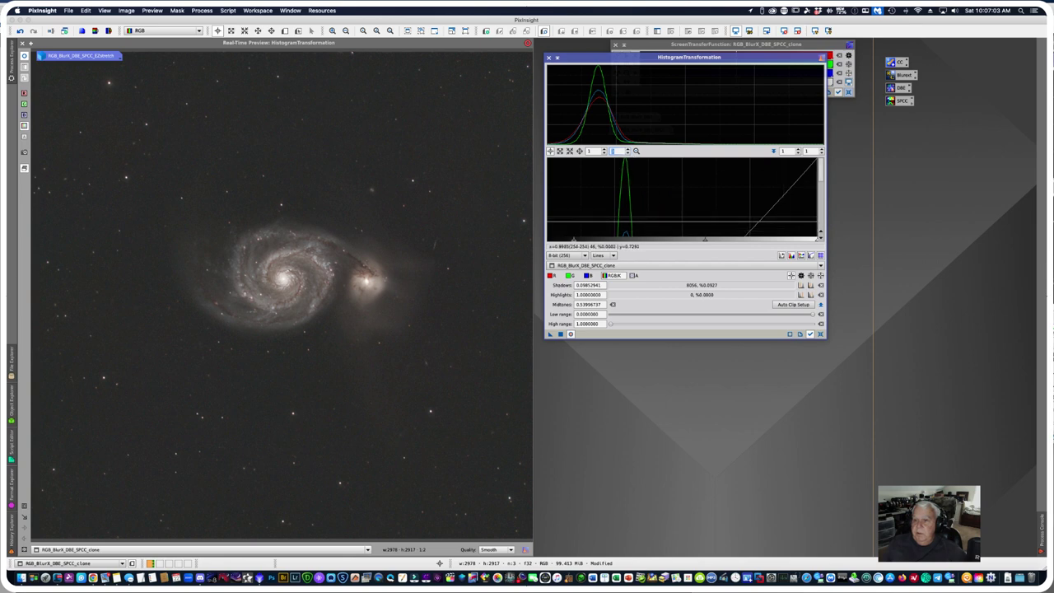
{"action": "left_click", "coordinate": [823, 180]}
{"action": "left_click_drag", "start_coordinate": [824, 180], "coordinate": [818, 243]}
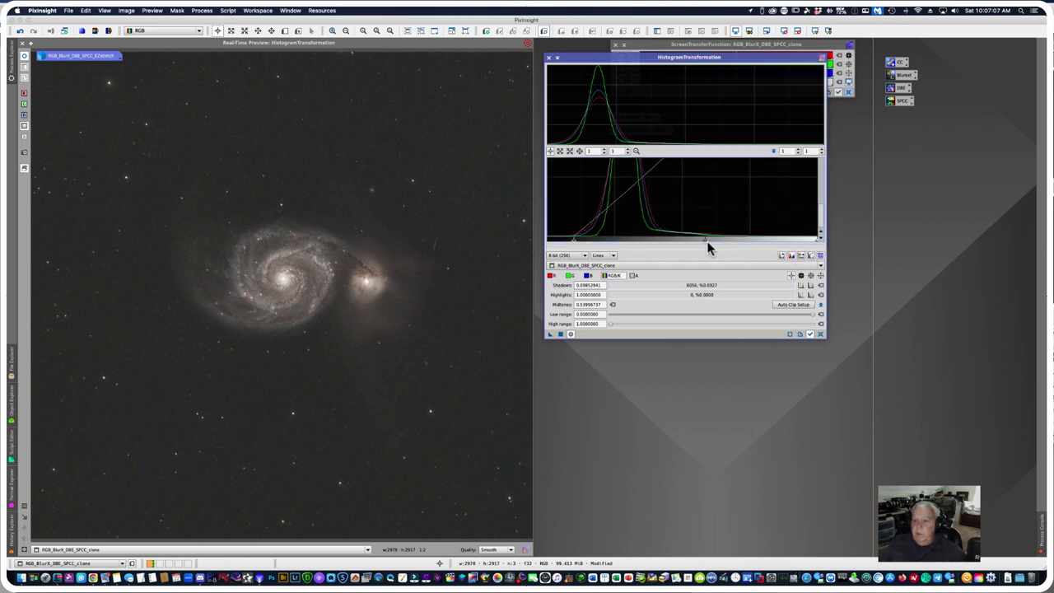
{"action": "left_click", "coordinate": [627, 154]}
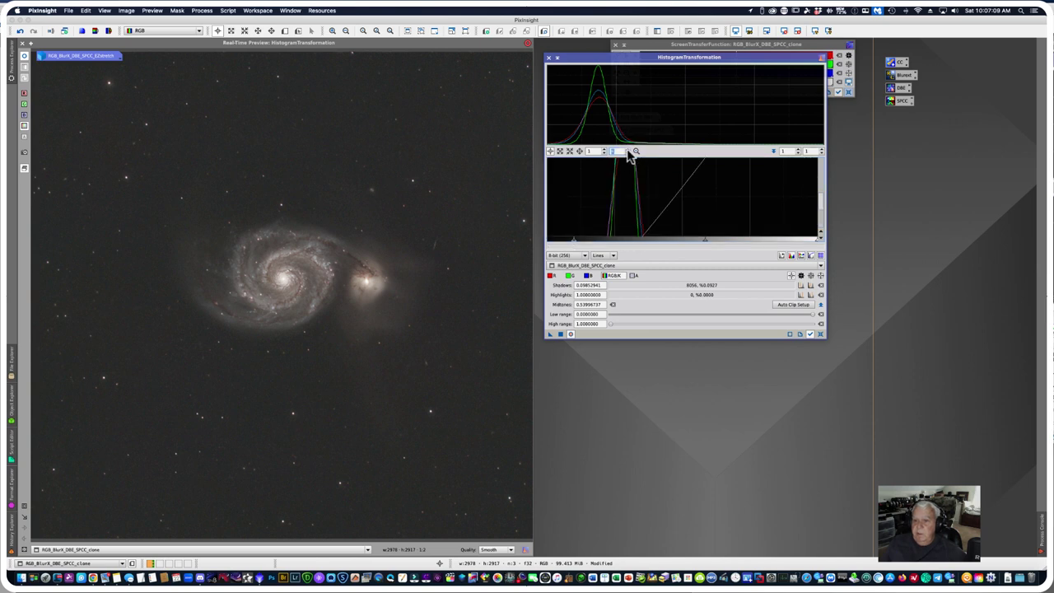
{"action": "type", "text": "4"}
{"action": "left_click_drag", "start_coordinate": [821, 200], "coordinate": [815, 238]}
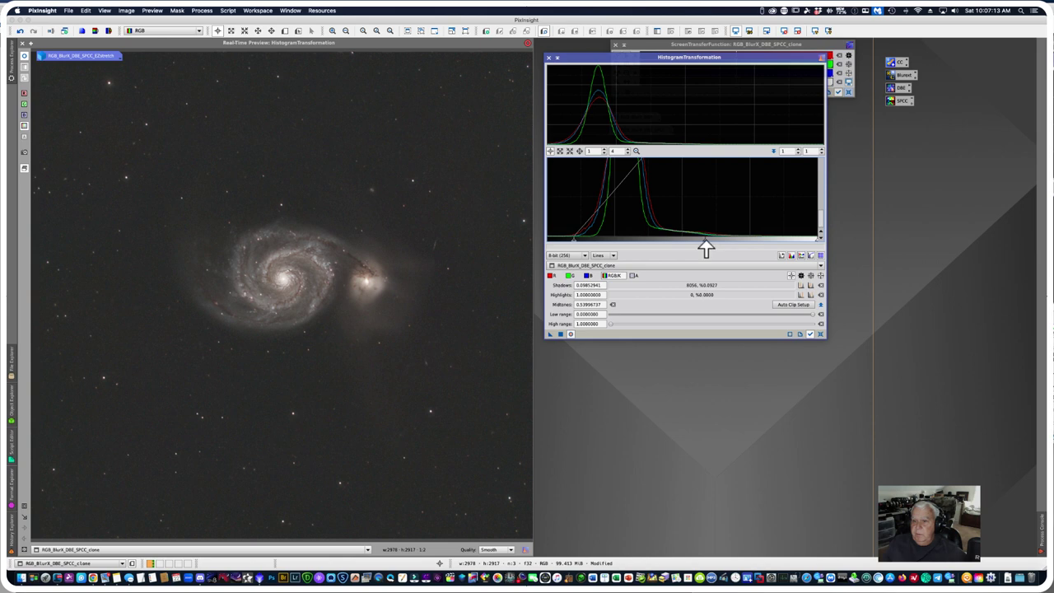
{"action": "left_click_drag", "start_coordinate": [706, 247], "coordinate": [720, 245]}
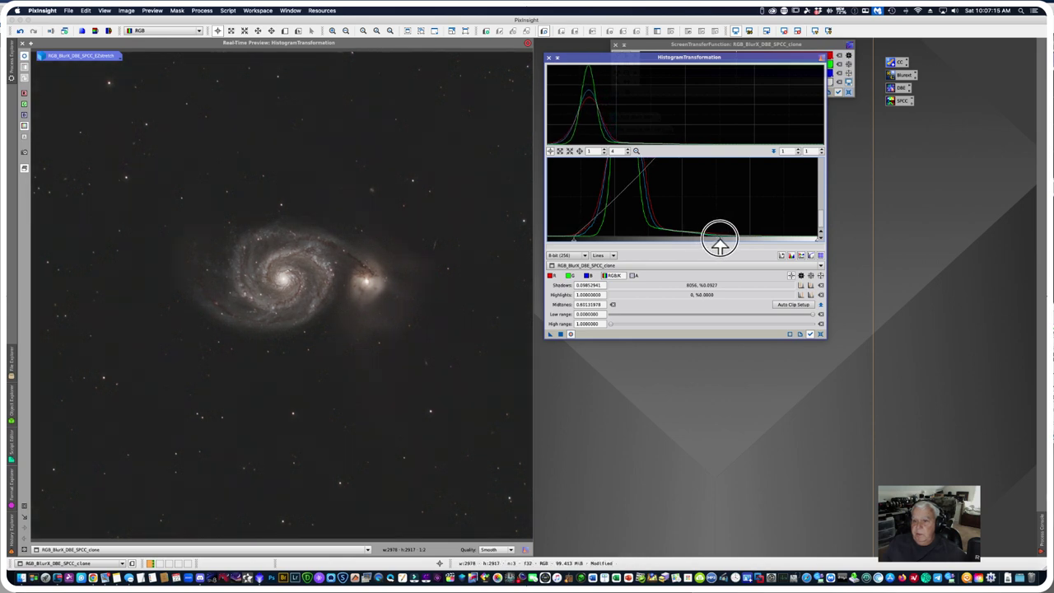
{"action": "left_click_drag", "start_coordinate": [572, 239], "coordinate": [569, 240]}
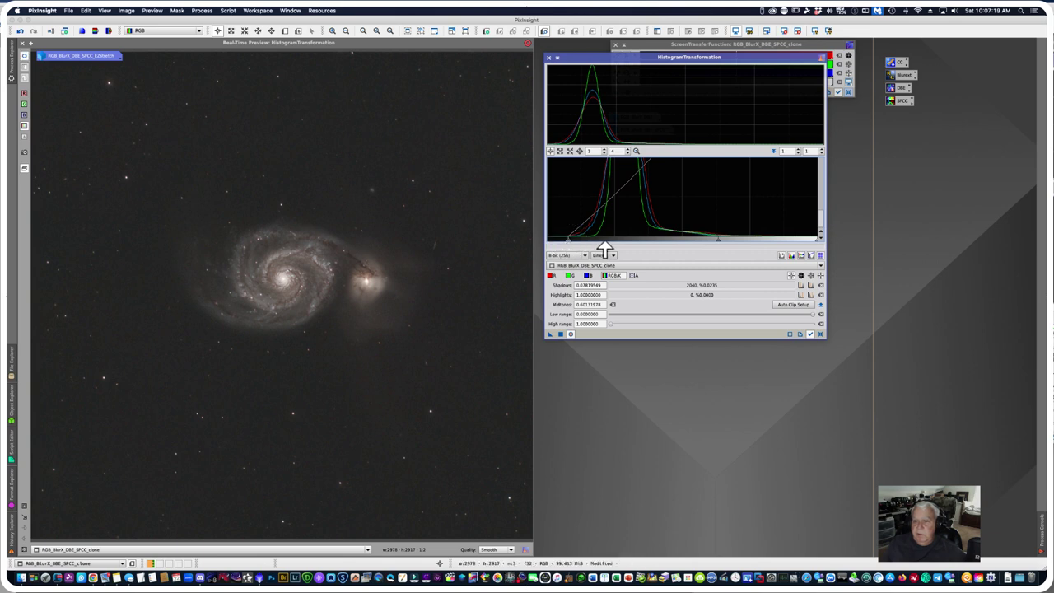
{"action": "left_click_drag", "start_coordinate": [719, 247], "coordinate": [721, 244]}
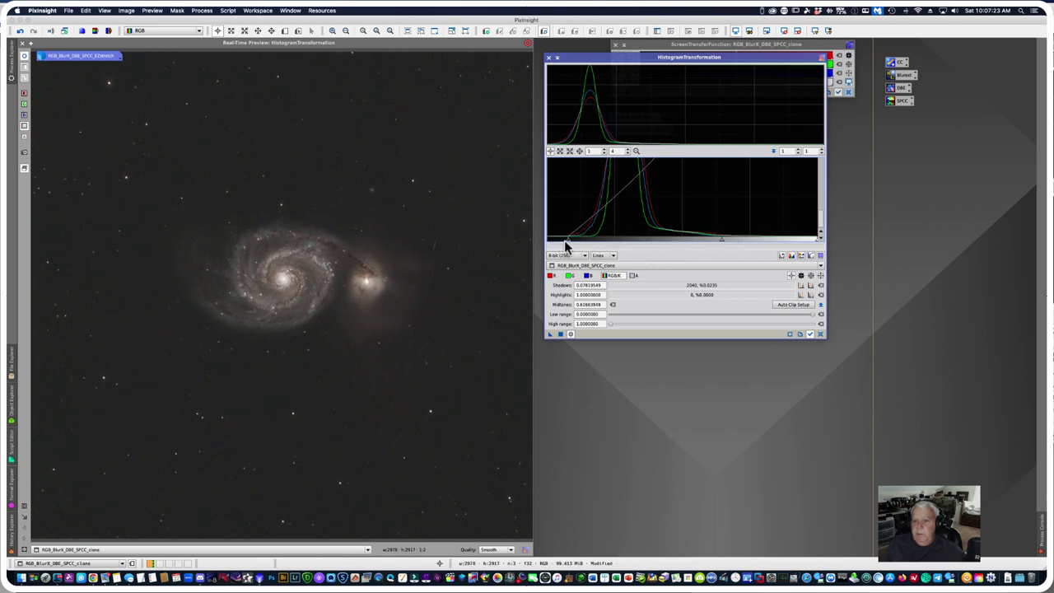
{"action": "left_click_drag", "start_coordinate": [567, 247], "coordinate": [564, 247]}
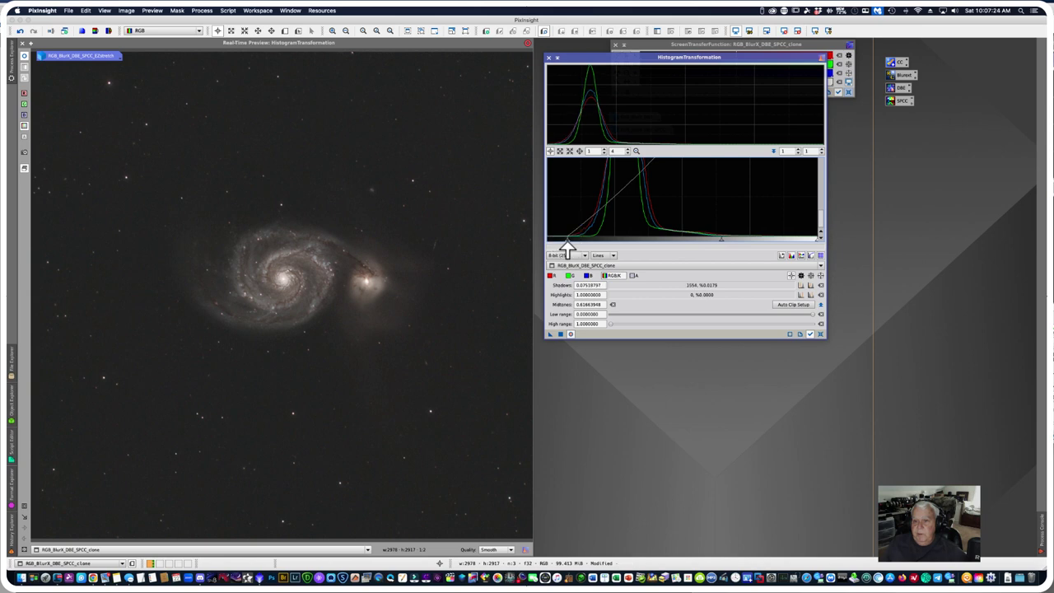
{"action": "left_click", "coordinate": [562, 335]}
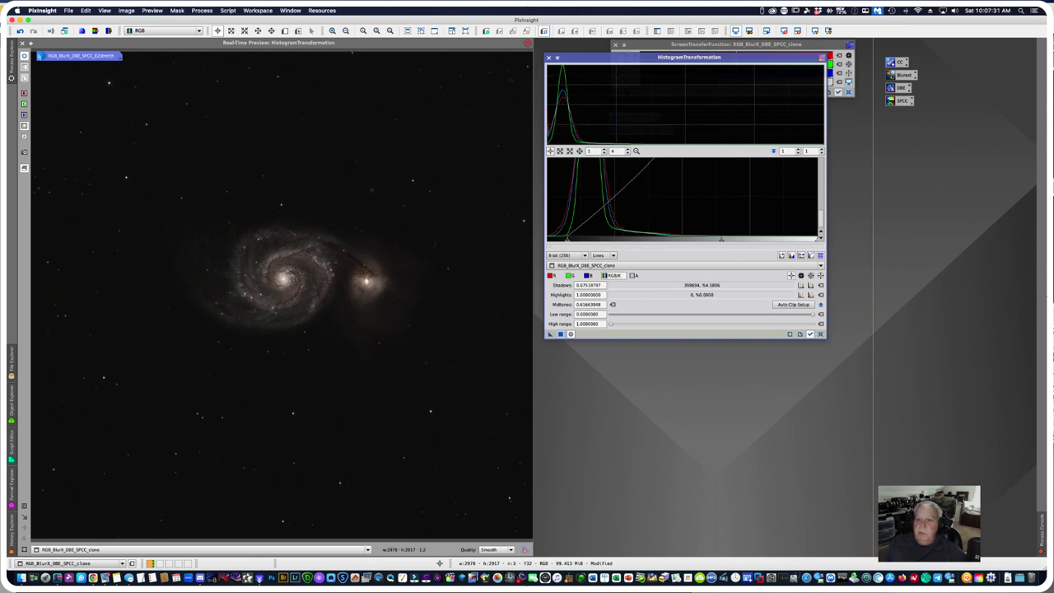
Step: Close HistogramTransformation and its real-time preview window
{"action": "left_click", "coordinate": [549, 57]}
{"action": "left_click", "coordinate": [10, 46]}
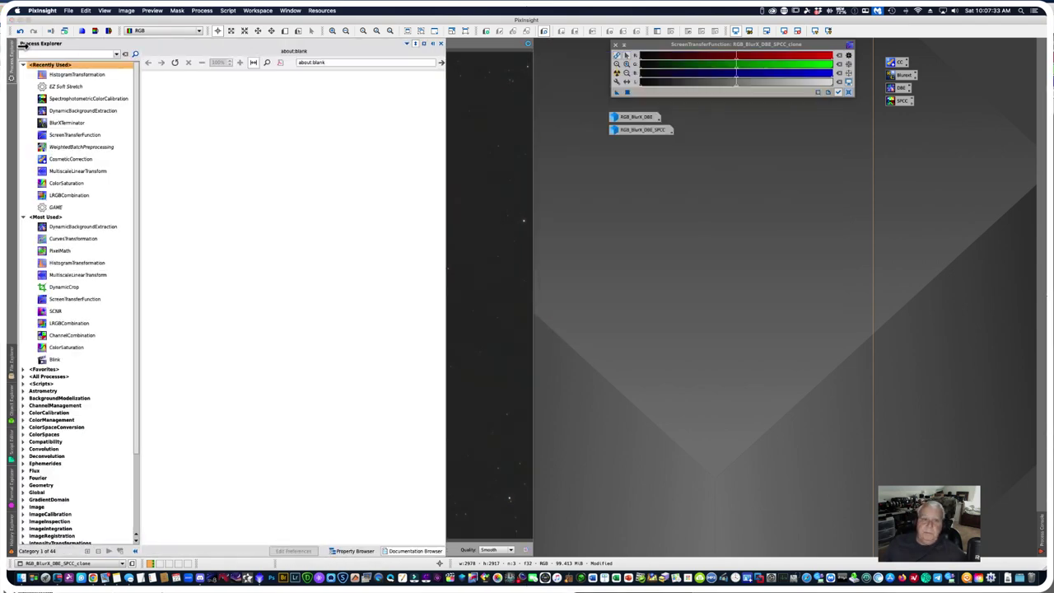
{"action": "left_click", "coordinate": [499, 31]}
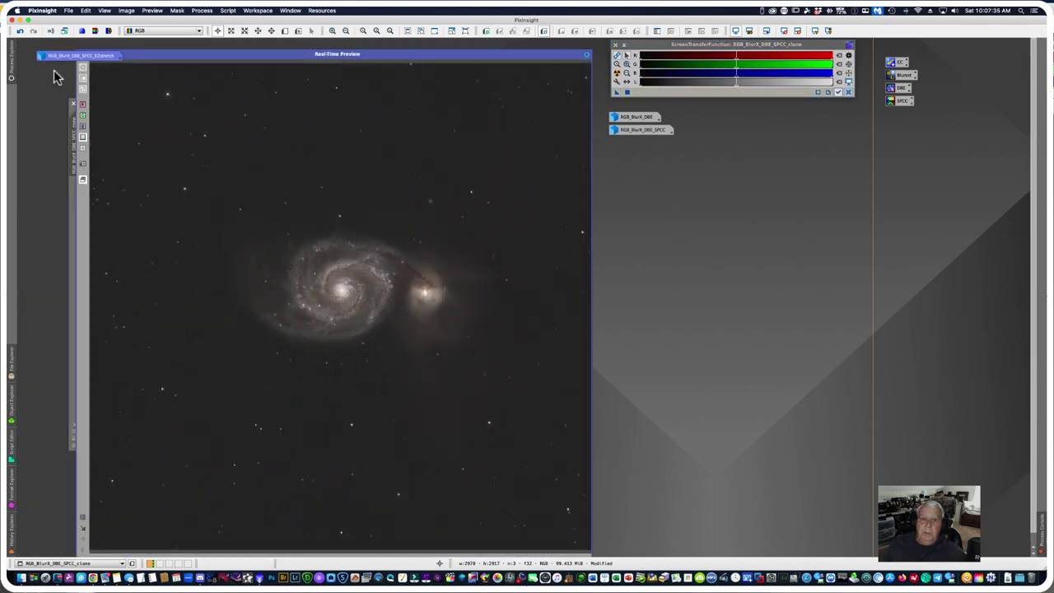
{"action": "left_click_drag", "start_coordinate": [207, 60], "coordinate": [215, 100]}
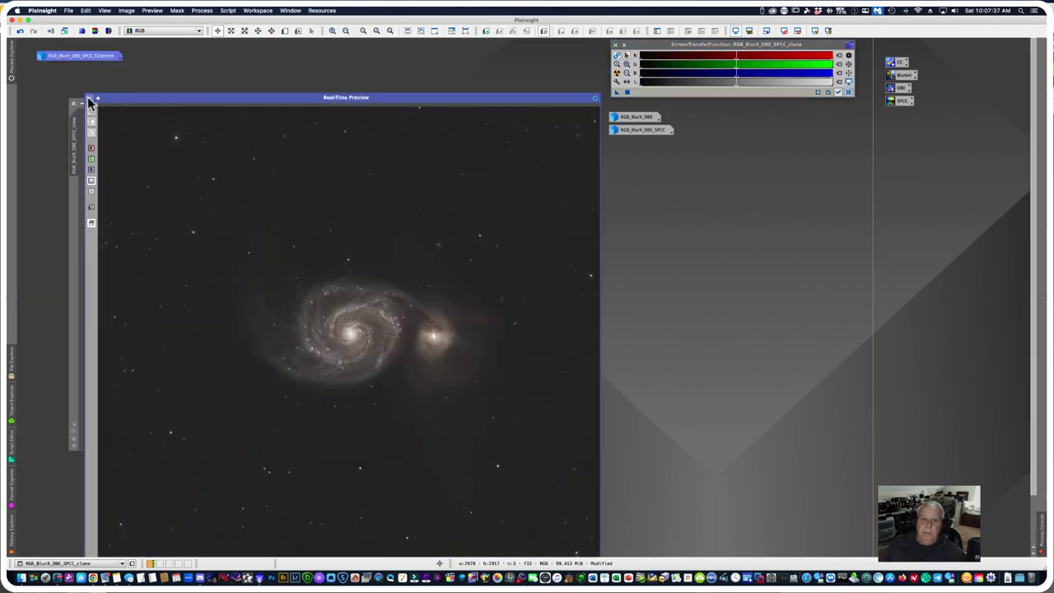
{"action": "left_click", "coordinate": [89, 100]}
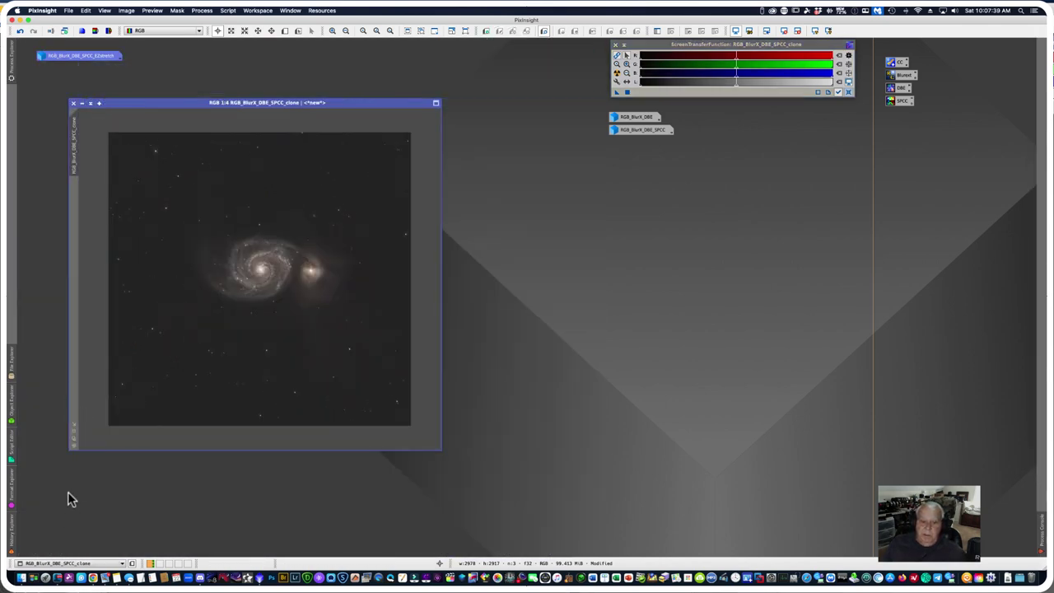
Step: Restore the EZstretch image and arrange it beside the histogram-stretched clone, with both at 1:3 zoom for comparison
{"action": "scroll", "coordinate": [73, 436], "scroll_direction": "up", "scroll_amount": 1}
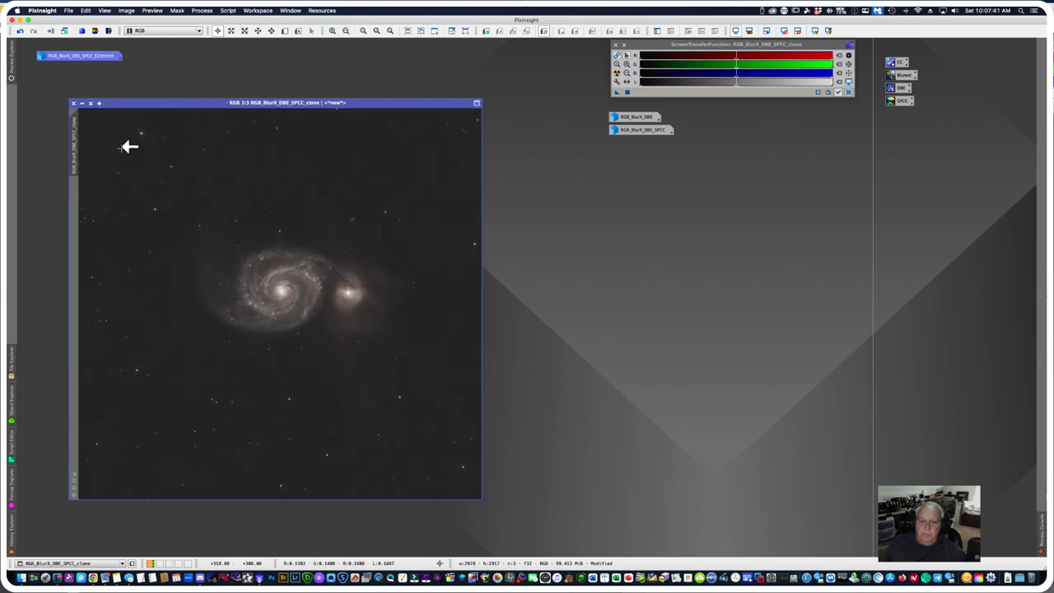
{"action": "left_click_drag", "start_coordinate": [134, 102], "coordinate": [531, 50]}
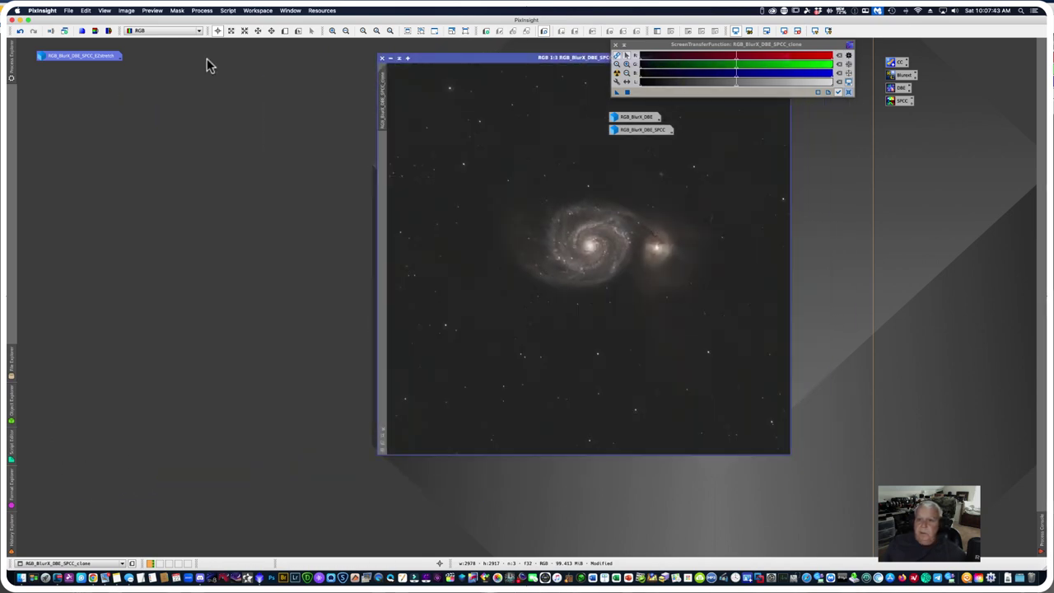
{"action": "double_click", "coordinate": [52, 62]}
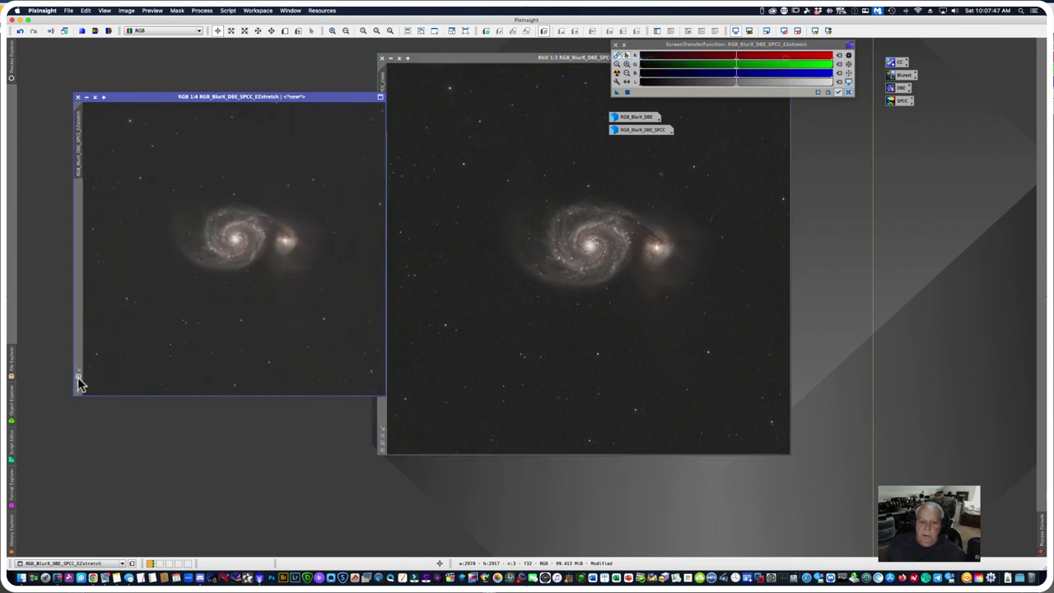
{"action": "scroll", "coordinate": [79, 382], "scroll_direction": "up", "scroll_amount": 1}
{"action": "left_click_drag", "start_coordinate": [137, 97], "coordinate": [84, 52]}
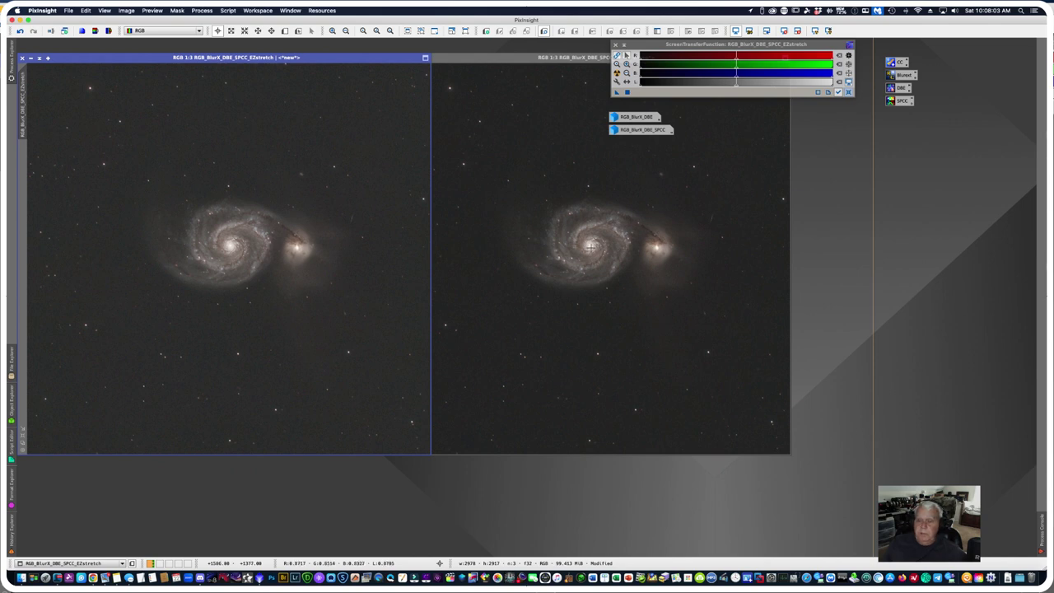
Step: Open the GeneralisedHyperbolicStretch script to view its controls and close it without saving the log
{"action": "left_click", "coordinate": [228, 10]}
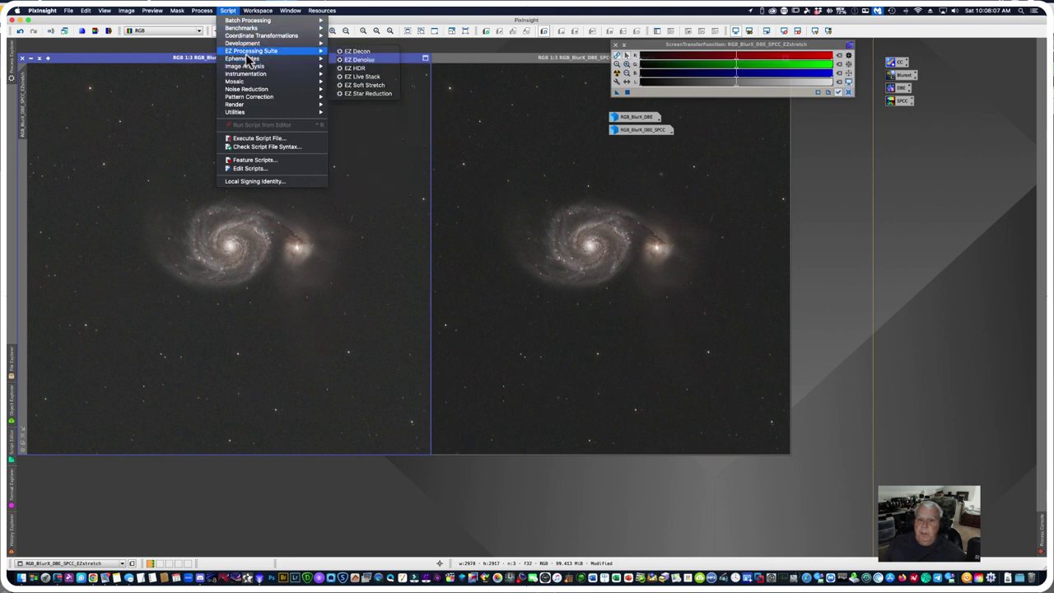
{"action": "mouse_move", "coordinate": [247, 59]}
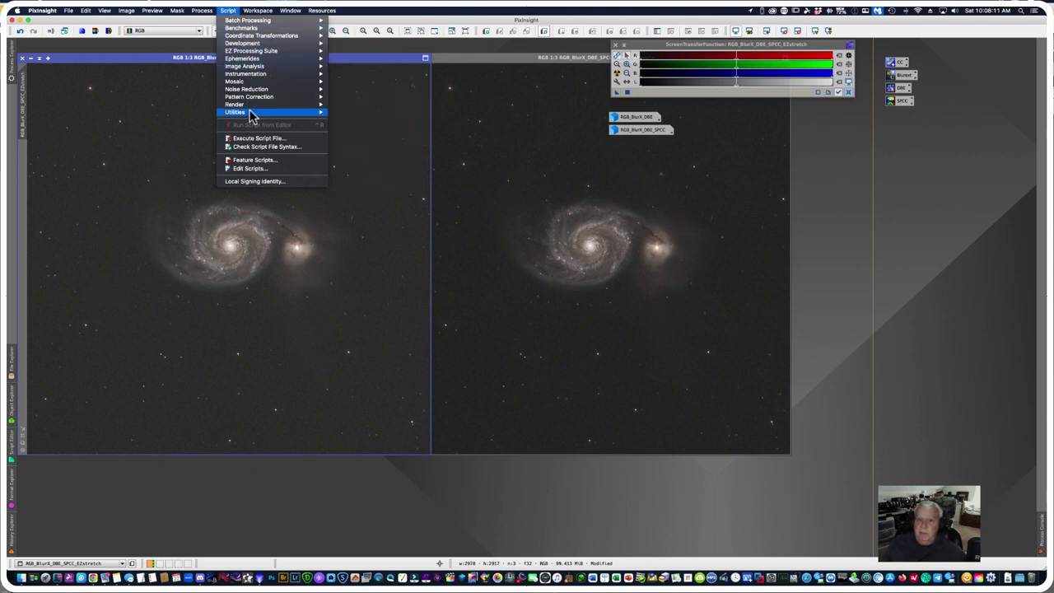
{"action": "mouse_move", "coordinate": [251, 113]}
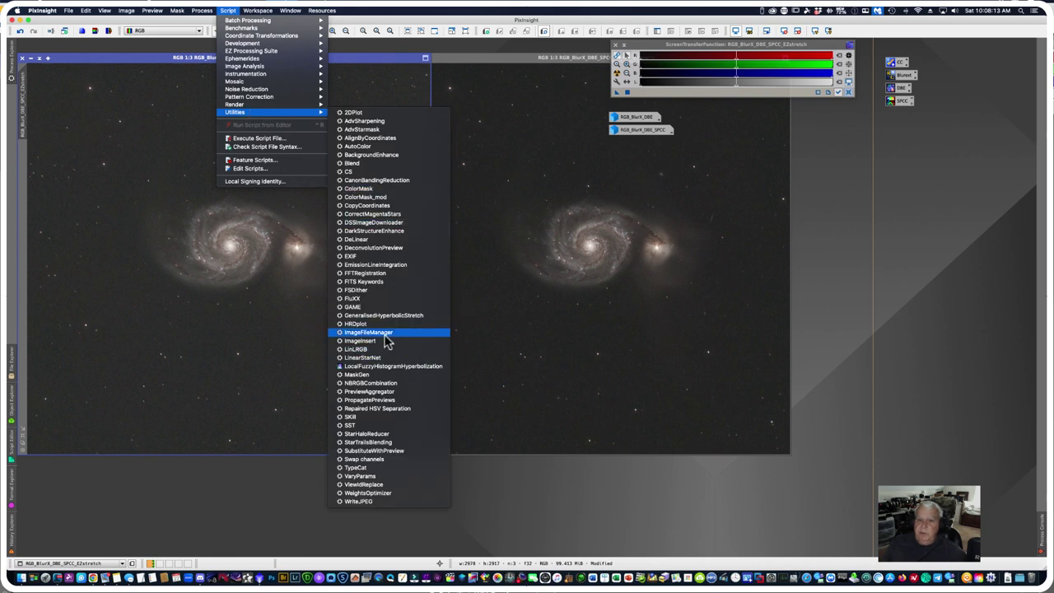
{"action": "left_click", "coordinate": [387, 314]}
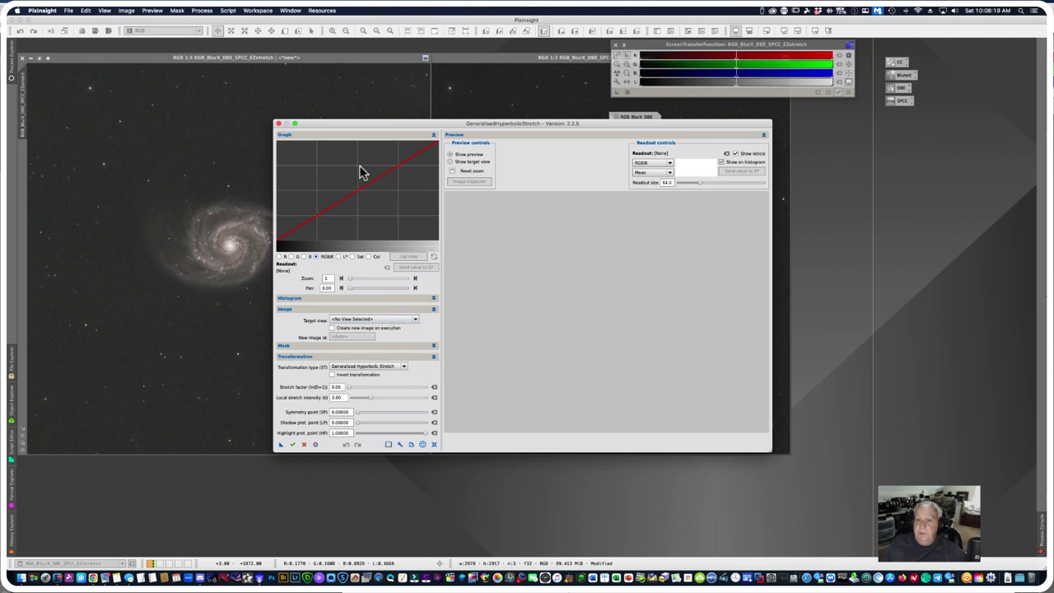
{"action": "left_click_drag", "start_coordinate": [391, 130], "coordinate": [266, 110]}
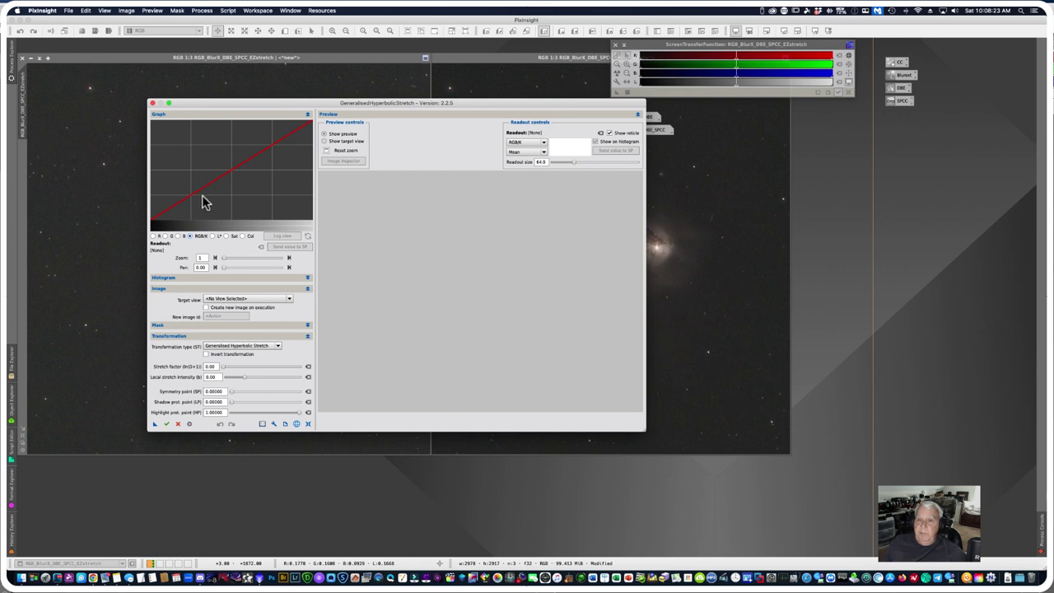
{"action": "left_click", "coordinate": [153, 104]}
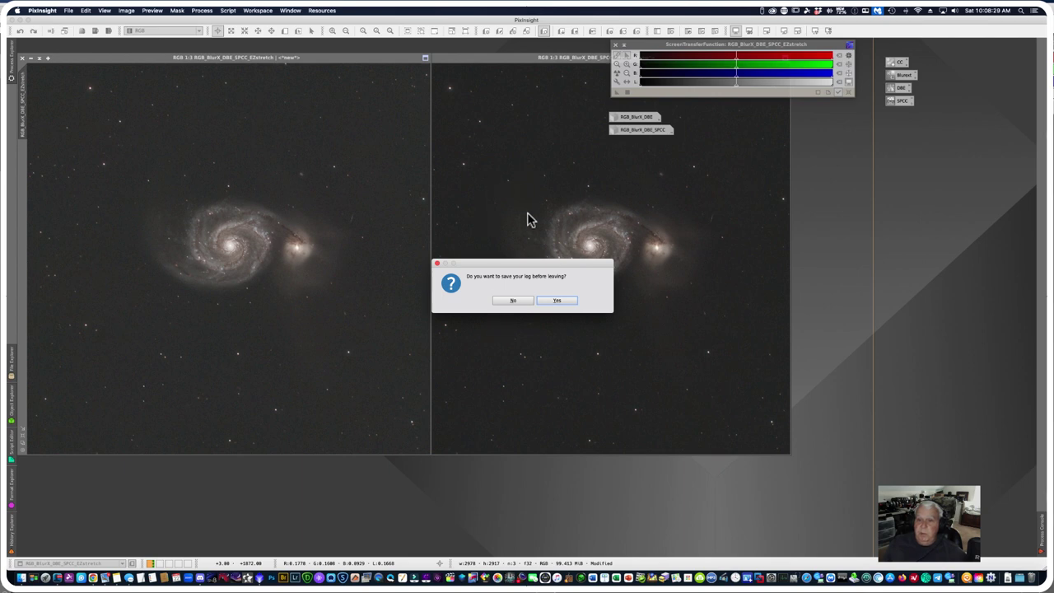
{"action": "left_click", "coordinate": [541, 308]}
{"action": "left_click", "coordinate": [514, 302]}
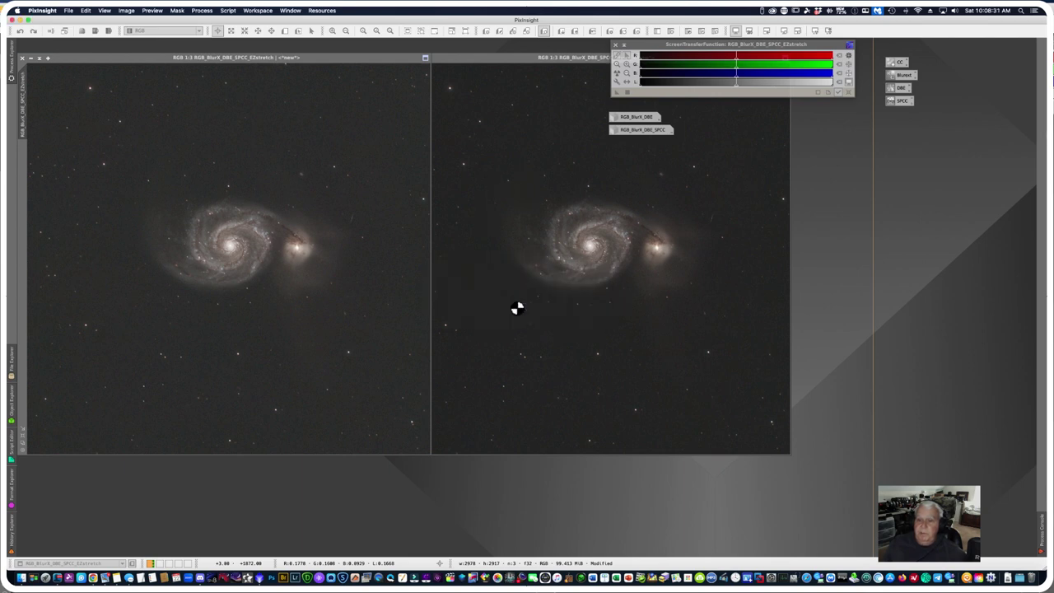
Step: Minimize the RGB_BlurX_DBE_SPCC_EZstretch image, leaving the histogram-stretched clone open
{"action": "left_click", "coordinate": [11, 68]}
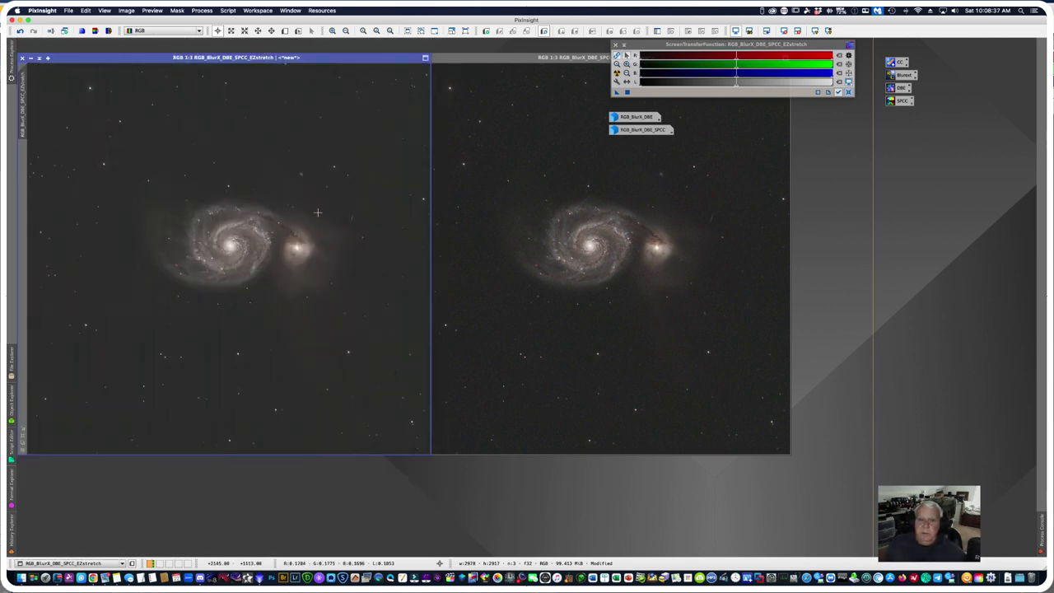
{"action": "left_click", "coordinate": [30, 59]}
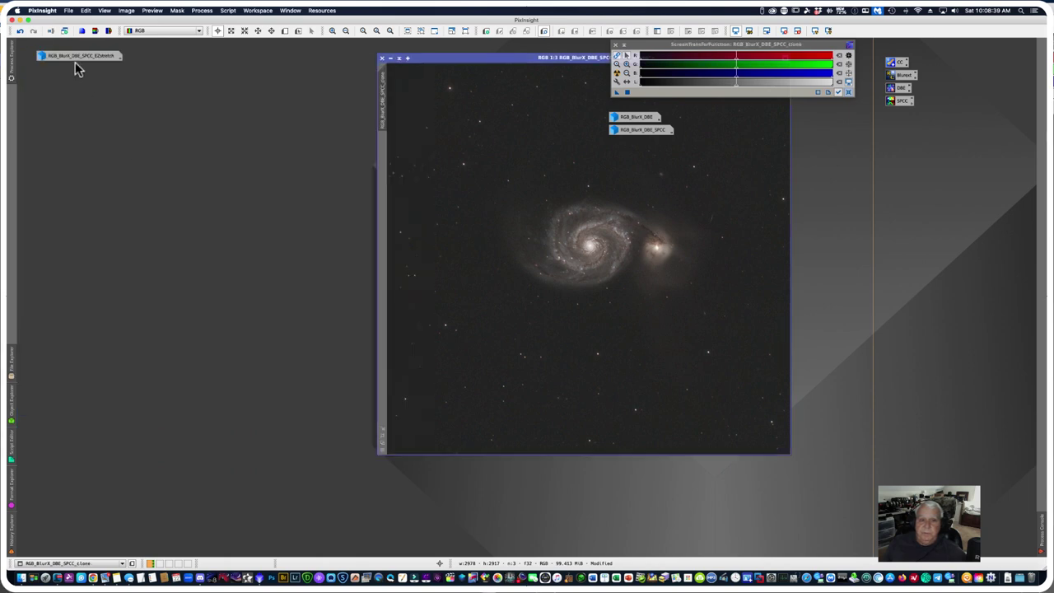
Step: Park the minimized EZstretch image beside the other image icons, then enlarge the histogram-stretched clone's window and inspect the galaxy up close
{"action": "mouse_move", "coordinate": [86, 57]}
{"action": "left_mouse_down"}
{"action": "mouse_move", "coordinate": [854, 129]}
{"action": "mouse_move", "coordinate": [745, 117]}
{"action": "left_mouse_up"}
{"action": "mouse_move", "coordinate": [488, 58]}
{"action": "left_mouse_down"}
{"action": "mouse_move", "coordinate": [288, 88]}
{"action": "mouse_move", "coordinate": [145, 76]}
{"action": "mouse_move", "coordinate": [196, 49]}
{"action": "left_mouse_up"}
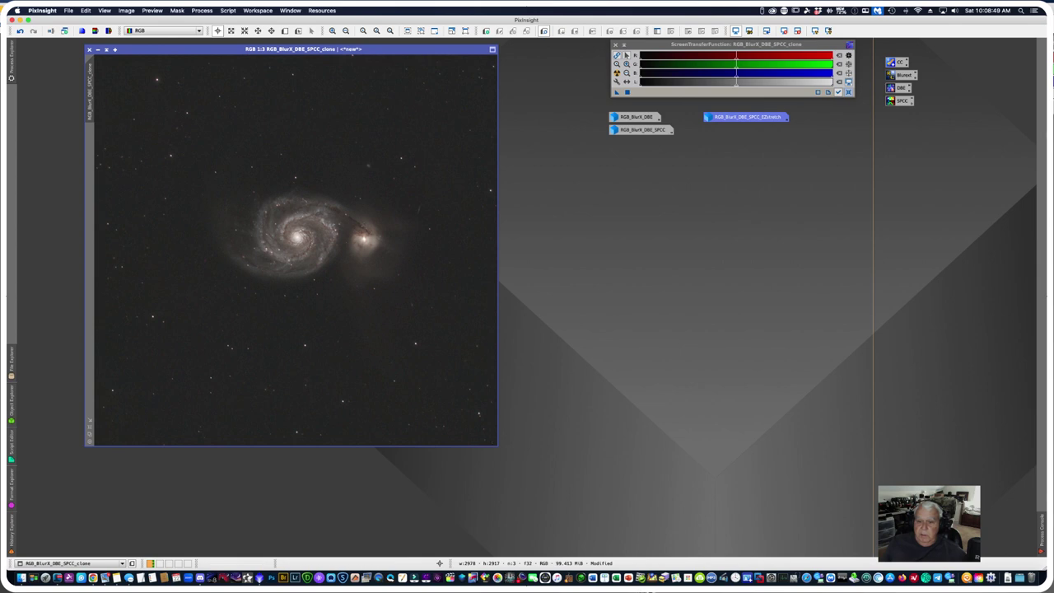
{"action": "left_click_drag", "start_coordinate": [499, 447], "coordinate": [631, 555]}
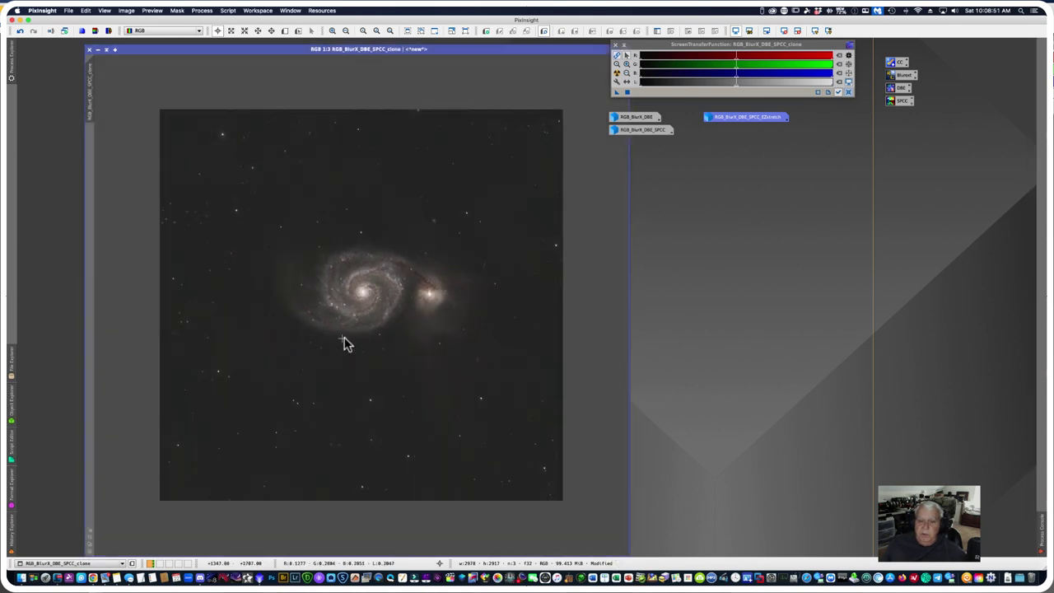
{"action": "scroll", "coordinate": [339, 320], "scroll_direction": "up", "scroll_amount": 3}
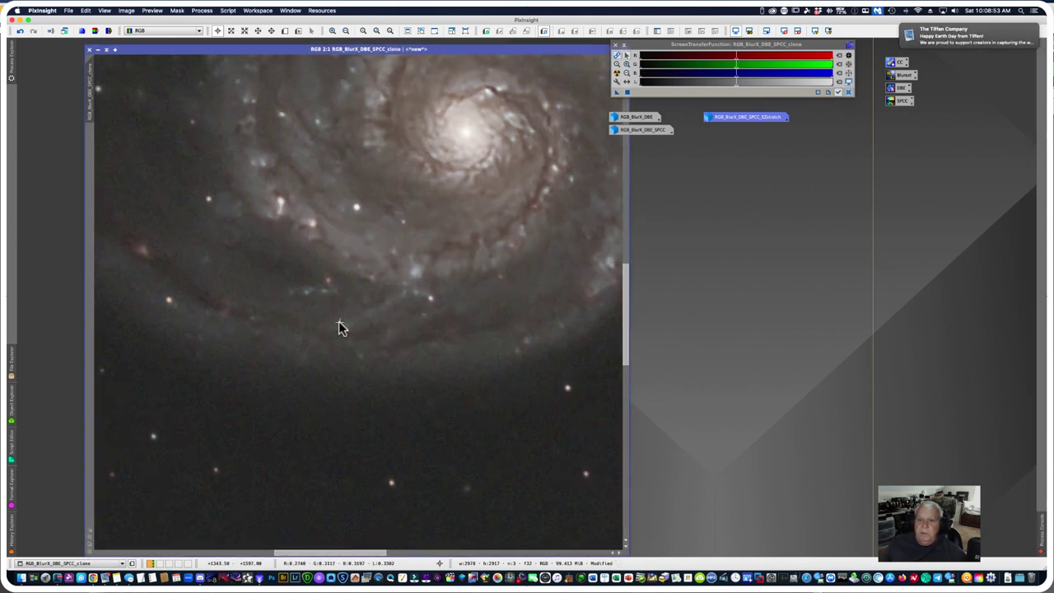
{"action": "scroll", "coordinate": [338, 324], "scroll_direction": "down", "scroll_amount": 1}
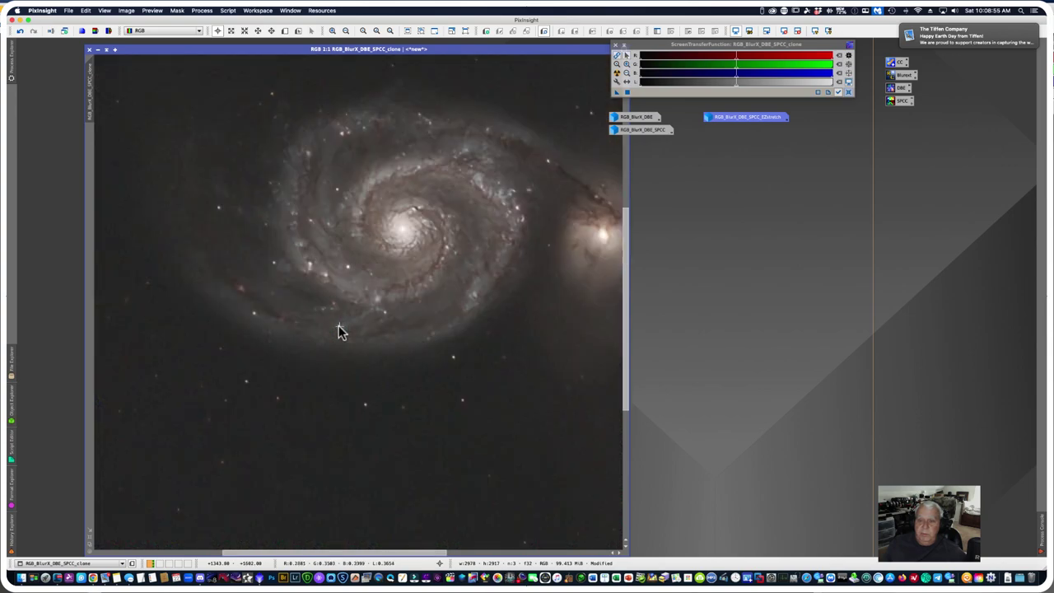
{"action": "scroll", "coordinate": [338, 326], "scroll_direction": "down", "scroll_amount": 1}
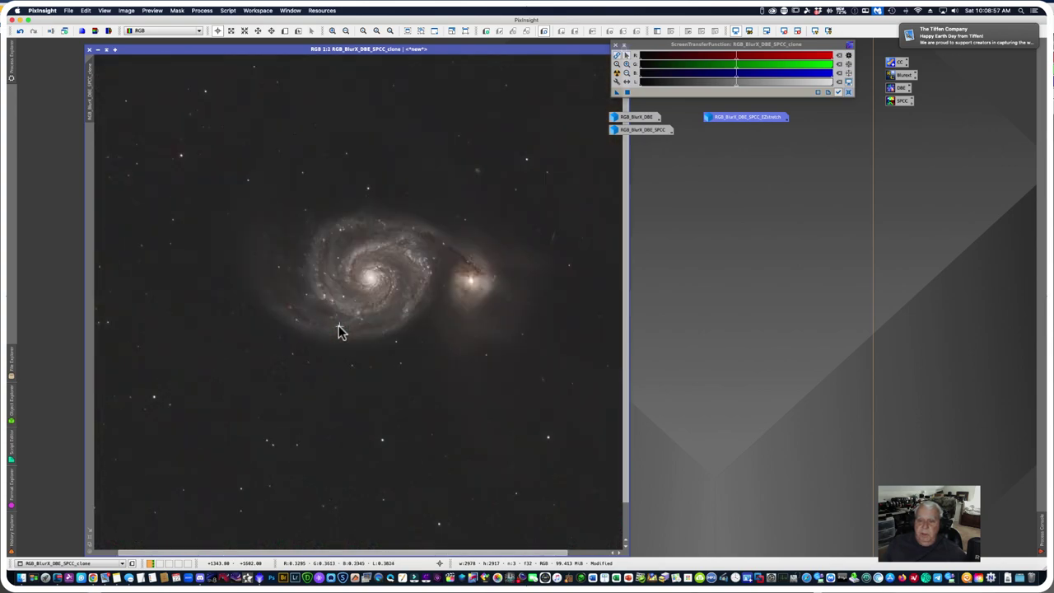
{"action": "scroll", "coordinate": [339, 331], "scroll_direction": "down", "scroll_amount": 1}
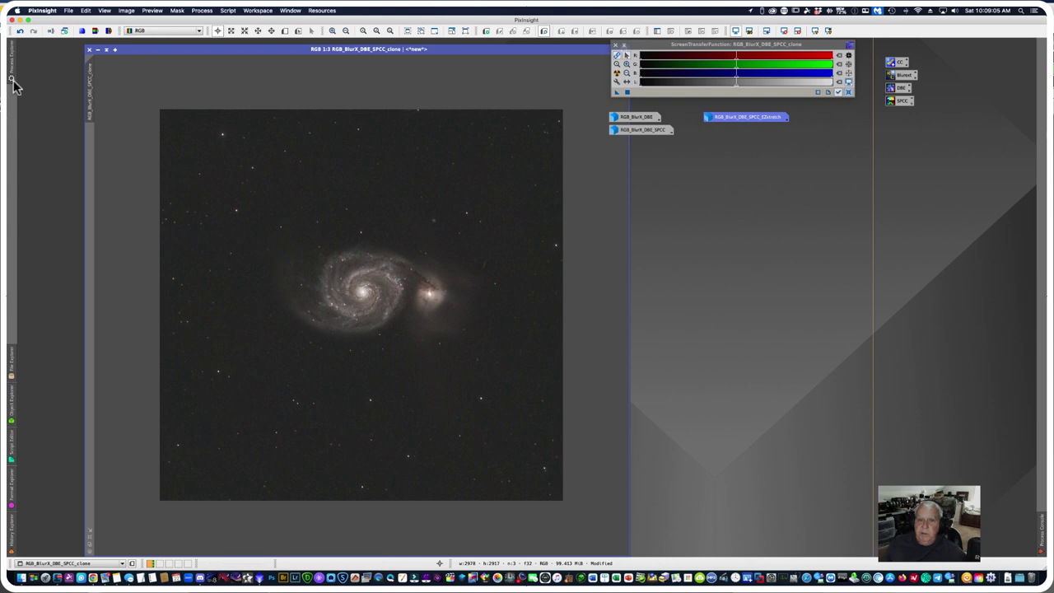
Step: Apply StarXTerminator to the histogram-stretched clone with Generate Star Image and Unscreen Stars enabled
{"action": "left_click", "coordinate": [202, 11]}
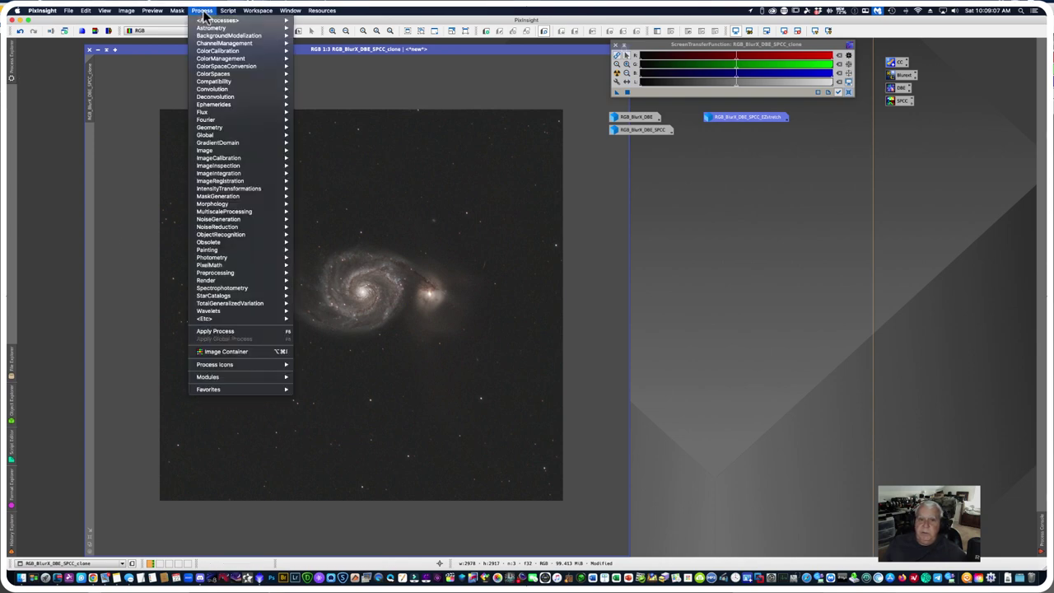
{"action": "mouse_move", "coordinate": [216, 20]}
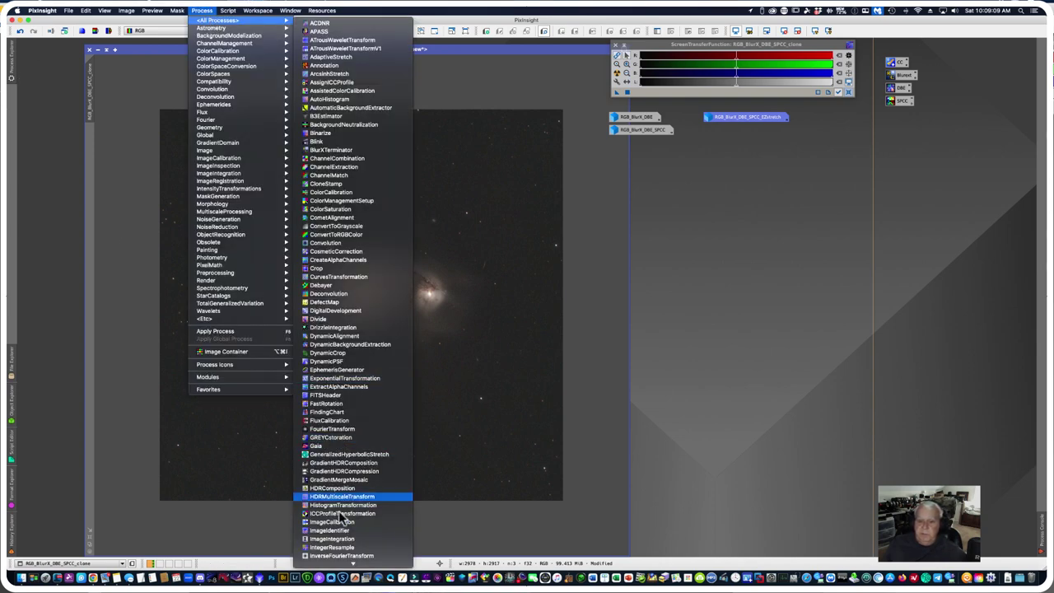
{"action": "scroll", "coordinate": [346, 519], "scroll_direction": "down", "scroll_amount": 10}
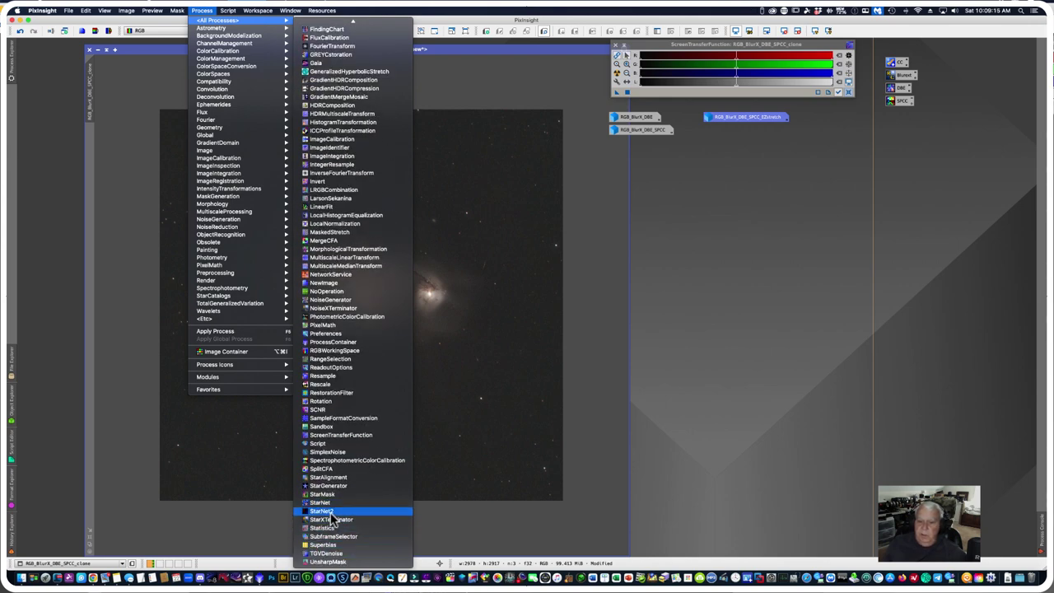
{"action": "left_click", "coordinate": [330, 519]}
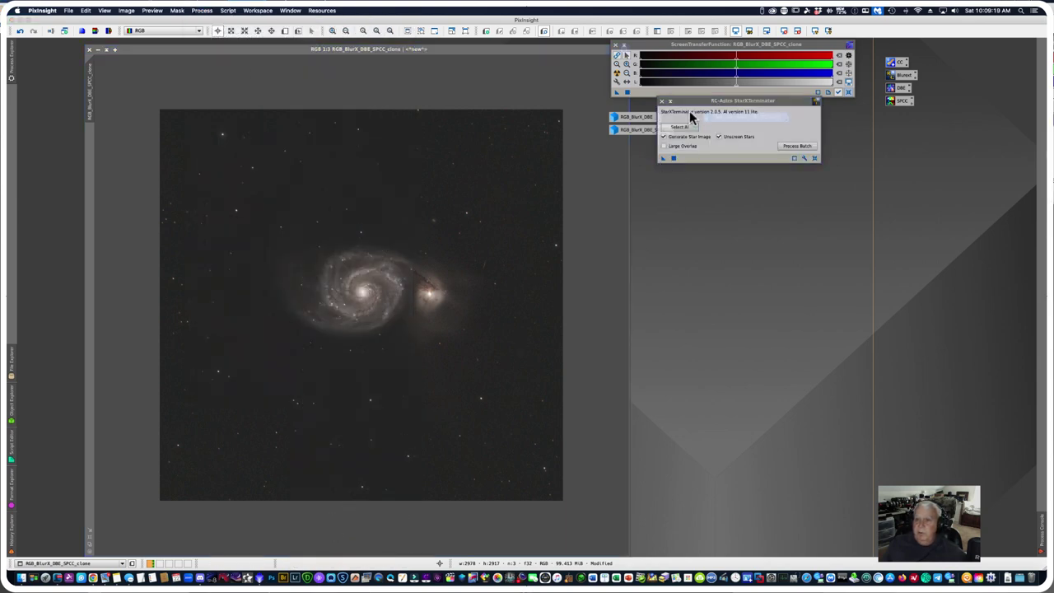
{"action": "left_click_drag", "start_coordinate": [690, 107], "coordinate": [688, 198]}
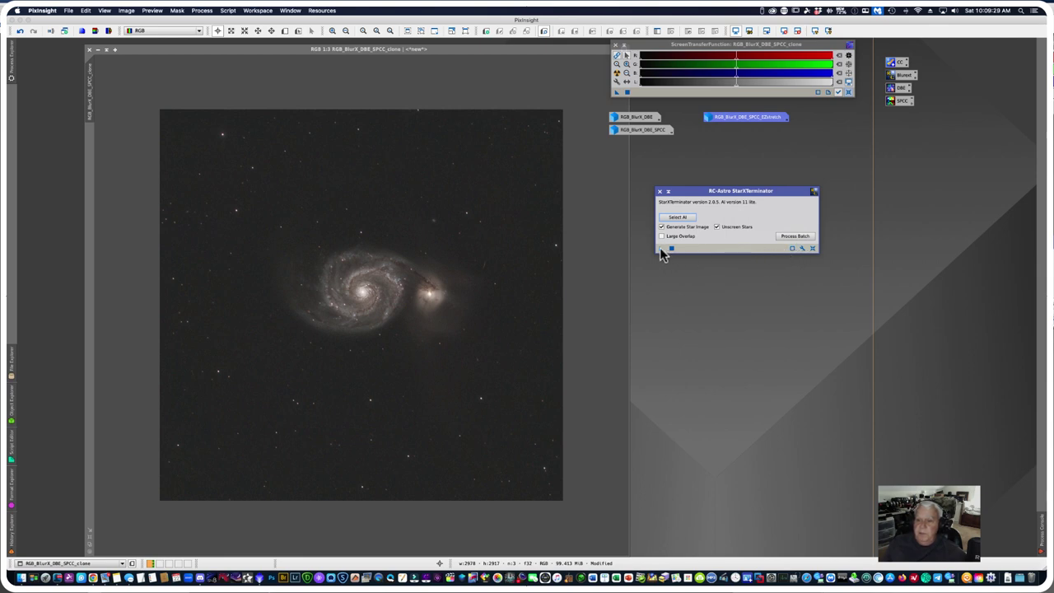
{"action": "left_click_drag", "start_coordinate": [661, 248], "coordinate": [366, 349]}
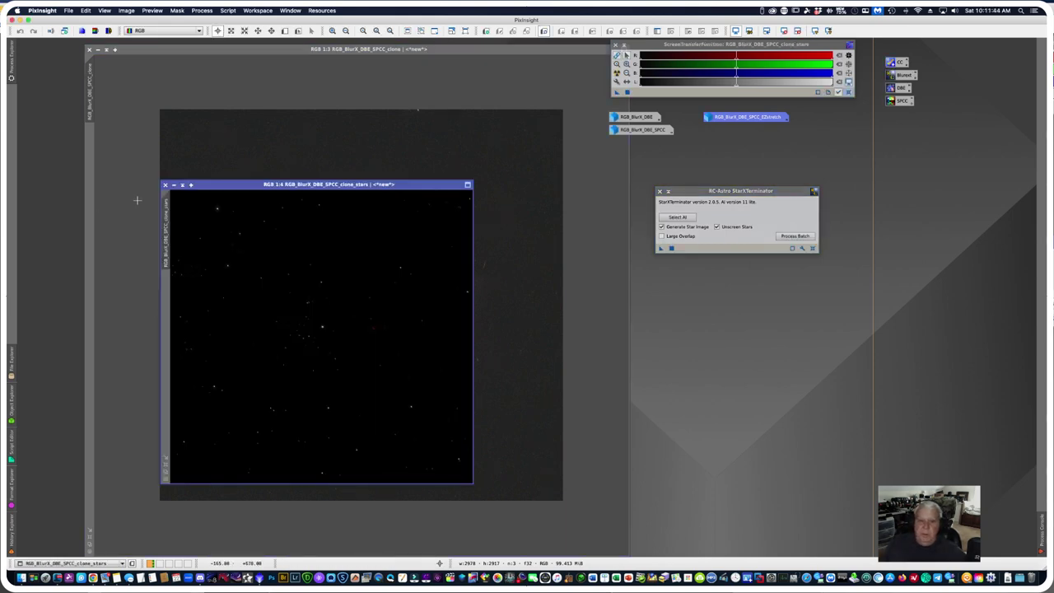
Step: Rename the extracted star image as Stars and park it minimized below the EZstretch image icon
{"action": "right_click", "coordinate": [173, 230]}
{"action": "left_click", "coordinate": [195, 261]}
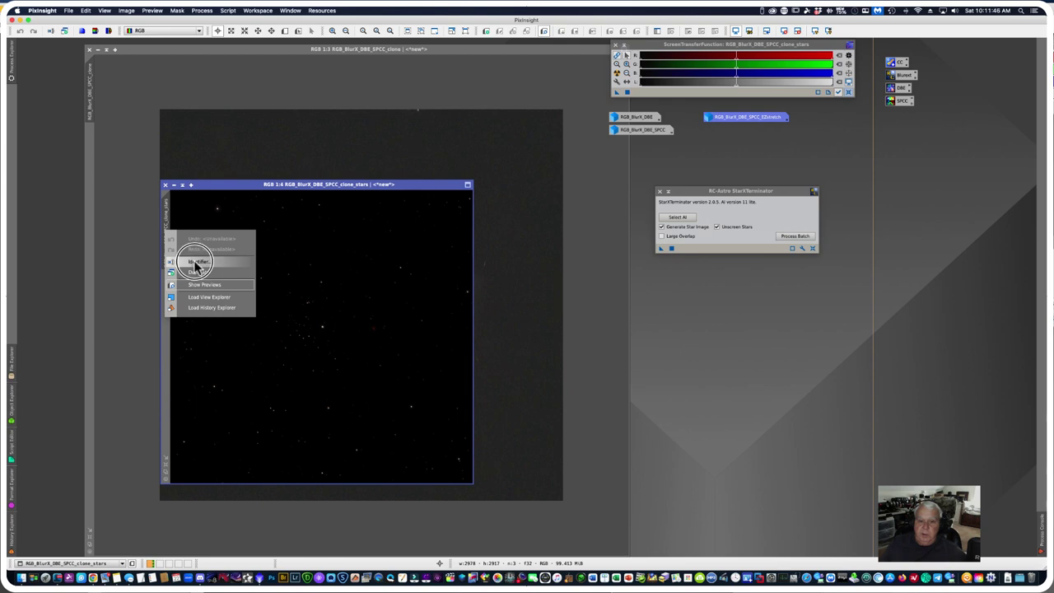
{"action": "type", "text": "Stars"}
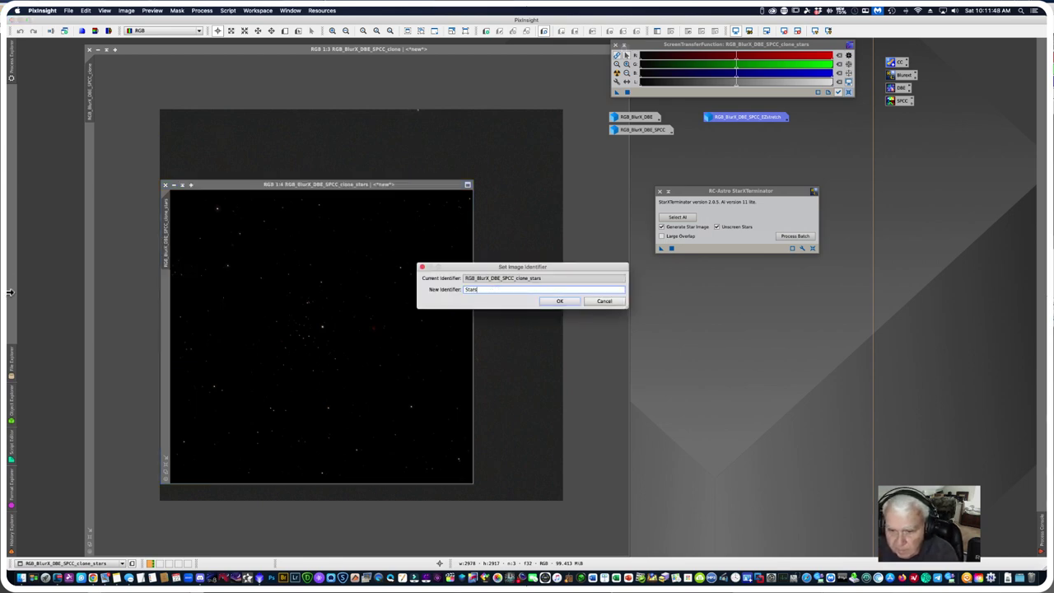
{"action": "key", "text": "Return"}
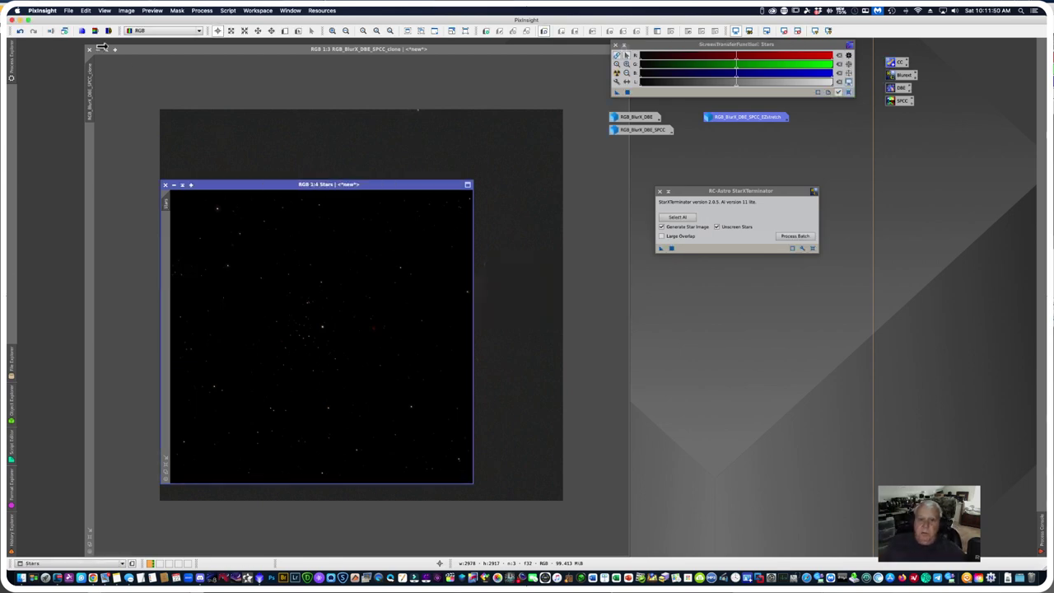
{"action": "left_click", "coordinate": [174, 186]}
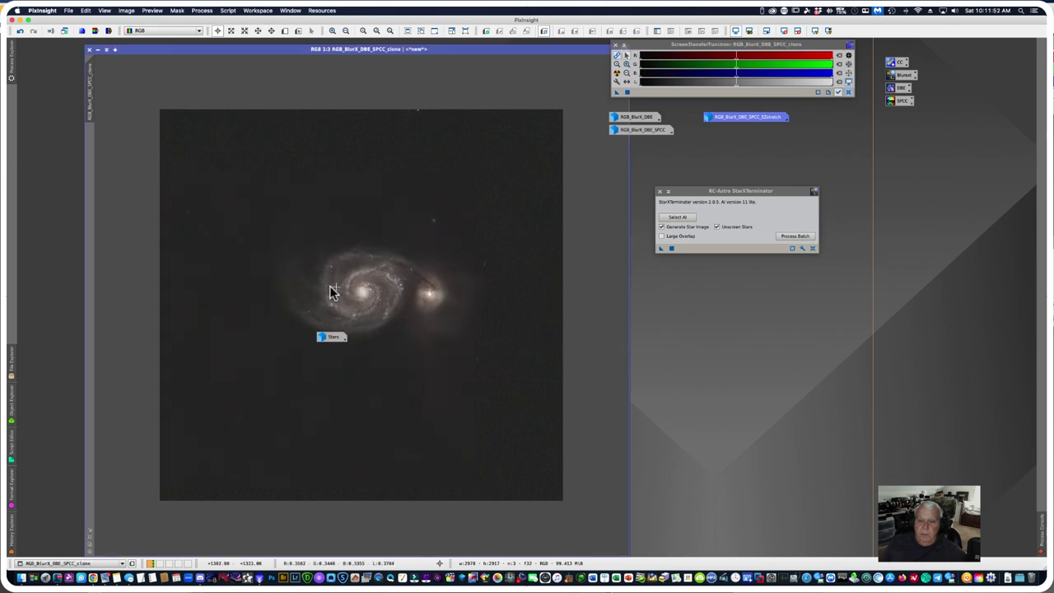
{"action": "mouse_move", "coordinate": [358, 333]}
{"action": "left_click_drag", "start_coordinate": [358, 334], "coordinate": [719, 132]}
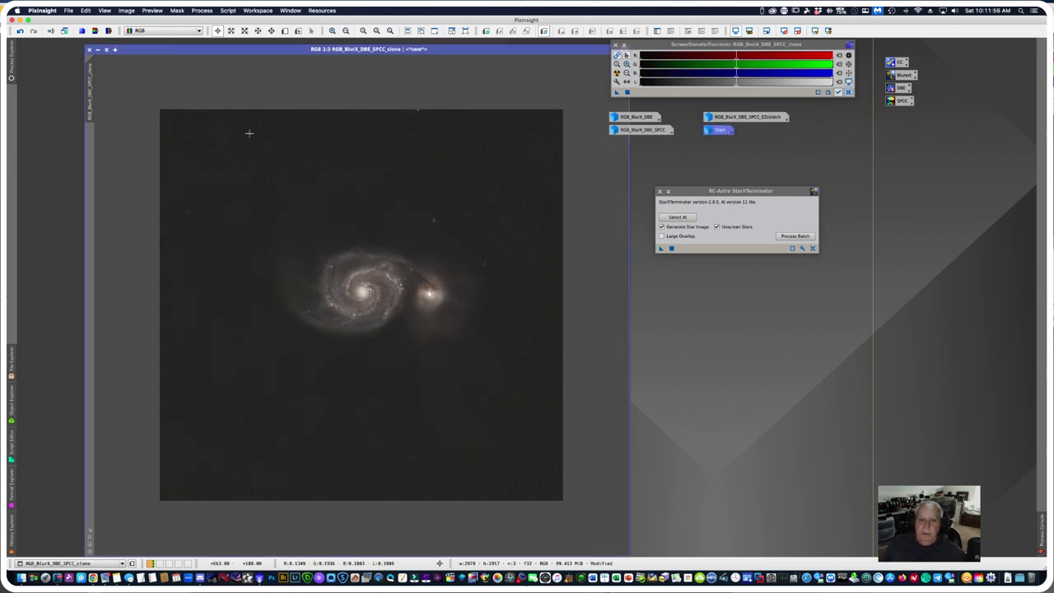
Step: Rename the starless RGB_BlurX_DBE_SPCC_clone image as M51
{"action": "right_click", "coordinate": [99, 96]}
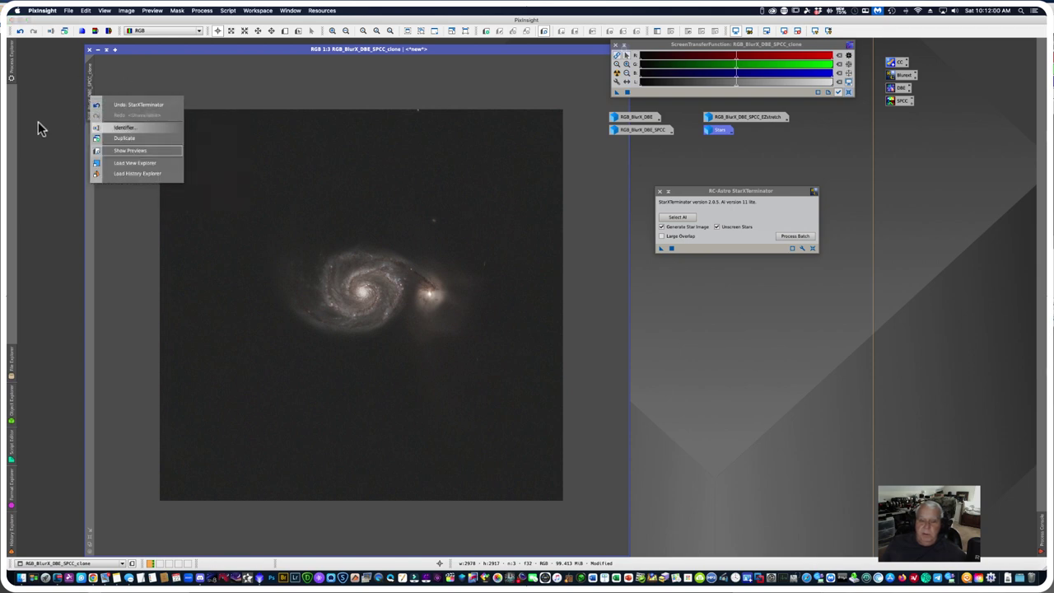
{"action": "type", "text": "M"}
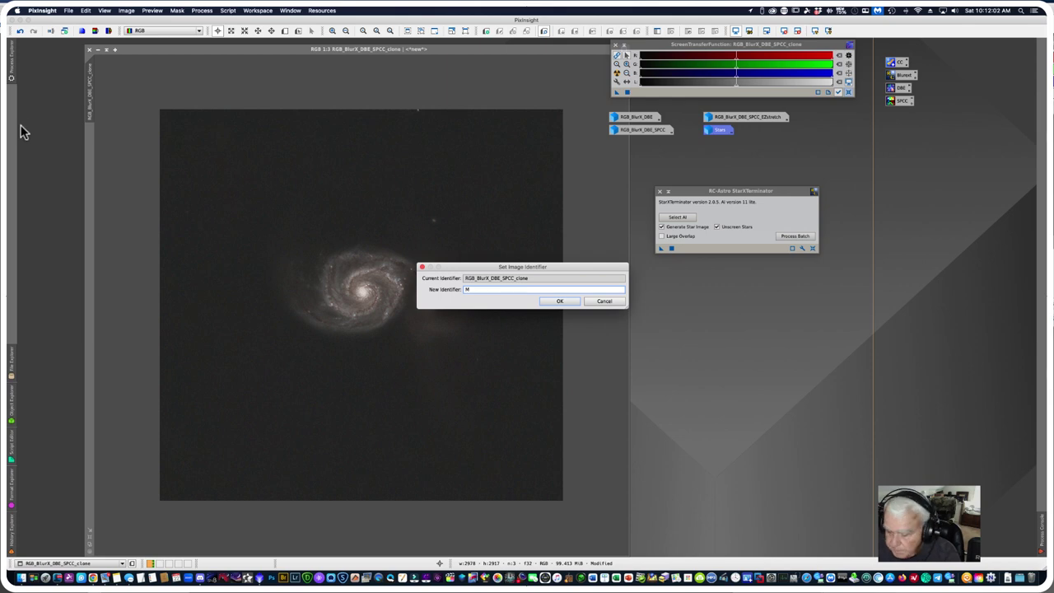
{"action": "type", "text": "51"}
{"action": "key", "text": "Return"}
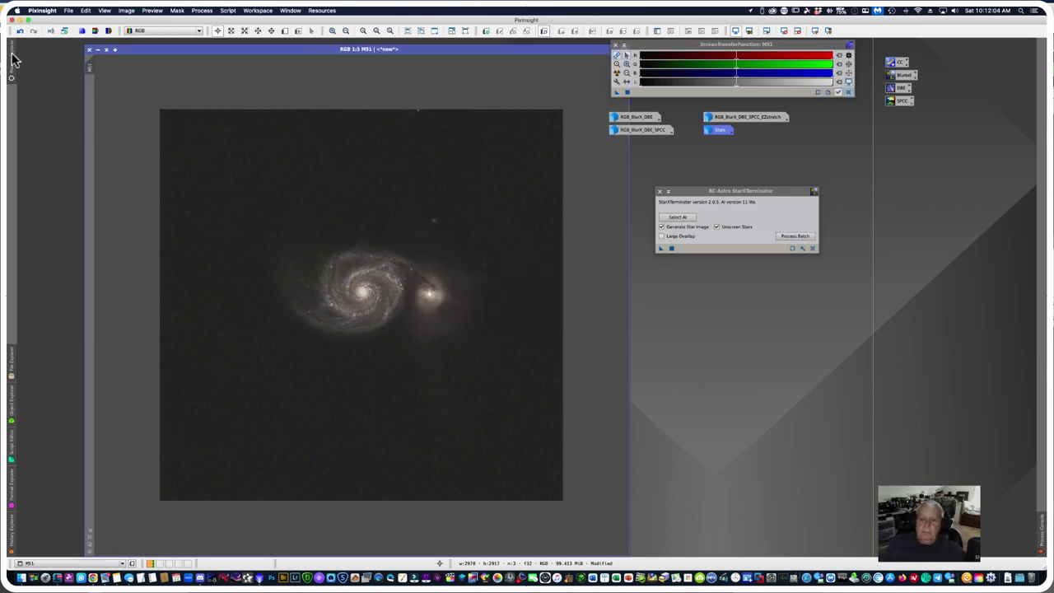
Step: Duplicate the M51 image, park the minimized copy below the RGB_BlurX_DBE_SPCC icon, and keep the original M51 window open
{"action": "left_click_drag", "start_coordinate": [94, 71], "coordinate": [46, 82]}
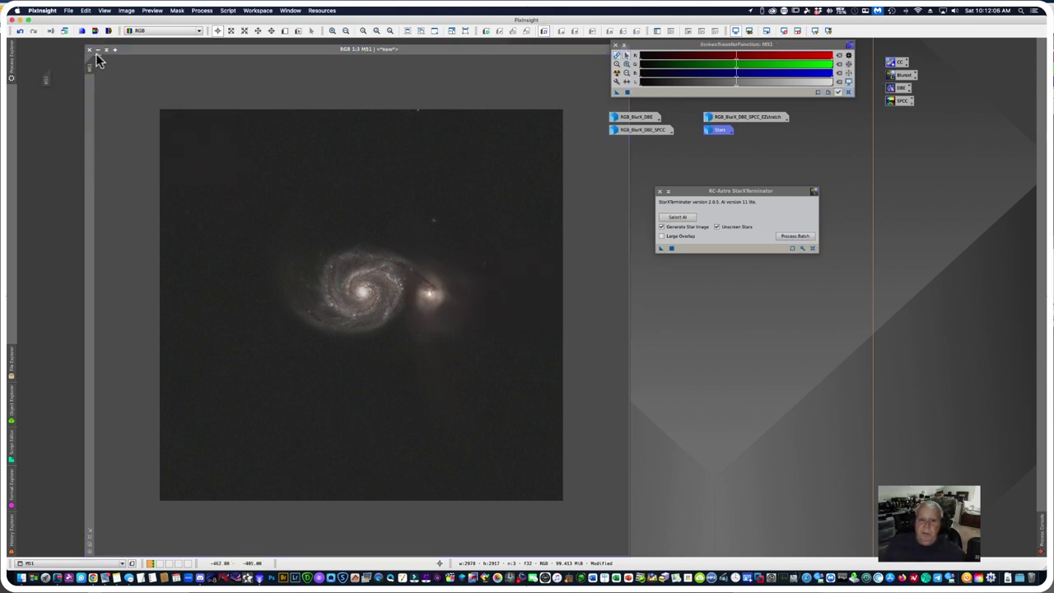
{"action": "left_click", "coordinate": [97, 50]}
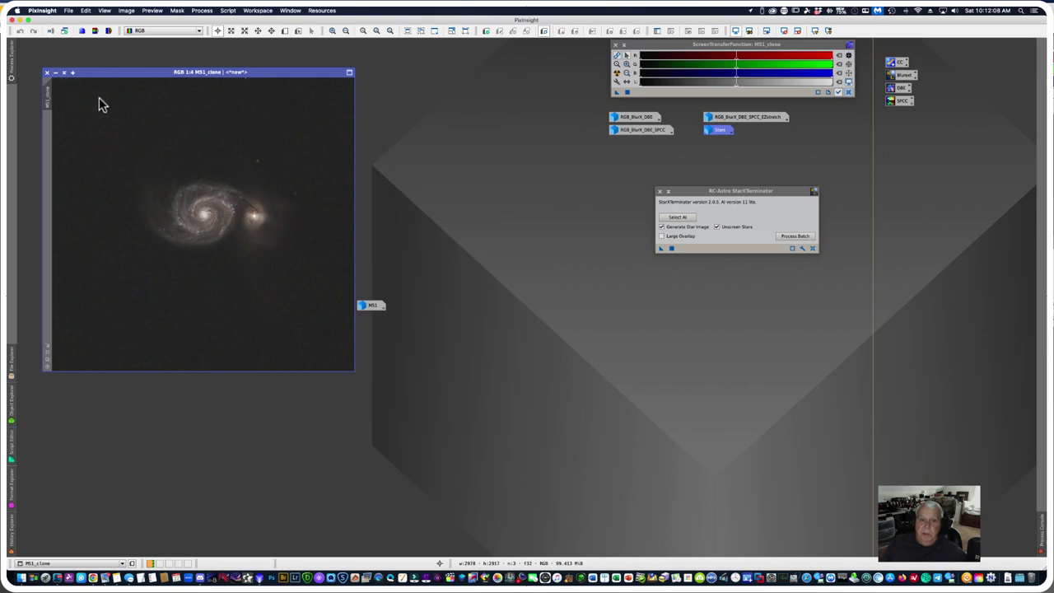
{"action": "left_click", "coordinate": [55, 72]}
{"action": "left_click_drag", "start_coordinate": [647, 150], "coordinate": [630, 144]}
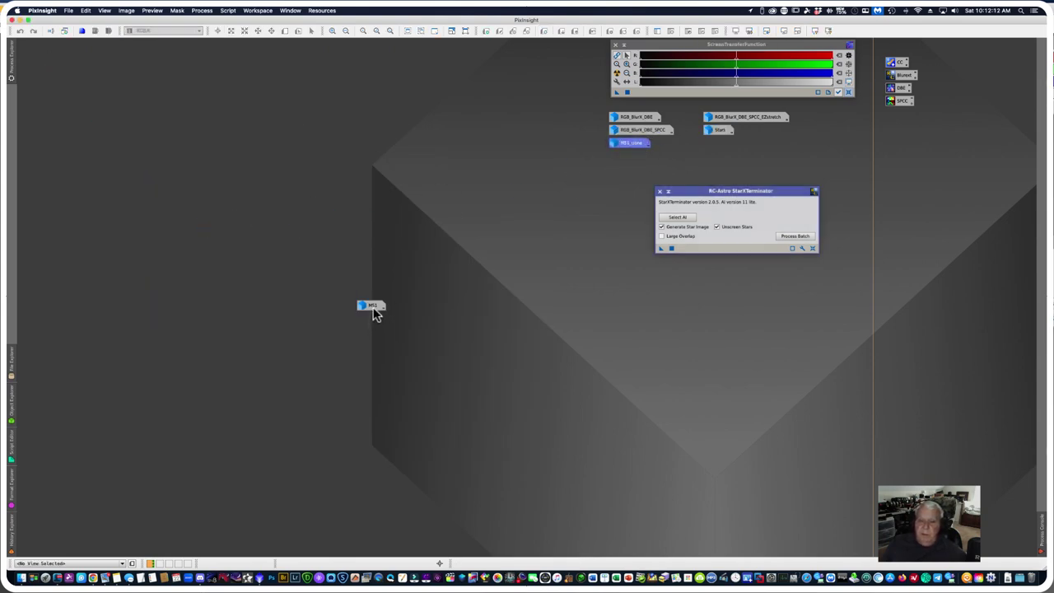
{"action": "double_click", "coordinate": [372, 306]}
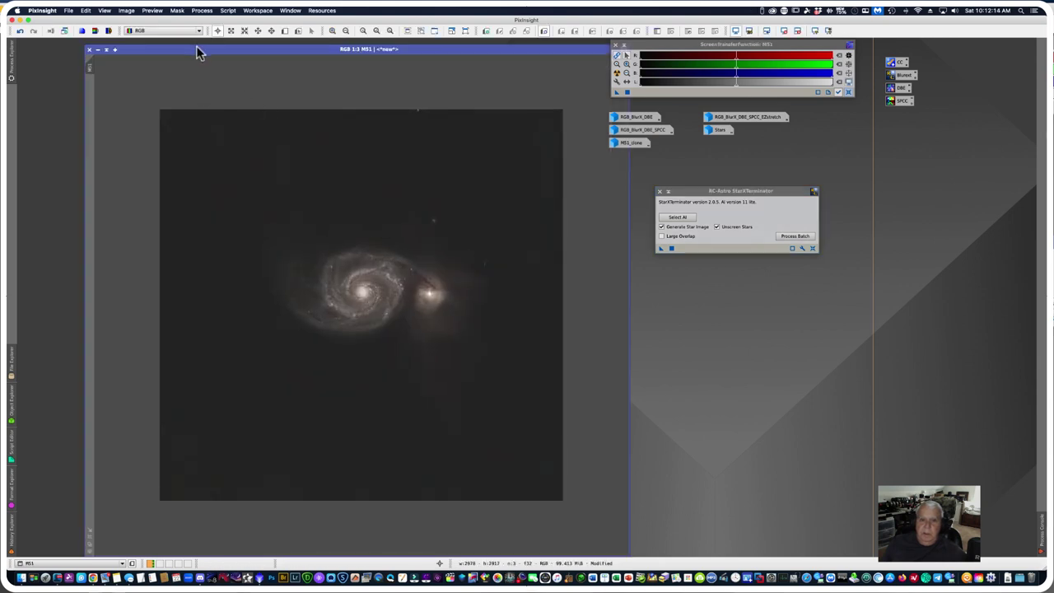
{"action": "left_click_drag", "start_coordinate": [196, 51], "coordinate": [160, 66]}
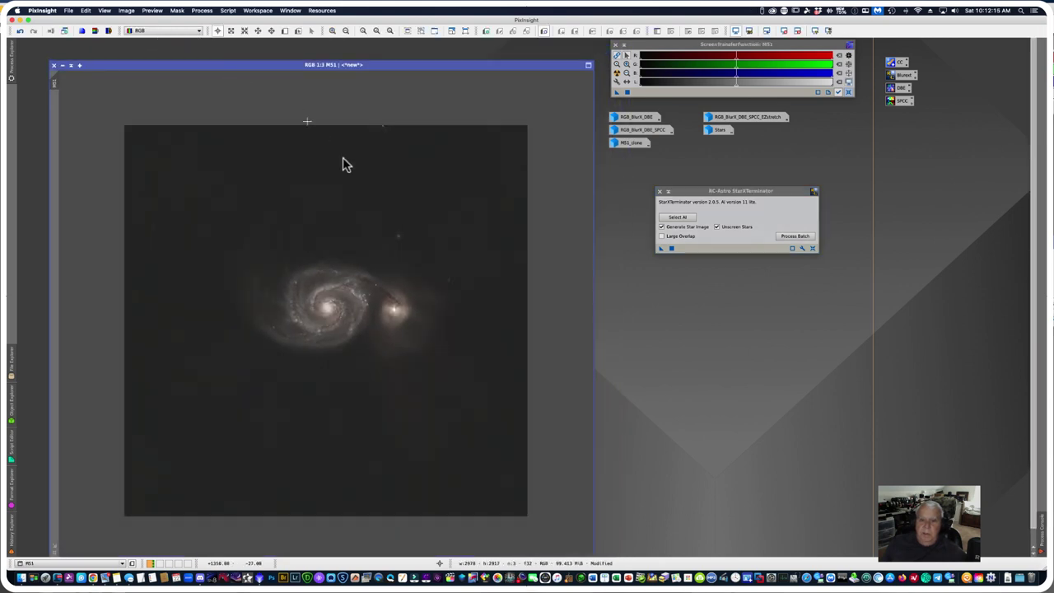
Step: Extract the lightness component of M51 as a grayscale image and rename it Lum
{"action": "left_click", "coordinate": [94, 31]}
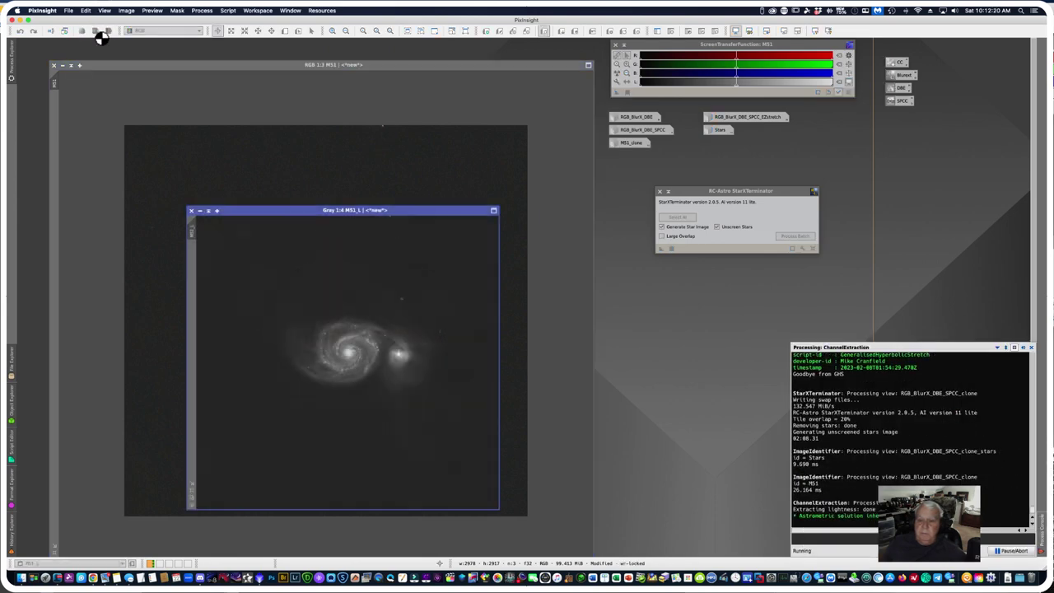
{"action": "left_click", "coordinate": [191, 231]}
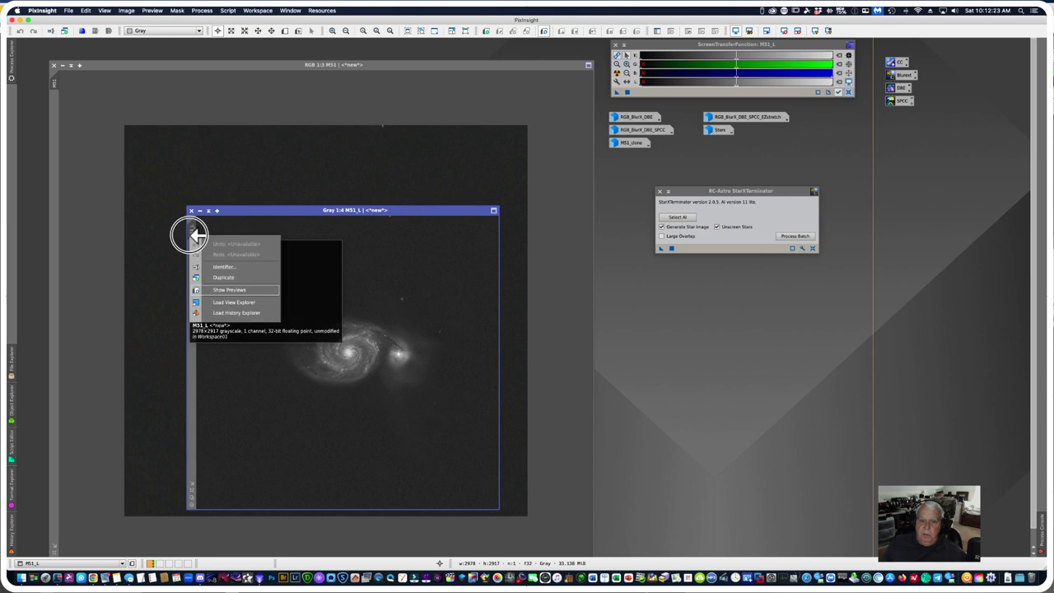
{"action": "left_click", "coordinate": [222, 268]}
{"action": "type", "text": "Lk"}
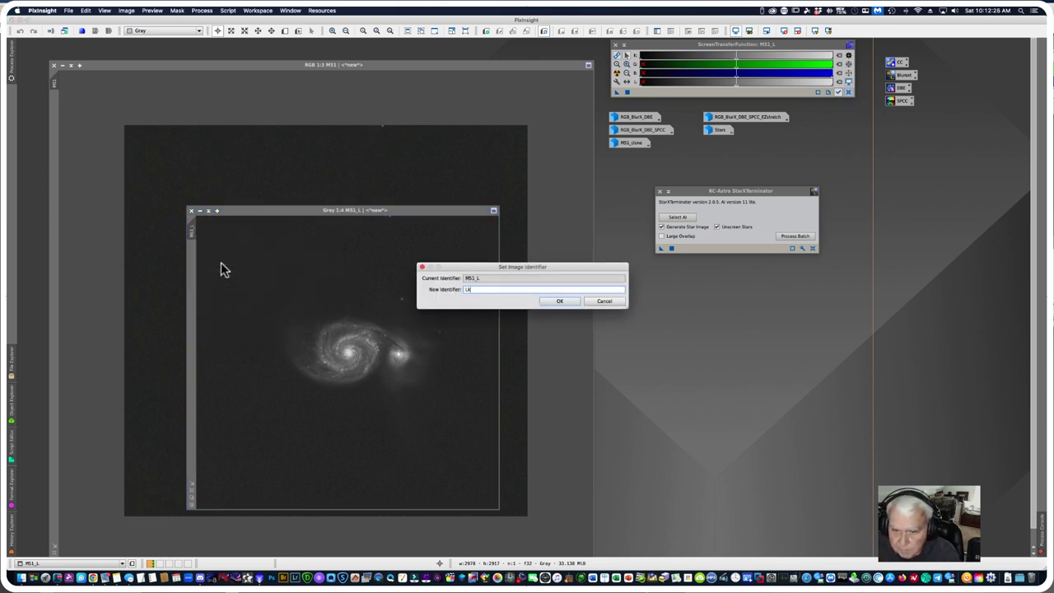
{"action": "key", "text": "BackSpace"}
{"action": "type", "text": "um"}
{"action": "key", "text": "Return"}
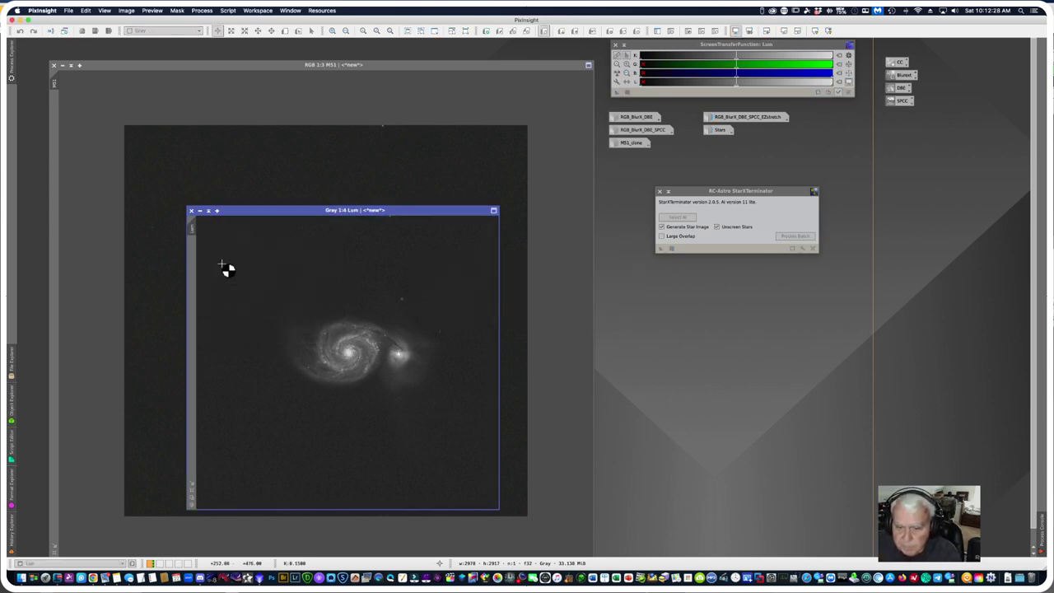
Step: Park the Lum image minimized below the Stars icon and close StarXTerminator
{"action": "left_click", "coordinate": [201, 212]}
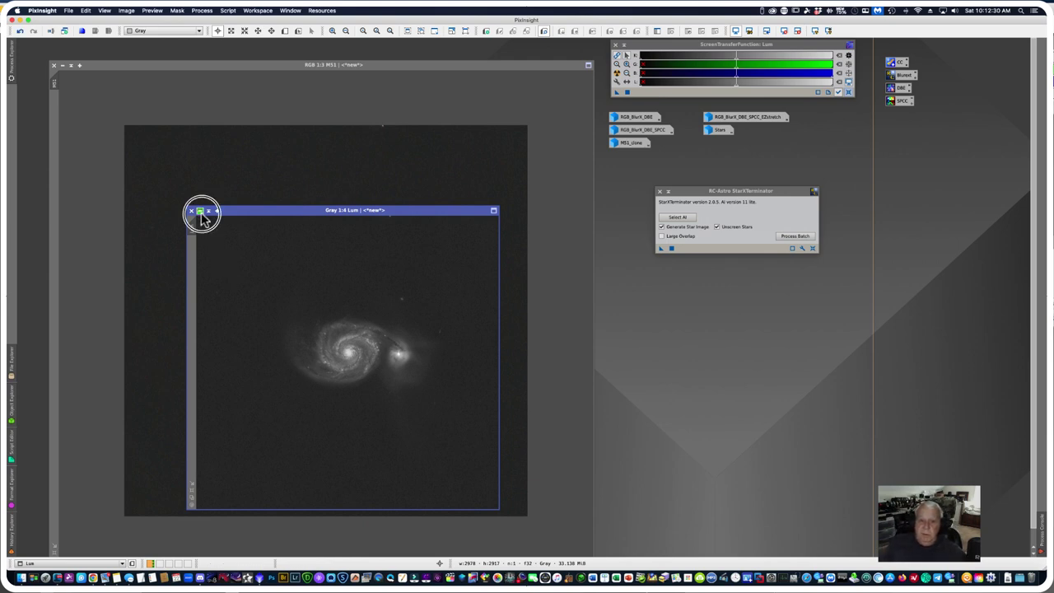
{"action": "left_click_drag", "start_coordinate": [356, 363], "coordinate": [722, 143]}
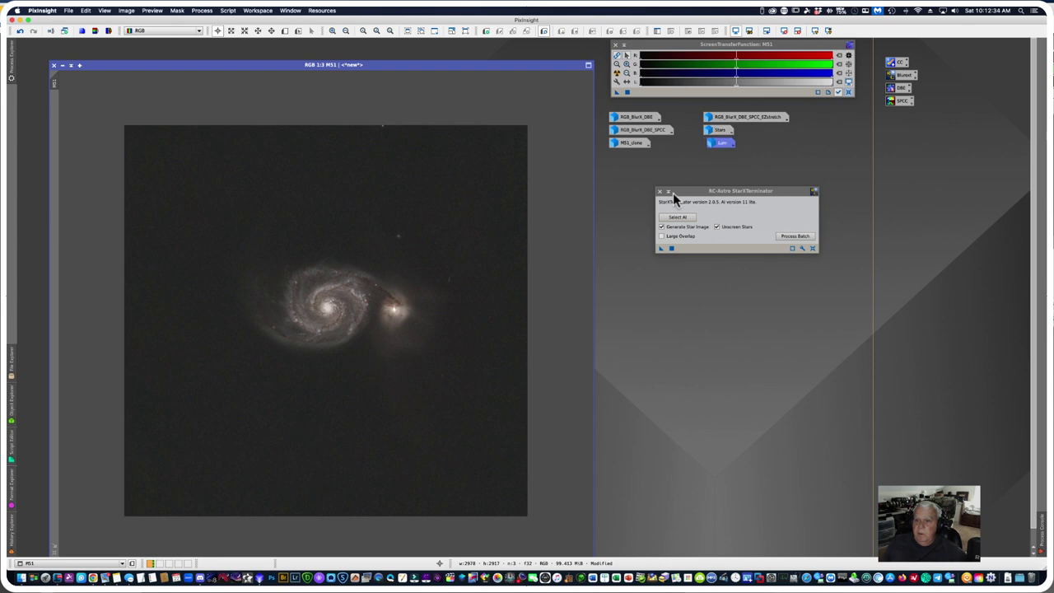
{"action": "left_click", "coordinate": [660, 191]}
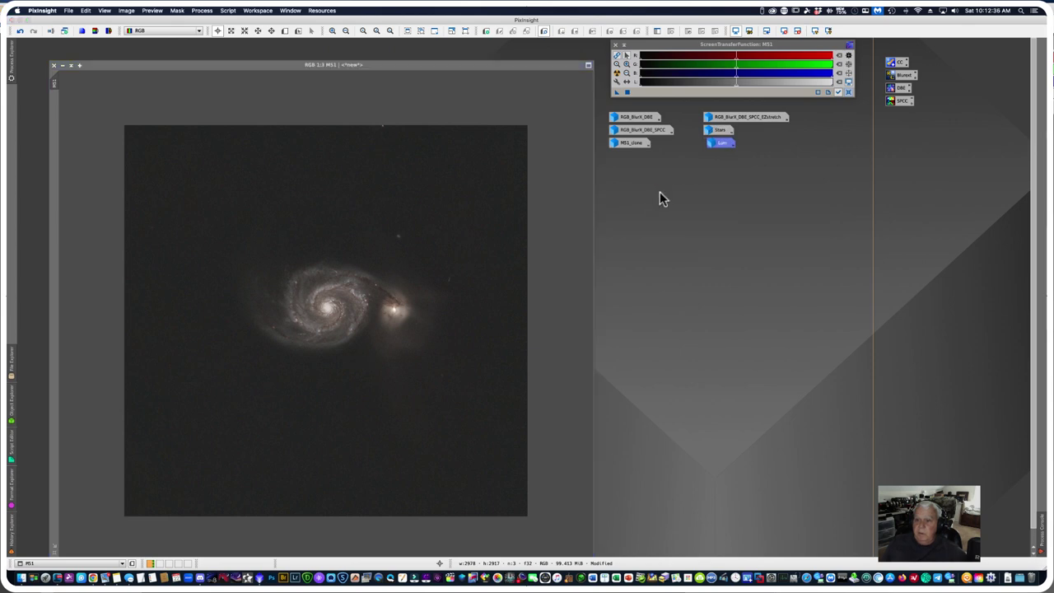
Step: Open the HistogramTransformation process
{"action": "left_click", "coordinate": [202, 11]}
{"action": "mouse_move", "coordinate": [219, 20]}
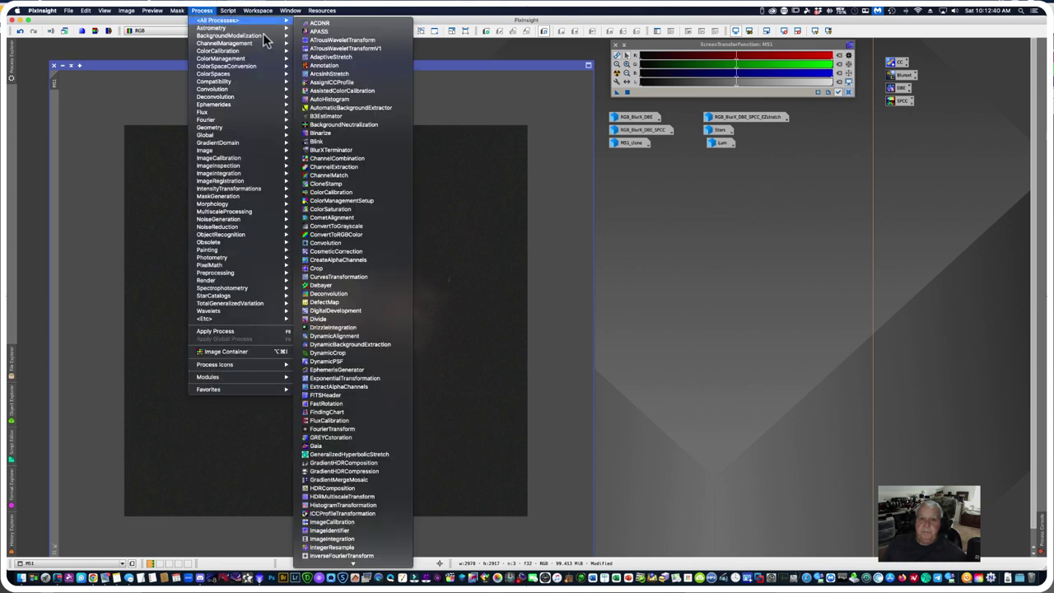
{"action": "scroll", "coordinate": [409, 353], "scroll_direction": "down", "scroll_amount": 2}
{"action": "scroll", "coordinate": [342, 579], "scroll_direction": "down", "scroll_amount": 10}
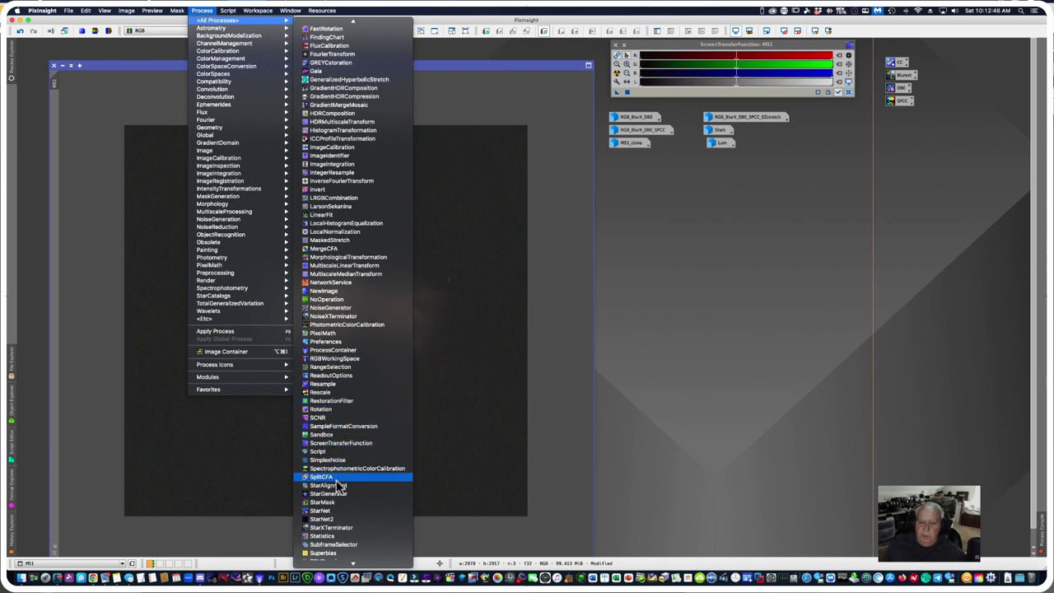
{"action": "left_click", "coordinate": [339, 134]}
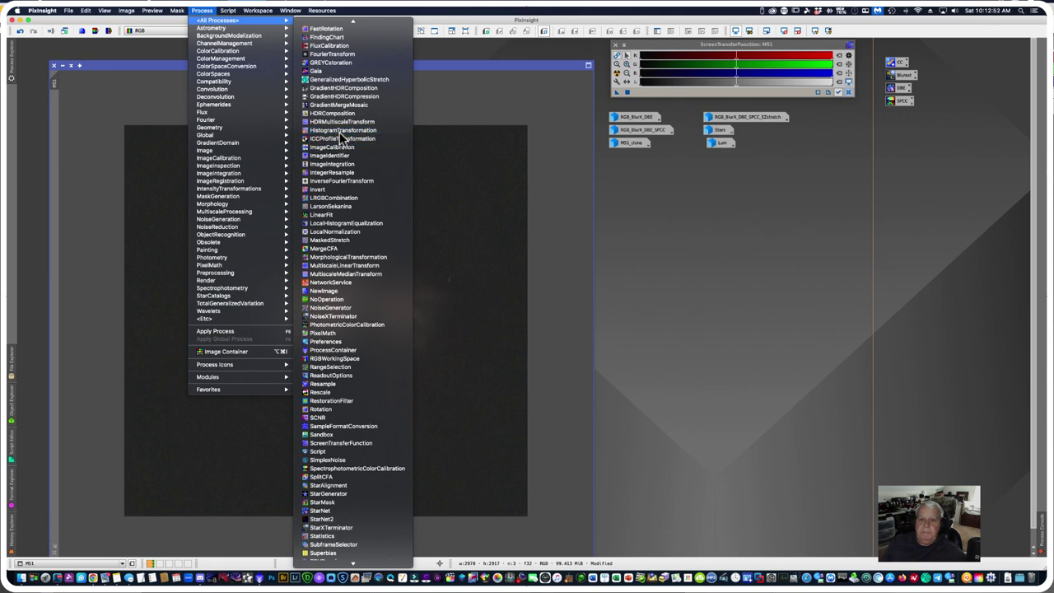
Step: Open StarXTerminator, save it and HistogramTransformation as process icons on the workspace, and close HistogramTransformation
{"action": "left_click", "coordinate": [203, 10]}
{"action": "mouse_move", "coordinate": [216, 25]}
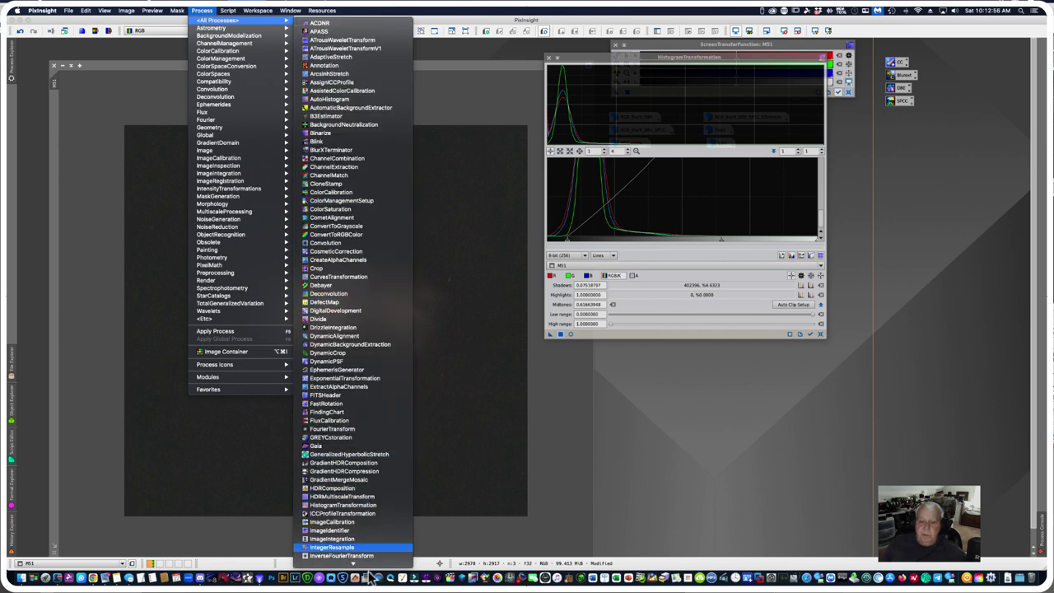
{"action": "scroll", "coordinate": [346, 551], "scroll_direction": "down", "scroll_amount": 6}
{"action": "scroll", "coordinate": [347, 293], "scroll_direction": "down", "scroll_amount": 8}
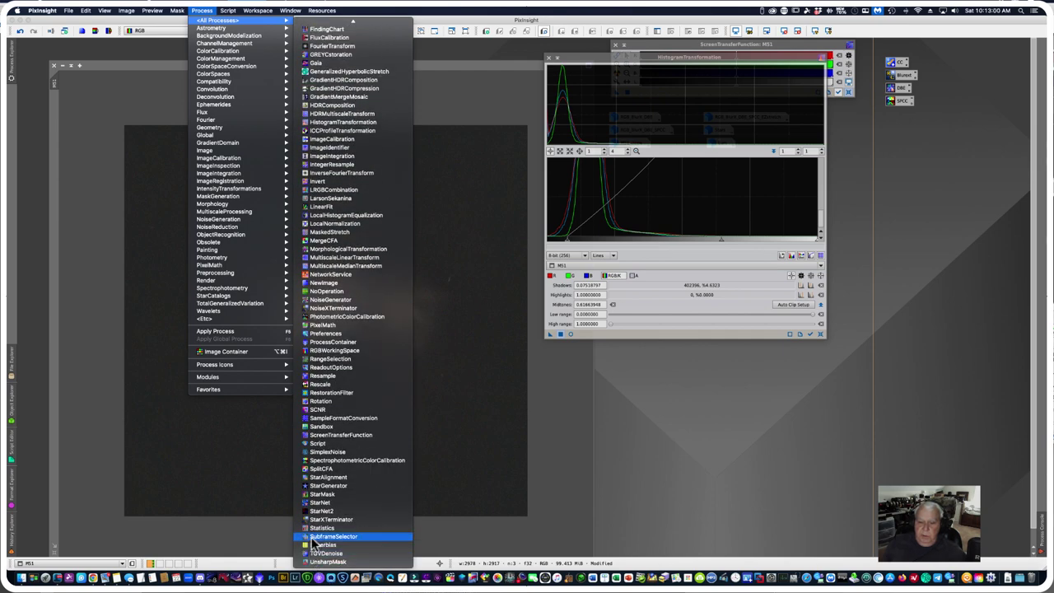
{"action": "left_click", "coordinate": [336, 519]}
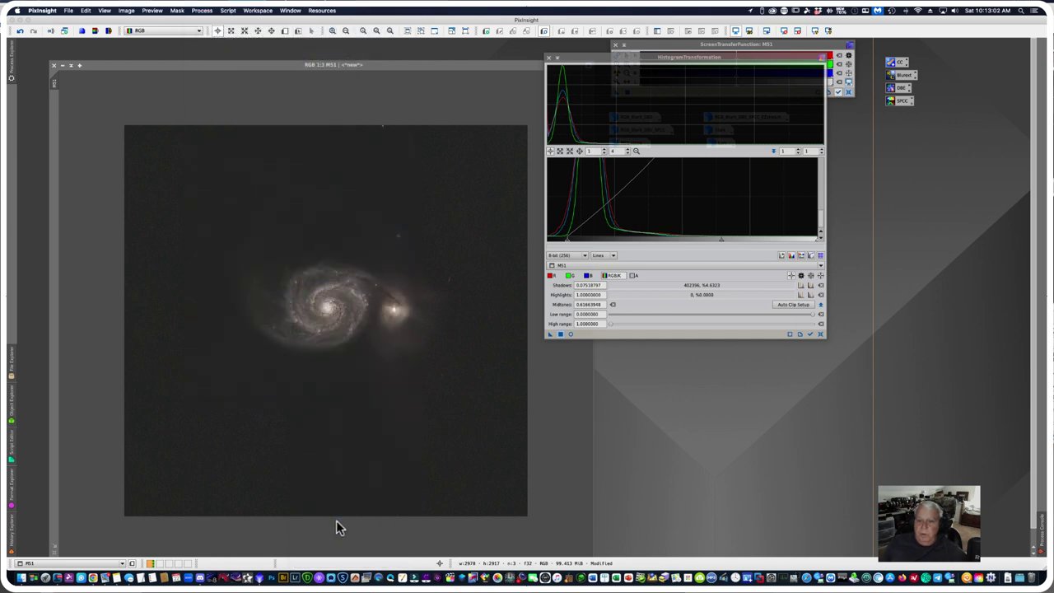
{"action": "left_click_drag", "start_coordinate": [658, 252], "coordinate": [634, 410]}
{"action": "left_click_drag", "start_coordinate": [550, 334], "coordinate": [657, 382]}
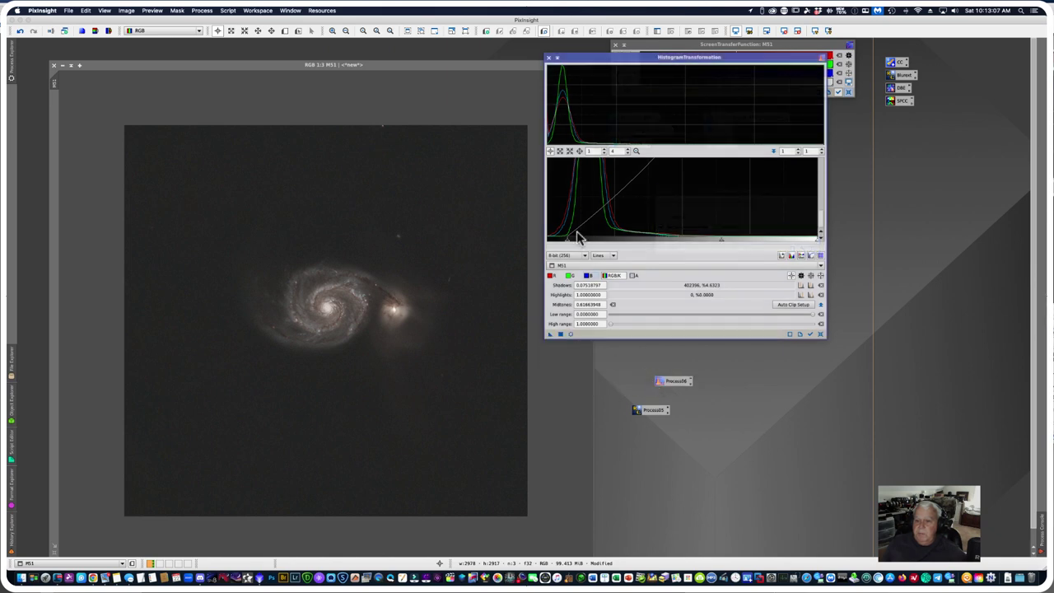
{"action": "left_click", "coordinate": [548, 57]}
Step: Rename the HistogramTransformation process icon as HistoTrans and park it below the SPCC icon
{"action": "left_click", "coordinate": [666, 381]}
{"action": "right_click", "coordinate": [667, 382]}
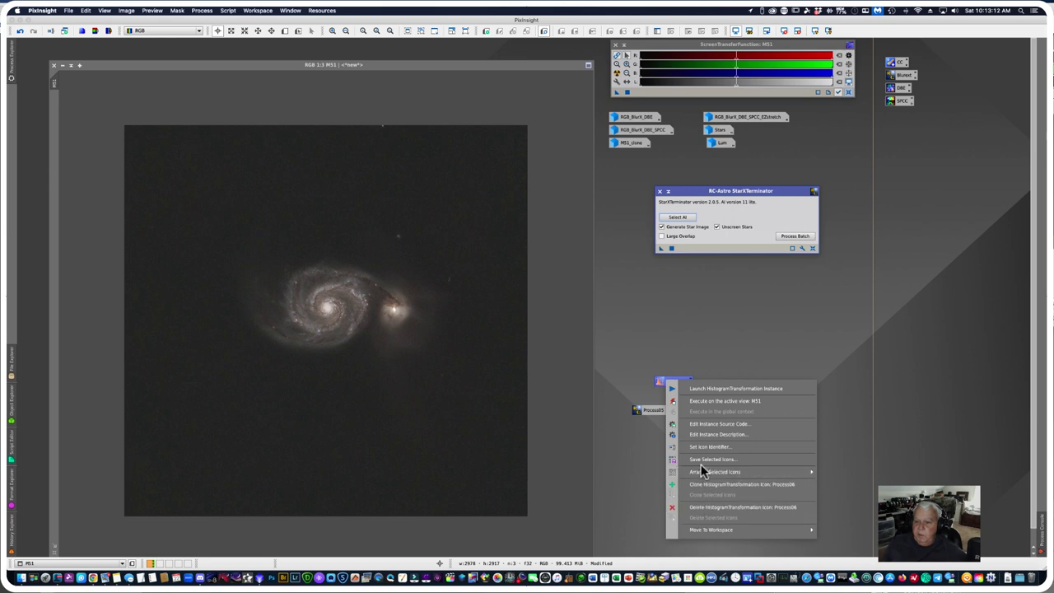
{"action": "left_click", "coordinate": [695, 447]}
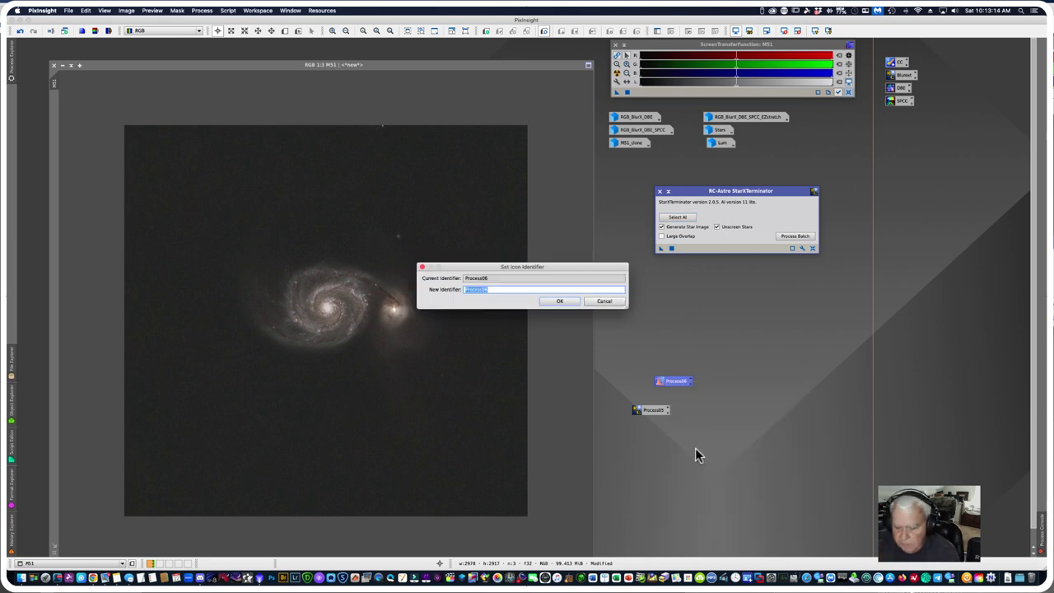
{"action": "type", "text": "Histo"}
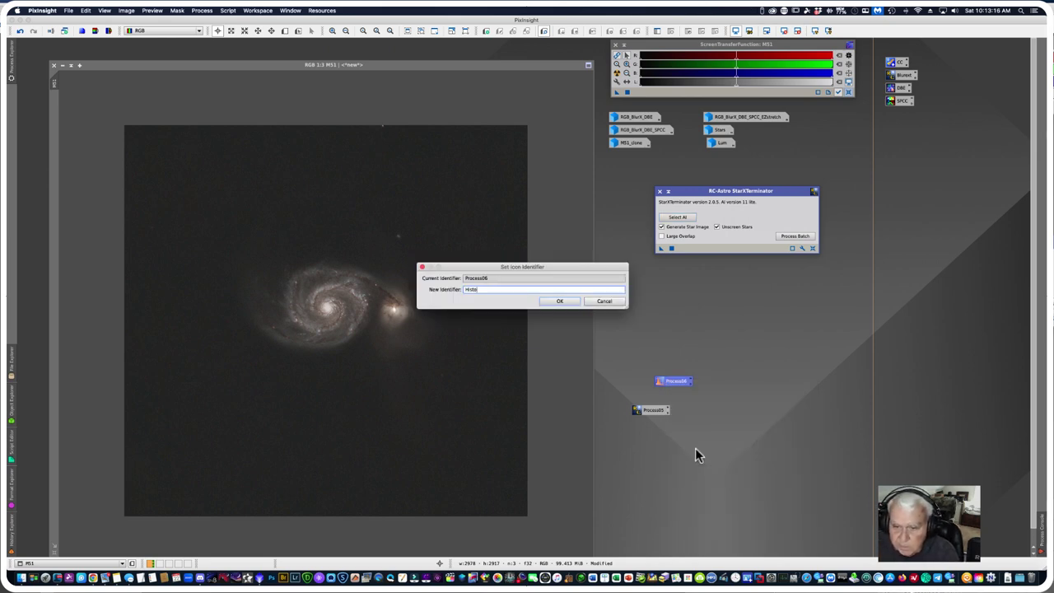
{"action": "type", "text": "Trans"}
{"action": "key", "text": "Return"}
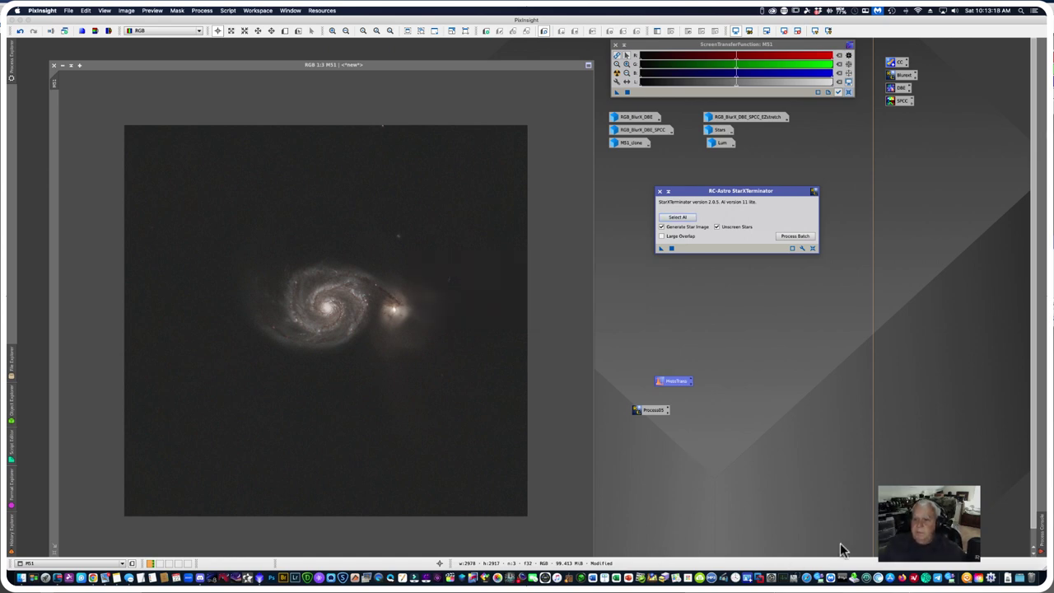
{"action": "left_click_drag", "start_coordinate": [674, 381], "coordinate": [907, 117]}
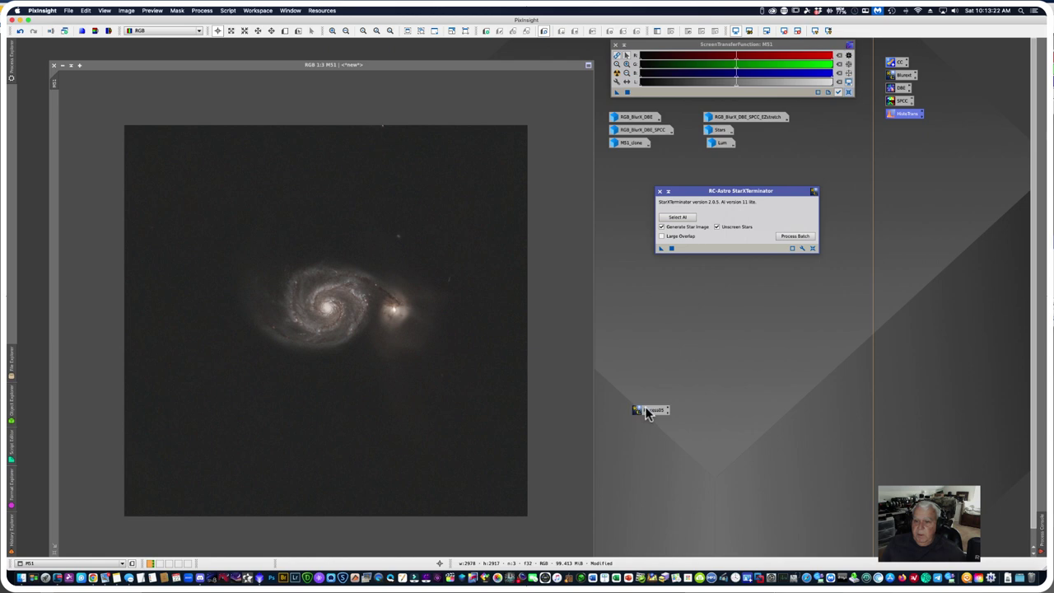
Step: Rename the StarXTerminator process icon as StarX, park it below the HistoTrans icon, and close StarXTerminator
{"action": "left_click_drag", "start_coordinate": [646, 414], "coordinate": [634, 330]}
{"action": "right_click", "coordinate": [636, 331]}
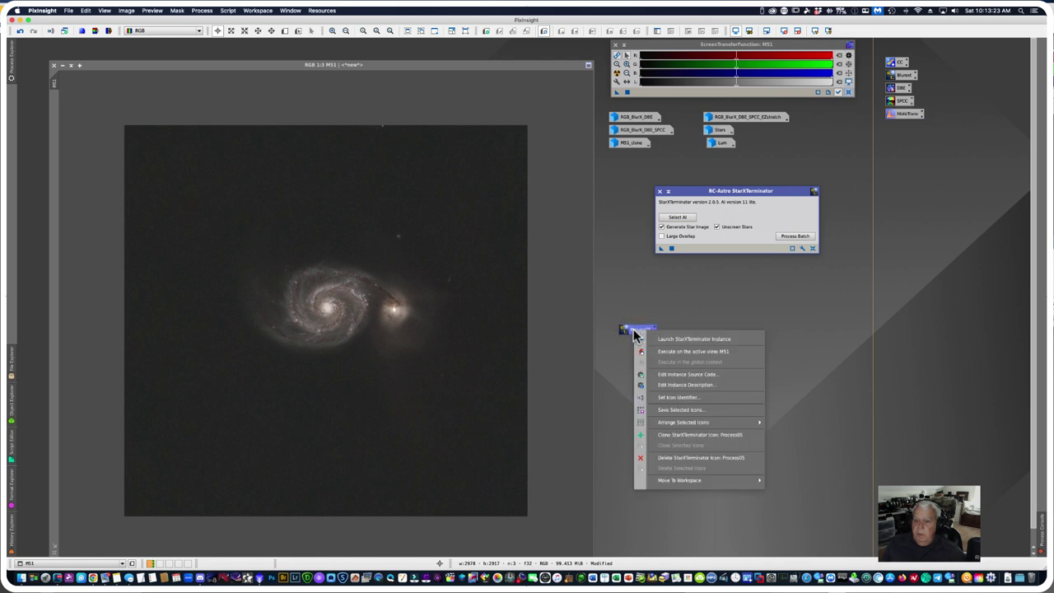
{"action": "left_click", "coordinate": [666, 399]}
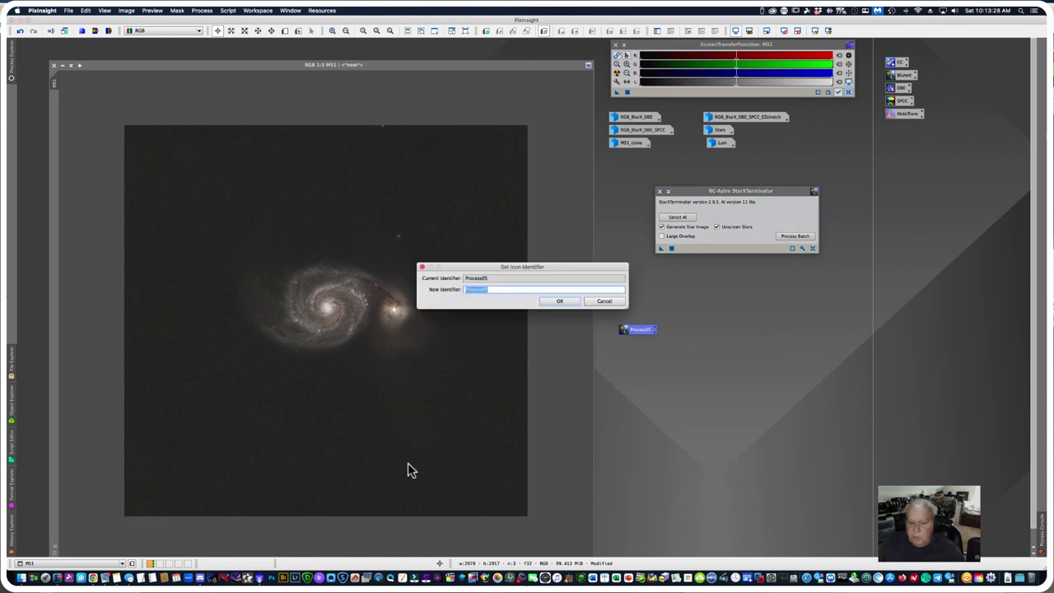
{"action": "type", "text": "Start"}
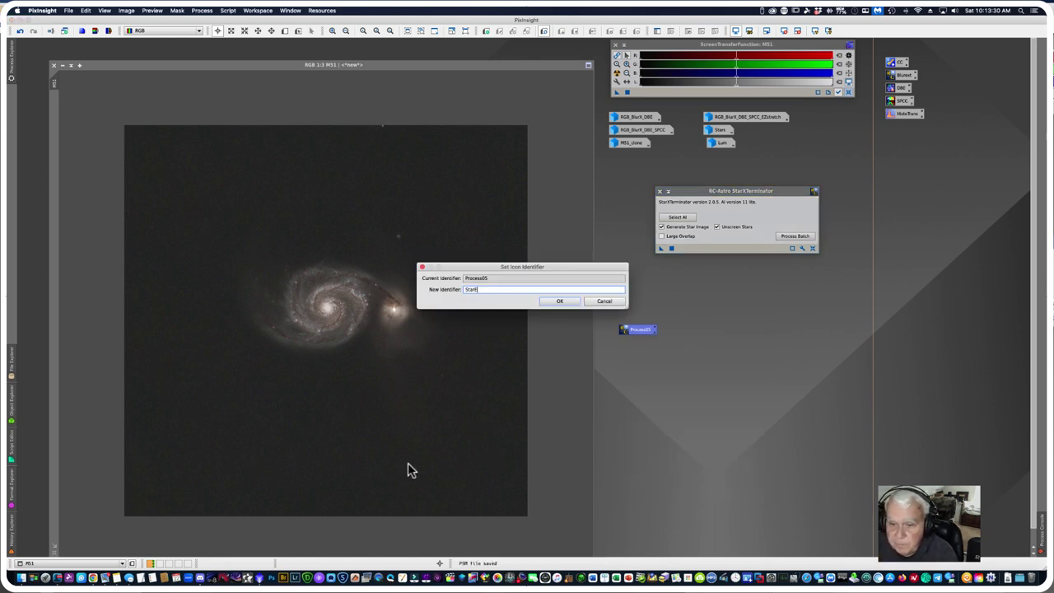
{"action": "key", "text": "Return"}
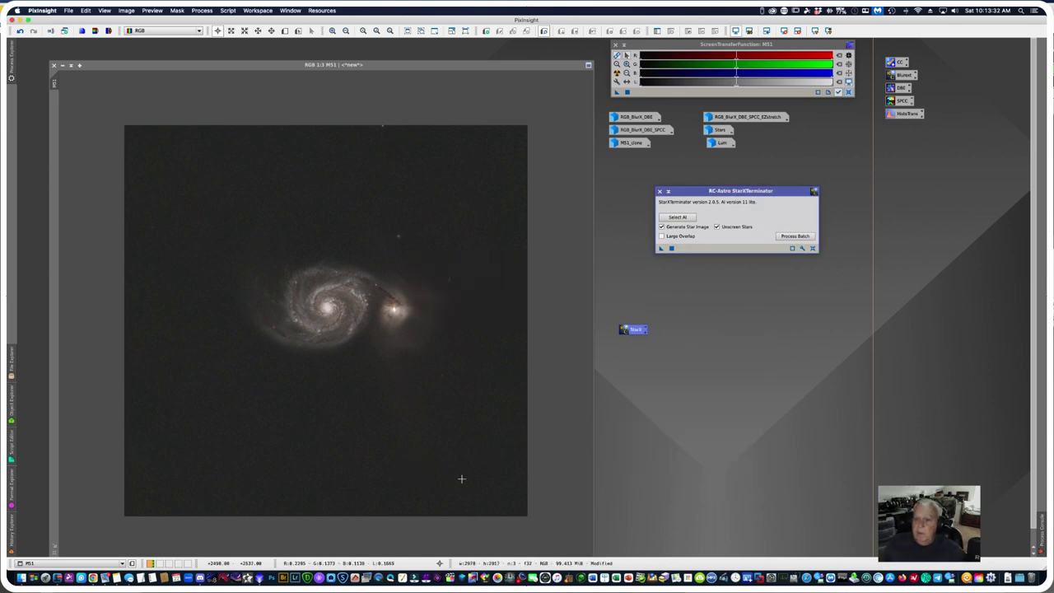
{"action": "left_click_drag", "start_coordinate": [636, 333], "coordinate": [901, 130]}
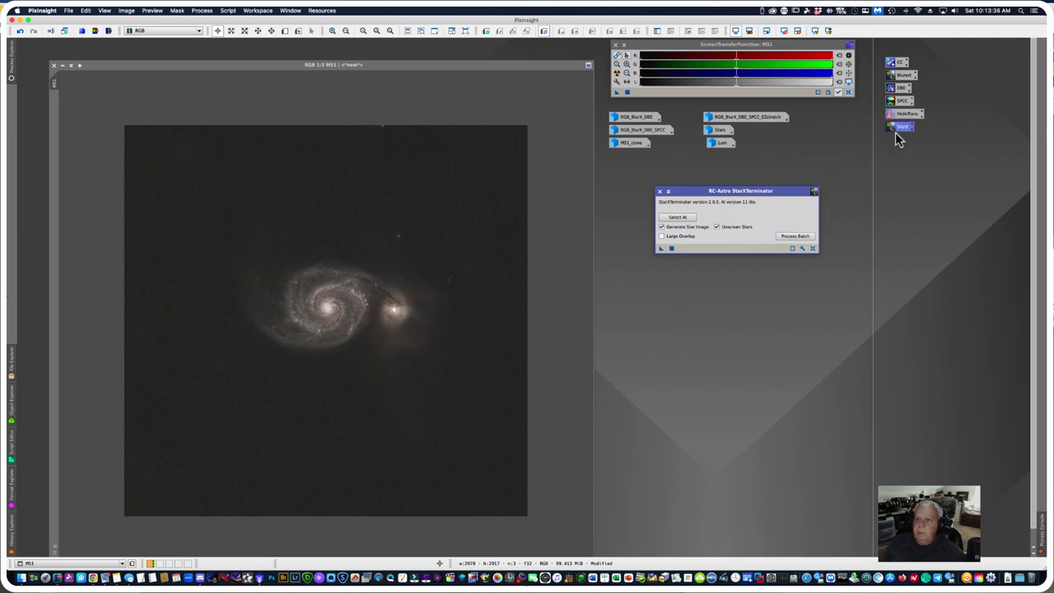
{"action": "left_click", "coordinate": [660, 191]}
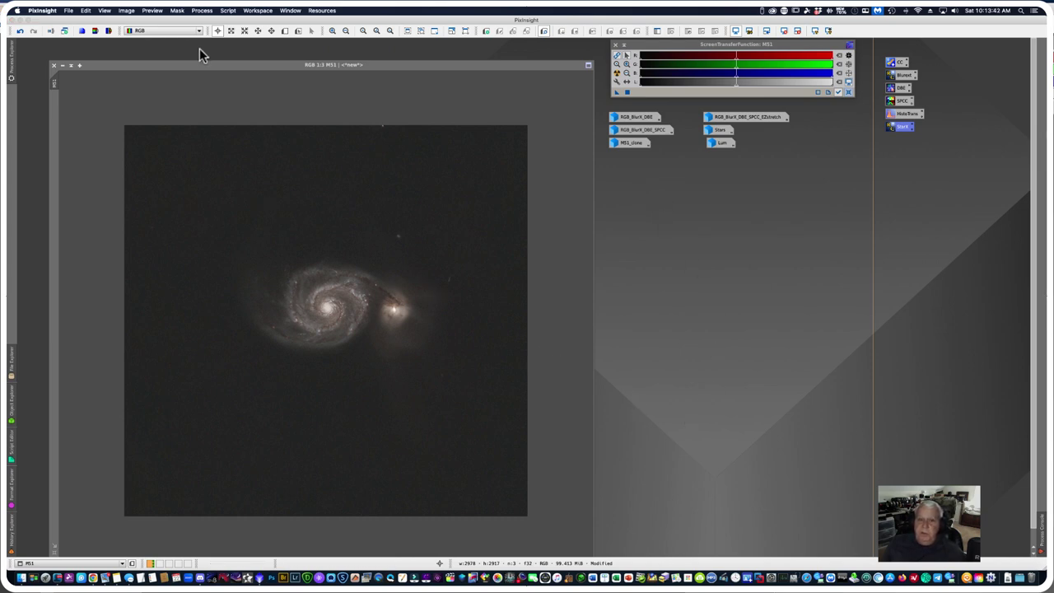
Step: Open the LRGBCombination process and save an instance of it as a process icon on the workspace
{"action": "left_click", "coordinate": [203, 11]}
{"action": "mouse_move", "coordinate": [216, 20]}
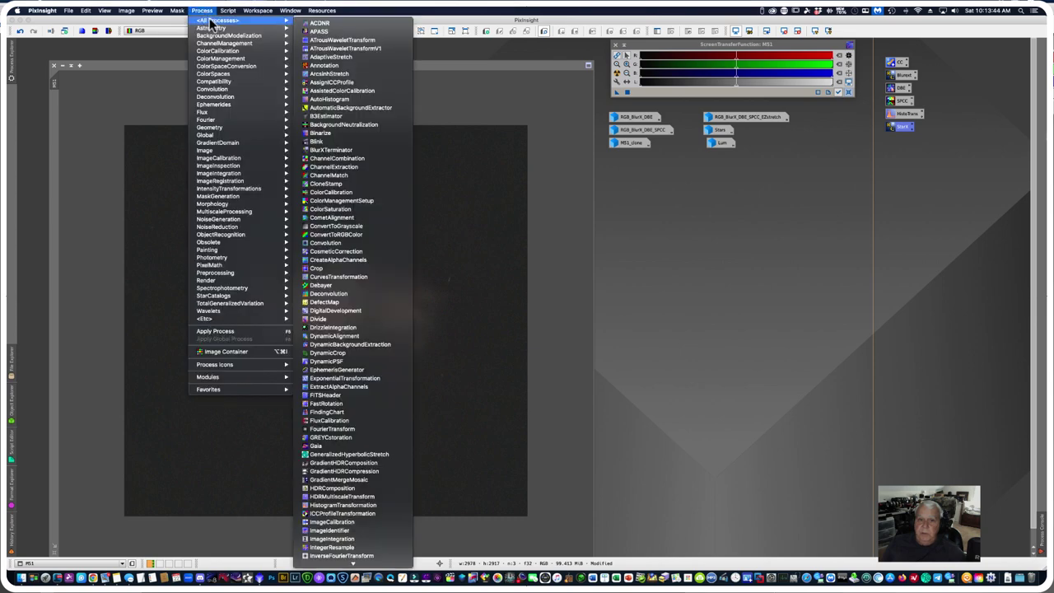
{"action": "mouse_move", "coordinate": [329, 576]}
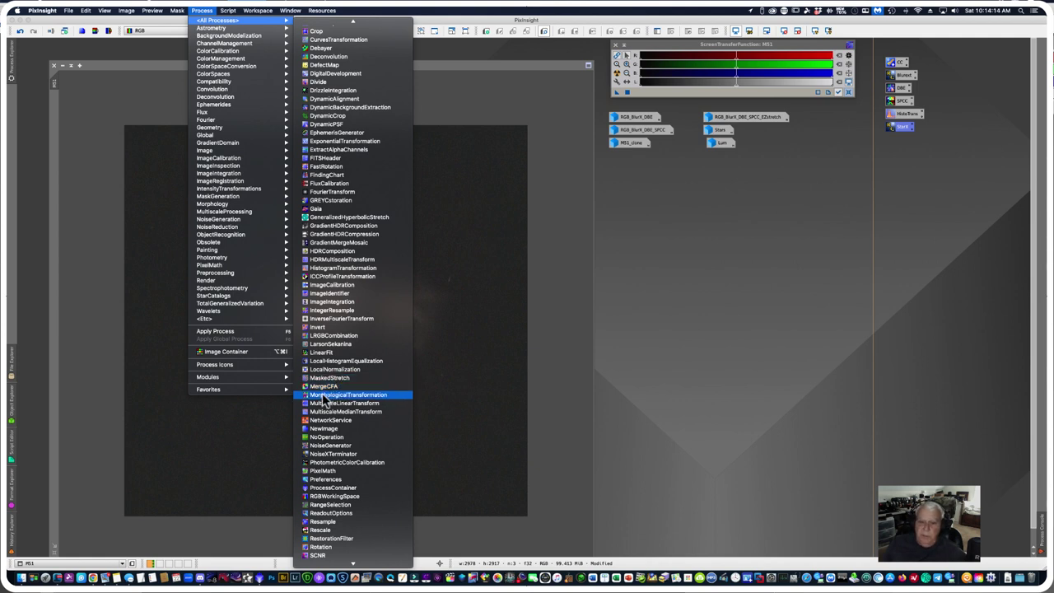
{"action": "left_click", "coordinate": [329, 336]}
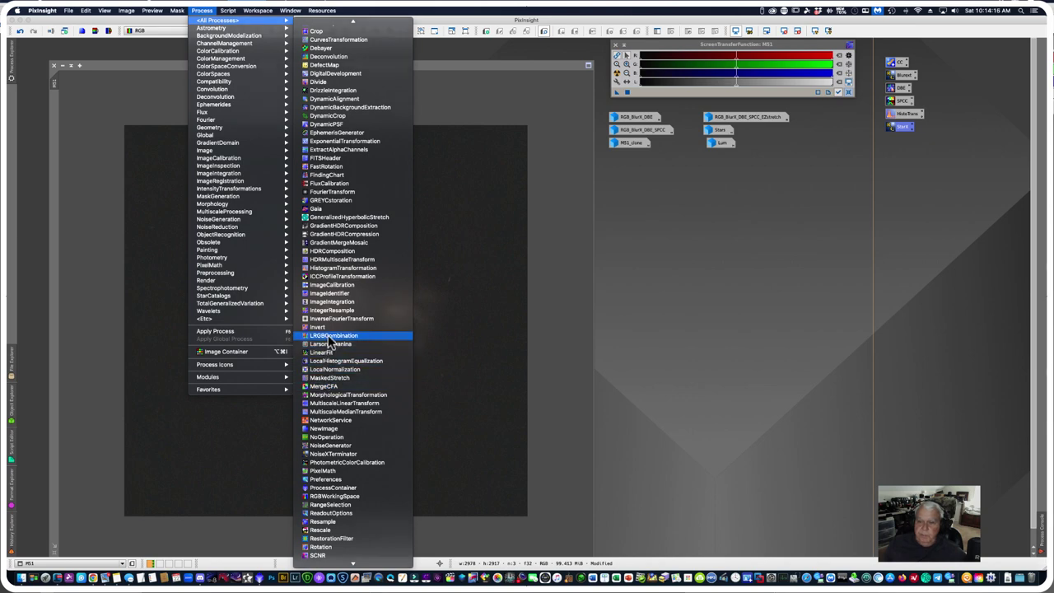
{"action": "left_click_drag", "start_coordinate": [660, 316], "coordinate": [641, 368]}
Step: Rename the LRGBCombination process icon as LRGBComb and park it below the StarX icon
{"action": "right_click", "coordinate": [641, 366]}
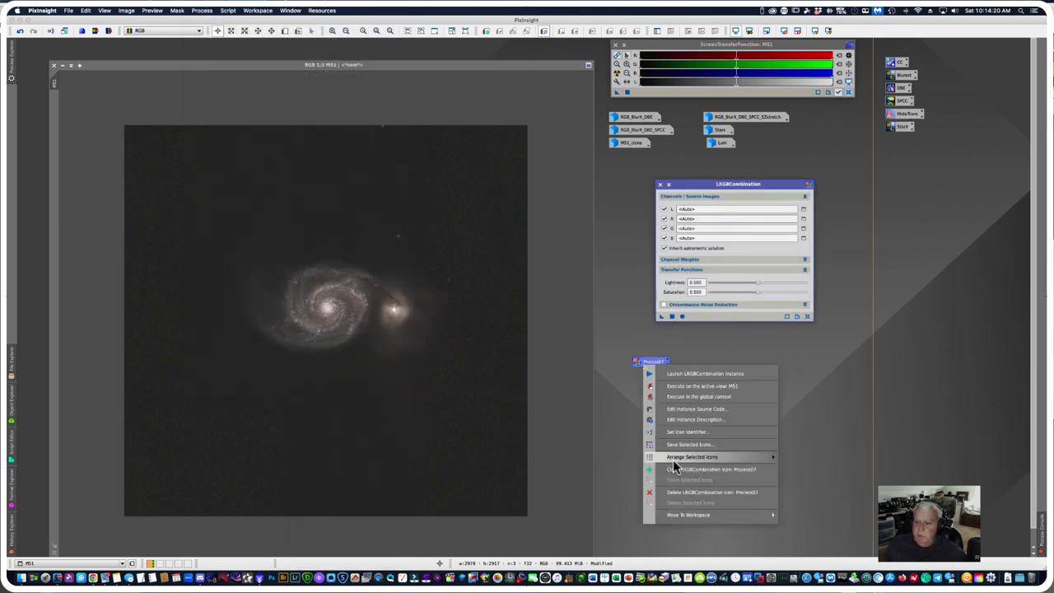
{"action": "mouse_move", "coordinate": [679, 459]}
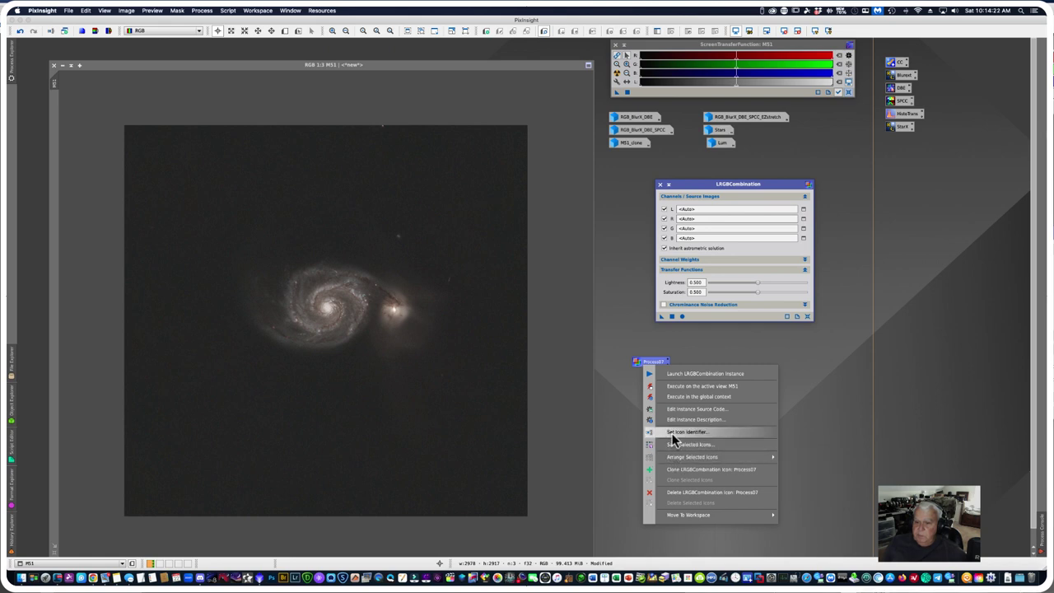
{"action": "left_click", "coordinate": [675, 431]}
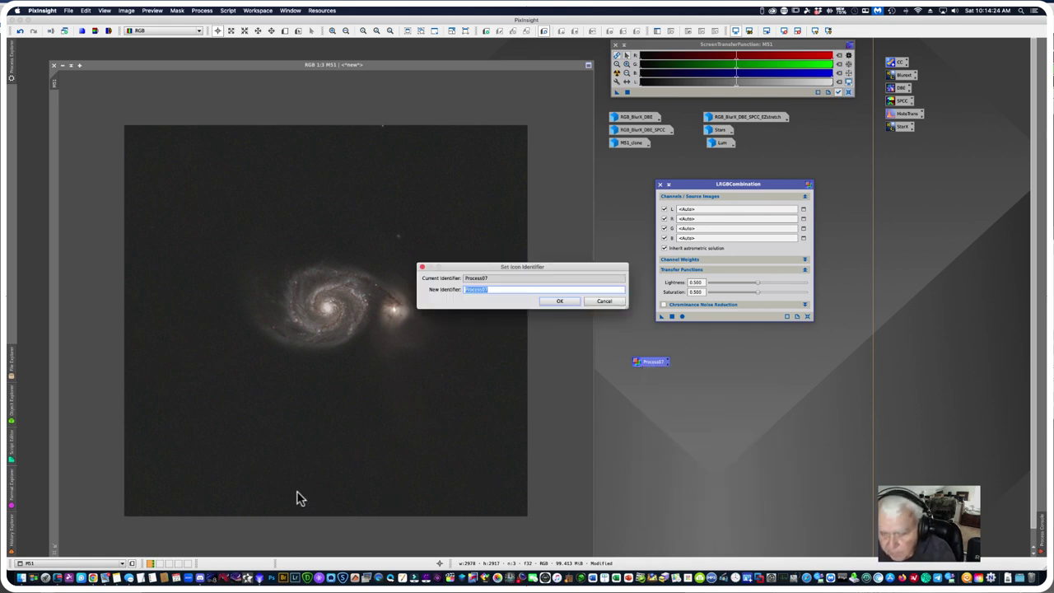
{"action": "type", "text": "LRGBCom"}
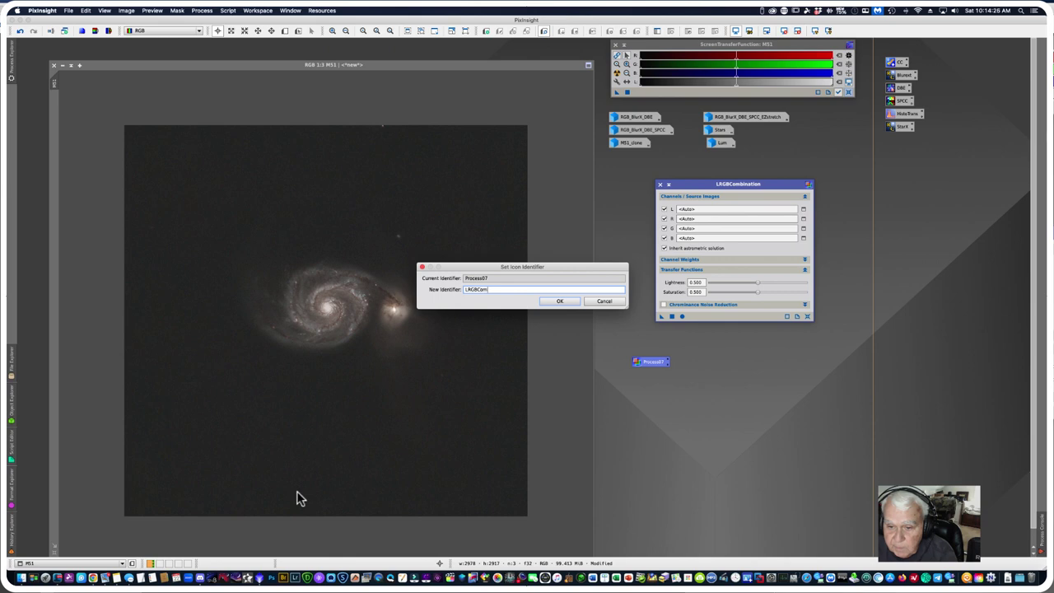
{"action": "type", "text": "b"}
{"action": "key", "text": "Return"}
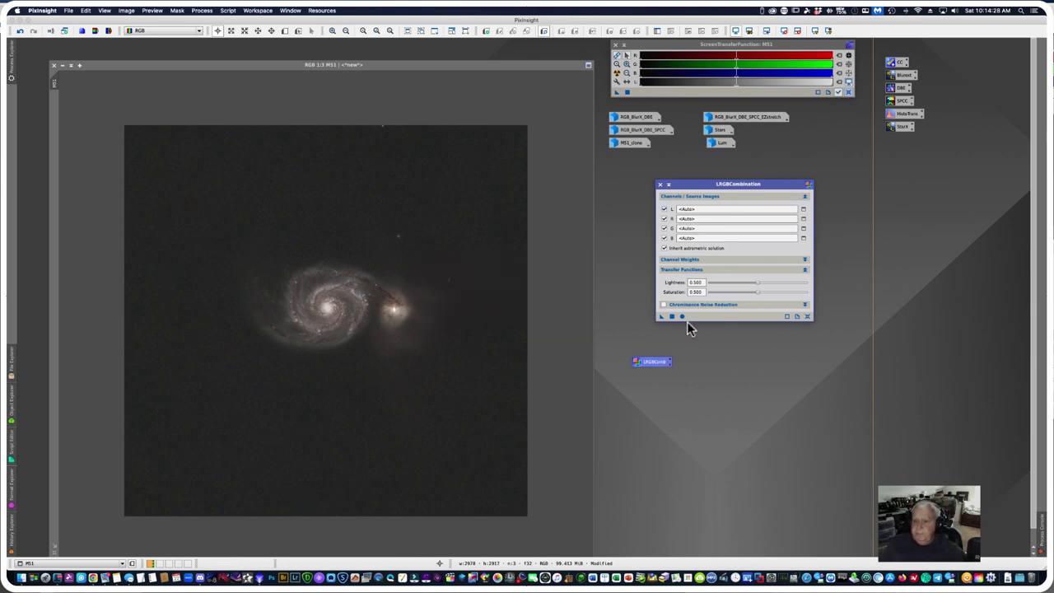
{"action": "left_click_drag", "start_coordinate": [652, 364], "coordinate": [906, 139]}
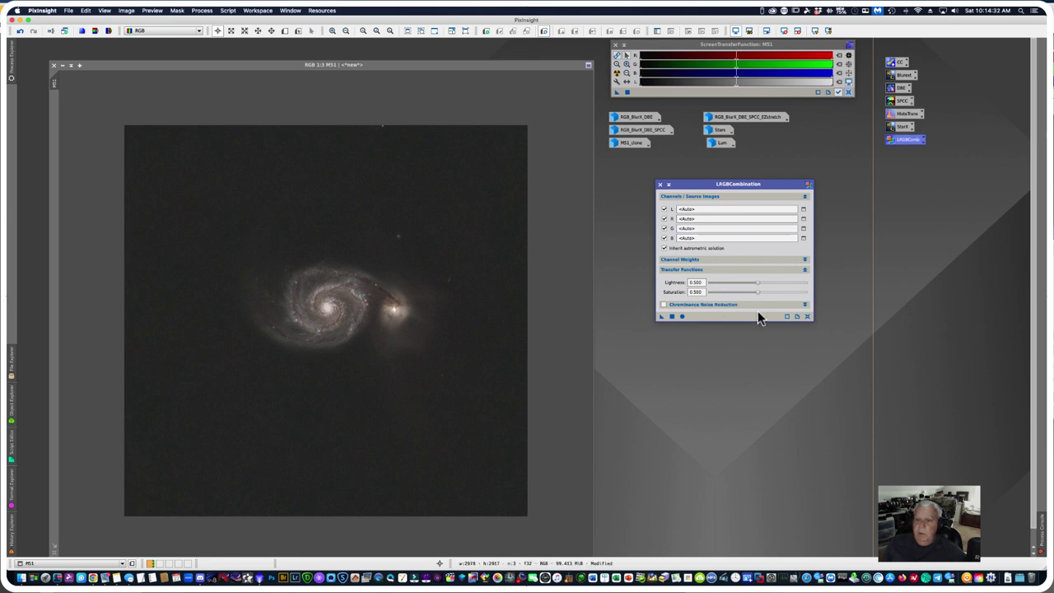
Step: Assign the Lum image as the L source in LRGBCombination and disable the R, G and B channels
{"action": "left_click_drag", "start_coordinate": [680, 183], "coordinate": [651, 176]}
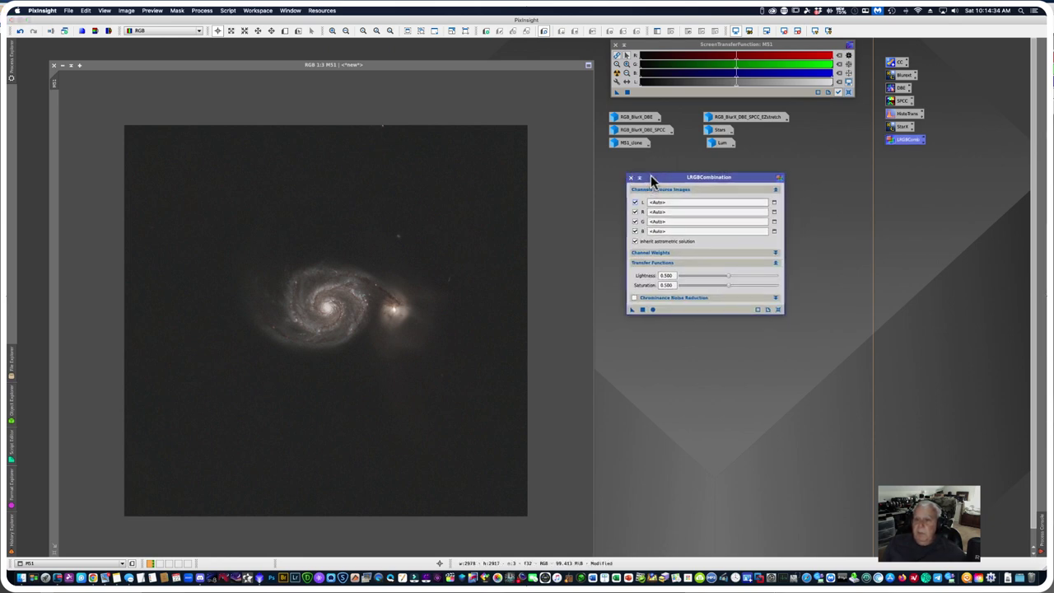
{"action": "left_click_drag", "start_coordinate": [719, 147], "coordinate": [677, 208]}
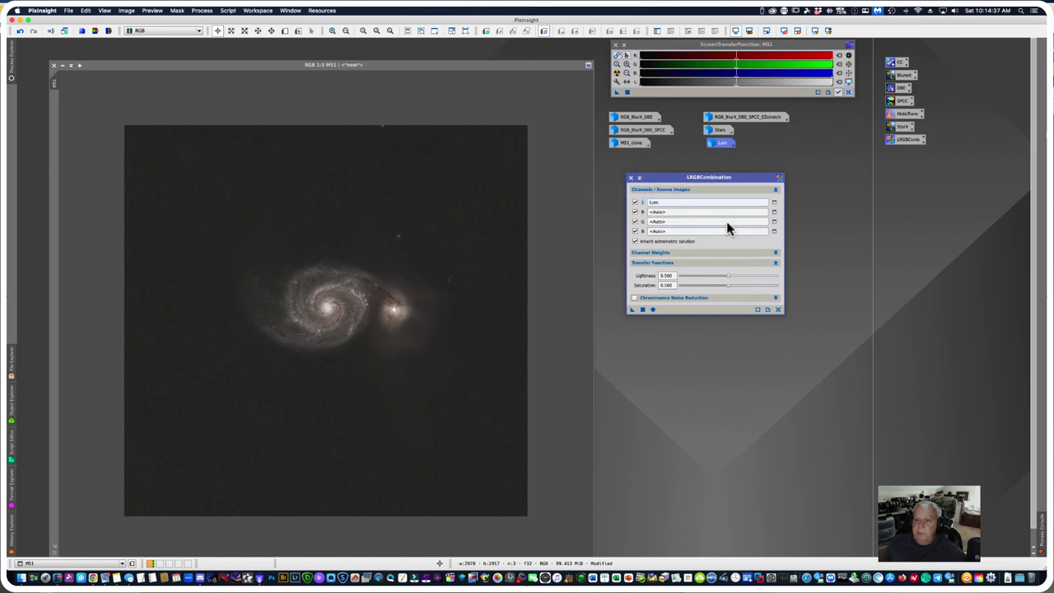
{"action": "left_click", "coordinate": [635, 212]}
{"action": "left_click", "coordinate": [634, 222]}
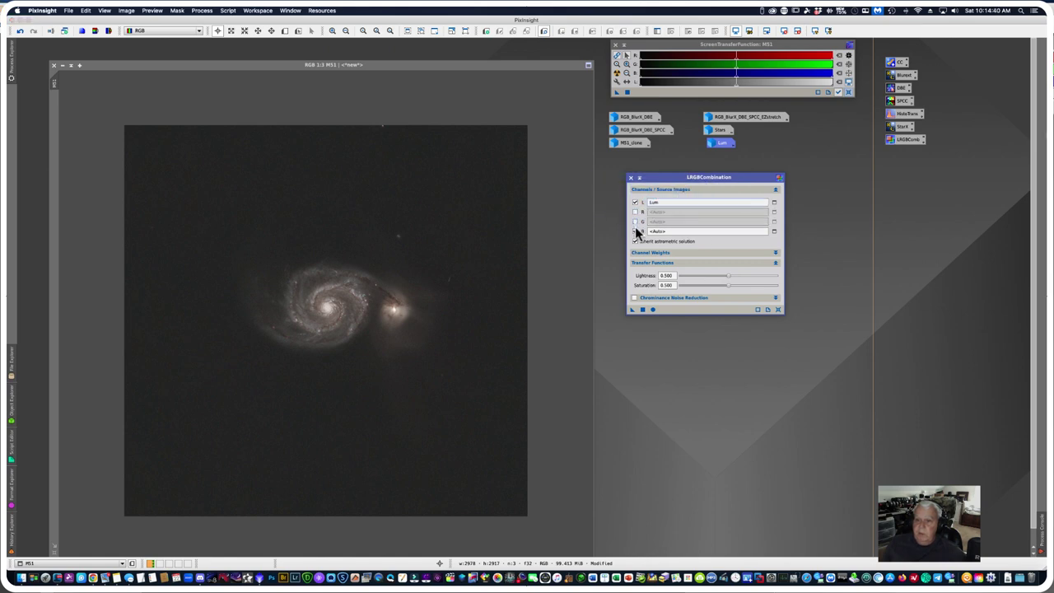
{"action": "left_click", "coordinate": [634, 230]}
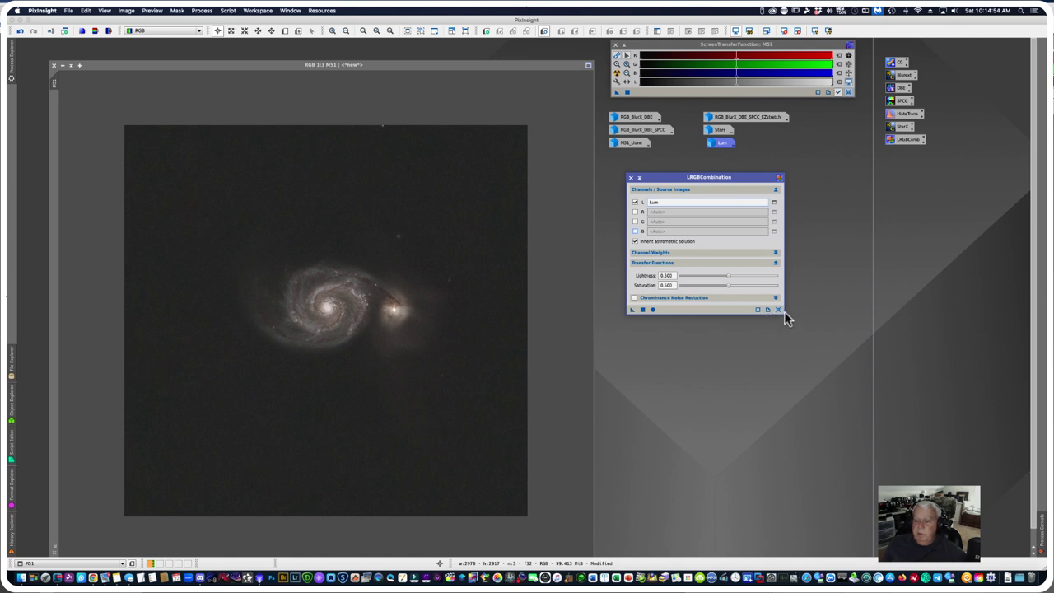
Step: Set the LRGBCombination saturation to 0.360 and apply the process to the M51 image
{"action": "left_click_drag", "start_coordinate": [717, 314], "coordinate": [736, 319]}
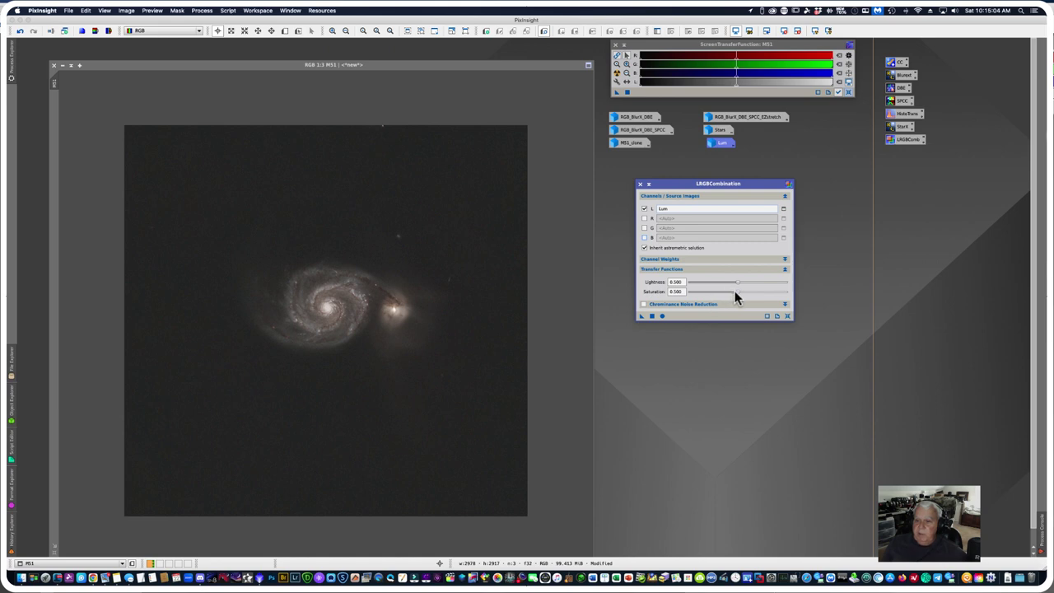
{"action": "left_click_drag", "start_coordinate": [737, 295], "coordinate": [725, 298]}
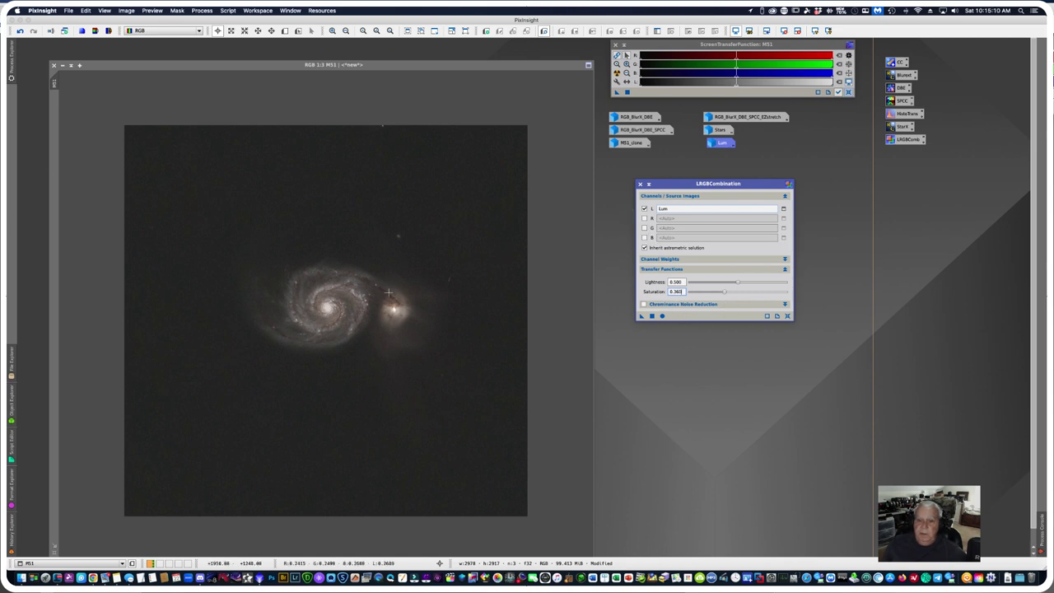
{"action": "scroll", "coordinate": [320, 311], "scroll_direction": "up", "scroll_amount": 1}
{"action": "scroll", "coordinate": [321, 314], "scroll_direction": "up", "scroll_amount": 1}
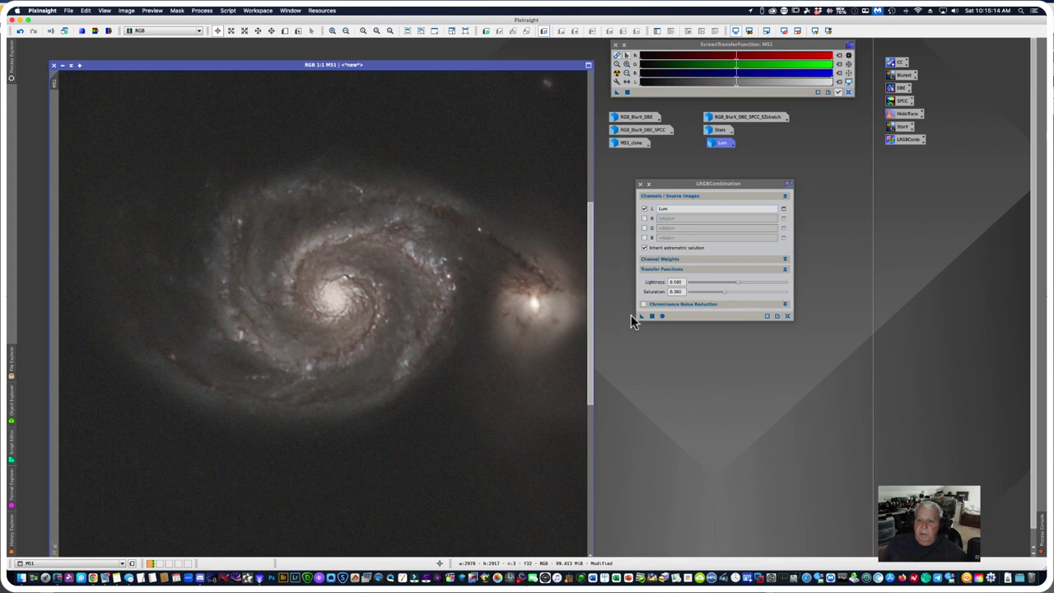
{"action": "left_click_drag", "start_coordinate": [642, 317], "coordinate": [368, 329]}
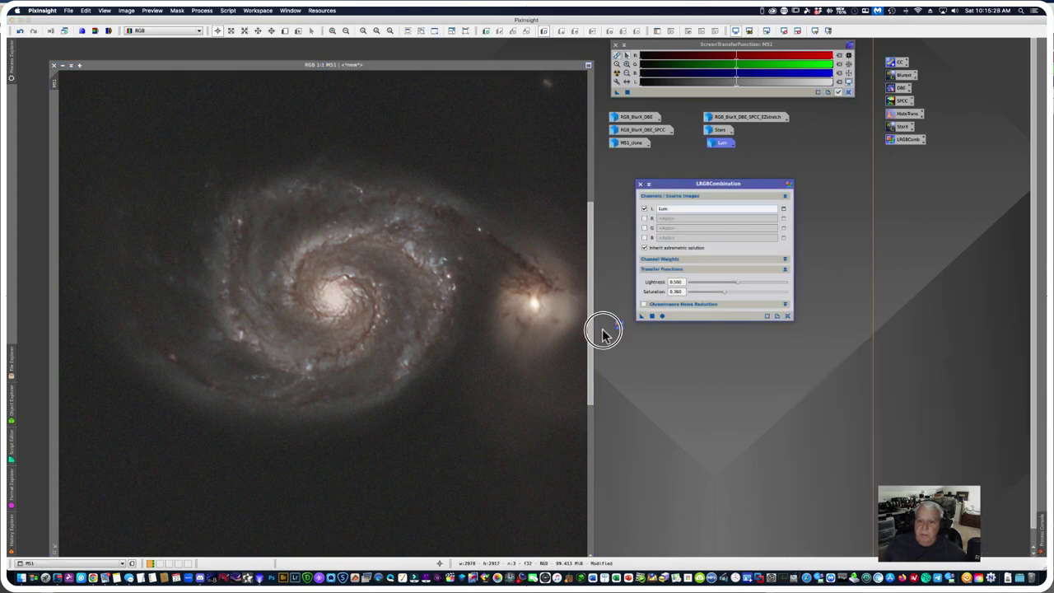
Step: Apply LRGBCombination to the M51 image, raise its saturation setting to 0.420, reapply it and close the process
{"action": "left_click_drag", "start_coordinate": [271, 330], "coordinate": [280, 330]}
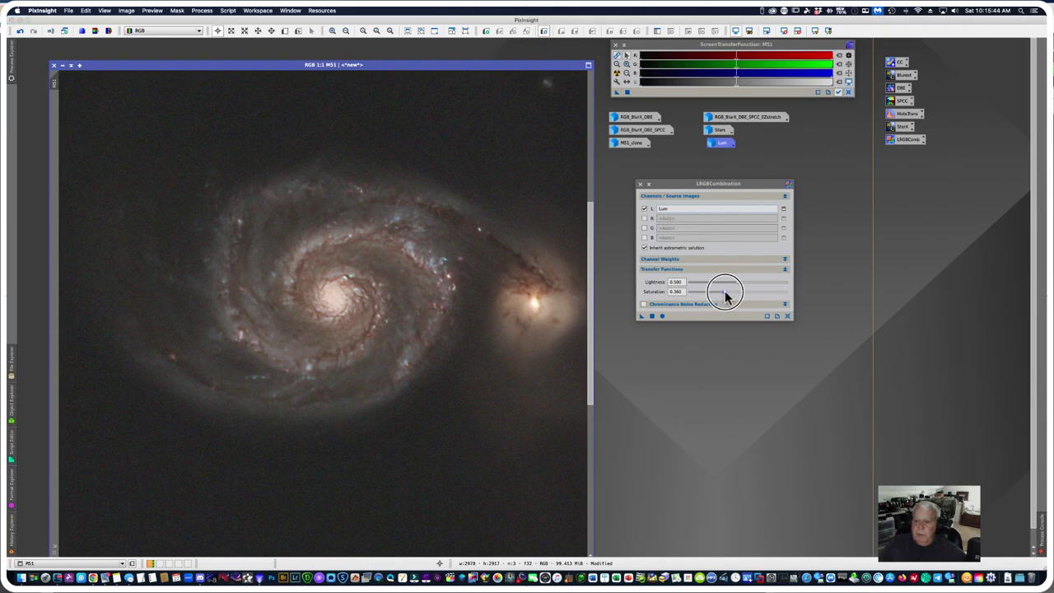
{"action": "left_click_drag", "start_coordinate": [723, 291], "coordinate": [728, 294]}
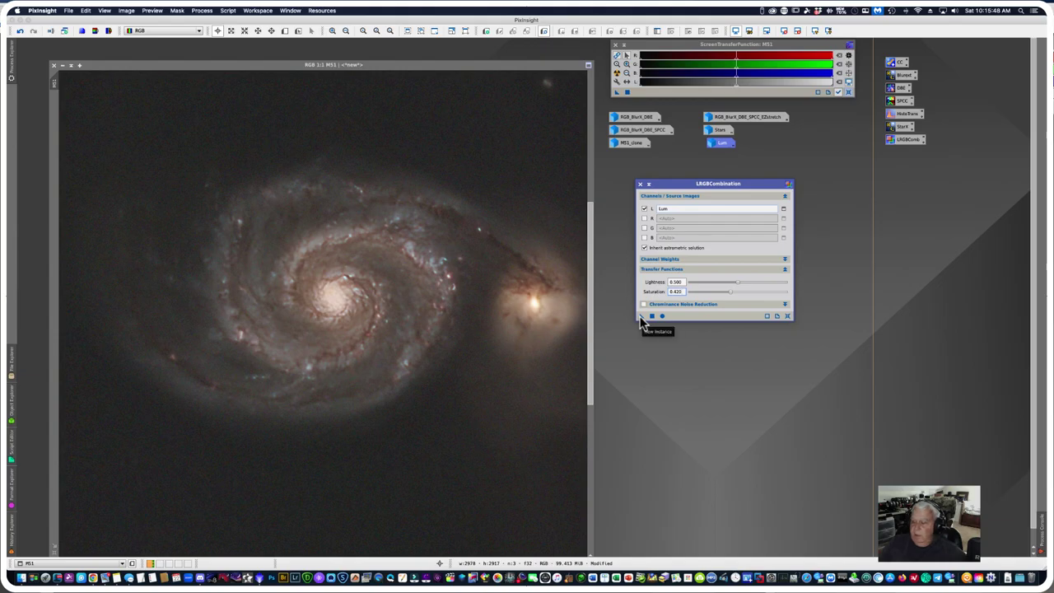
{"action": "left_click_drag", "start_coordinate": [640, 318], "coordinate": [280, 354]}
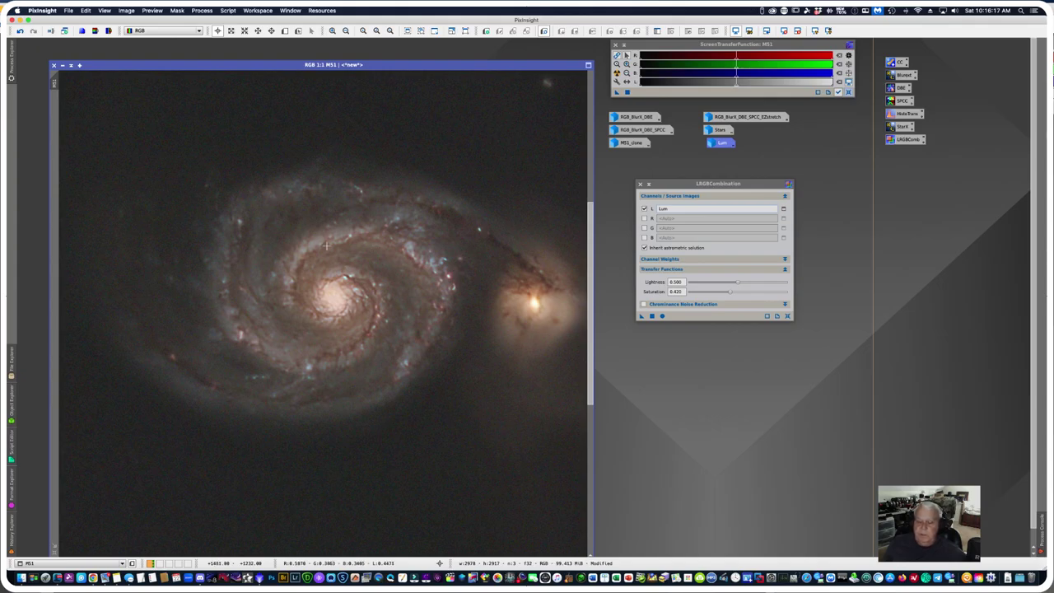
{"action": "scroll", "coordinate": [326, 245], "scroll_direction": "down", "scroll_amount": 2}
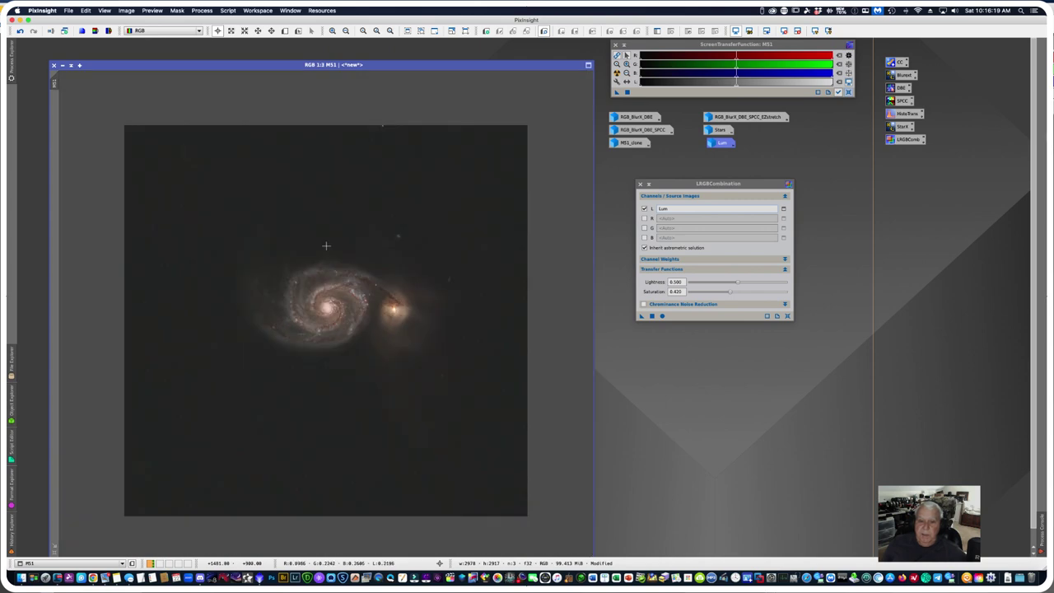
{"action": "scroll", "coordinate": [326, 245], "scroll_direction": "up", "scroll_amount": 1}
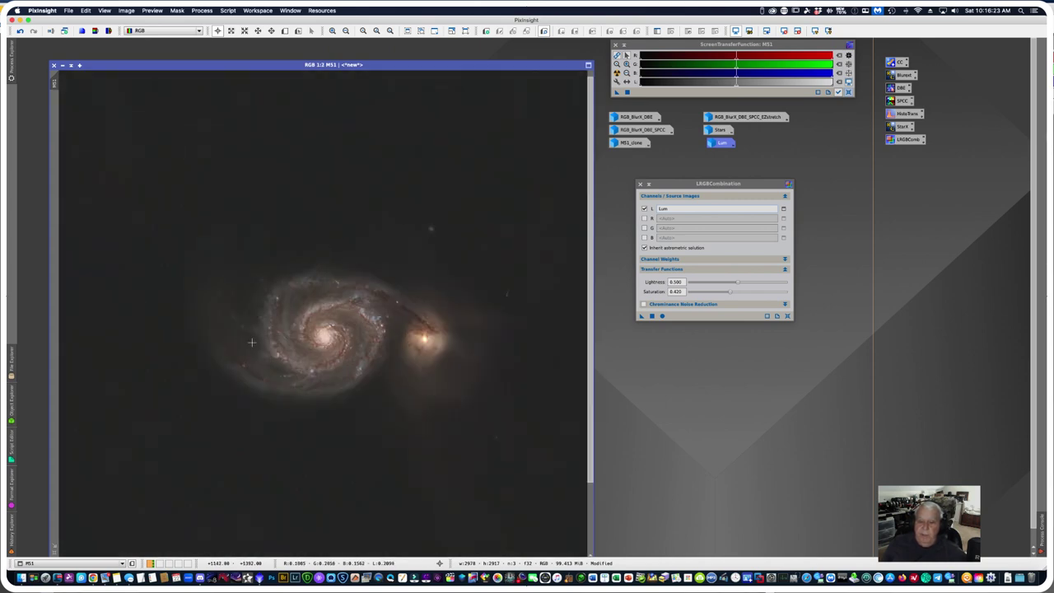
{"action": "left_click", "coordinate": [639, 185]}
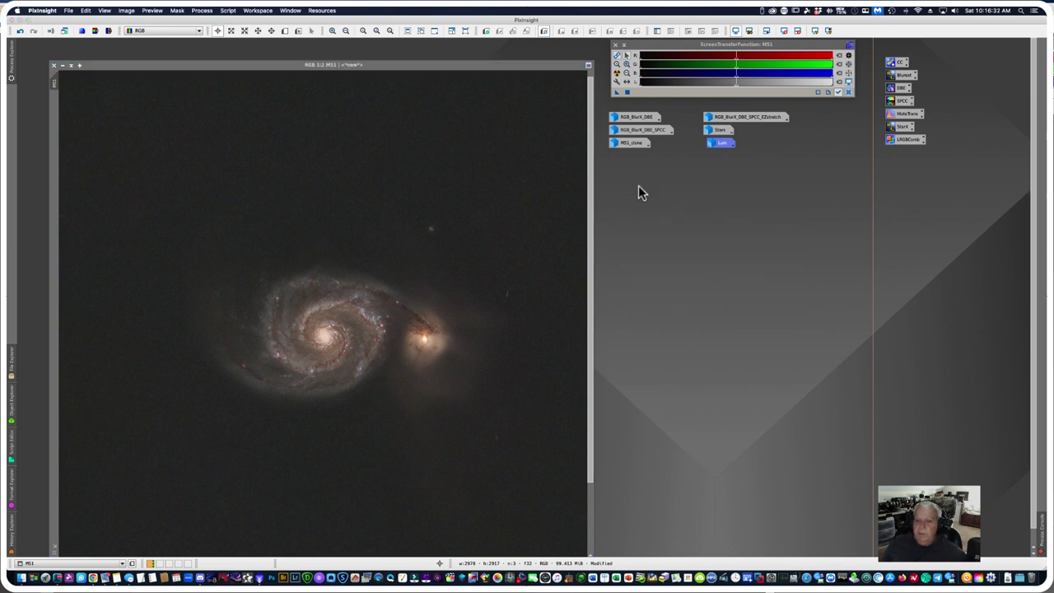
Step: Open the ColorSaturation process, make its window shorter beside the M51 image and turn on the real-time preview
{"action": "left_click", "coordinate": [202, 11]}
{"action": "mouse_move", "coordinate": [218, 20]}
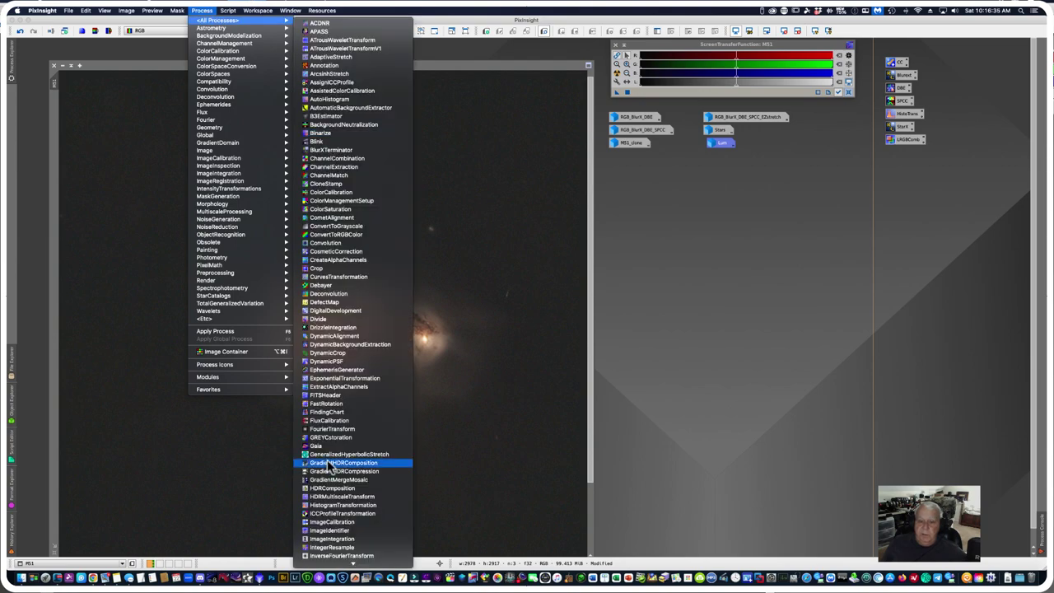
{"action": "scroll", "coordinate": [346, 461], "scroll_direction": "down", "scroll_amount": 2}
{"action": "scroll", "coordinate": [323, 543], "scroll_direction": "down", "scroll_amount": 10}
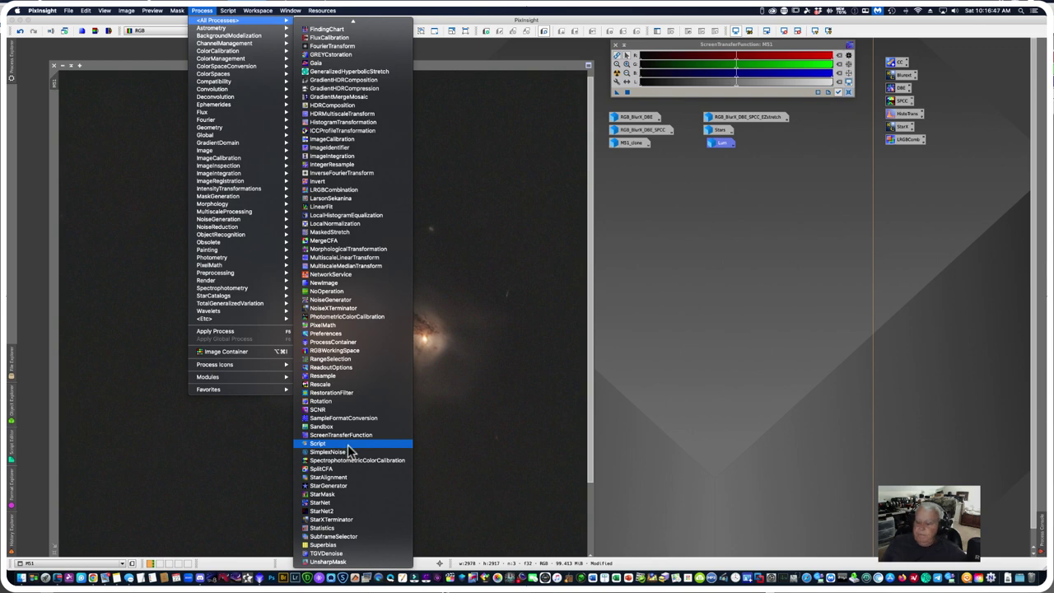
{"action": "scroll", "coordinate": [339, 214], "scroll_direction": "up", "scroll_amount": 10}
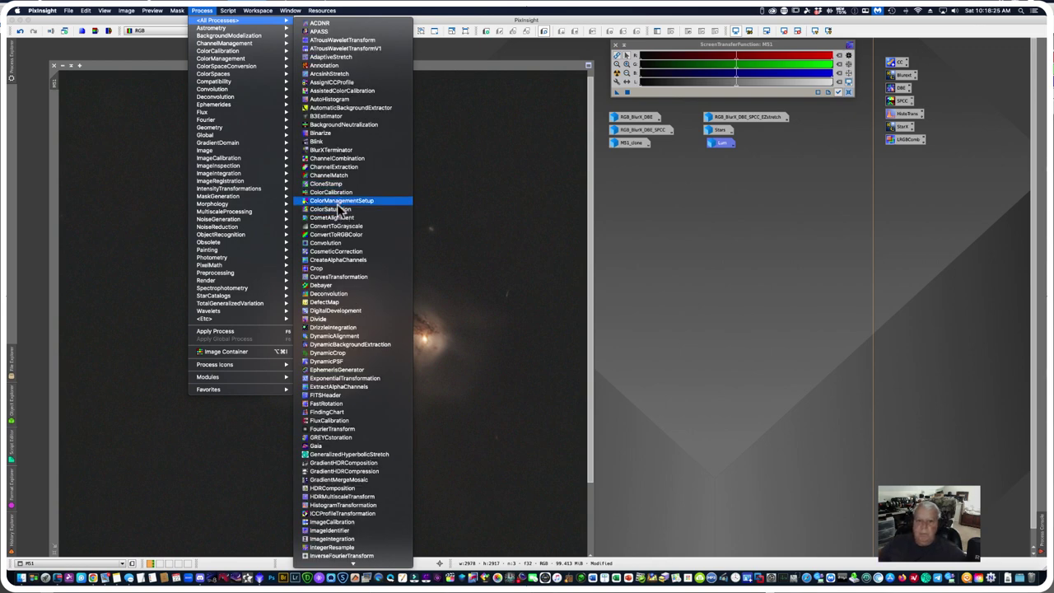
{"action": "left_click", "coordinate": [335, 209]}
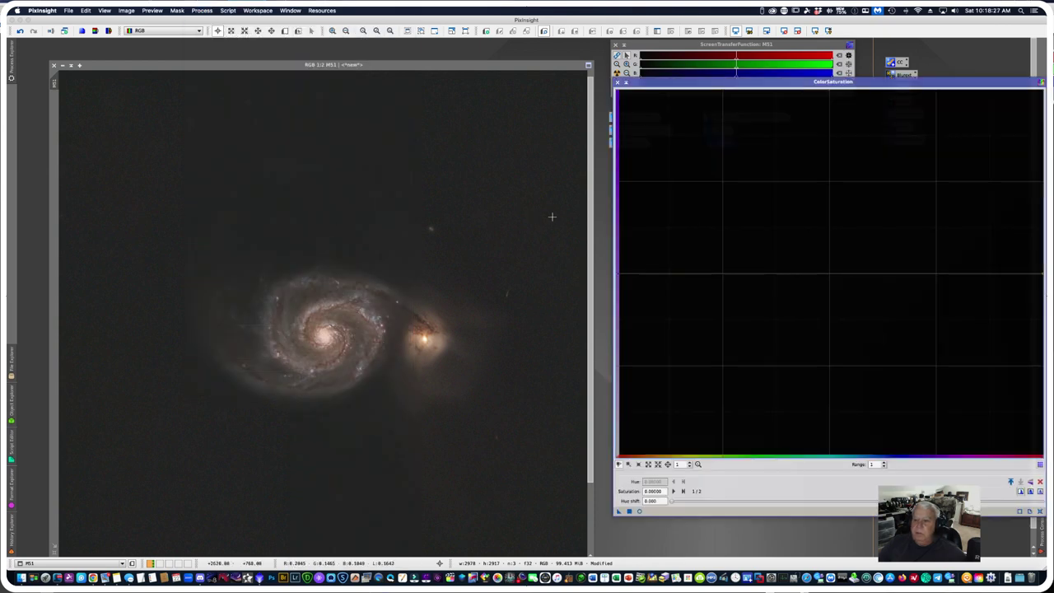
{"action": "left_click_drag", "start_coordinate": [659, 85], "coordinate": [549, 49]}
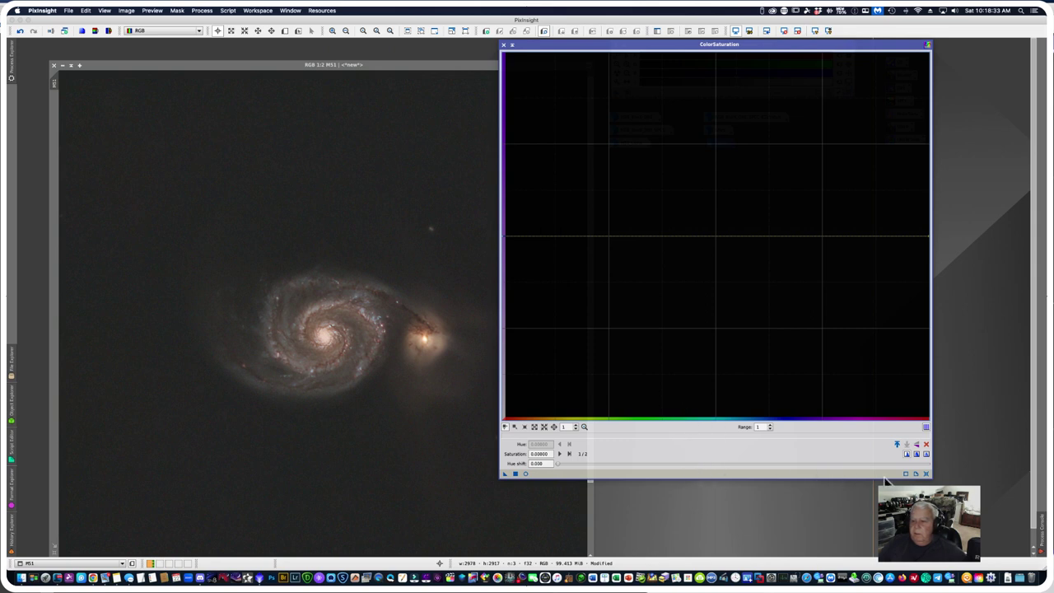
{"action": "left_click_drag", "start_coordinate": [886, 481], "coordinate": [906, 304]}
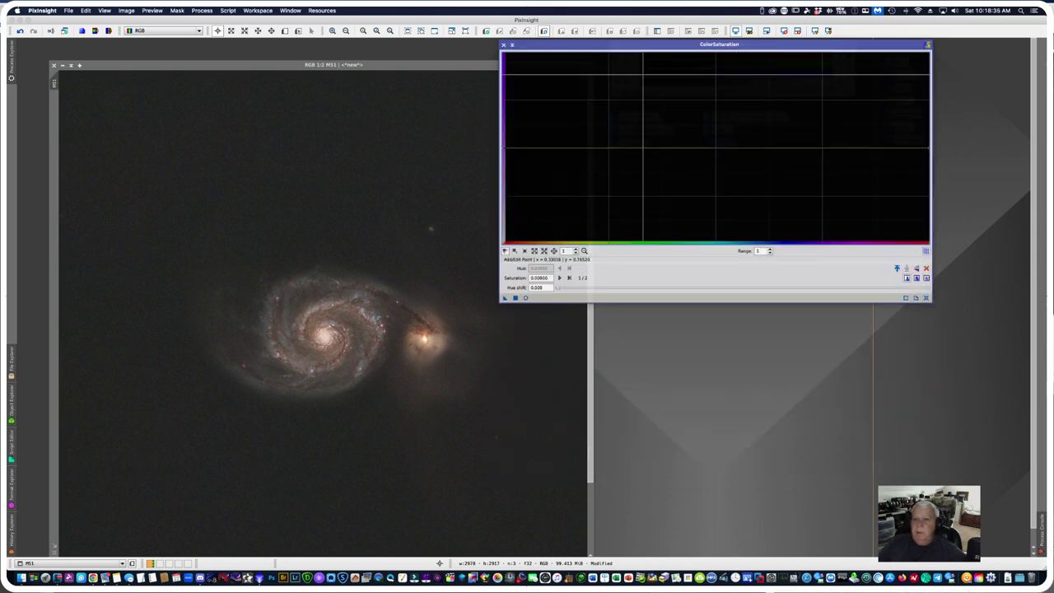
{"action": "left_click_drag", "start_coordinate": [559, 44], "coordinate": [615, 109]}
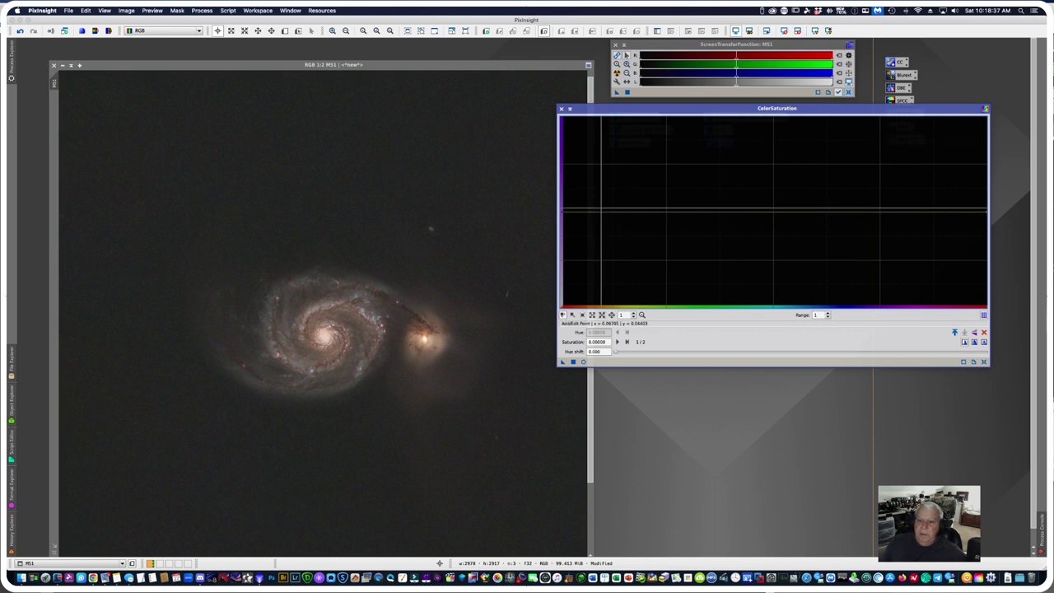
{"action": "left_click", "coordinate": [582, 362]}
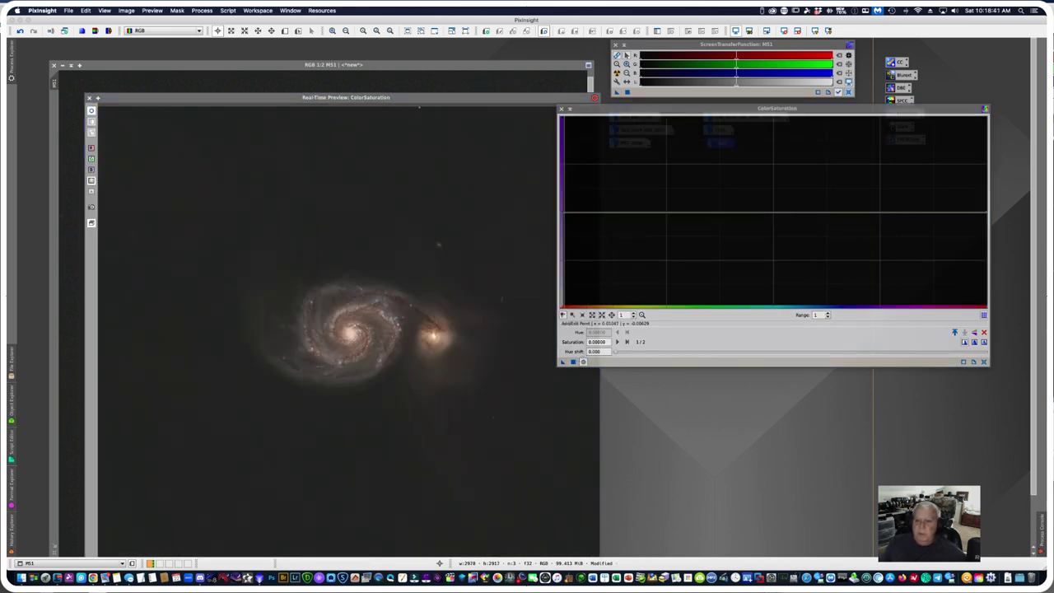
Step: Add anchor points along the ColorSaturation curve near zero saturation across the whole hue range
{"action": "left_click", "coordinate": [565, 211]}
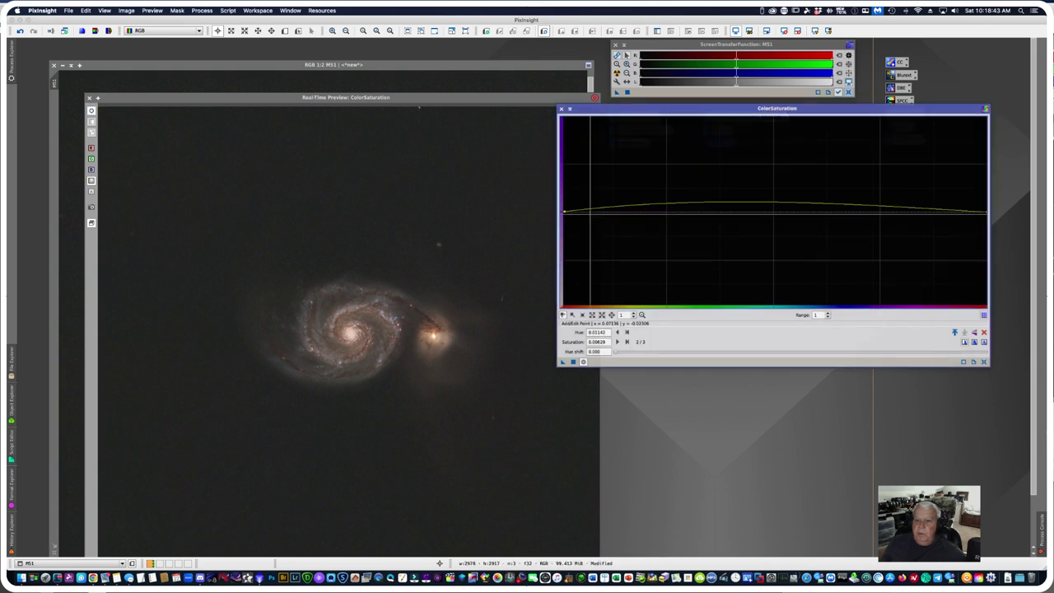
{"action": "left_click", "coordinate": [618, 213]}
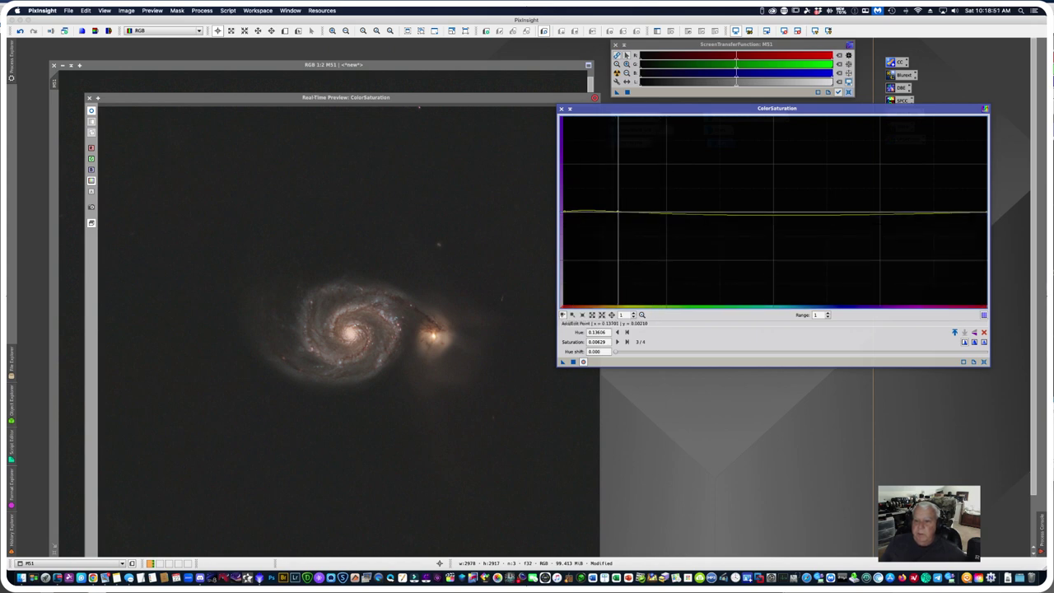
{"action": "left_click_drag", "start_coordinate": [618, 213], "coordinate": [604, 213]}
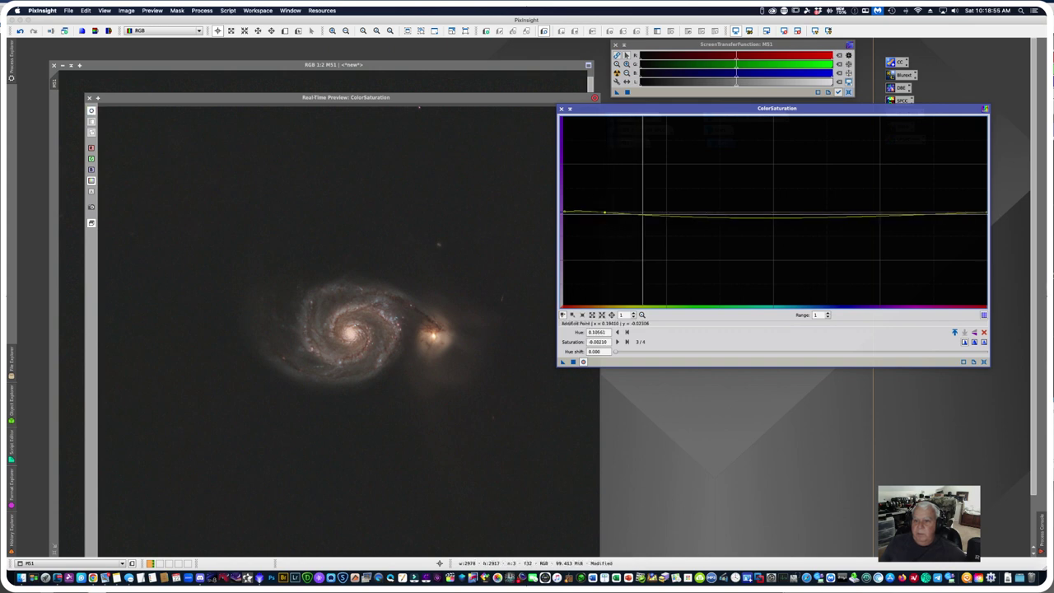
{"action": "left_click", "coordinate": [643, 214]}
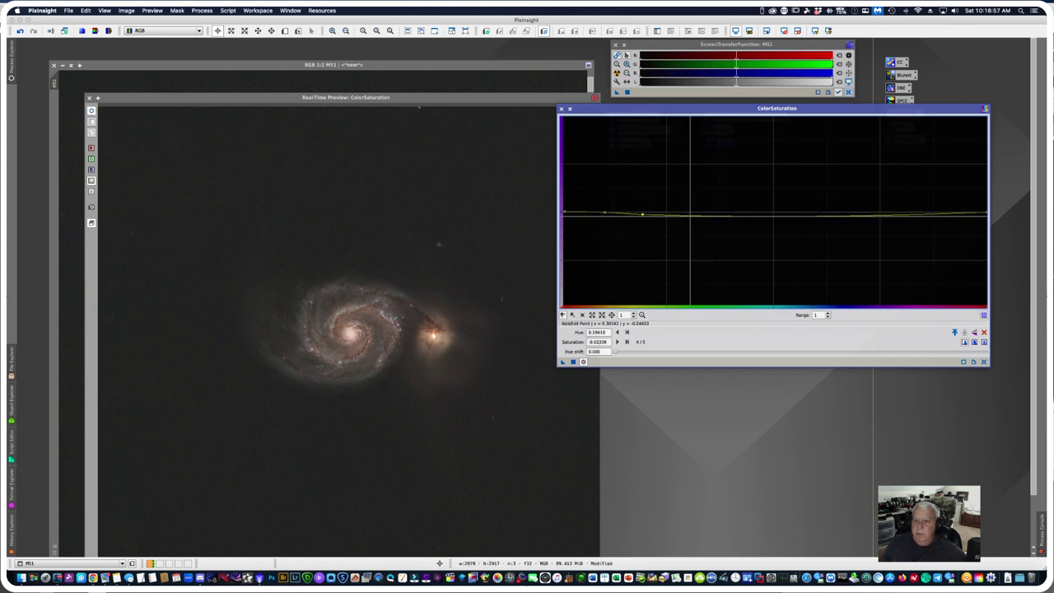
{"action": "left_click", "coordinate": [692, 214]}
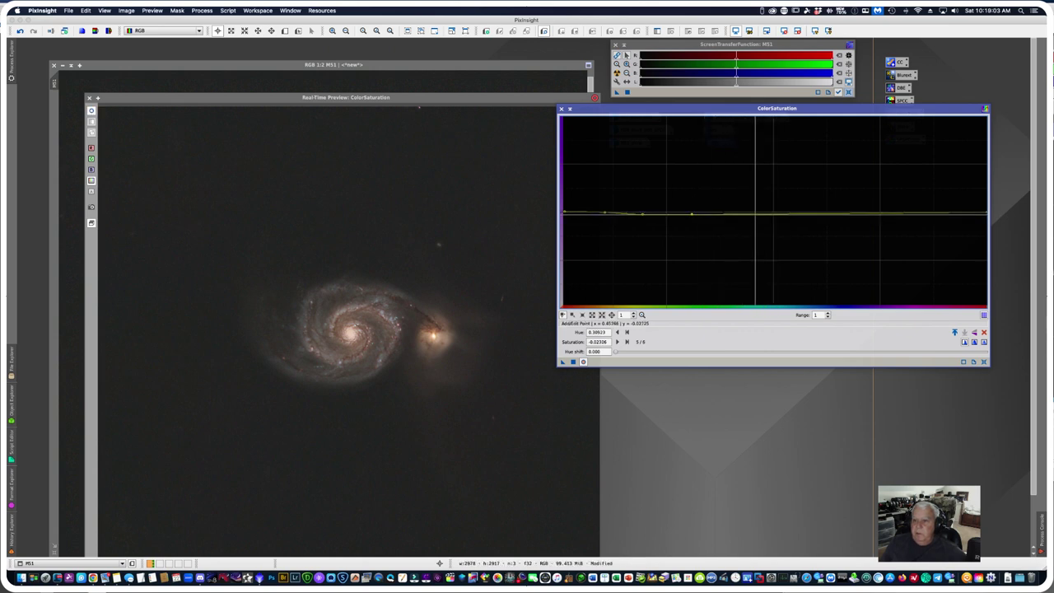
{"action": "left_click", "coordinate": [755, 214]}
{"action": "left_click", "coordinate": [791, 214]}
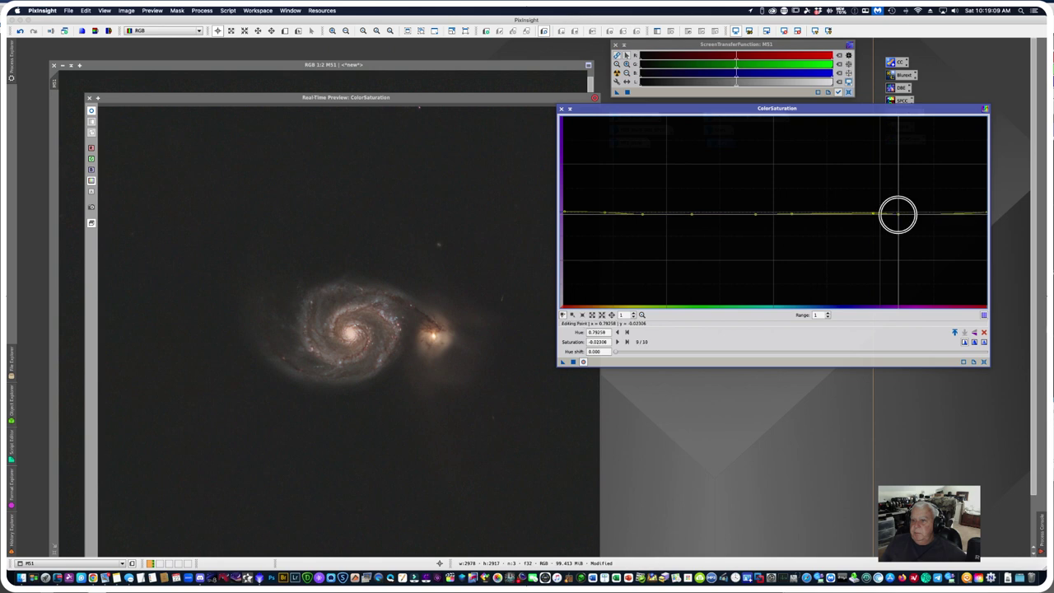
{"action": "left_click", "coordinate": [941, 214]}
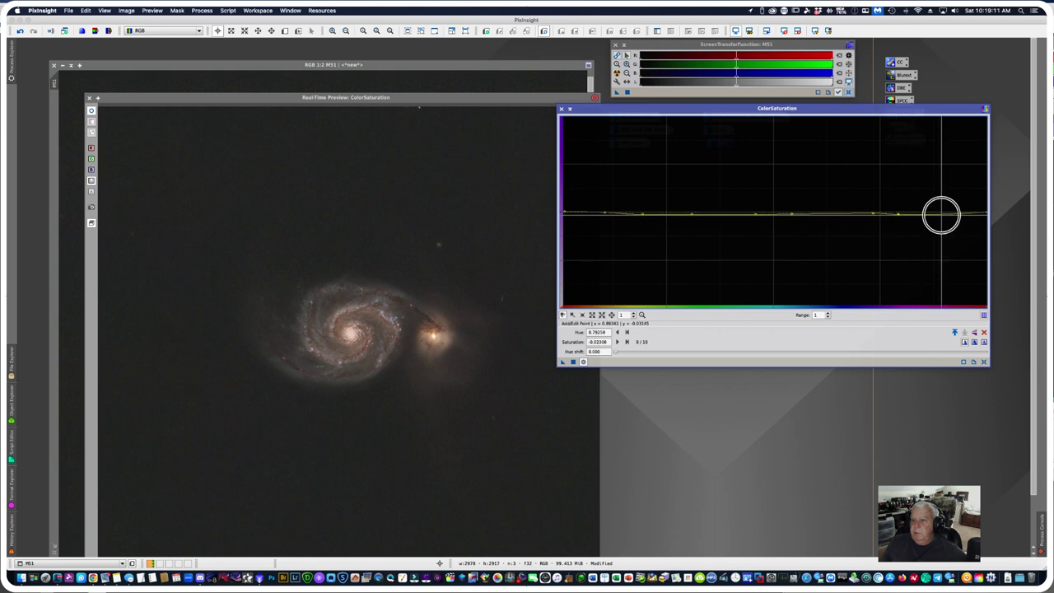
{"action": "left_click", "coordinate": [987, 214]}
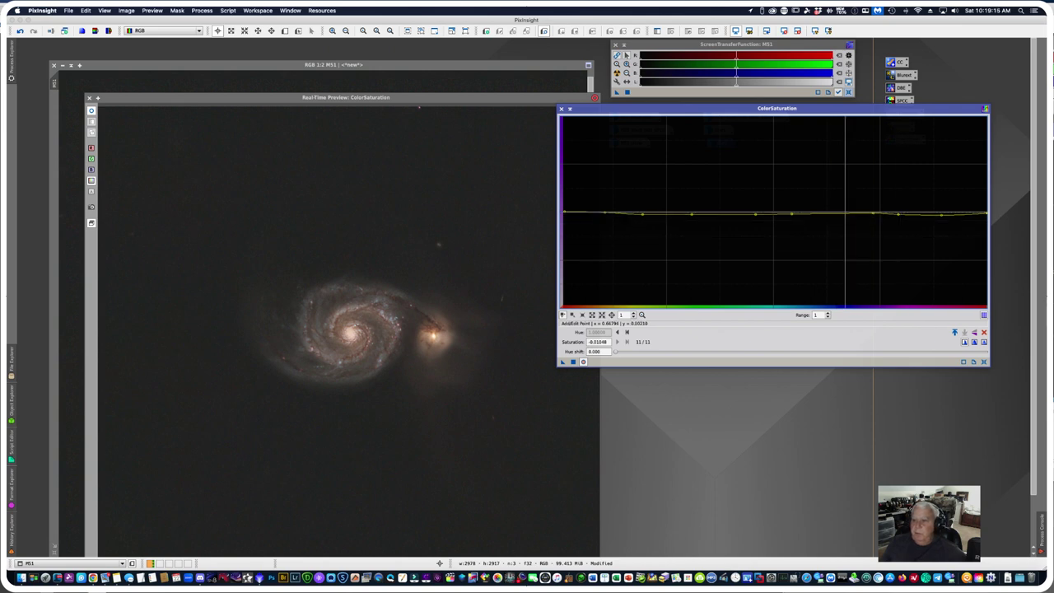
Step: Raise the ColorSaturation curve over blue hues of about 0.59 to 0.71, apply it to M51, and close the process and preview
{"action": "left_click_drag", "start_coordinate": [847, 214], "coordinate": [862, 144]}
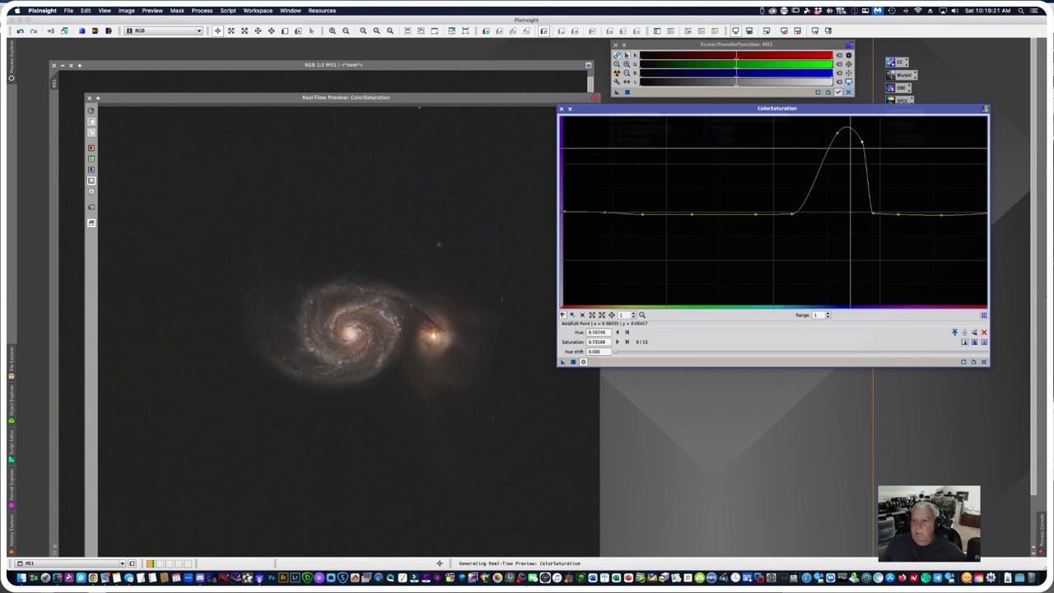
{"action": "left_click_drag", "start_coordinate": [812, 173], "coordinate": [810, 148]}
{"action": "left_click", "coordinate": [573, 362]}
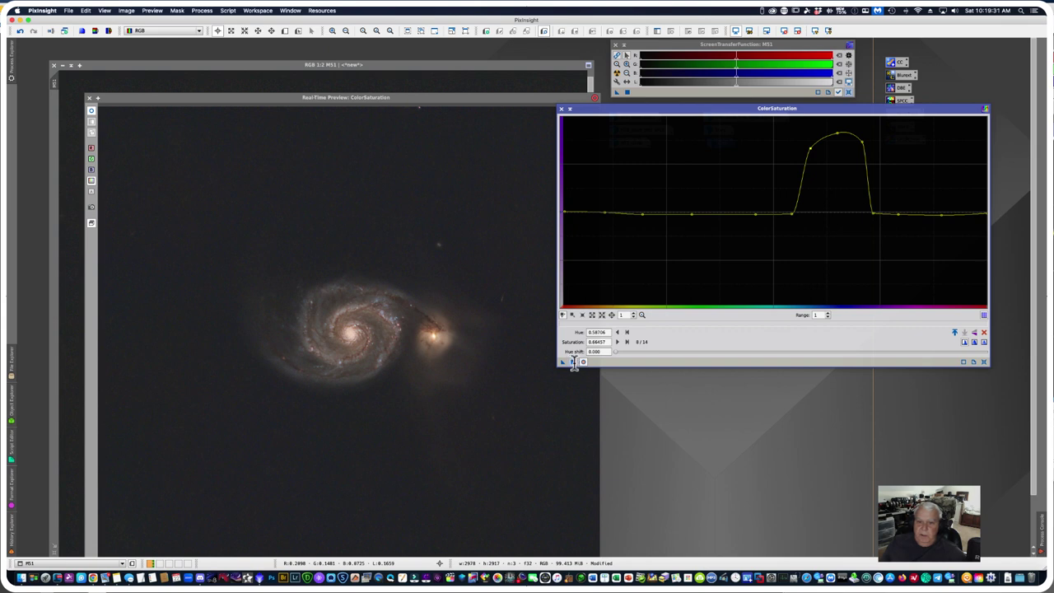
{"action": "left_click", "coordinate": [573, 362]}
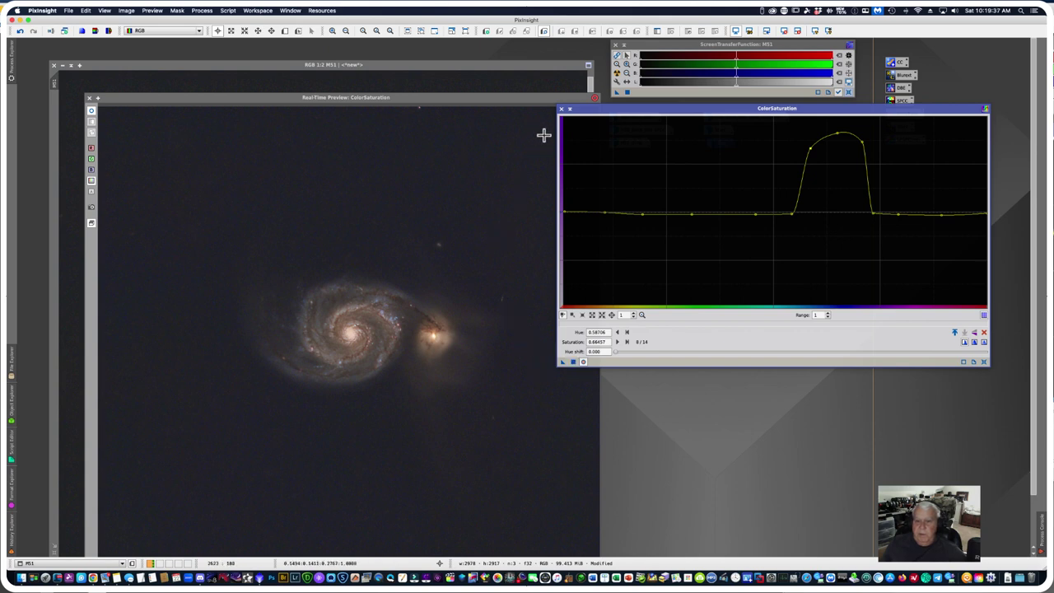
{"action": "left_click", "coordinate": [562, 109]}
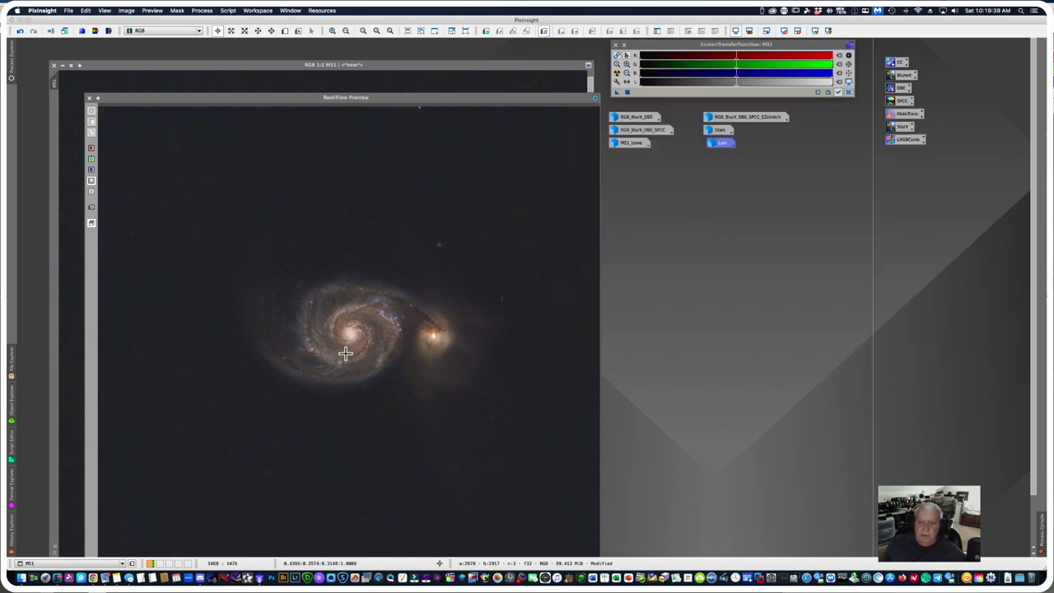
{"action": "left_click", "coordinate": [90, 100]}
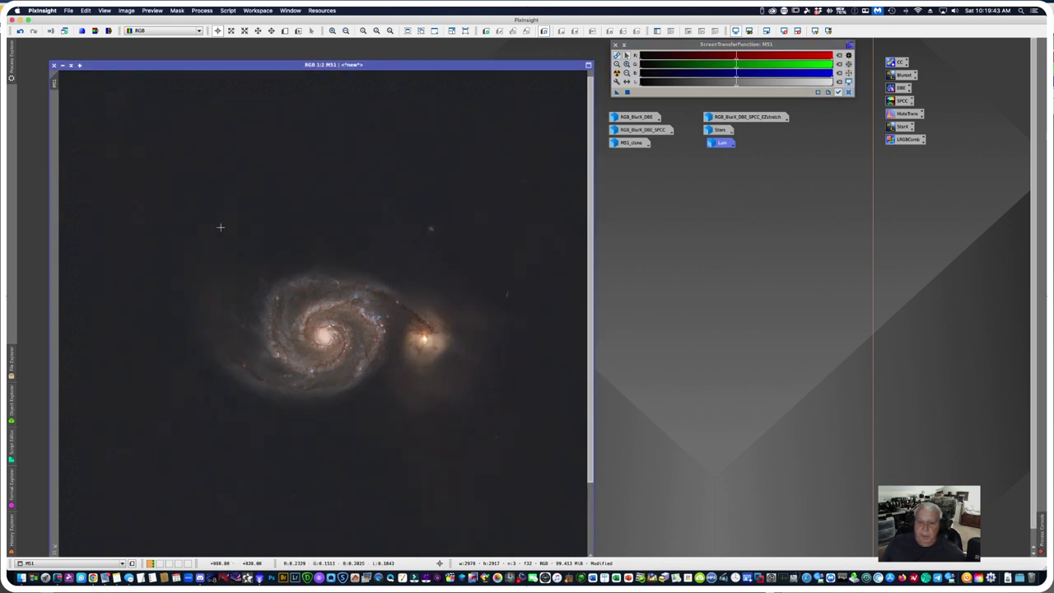
Step: Inspect the M51 image closely and undo the ColorSaturation adjustment
{"action": "scroll", "coordinate": [217, 228], "scroll_direction": "up", "scroll_amount": 1}
{"action": "scroll", "coordinate": [217, 228], "scroll_direction": "down", "scroll_amount": 1}
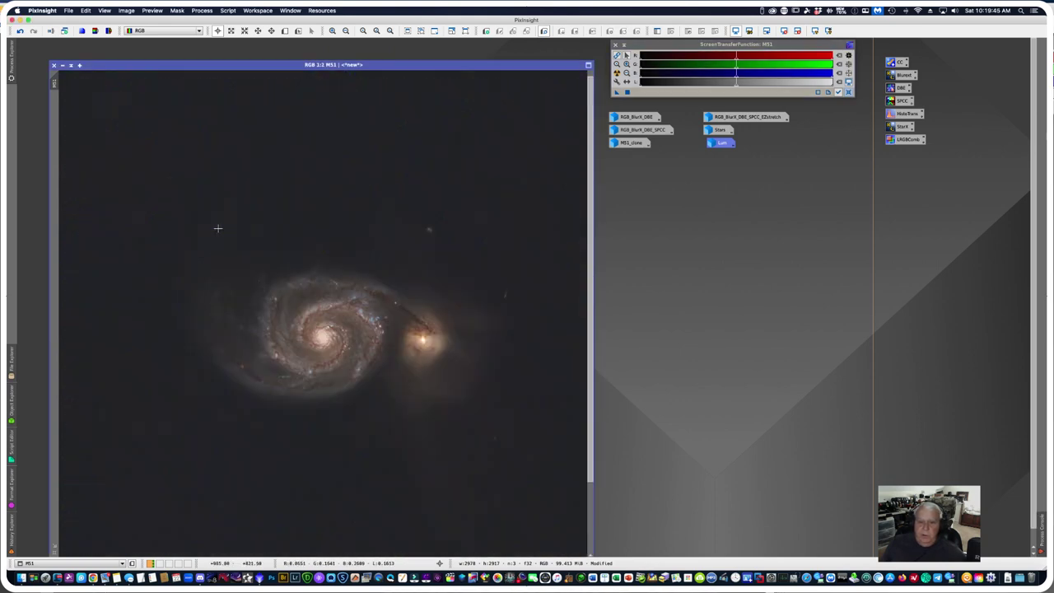
{"action": "scroll", "coordinate": [217, 228], "scroll_direction": "up", "scroll_amount": 1}
{"action": "scroll", "coordinate": [217, 228], "scroll_direction": "down", "scroll_amount": 1}
{"action": "left_click", "coordinate": [19, 32]}
{"action": "scroll", "coordinate": [421, 302], "scroll_direction": "up", "scroll_amount": 3}
{"action": "scroll", "coordinate": [377, 264], "scroll_direction": "down", "scroll_amount": 5}
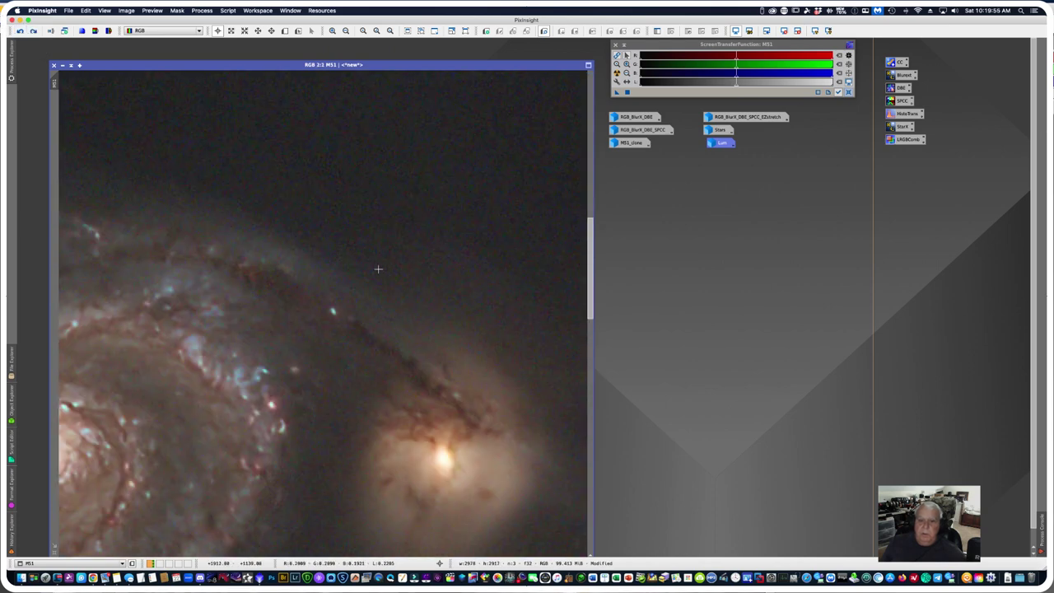
{"action": "scroll", "coordinate": [377, 284], "scroll_direction": "down", "scroll_amount": 2}
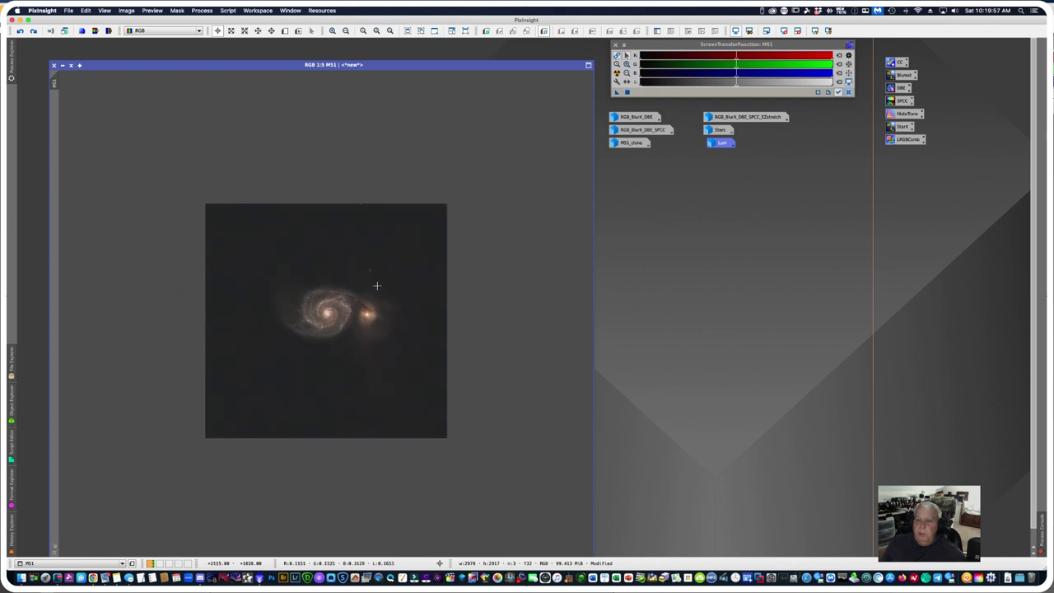
Step: Restore the Lum image, apply it as a mask to M51, minimise Lum, and hide the mask overlay
{"action": "double_click", "coordinate": [713, 141]}
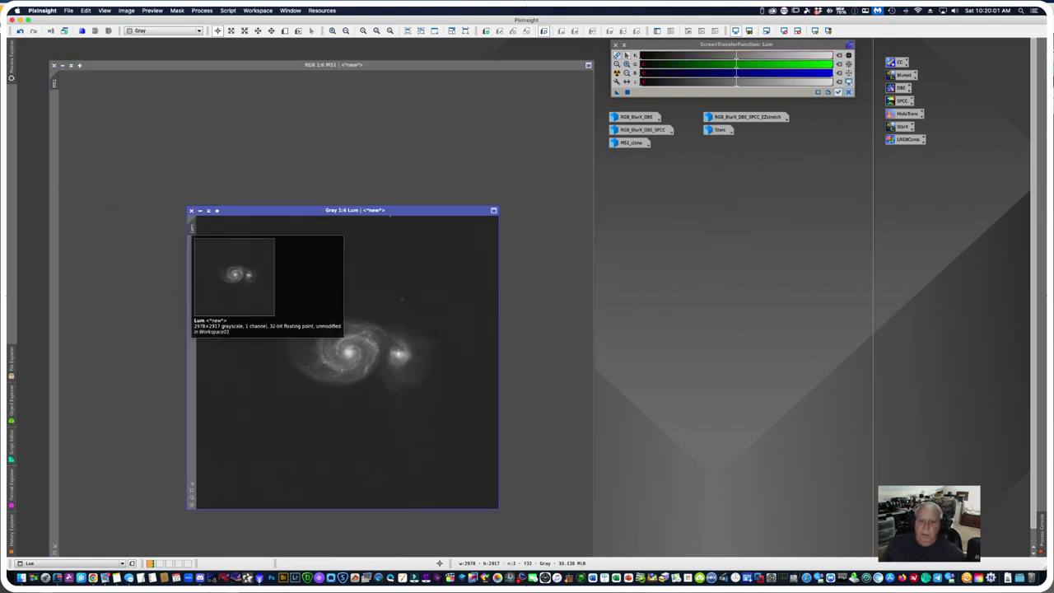
{"action": "left_click_drag", "start_coordinate": [191, 228], "coordinate": [55, 223]}
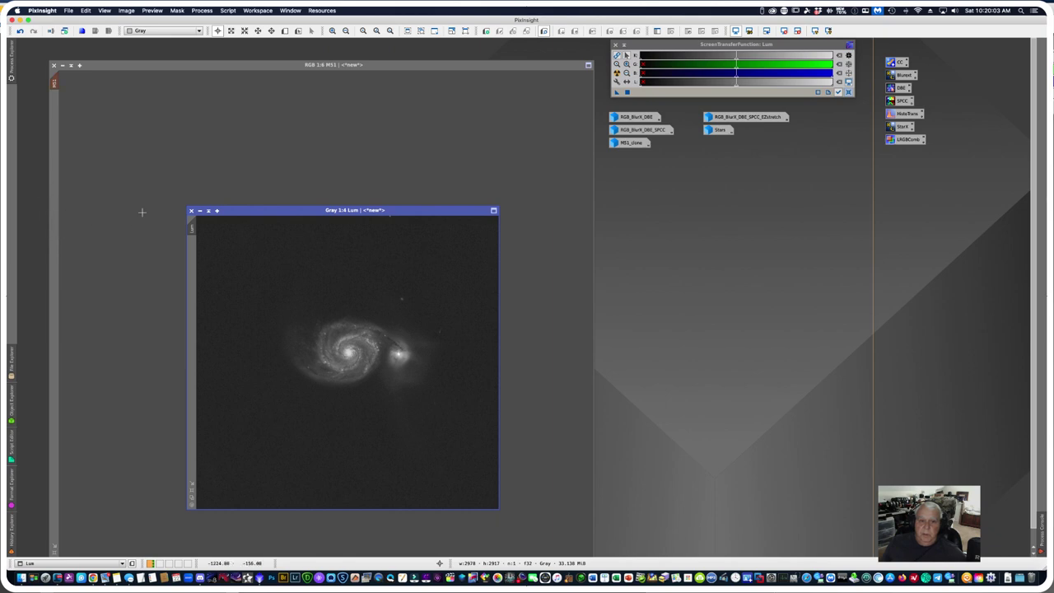
{"action": "left_click", "coordinate": [200, 211]}
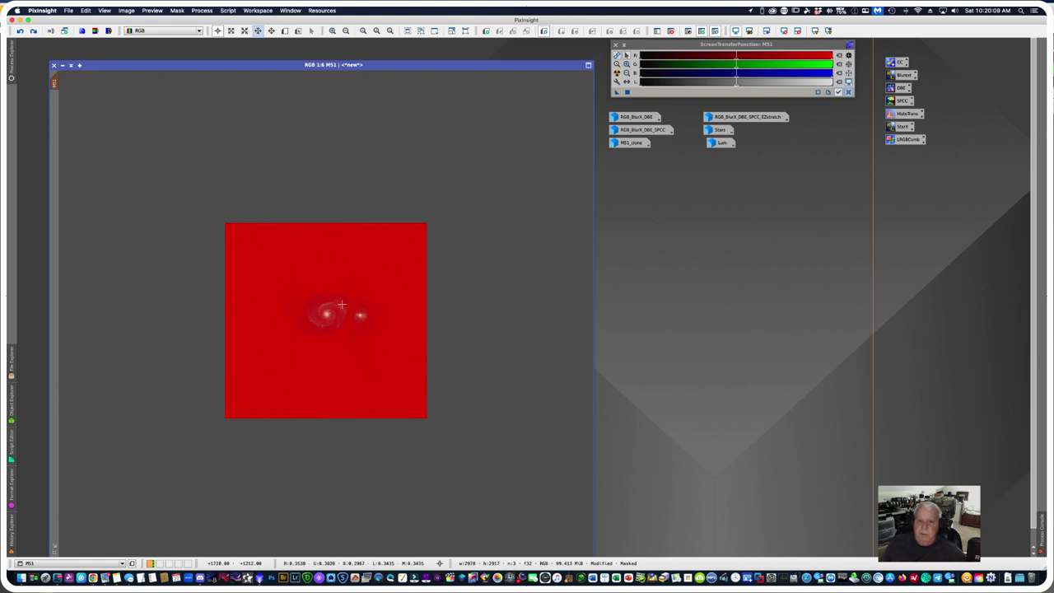
{"action": "scroll", "coordinate": [328, 306], "scroll_direction": "up", "scroll_amount": 4}
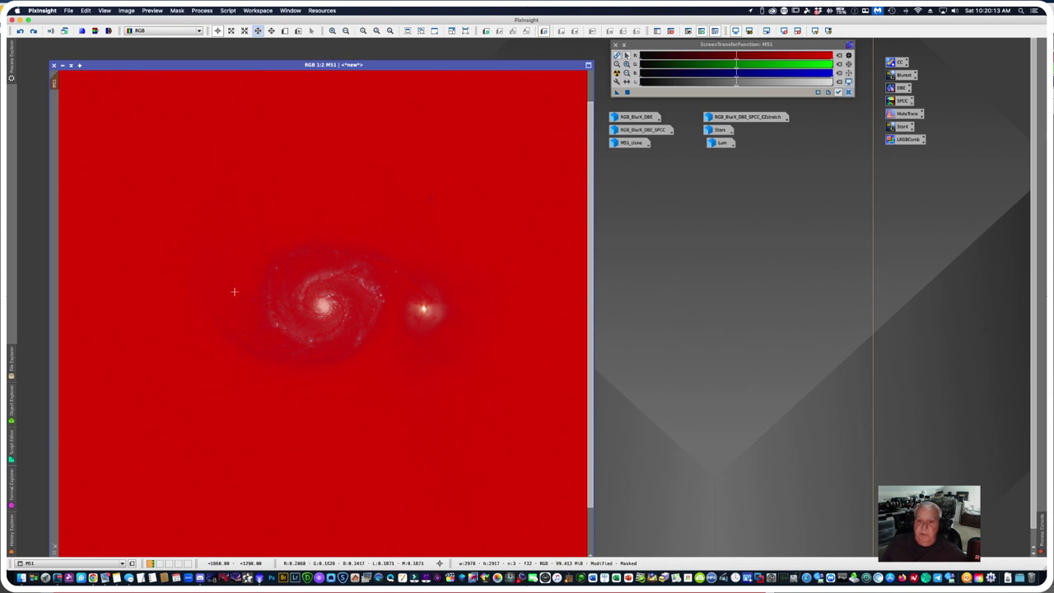
{"action": "left_click", "coordinate": [177, 10]}
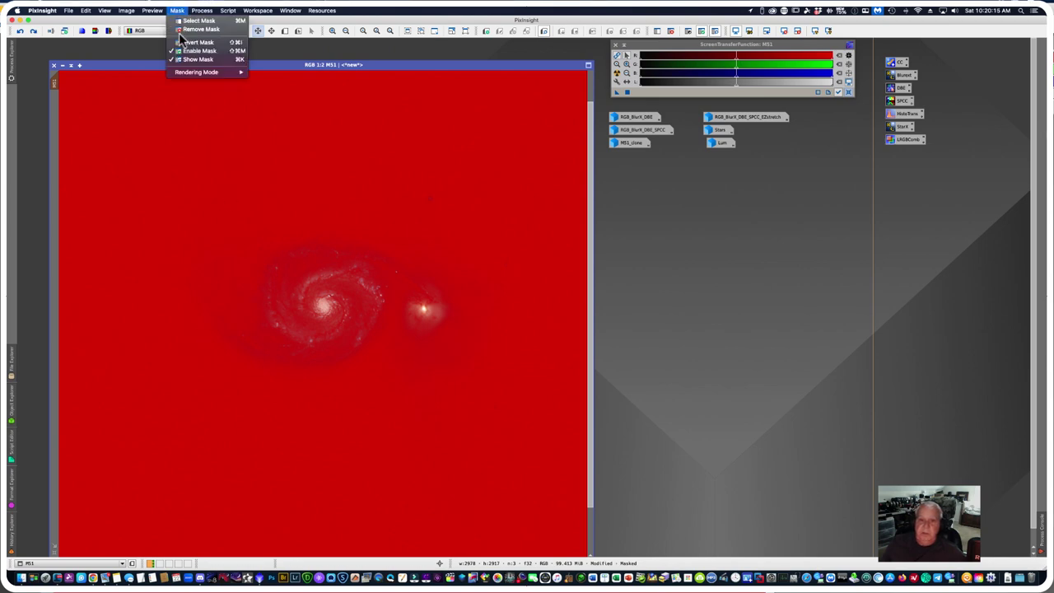
{"action": "left_click", "coordinate": [185, 60]}
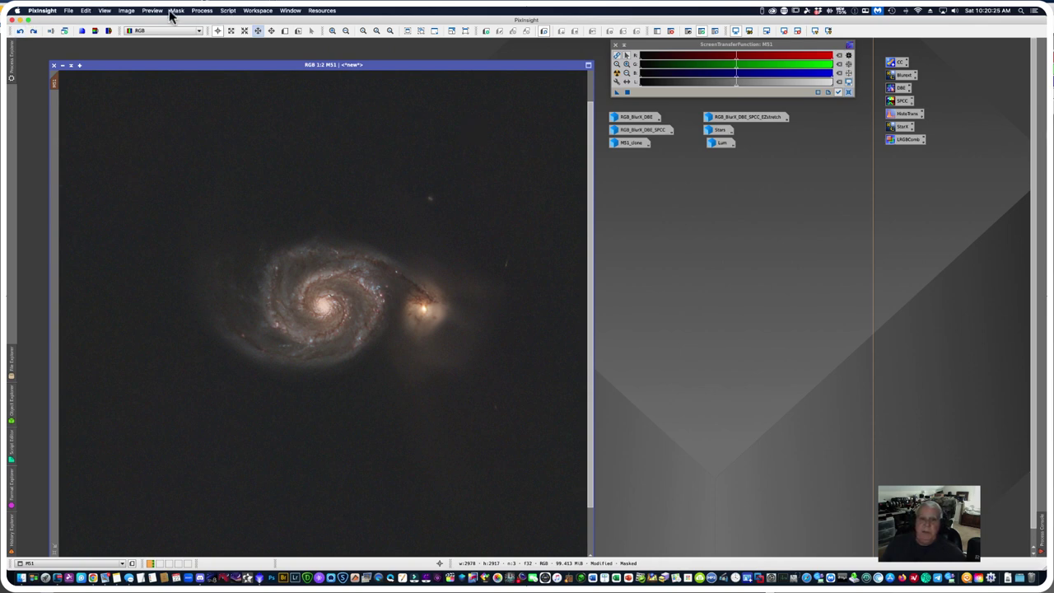
Step: Reopen ColorSaturation with its real-time preview and apply the existing blue-boosting curve to the masked M51 image
{"action": "left_click", "coordinate": [202, 11]}
{"action": "mouse_move", "coordinate": [212, 24]}
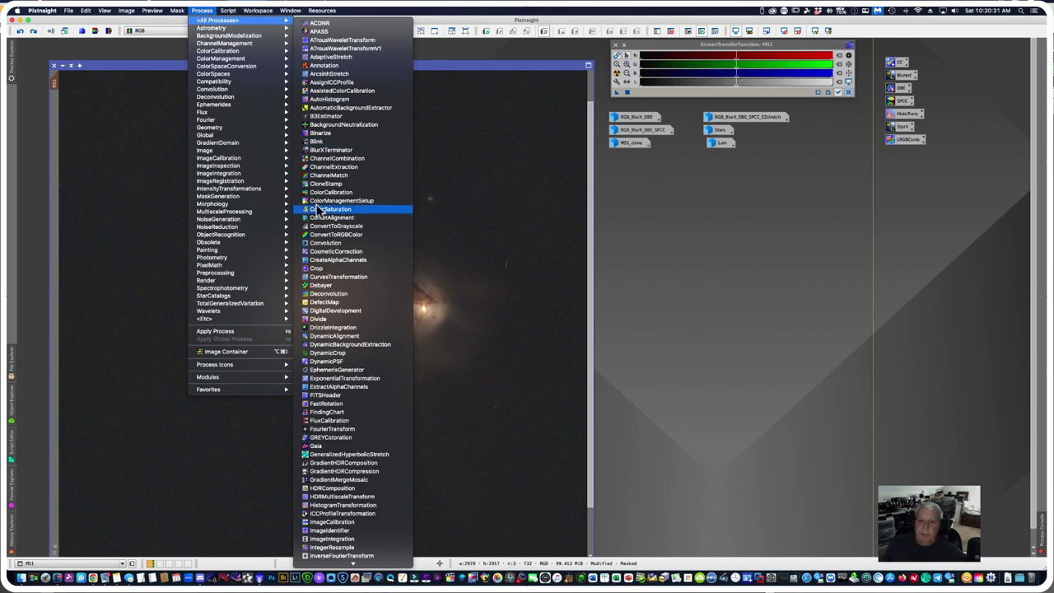
{"action": "left_click", "coordinate": [337, 211]}
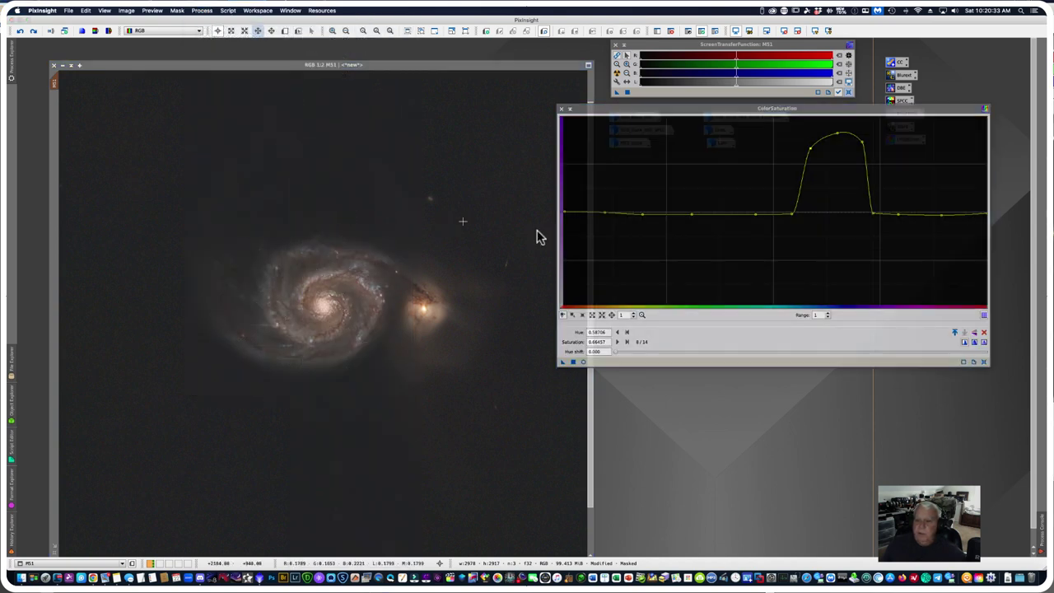
{"action": "left_click", "coordinate": [583, 362]}
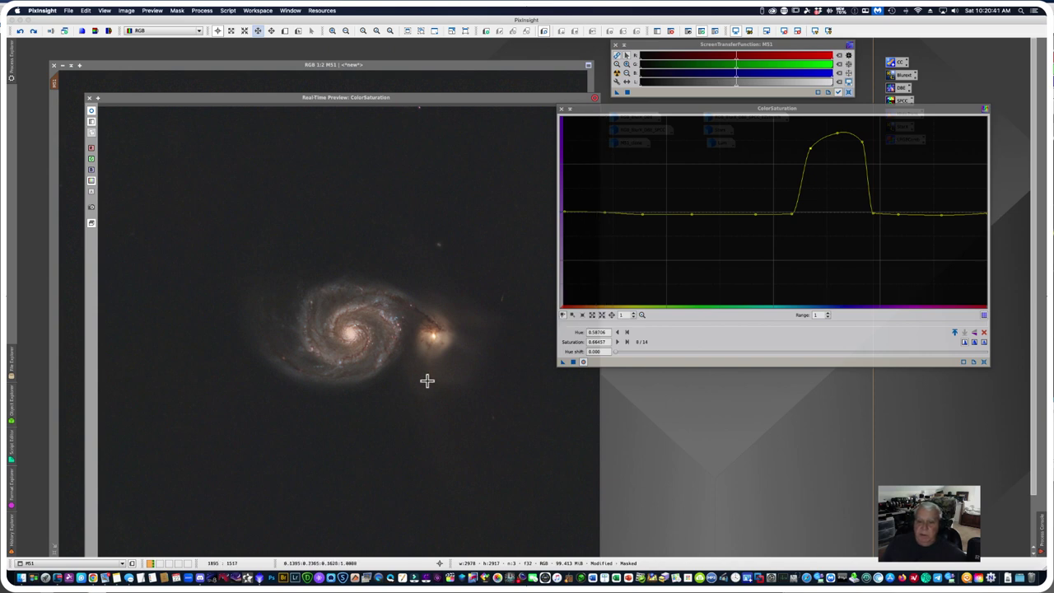
{"action": "left_click", "coordinate": [560, 362]}
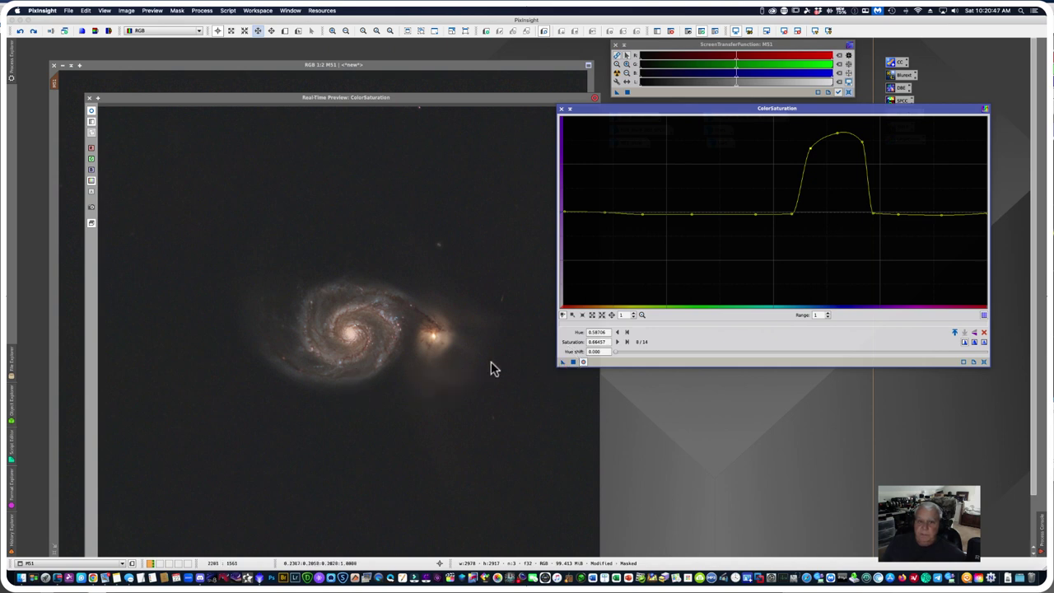
{"action": "left_click", "coordinate": [573, 363]}
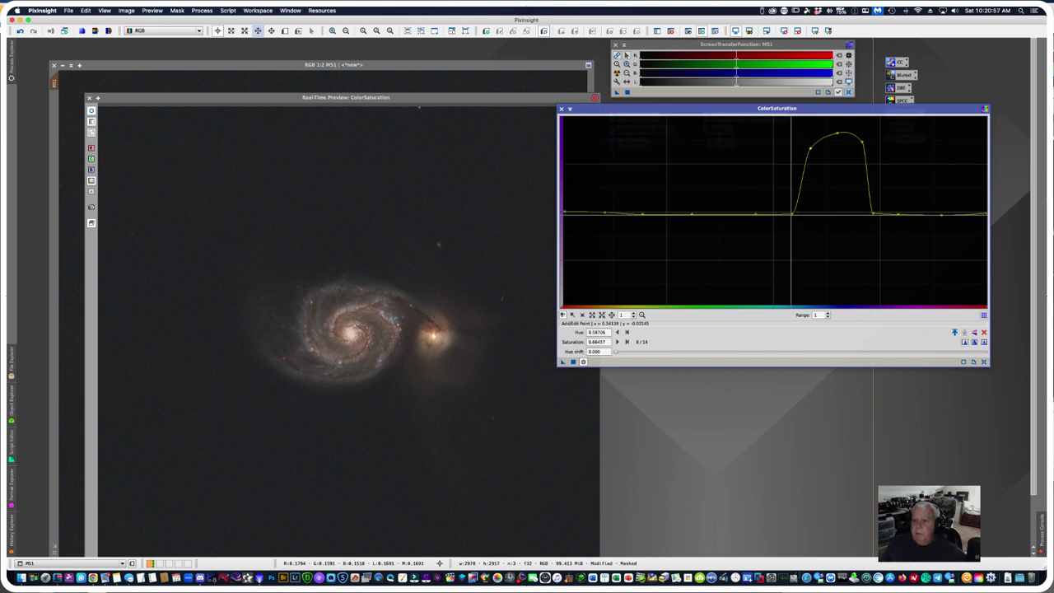
Step: Anchor the ColorSaturation curve near hue 0.50, raise it at about 0.54 and to about 0.87 at hue 0.59, and apply it to M51
{"action": "left_click", "coordinate": [776, 212]}
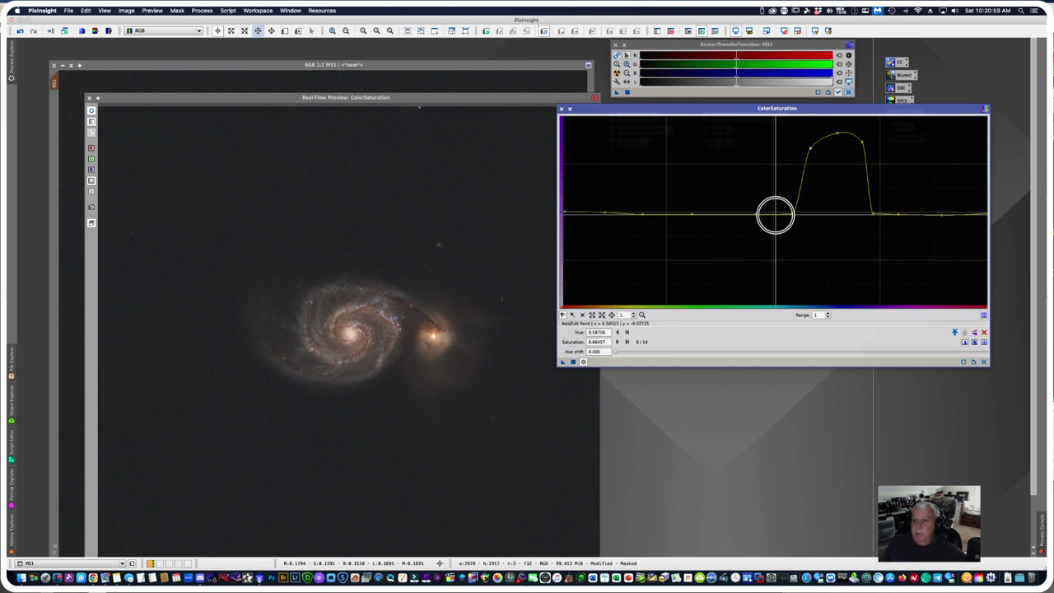
{"action": "left_click", "coordinate": [792, 205]}
{"action": "left_click_drag", "start_coordinate": [792, 205], "coordinate": [811, 129]}
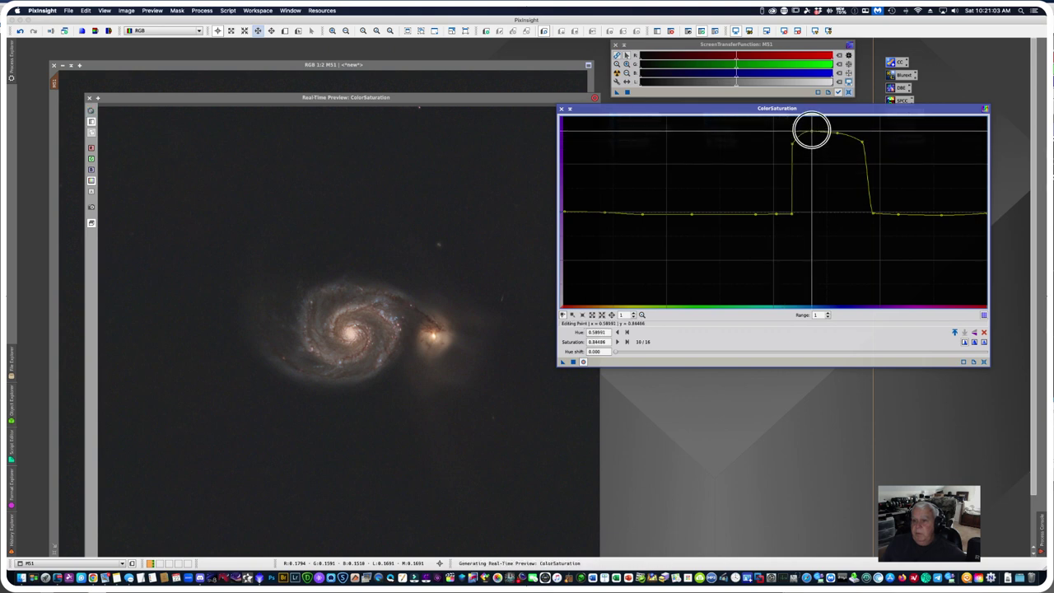
{"action": "left_click", "coordinate": [573, 361]}
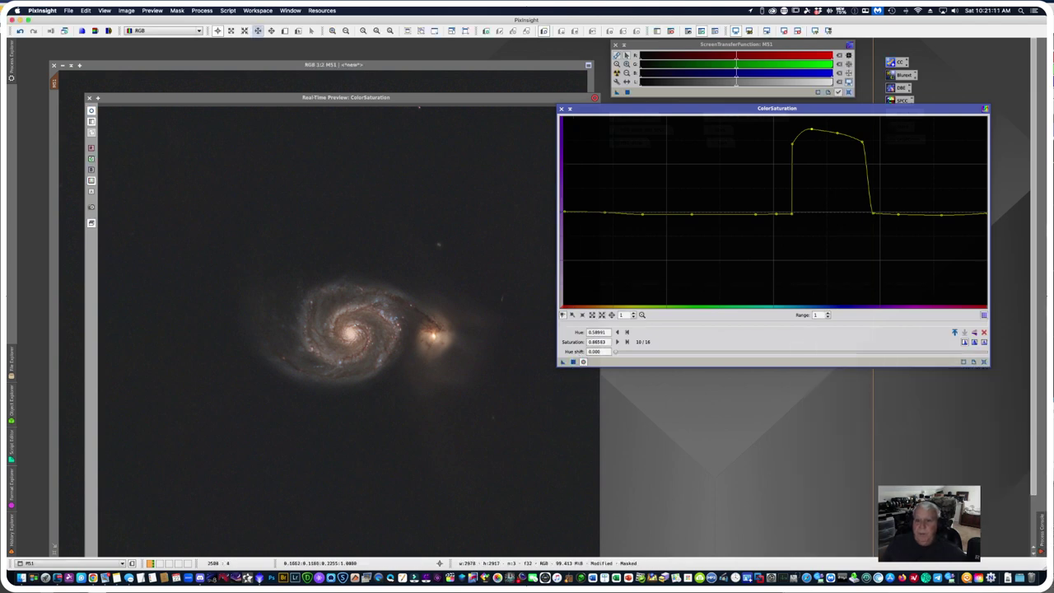
Step: Close ColorSaturation and its real-time preview, and invert the mask on M51
{"action": "left_click", "coordinate": [562, 109]}
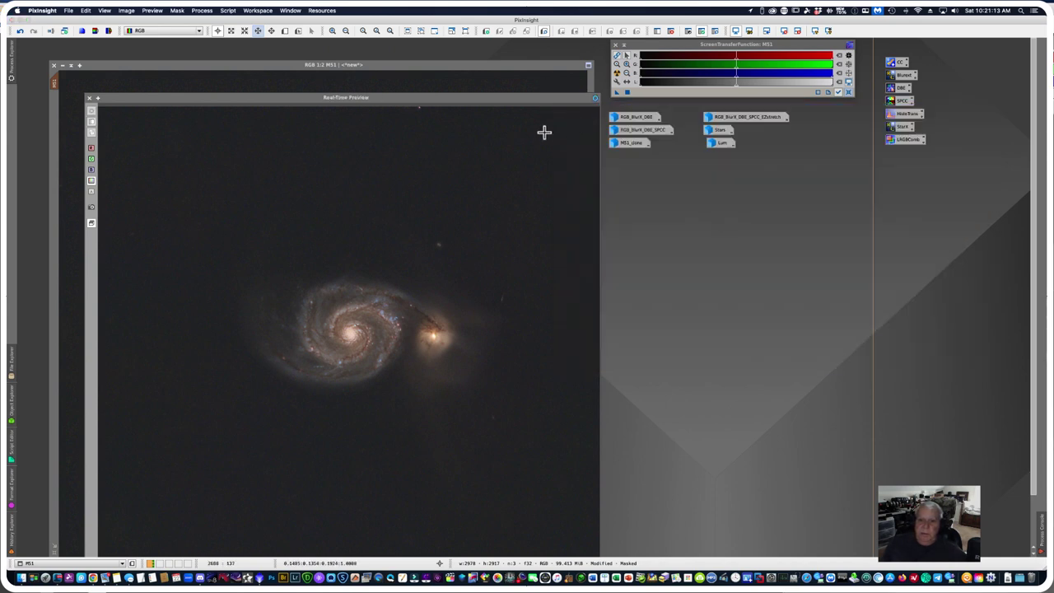
{"action": "left_click", "coordinate": [89, 98]}
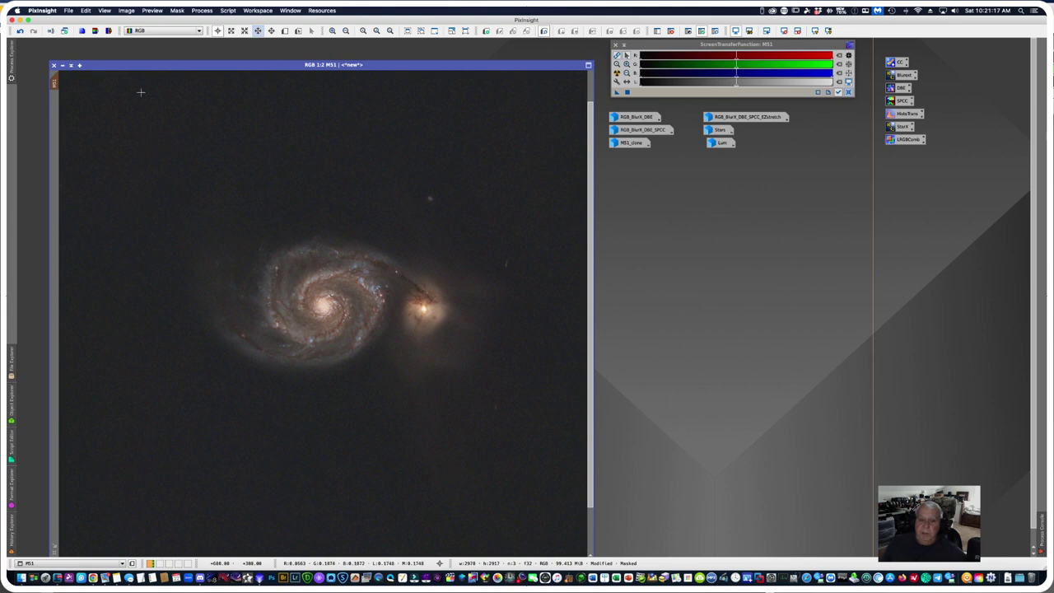
{"action": "left_click", "coordinate": [177, 11]}
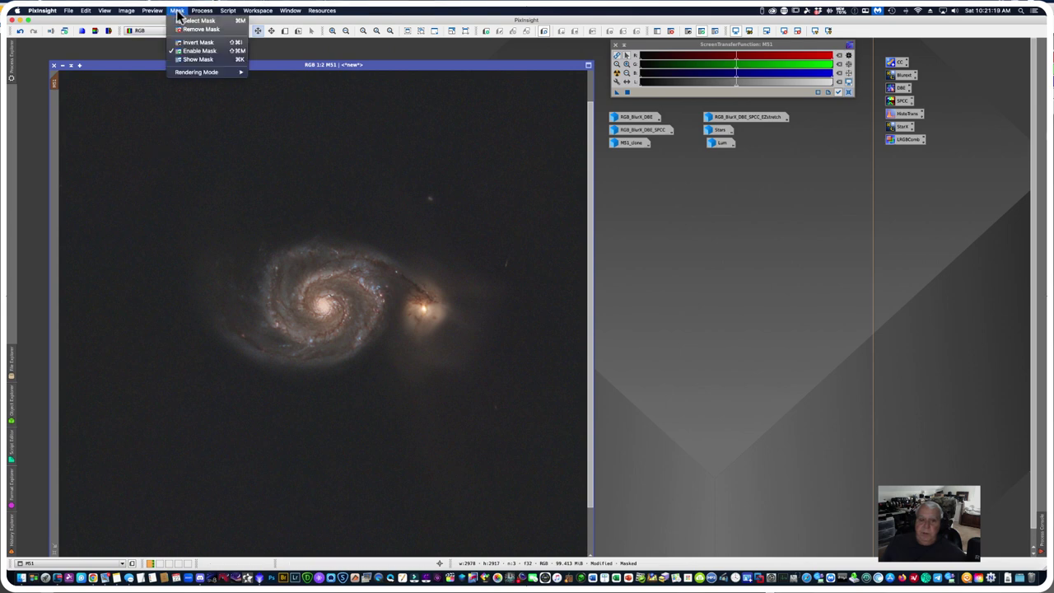
{"action": "left_click", "coordinate": [189, 43]}
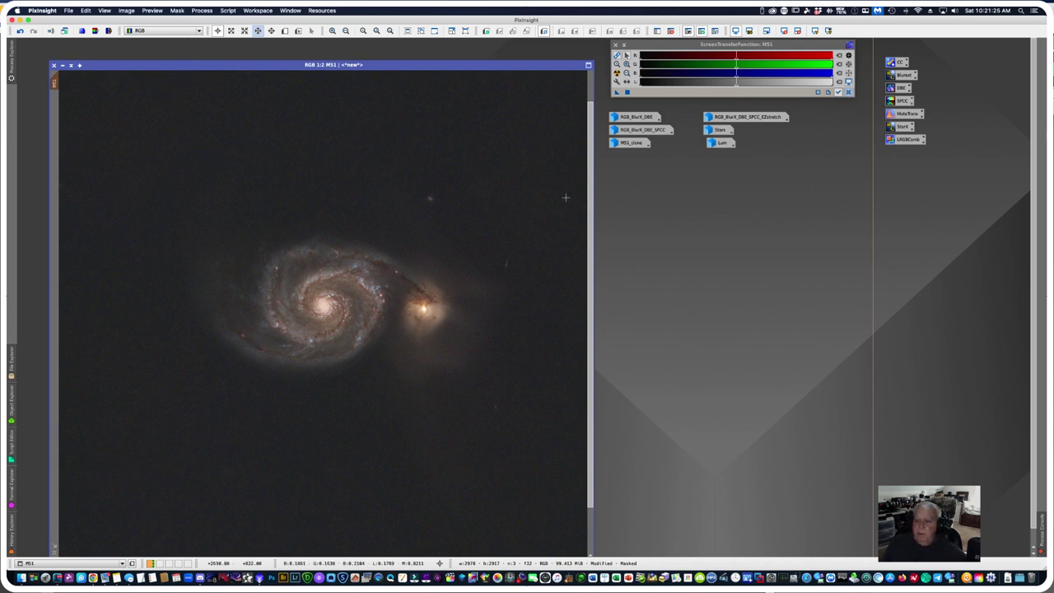
Step: Reopen ColorSaturation, save its current settings as a process icon on the workspace, and name the icon ColSaturation
{"action": "left_click", "coordinate": [200, 11]}
{"action": "mouse_move", "coordinate": [211, 24]}
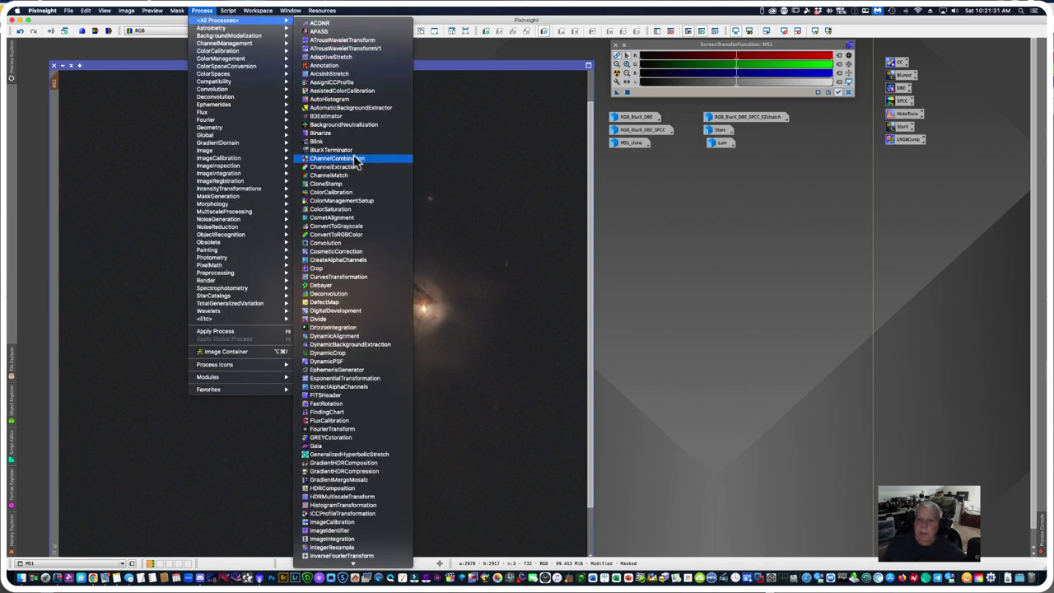
{"action": "left_click", "coordinate": [327, 209]}
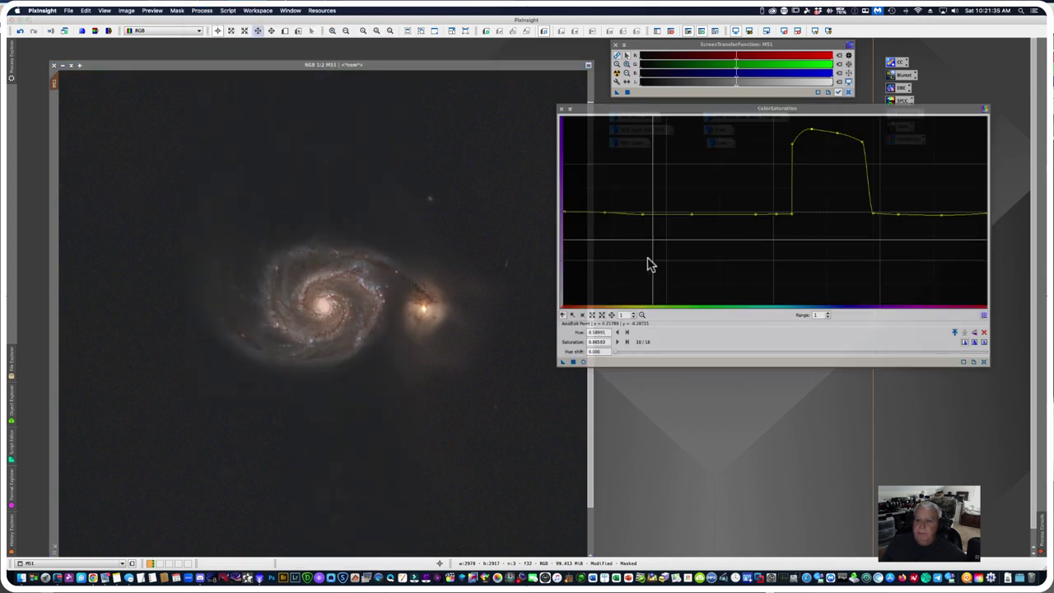
{"action": "left_click", "coordinate": [557, 379]}
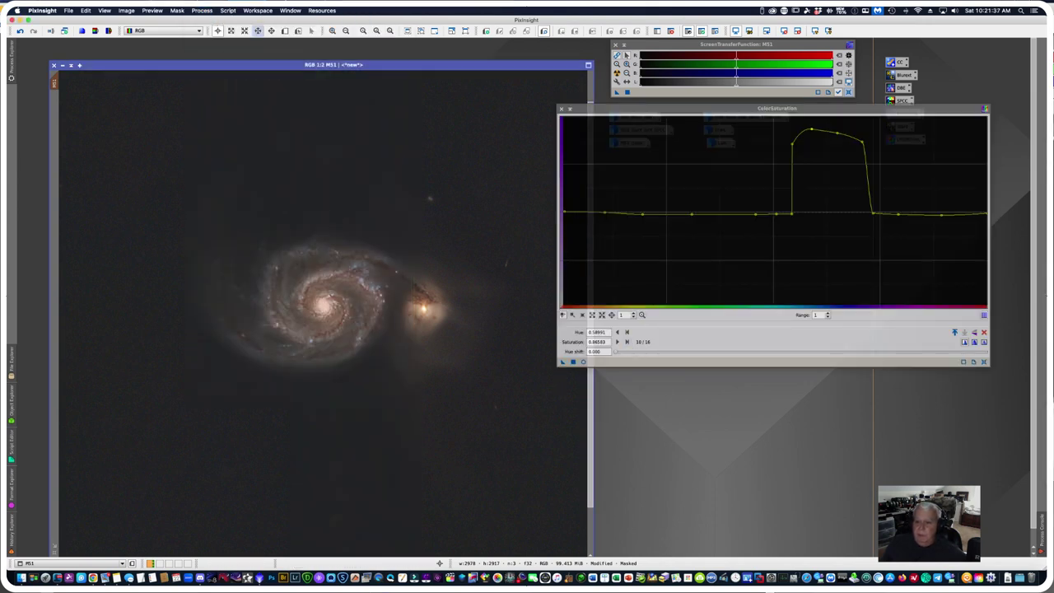
{"action": "left_click_drag", "start_coordinate": [560, 362], "coordinate": [651, 409]}
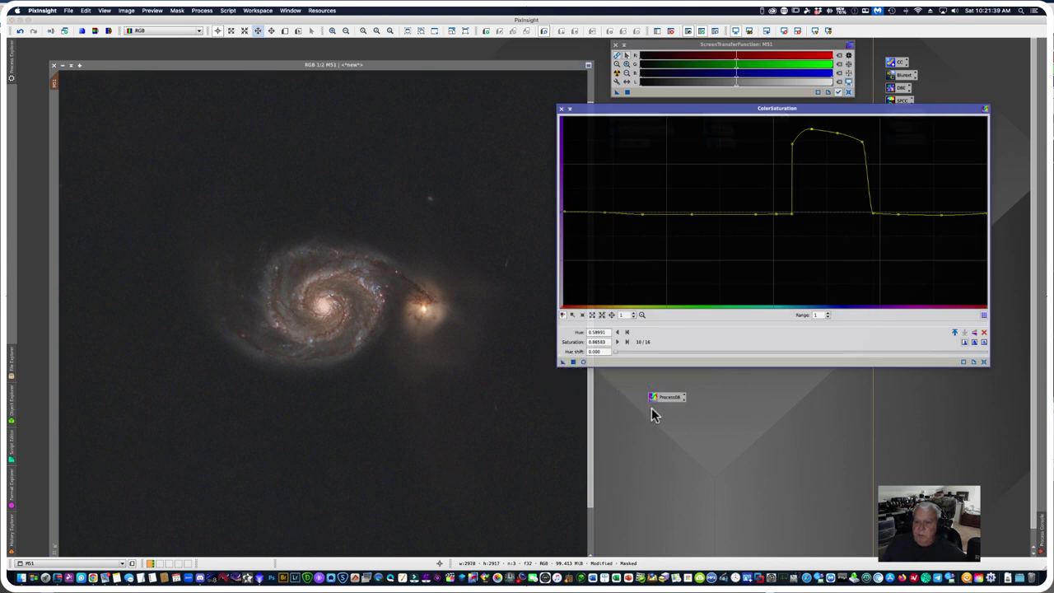
{"action": "right_click", "coordinate": [667, 401]}
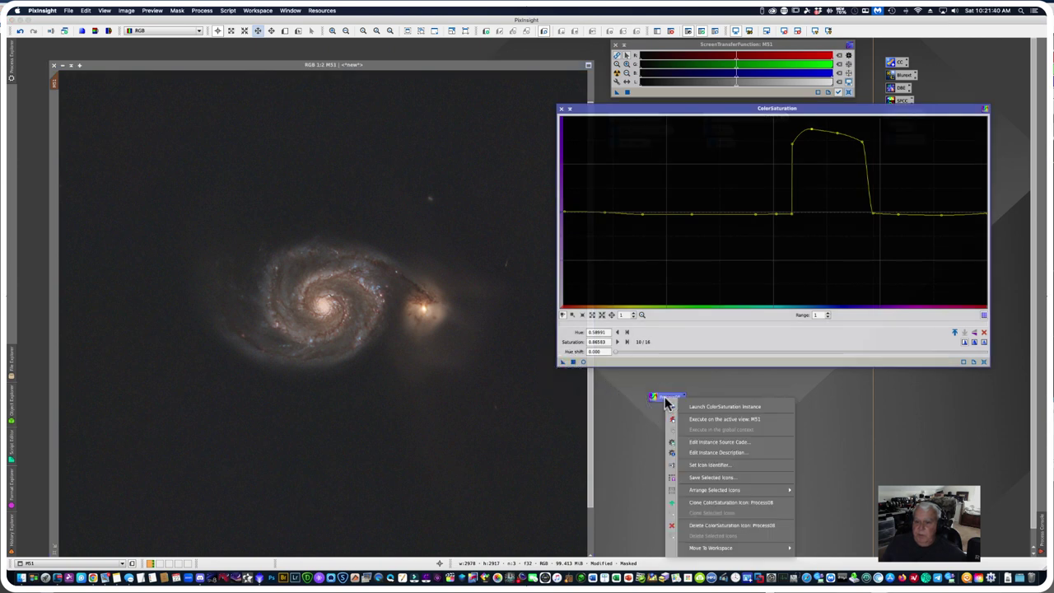
{"action": "left_click", "coordinate": [704, 465]}
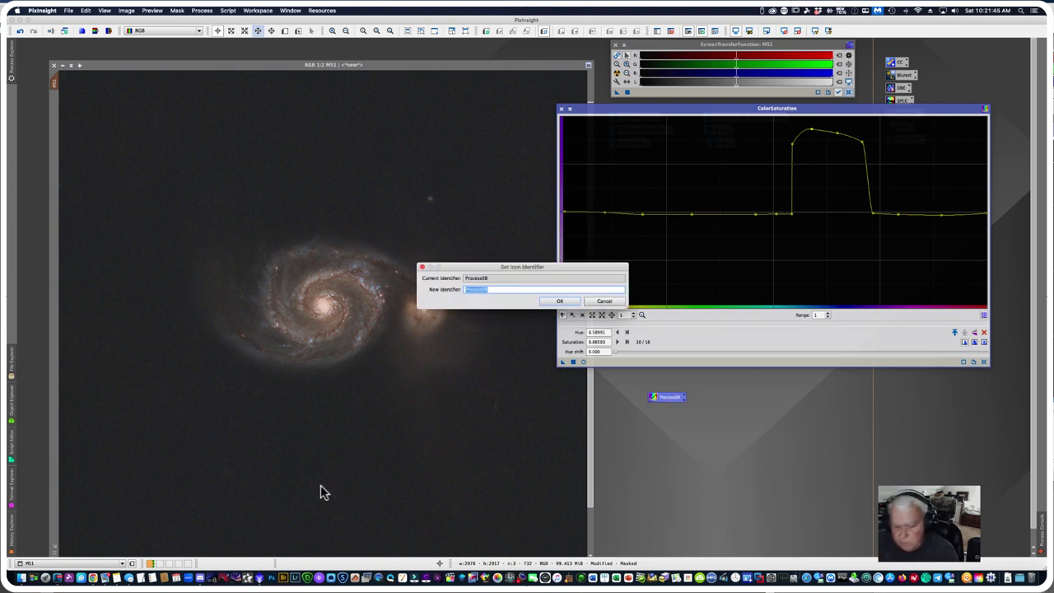
{"action": "type", "text": "ColSat"}
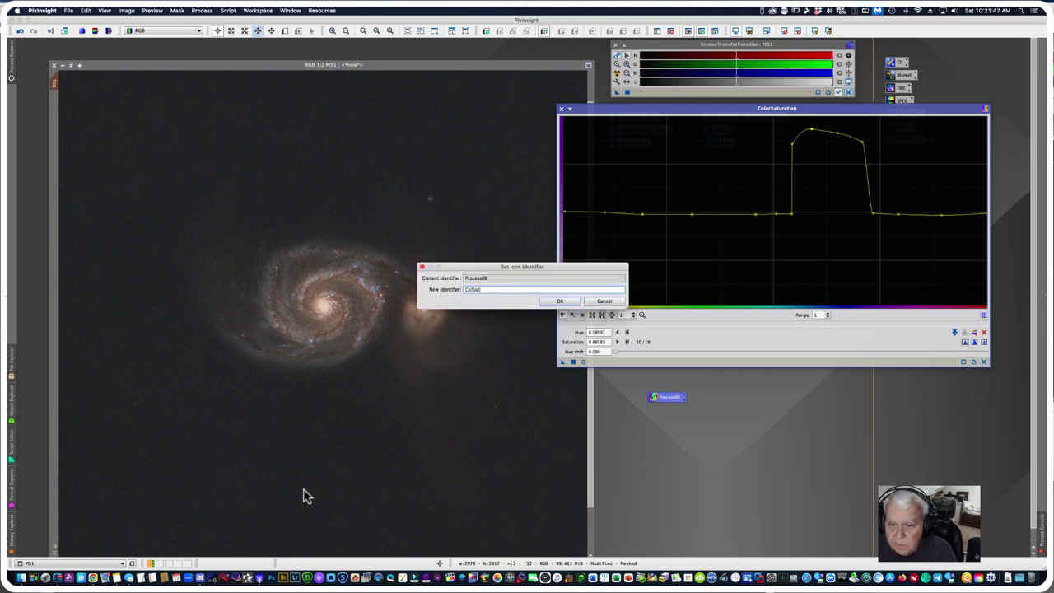
{"action": "type", "text": "uration"}
{"action": "key", "text": "Return"}
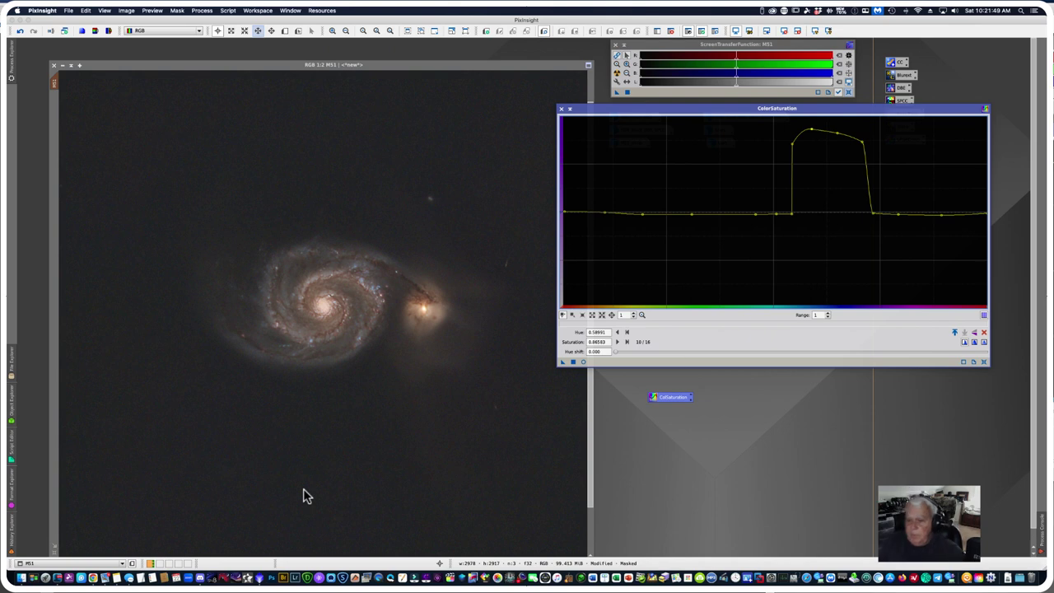
Step: Close ColorSaturation and place the ColSaturation icon below LRGBComb in the column of saved process icons
{"action": "key", "text": "super+minus"}
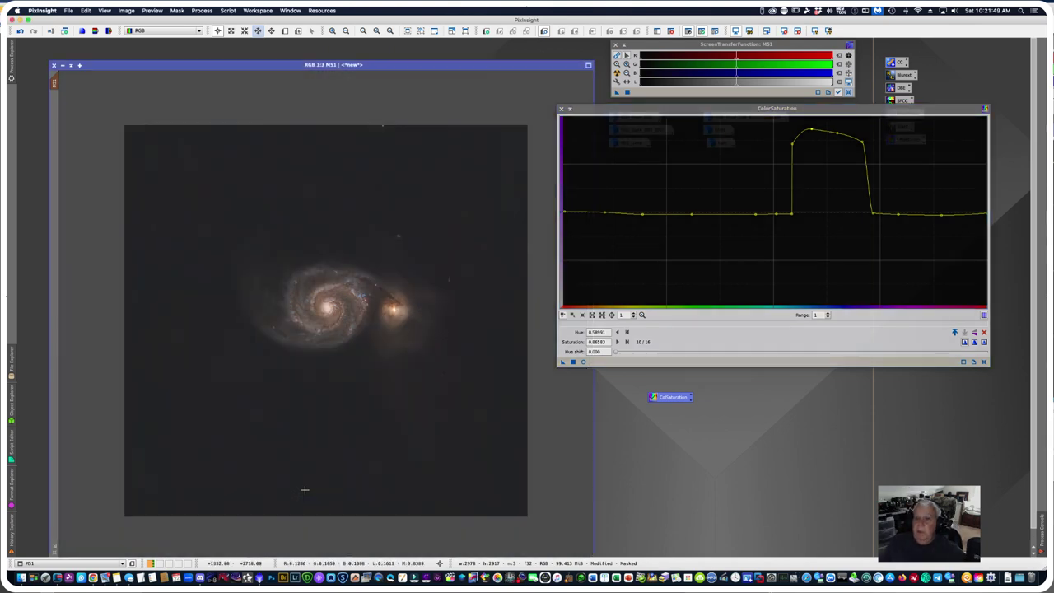
{"action": "left_click", "coordinate": [564, 114]}
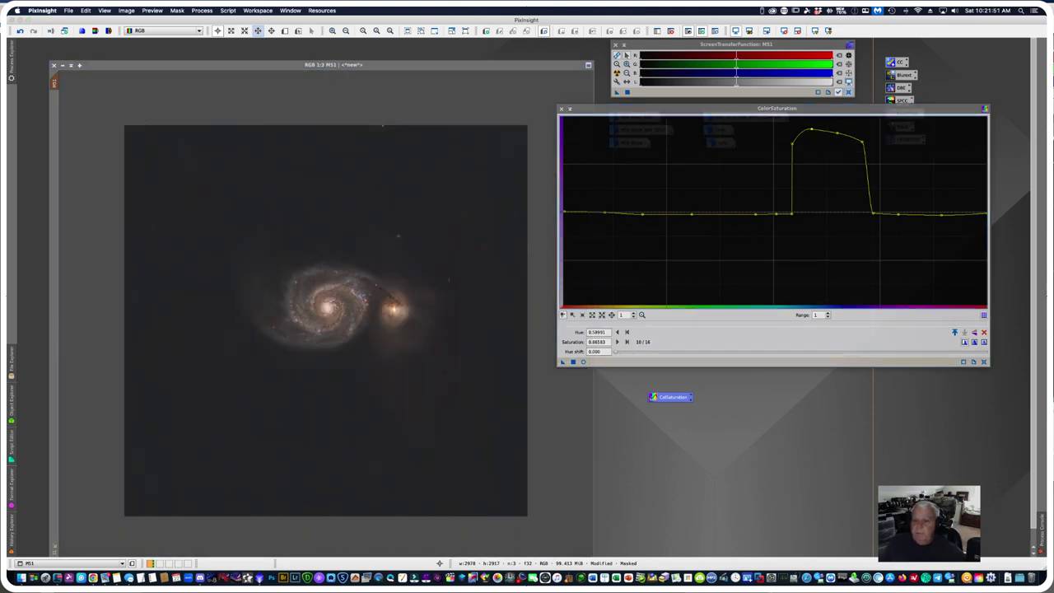
{"action": "left_click", "coordinate": [562, 108]}
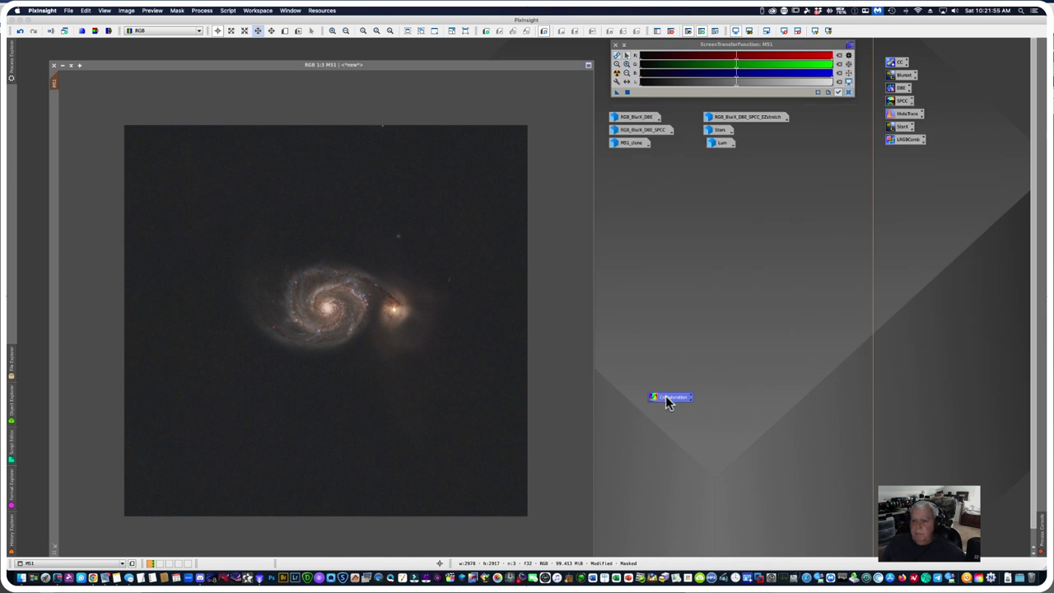
{"action": "left_click_drag", "start_coordinate": [667, 400], "coordinate": [906, 160]}
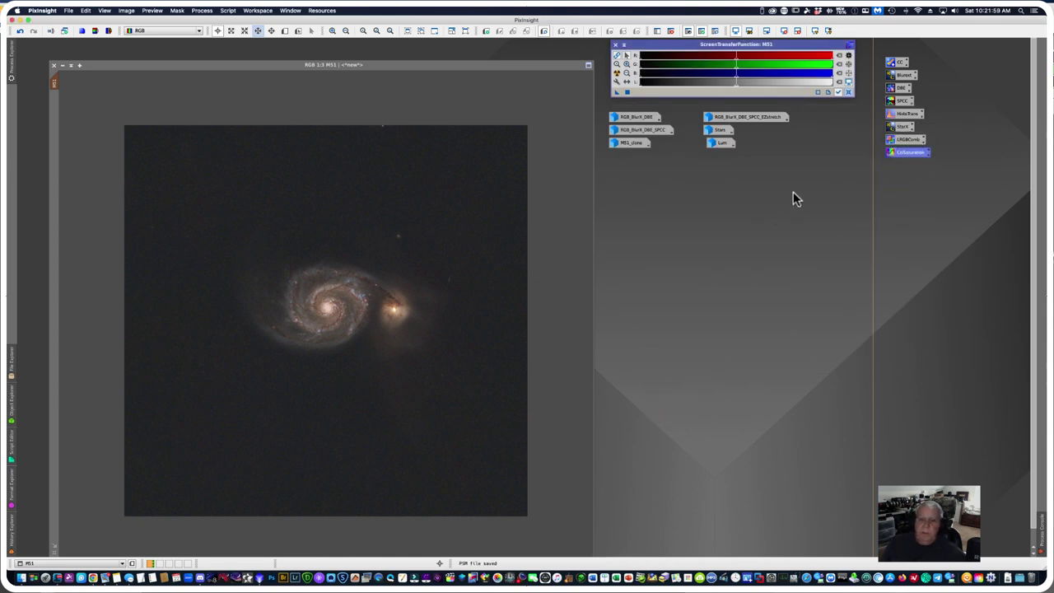
Step: Open the CurvesTransformation process and turn on its real-time preview for M51
{"action": "left_click", "coordinate": [203, 11]}
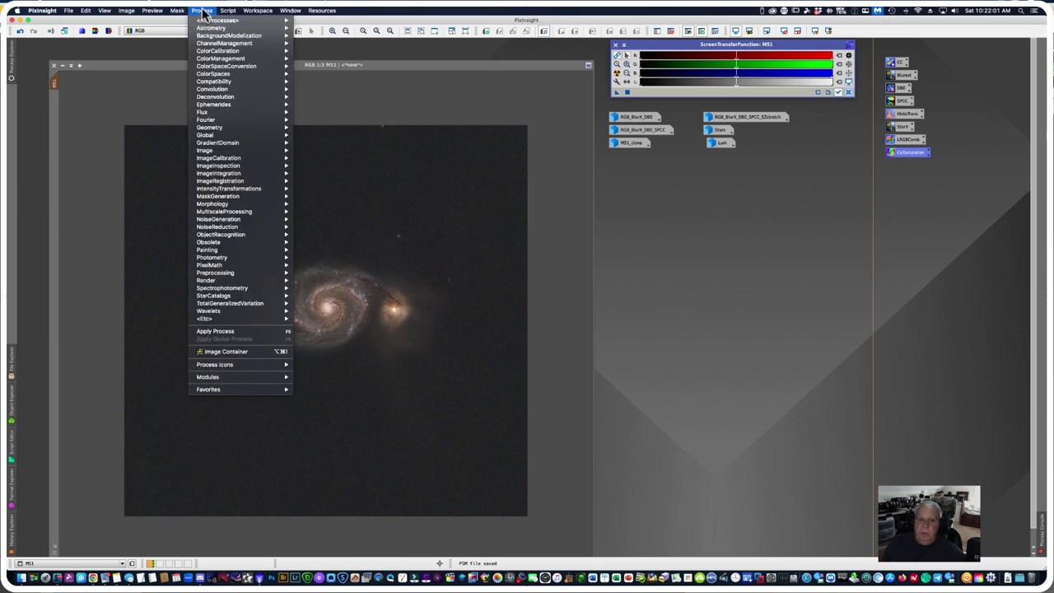
{"action": "mouse_move", "coordinate": [208, 51]}
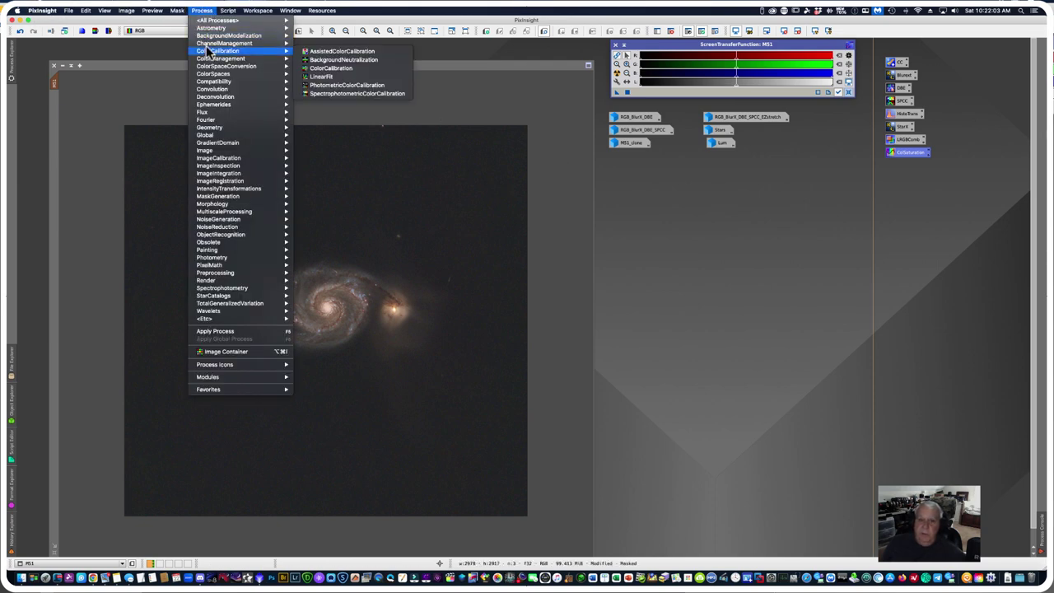
{"action": "mouse_move", "coordinate": [222, 21]}
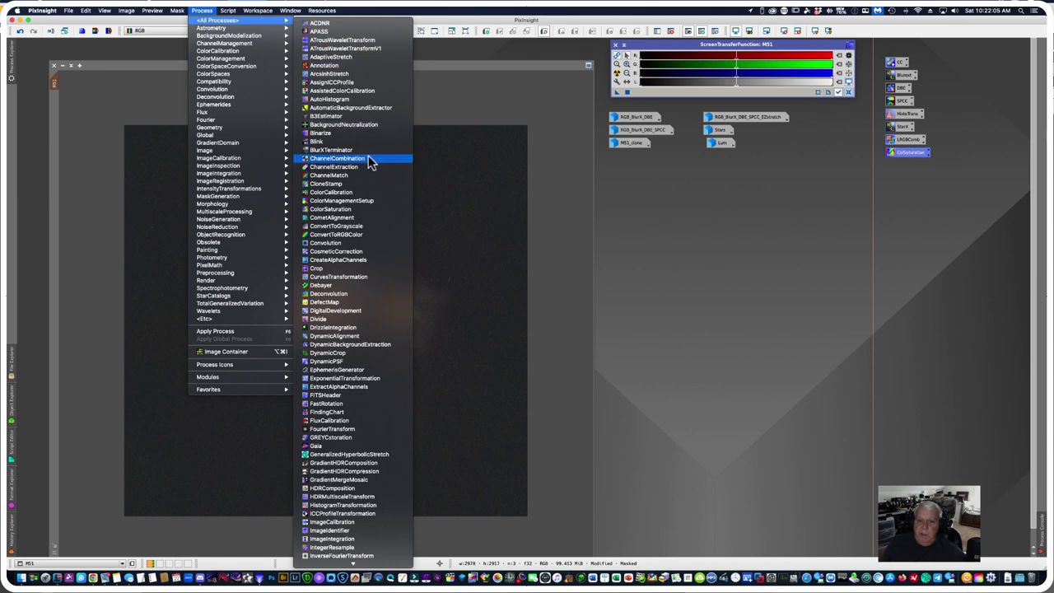
{"action": "left_click", "coordinate": [328, 276]}
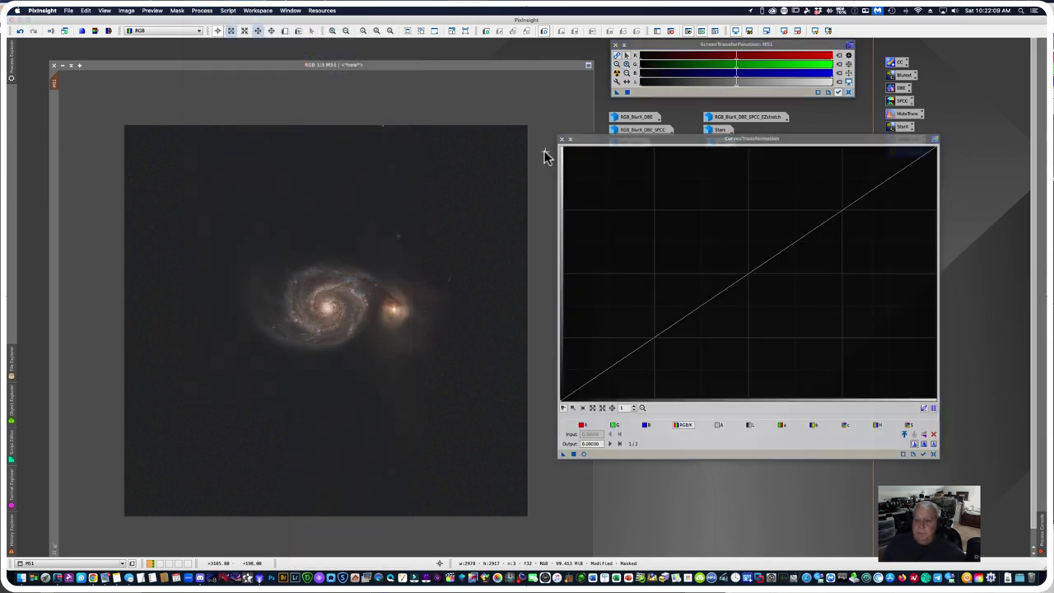
{"action": "left_click", "coordinate": [583, 453]}
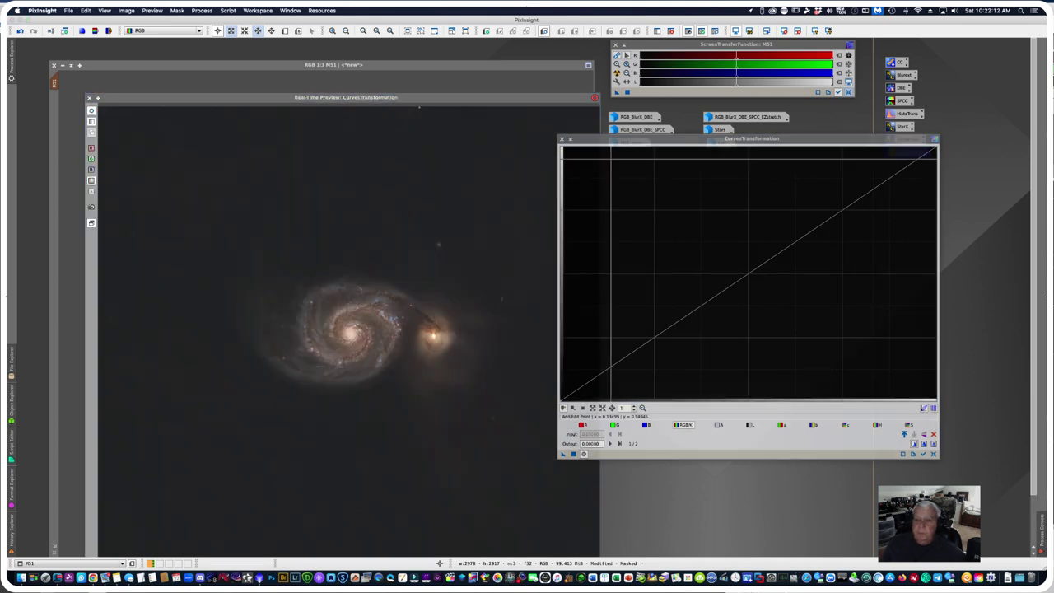
Step: Try darkening the background by lowering the middle of the RGB/K curve to about input 0.51, output 0.40
{"action": "left_click_drag", "start_coordinate": [597, 139], "coordinate": [619, 124]}
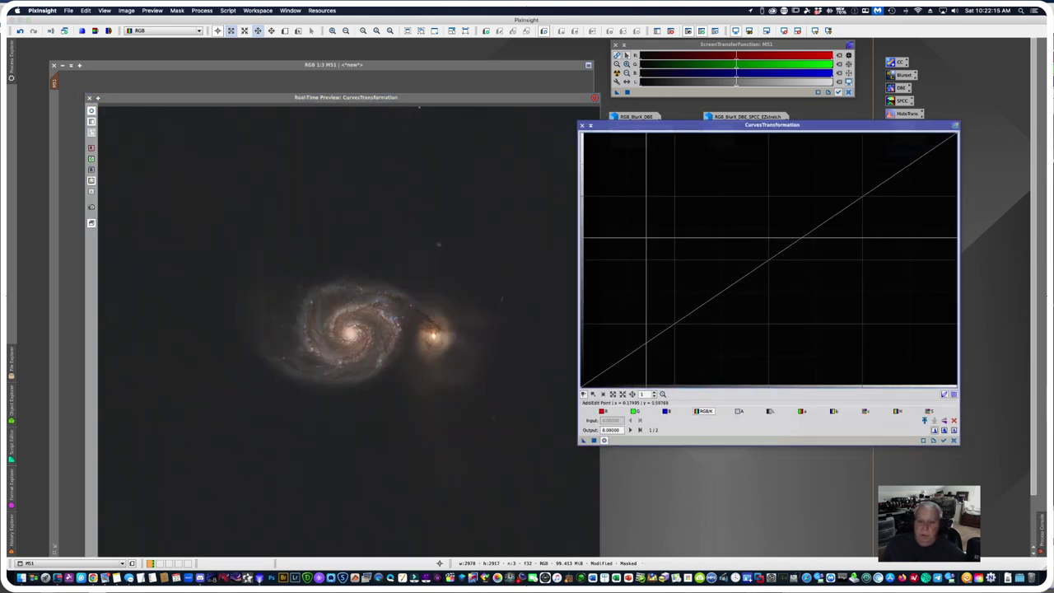
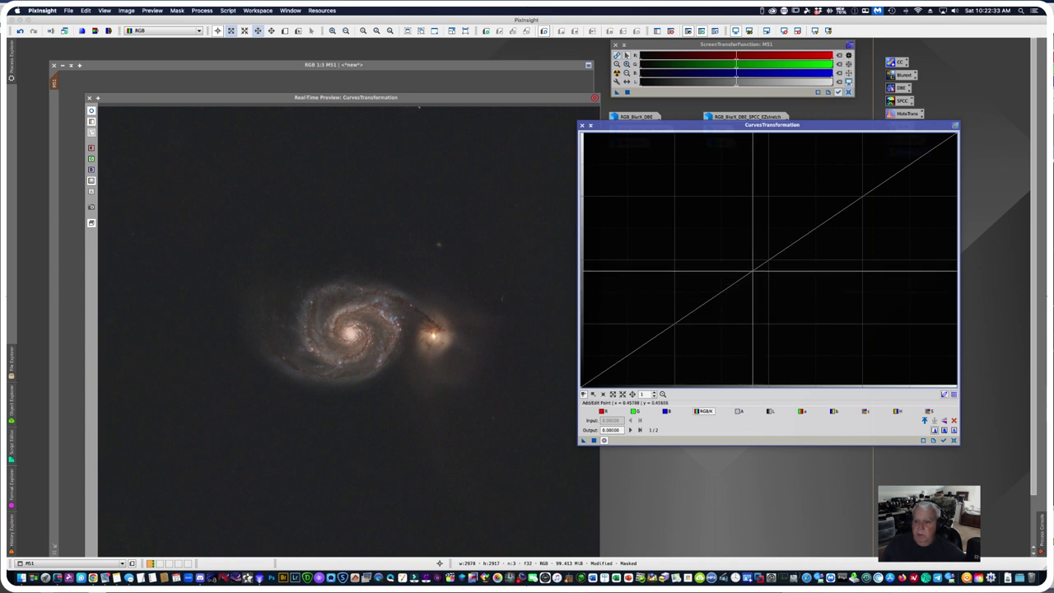
{"action": "left_click", "coordinate": [752, 270]}
{"action": "left_click_drag", "start_coordinate": [753, 271], "coordinate": [771, 285]}
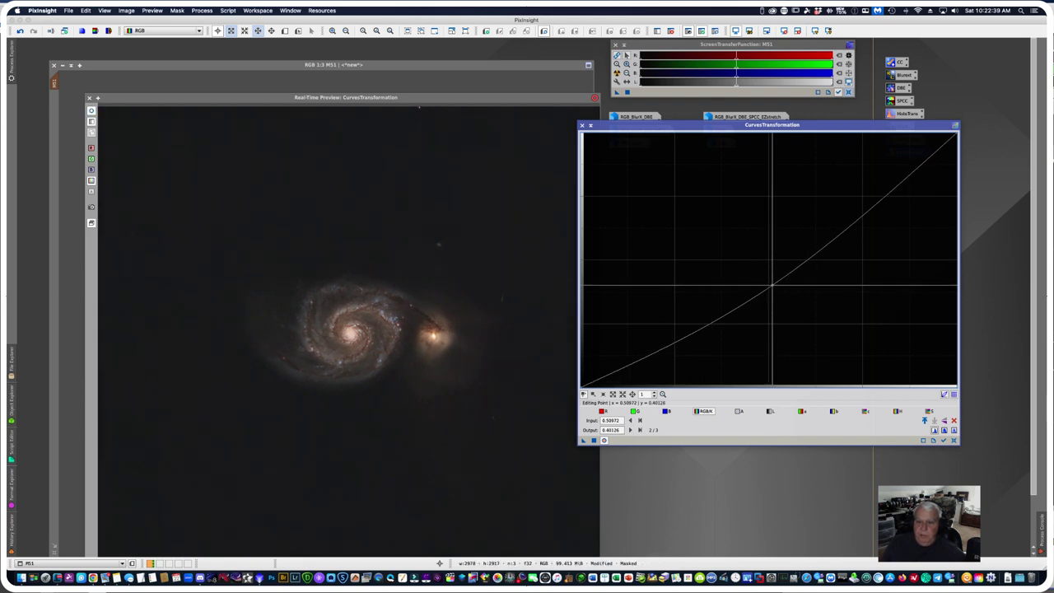
Step: Invert the mask on M51 and try brightening the galaxy with the RGB/K curve point at about input 0.41, output 0.48
{"action": "left_click", "coordinate": [177, 11]}
{"action": "left_click", "coordinate": [192, 43]}
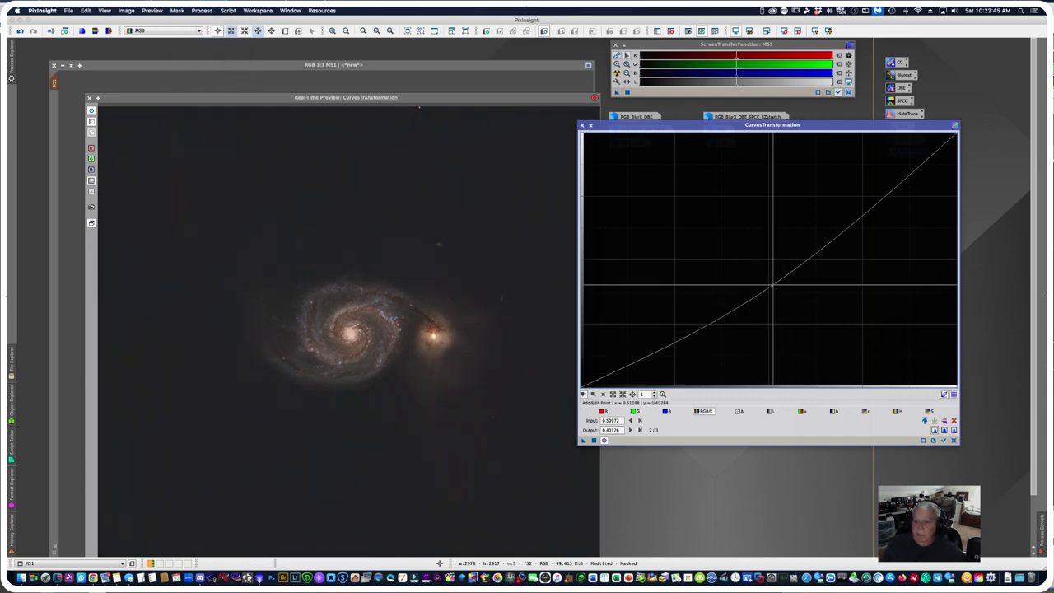
{"action": "left_click_drag", "start_coordinate": [772, 285], "coordinate": [734, 266]}
Step: Invert the M51 mask back, try a second point on the RGB/K curve, and reset the curves
{"action": "left_click", "coordinate": [153, 11]}
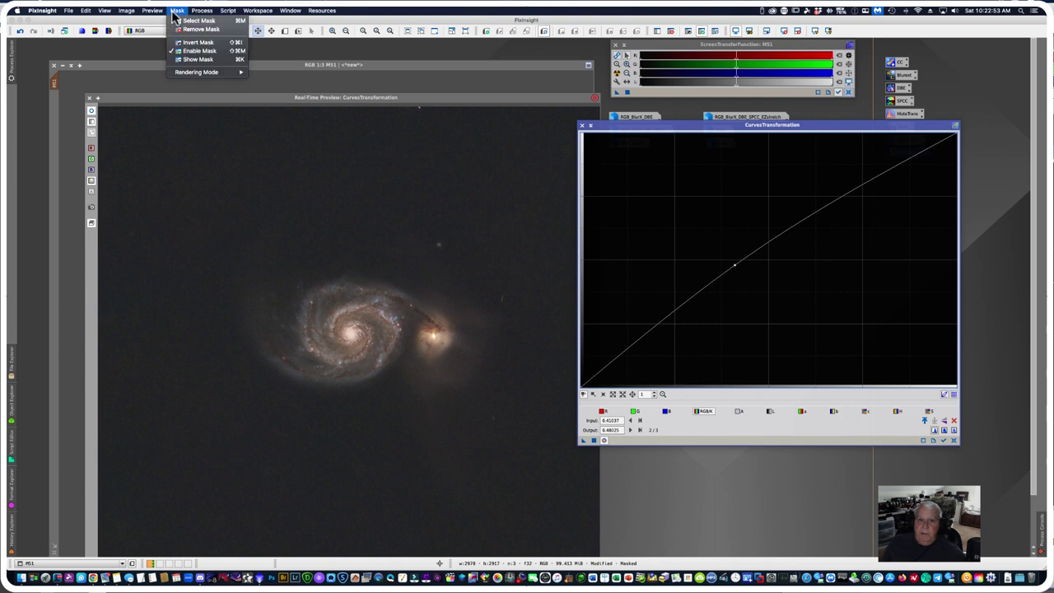
{"action": "left_click", "coordinate": [185, 46]}
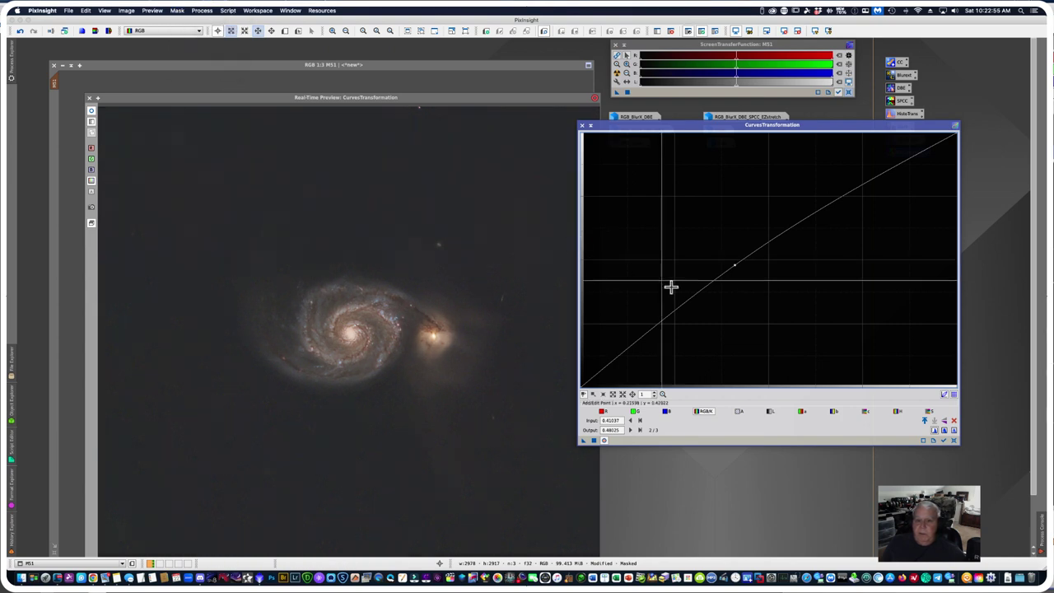
{"action": "left_click_drag", "start_coordinate": [736, 264], "coordinate": [747, 262]}
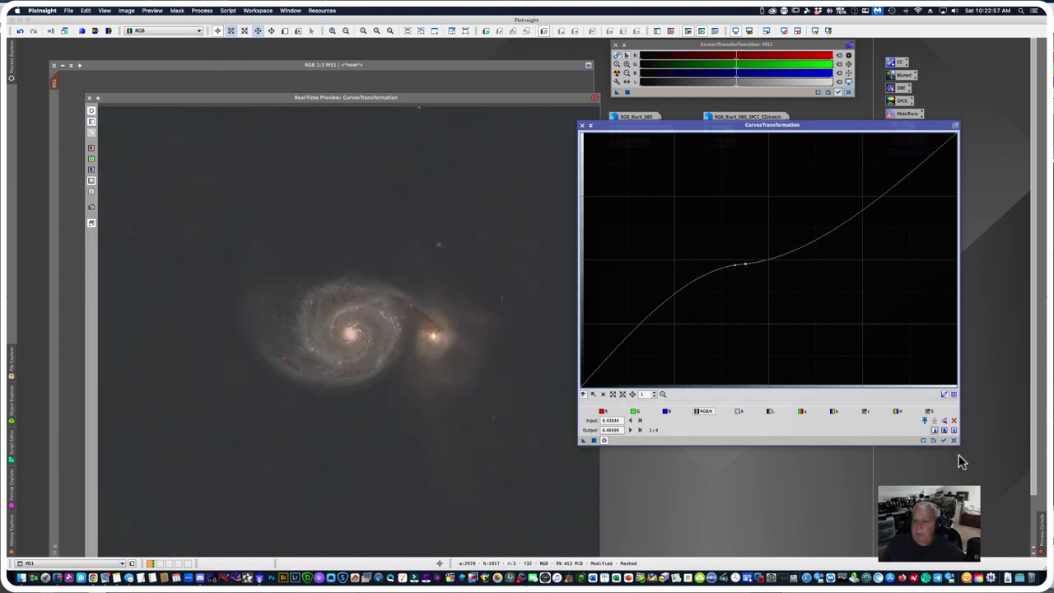
{"action": "left_click", "coordinate": [953, 440]}
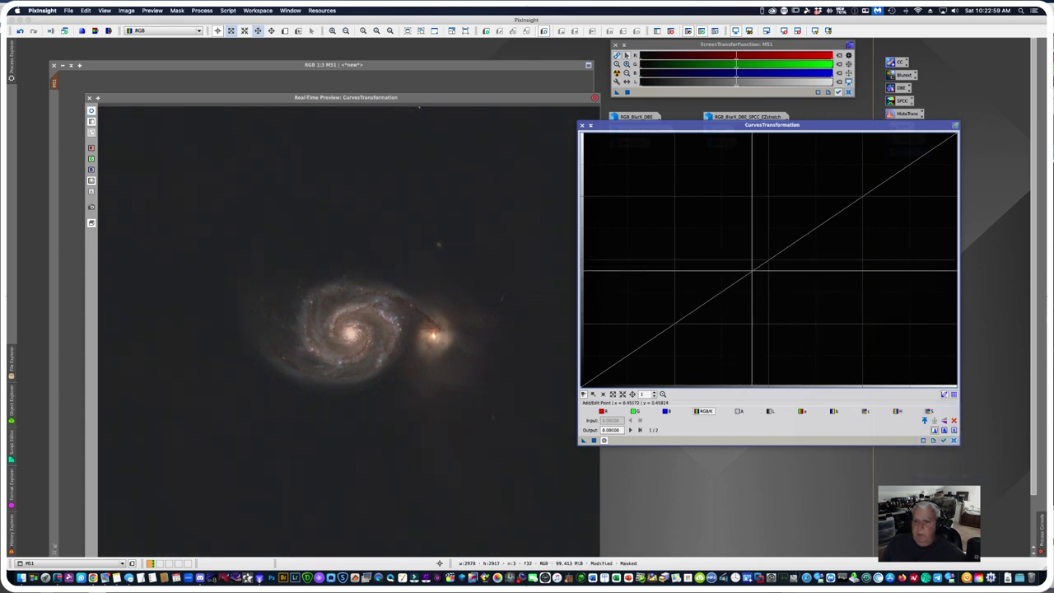
Step: Lower the RGB/K curve slightly to about input 0.48, output 0.43, and invert the mask on M51
{"action": "left_click_drag", "start_coordinate": [758, 277], "coordinate": [760, 280]}
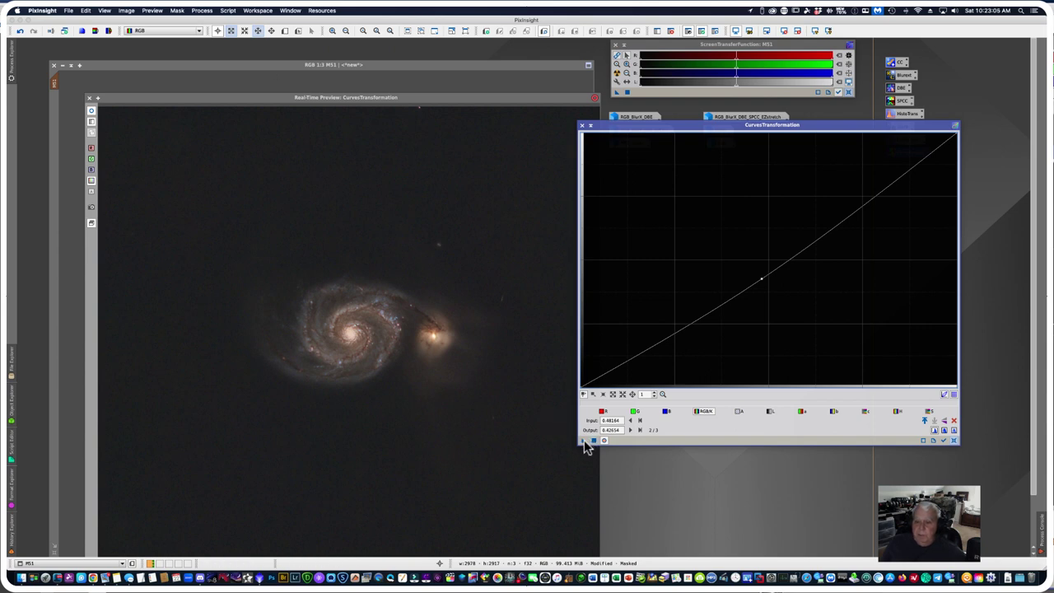
{"action": "left_click", "coordinate": [183, 10]}
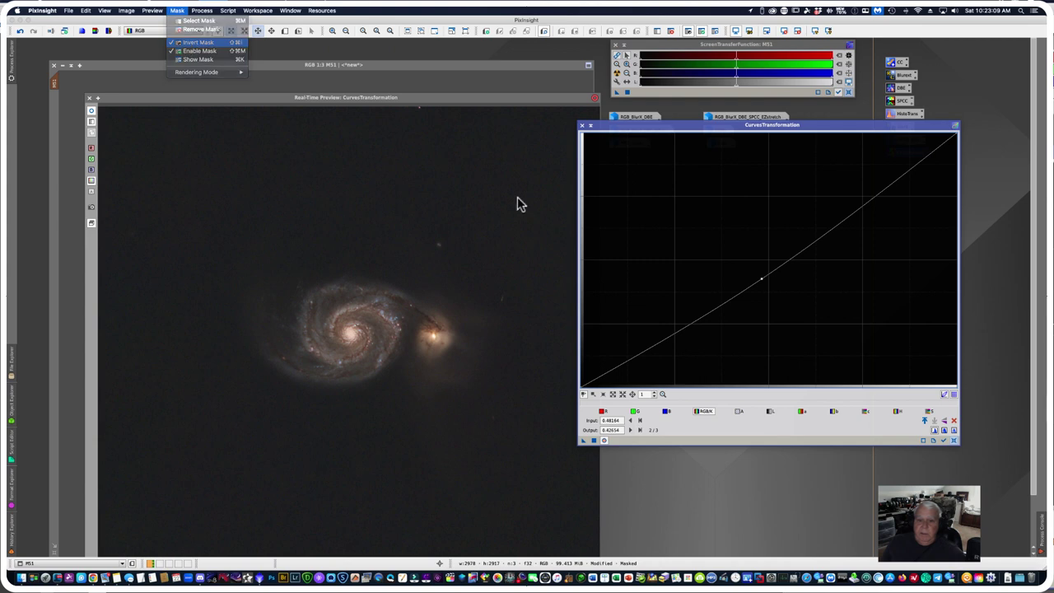
Step: Raise the RGB/K curve point to about input 0.42, output 0.48, and apply CurvesTransformation to M51
{"action": "left_click", "coordinate": [761, 279]}
{"action": "left_click_drag", "start_coordinate": [761, 278], "coordinate": [739, 265]}
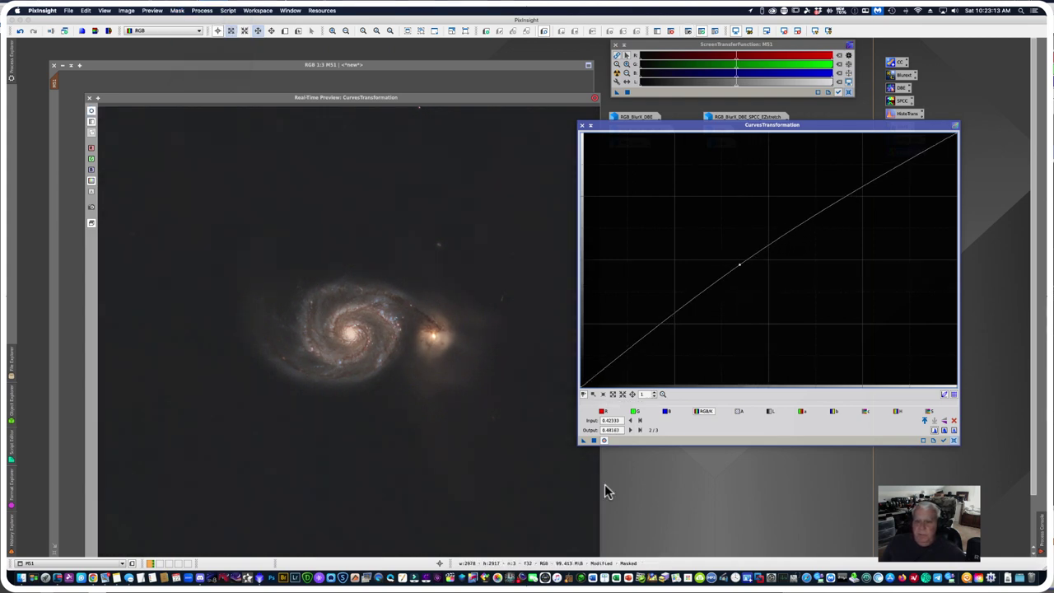
{"action": "left_click", "coordinate": [593, 440]}
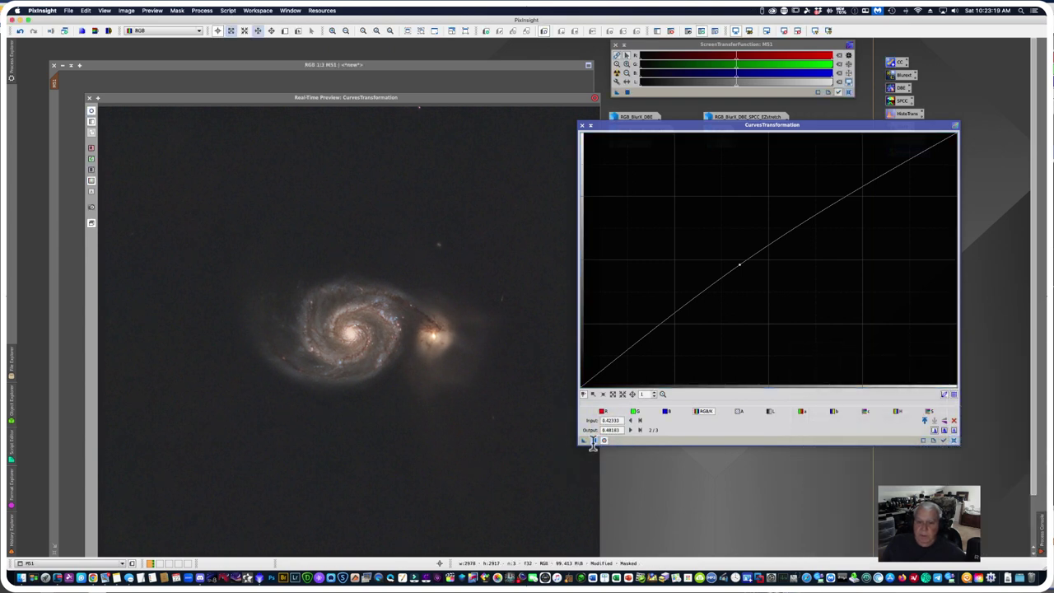
{"action": "left_click", "coordinate": [593, 440]}
Step: Raise the saturation curve to about input 0.37, output 0.46, and apply it to M51
{"action": "left_click", "coordinate": [929, 411]}
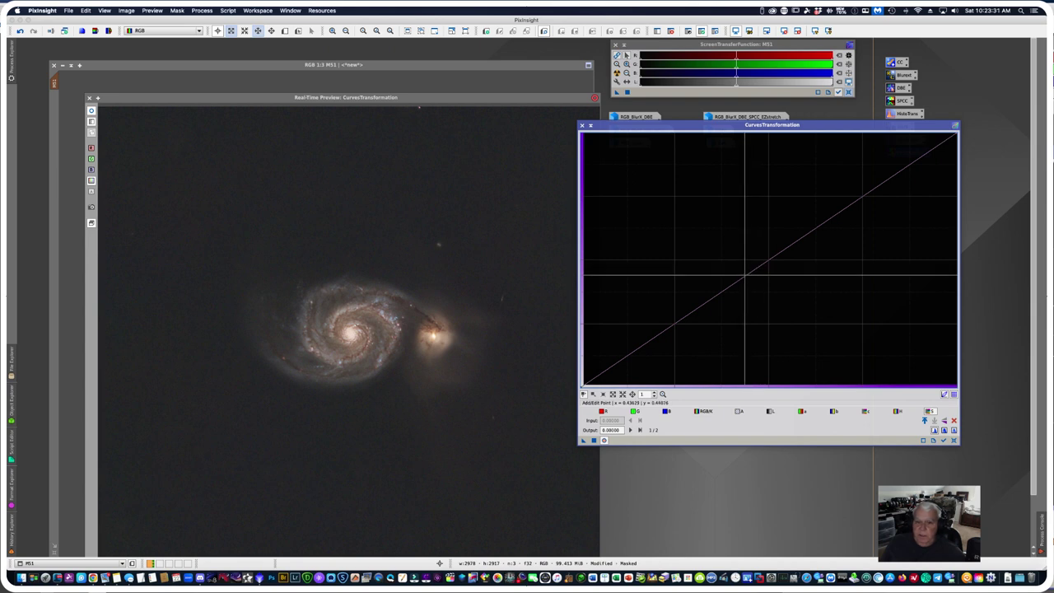
{"action": "left_click_drag", "start_coordinate": [745, 275], "coordinate": [718, 270]}
{"action": "left_click_drag", "start_coordinate": [584, 440], "coordinate": [599, 449]}
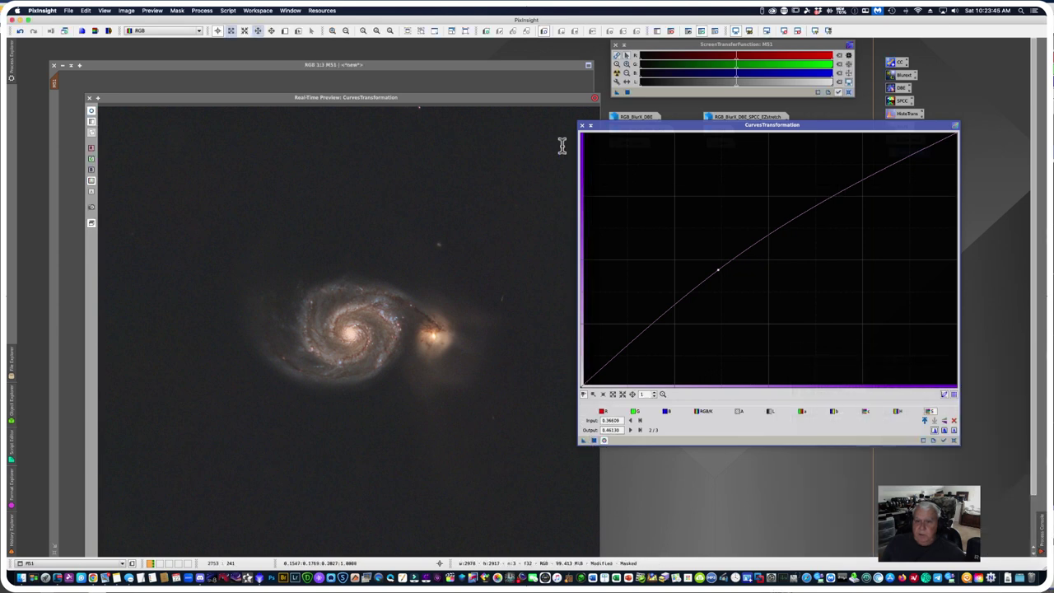
Step: Close CurvesTransformation and its real-time preview window
{"action": "left_click", "coordinate": [587, 125]}
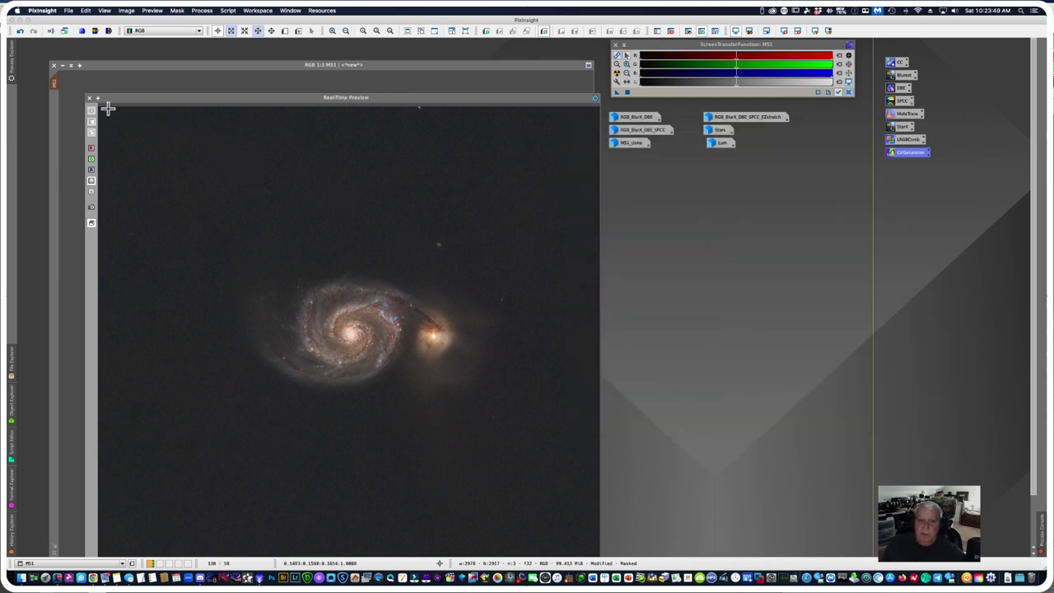
{"action": "left_click", "coordinate": [202, 10]}
{"action": "left_click", "coordinate": [91, 100]}
{"action": "left_click", "coordinate": [90, 98]}
Step: Reopen the CurvesTransformation process and reset its curves to straight lines
{"action": "left_click", "coordinate": [202, 11]}
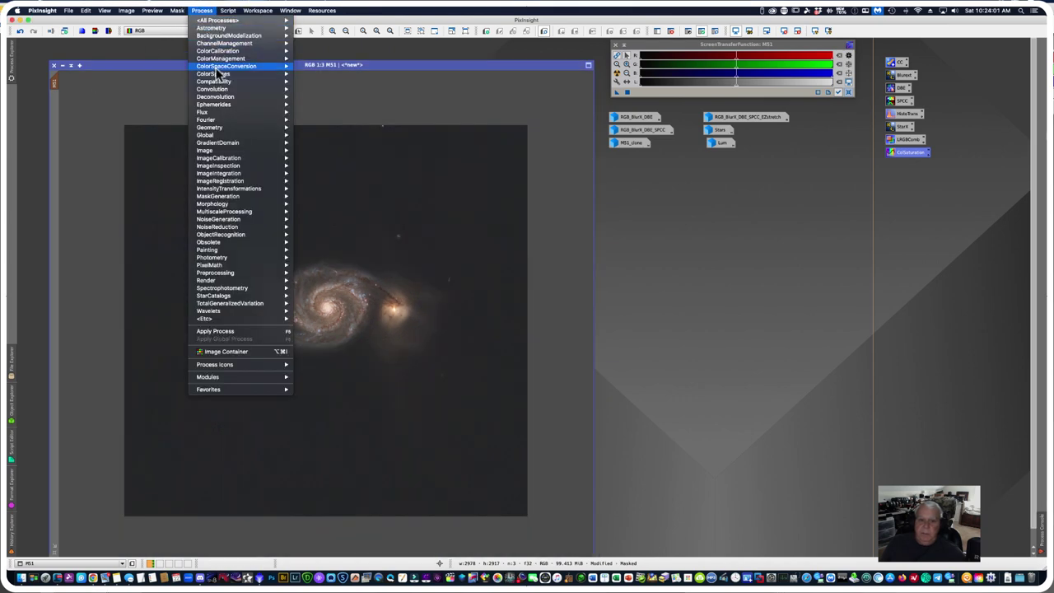
{"action": "mouse_move", "coordinate": [212, 23]}
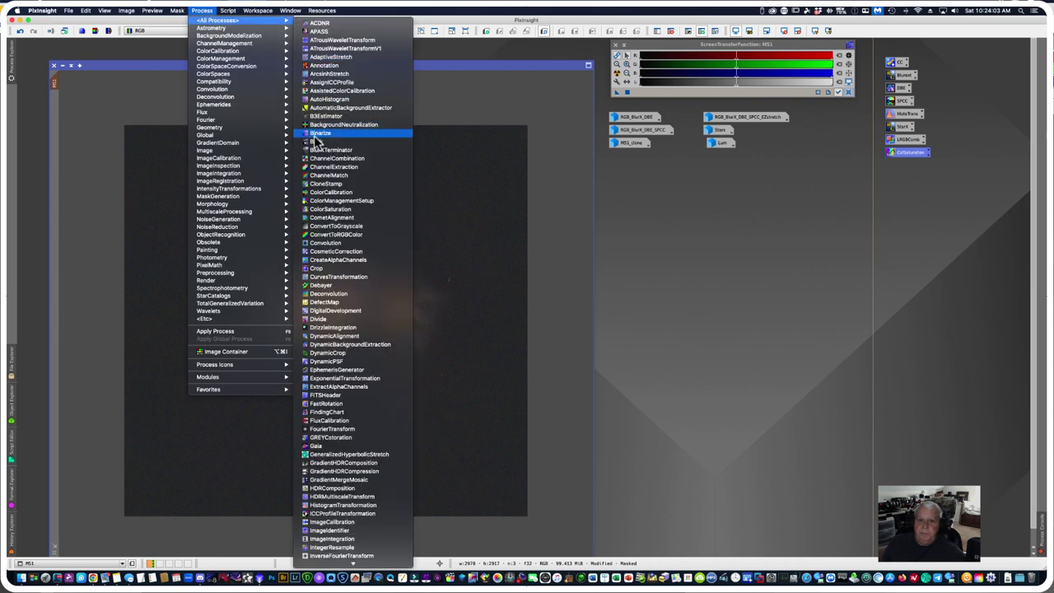
{"action": "left_click", "coordinate": [332, 278]}
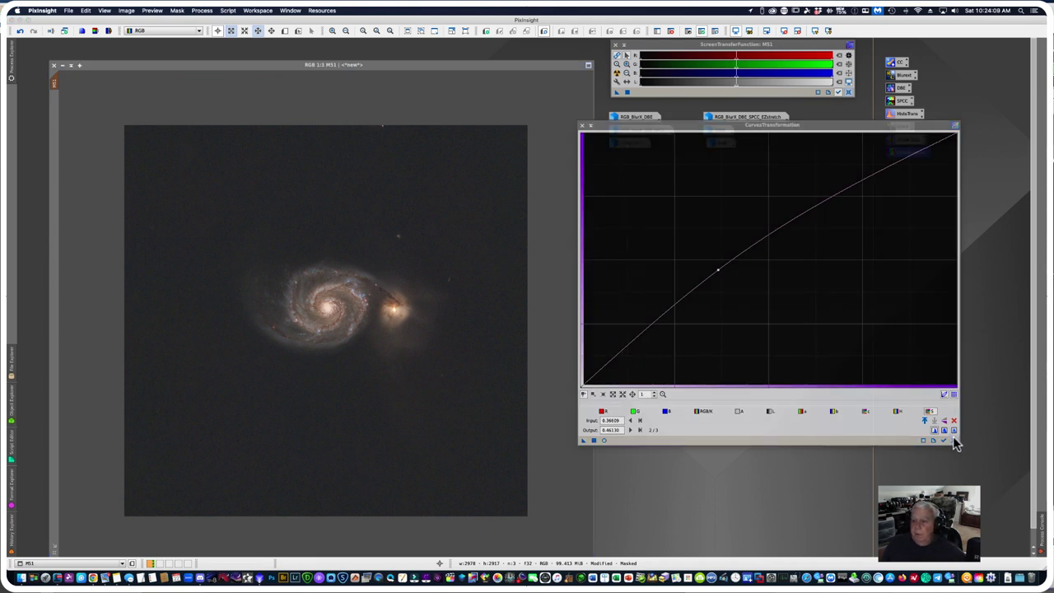
{"action": "left_click", "coordinate": [953, 437]}
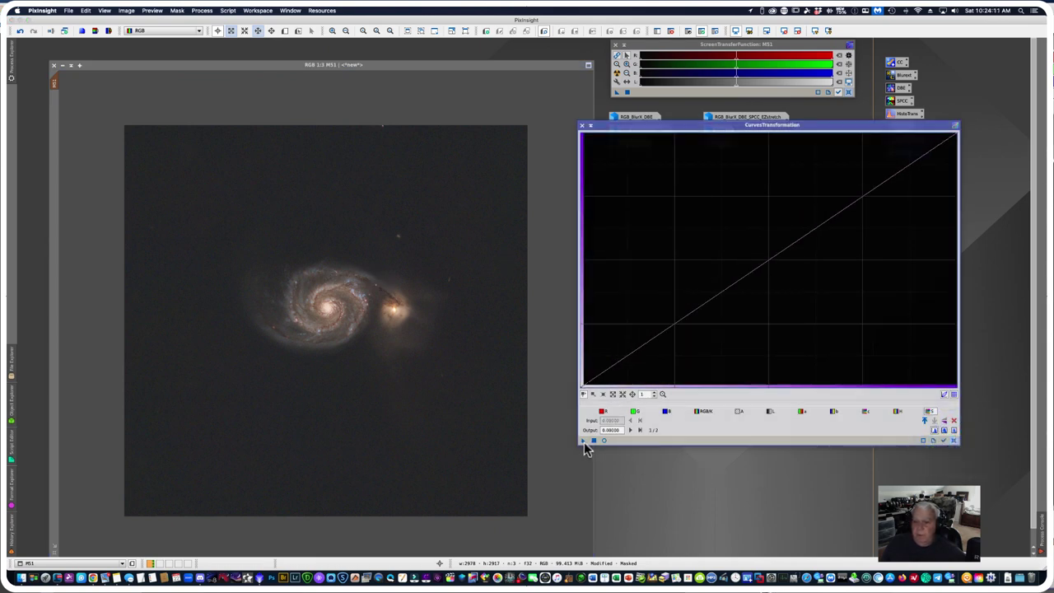
Step: Save the reset CurvesTransformation as a process icon on the workspace and name the icon CurvesTrans
{"action": "left_click_drag", "start_coordinate": [583, 441], "coordinate": [614, 486]}
{"action": "right_click", "coordinate": [612, 488]}
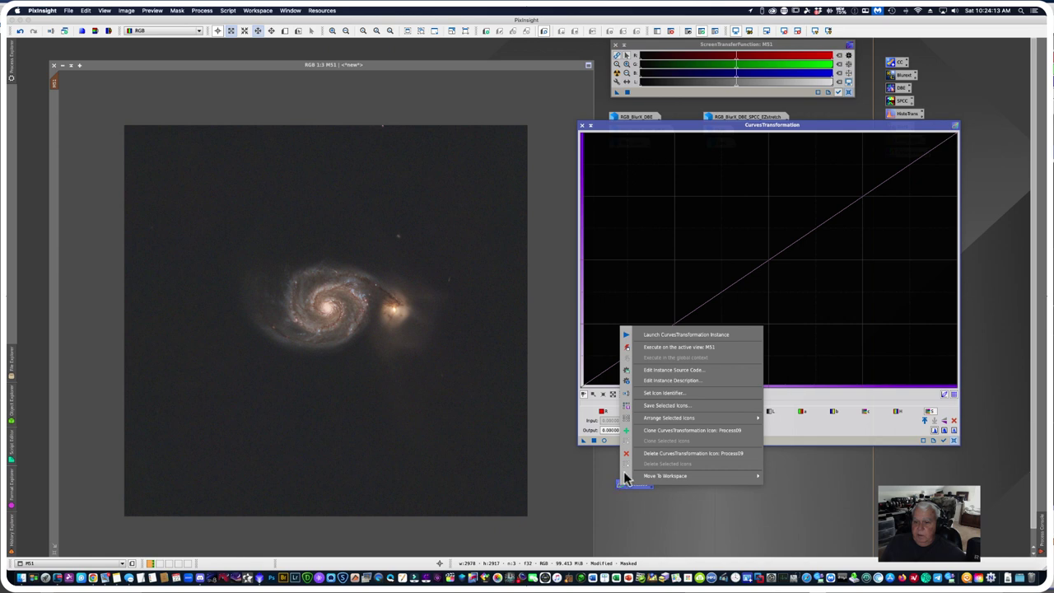
{"action": "left_click", "coordinate": [664, 393]}
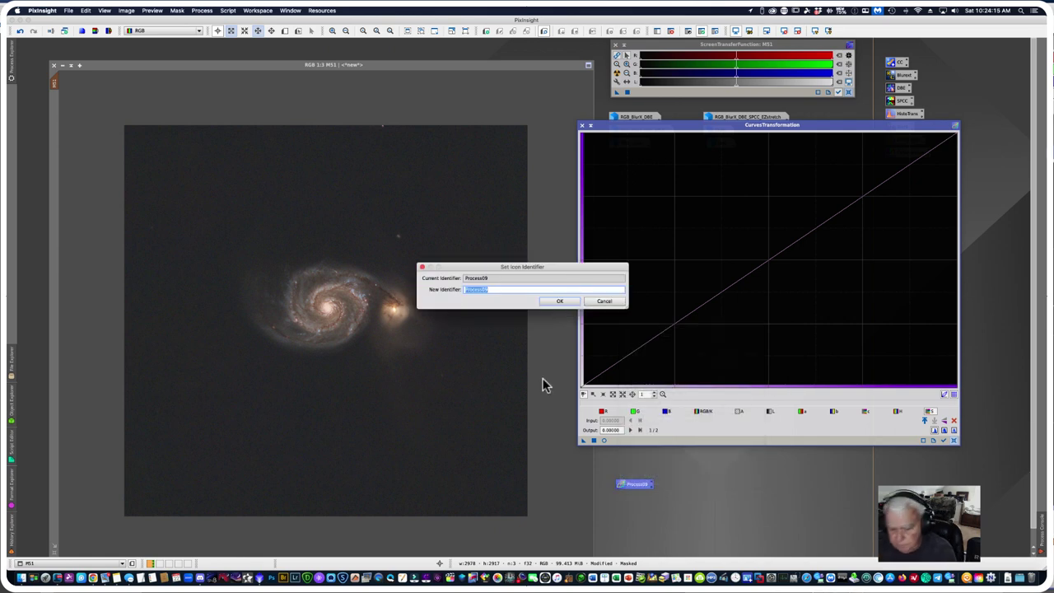
{"action": "type", "text": "Curves"}
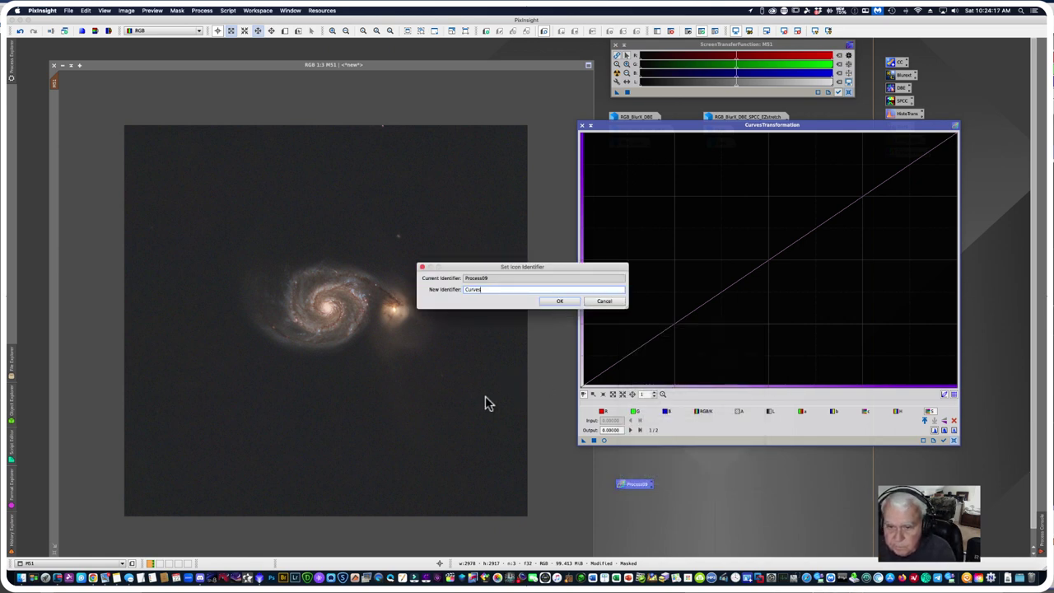
{"action": "type", "text": "Trans"}
{"action": "key", "text": "Return"}
Step: Invert the mask on M51 to target the background again, and reset CurvesTransformation
{"action": "scroll", "coordinate": [485, 397], "scroll_direction": "down", "scroll_amount": 3}
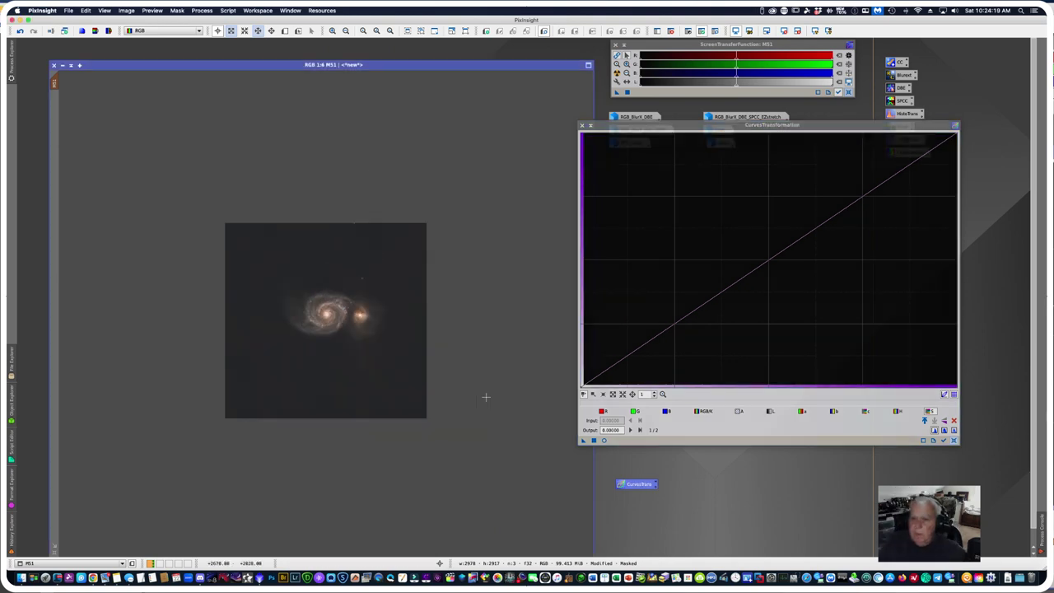
{"action": "scroll", "coordinate": [485, 397], "scroll_direction": "down", "scroll_amount": 2}
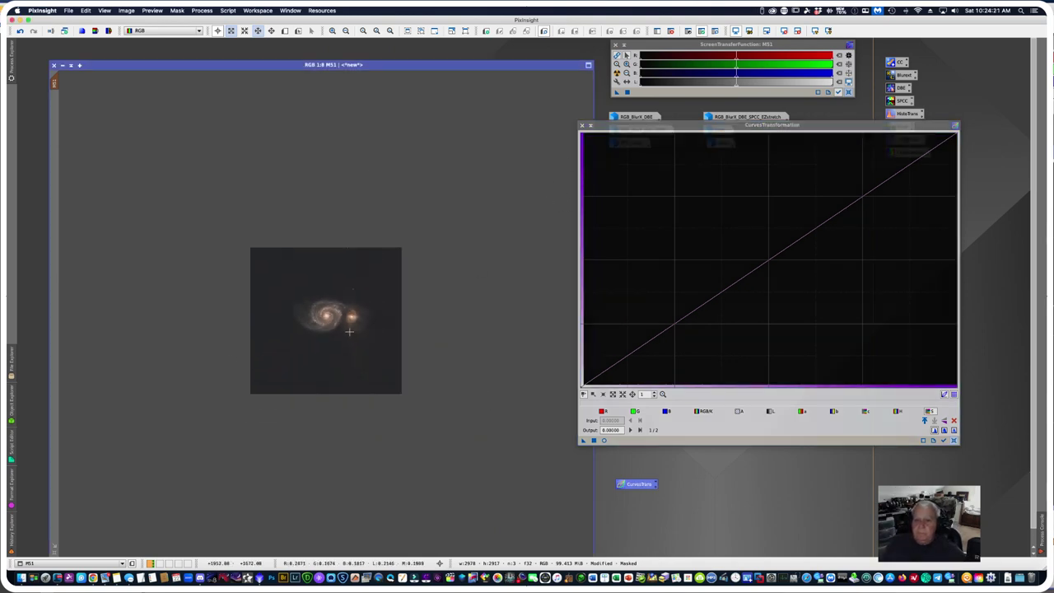
{"action": "scroll", "coordinate": [350, 332], "scroll_direction": "up", "scroll_amount": 1}
{"action": "scroll", "coordinate": [339, 331], "scroll_direction": "up", "scroll_amount": 4}
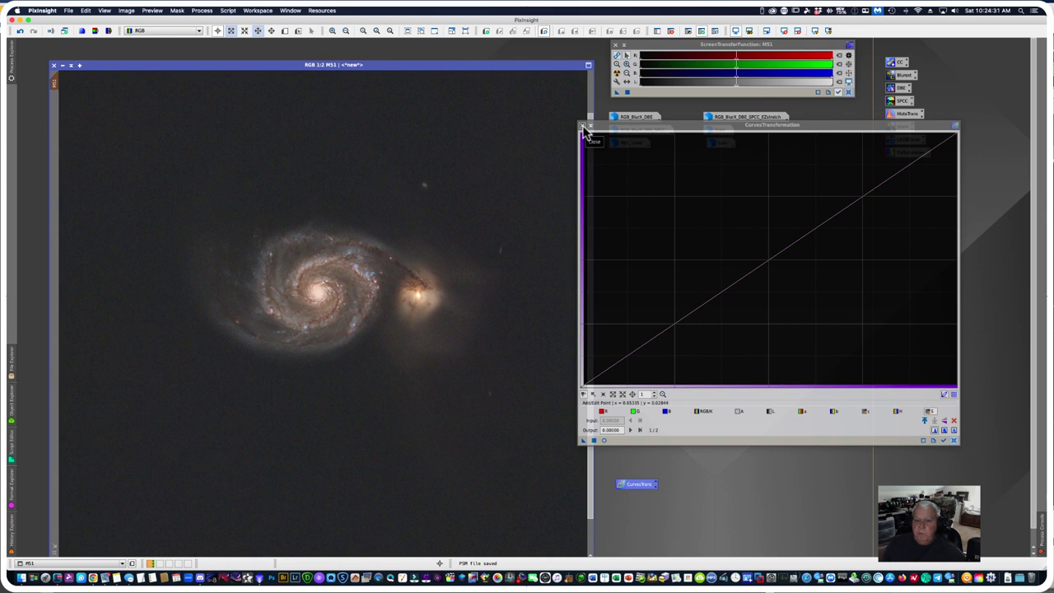
{"action": "left_click", "coordinate": [173, 10]}
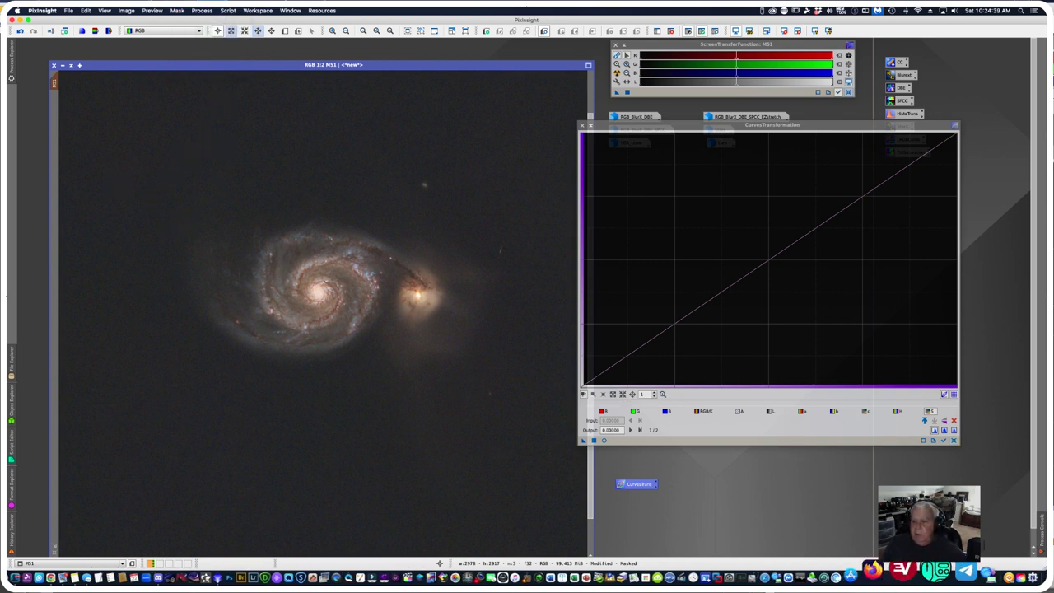
{"action": "left_click", "coordinate": [952, 441]}
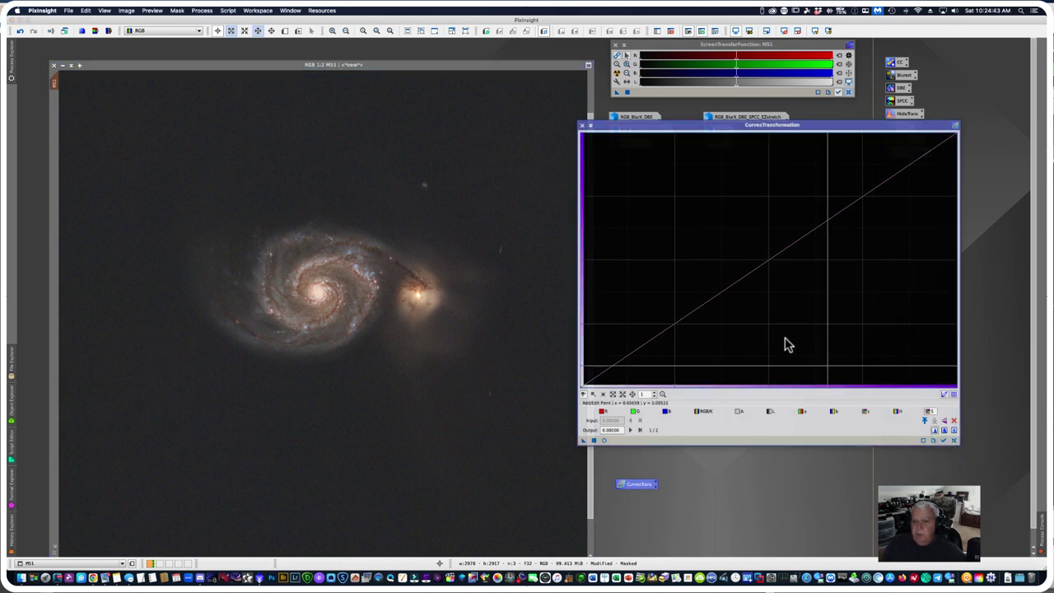
Step: Lower the saturation curve to about input 0.47, output 0.39 with the real-time preview on, and apply it to M51
{"action": "left_click", "coordinate": [746, 275]}
{"action": "left_click_drag", "start_coordinate": [747, 276], "coordinate": [763, 296]}
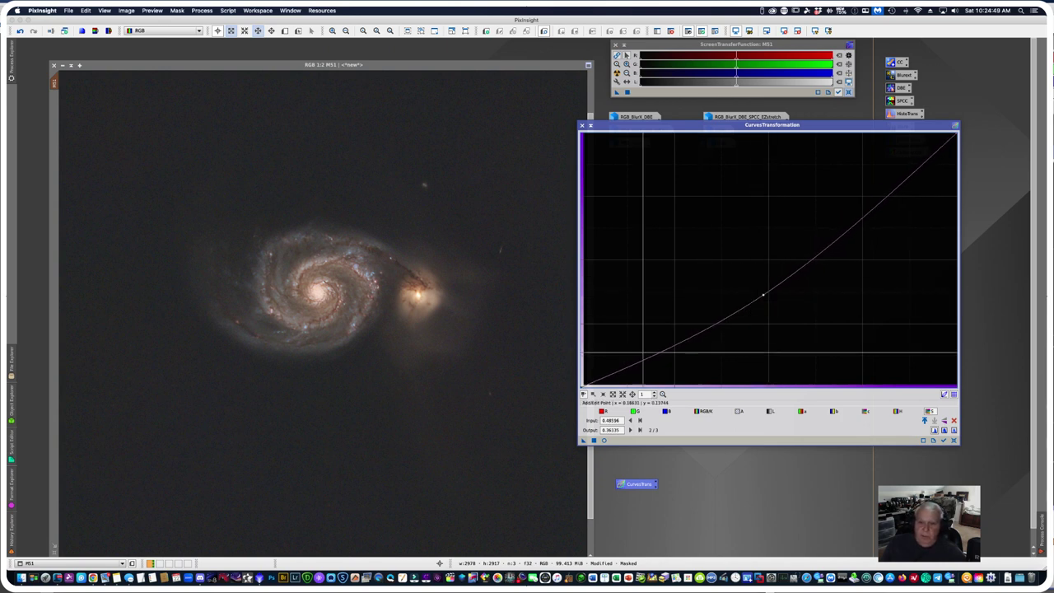
{"action": "left_click", "coordinate": [603, 440]}
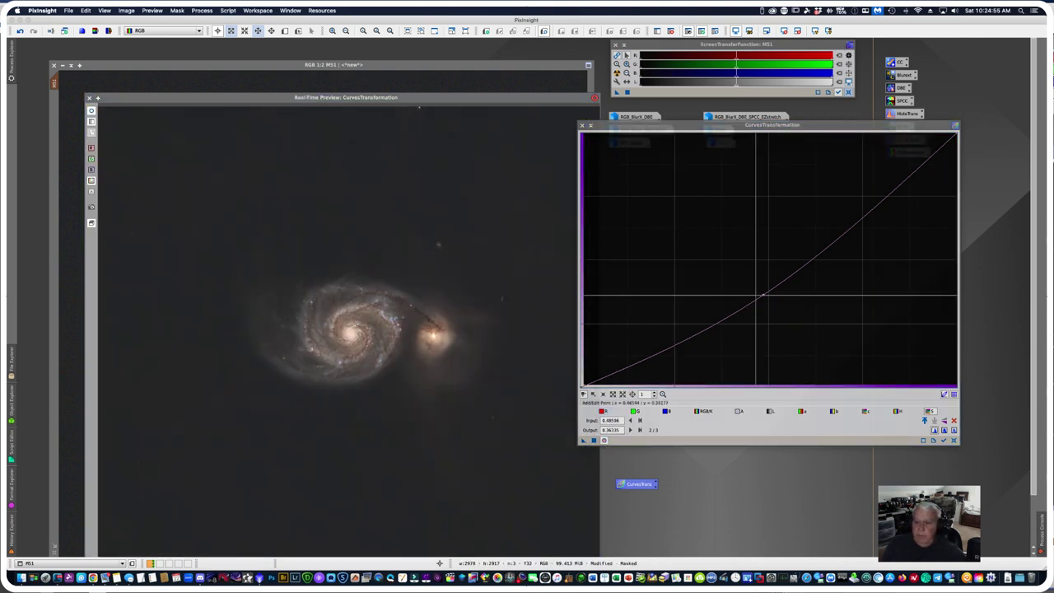
{"action": "left_click_drag", "start_coordinate": [762, 294], "coordinate": [755, 286]}
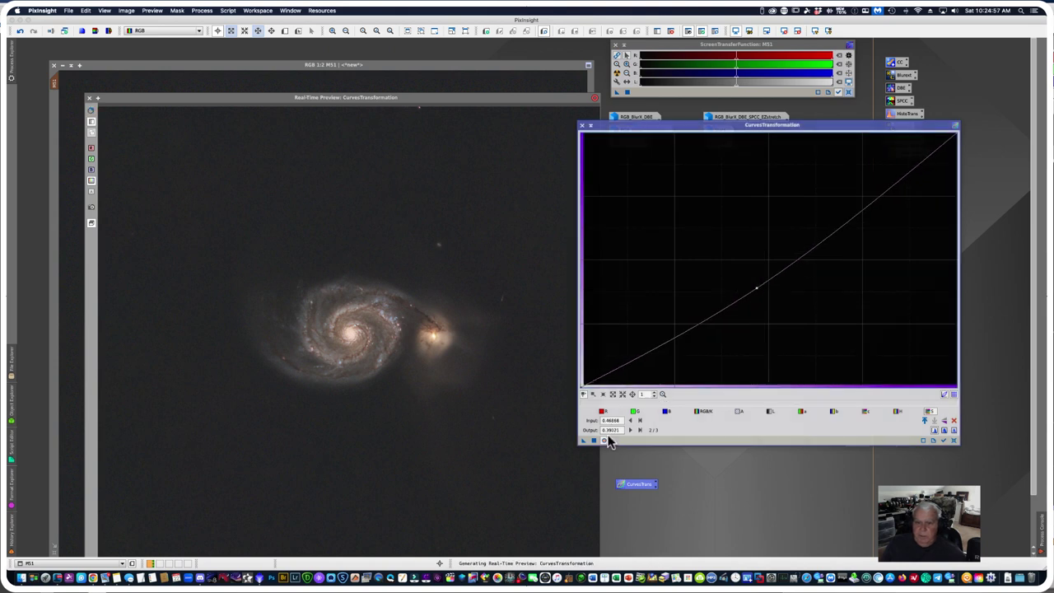
{"action": "left_click", "coordinate": [593, 441]}
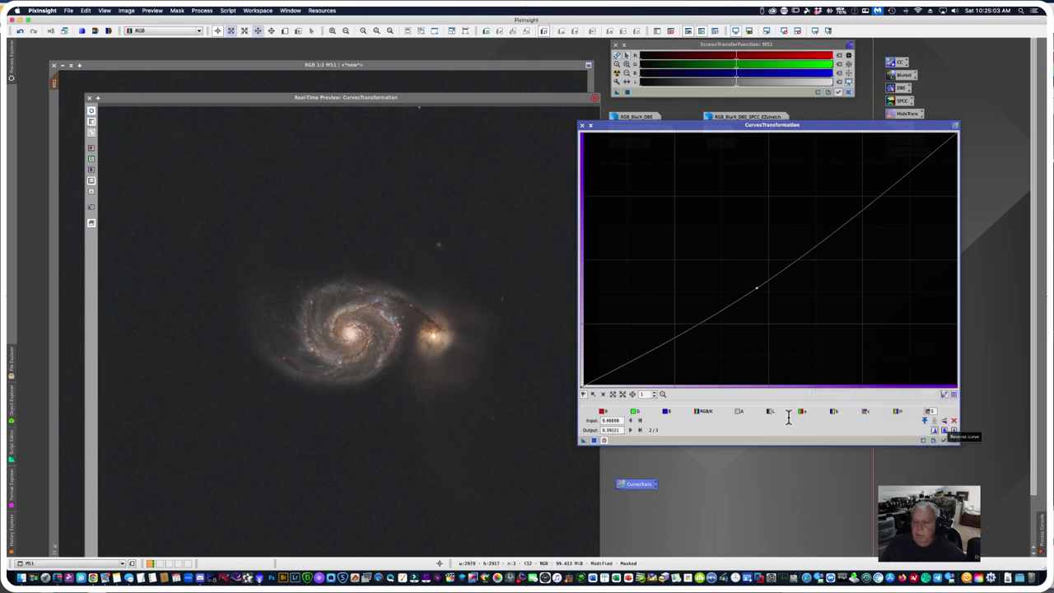
Step: Reset the curves, lower the RGB/K curve to about input 0.46, output 0.41, apply it to M51, and close CurvesTransformation and its preview
{"action": "left_click", "coordinate": [701, 411]}
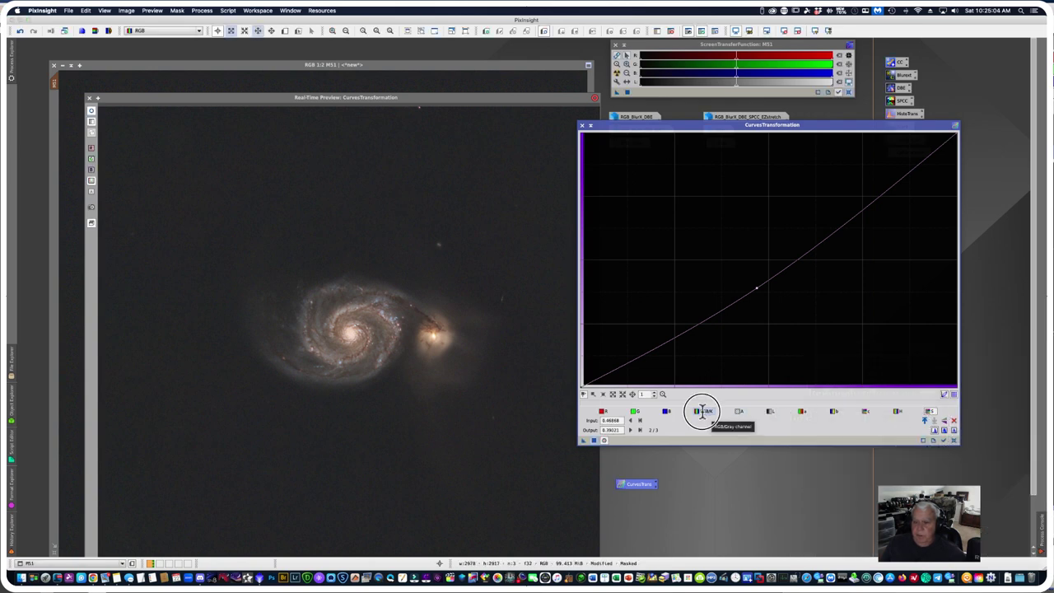
{"action": "left_click", "coordinate": [954, 439]}
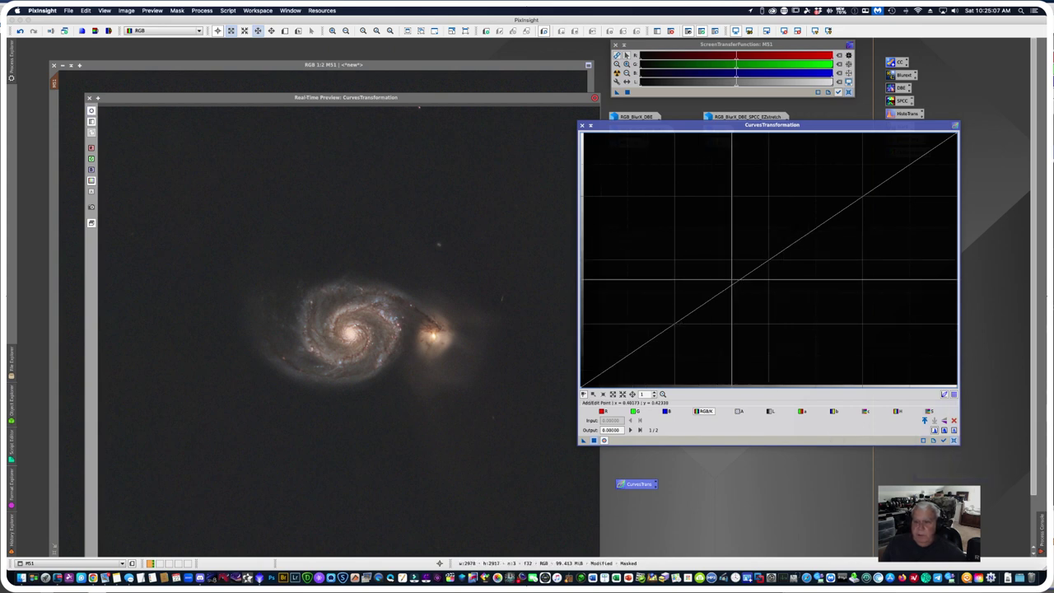
{"action": "left_click", "coordinate": [745, 274]}
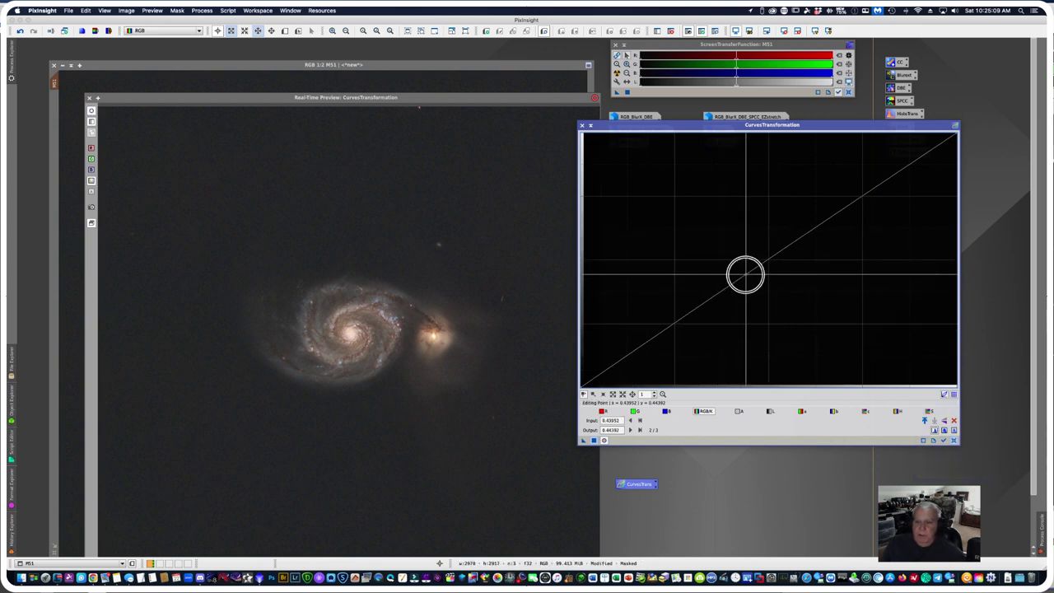
{"action": "left_click_drag", "start_coordinate": [745, 274], "coordinate": [749, 282]}
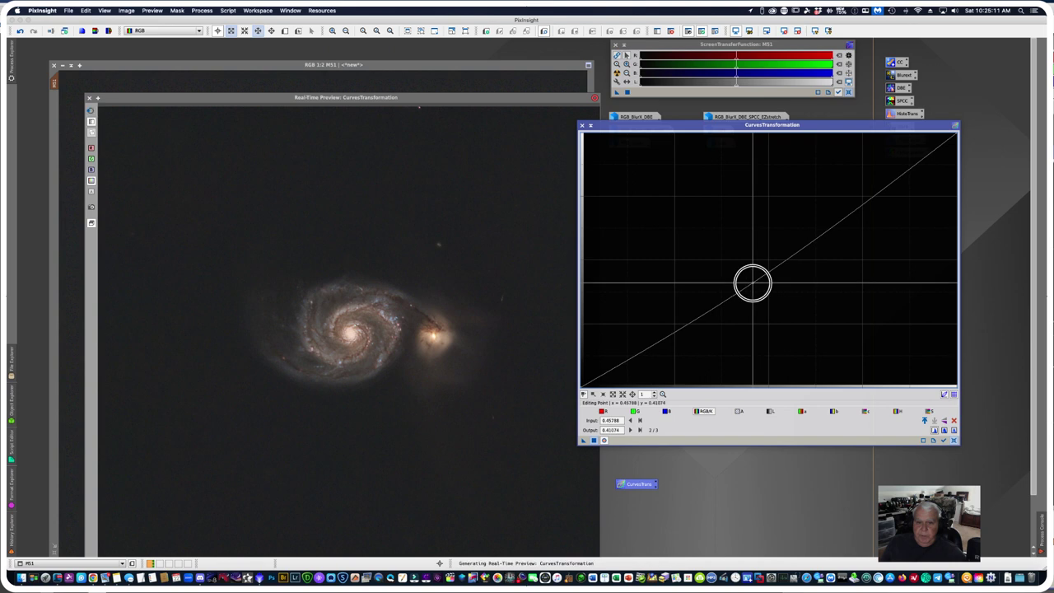
{"action": "left_click", "coordinate": [594, 441]}
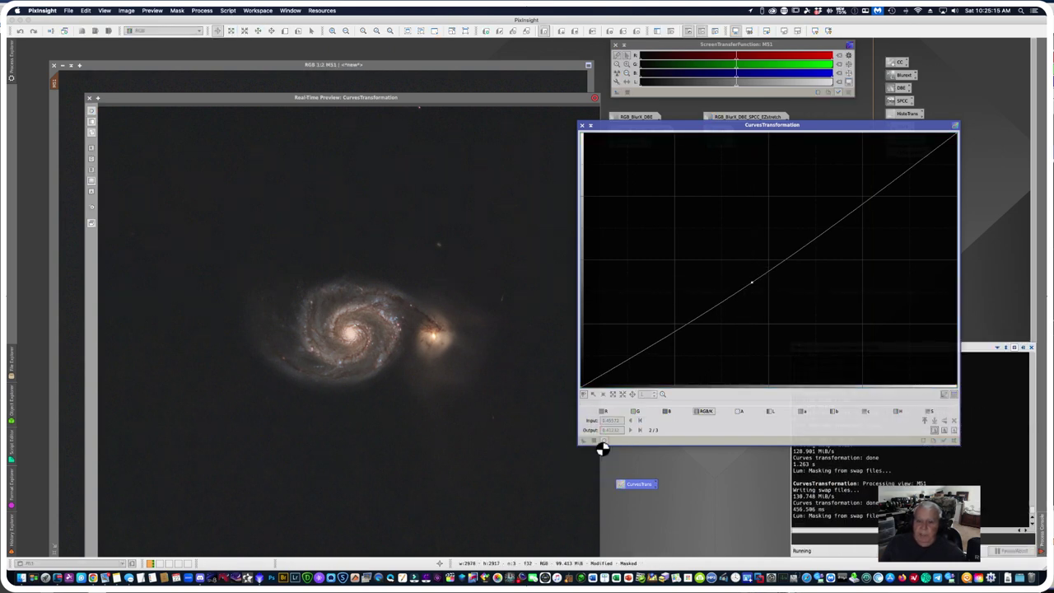
{"action": "left_click", "coordinate": [582, 126]}
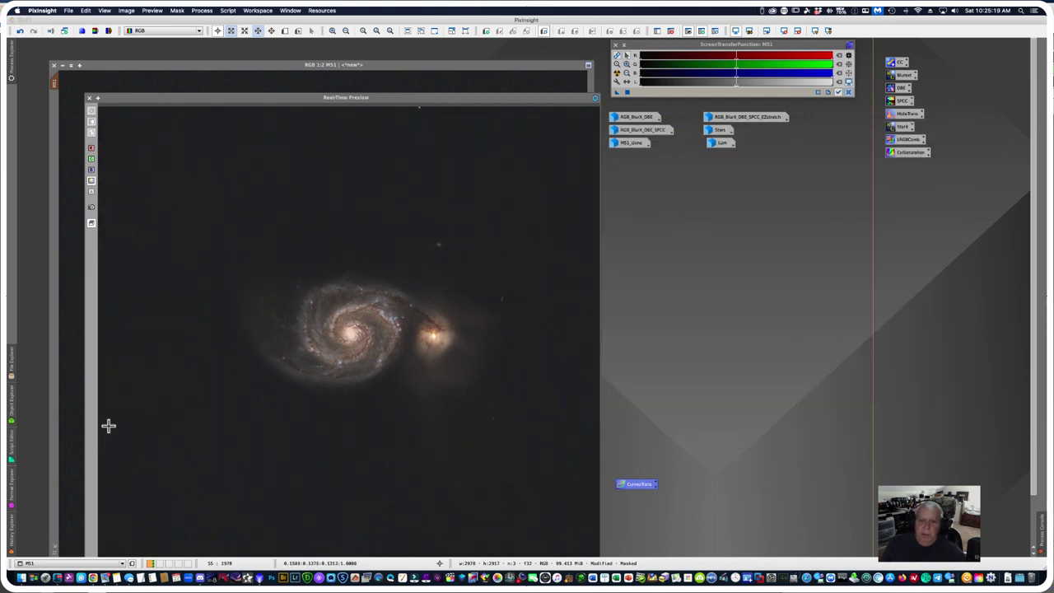
{"action": "left_click", "coordinate": [89, 98]}
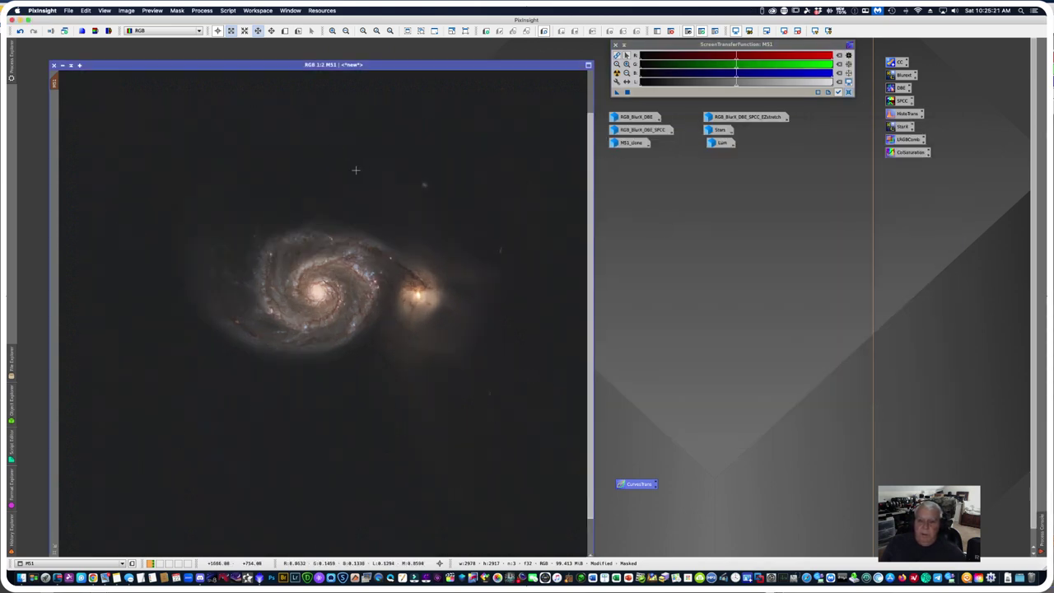
Step: Examine the spiral arms, core and background of M51 at several magnifications
{"action": "left_click", "coordinate": [223, 63]}
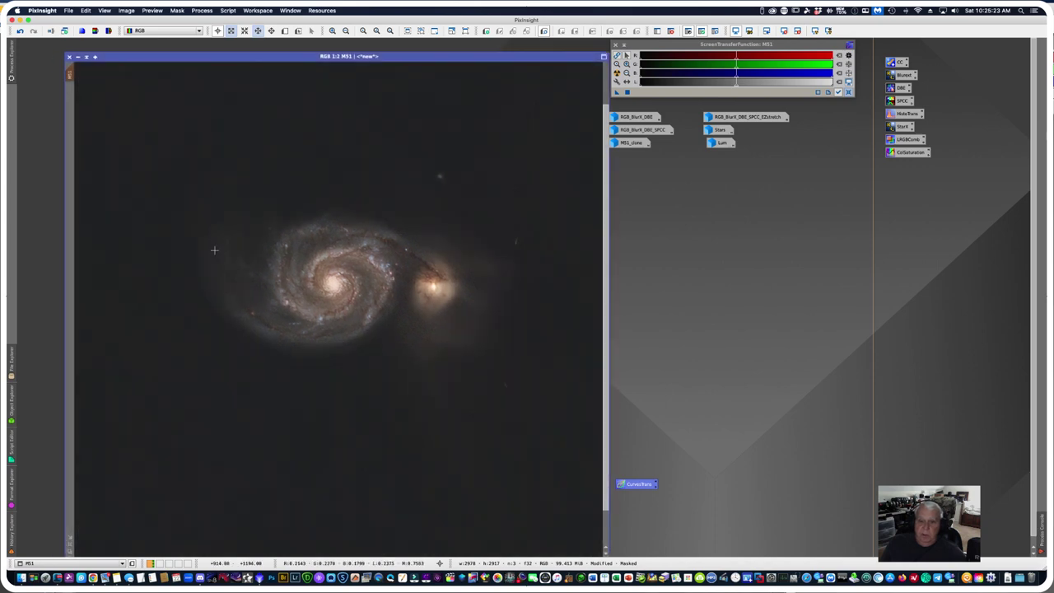
{"action": "scroll", "coordinate": [212, 256], "scroll_direction": "up", "scroll_amount": 1}
{"action": "scroll", "coordinate": [213, 256], "scroll_direction": "down", "scroll_amount": 1}
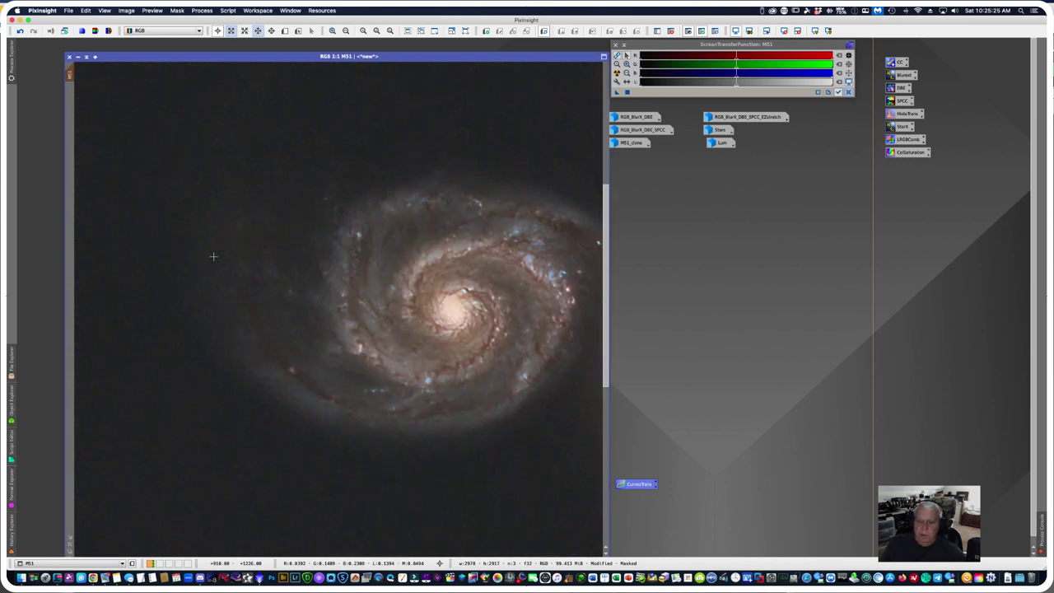
{"action": "scroll", "coordinate": [213, 256], "scroll_direction": "down", "scroll_amount": 1}
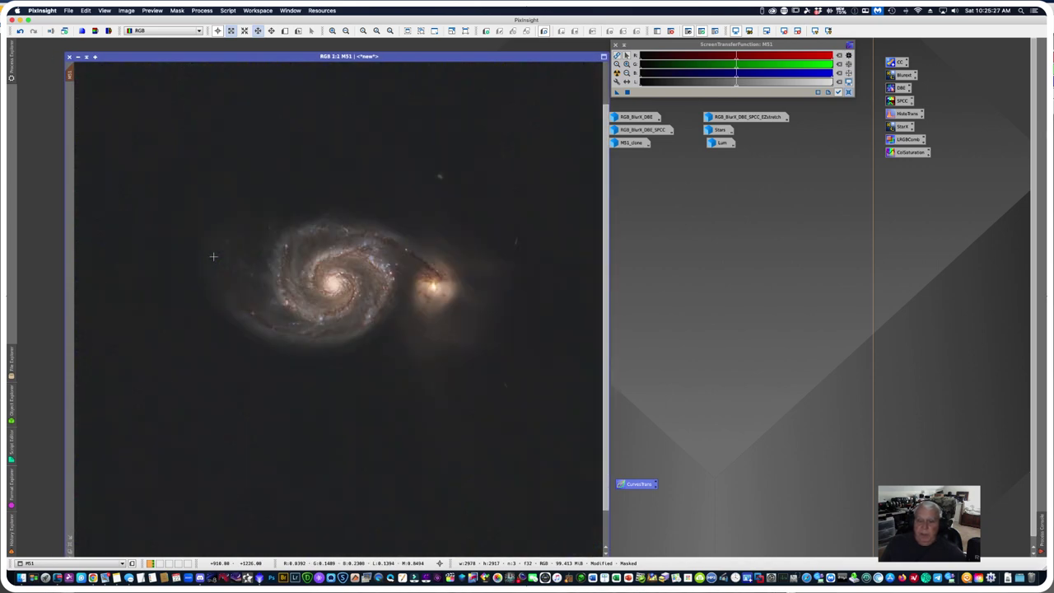
{"action": "scroll", "coordinate": [212, 256], "scroll_direction": "up", "scroll_amount": 1}
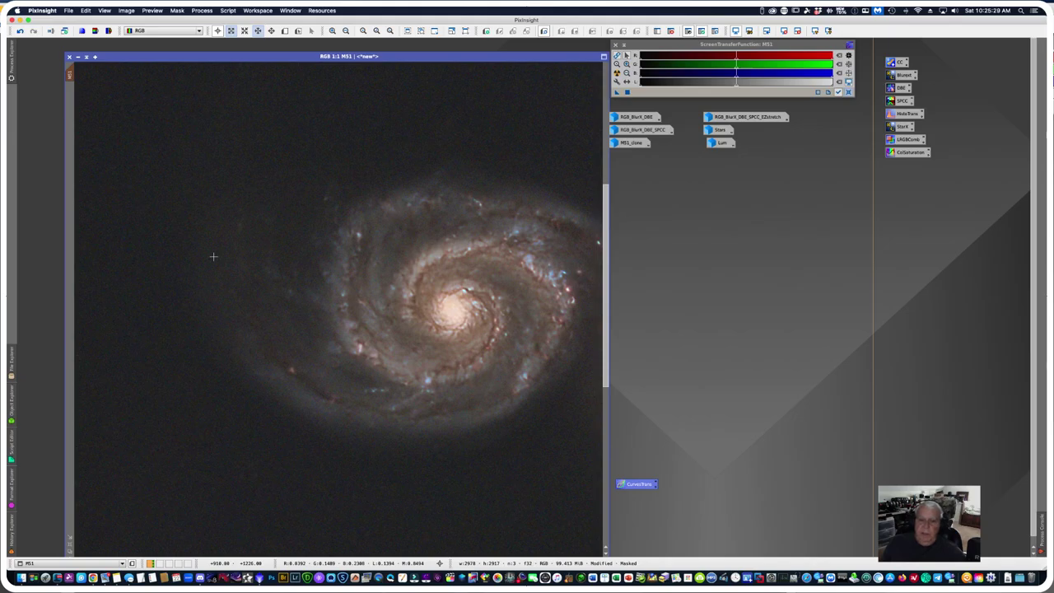
{"action": "scroll", "coordinate": [212, 256], "scroll_direction": "down", "scroll_amount": 1}
{"action": "left_click", "coordinate": [178, 11]}
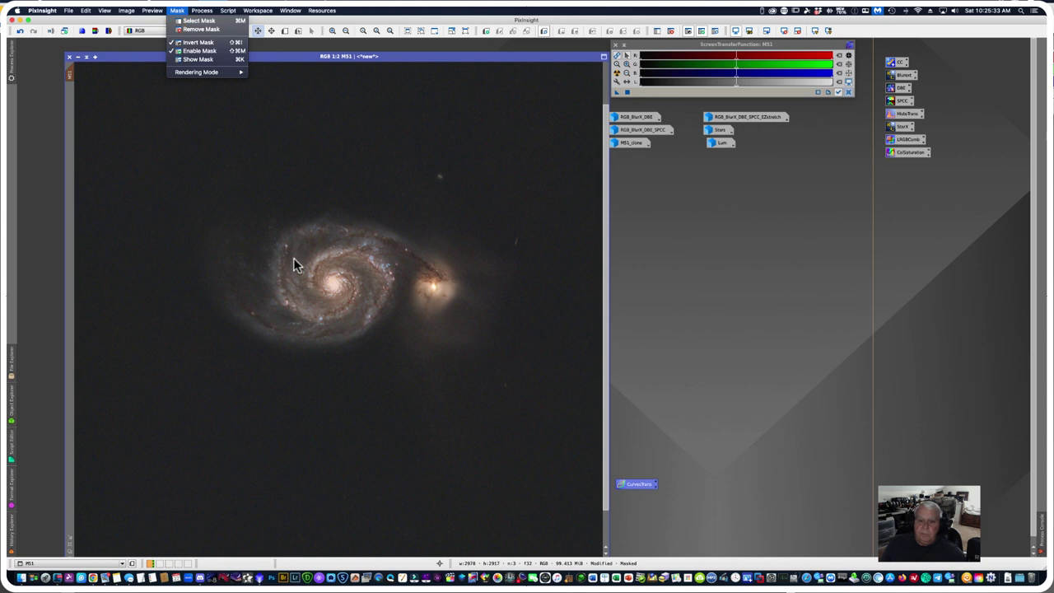
{"action": "left_click", "coordinate": [228, 237]}
{"action": "scroll", "coordinate": [328, 243], "scroll_direction": "up", "scroll_amount": 1}
{"action": "scroll", "coordinate": [328, 242], "scroll_direction": "up", "scroll_amount": 2}
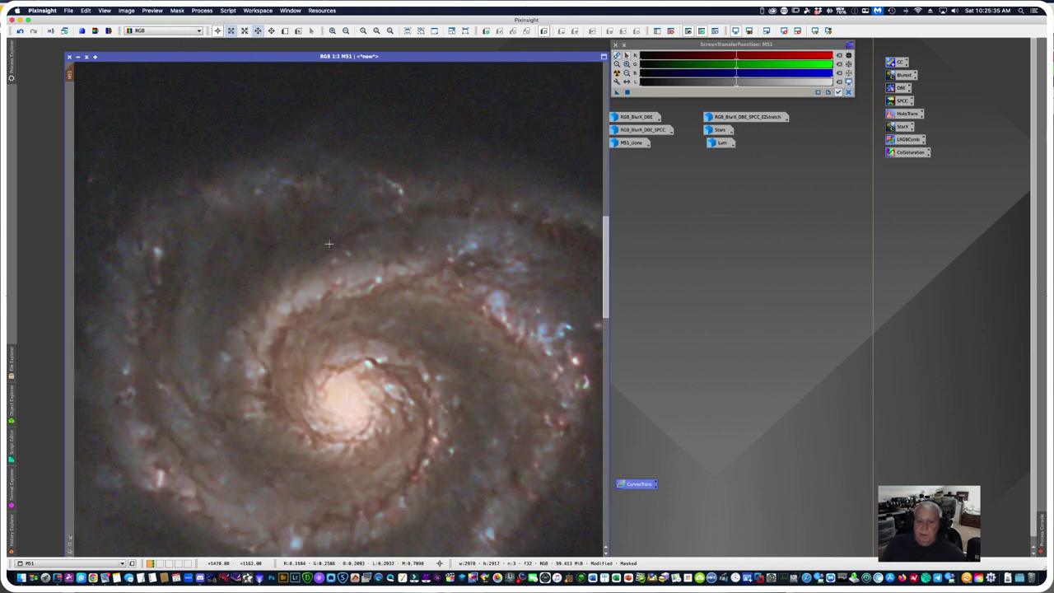
{"action": "scroll", "coordinate": [328, 244], "scroll_direction": "down", "scroll_amount": 1}
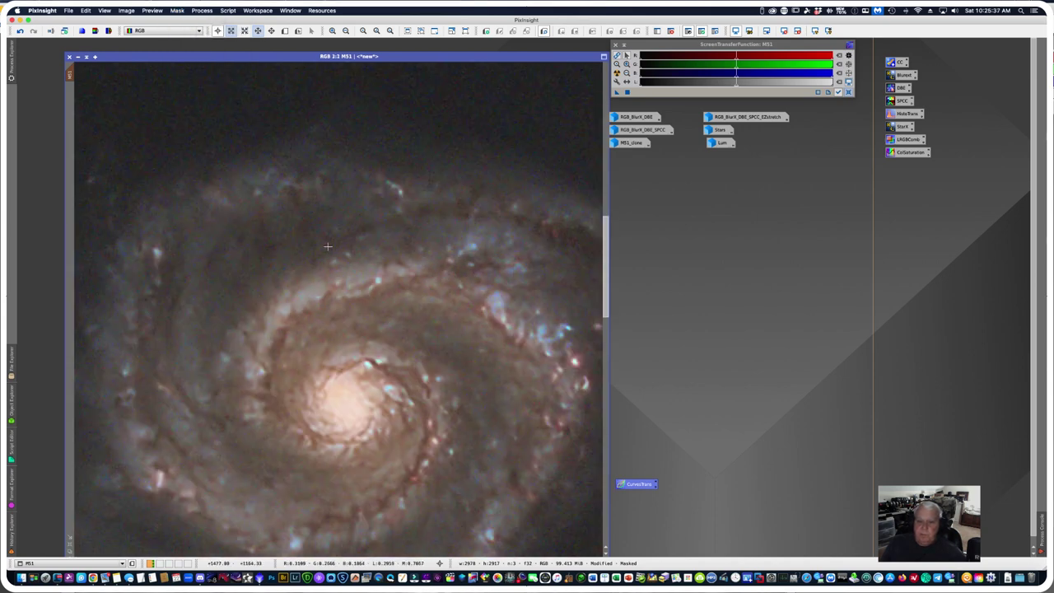
{"action": "scroll", "coordinate": [328, 246], "scroll_direction": "down", "scroll_amount": 3}
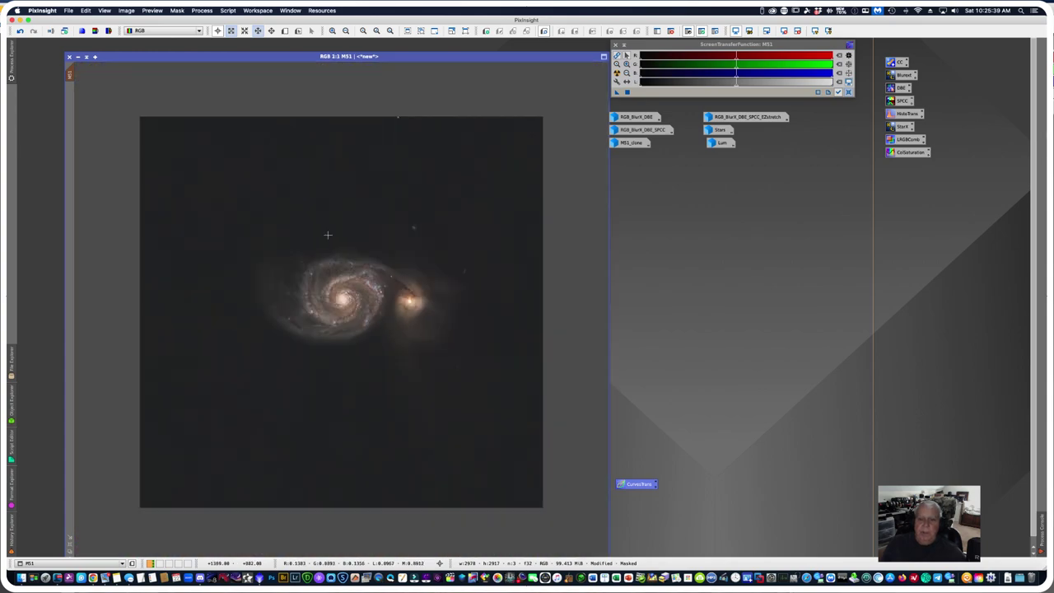
Step: Remove the mask from M51 and open the NoiseXTerminator process
{"action": "left_click", "coordinate": [176, 11]}
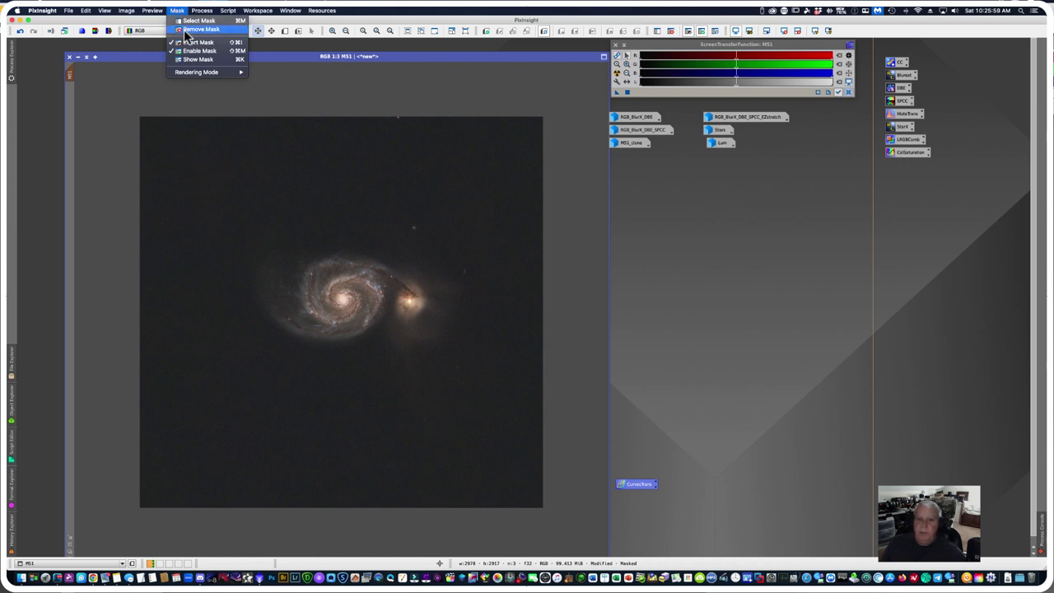
{"action": "left_click", "coordinate": [186, 30]}
{"action": "left_click", "coordinate": [201, 10]}
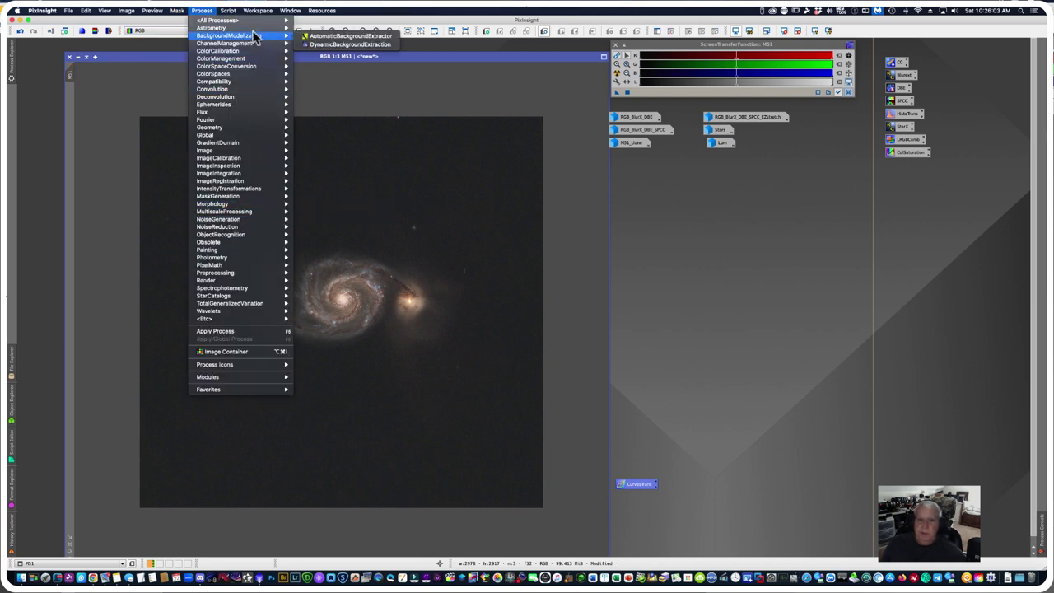
{"action": "mouse_move", "coordinate": [250, 21]}
{"action": "scroll", "coordinate": [331, 552], "scroll_direction": "down", "scroll_amount": 5}
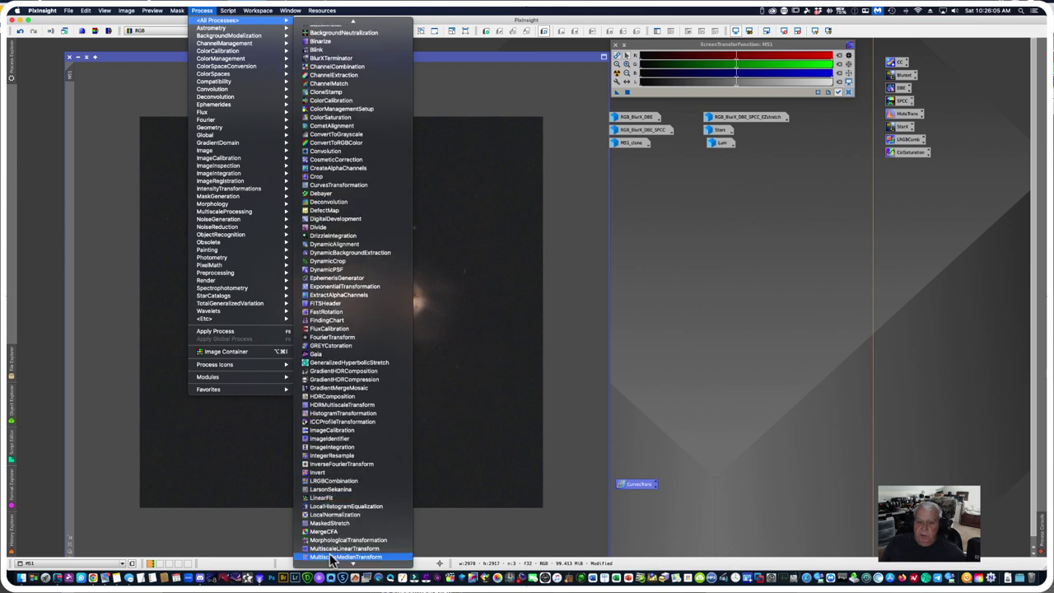
{"action": "scroll", "coordinate": [331, 558], "scroll_direction": "down", "scroll_amount": 8}
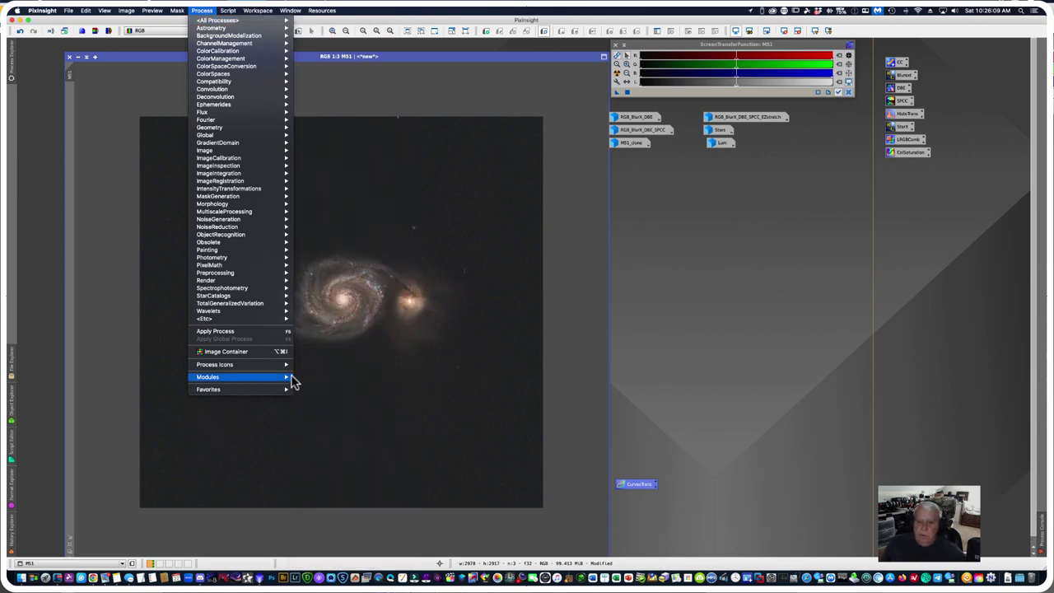
{"action": "mouse_move", "coordinate": [217, 20]}
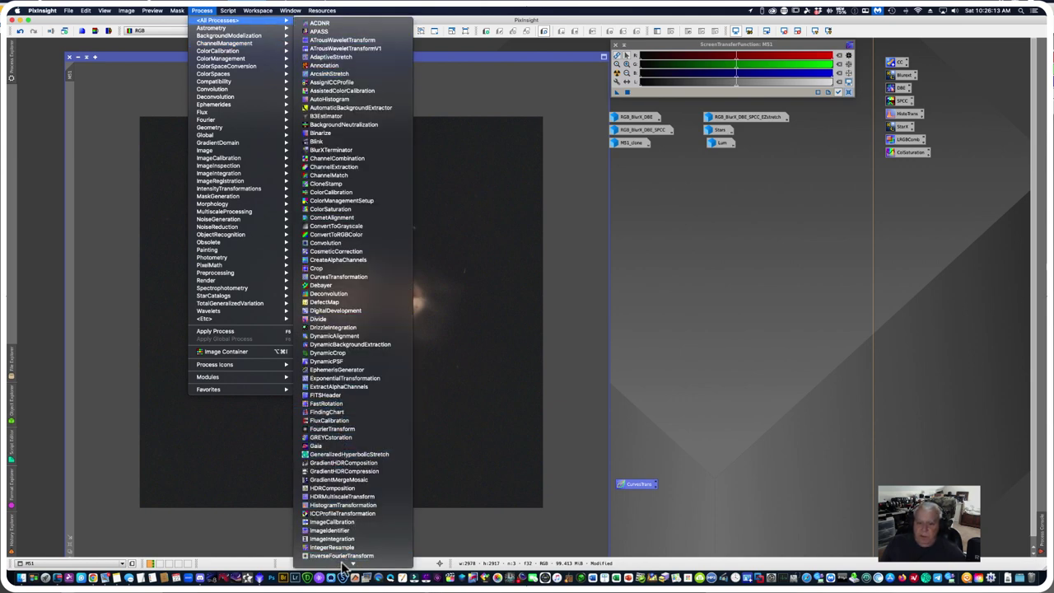
{"action": "scroll", "coordinate": [341, 568], "scroll_direction": "down", "scroll_amount": 3}
{"action": "scroll", "coordinate": [340, 568], "scroll_direction": "down", "scroll_amount": 8}
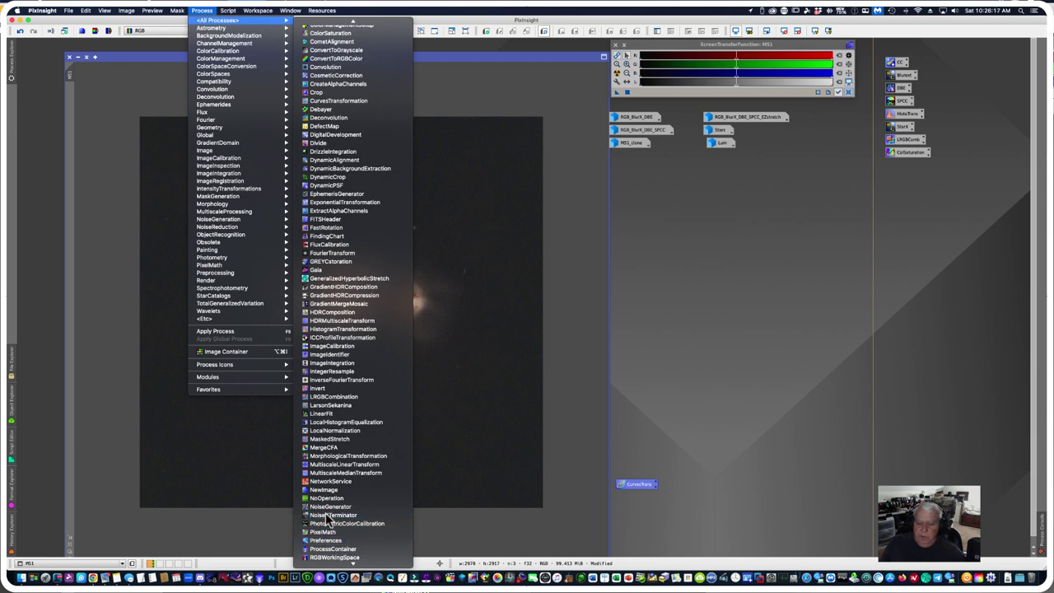
{"action": "left_click", "coordinate": [331, 515]}
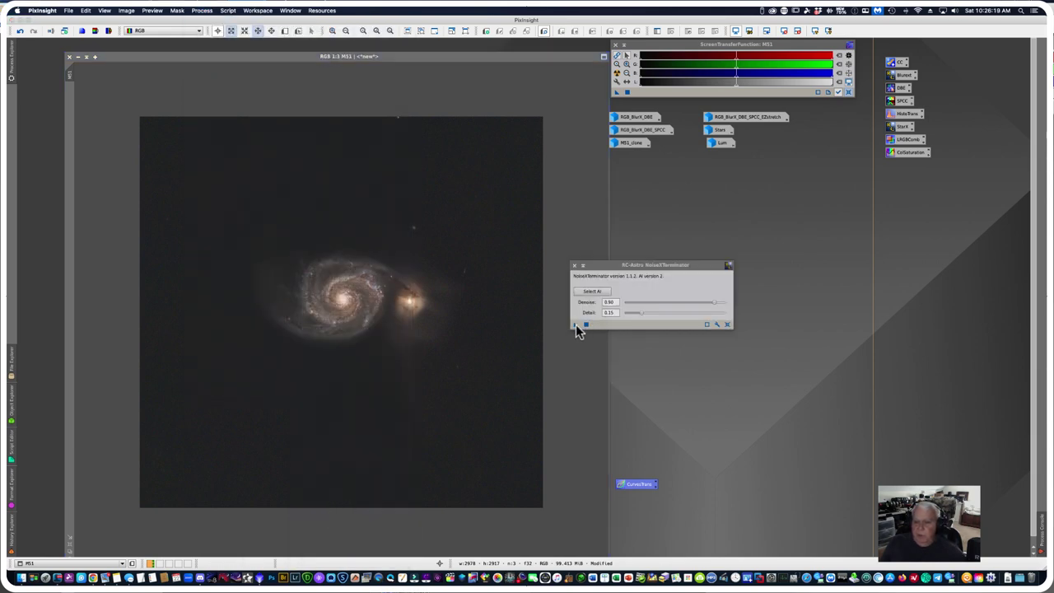
Step: Save NoiseXTerminator as a process icon named NoiseExt and place it below the ColSaturation icon
{"action": "left_click_drag", "start_coordinate": [575, 325], "coordinate": [827, 258]}
{"action": "right_click", "coordinate": [829, 258]}
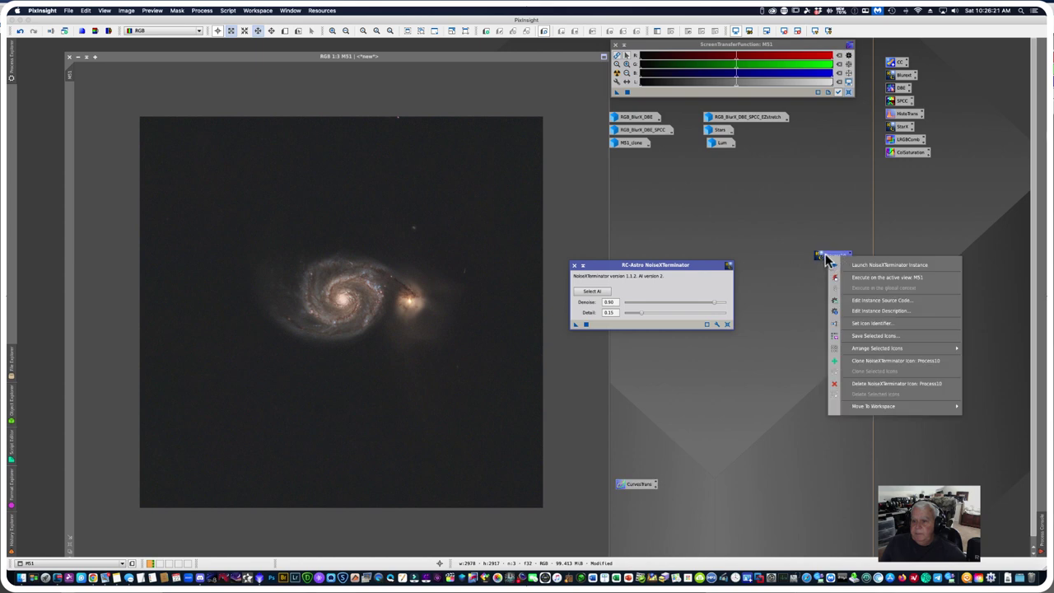
{"action": "left_click", "coordinate": [866, 323]}
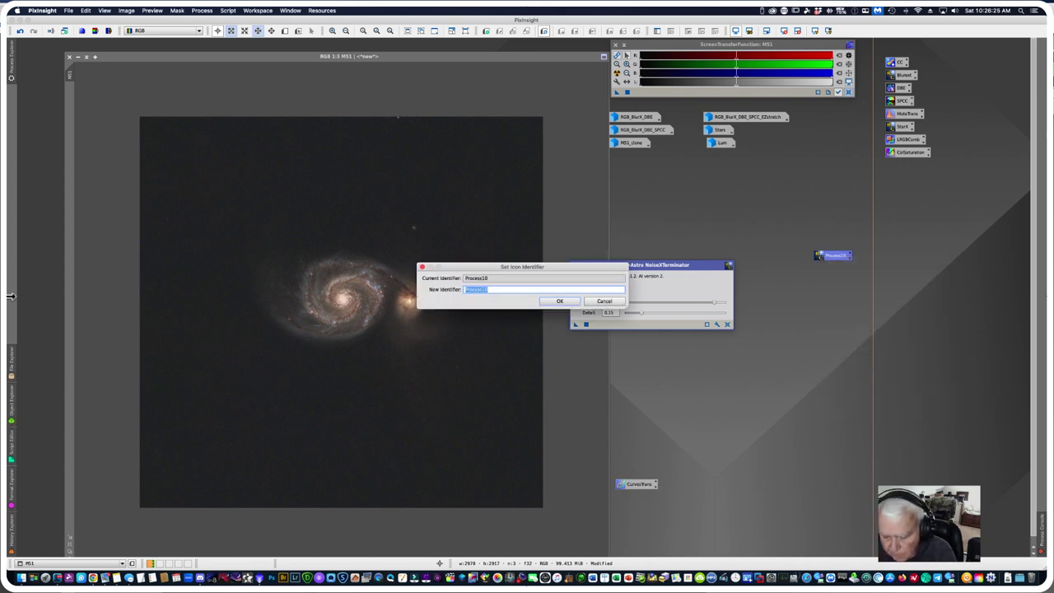
{"action": "type", "text": "NoiseX"}
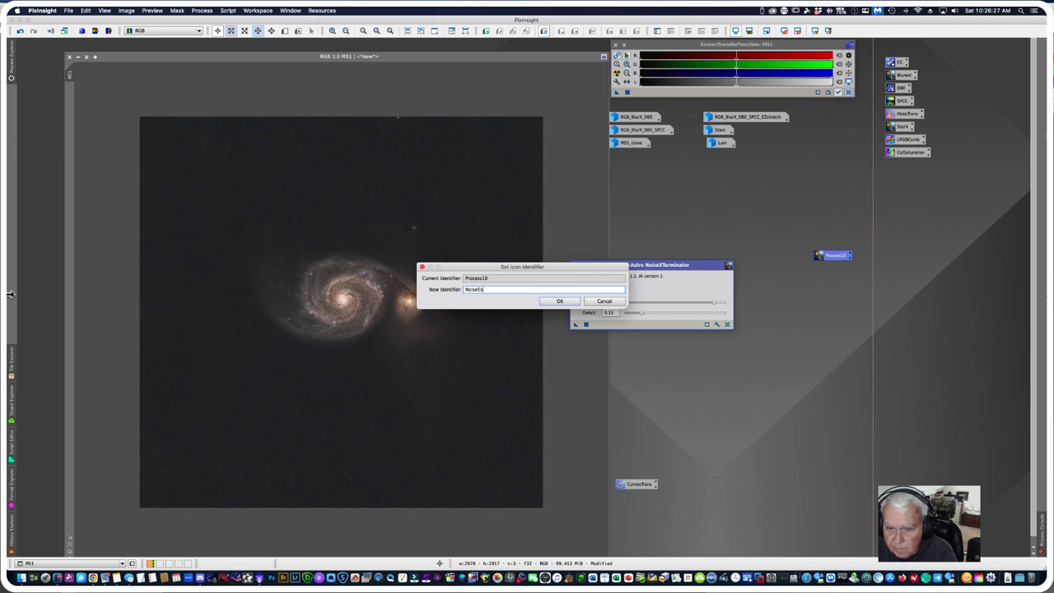
{"action": "type", "text": "Ex"}
{"action": "key", "text": "Return"}
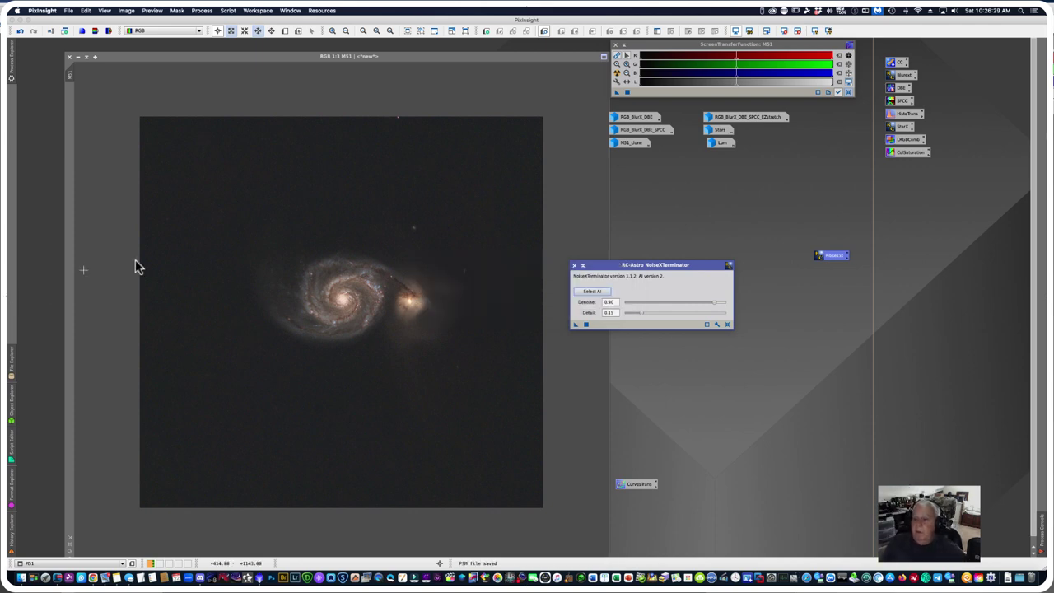
{"action": "left_click_drag", "start_coordinate": [833, 255], "coordinate": [906, 168]}
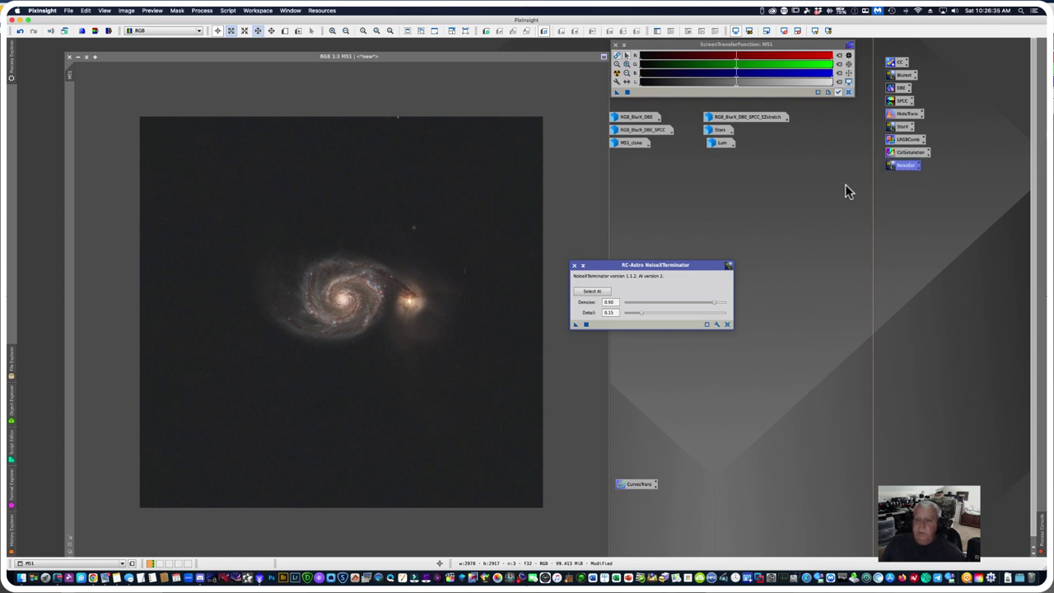
Step: Apply NoiseXTerminator to M51 with denoise 0.90 and detail 0.15, with the image enlarged to 2:1 on the galaxy core
{"action": "left_click_drag", "start_coordinate": [599, 267], "coordinate": [671, 219]}
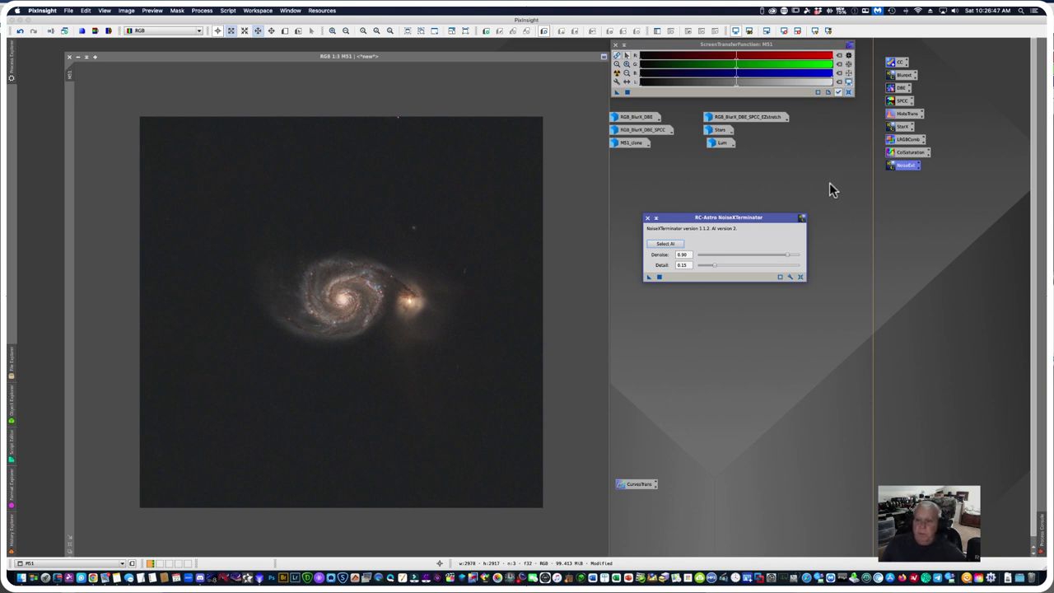
{"action": "left_click", "coordinate": [895, 167]}
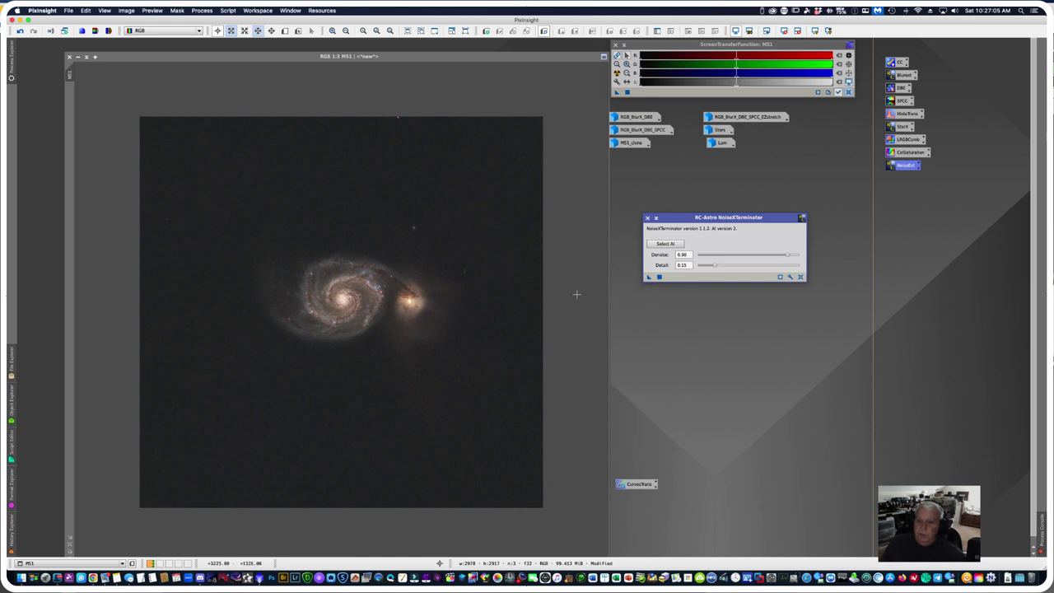
{"action": "left_click", "coordinate": [280, 276]}
{"action": "scroll", "coordinate": [315, 278], "scroll_direction": "up", "scroll_amount": 2}
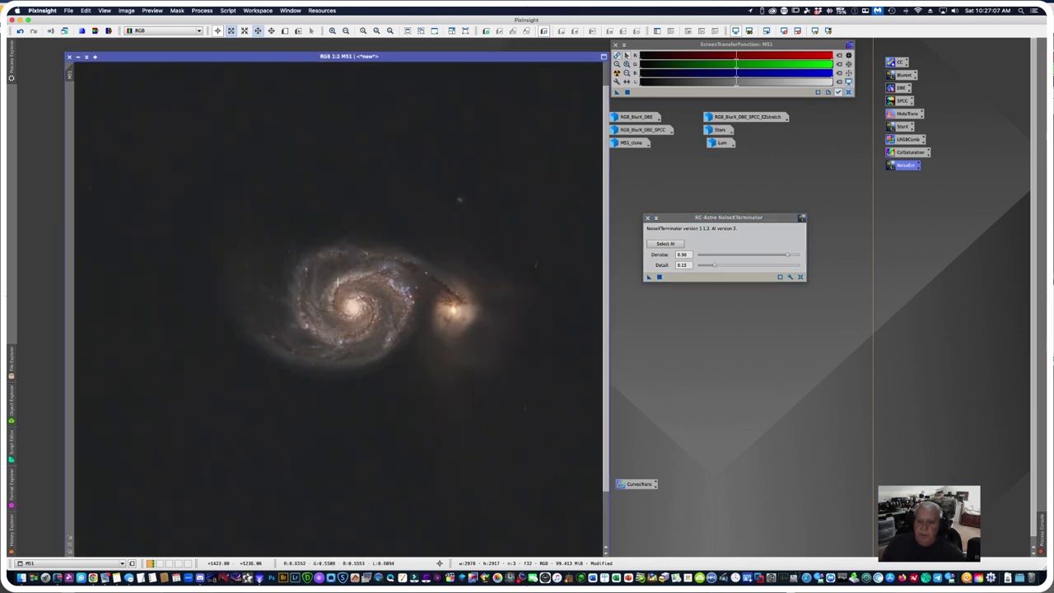
{"action": "scroll", "coordinate": [336, 282], "scroll_direction": "up", "scroll_amount": 1}
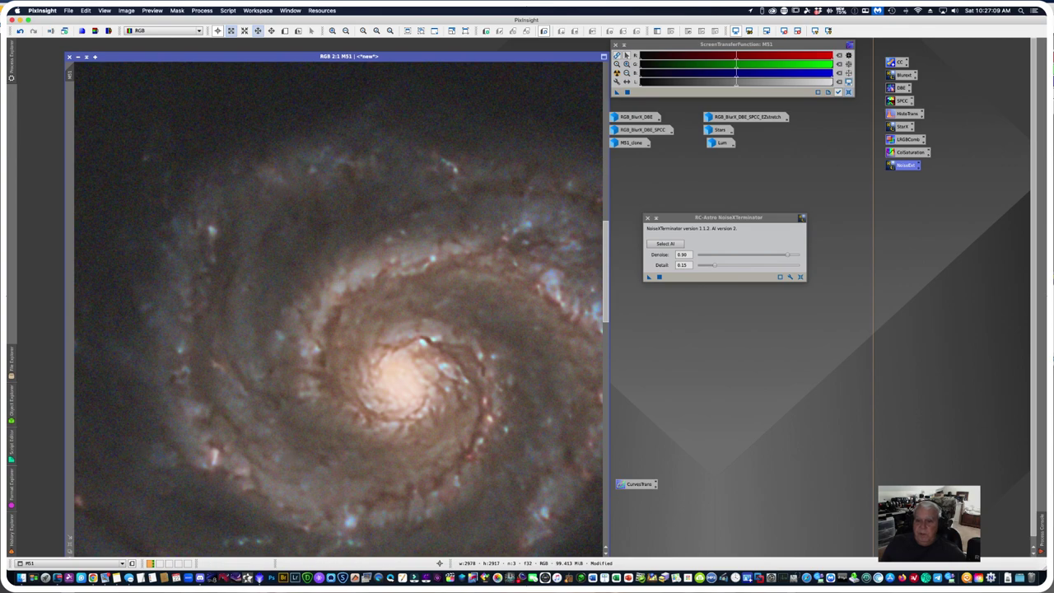
{"action": "left_click_drag", "start_coordinate": [647, 278], "coordinate": [298, 343]}
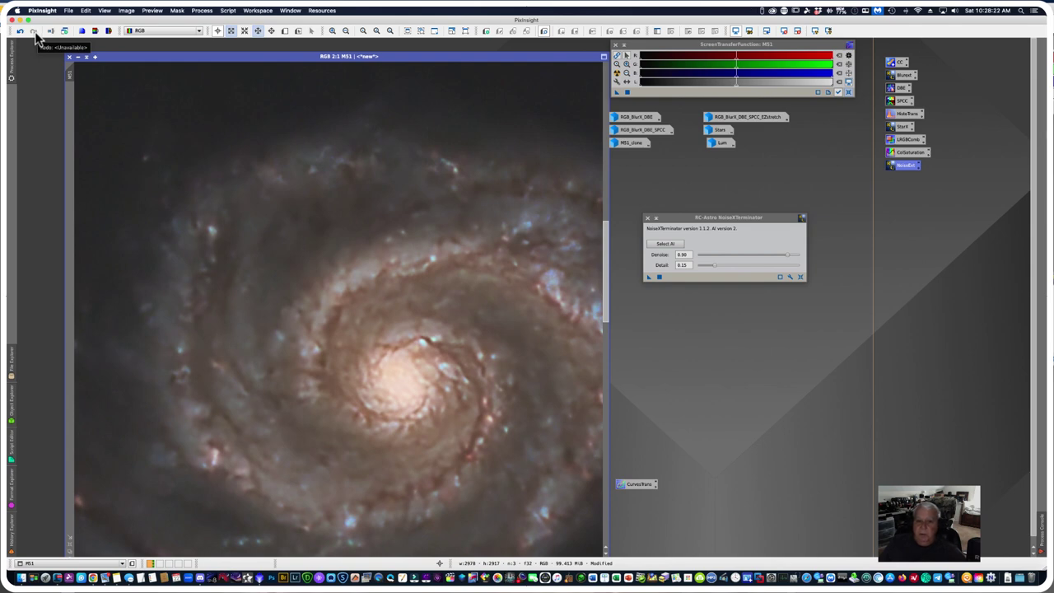
Step: Compare M51 before and after noise reduction by undoing and redoing NoiseXTerminator, ending with it applied
{"action": "left_click", "coordinate": [20, 31]}
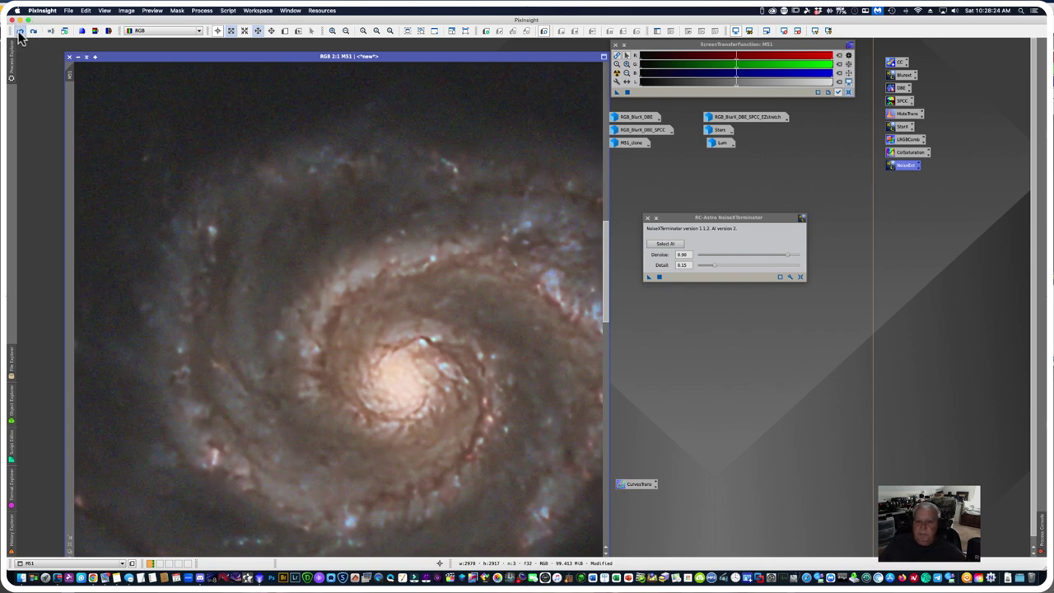
{"action": "left_click", "coordinate": [34, 33]}
{"action": "left_click", "coordinate": [19, 32]}
{"action": "left_click", "coordinate": [34, 32]}
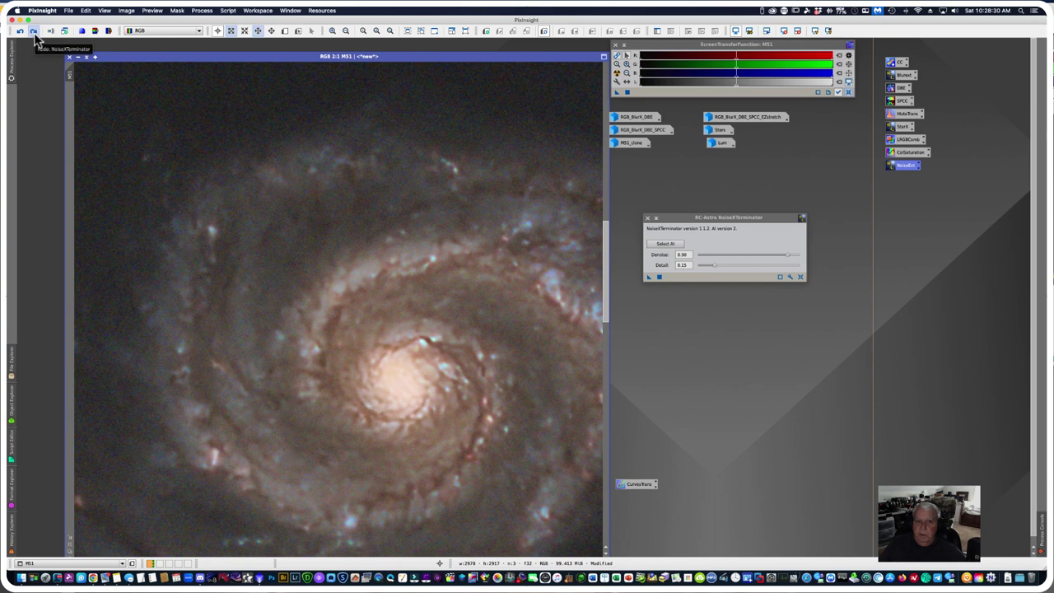
{"action": "left_click", "coordinate": [33, 32]}
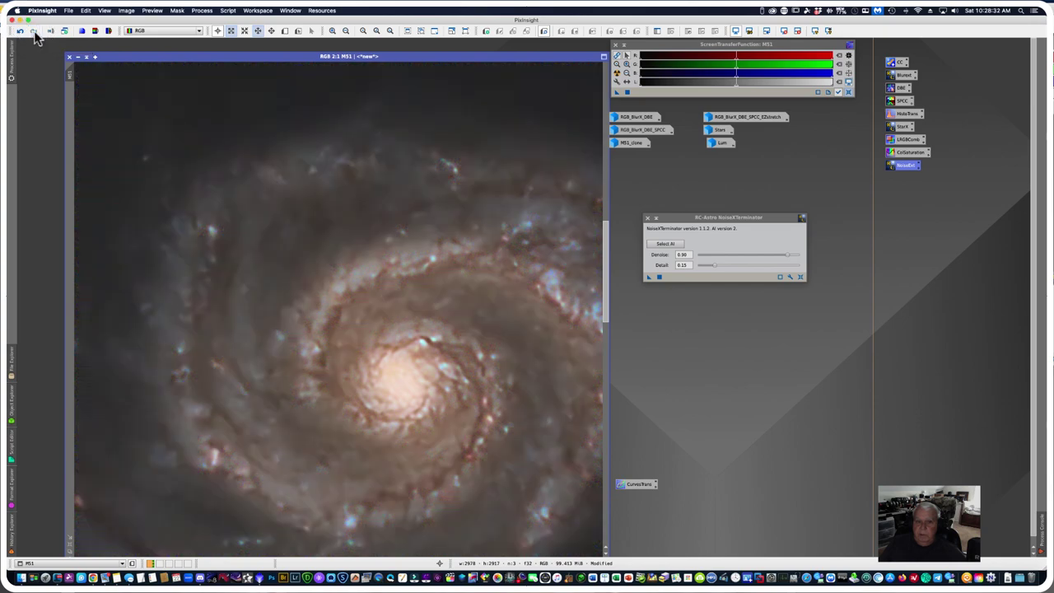
Step: Undo the noise reduction on M51, apply the Lum image as its mask, and minimize Lum again
{"action": "left_click", "coordinate": [20, 31]}
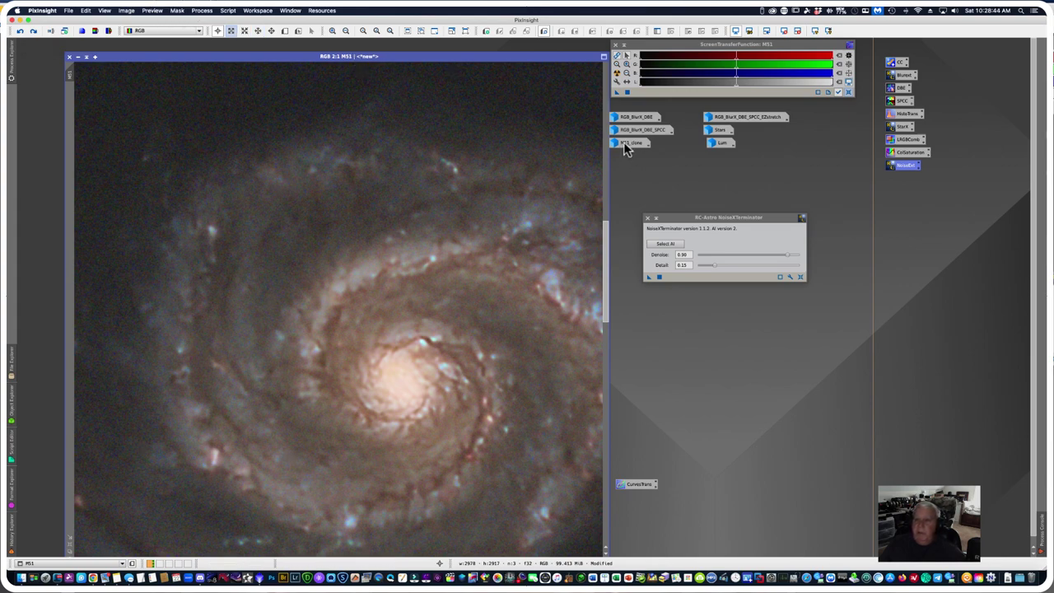
{"action": "left_click", "coordinate": [719, 146]}
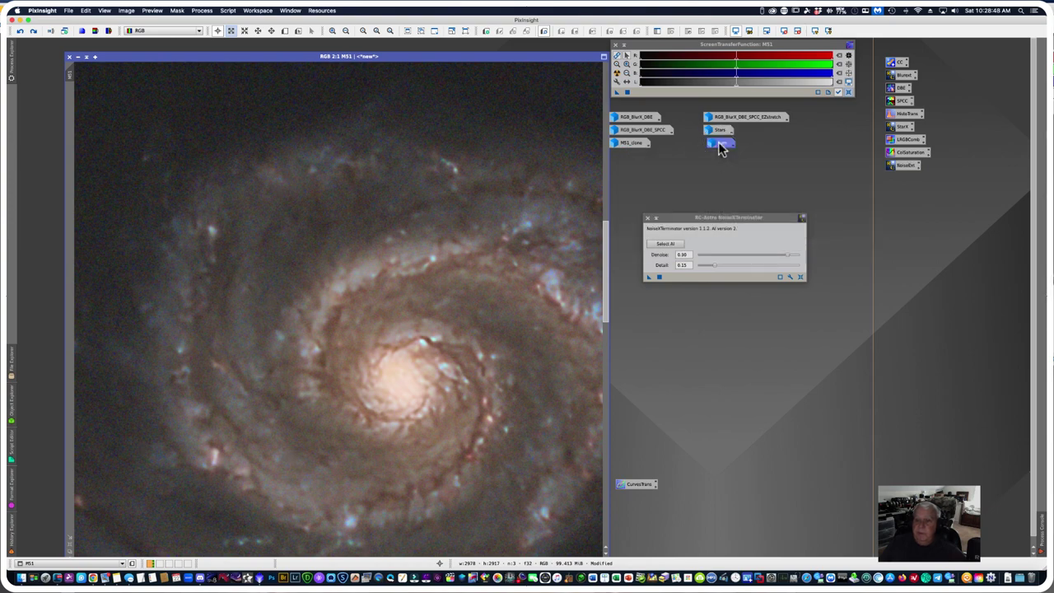
{"action": "double_click", "coordinate": [719, 145]}
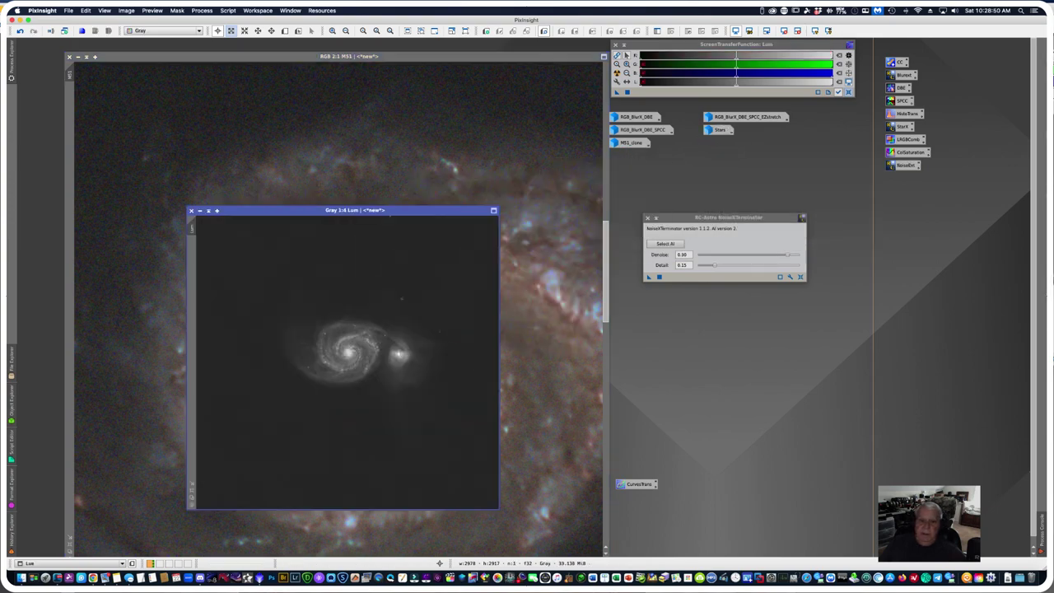
{"action": "left_click_drag", "start_coordinate": [196, 229], "coordinate": [66, 219]}
{"action": "left_click", "coordinate": [199, 210]}
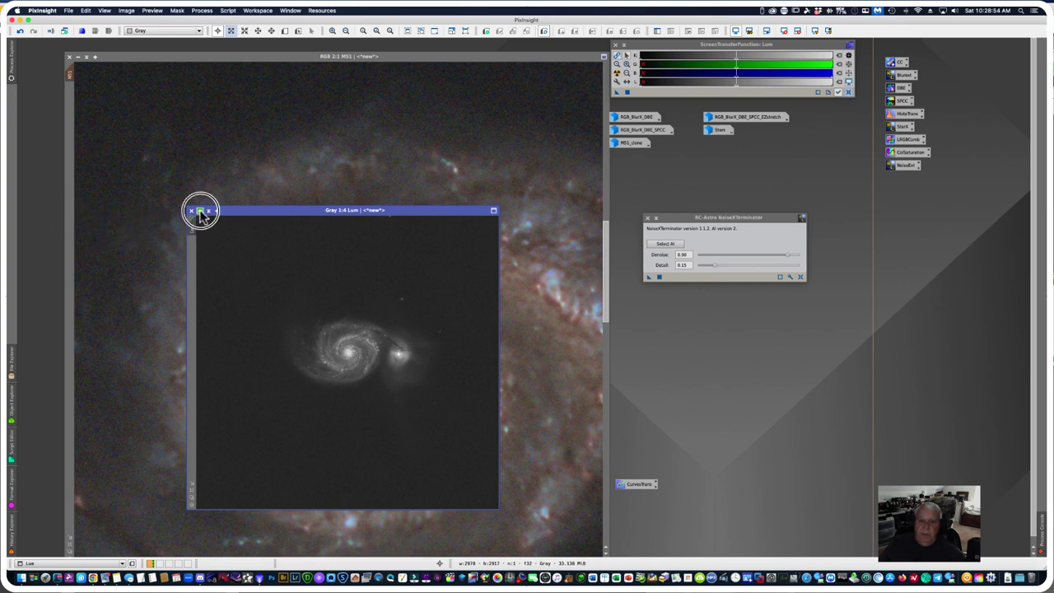
Step: Invert the mask on M51 and apply NoiseXTerminator with denoise 0.90 and detail 0.15
{"action": "left_click", "coordinate": [180, 12]}
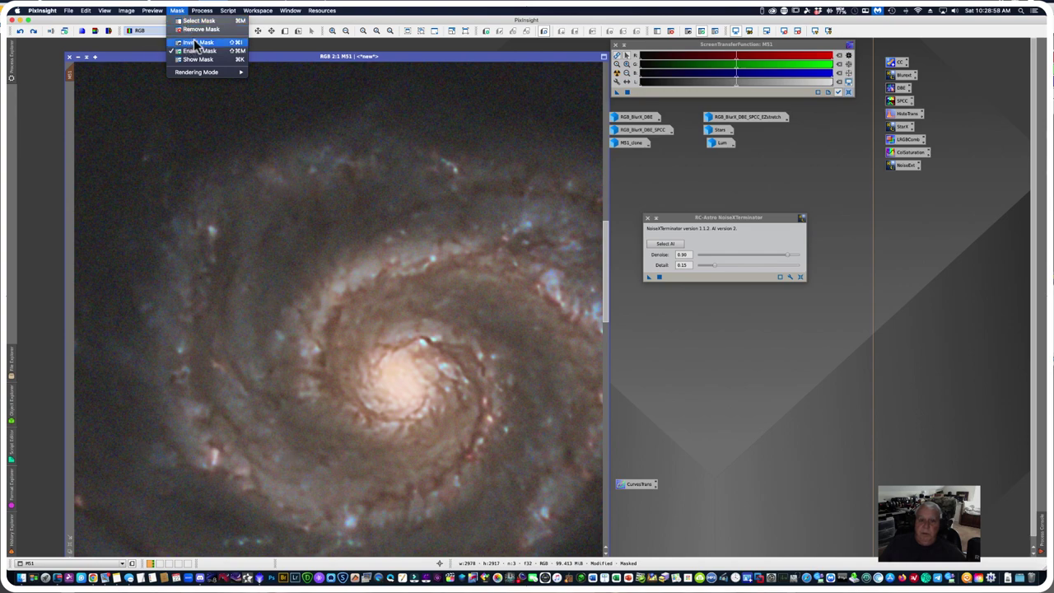
{"action": "left_click", "coordinate": [195, 44]}
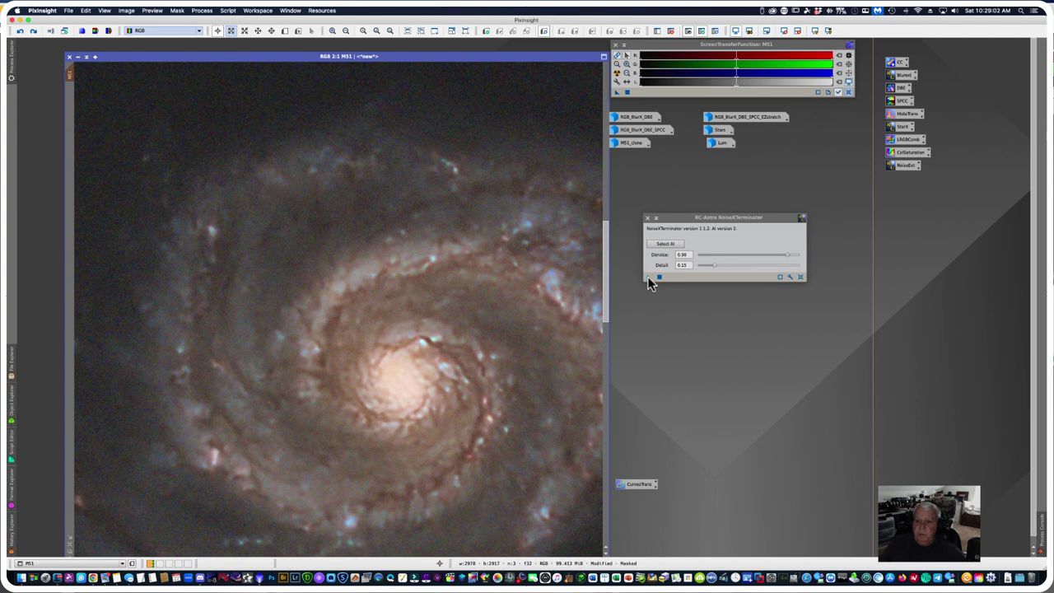
{"action": "left_click_drag", "start_coordinate": [648, 278], "coordinate": [452, 336]}
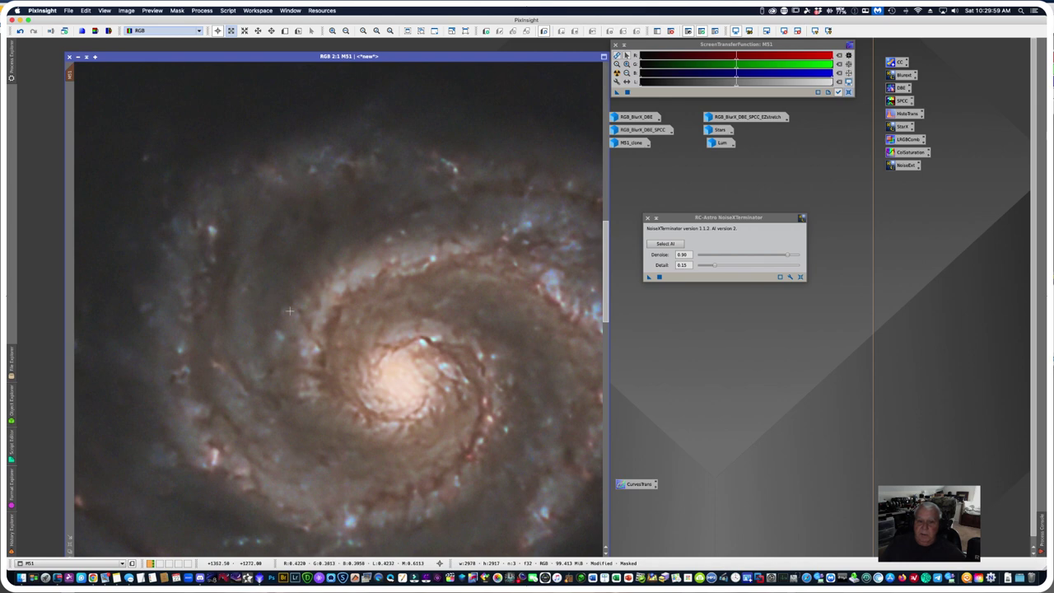
Step: Check the masked noise reduction on the galaxy at different magnifications and remove the mask from M51
{"action": "scroll", "coordinate": [289, 310], "scroll_direction": "down", "scroll_amount": 2}
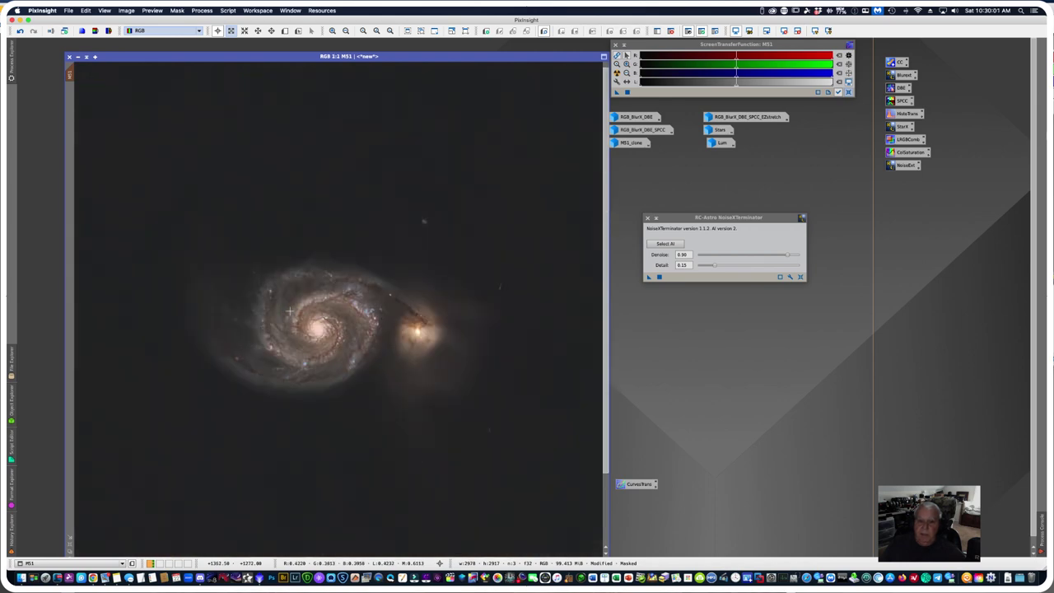
{"action": "scroll", "coordinate": [289, 311], "scroll_direction": "up", "scroll_amount": 3}
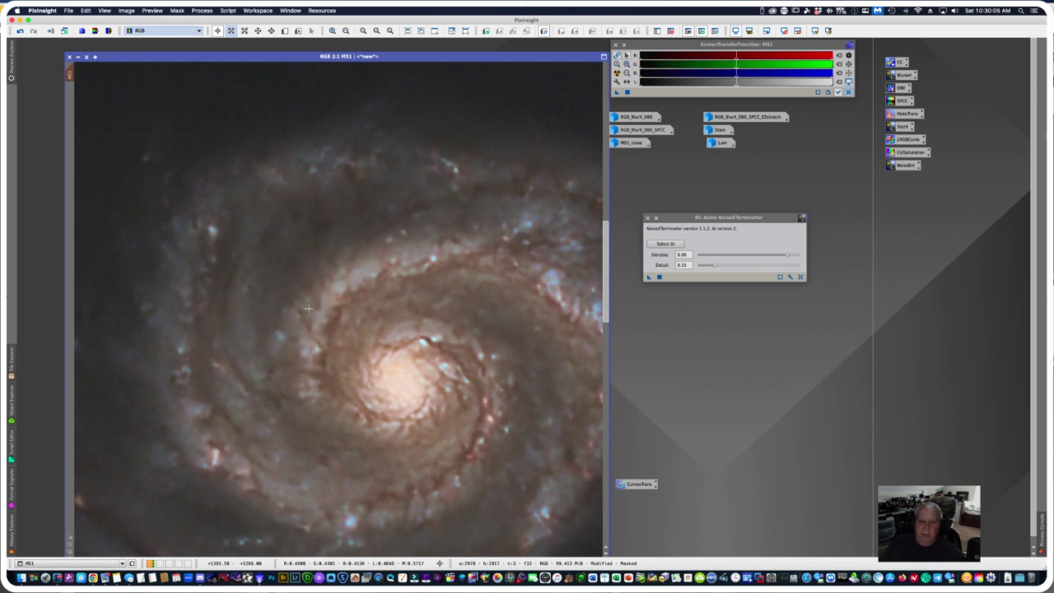
{"action": "scroll", "coordinate": [401, 291], "scroll_direction": "down", "scroll_amount": 1}
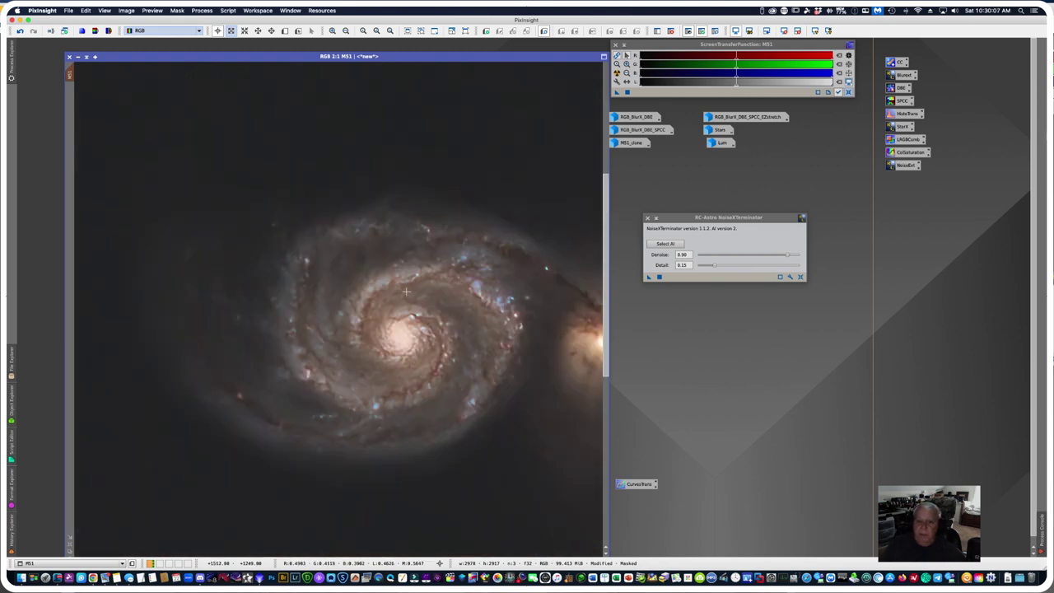
{"action": "scroll", "coordinate": [406, 291], "scroll_direction": "up", "scroll_amount": 1}
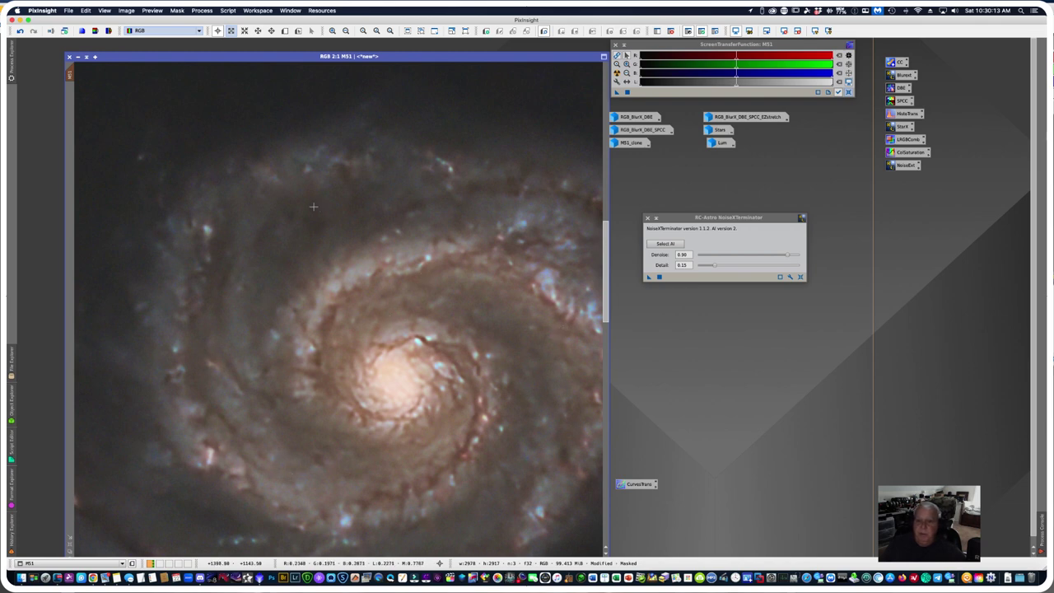
{"action": "left_click", "coordinate": [174, 12]}
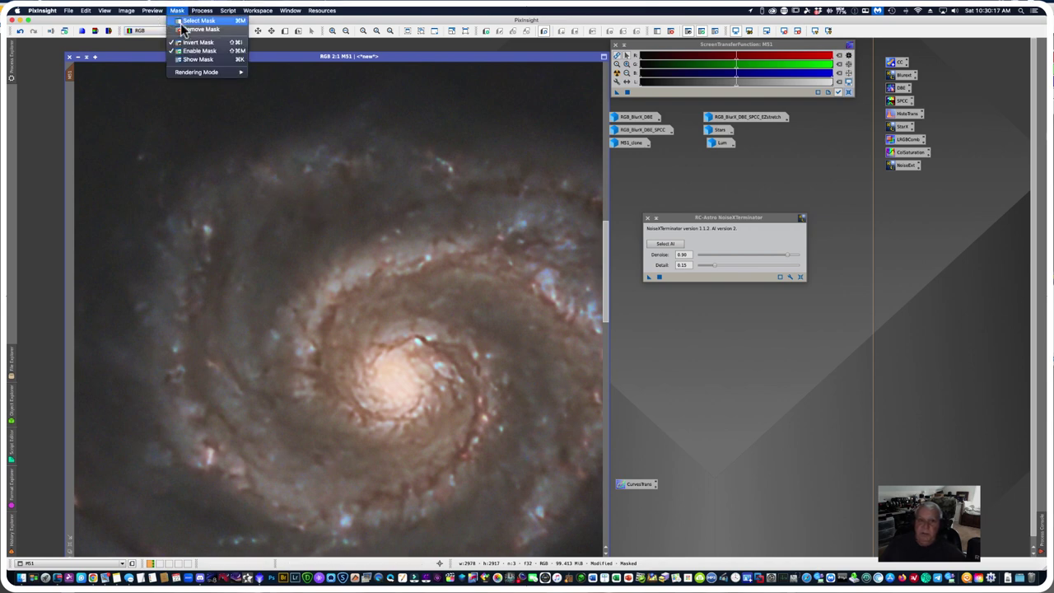
{"action": "left_click", "coordinate": [198, 29]}
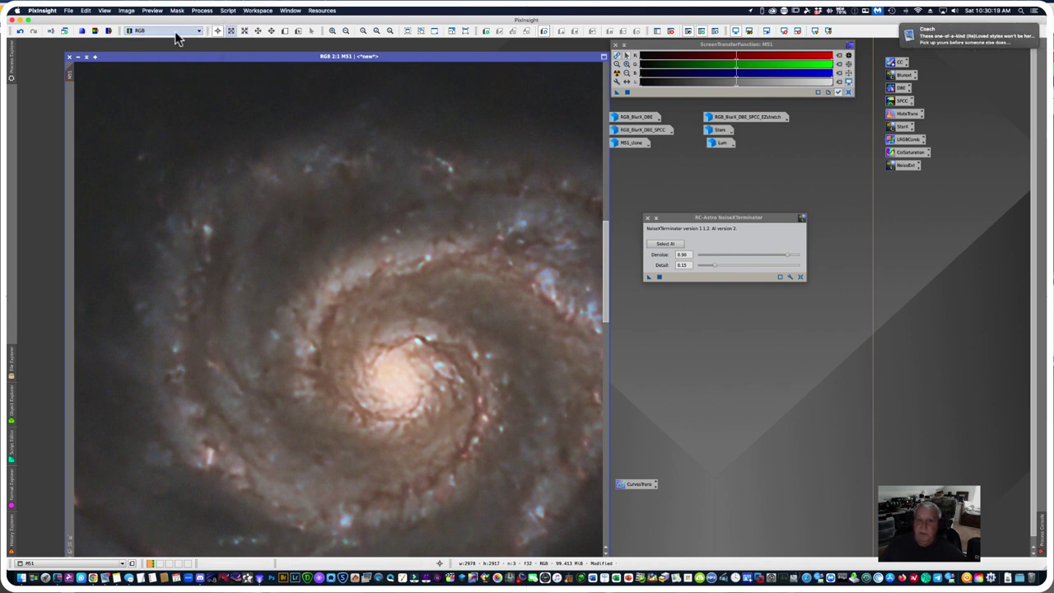
Step: Minimize M51, park its icon in an empty corner of the workspace, and close NoiseXTerminator
{"action": "left_click_drag", "start_coordinate": [117, 57], "coordinate": [86, 53]}
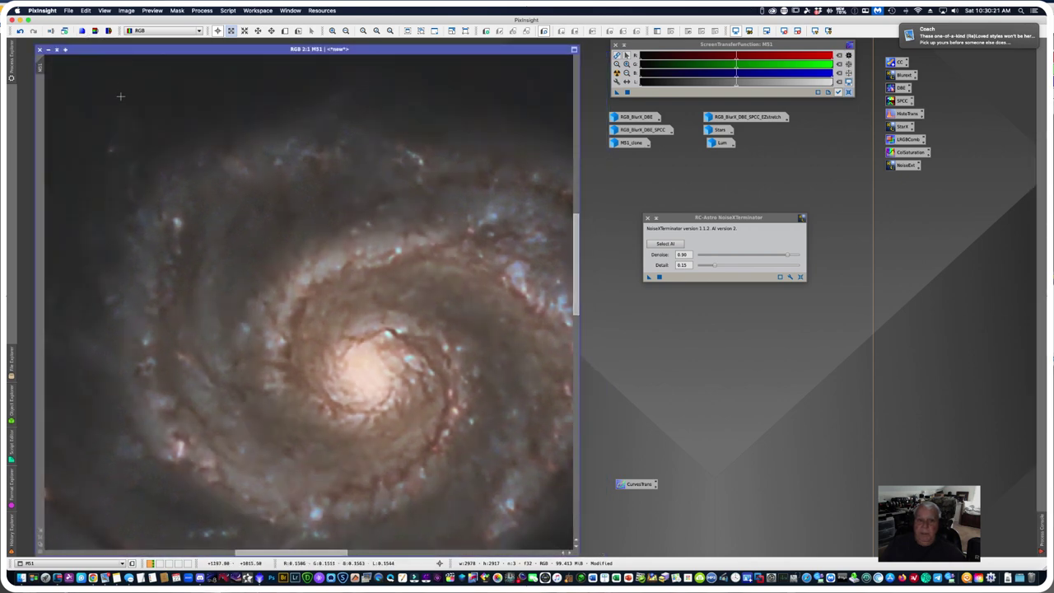
{"action": "left_click", "coordinate": [48, 51]}
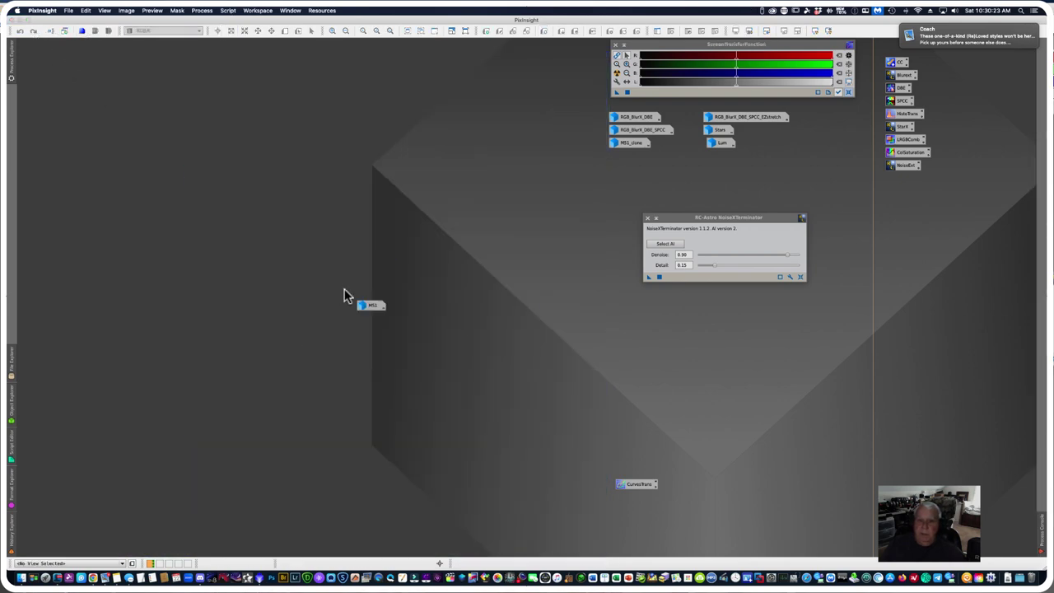
{"action": "left_click_drag", "start_coordinate": [370, 306], "coordinate": [57, 59]}
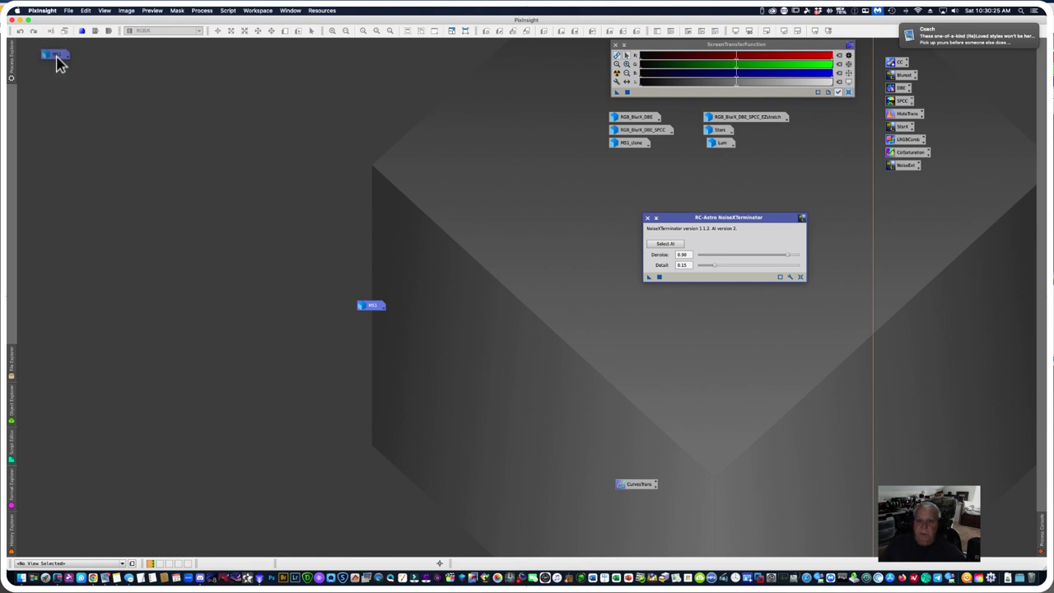
{"action": "left_click", "coordinate": [647, 218]}
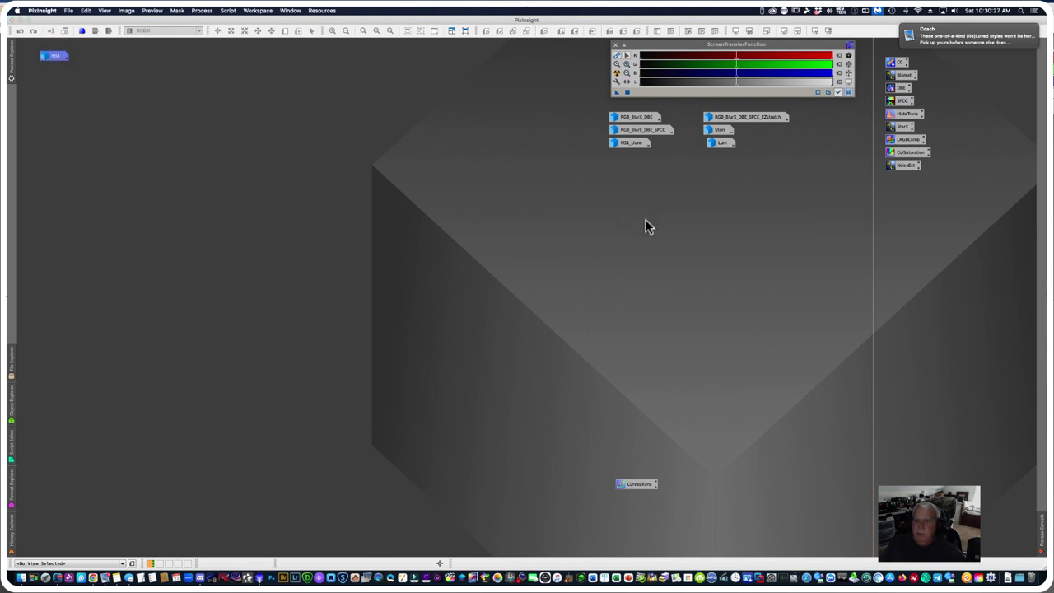
Step: Open the Stars image, enlarge its window to 1:3, and move it higher in the workspace
{"action": "left_click", "coordinate": [716, 132]}
{"action": "double_click", "coordinate": [716, 132]}
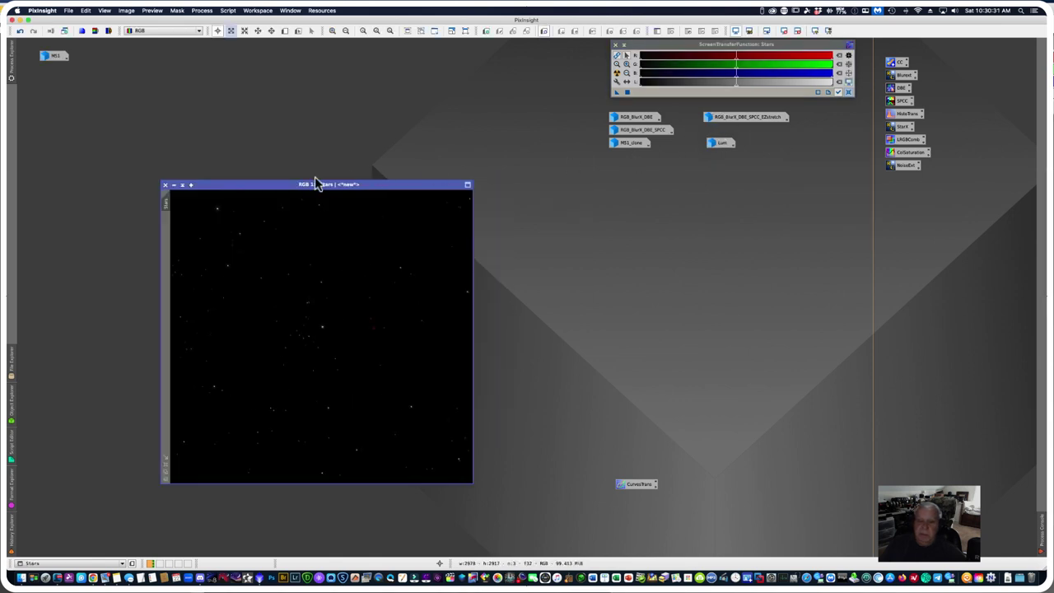
{"action": "left_click_drag", "start_coordinate": [289, 184], "coordinate": [280, 146]}
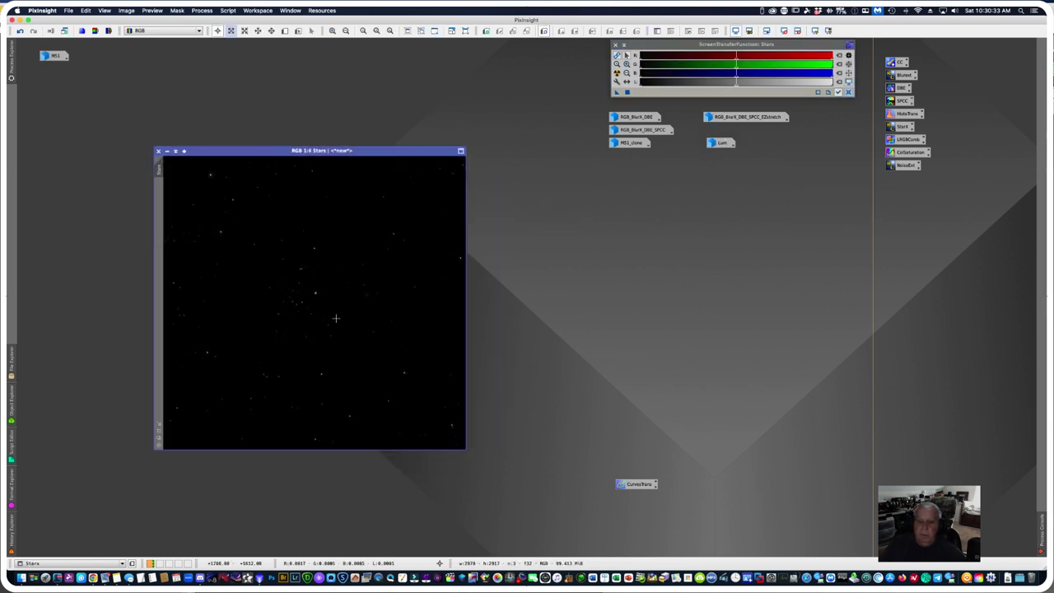
{"action": "left_click", "coordinate": [159, 431]}
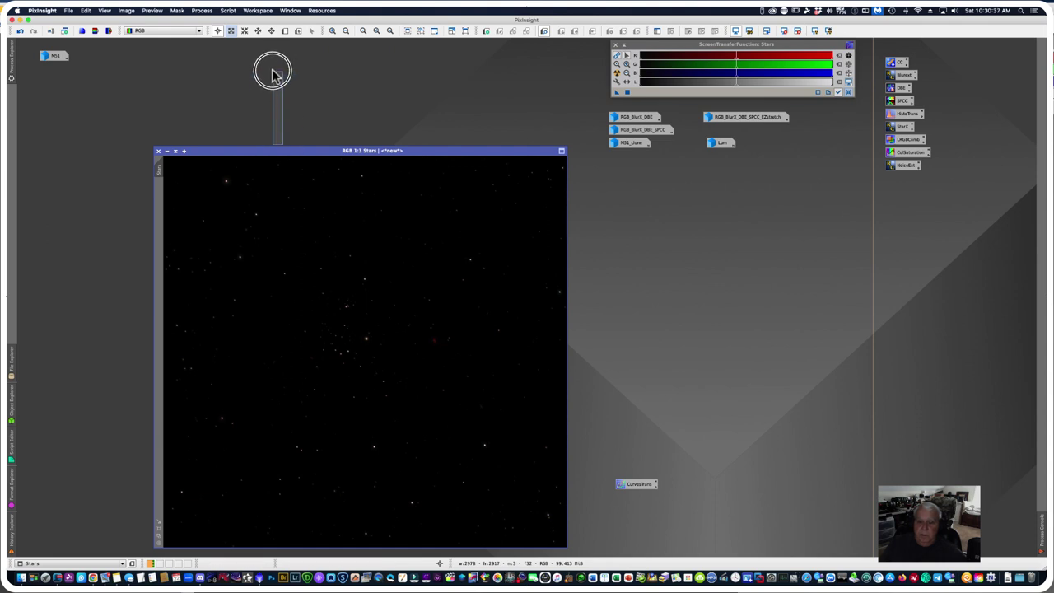
{"action": "left_click_drag", "start_coordinate": [277, 151], "coordinate": [259, 68]}
Step: Examine the stars in the Stars image up close at 2:1 and across the whole frame
{"action": "scroll", "coordinate": [314, 210], "scroll_direction": "up", "scroll_amount": 1}
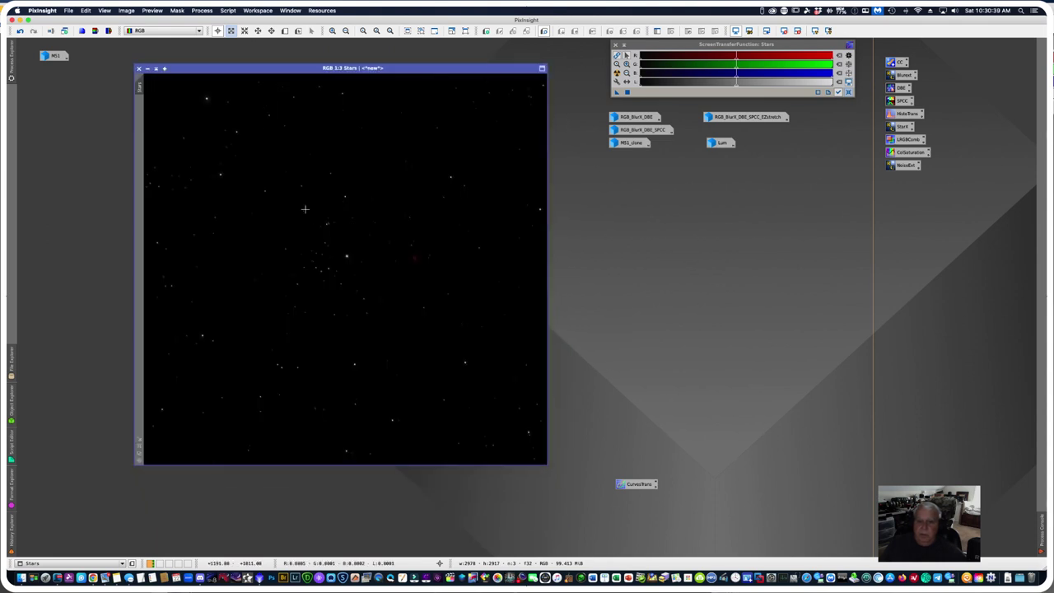
{"action": "scroll", "coordinate": [315, 210], "scroll_direction": "up", "scroll_amount": 1}
{"action": "scroll", "coordinate": [313, 211], "scroll_direction": "up", "scroll_amount": 1}
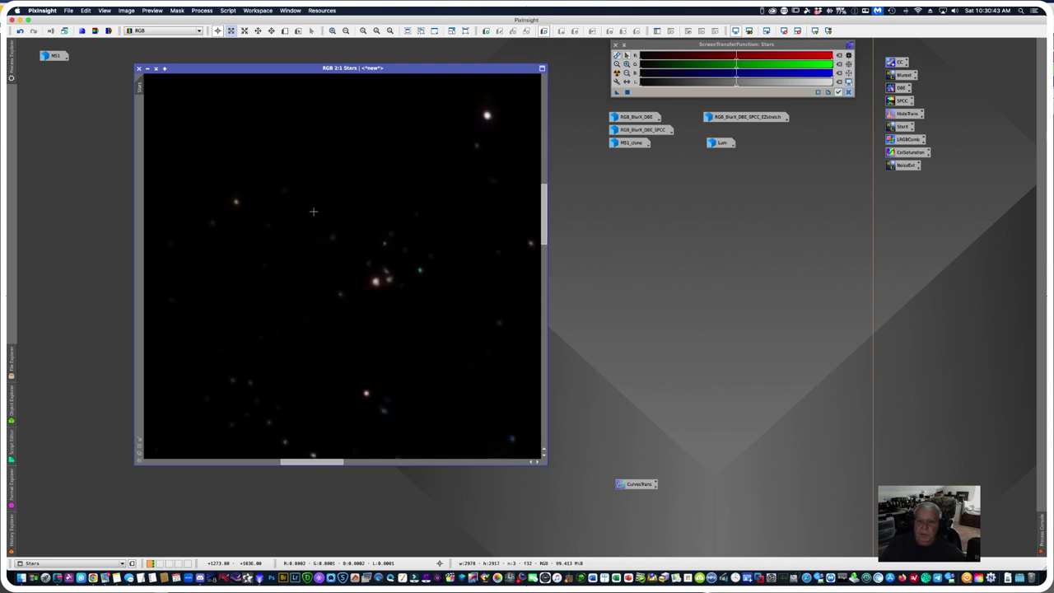
{"action": "scroll", "coordinate": [313, 211], "scroll_direction": "down", "scroll_amount": 1}
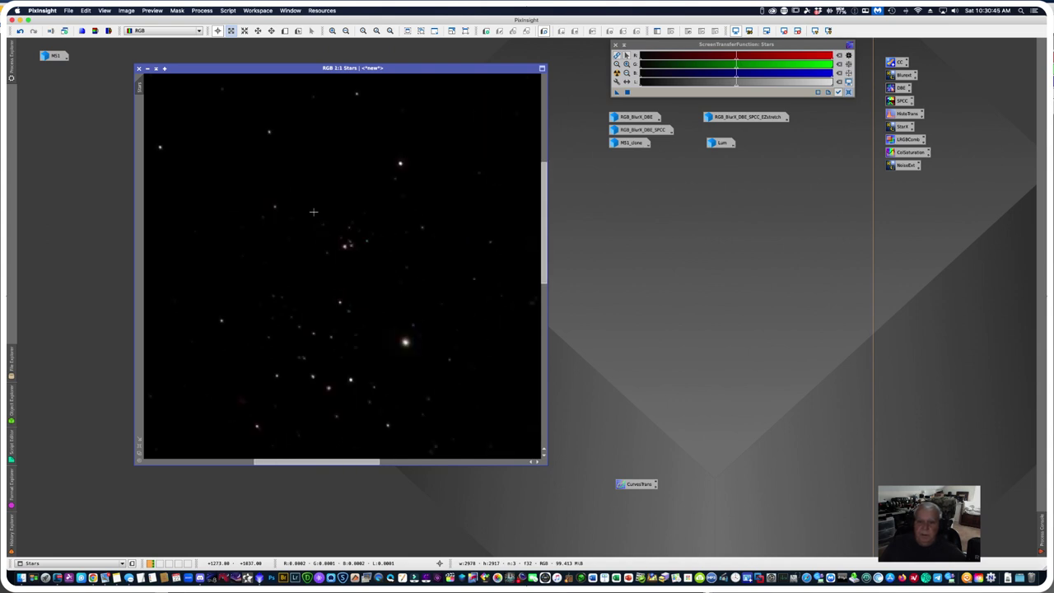
{"action": "scroll", "coordinate": [313, 211], "scroll_direction": "down", "scroll_amount": 2}
{"action": "scroll", "coordinate": [309, 214], "scroll_direction": "down", "scroll_amount": 2}
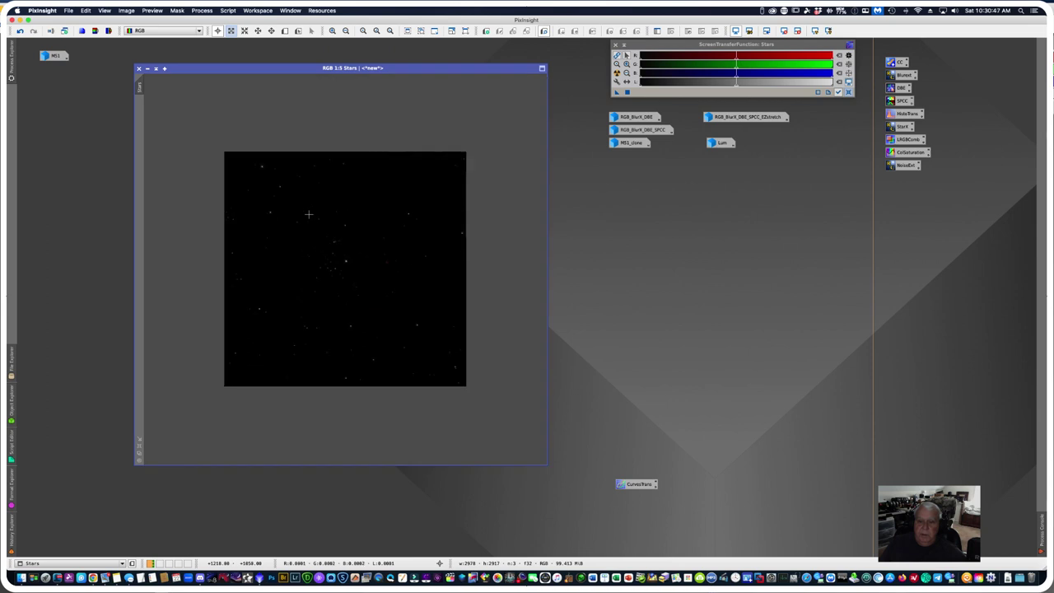
{"action": "scroll", "coordinate": [309, 214], "scroll_direction": "up", "scroll_amount": 1}
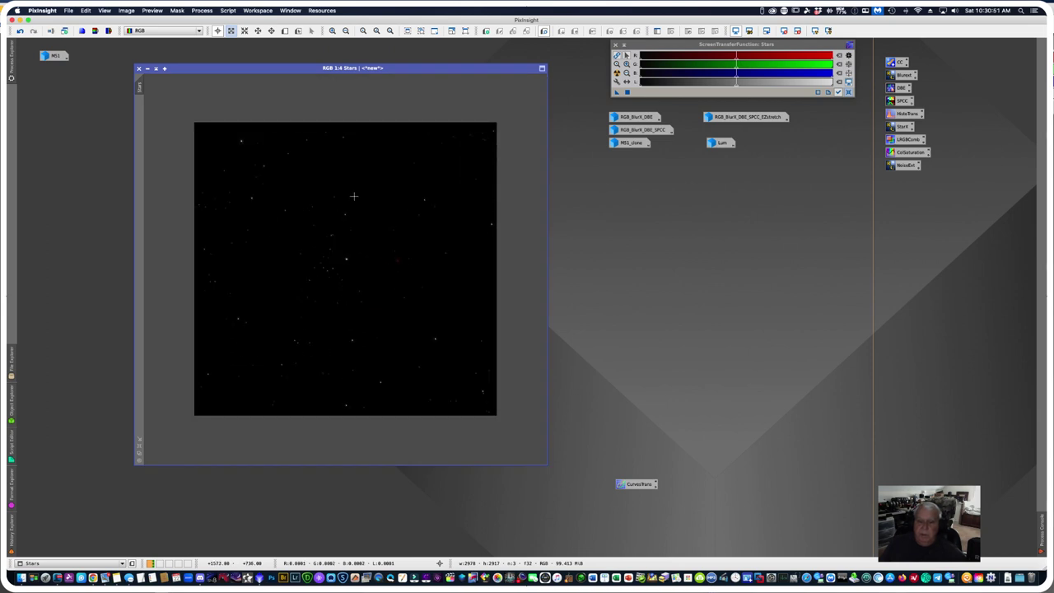
Step: Open the MorphologicalTransformation process for the Stars image
{"action": "left_click", "coordinate": [203, 10]}
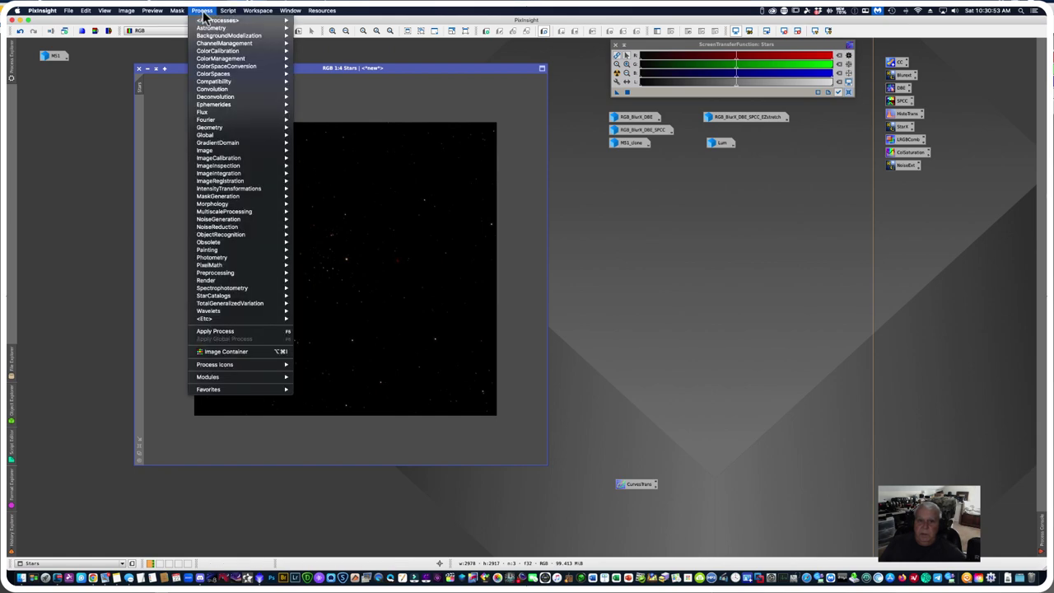
{"action": "mouse_move", "coordinate": [211, 23]}
{"action": "left_click", "coordinate": [543, 48]}
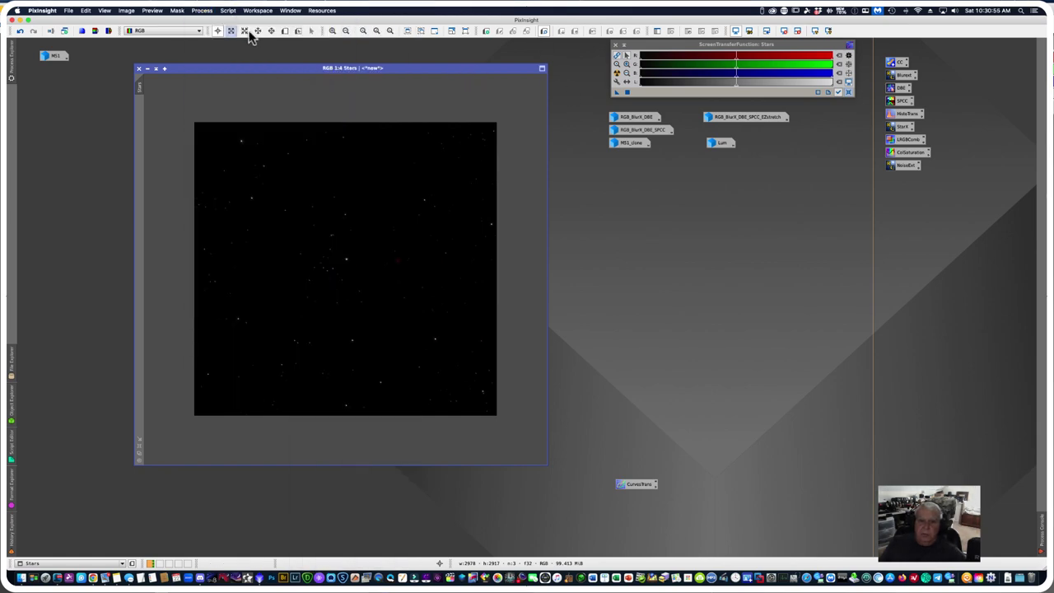
{"action": "left_click", "coordinate": [203, 11]}
{"action": "left_click", "coordinate": [203, 11]}
{"action": "left_click", "coordinate": [203, 10]}
{"action": "mouse_move", "coordinate": [217, 20]}
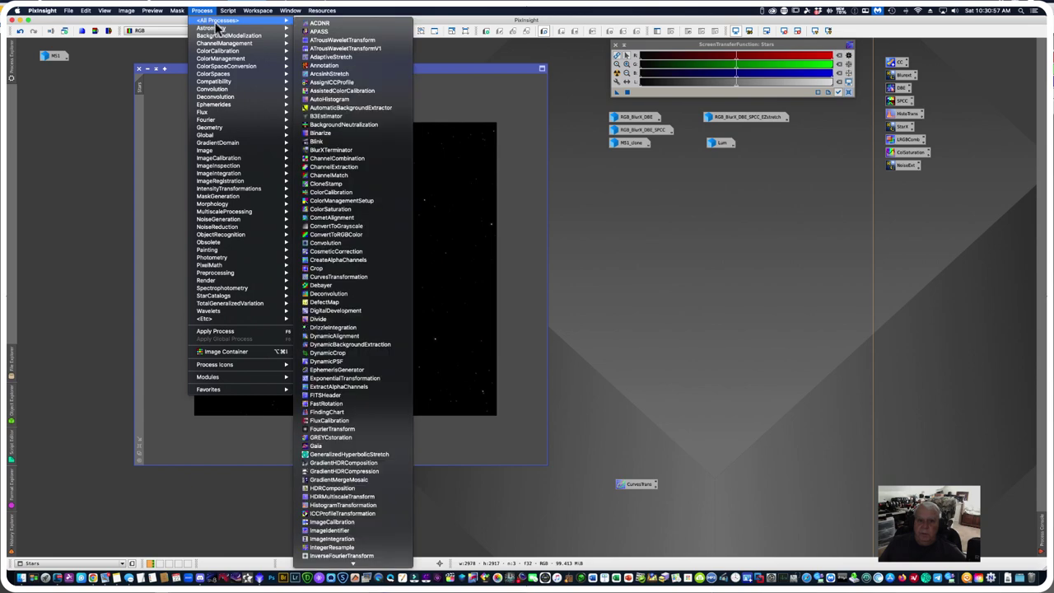
{"action": "scroll", "coordinate": [362, 532], "scroll_direction": "down", "scroll_amount": 5}
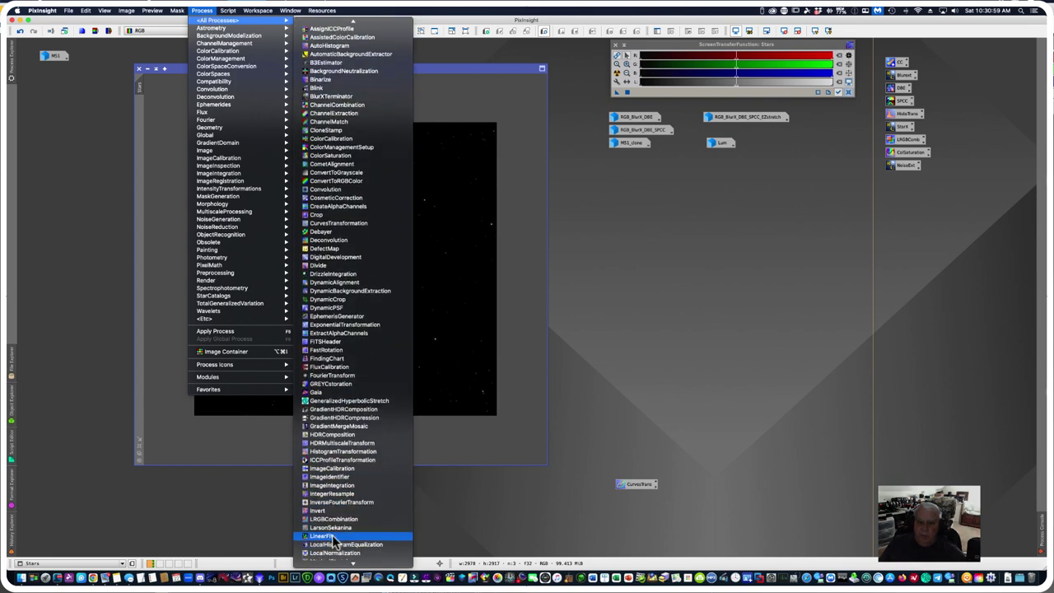
{"action": "scroll", "coordinate": [338, 540], "scroll_direction": "down", "scroll_amount": 10}
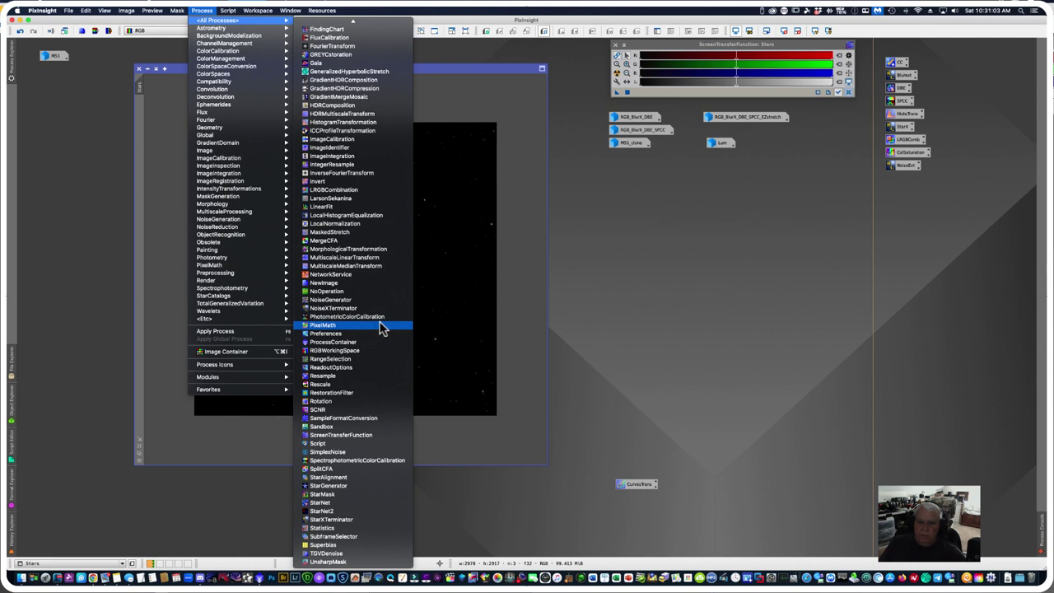
{"action": "left_click", "coordinate": [357, 250]}
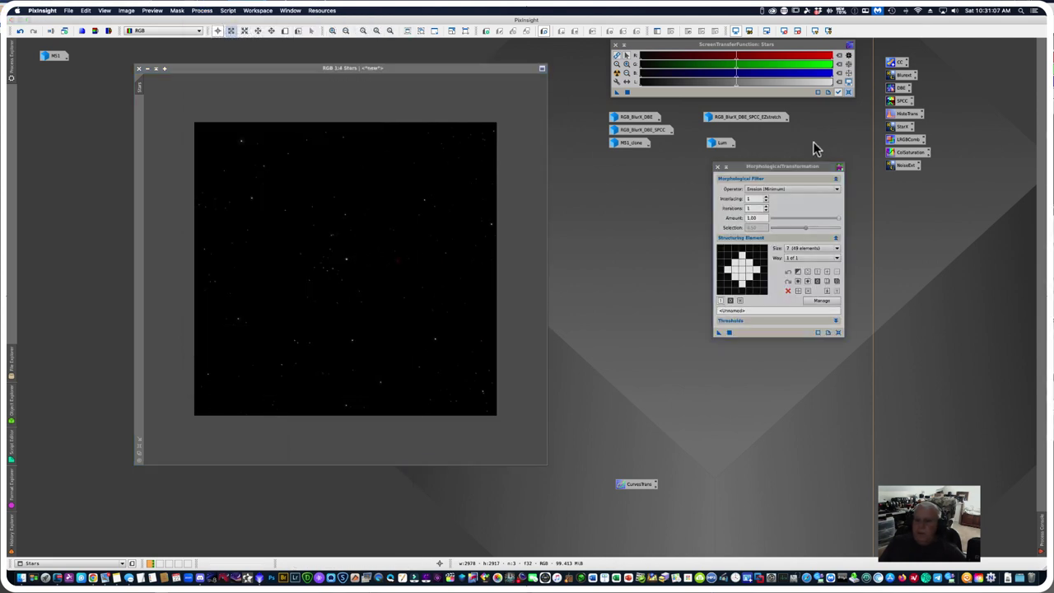
Step: Save the MorphologicalTransformation instance as a process icon named StarSizeRed and place it at the end of the process icon column
{"action": "left_click_drag", "start_coordinate": [717, 337], "coordinate": [609, 382]}
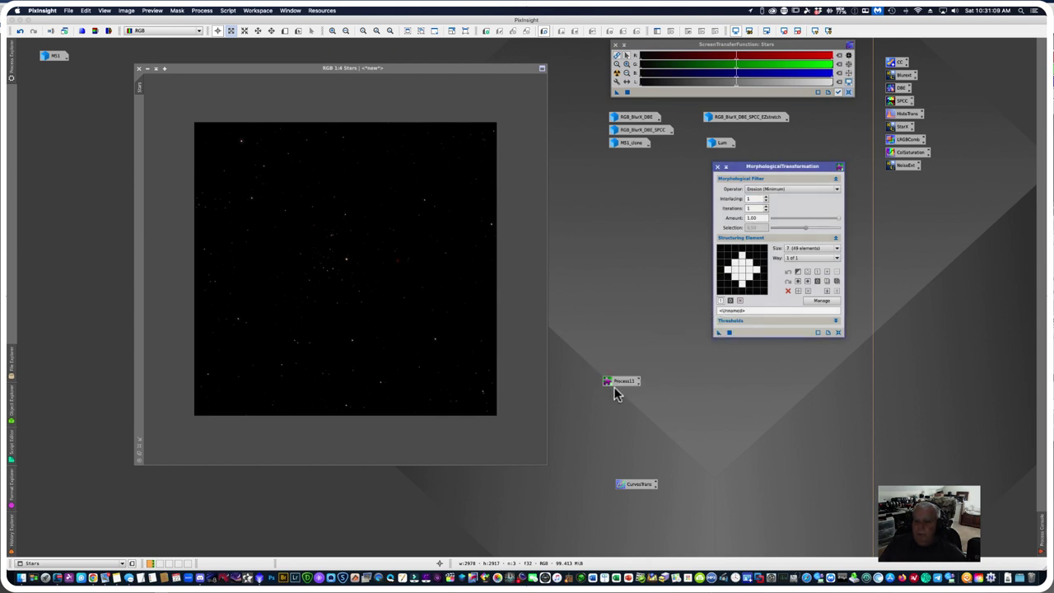
{"action": "right_click", "coordinate": [616, 382]}
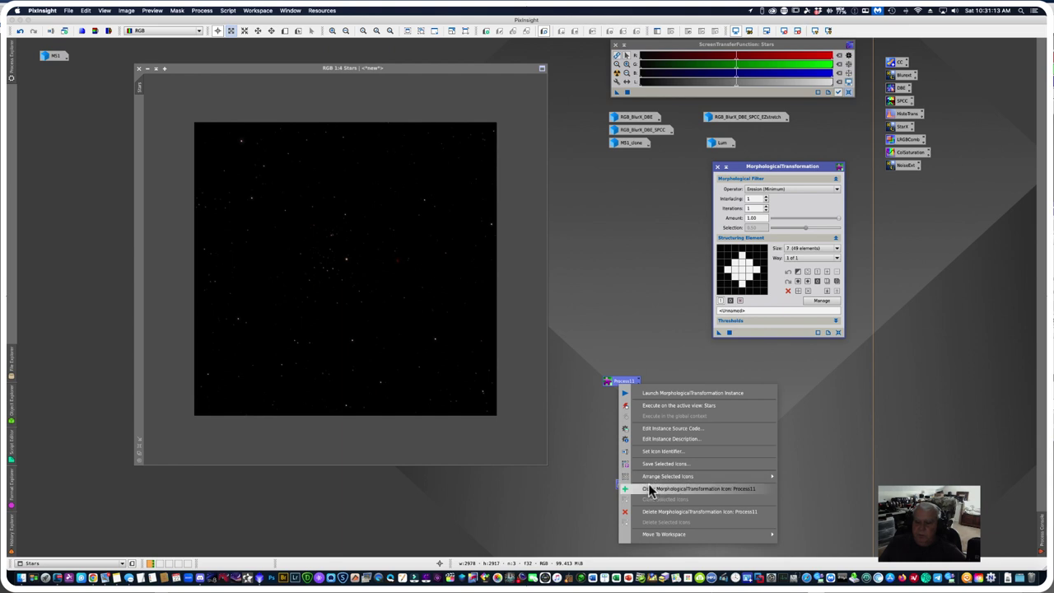
{"action": "left_click", "coordinate": [653, 452]}
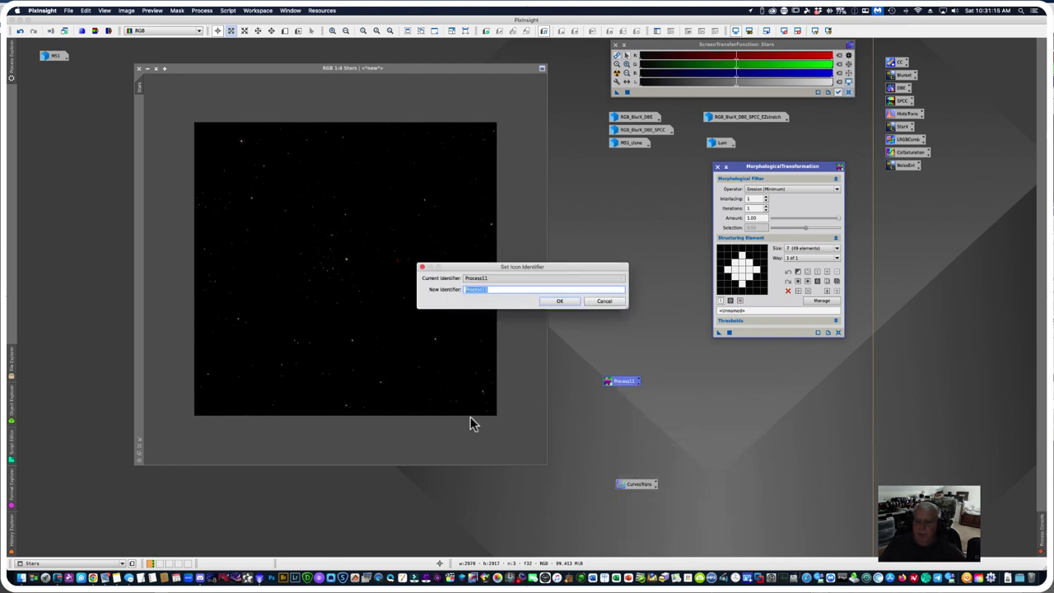
{"action": "type", "text": "Sta"}
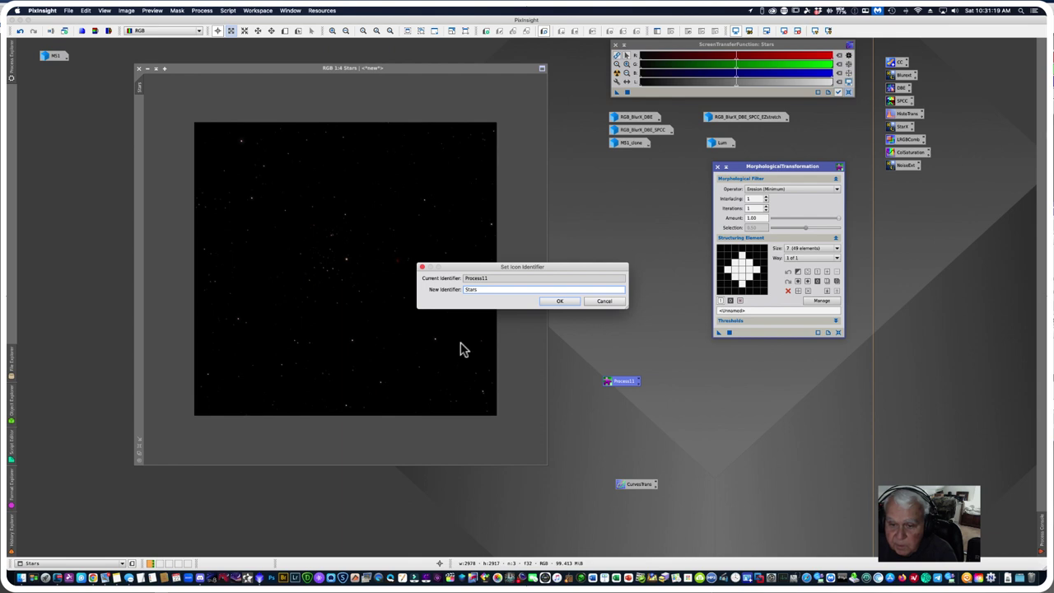
{"action": "type", "text": "rSizeRe"}
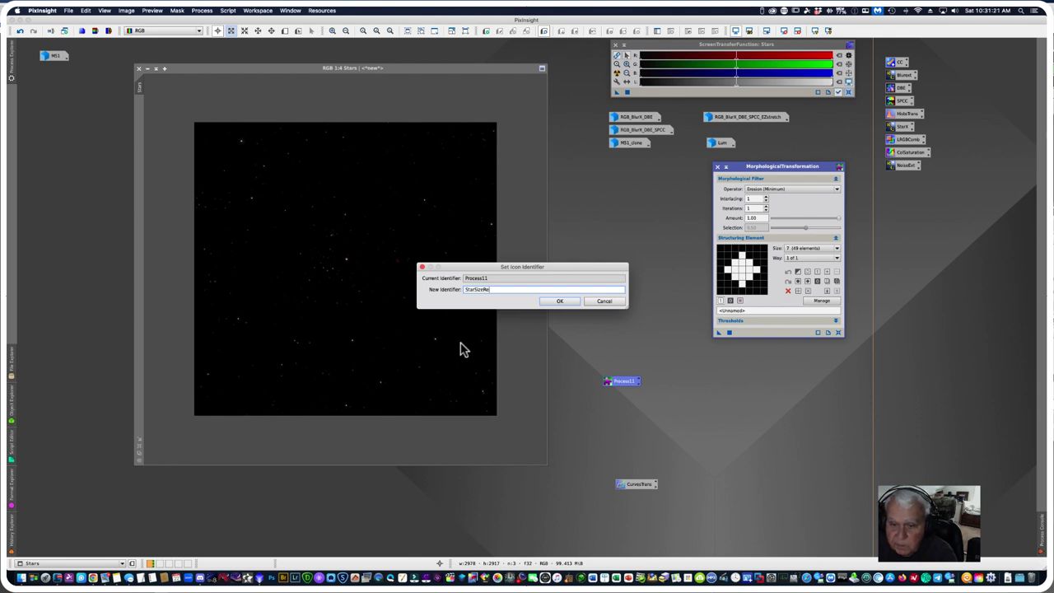
{"action": "type", "text": "d"}
{"action": "key", "text": "Return"}
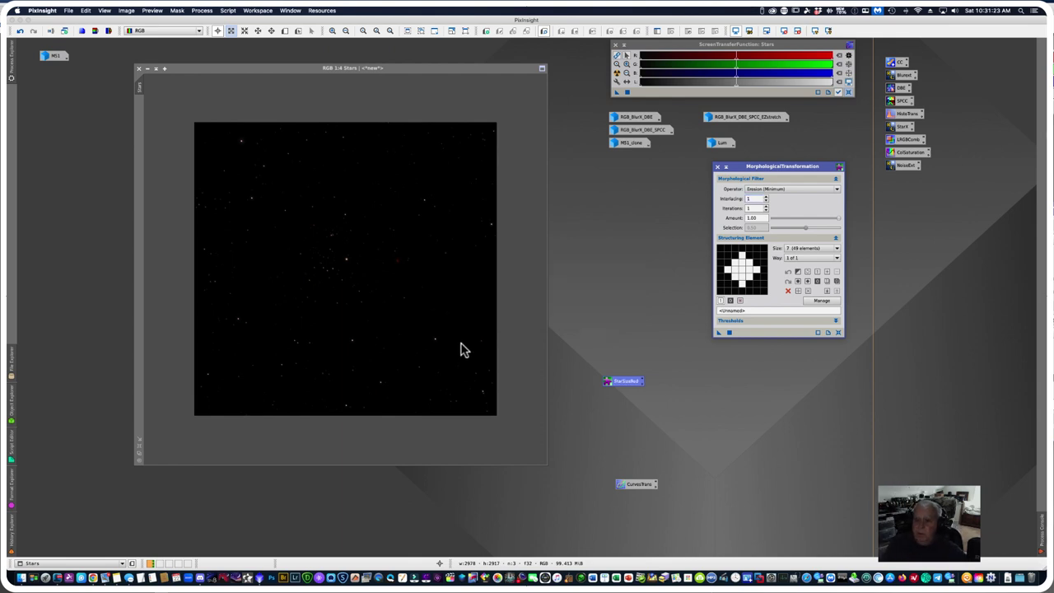
{"action": "left_click_drag", "start_coordinate": [622, 381], "coordinate": [911, 181]}
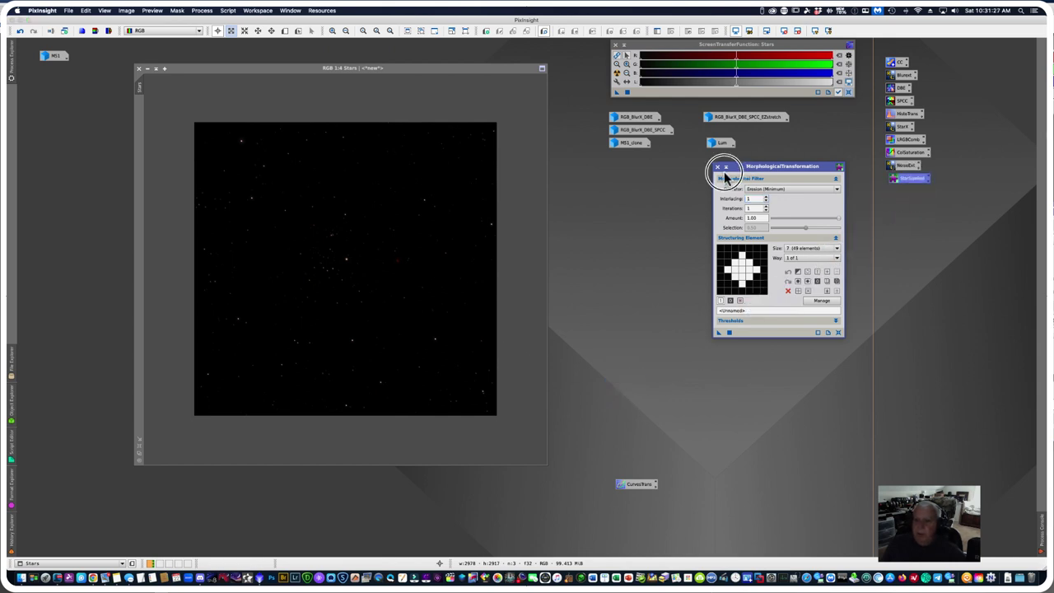
Step: Configure MorphologicalTransformation with 5 iterations and a circular structuring element of size 5 (25 elements)
{"action": "left_click_drag", "start_coordinate": [733, 167], "coordinate": [653, 176]}
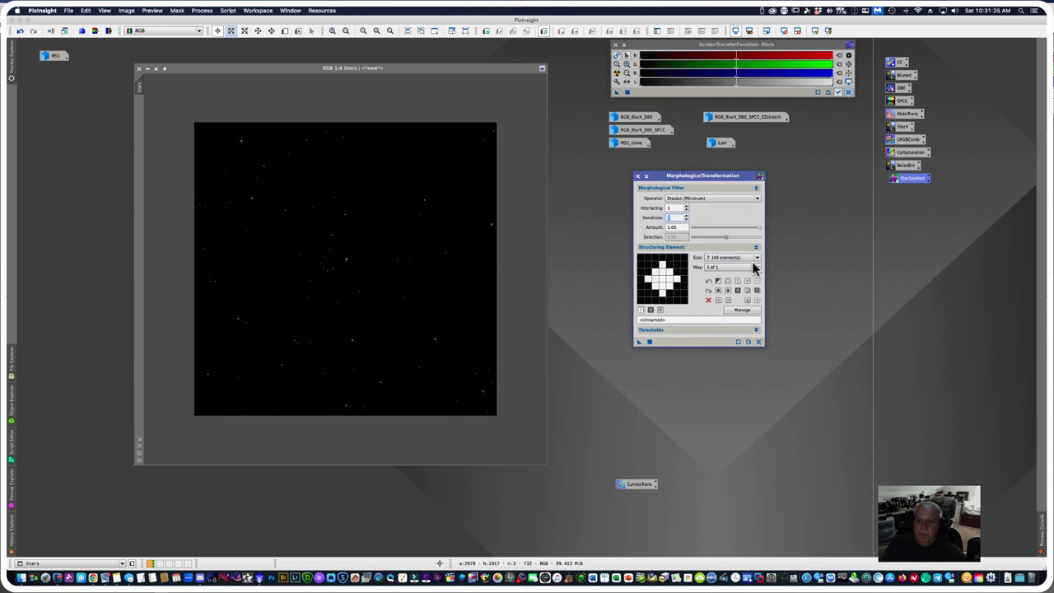
{"action": "left_click", "coordinate": [727, 290]}
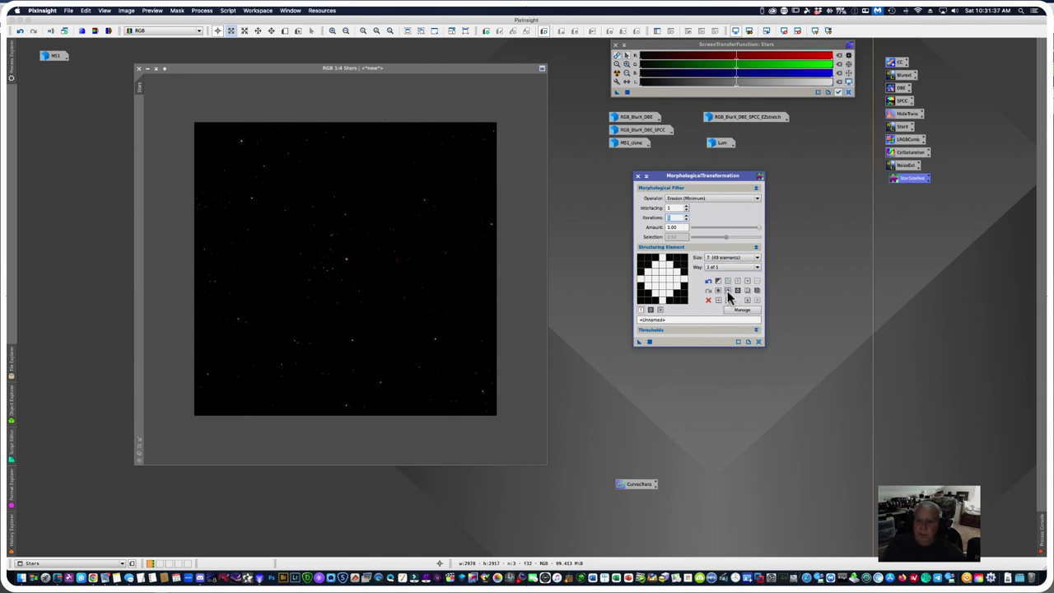
{"action": "type", "text": "5"}
{"action": "left_click", "coordinate": [756, 258]}
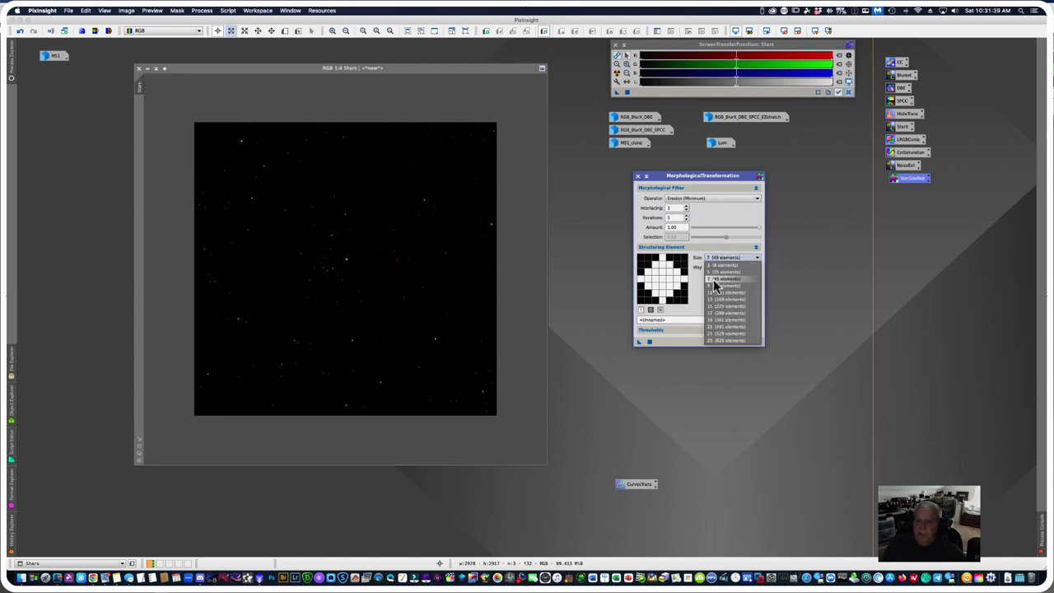
{"action": "left_click", "coordinate": [714, 280]}
{"action": "left_click", "coordinate": [747, 257]}
{"action": "left_click", "coordinate": [719, 270]}
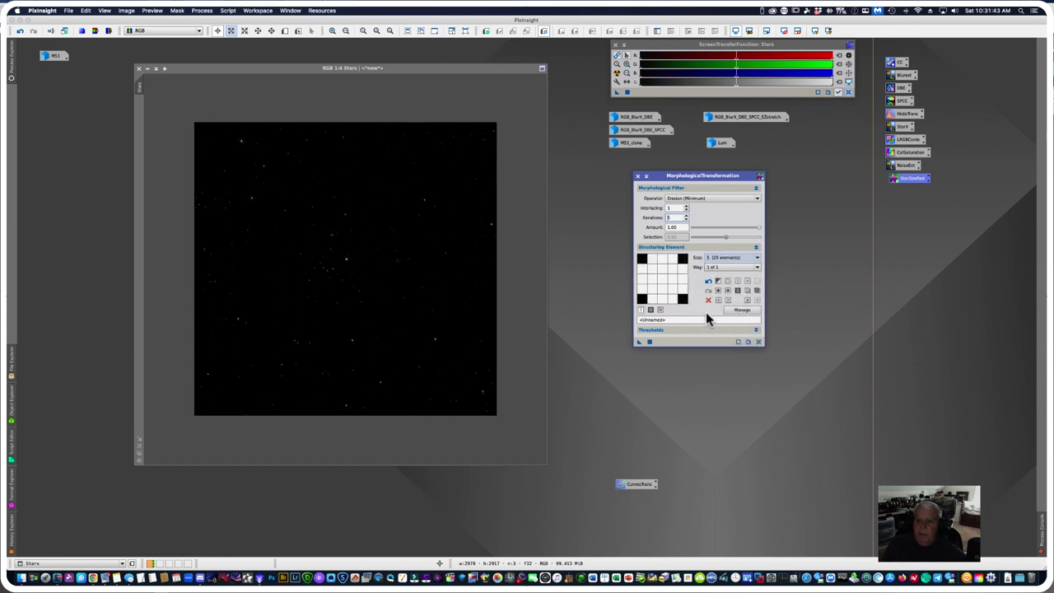
Step: Try the Morphological Selection operator on the Stars image and undo it
{"action": "left_click_drag", "start_coordinate": [656, 174], "coordinate": [671, 173]}
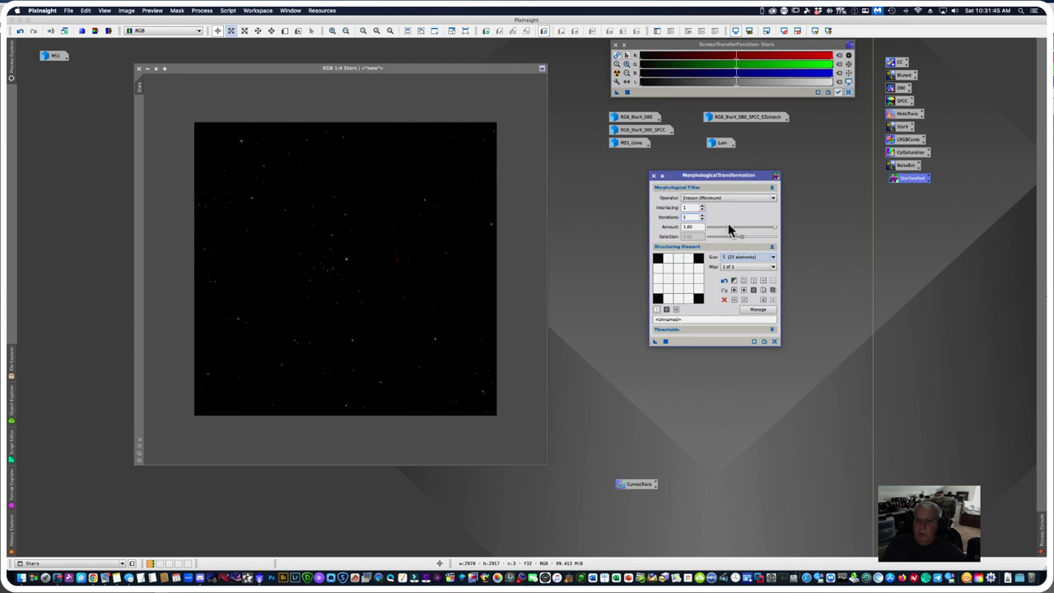
{"action": "left_click", "coordinate": [773, 199]}
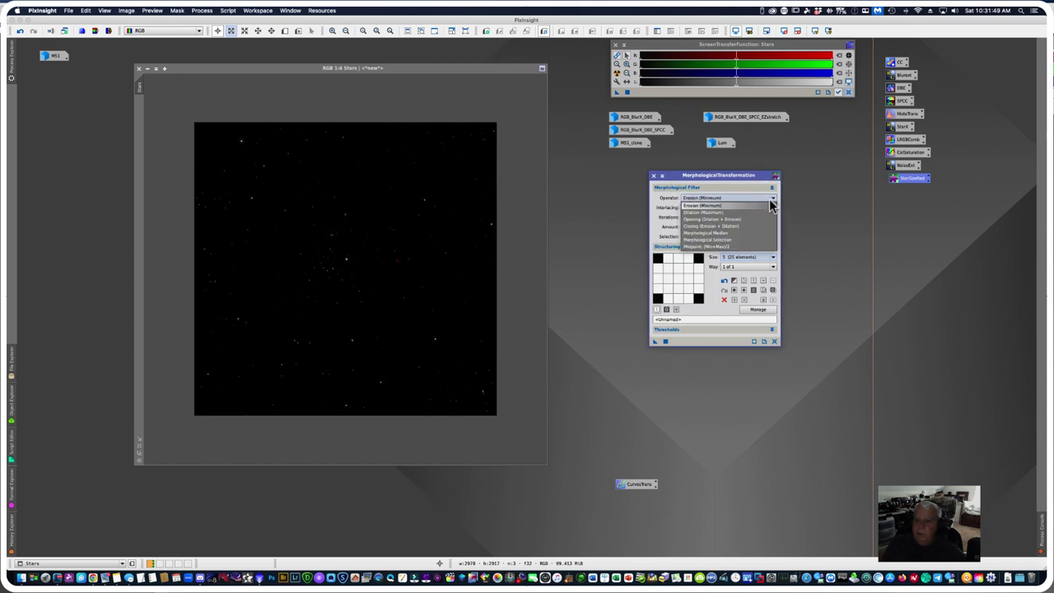
{"action": "left_click", "coordinate": [698, 239]}
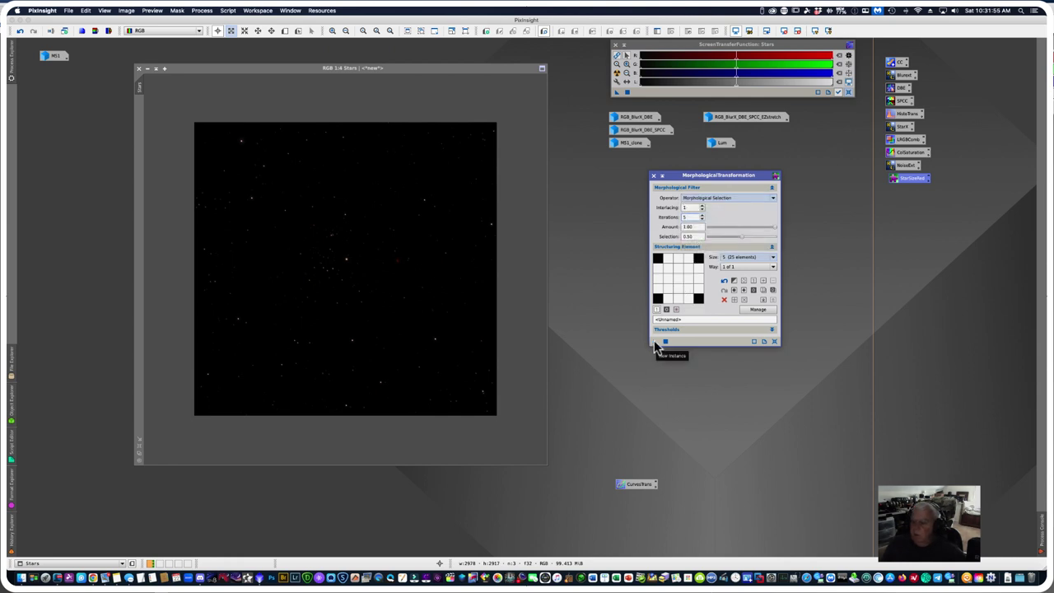
{"action": "left_click", "coordinate": [486, 330]}
{"action": "key", "text": "ctrl+Return"}
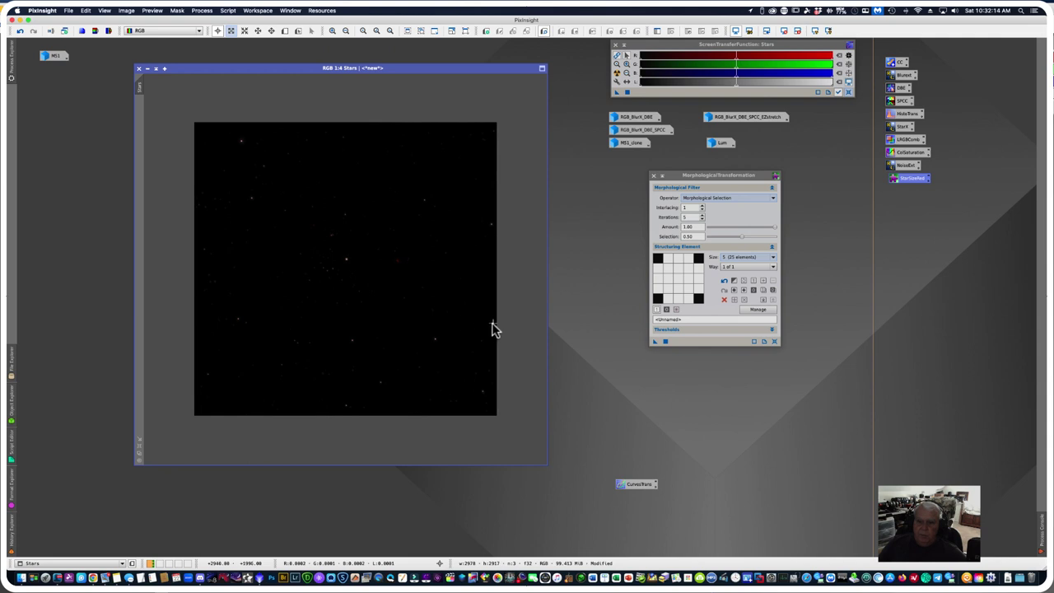
{"action": "left_click", "coordinate": [19, 32]}
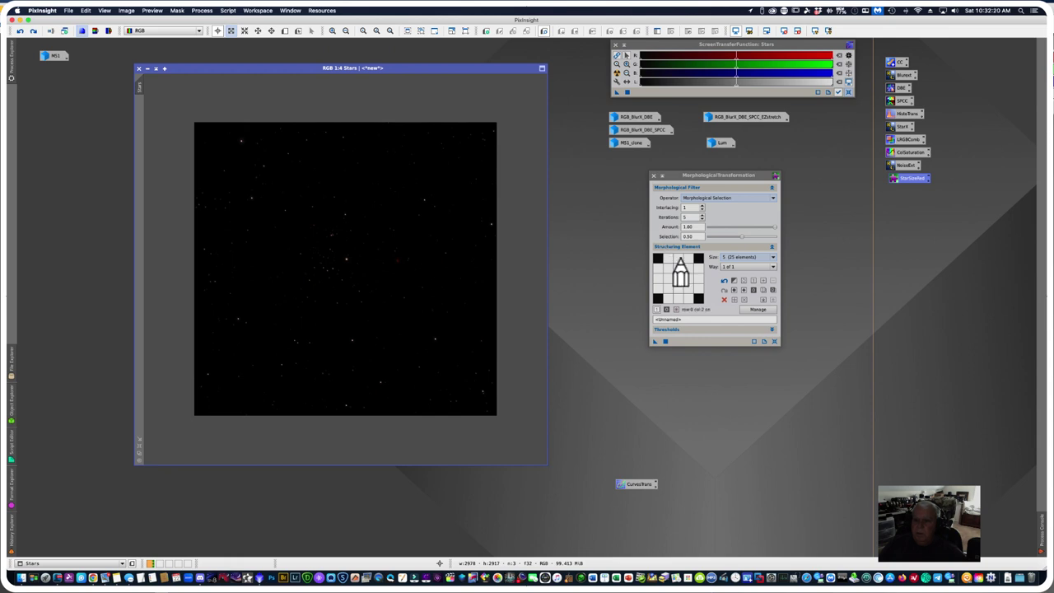
Step: Try the Dilation (Maximum) operator with a size 7 (49 elements) structuring element on the Stars image and undo it
{"action": "left_click", "coordinate": [772, 198]}
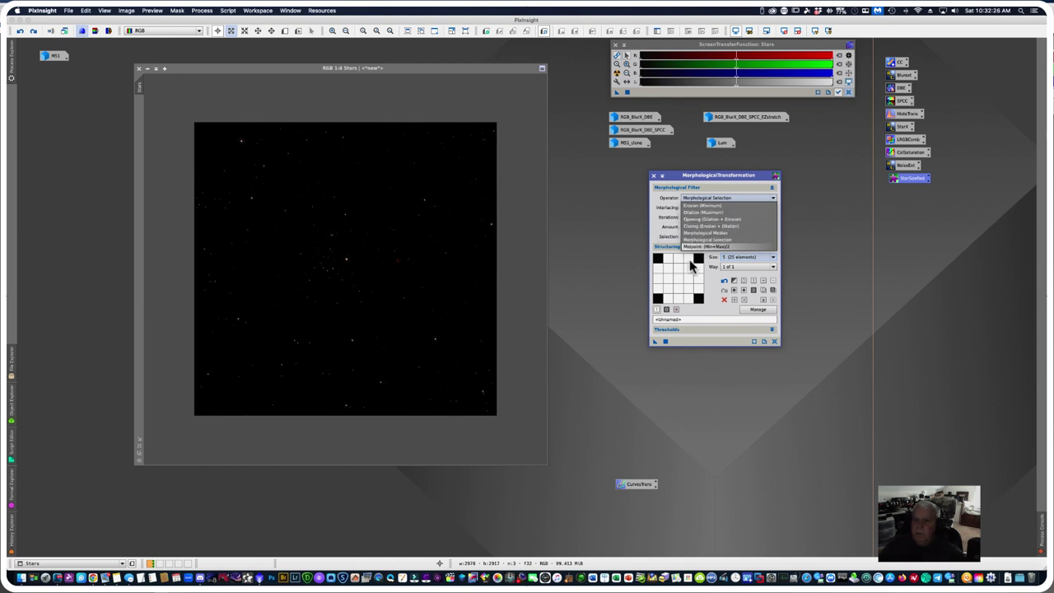
{"action": "left_click", "coordinate": [691, 213]}
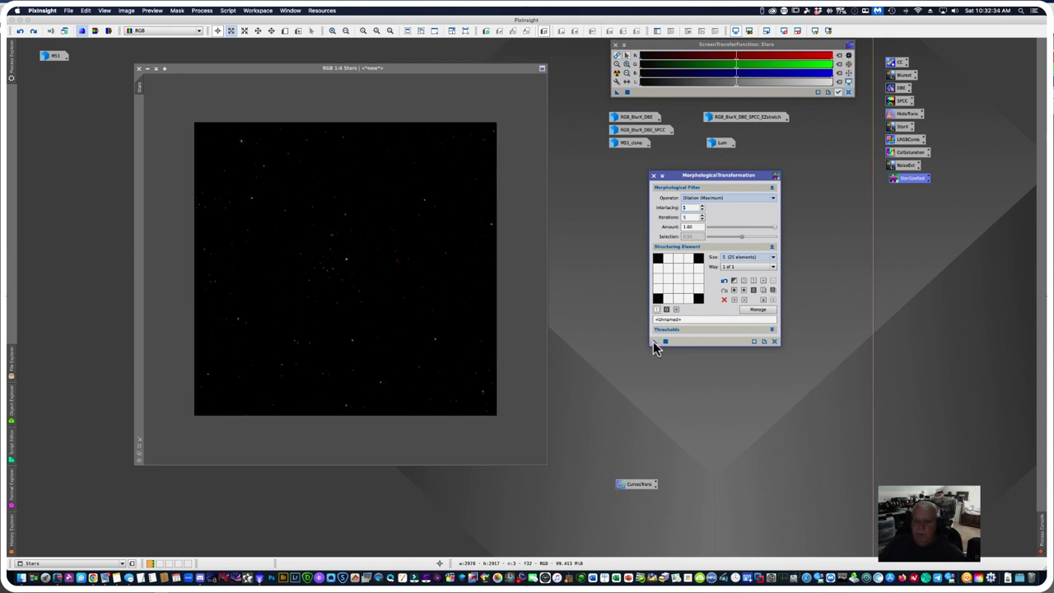
{"action": "left_click", "coordinate": [768, 259]}
{"action": "left_click", "coordinate": [738, 278]}
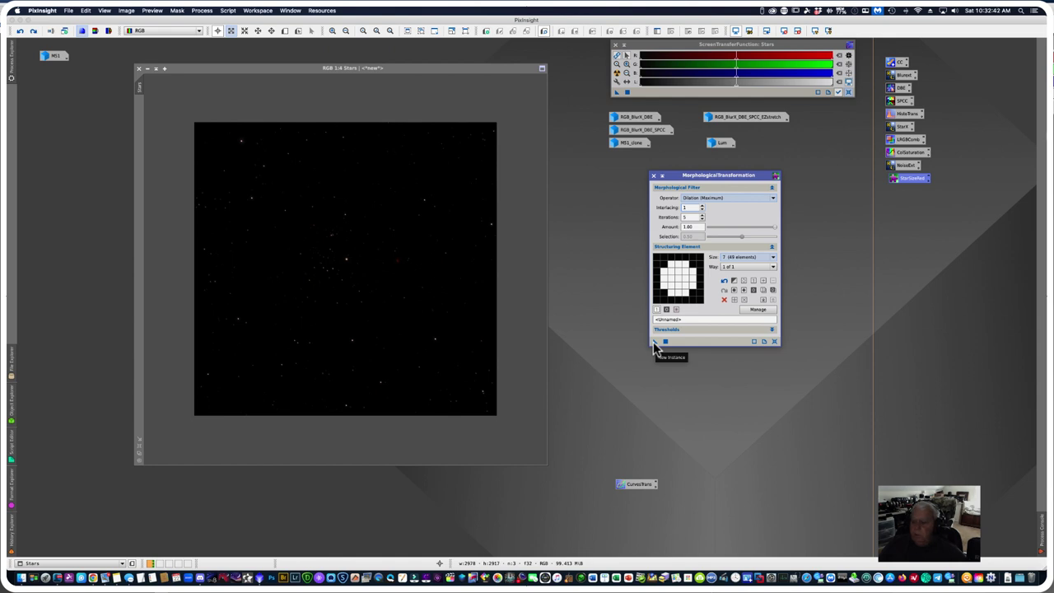
{"action": "left_click_drag", "start_coordinate": [655, 341], "coordinate": [399, 335]}
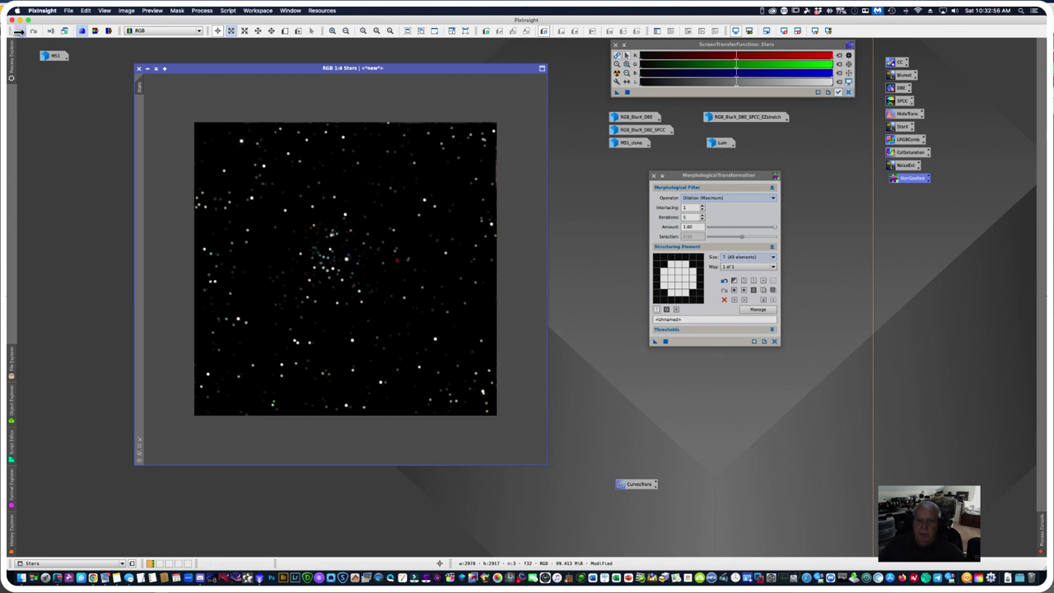
{"action": "left_click", "coordinate": [19, 31]}
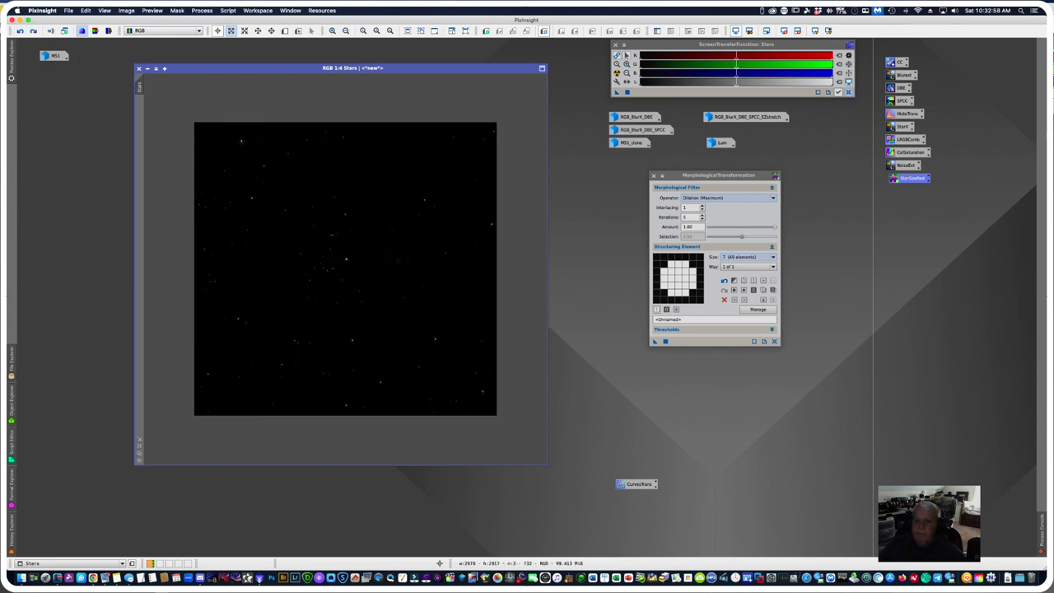
Step: Try the Erosion (Minimum) operator on the Stars image and undo it
{"action": "left_click", "coordinate": [774, 198]}
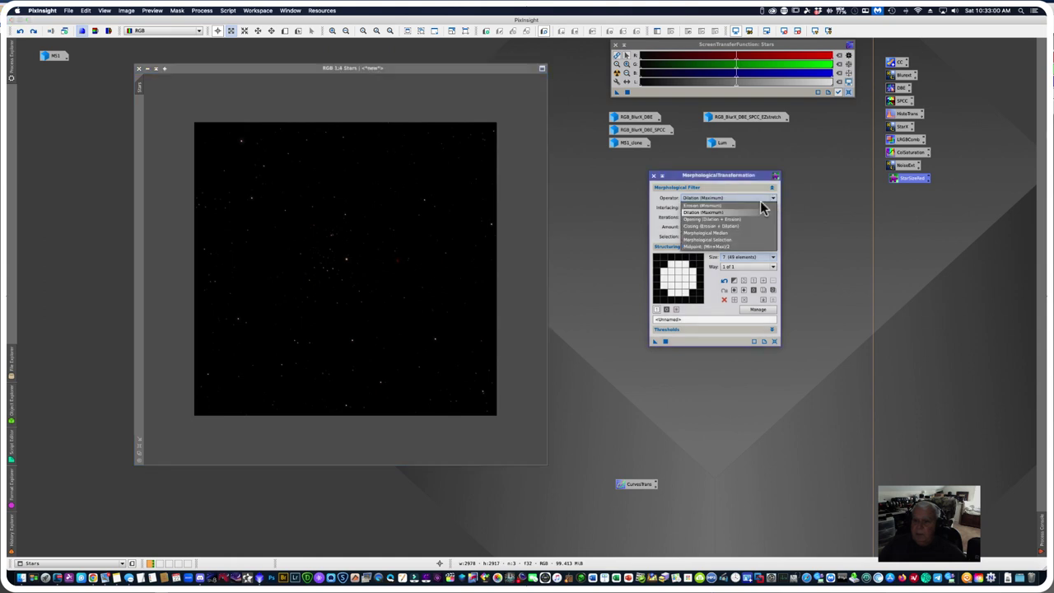
{"action": "left_click", "coordinate": [720, 206]}
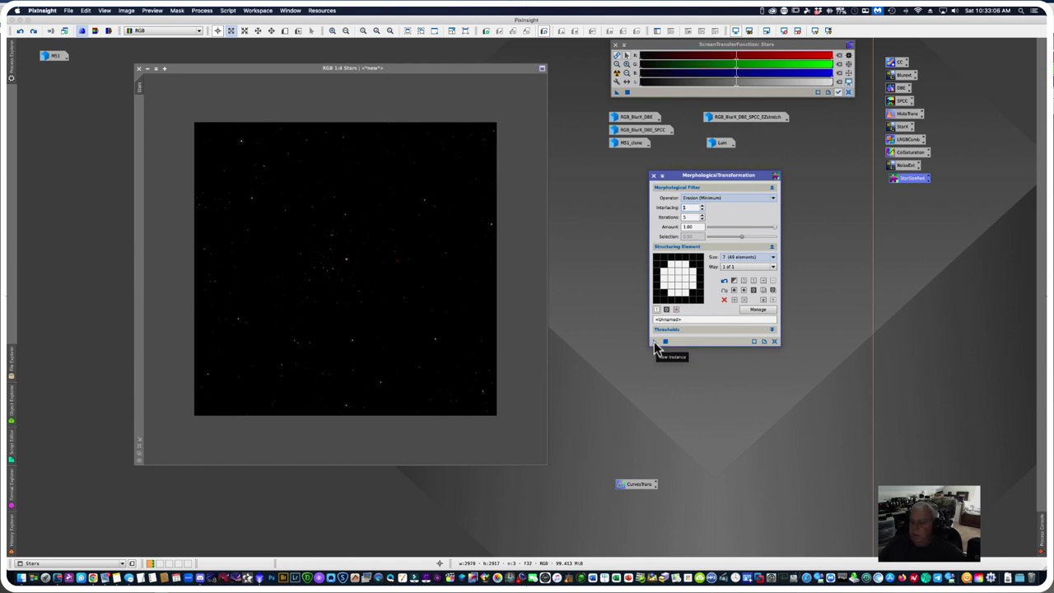
{"action": "left_click_drag", "start_coordinate": [654, 341], "coordinate": [404, 321]}
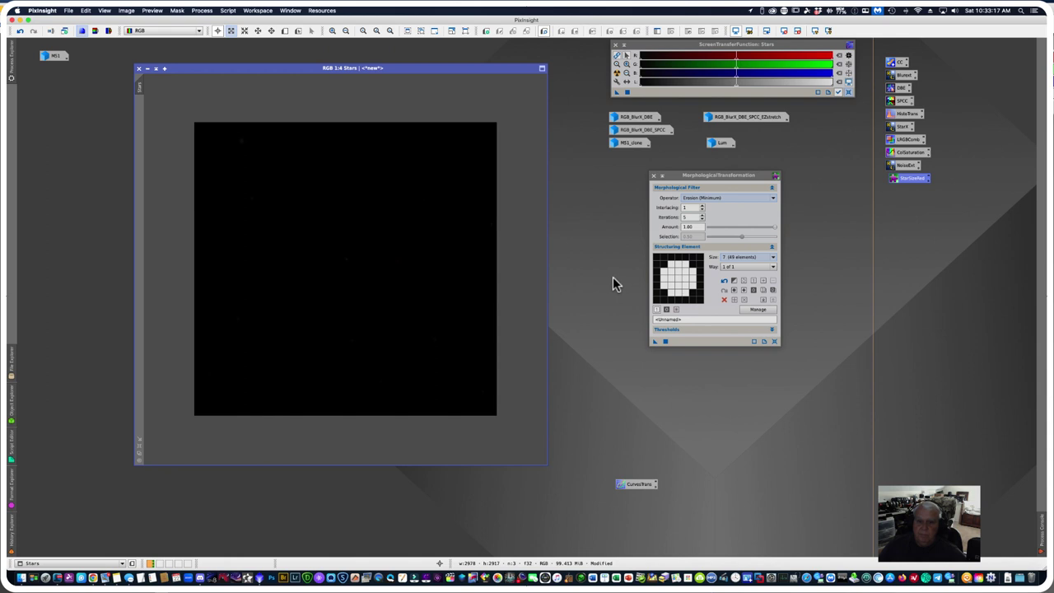
{"action": "left_click", "coordinate": [21, 30]}
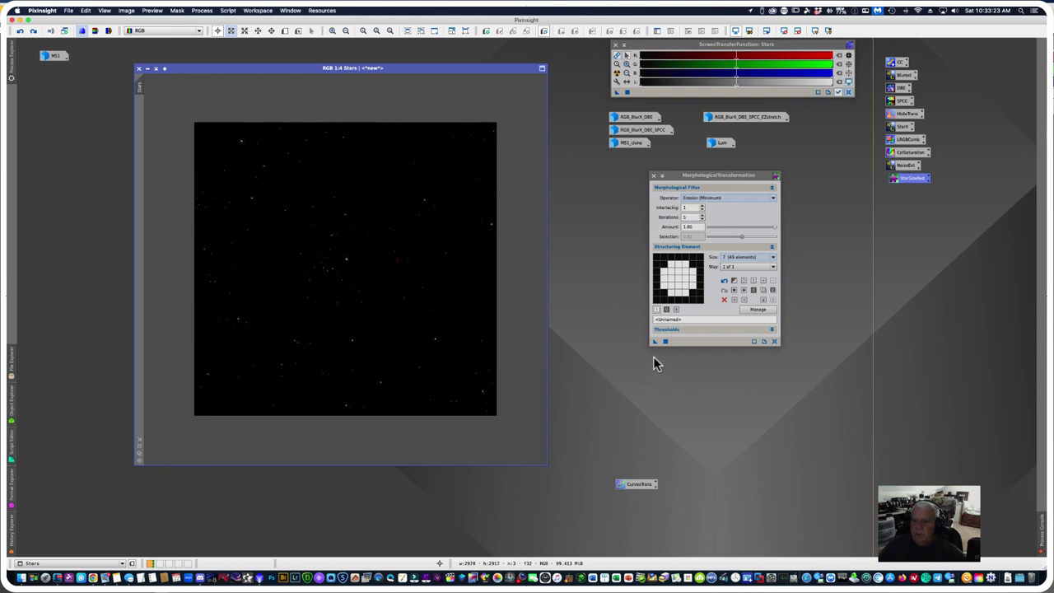
Step: Close MorphologicalTransformation and left-align the whole column of process icons from CC to StarSizeRed
{"action": "left_click", "coordinate": [653, 177]}
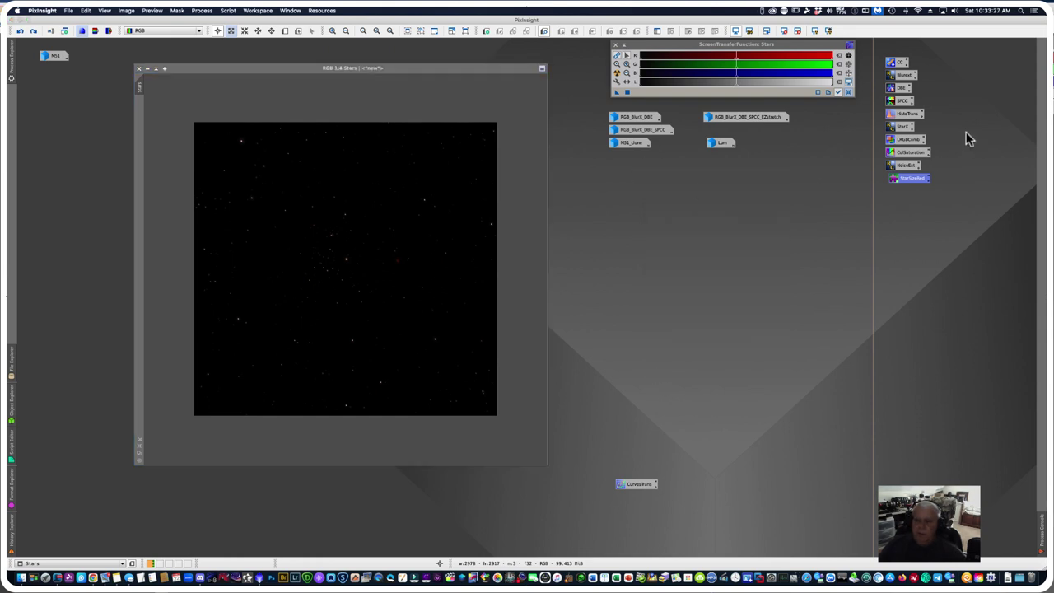
{"action": "left_click_drag", "start_coordinate": [870, 66], "coordinate": [893, 171]}
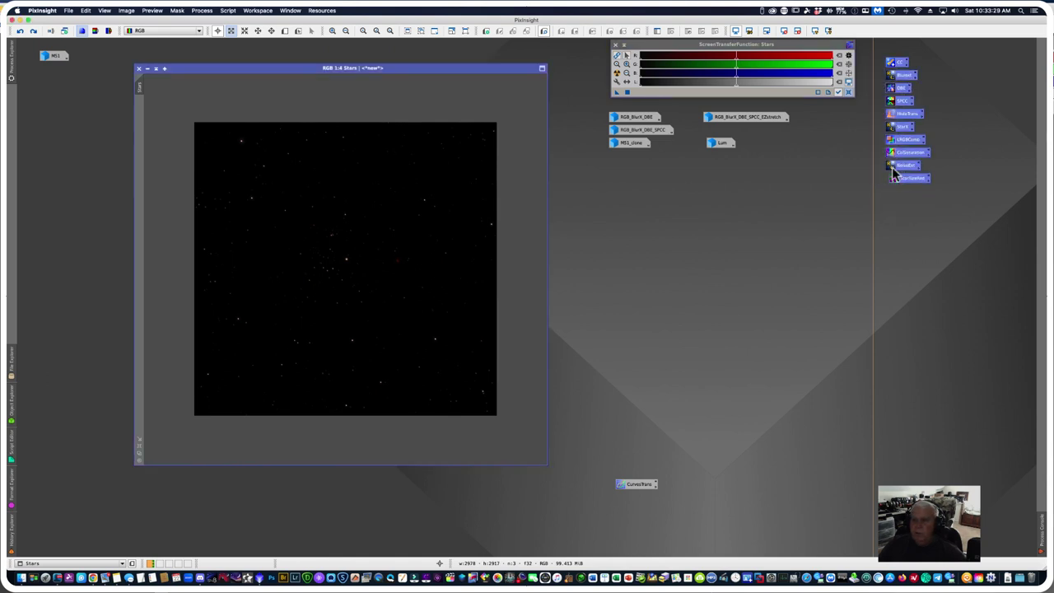
{"action": "right_click", "coordinate": [901, 140]}
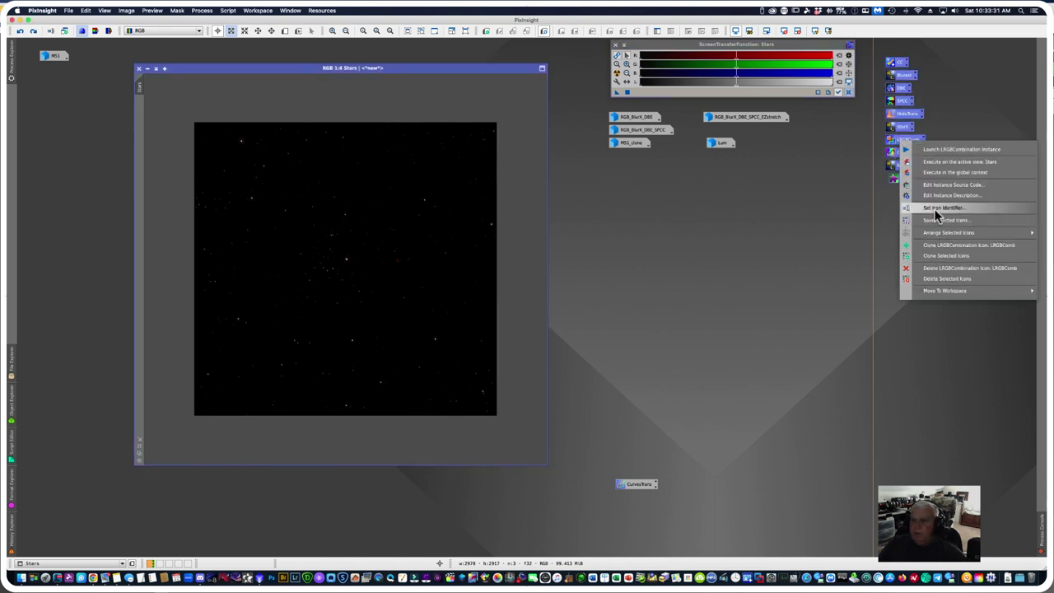
{"action": "mouse_move", "coordinate": [938, 233]}
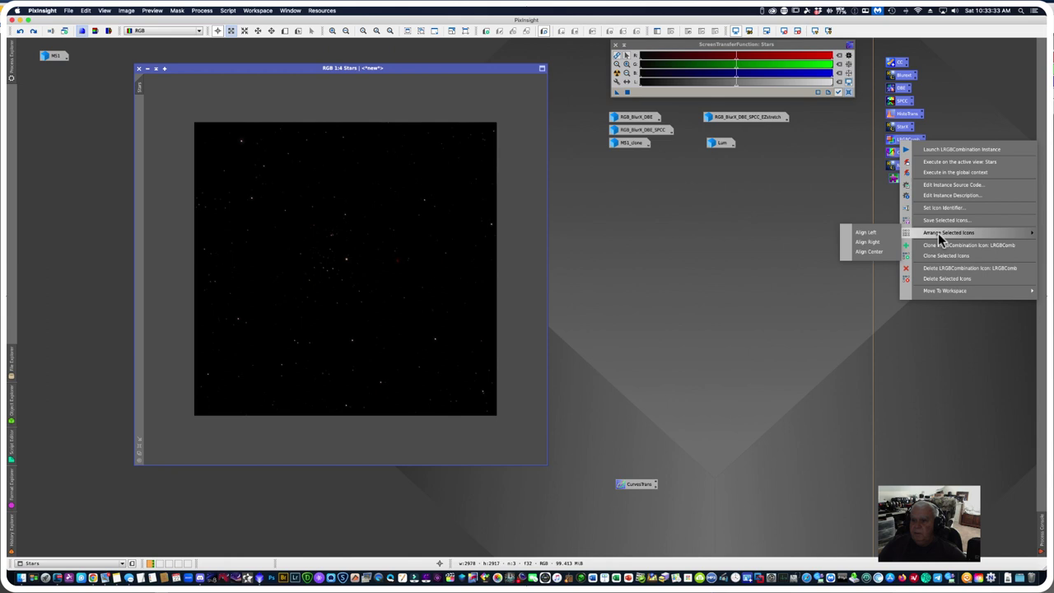
{"action": "left_click", "coordinate": [876, 233]}
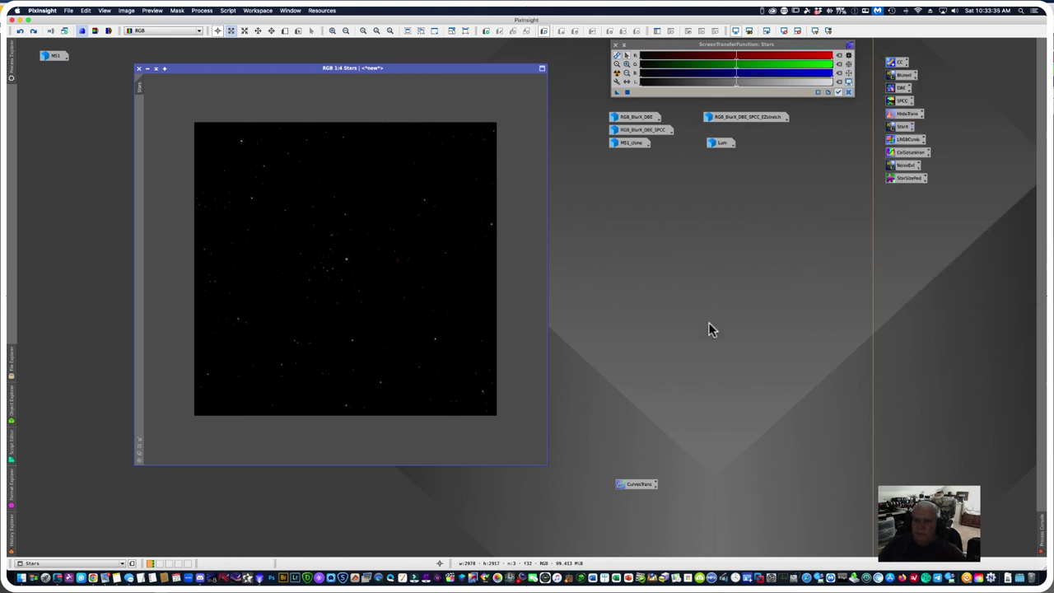
Step: Minimize the Stars image and line up the Lum icon with the Stars icon above it
{"action": "scroll", "coordinate": [348, 261], "scroll_direction": "up", "scroll_amount": 1}
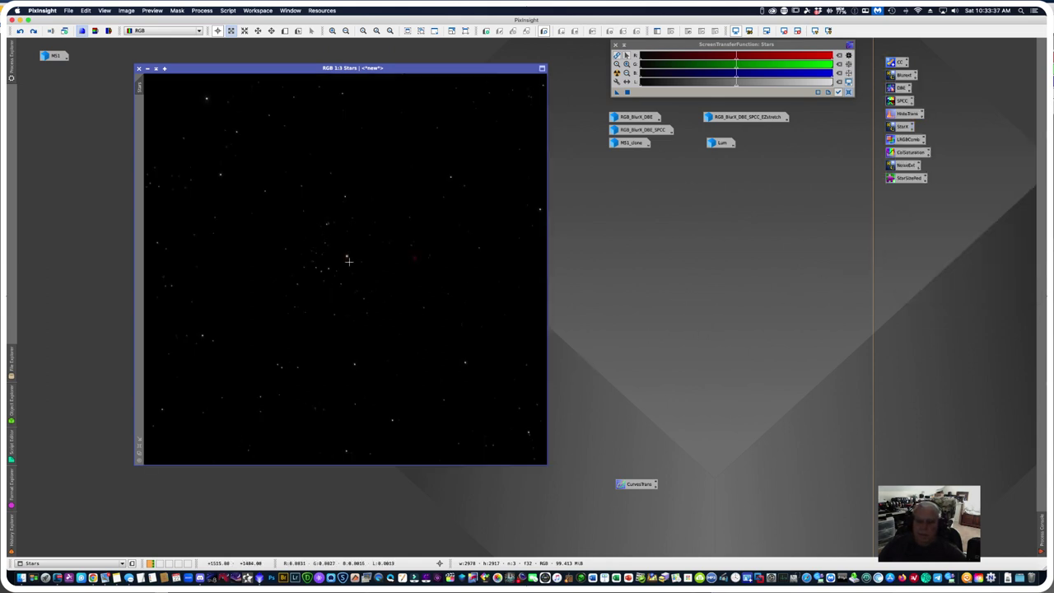
{"action": "scroll", "coordinate": [349, 261], "scroll_direction": "up", "scroll_amount": 1}
{"action": "scroll", "coordinate": [350, 264], "scroll_direction": "up", "scroll_amount": 1}
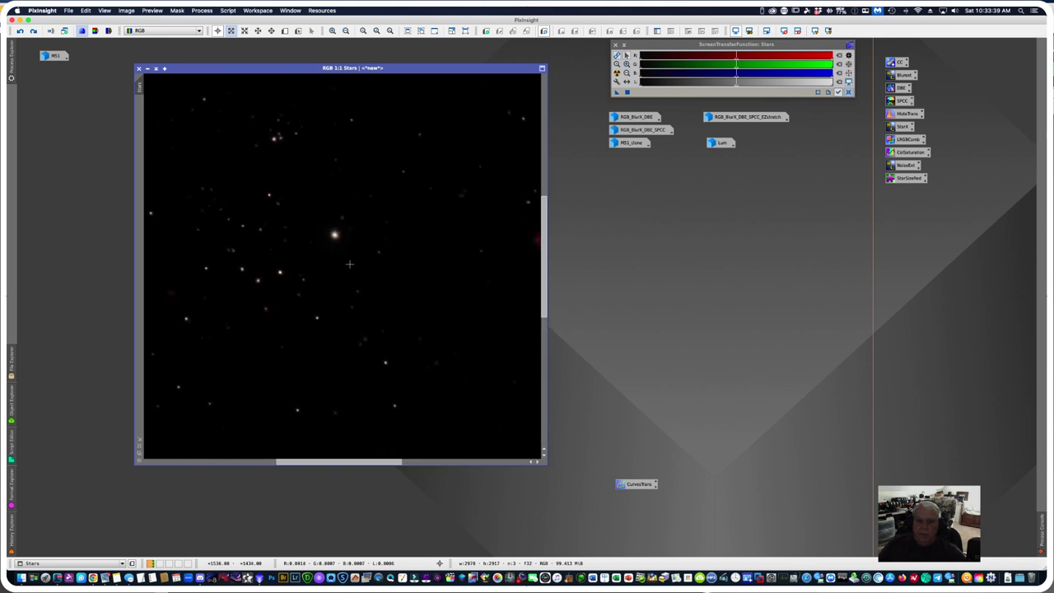
{"action": "scroll", "coordinate": [350, 266], "scroll_direction": "down", "scroll_amount": 3}
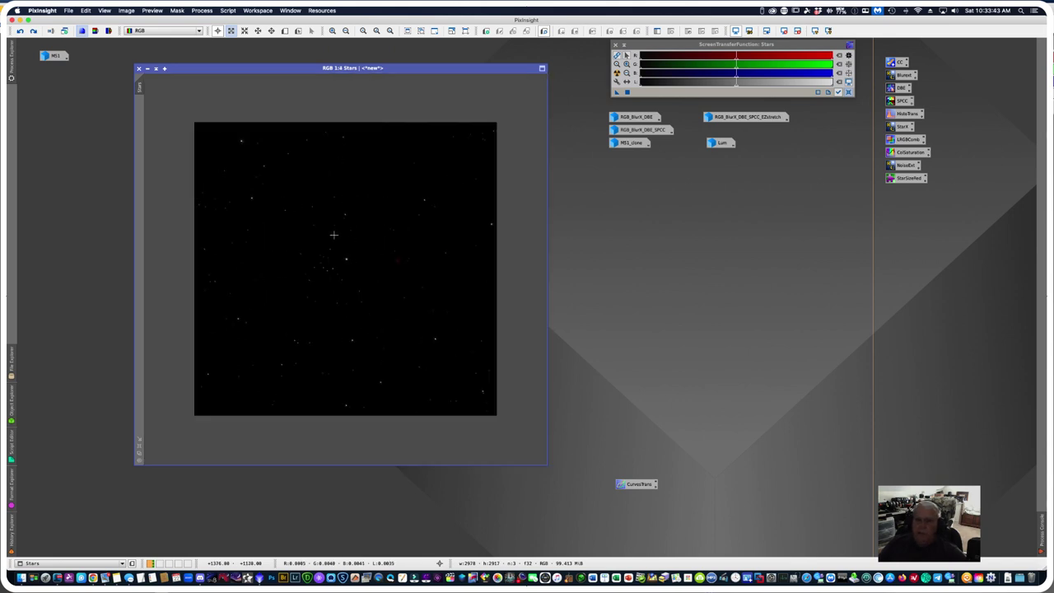
{"action": "left_click", "coordinate": [148, 69]}
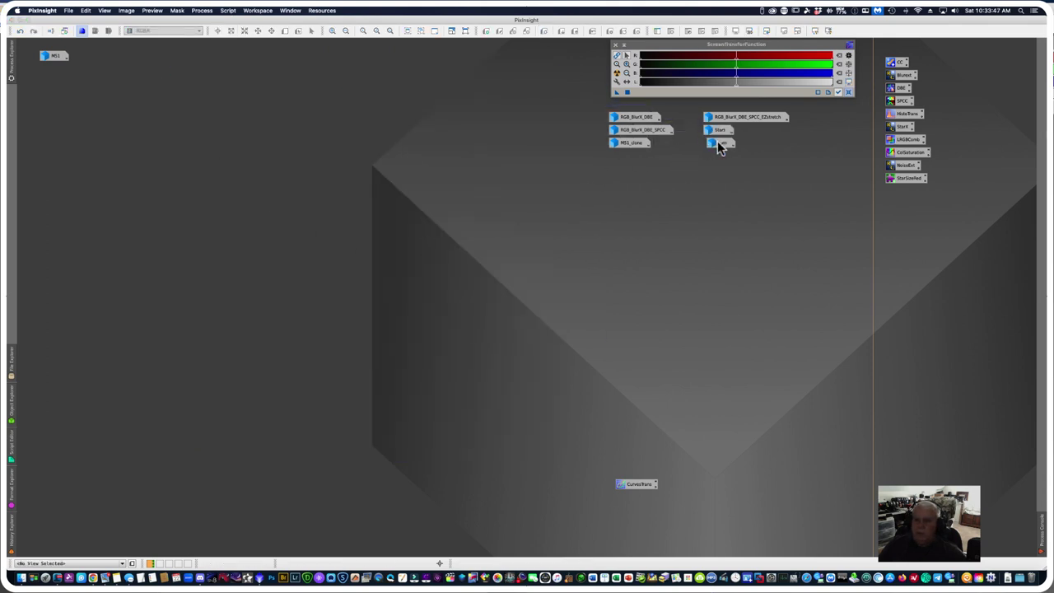
{"action": "left_click_drag", "start_coordinate": [717, 147], "coordinate": [713, 146]}
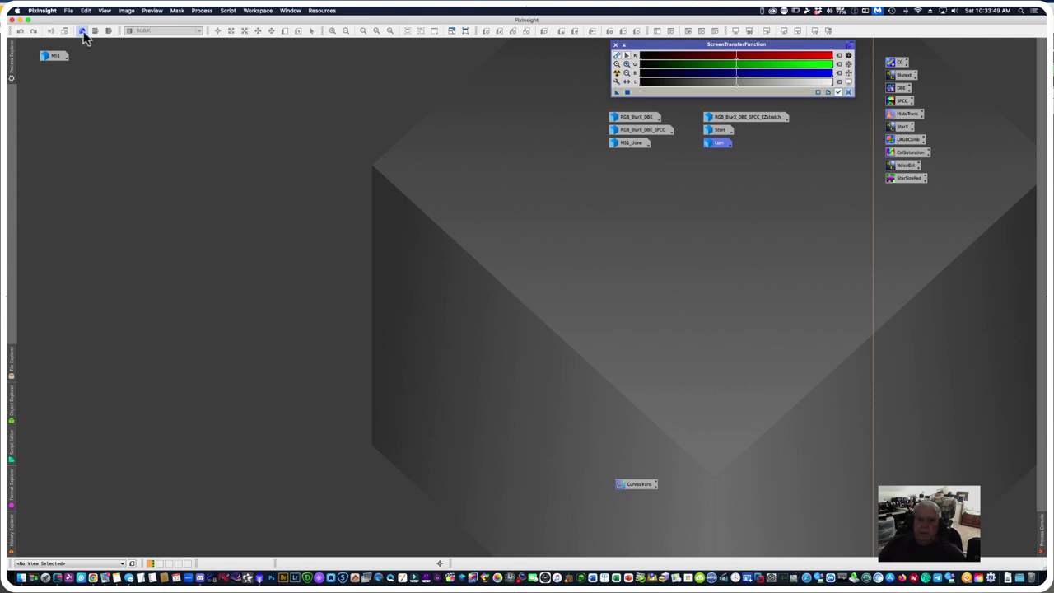
Step: Open the PixelMath process and place its window in the free area of the workspace
{"action": "left_click", "coordinate": [200, 10]}
{"action": "mouse_move", "coordinate": [210, 20]}
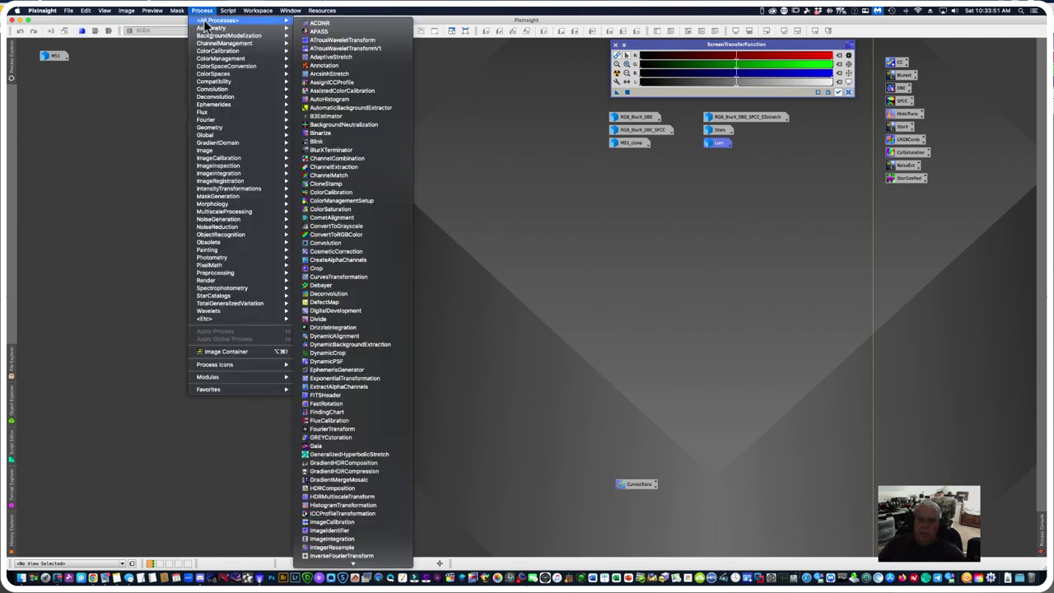
{"action": "scroll", "coordinate": [336, 516], "scroll_direction": "down", "scroll_amount": 3}
{"action": "scroll", "coordinate": [336, 516], "scroll_direction": "down", "scroll_amount": 10}
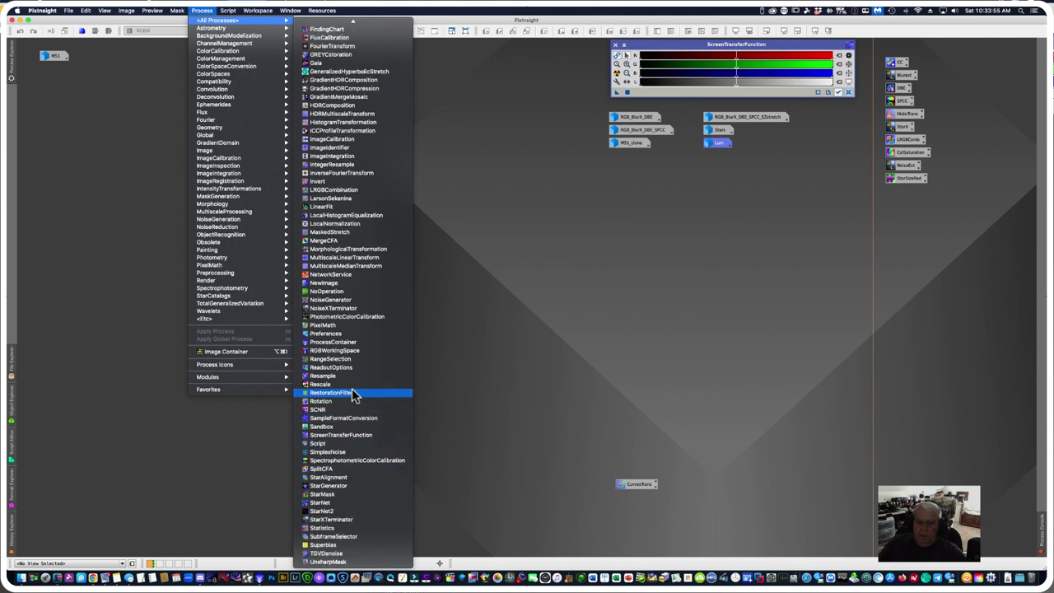
{"action": "left_click", "coordinate": [325, 325]}
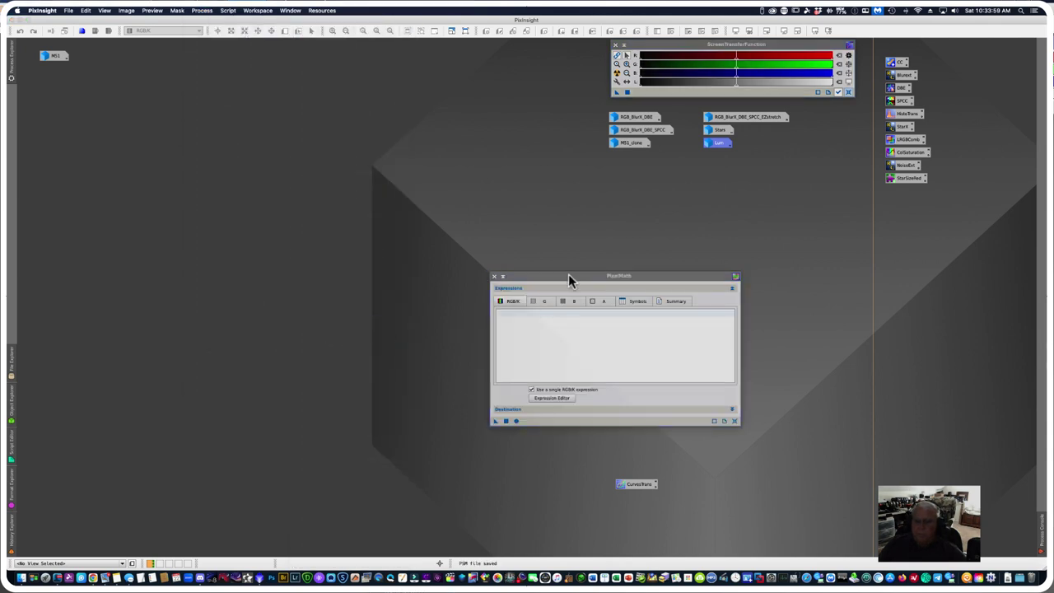
{"action": "left_click_drag", "start_coordinate": [569, 280], "coordinate": [630, 225]}
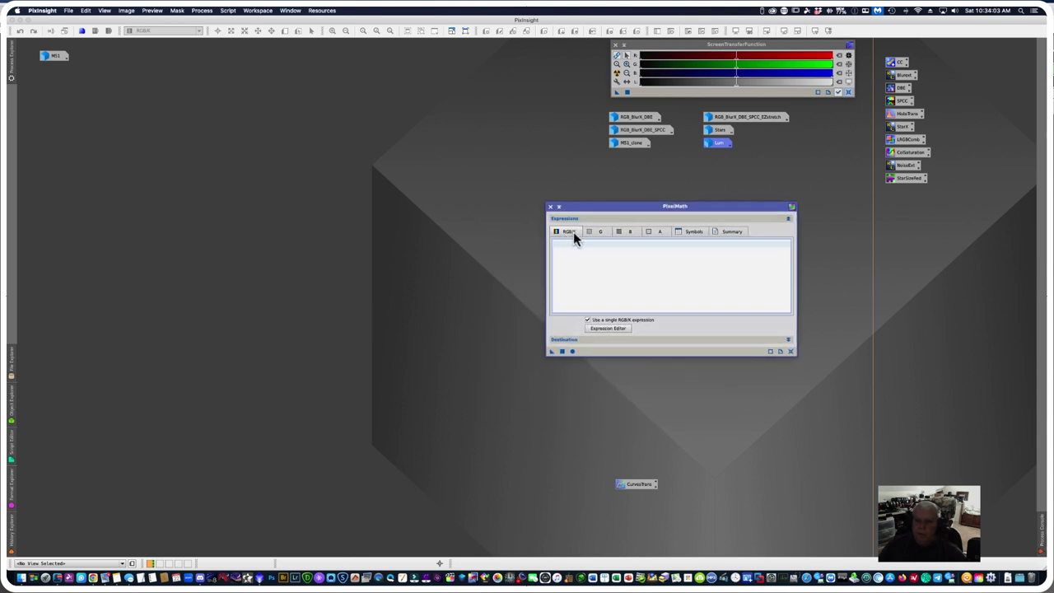
Step: Build the RGB/K expression M51+Stars in the PixelMath Expression Editor
{"action": "left_click", "coordinate": [607, 329]}
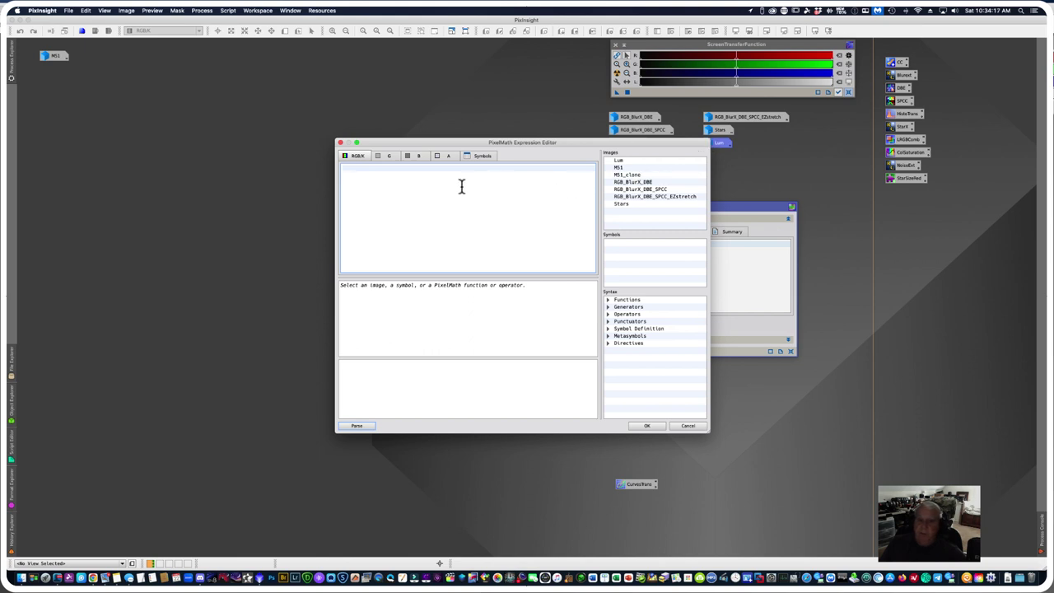
{"action": "double_click", "coordinate": [619, 168]}
{"action": "type", "text": "+"}
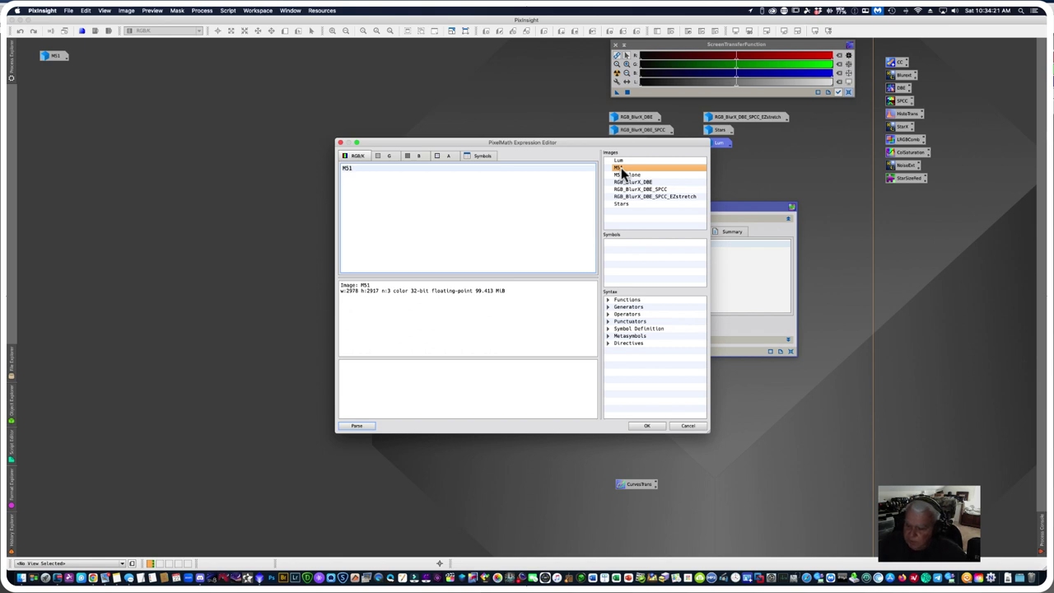
{"action": "double_click", "coordinate": [620, 204]}
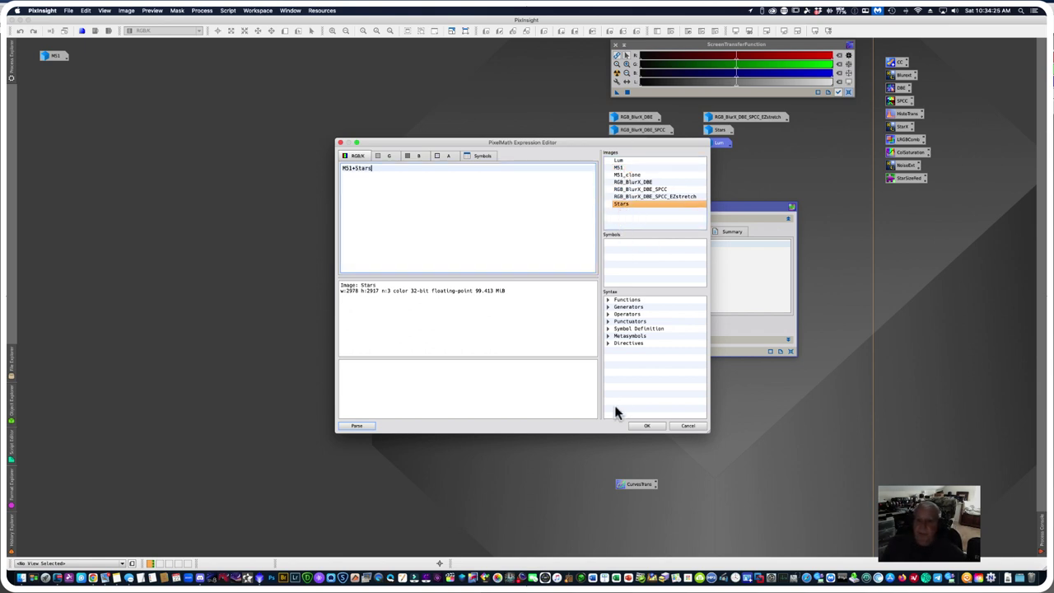
{"action": "left_click", "coordinate": [646, 425]}
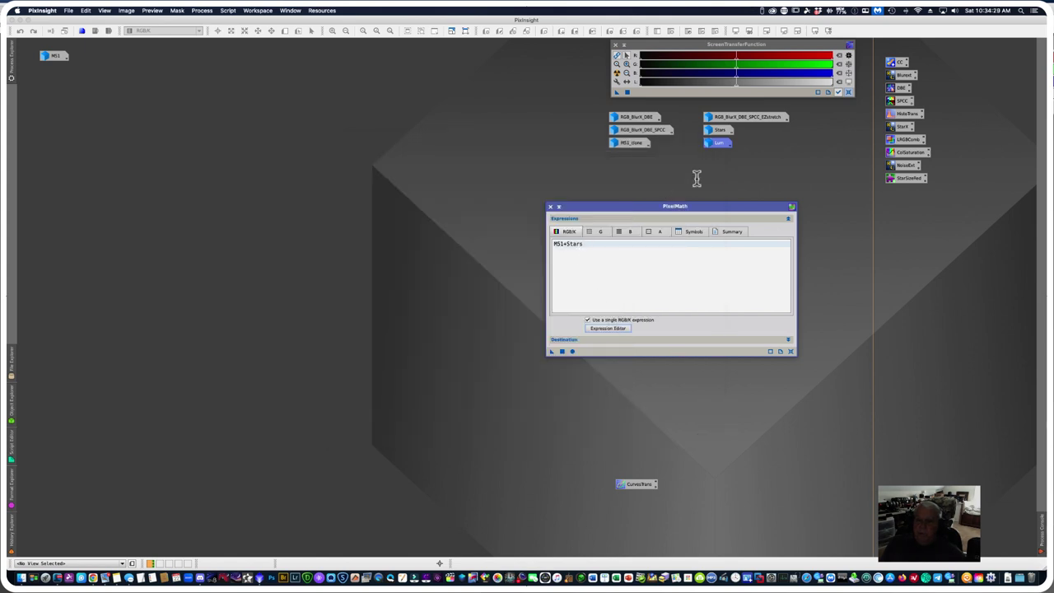
{"action": "left_click", "coordinate": [621, 330]}
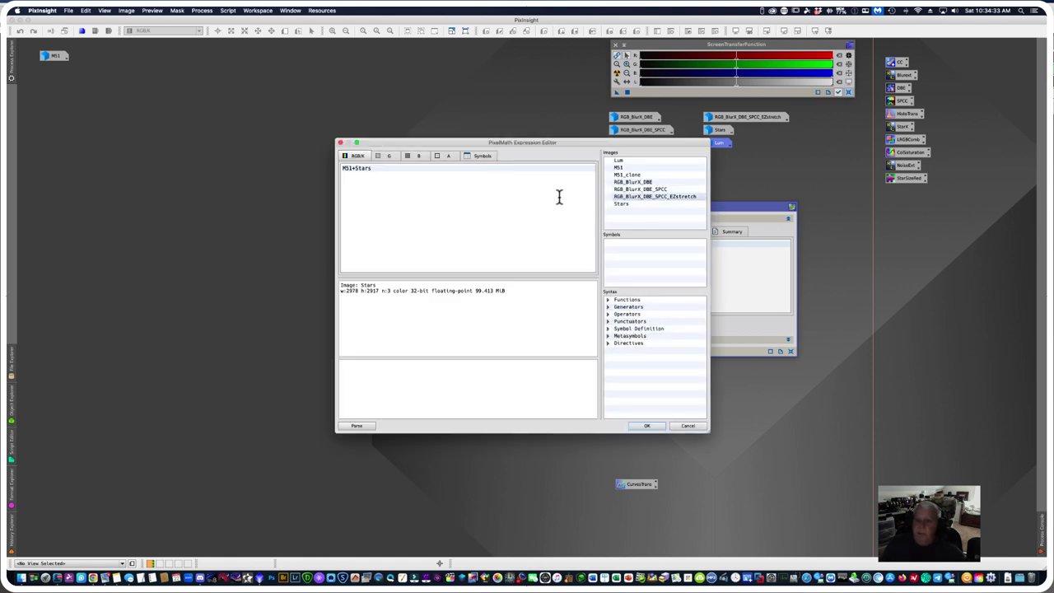
{"action": "left_click", "coordinate": [688, 426]}
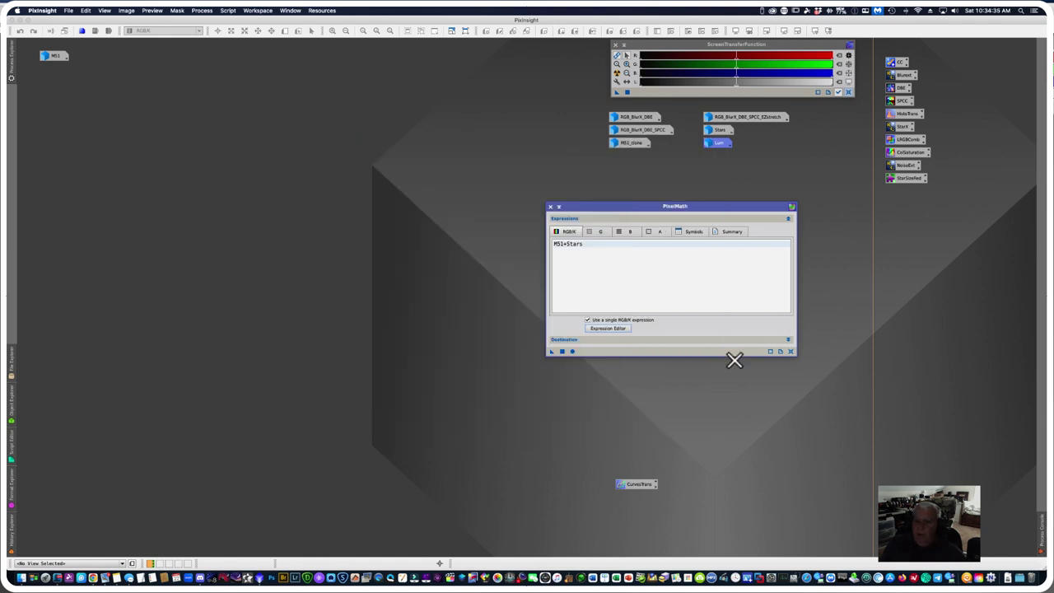
Step: Set the PixelMath destination to create a new image with the RGB Color color space
{"action": "left_click", "coordinate": [788, 339]}
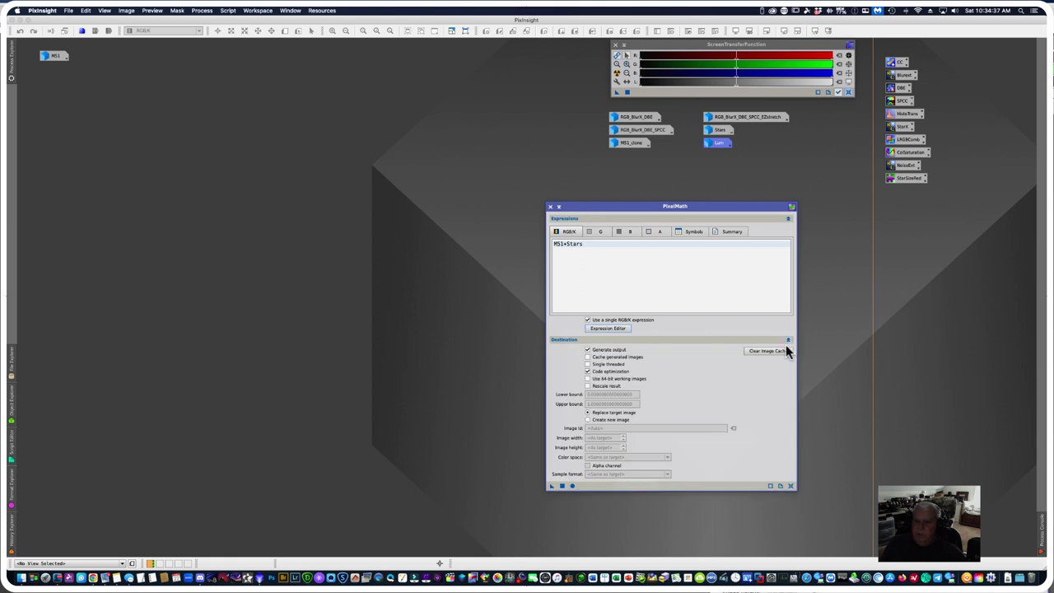
{"action": "left_click_drag", "start_coordinate": [594, 206], "coordinate": [601, 109]}
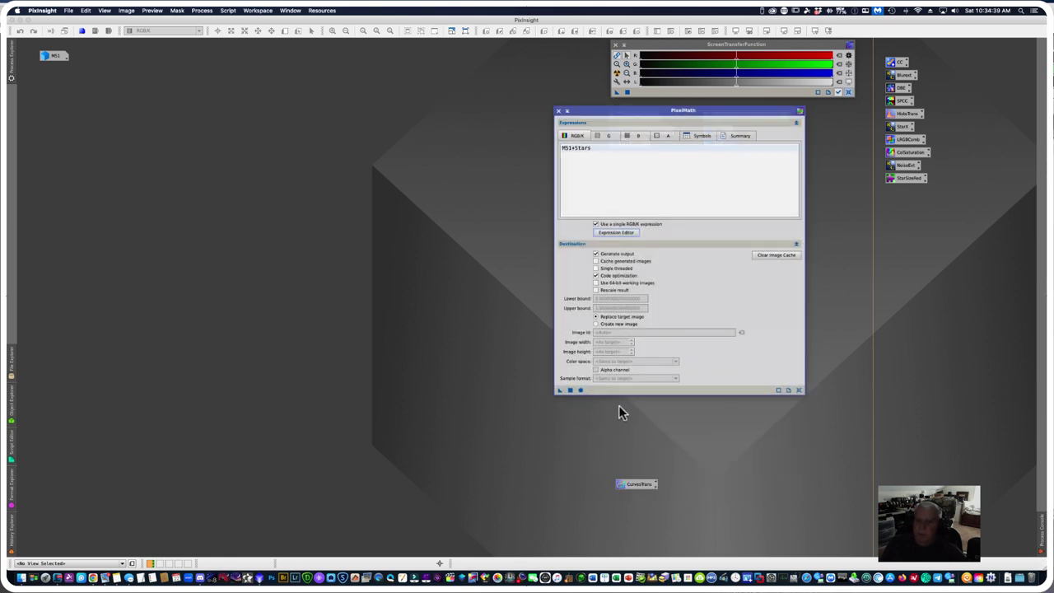
{"action": "left_click", "coordinate": [596, 323]}
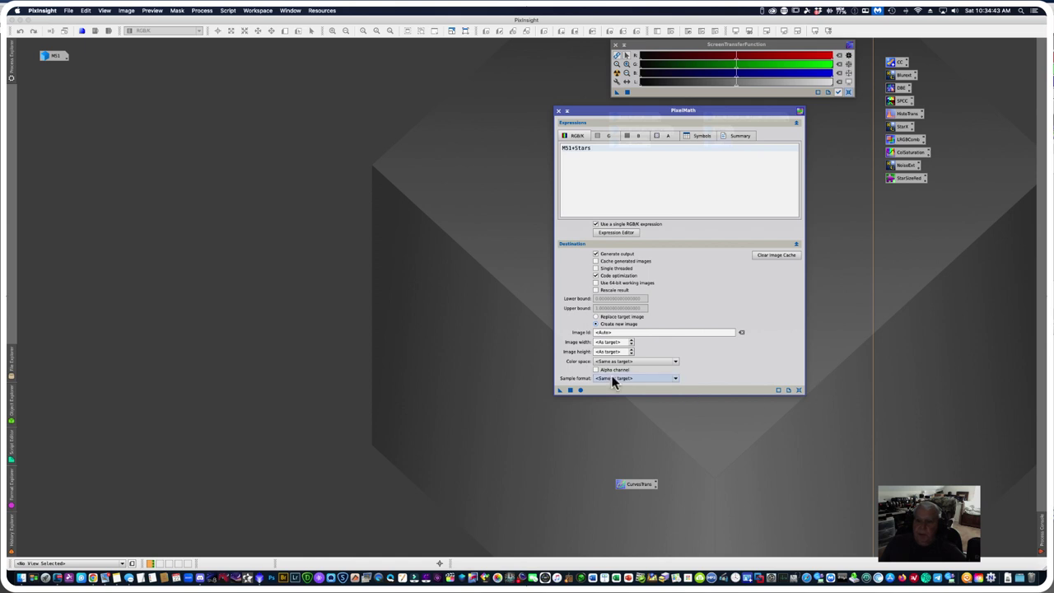
{"action": "left_click", "coordinate": [671, 362]}
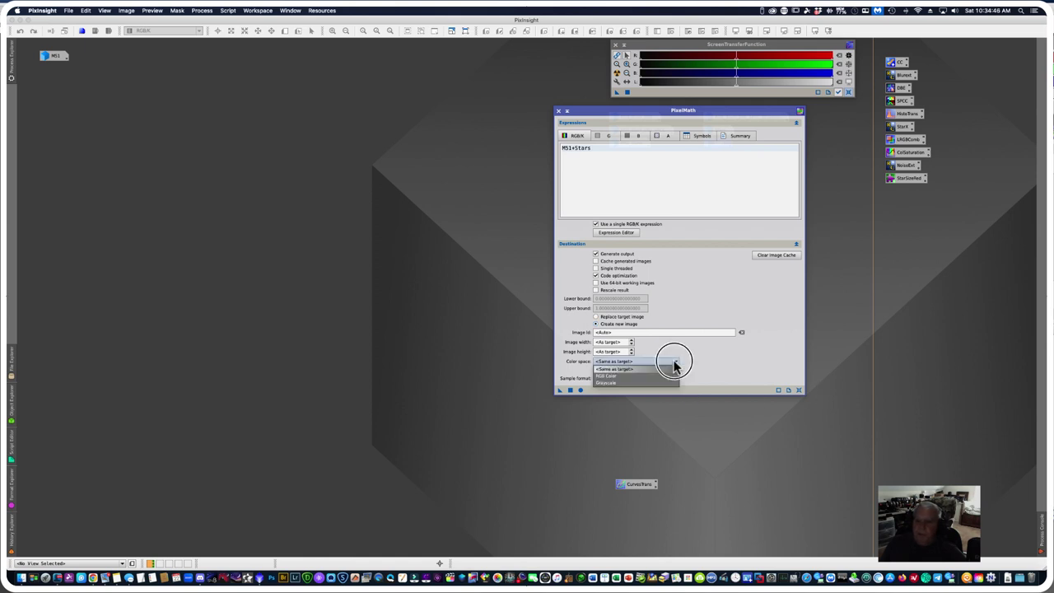
{"action": "left_click", "coordinate": [602, 376]}
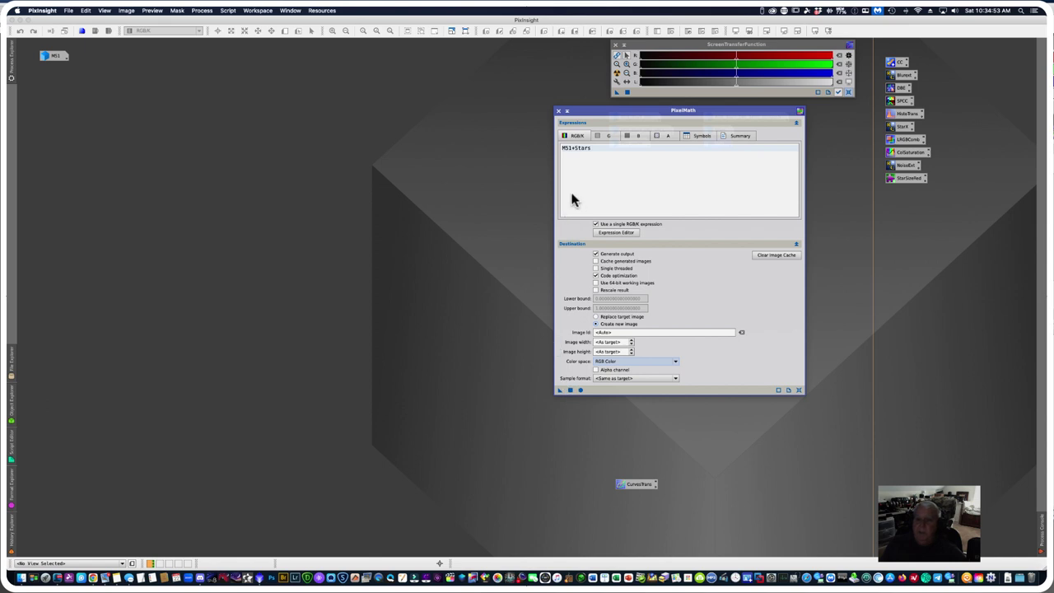
Step: Restore the M51 image, apply PixelMath to it to generate the combined image, and minimize M51 again
{"action": "double_click", "coordinate": [51, 55]}
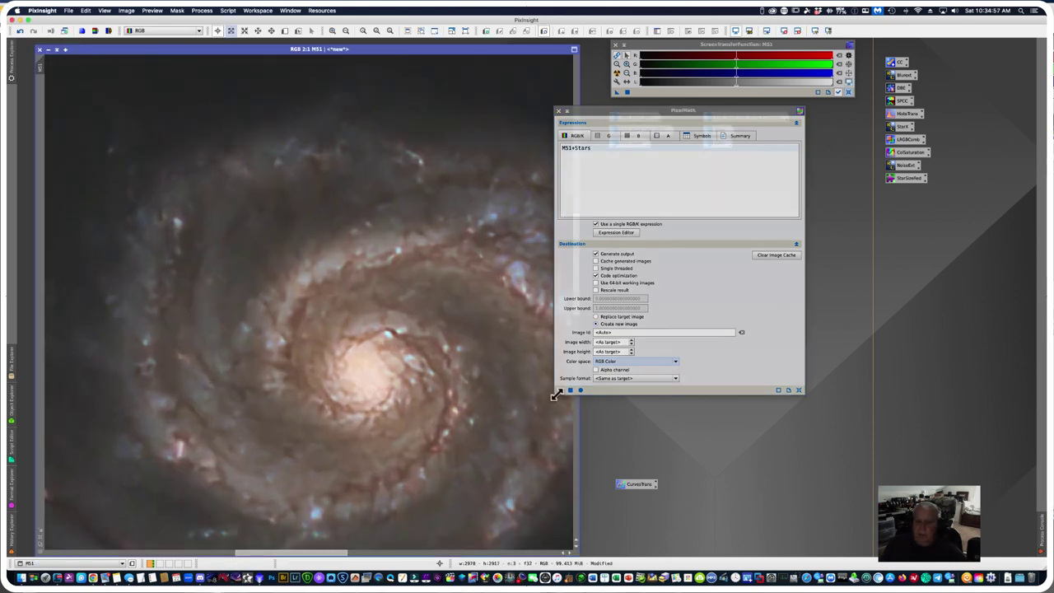
{"action": "left_click_drag", "start_coordinate": [557, 390], "coordinate": [384, 430]}
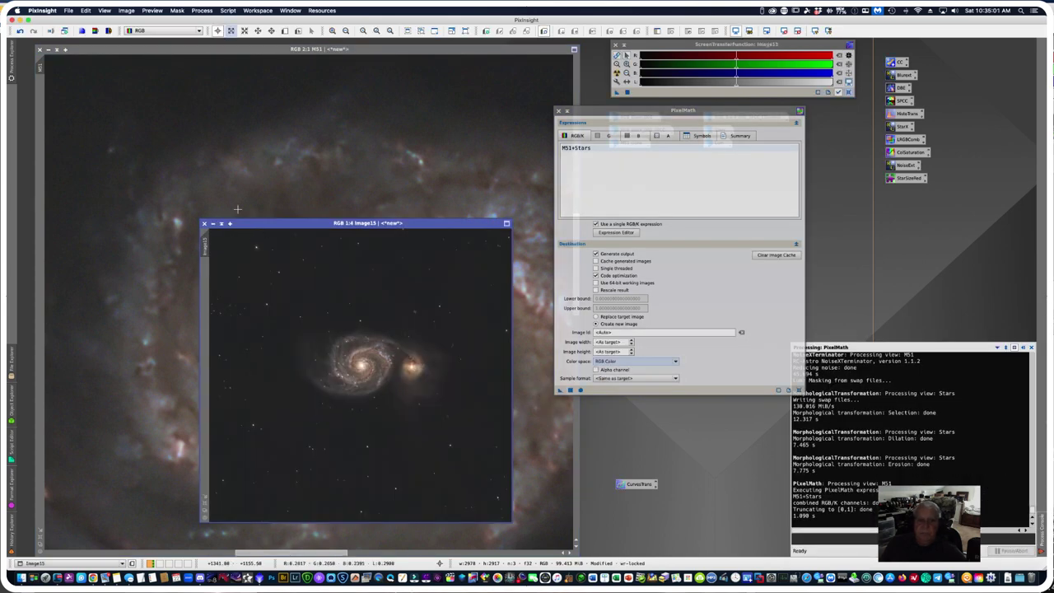
{"action": "left_click", "coordinate": [46, 50]}
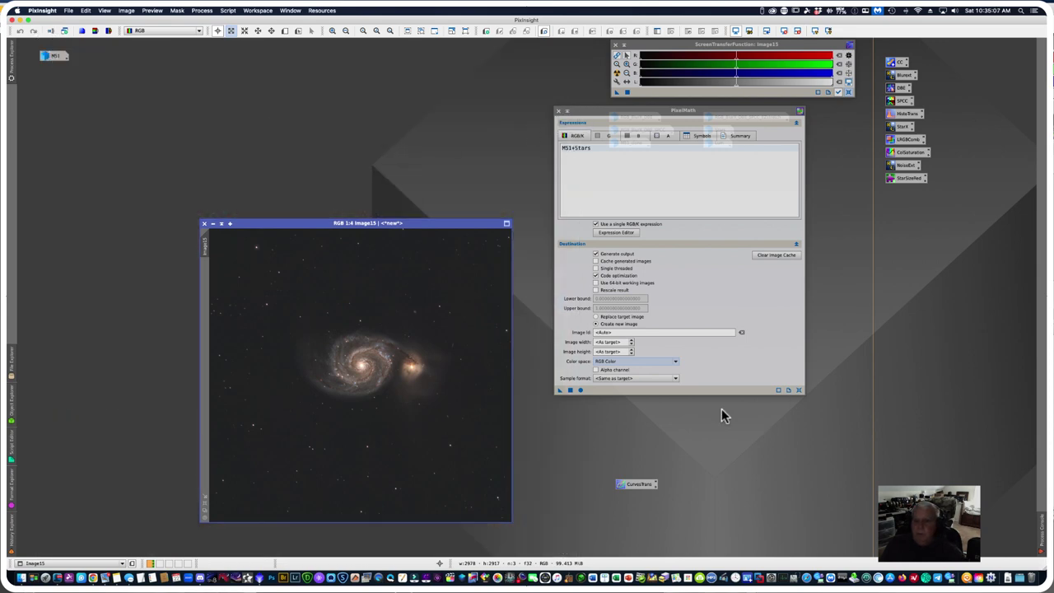
Step: Keep the PixelMath settings as a process icon named PixMath below StarSizeRed, and close PixelMath
{"action": "left_click_drag", "start_coordinate": [560, 390], "coordinate": [546, 443]}
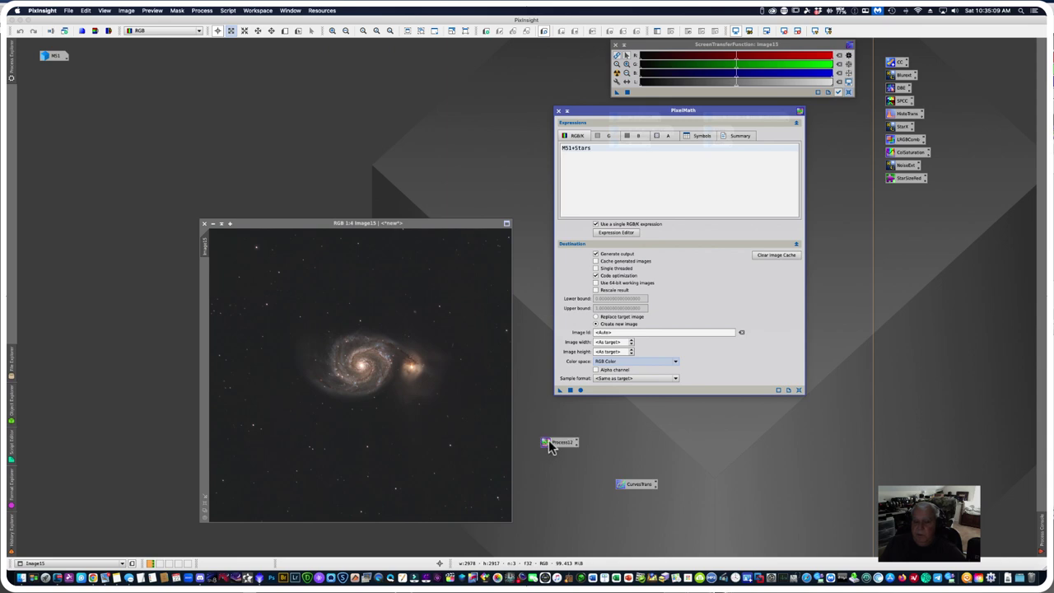
{"action": "right_click", "coordinate": [553, 445]}
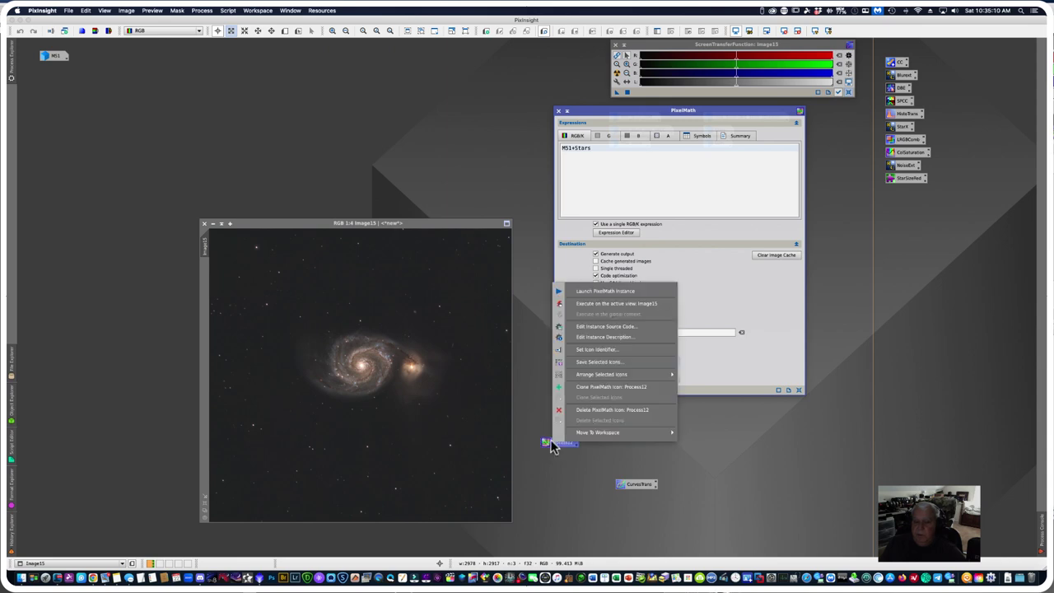
{"action": "left_click", "coordinate": [597, 349]}
{"action": "type", "text": "PixM"}
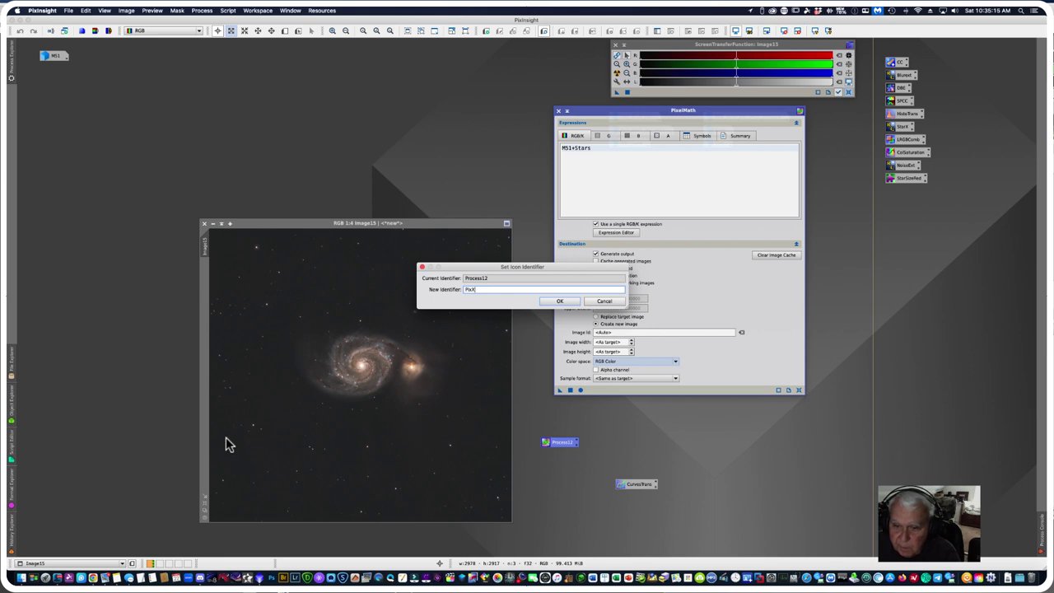
{"action": "type", "text": "ath"}
{"action": "key", "text": "Return"}
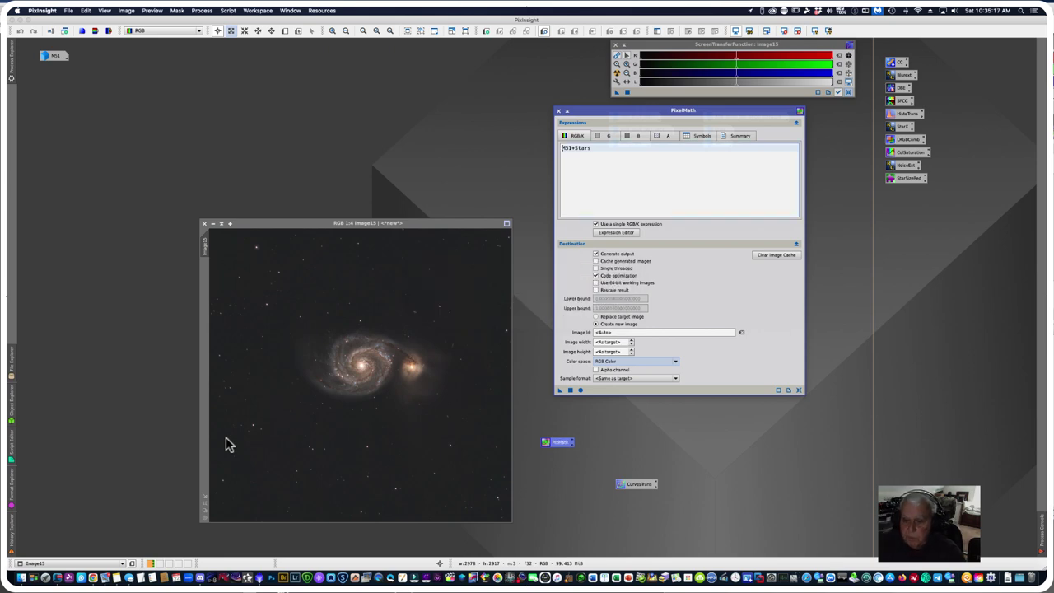
{"action": "left_click_drag", "start_coordinate": [565, 442], "coordinate": [909, 206]}
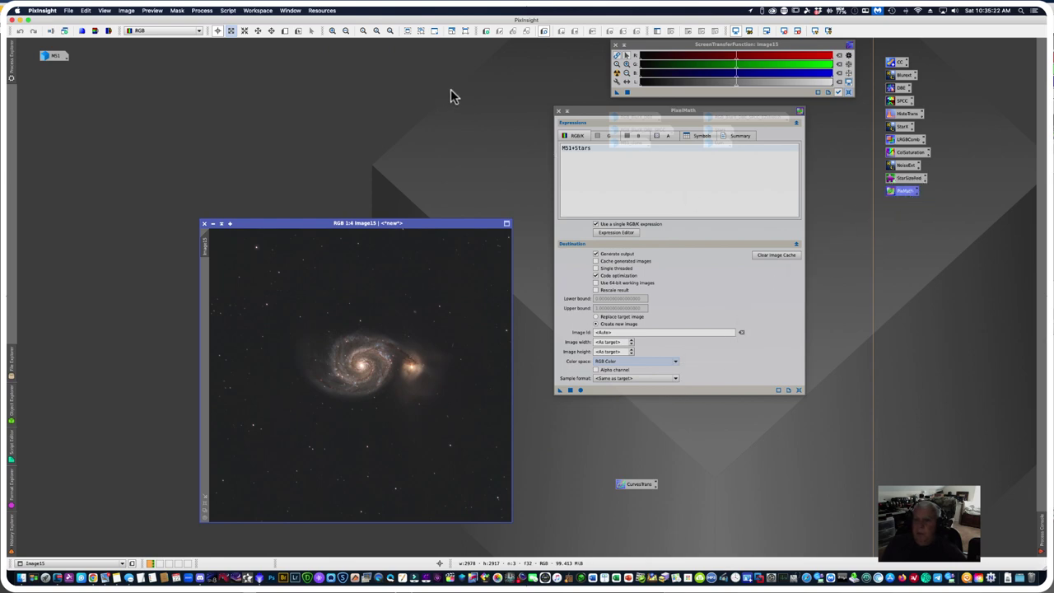
{"action": "left_click", "coordinate": [559, 111]}
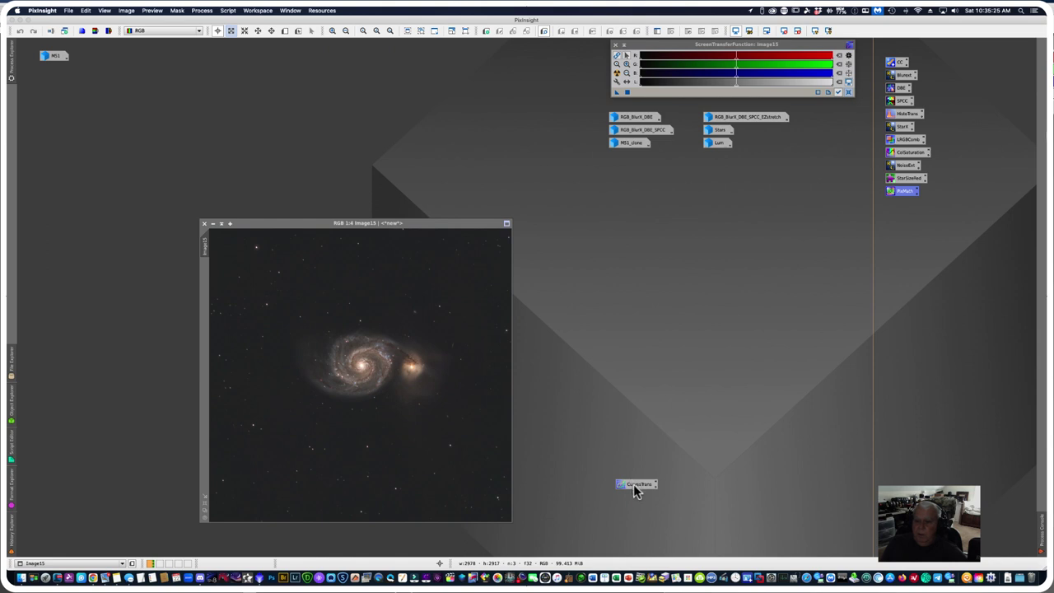
Step: Insert the CurvesTrans icon below ColSaturation, shifting NoiseExt, StarSizeRed and PixMath down in the icon column
{"action": "left_click_drag", "start_coordinate": [636, 489], "coordinate": [815, 207]}
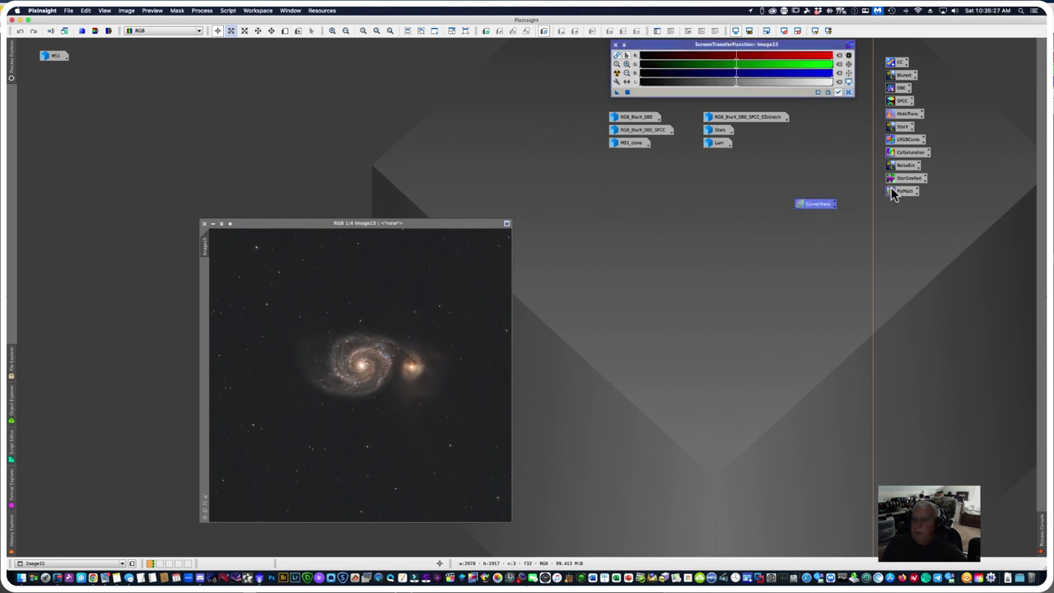
{"action": "left_click_drag", "start_coordinate": [891, 195], "coordinate": [908, 238]}
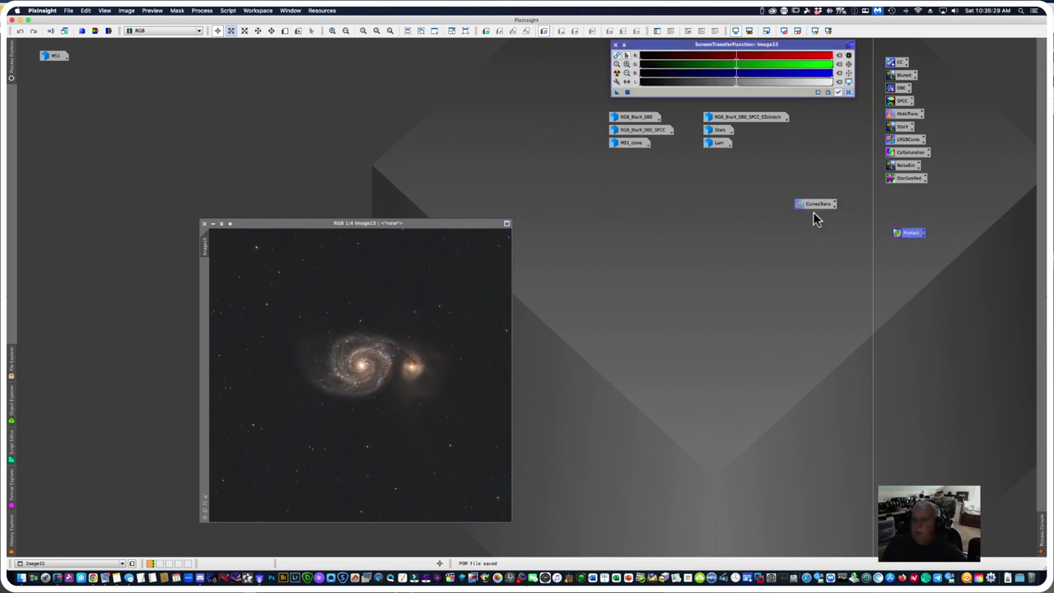
{"action": "left_click_drag", "start_coordinate": [880, 167], "coordinate": [908, 179]}
{"action": "left_click", "coordinate": [908, 178]}
{"action": "left_click_drag", "start_coordinate": [819, 213], "coordinate": [902, 191]}
{"action": "left_click", "coordinate": [895, 188]}
{"action": "left_click", "coordinate": [893, 183]}
{"action": "left_click_drag", "start_coordinate": [913, 237], "coordinate": [905, 207]}
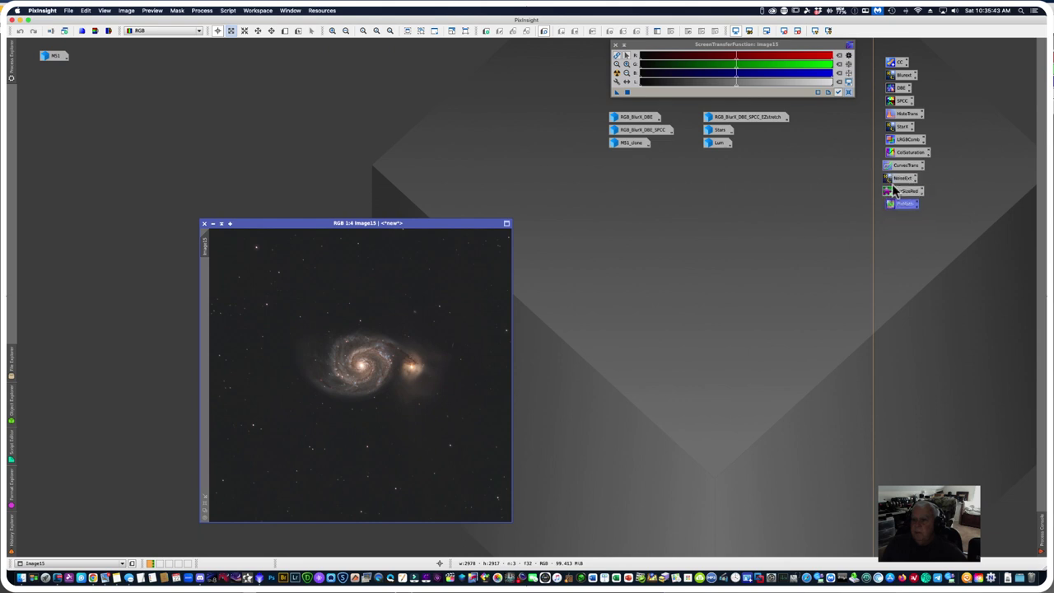
Step: Left-align the whole column of process icons from CC to PixMath
{"action": "left_click_drag", "start_coordinate": [864, 59], "coordinate": [918, 229]}
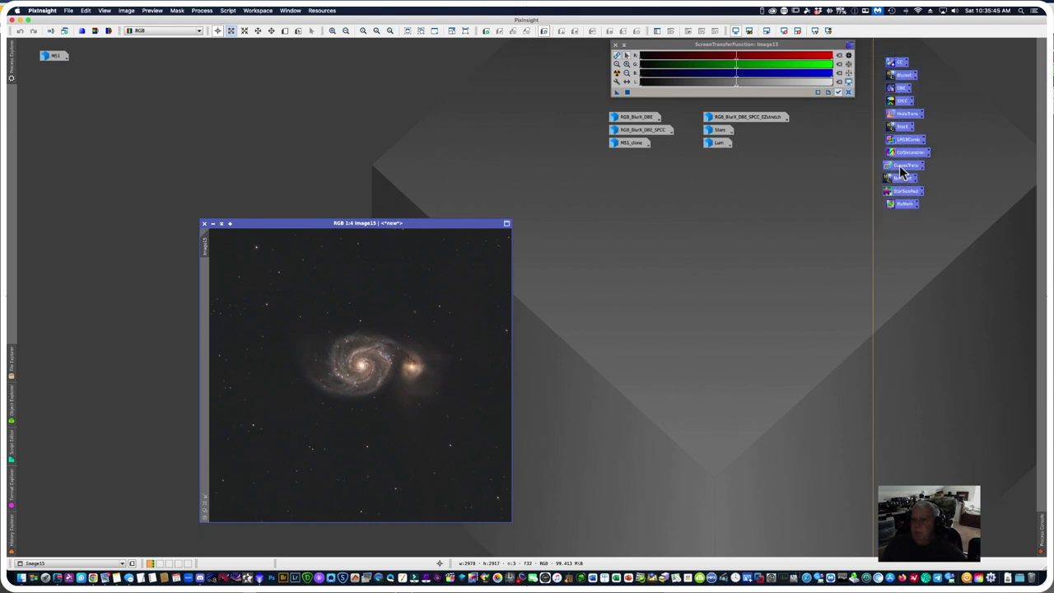
{"action": "right_click", "coordinate": [902, 155]}
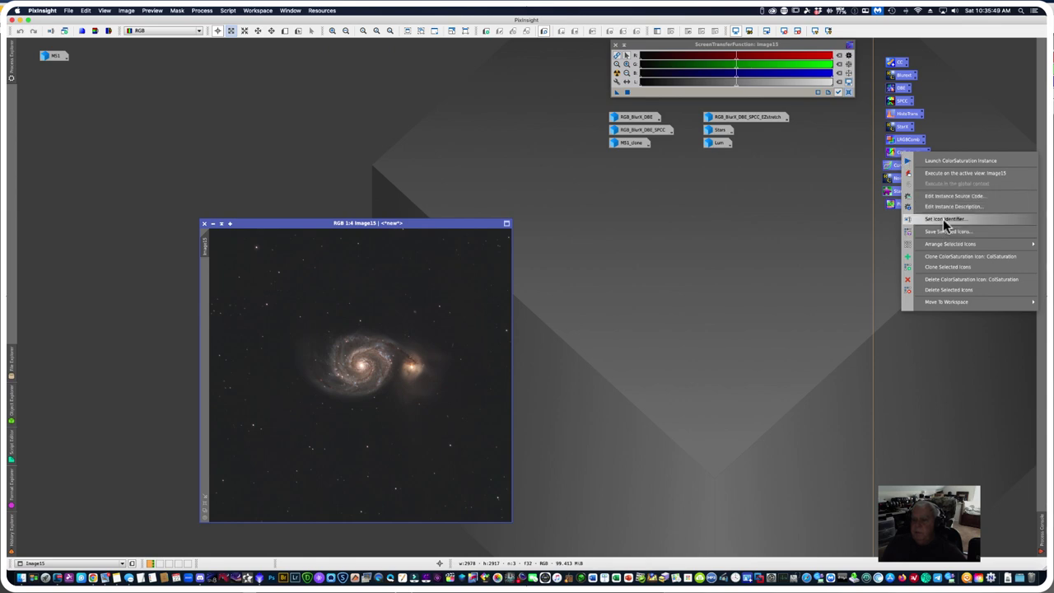
{"action": "mouse_move", "coordinate": [948, 239]}
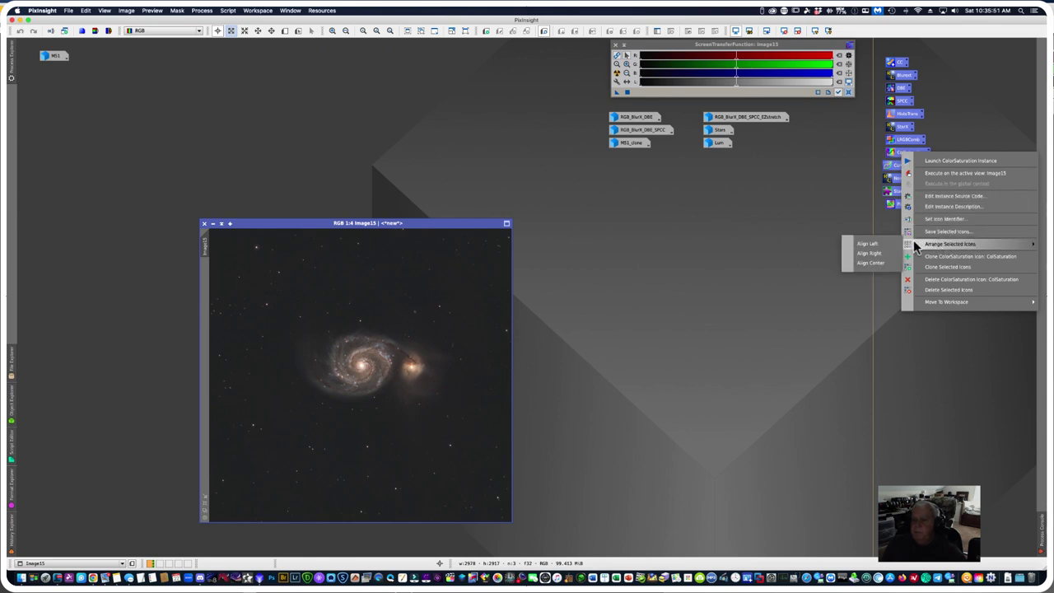
{"action": "left_click", "coordinate": [882, 242]}
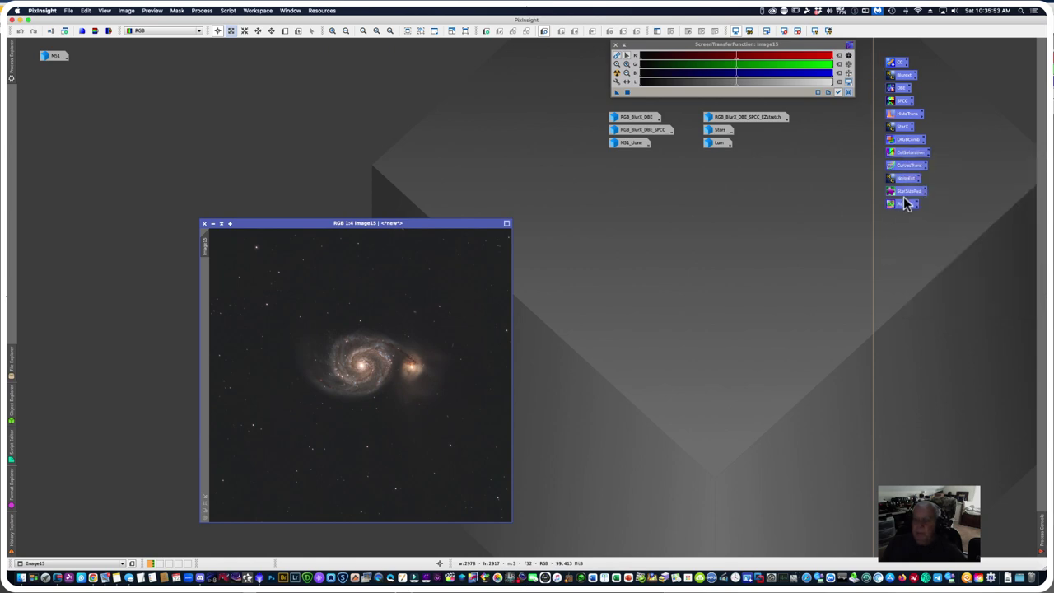
{"action": "left_click", "coordinate": [907, 234]}
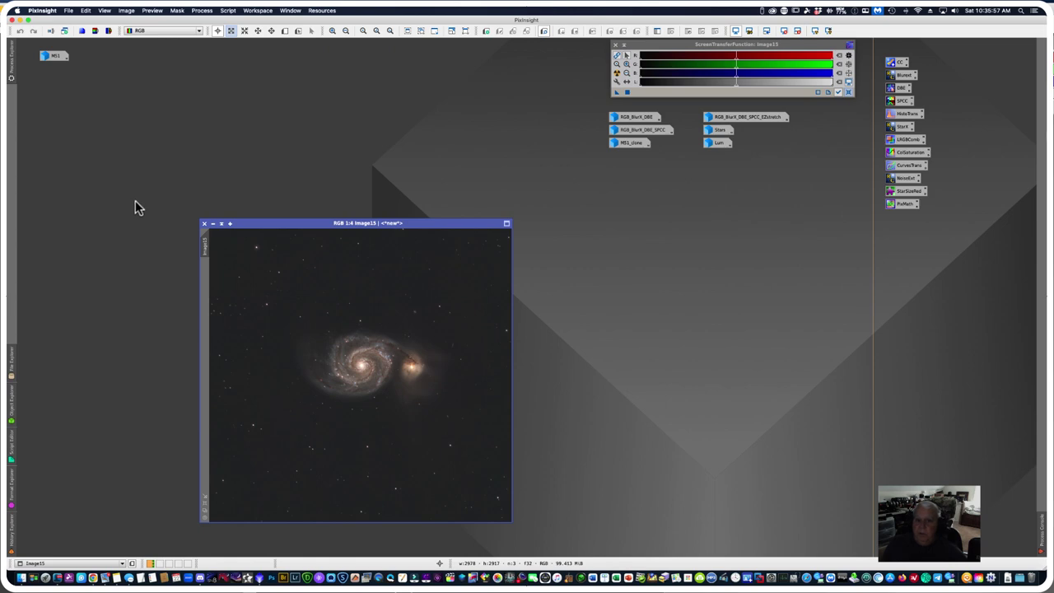
Step: Save all the process icons as M51Tutorial.xpsm in the Process Icons folder
{"action": "left_click", "coordinate": [202, 9]}
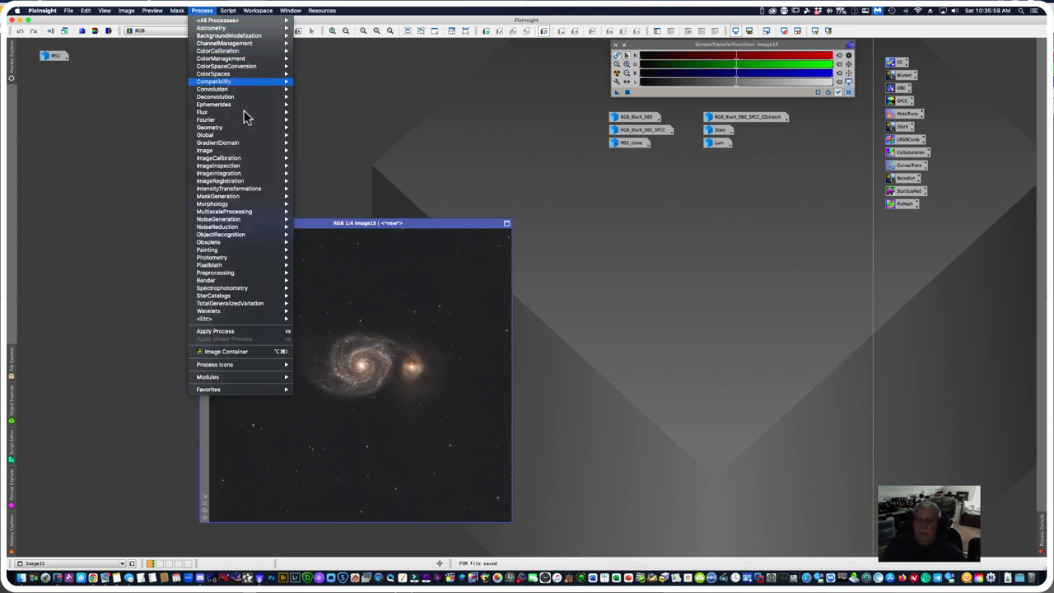
{"action": "mouse_move", "coordinate": [216, 366]}
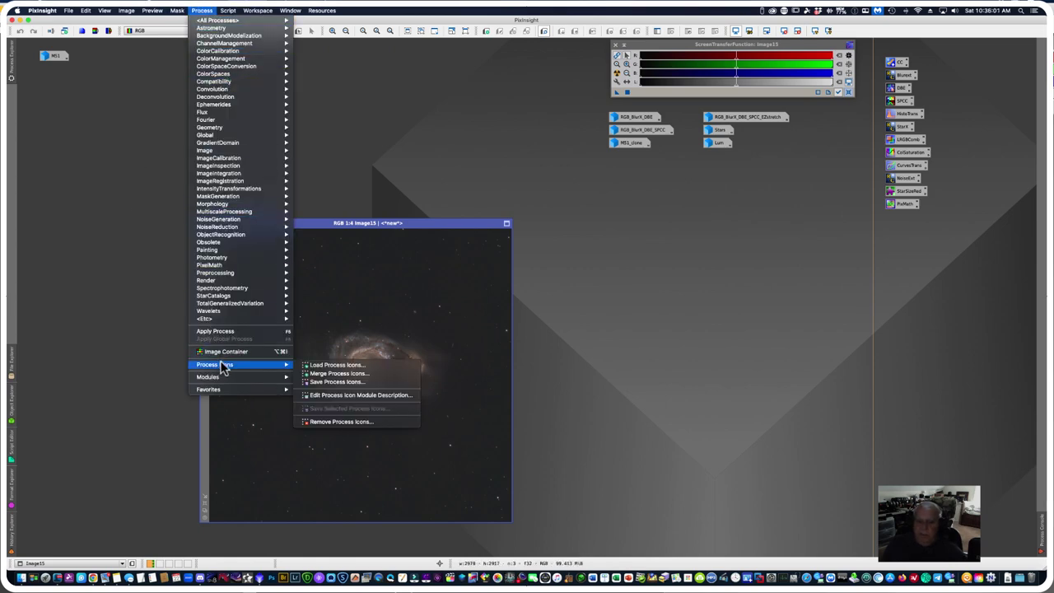
{"action": "left_click", "coordinate": [314, 382]}
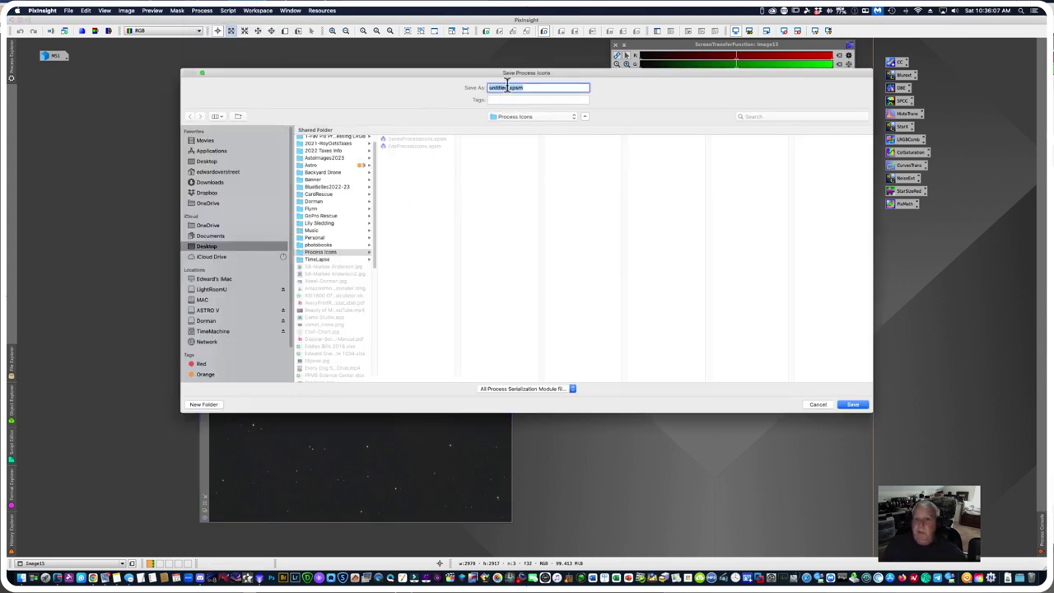
{"action": "type", "text": "M51"}
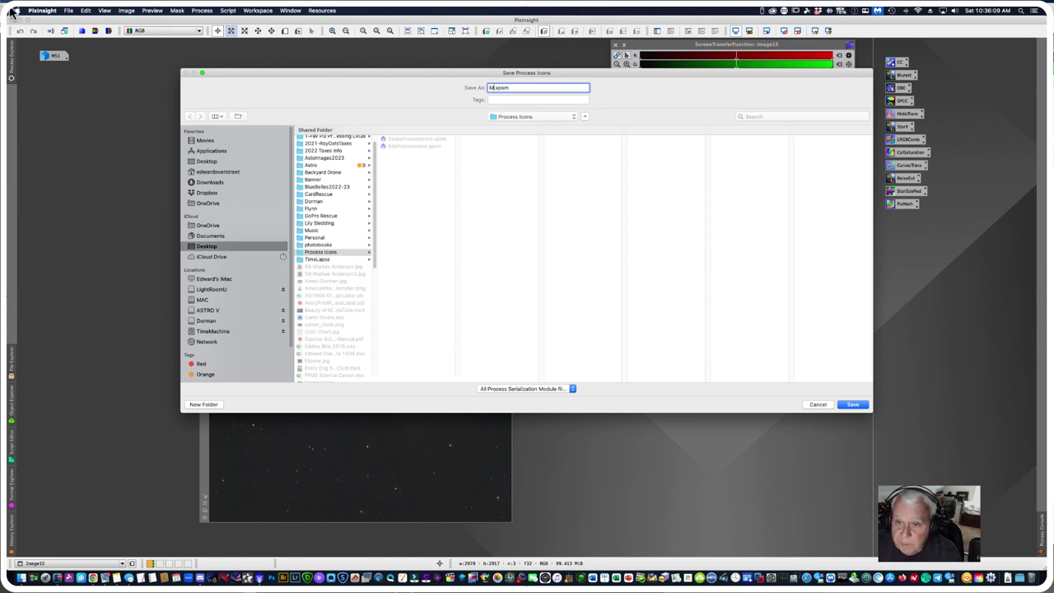
{"action": "type", "text": "Tu"}
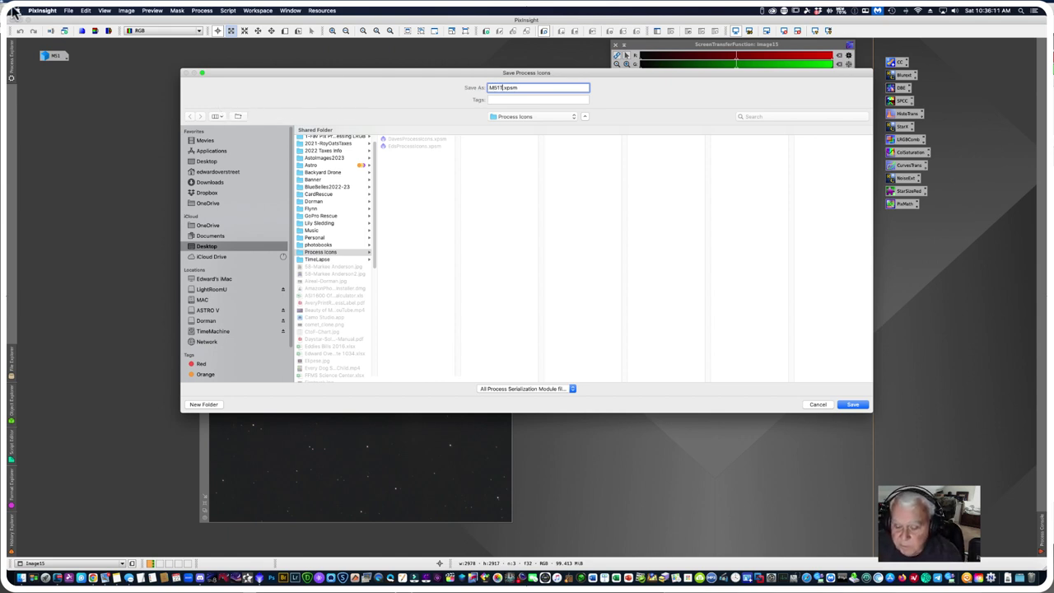
{"action": "type", "text": "torial"}
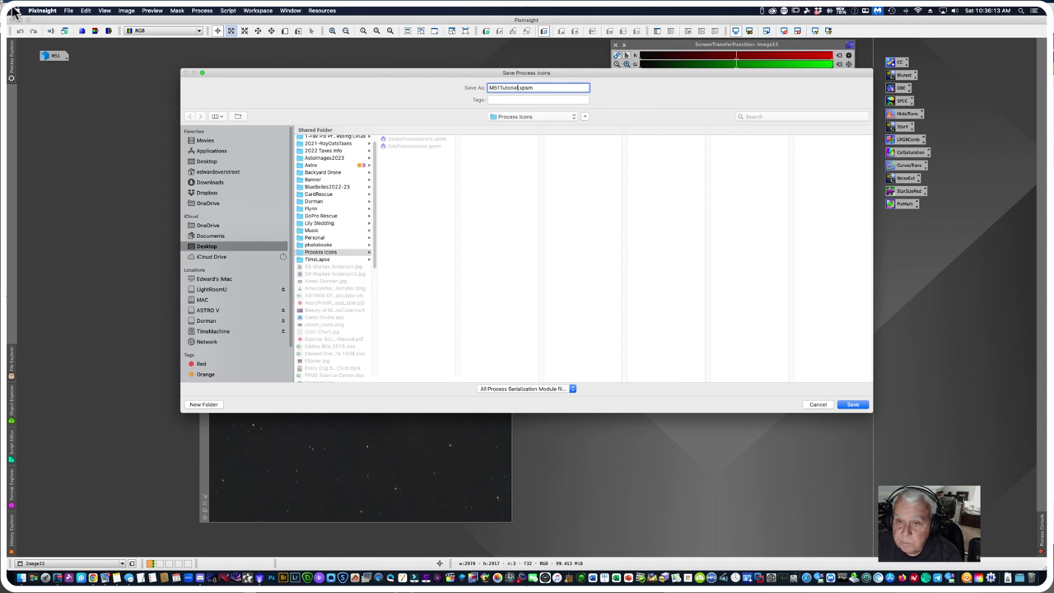
{"action": "key", "text": "Return"}
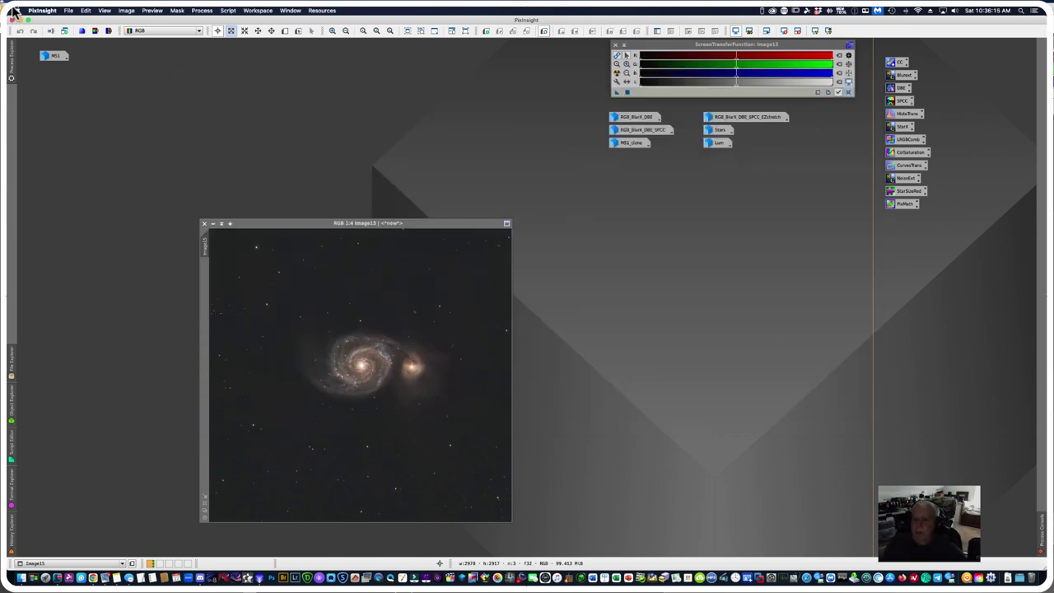
Step: Move the combined galaxy-and-stars image window closer to the M51 icon and enlarge its frame
{"action": "left_click_drag", "start_coordinate": [275, 224], "coordinate": [223, 111]}
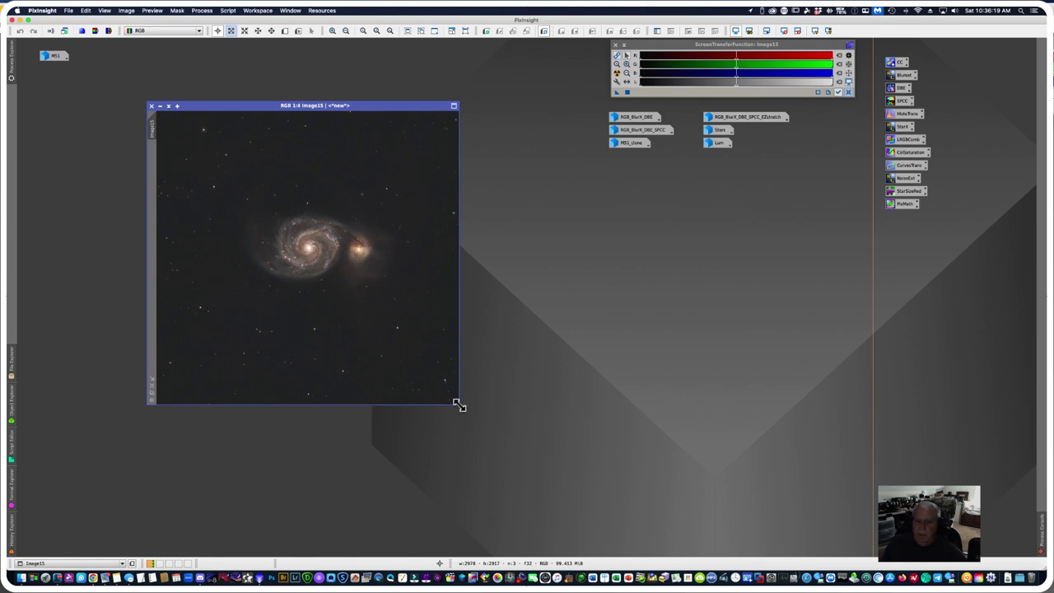
{"action": "left_click_drag", "start_coordinate": [459, 405], "coordinate": [539, 488]}
{"action": "left_click_drag", "start_coordinate": [250, 104], "coordinate": [222, 79]}
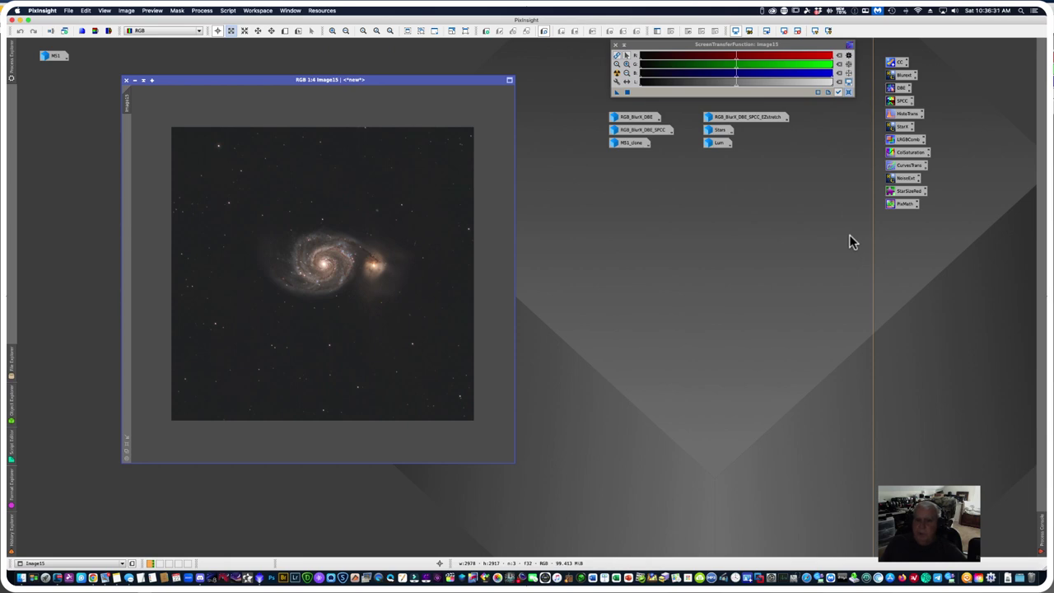
Step: Examine the galaxy's spiral arms, its companion and the surrounding stars in the combined image at different magnifications
{"action": "scroll", "coordinate": [238, 283], "scroll_direction": "up", "scroll_amount": 2}
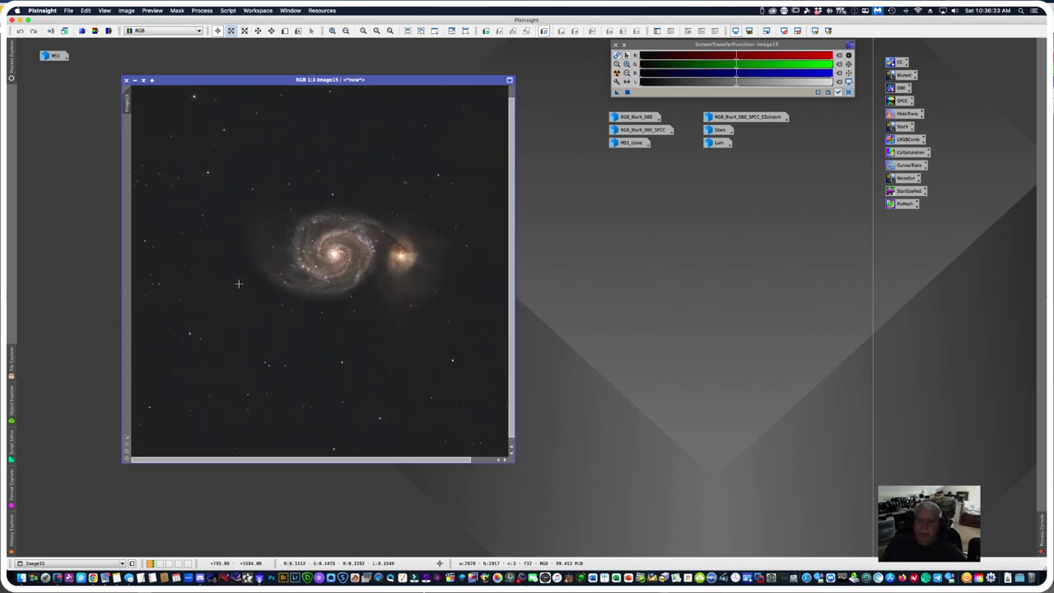
{"action": "scroll", "coordinate": [239, 283], "scroll_direction": "up", "scroll_amount": 1}
{"action": "scroll", "coordinate": [239, 284], "scroll_direction": "down", "scroll_amount": 2}
{"action": "scroll", "coordinate": [243, 285], "scroll_direction": "up", "scroll_amount": 1}
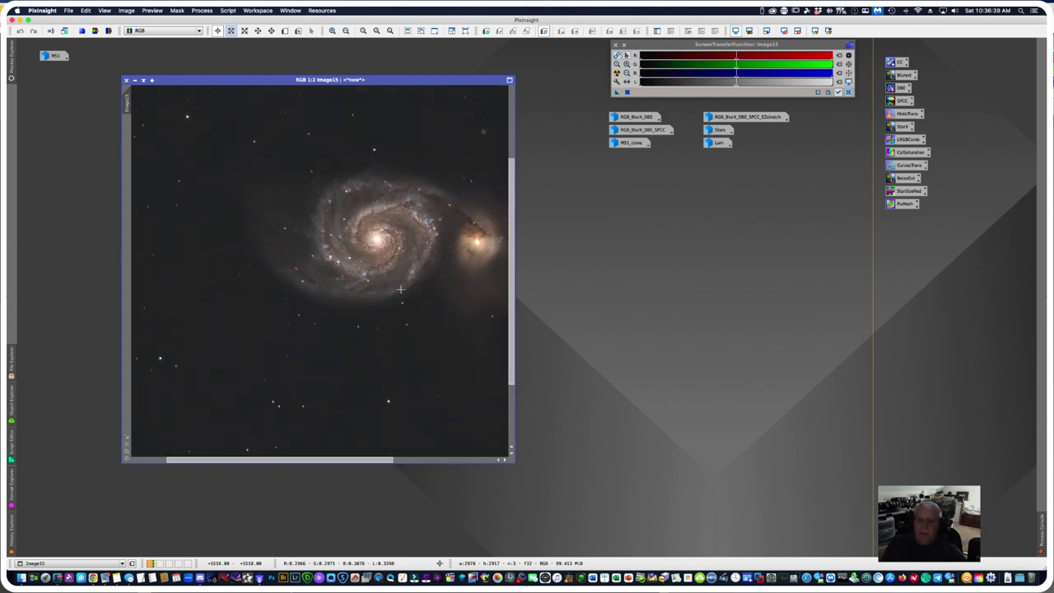
{"action": "scroll", "coordinate": [400, 289], "scroll_direction": "down", "scroll_amount": 1}
{"action": "scroll", "coordinate": [364, 295], "scroll_direction": "down", "scroll_amount": 2}
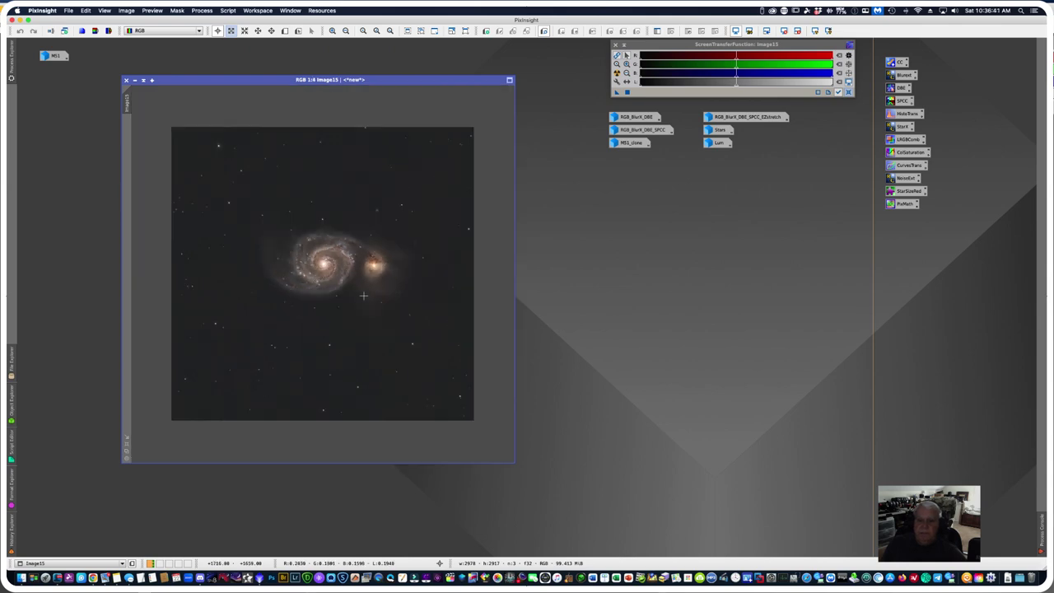